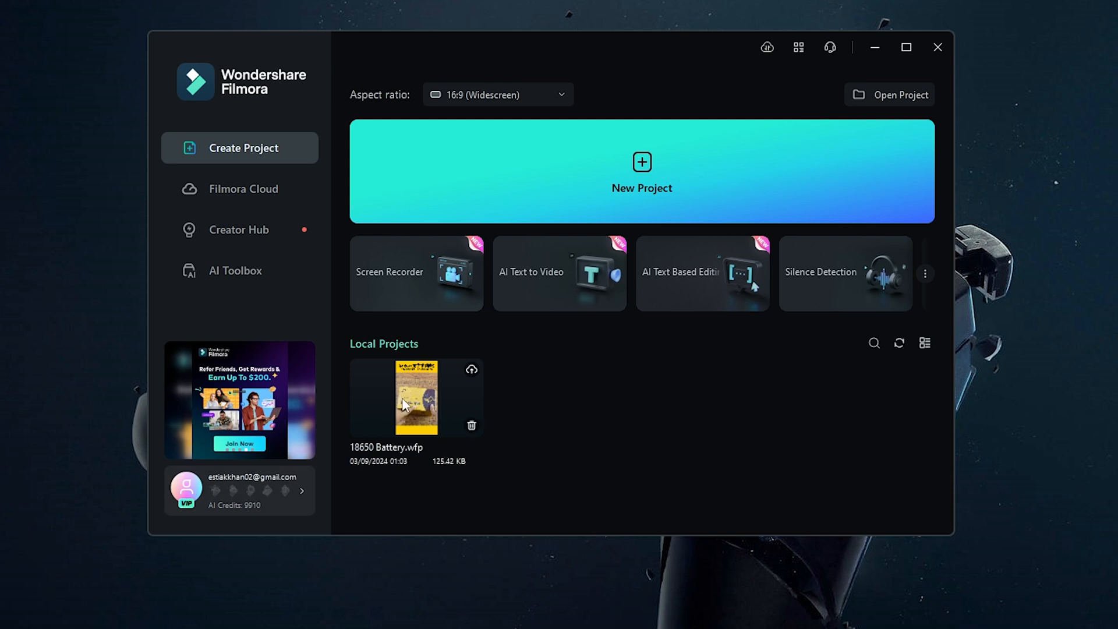
- Keep the 16:9 widescreen aspect ratio and switch local projects between list and thumbnail views
click(541, 95)
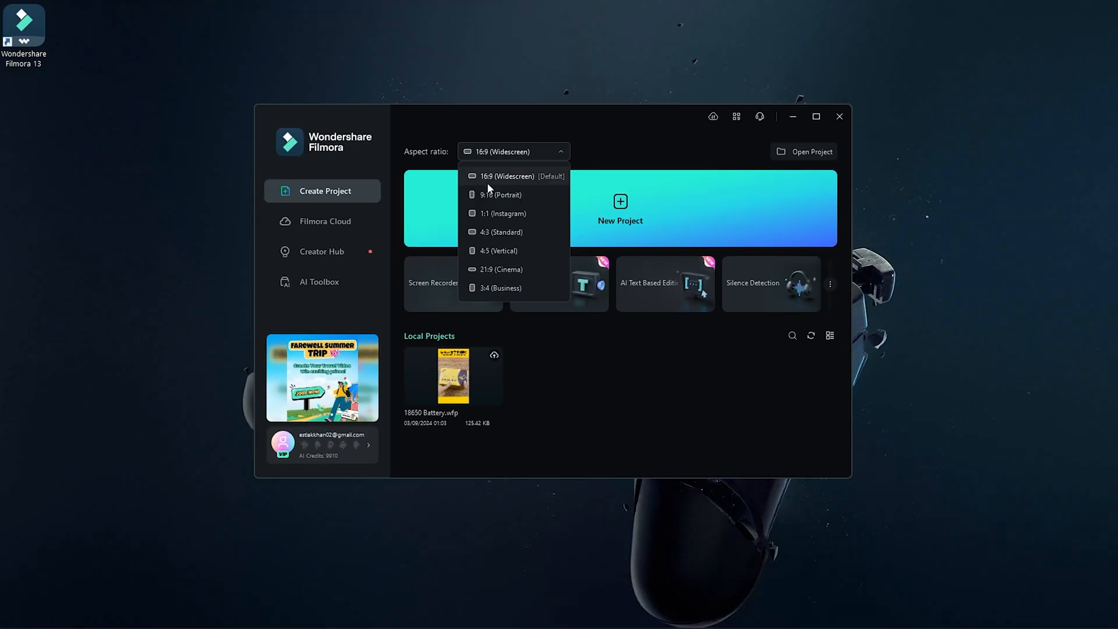
click(494, 177)
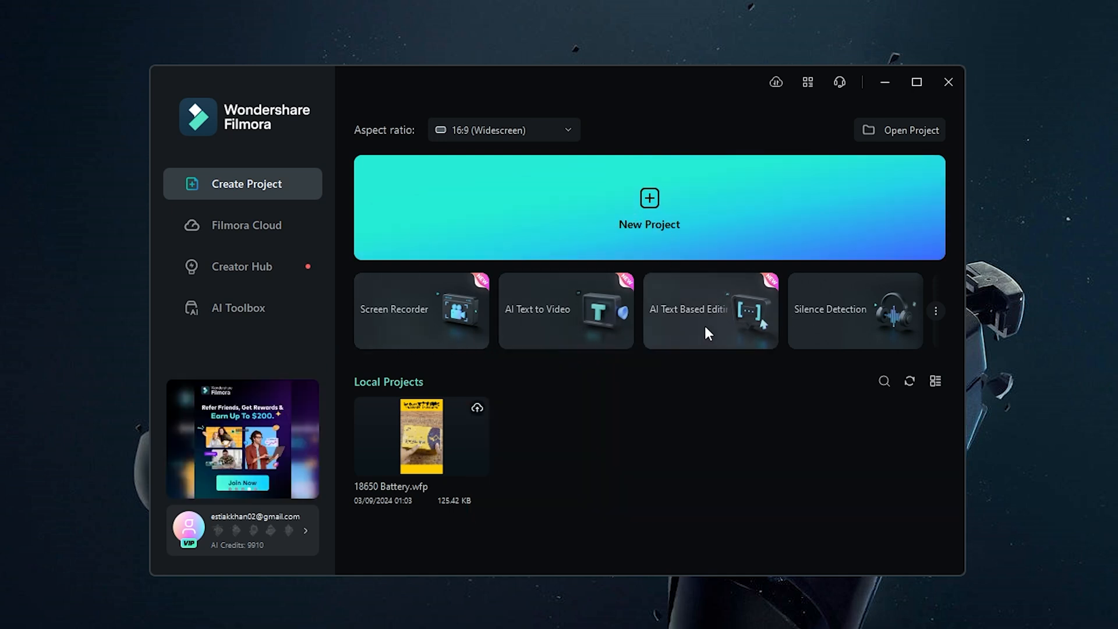
mouse_move(715, 331)
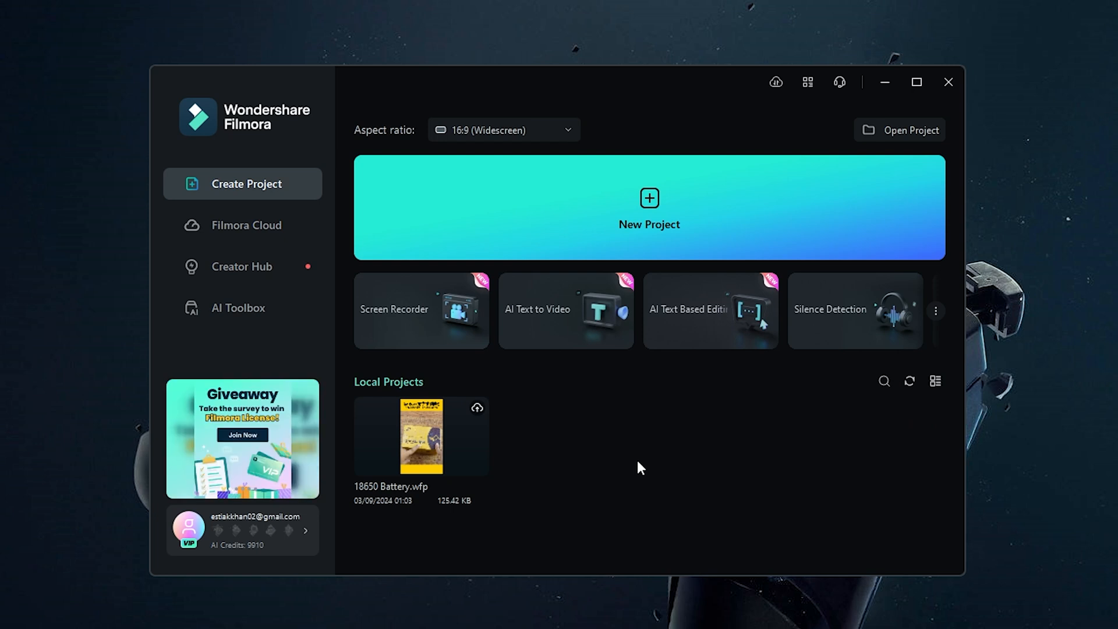
click(935, 382)
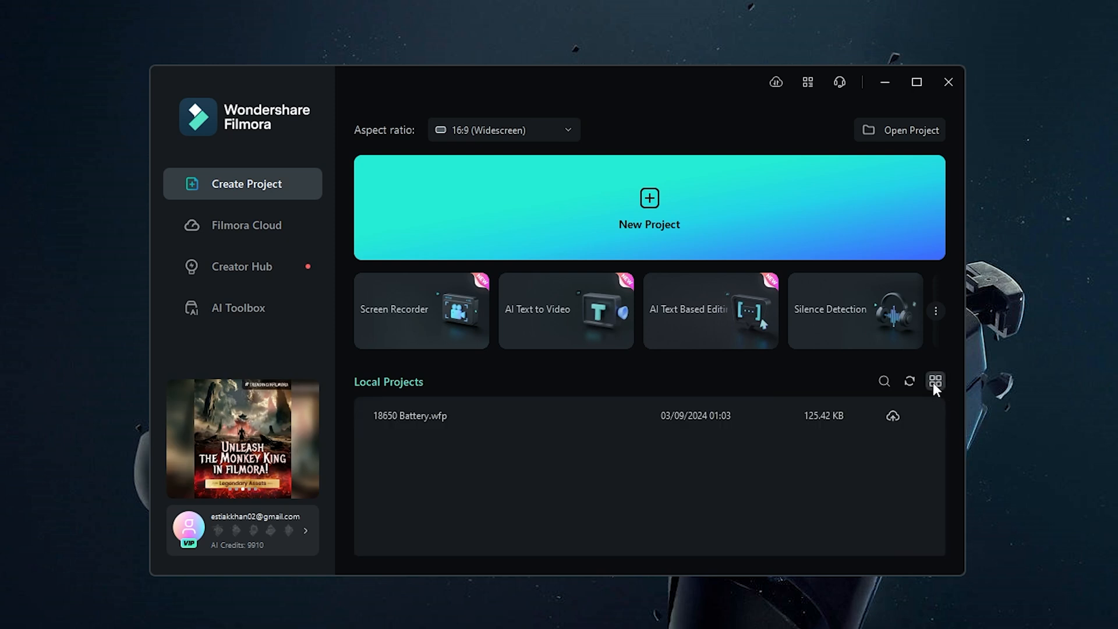
click(934, 382)
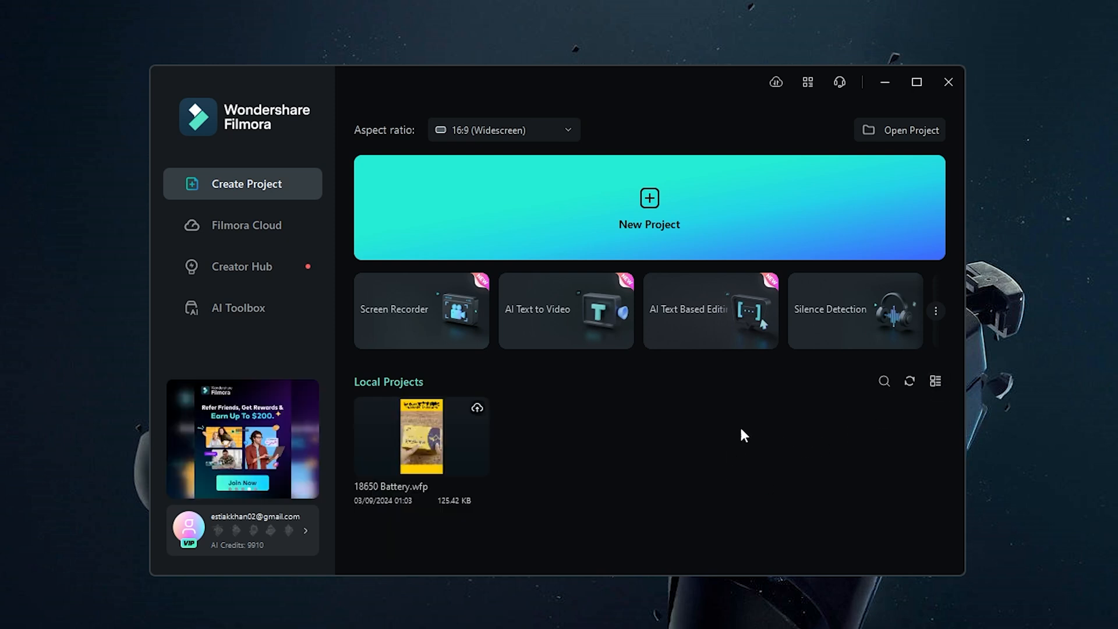
click(938, 384)
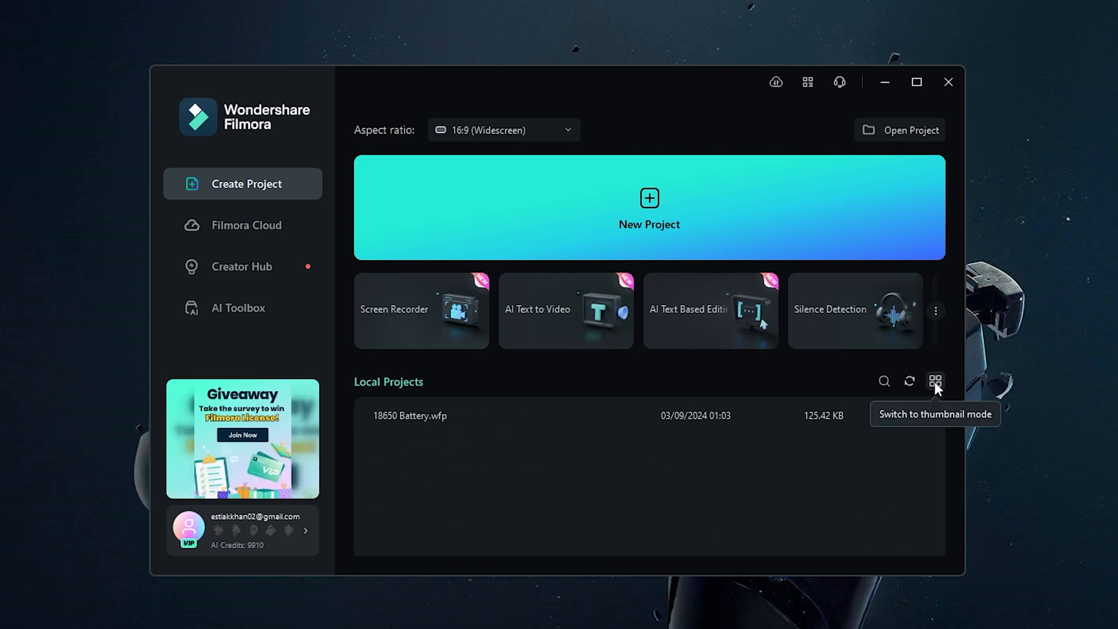
click(934, 382)
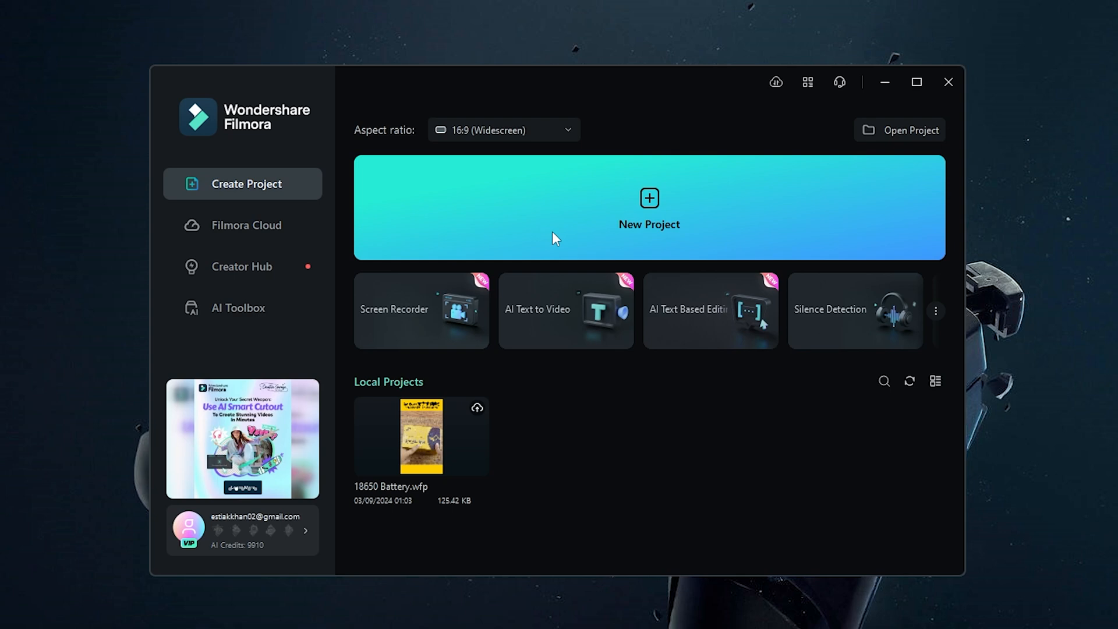
- Start a new project, dismiss the promo popup, and bring up the import file browser
click(649, 223)
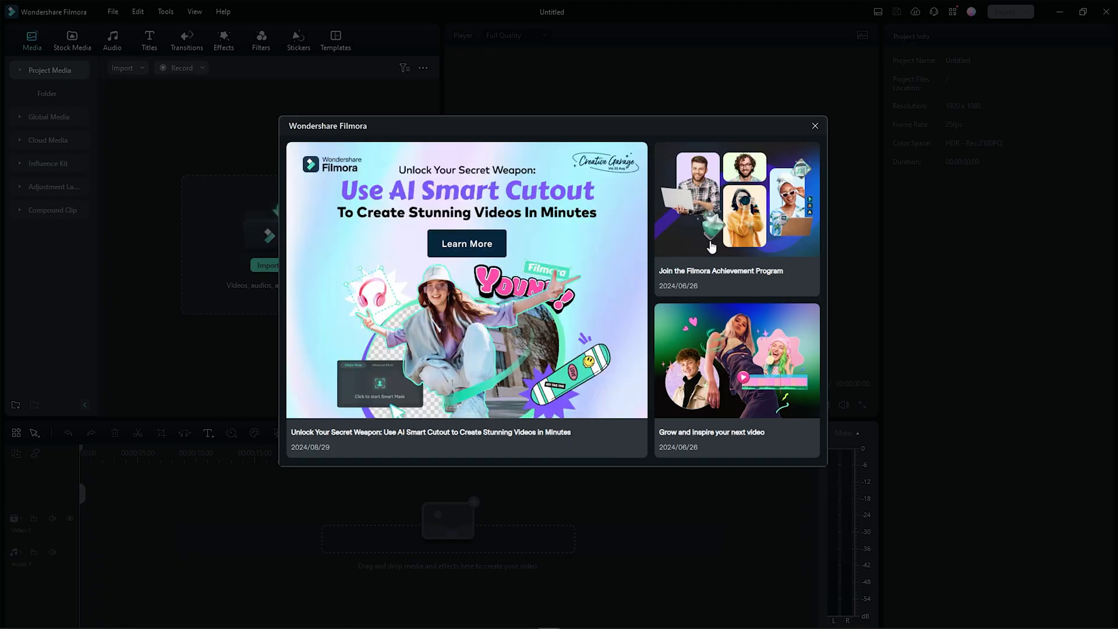
click(814, 125)
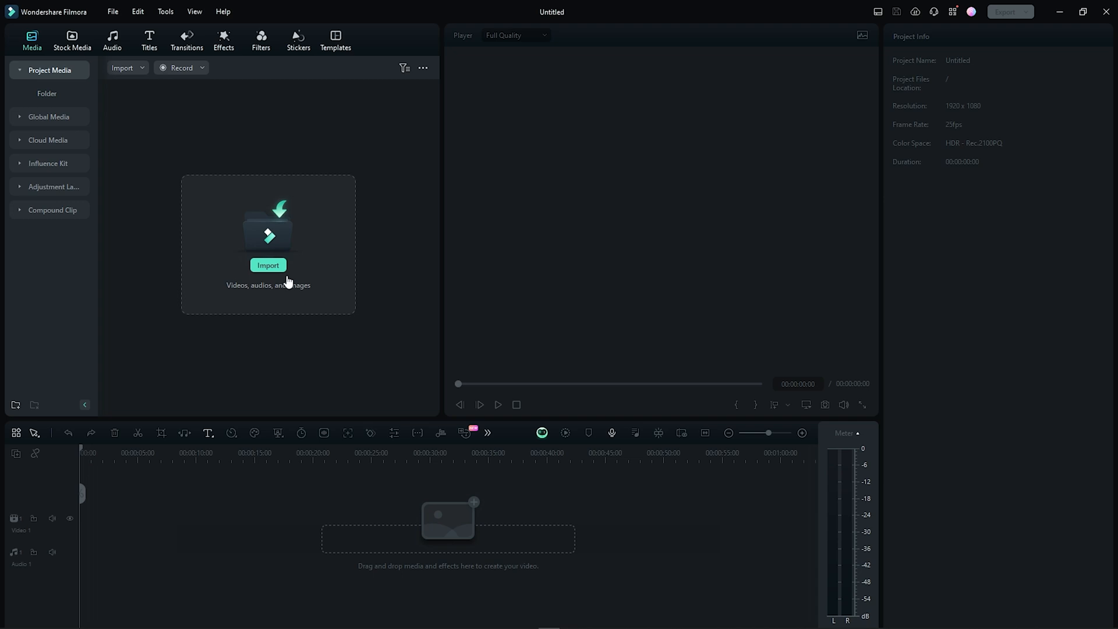
click(269, 269)
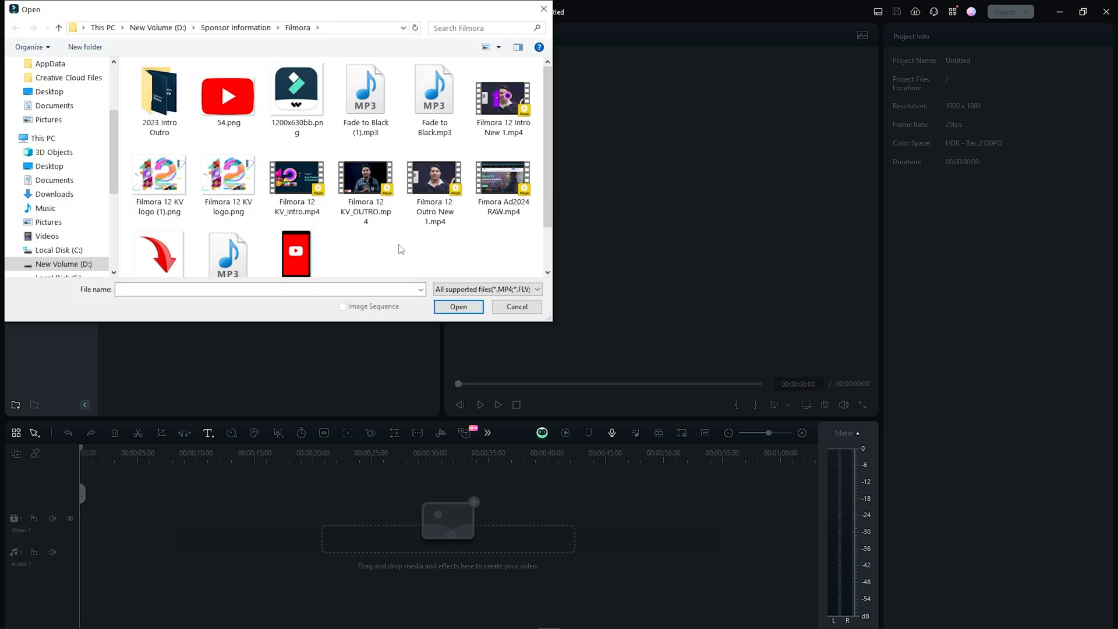
- Import EST Experiments.png from the YouTube Projects File folder on D:
click(59, 28)
click(59, 28)
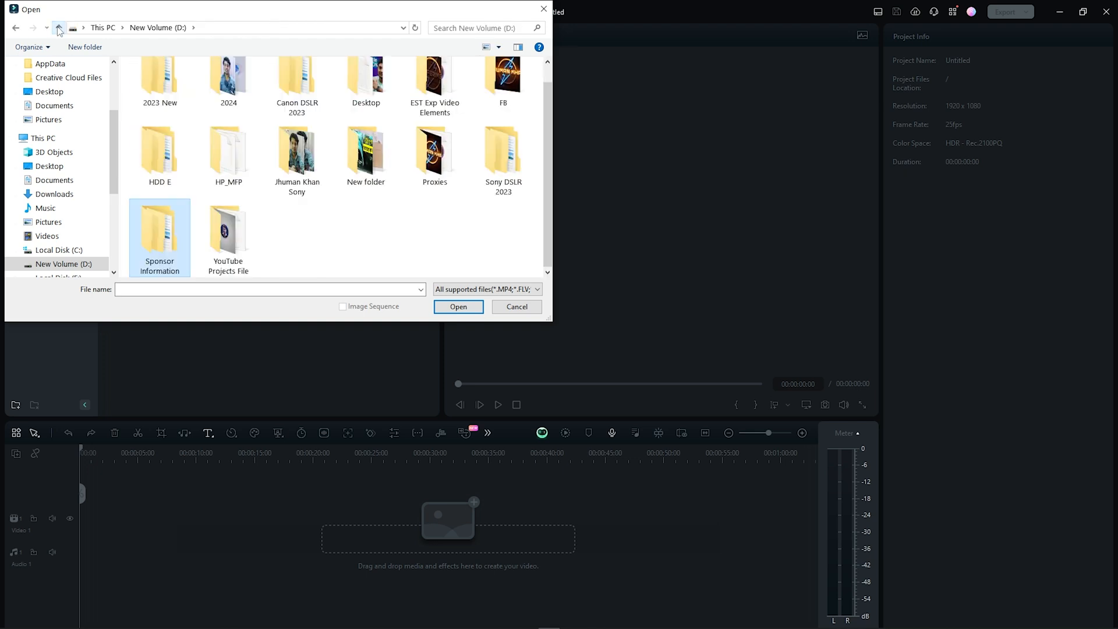
double_click(227, 232)
scroll(274, 210, down, 10)
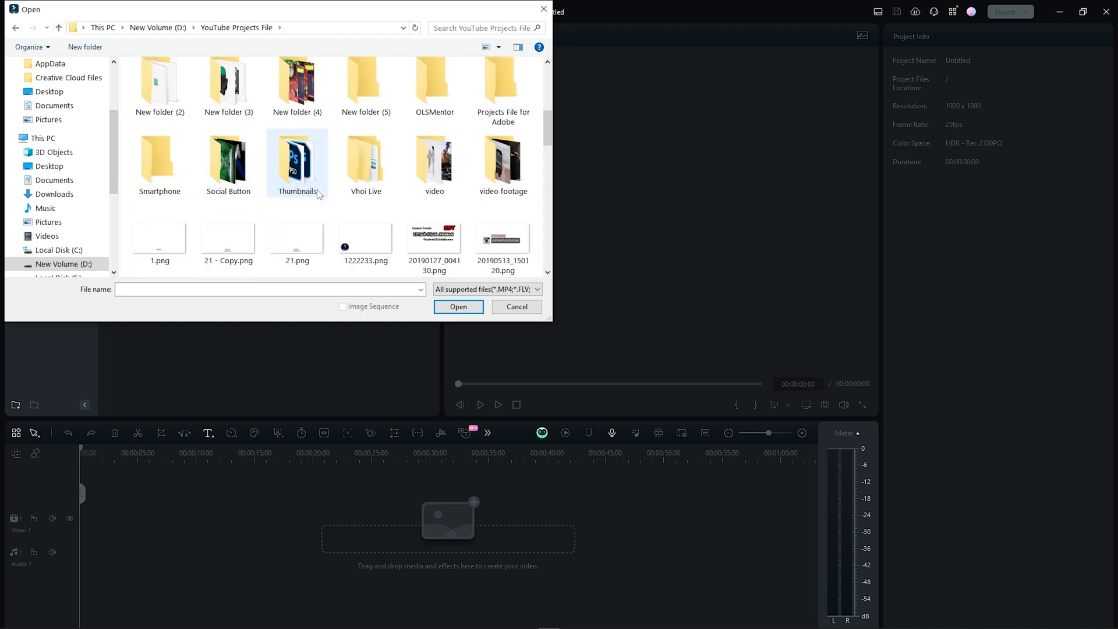
click(504, 125)
click(463, 307)
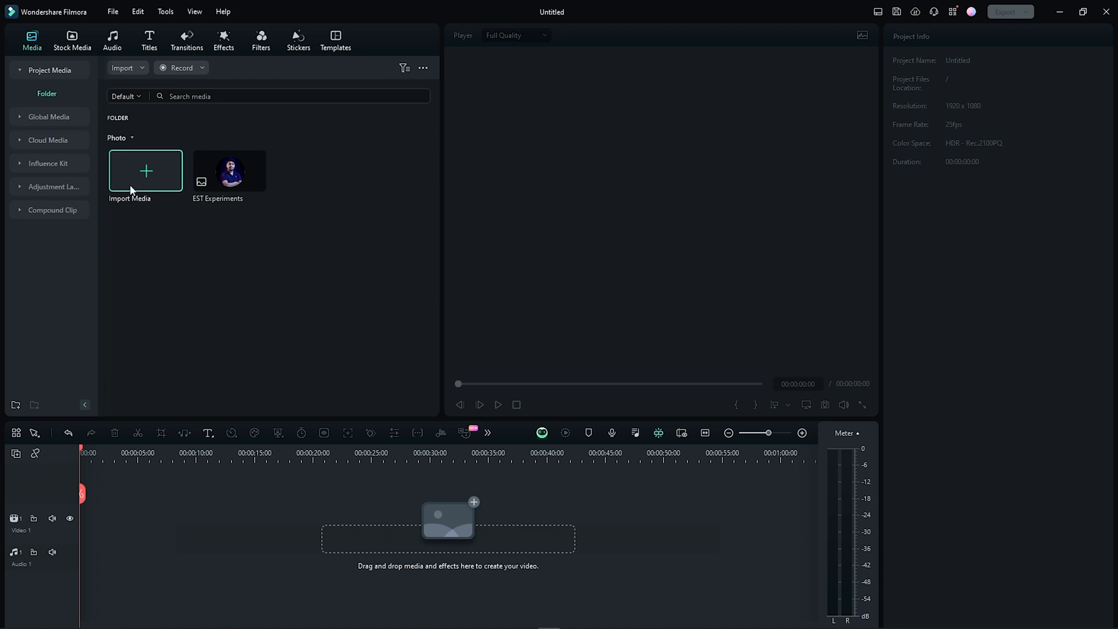
- Browse the 2020 music folder in a second import dialog, then close it
double_click(261, 248)
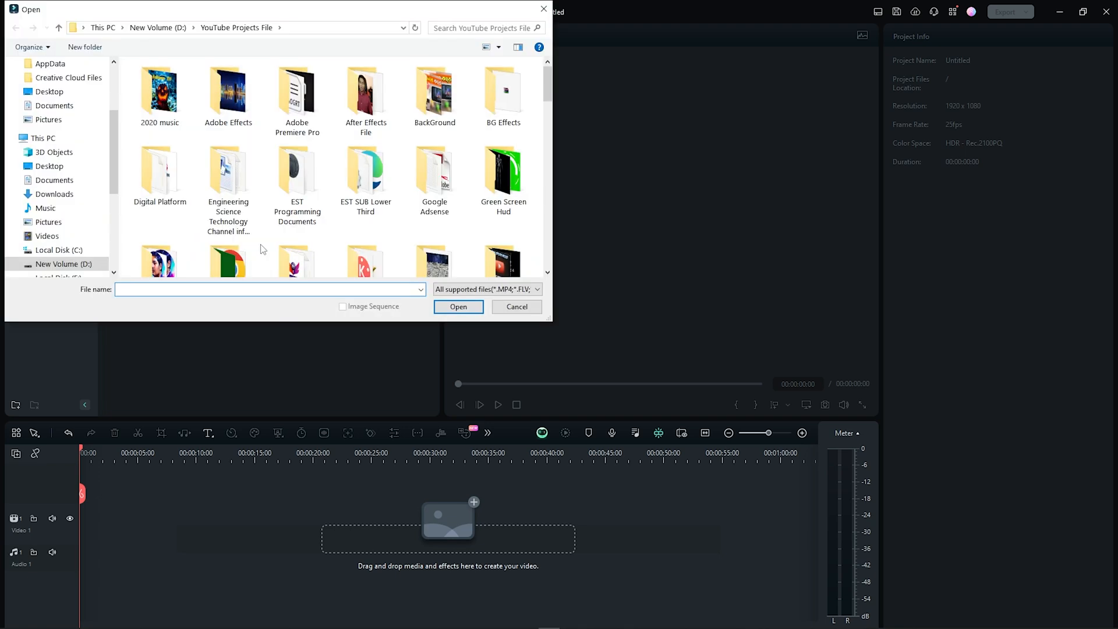
double_click(160, 94)
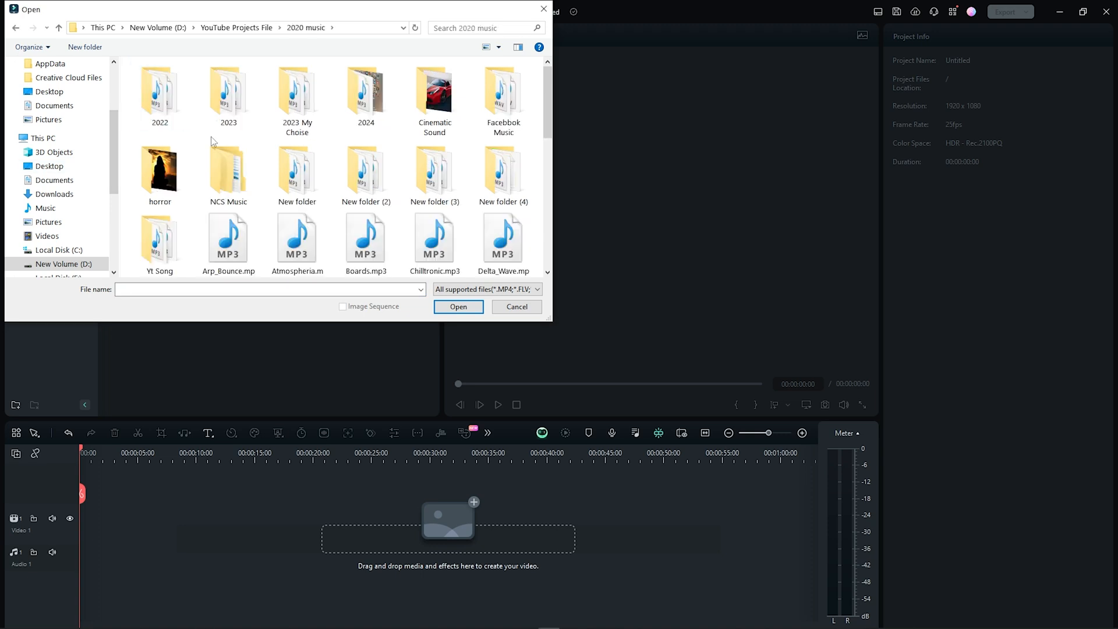
scroll(381, 176, down, 1)
scroll(380, 176, down, 3)
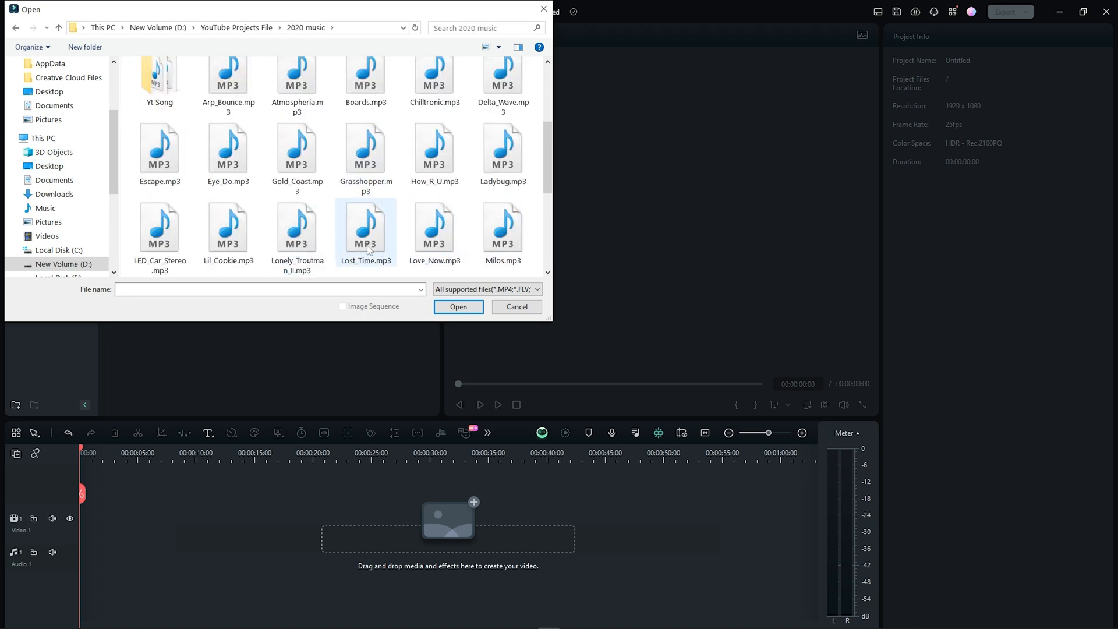
key(Escape)
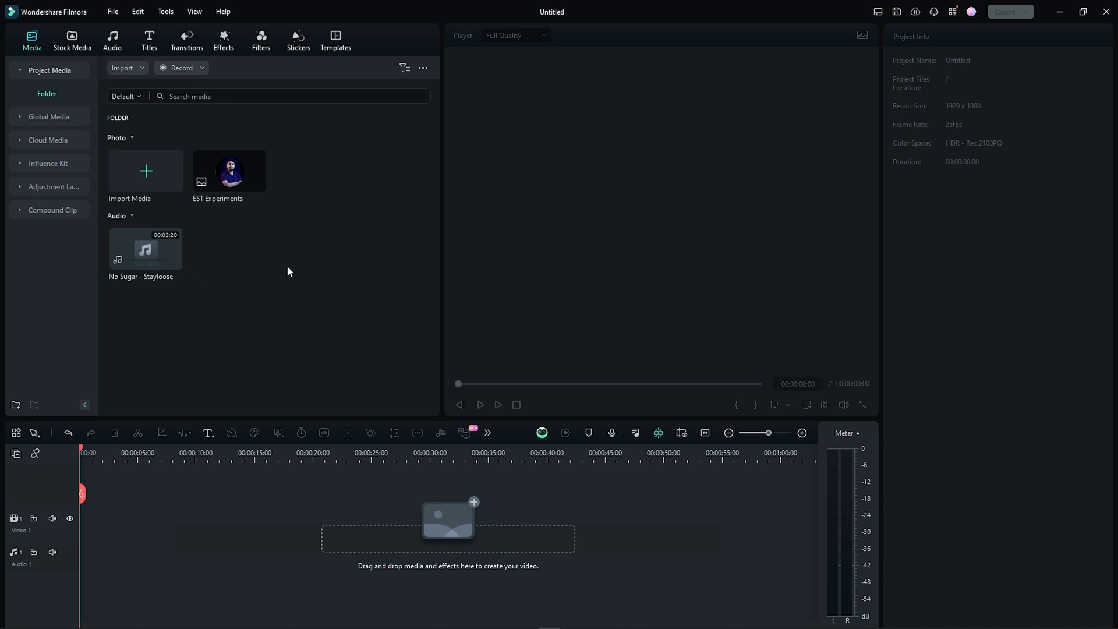
- Import Filmora 13 Complete Tutorial.MP4 from D:\Sony DSLR 2023\1. Next Video
click(151, 169)
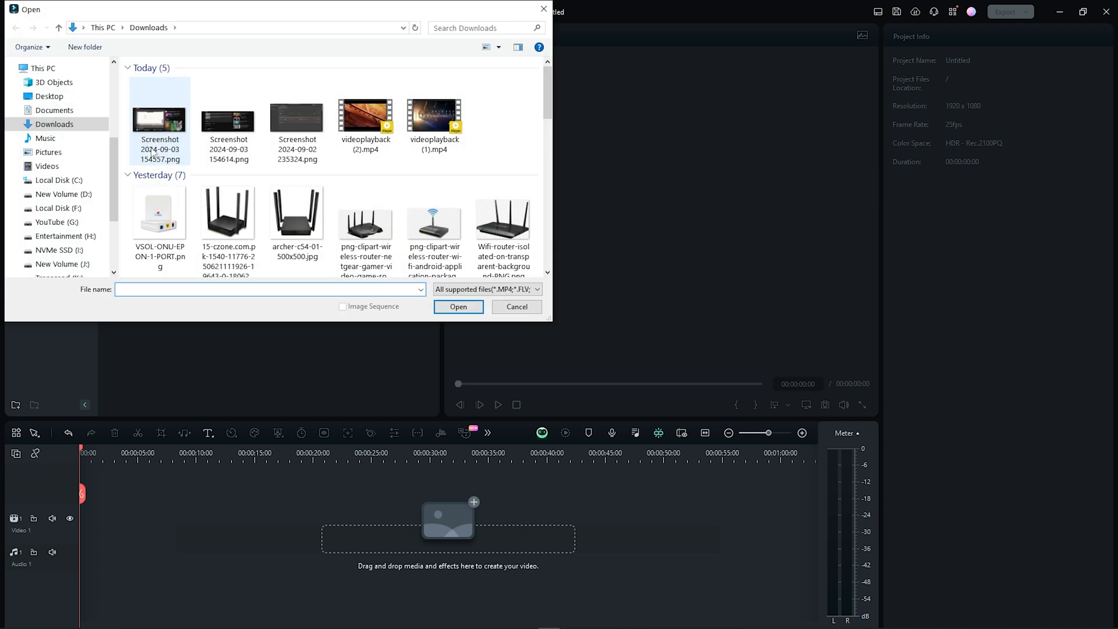
click(59, 190)
double_click(230, 96)
click(15, 27)
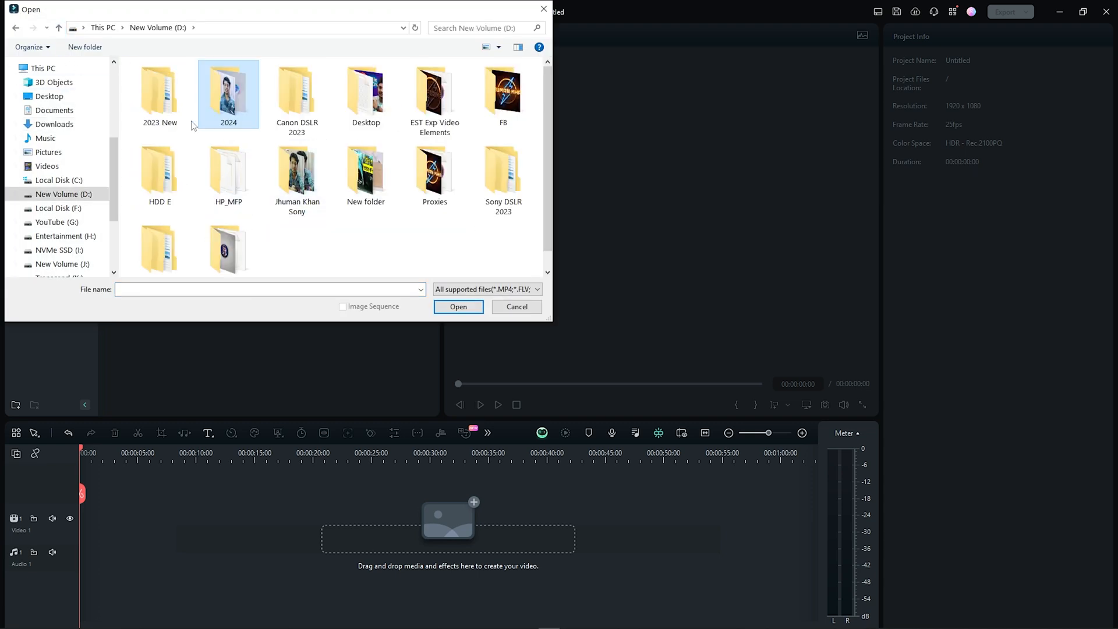
double_click(507, 187)
double_click(160, 96)
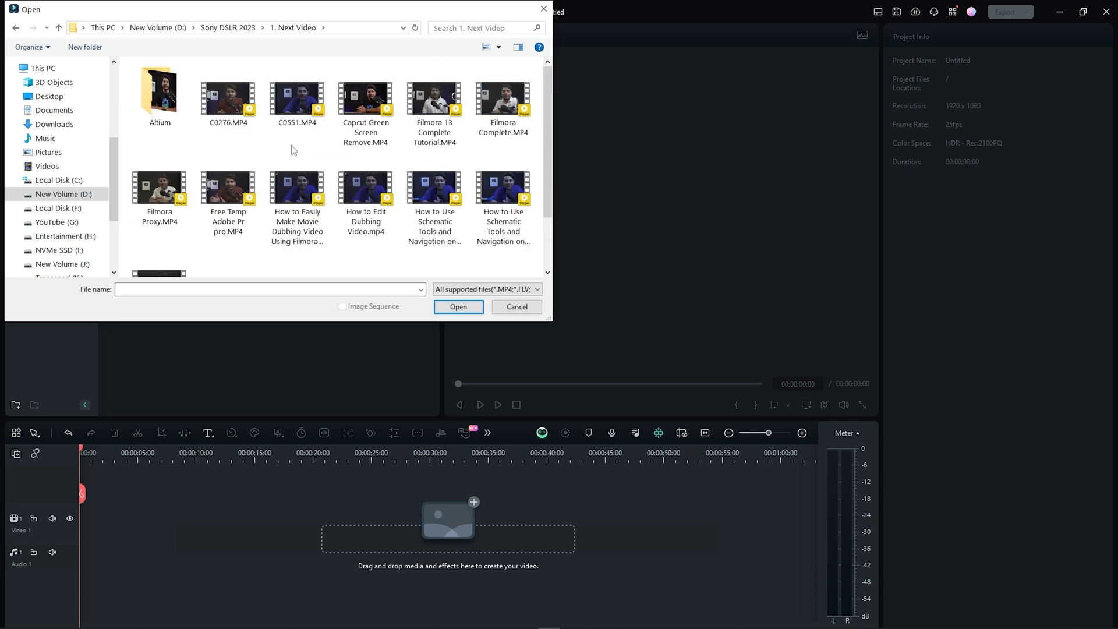
click(434, 105)
click(446, 308)
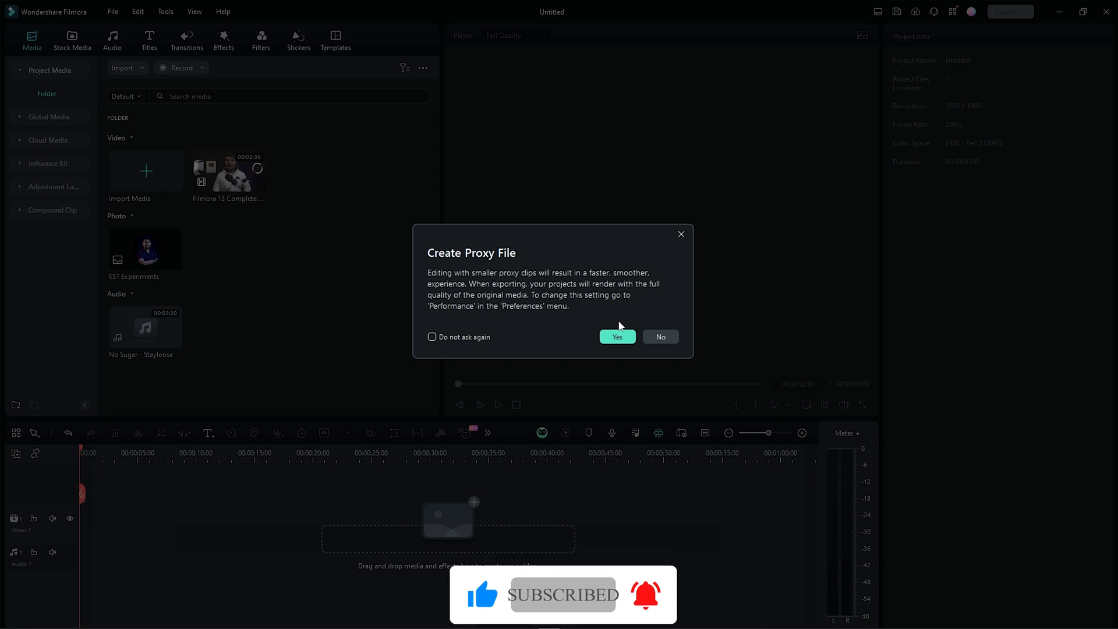
- Skip the proxy file, place the tutorial clip on the timeline matched to 3840 x 2160, and enlarge the timeline
click(657, 338)
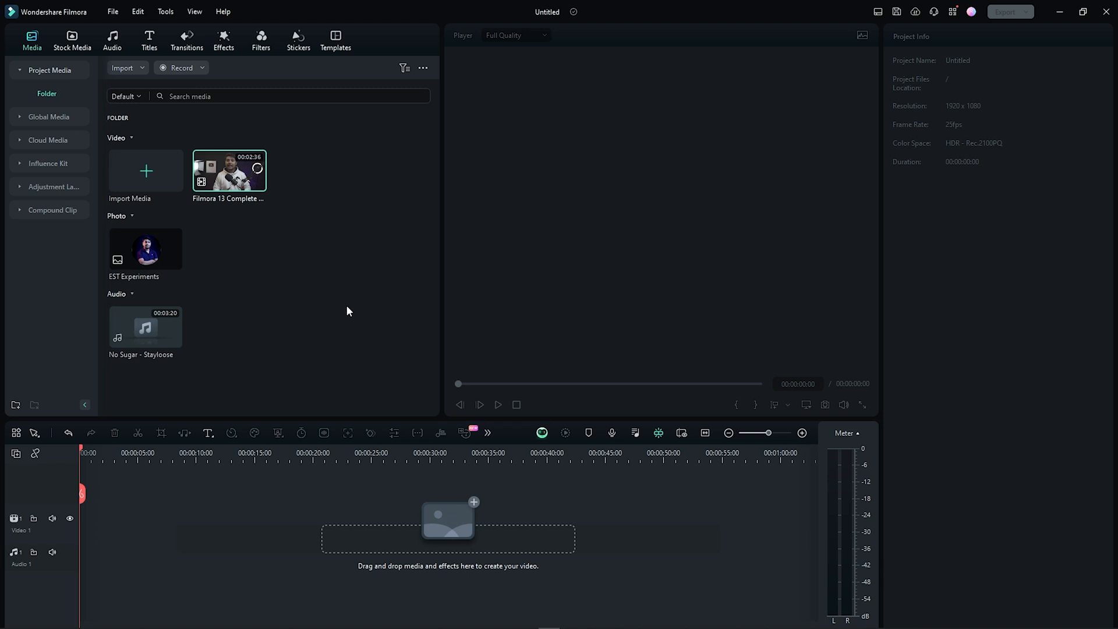
drag(211, 170, 256, 507)
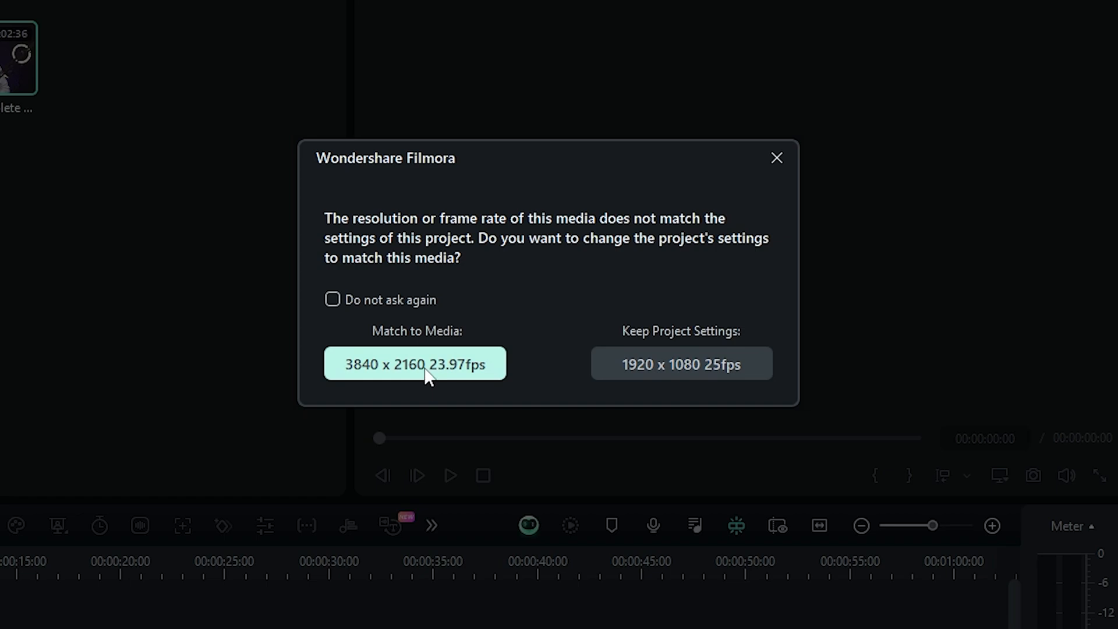
click(427, 376)
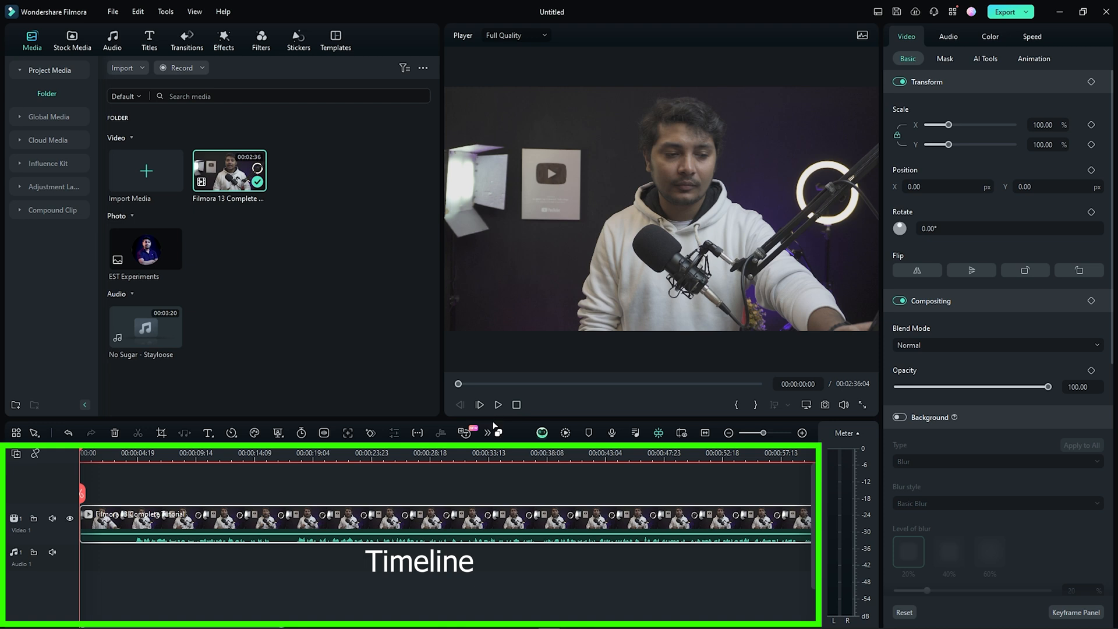
drag(492, 419, 492, 345)
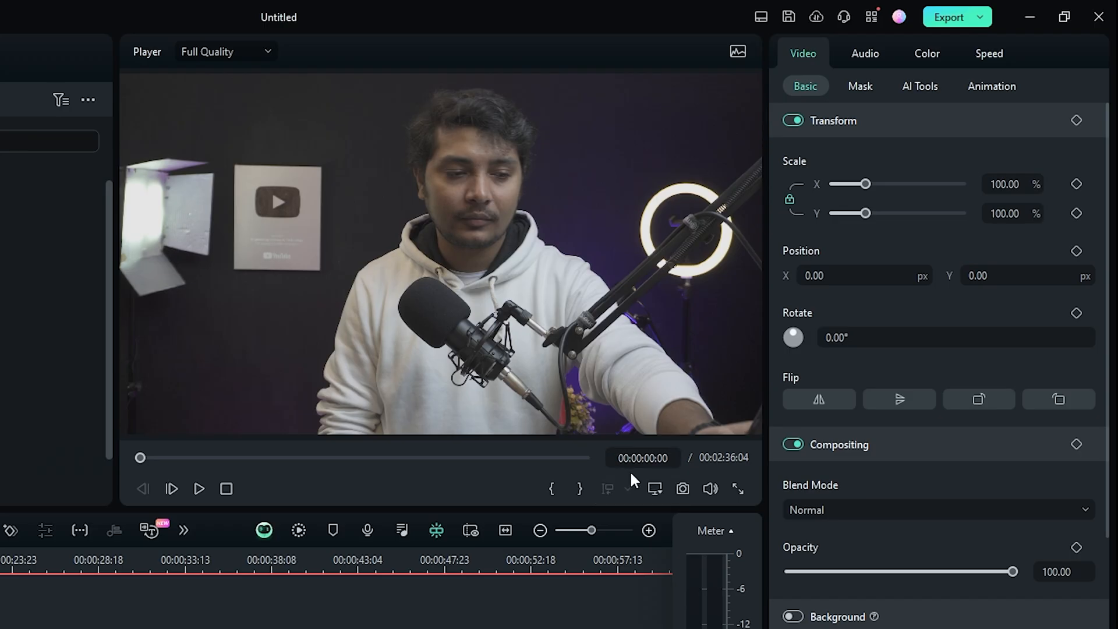
- Enter 1 in the player's timecode box to put the playhead at 00:00:00:01
click(643, 463)
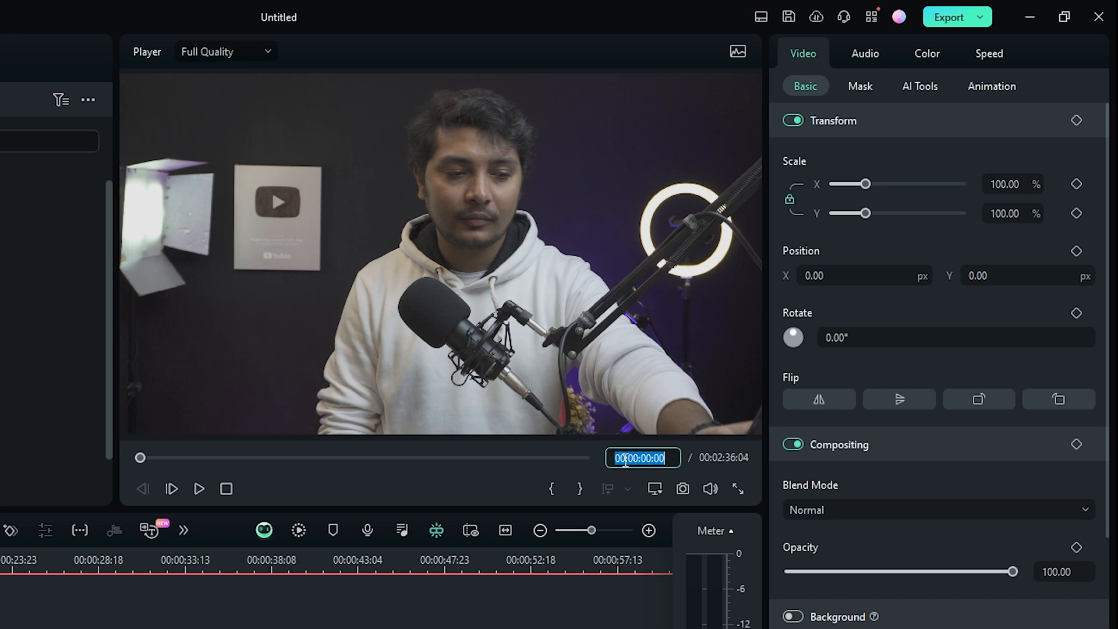
click(667, 458)
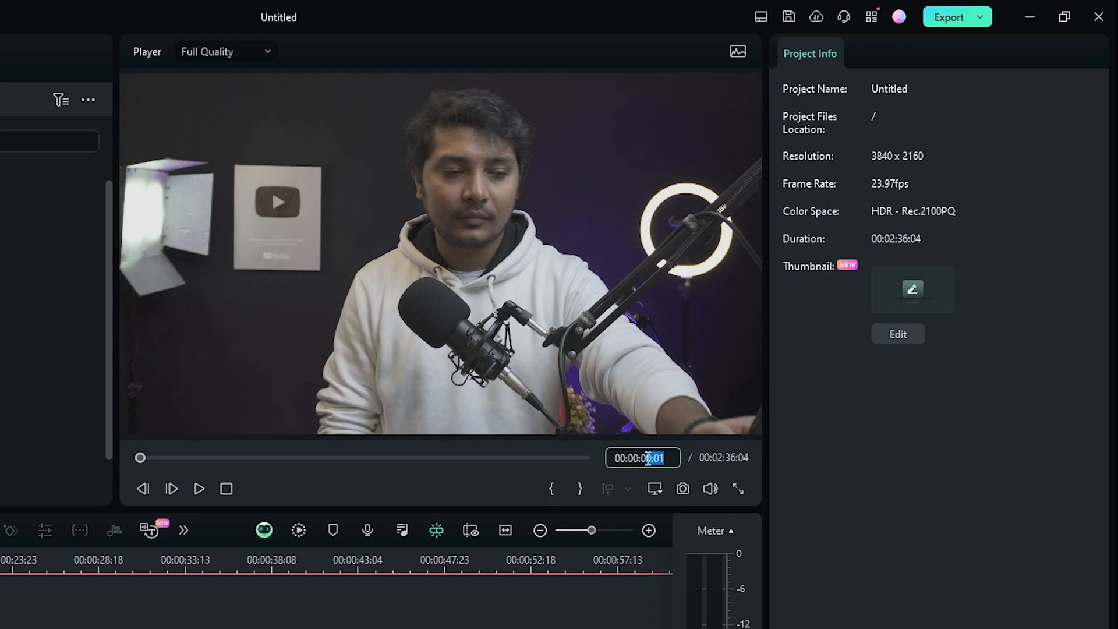
text(1)
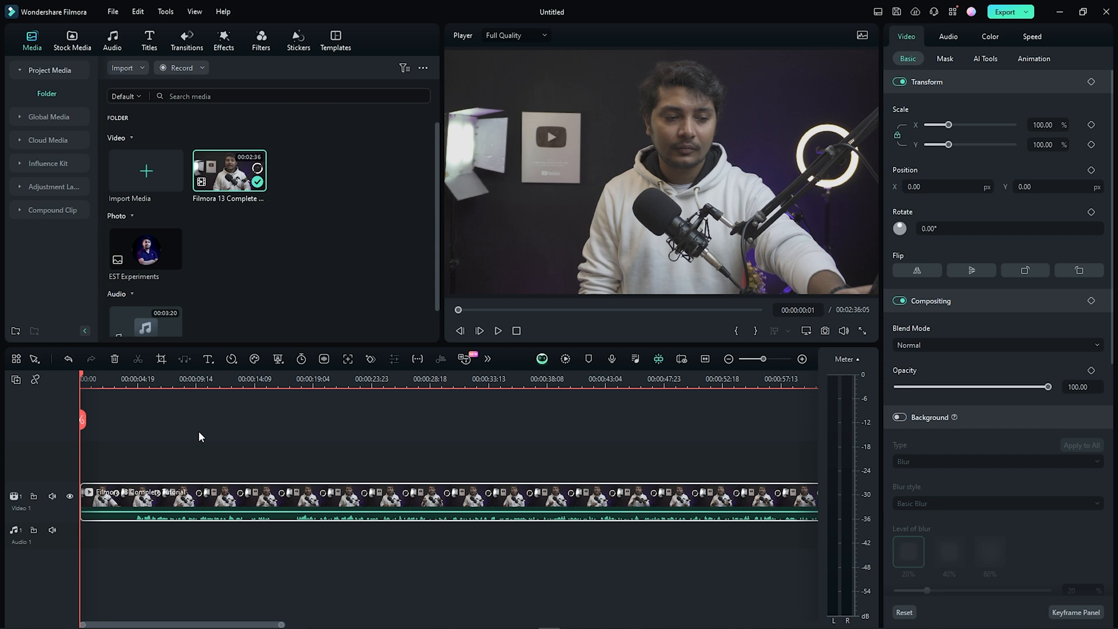
- Advance the playhead one frame at a time to 00:00:00:23
key(Right)
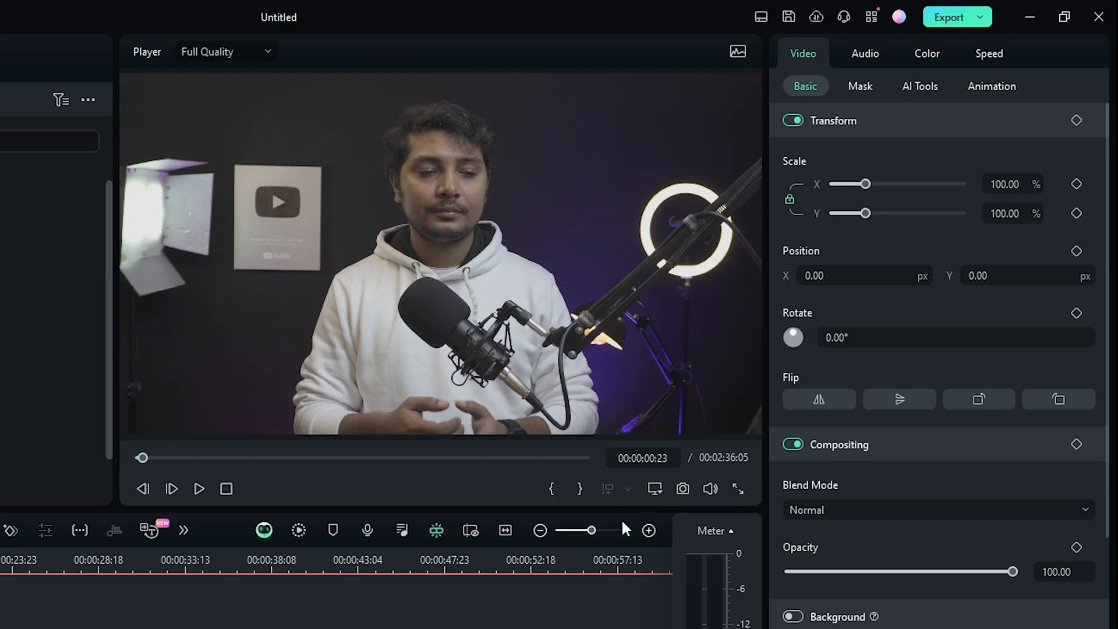
- Step one frame forward and edit the hours and seconds in the player's timecode
key(Right)
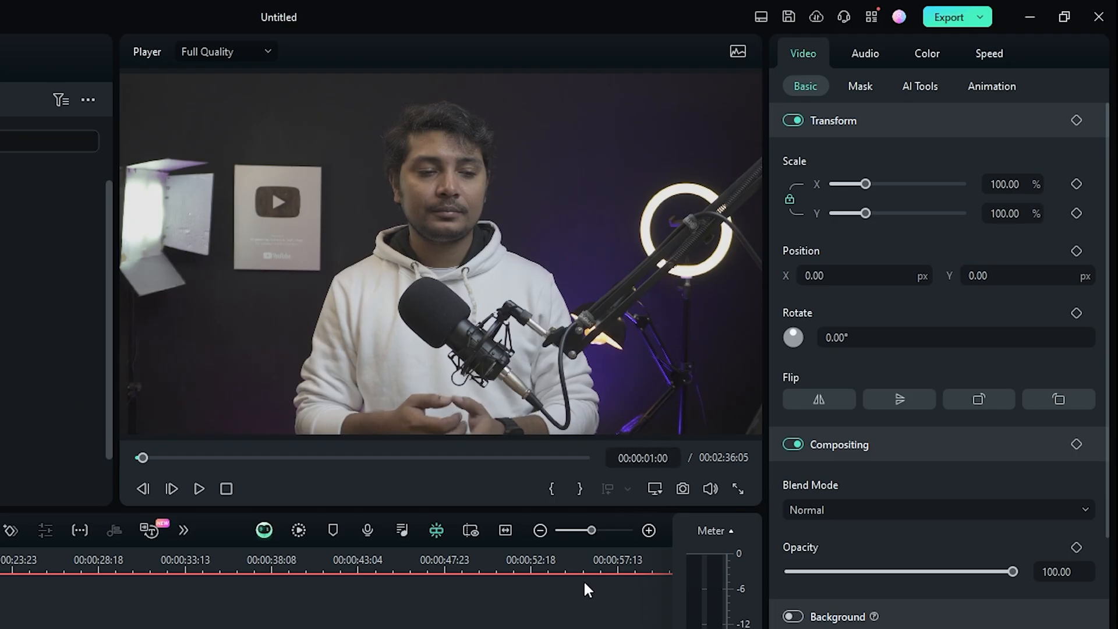
click(643, 459)
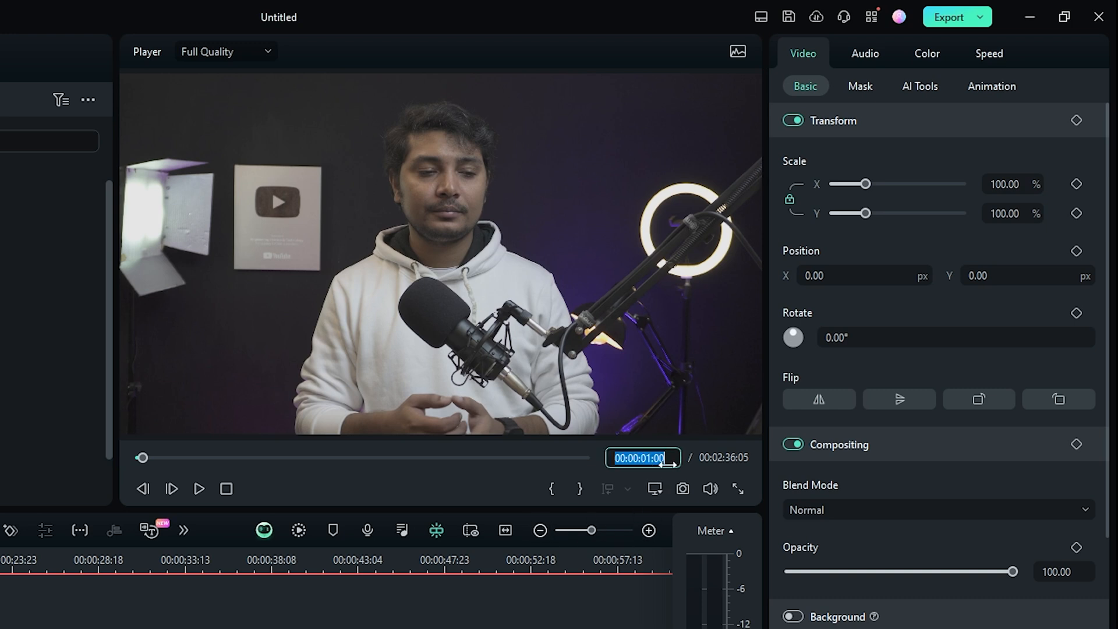
click(650, 459)
click(614, 459)
drag(614, 459, 638, 458)
click(652, 458)
click(638, 458)
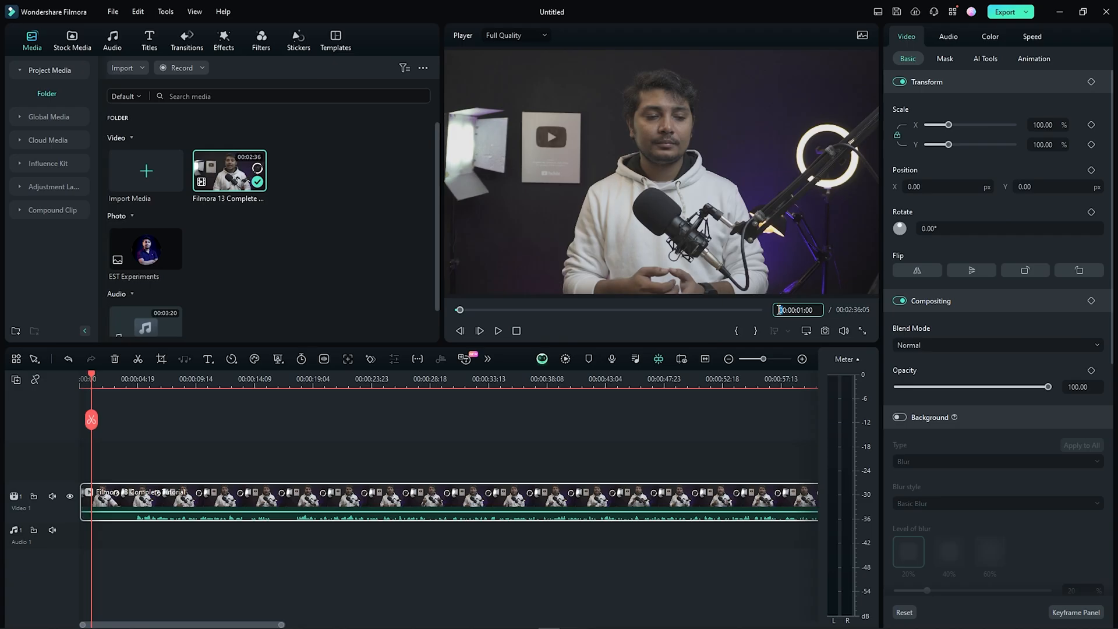
- Jump the playhead to 00:00:47:00, then to about two minutes in, editing the minutes
click(651, 384)
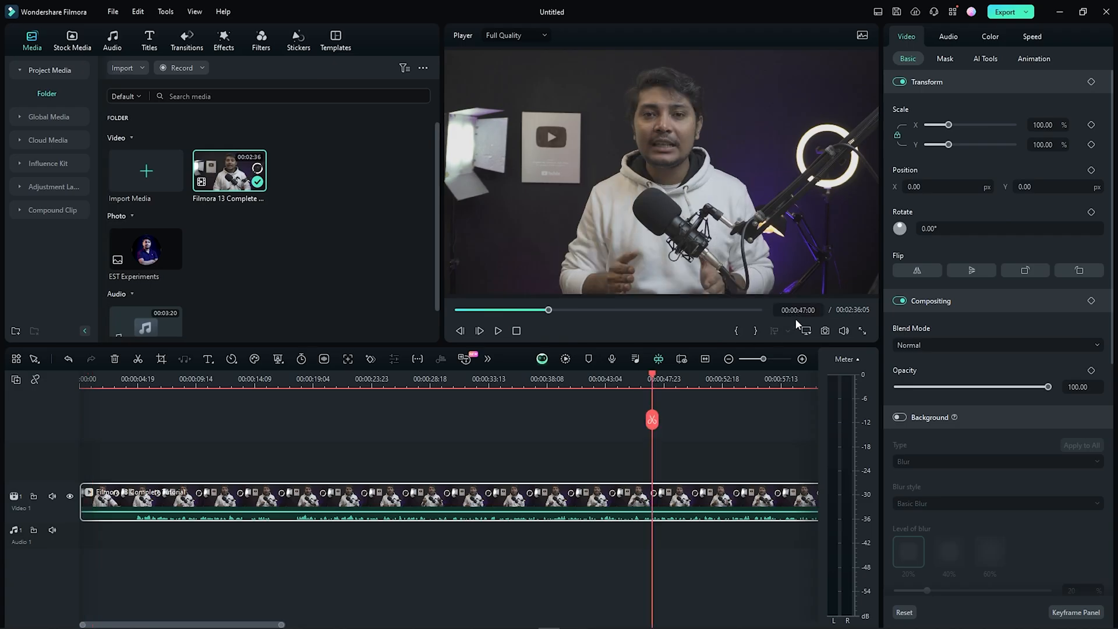
scroll(705, 376, down, 4)
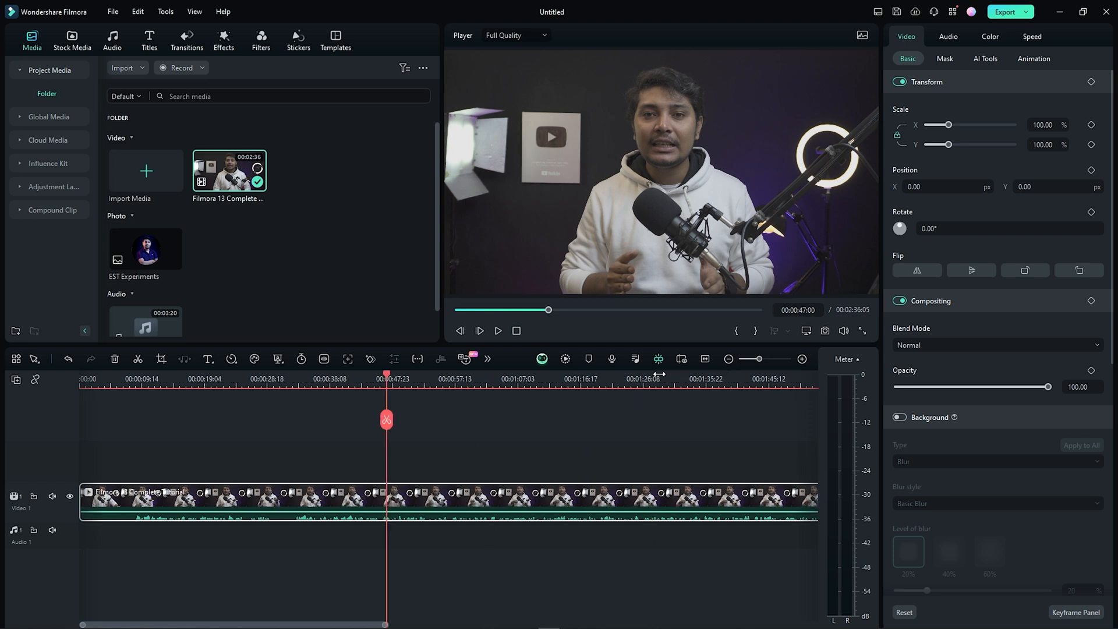
click(576, 378)
click(803, 311)
click(803, 311)
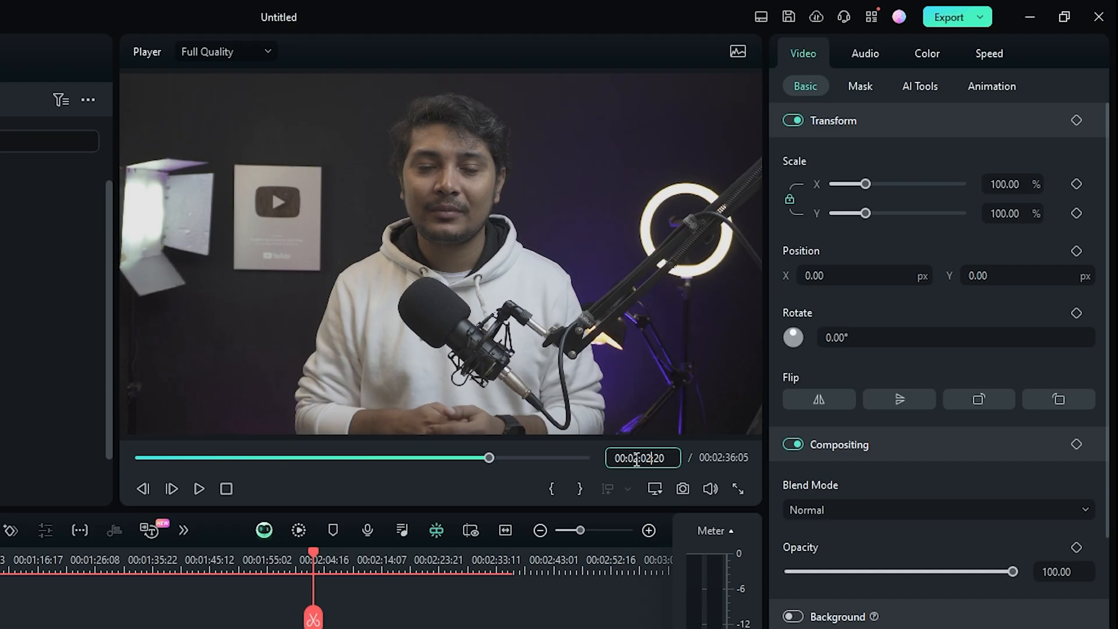
drag(638, 458, 583, 457)
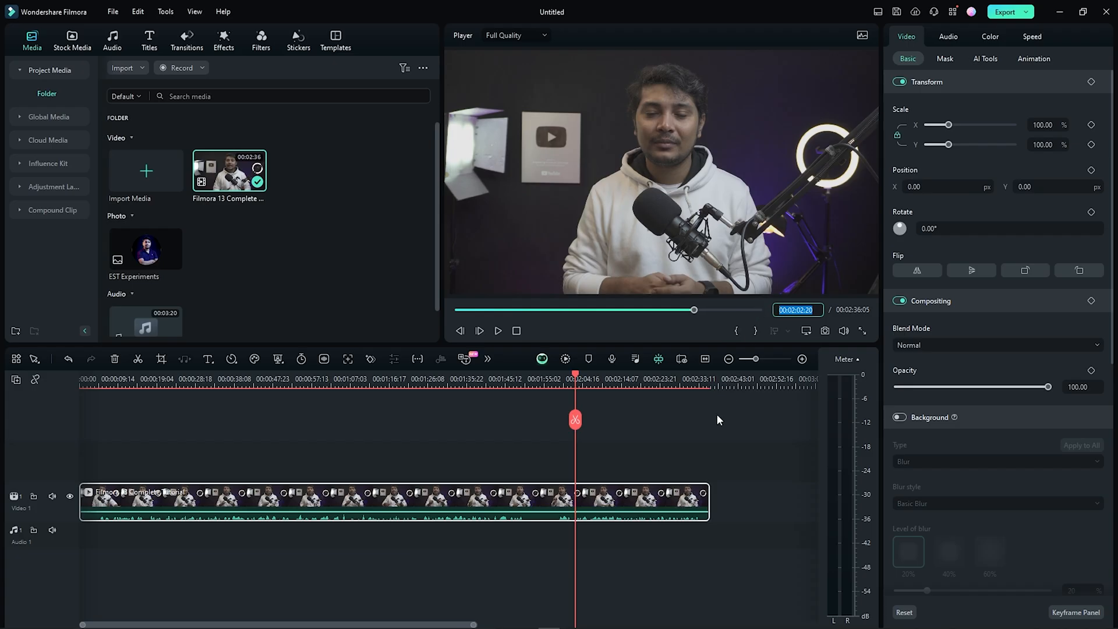
- Deselect the clip to show project details and drag the playhead back to 00:00:00:00
click(718, 418)
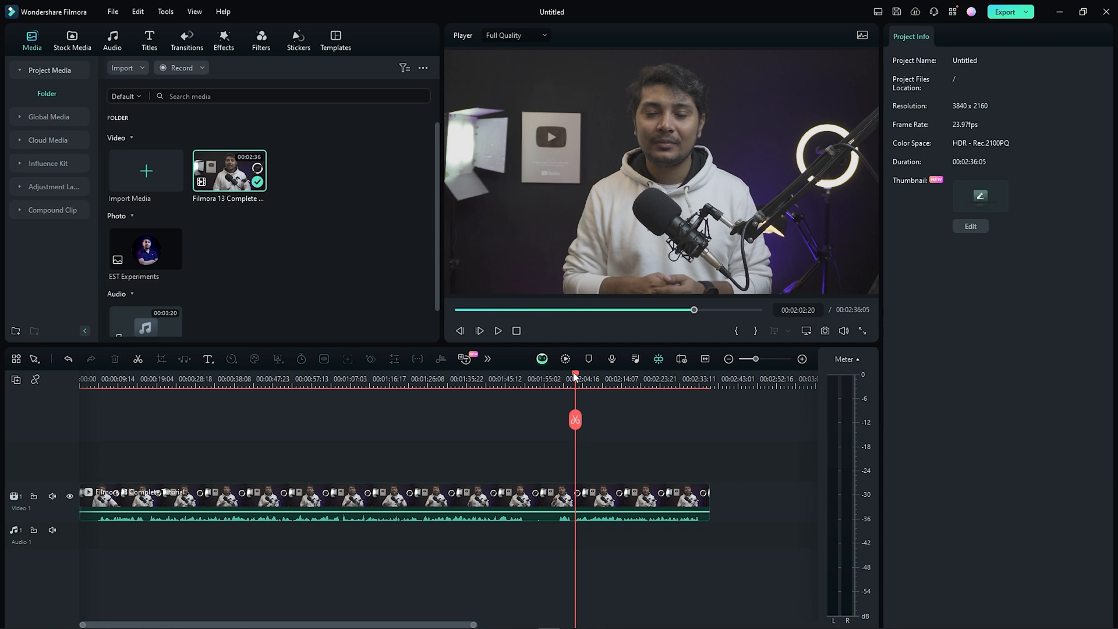
drag(575, 377, 12, 417)
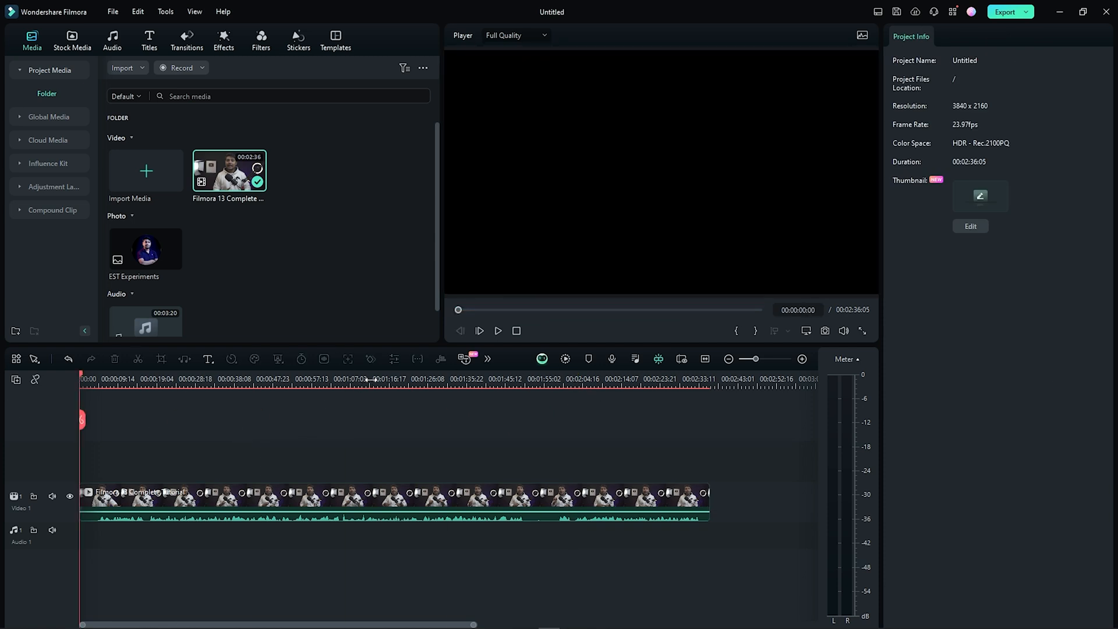
scroll(327, 414, up, 3)
click(114, 386)
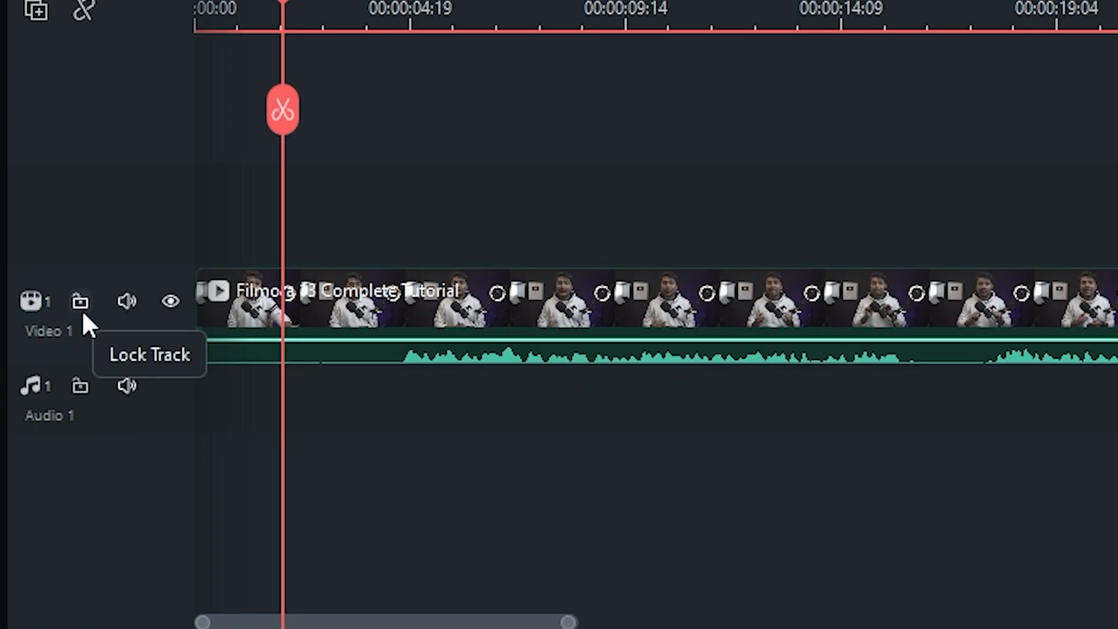
click(81, 303)
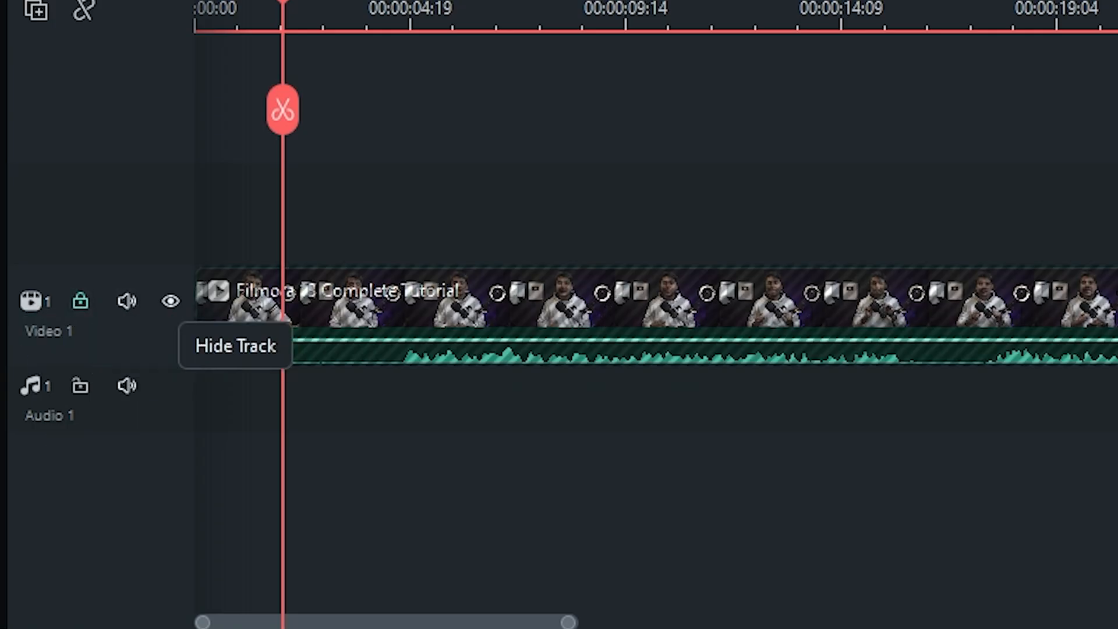
click(127, 302)
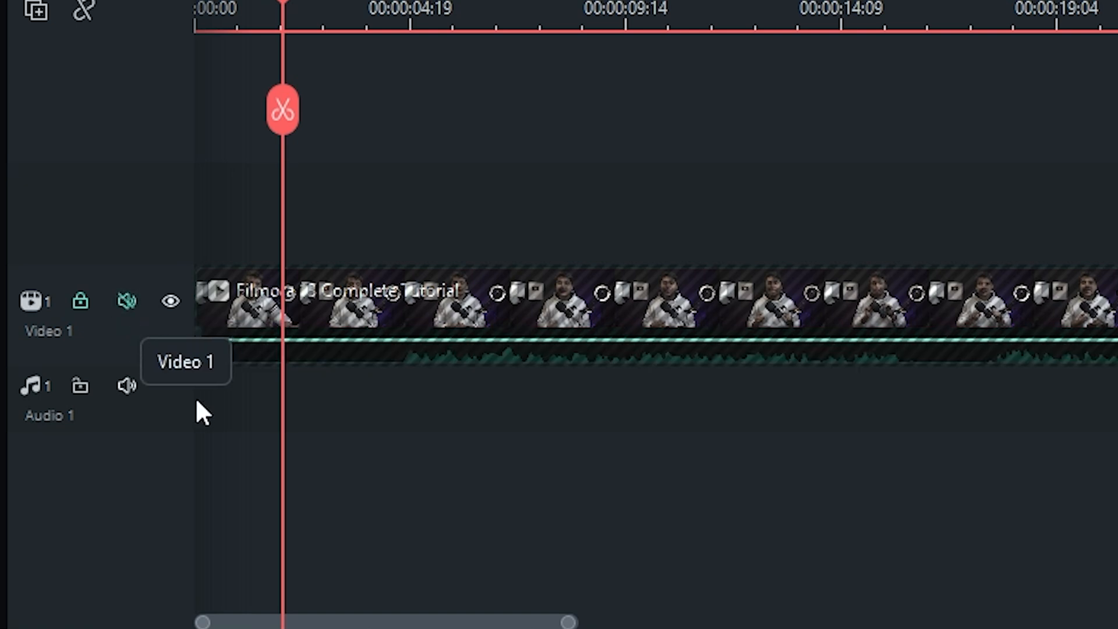
click(170, 301)
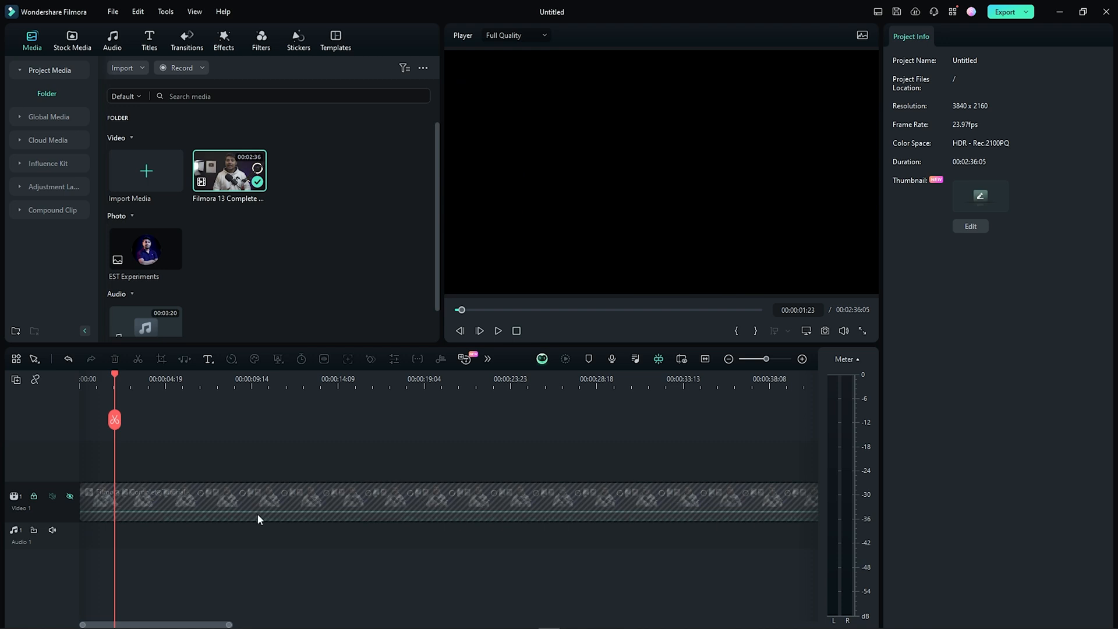
click(67, 496)
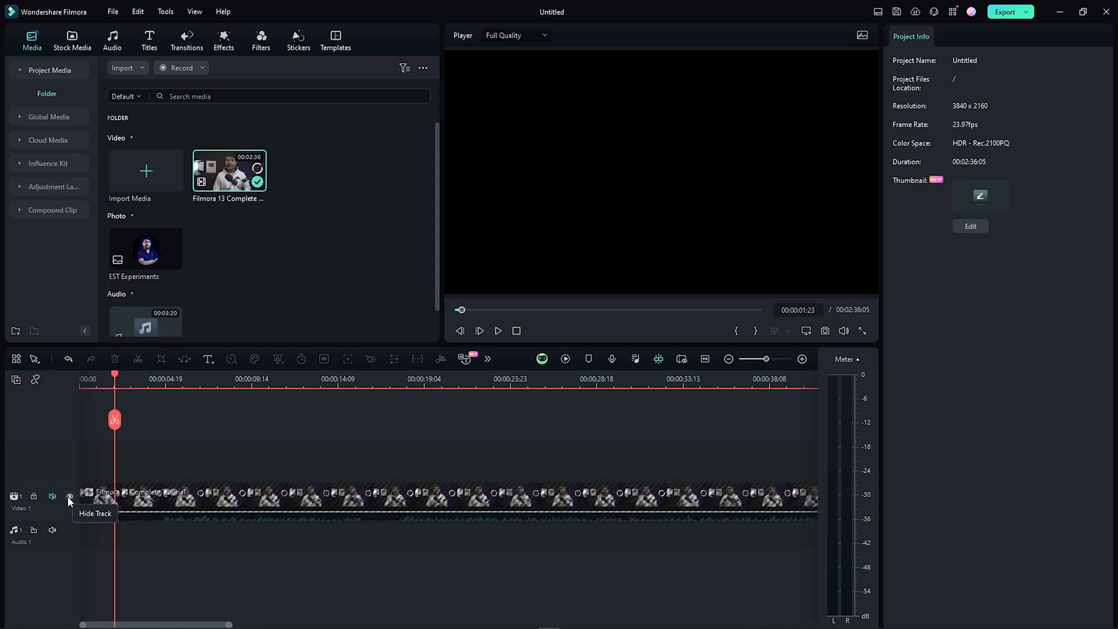
click(51, 497)
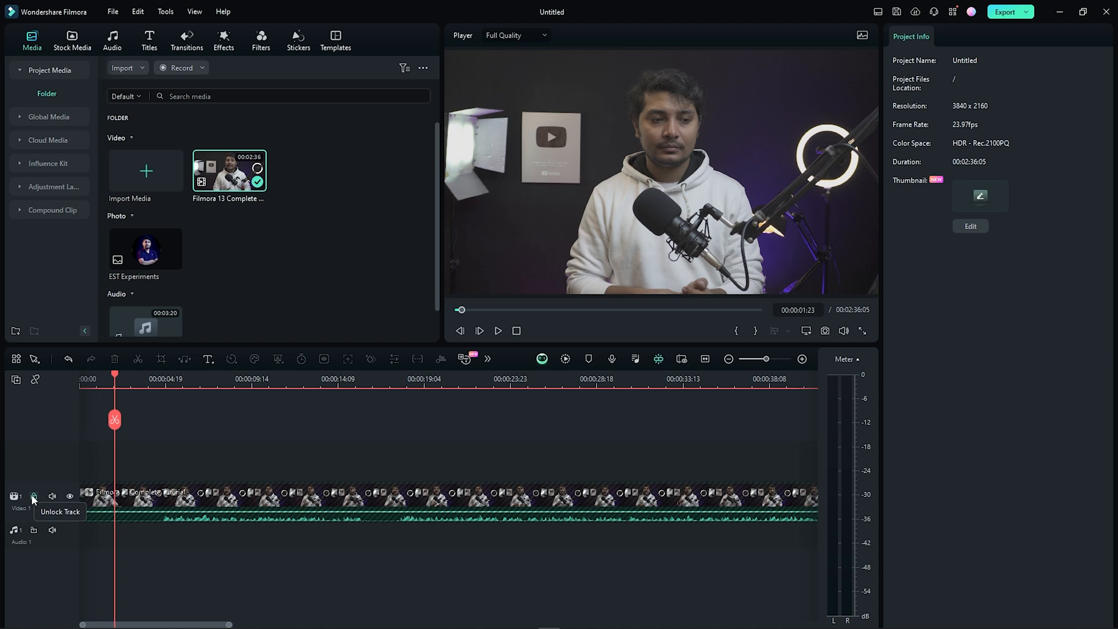
click(33, 496)
click(287, 502)
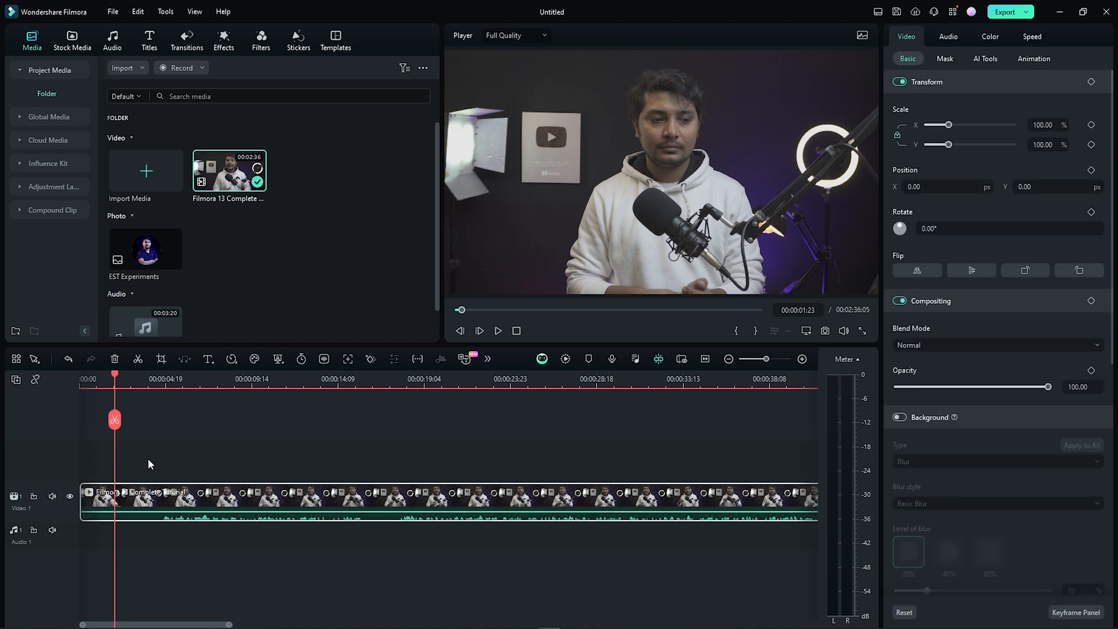
- Drop a second copy of the tutorial video on Video 2 above the original
drag(230, 175, 92, 463)
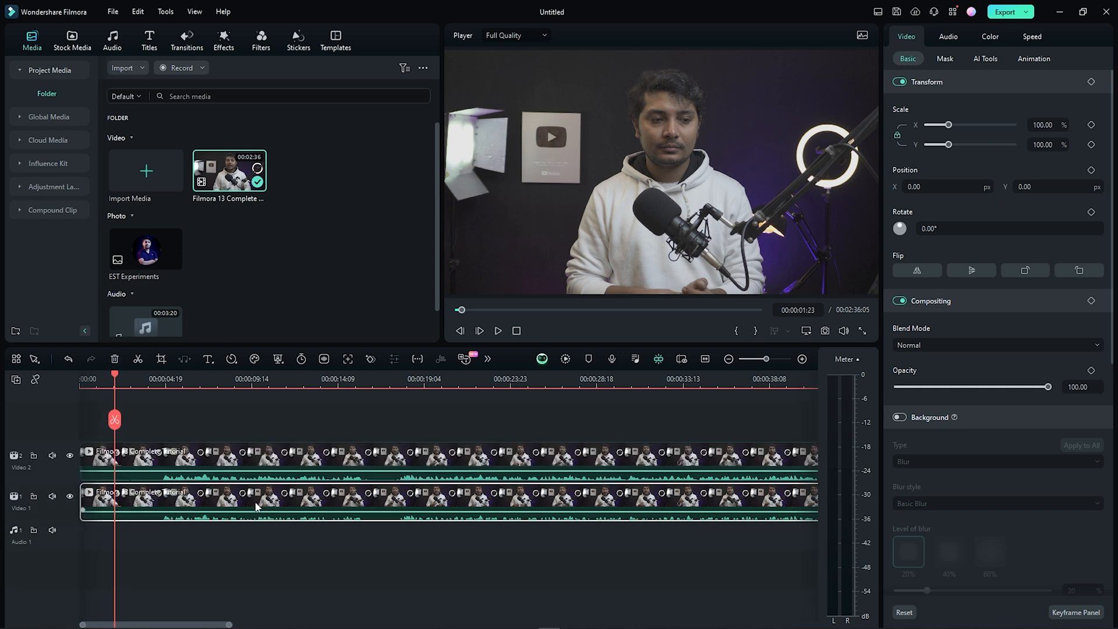
click(244, 459)
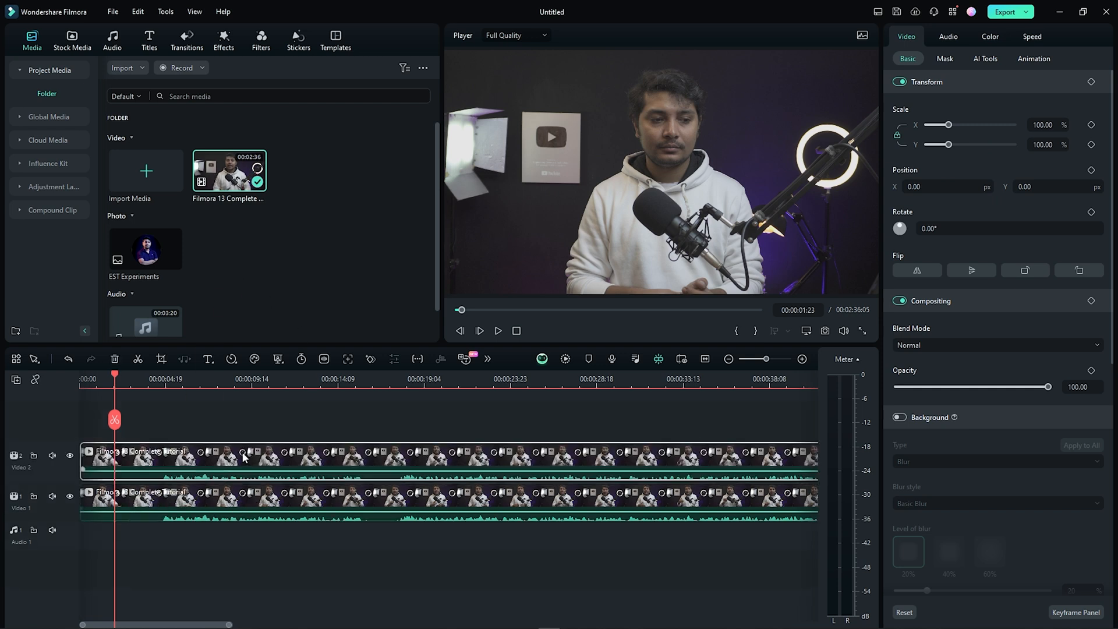
click(247, 504)
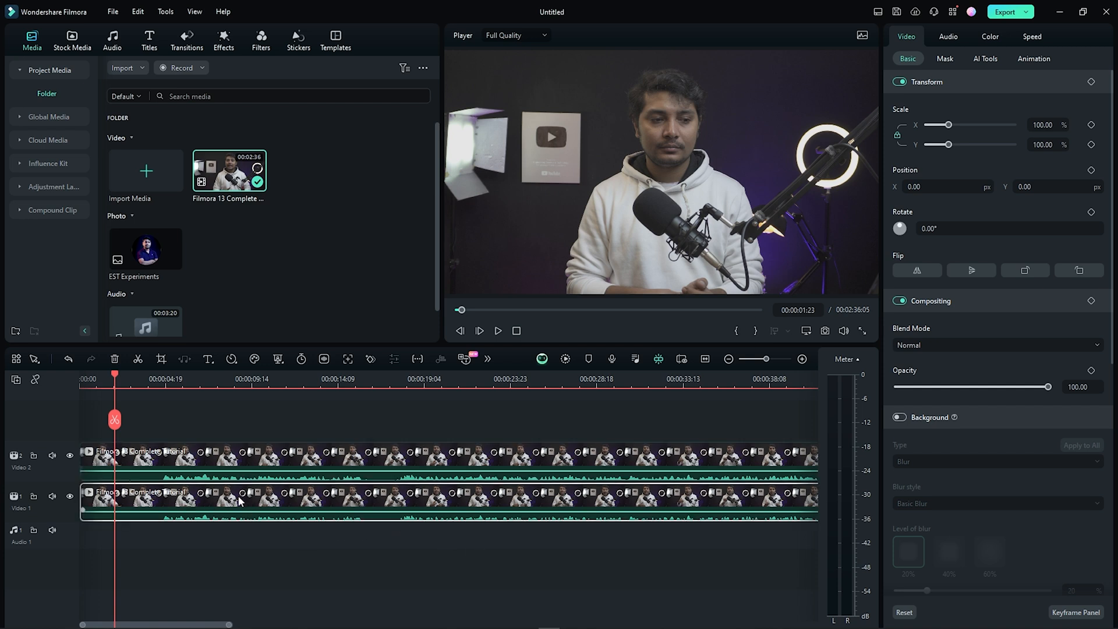
- Lock Video 1, split the Video 2 clip at 00:00:04:13, then undo the split
click(33, 496)
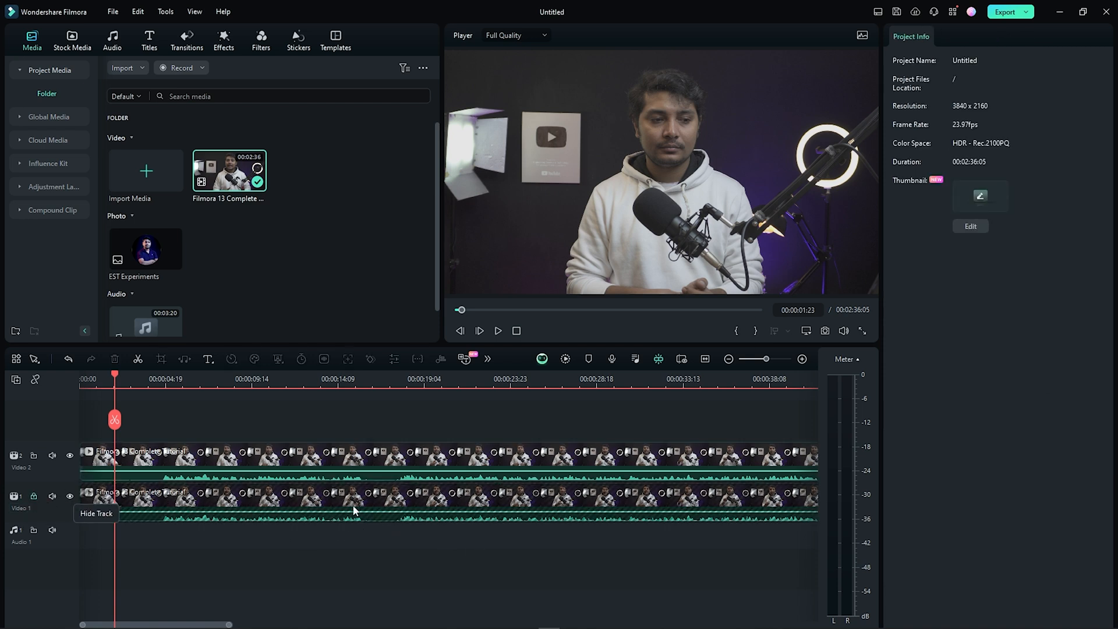
drag(117, 375, 162, 391)
click(199, 458)
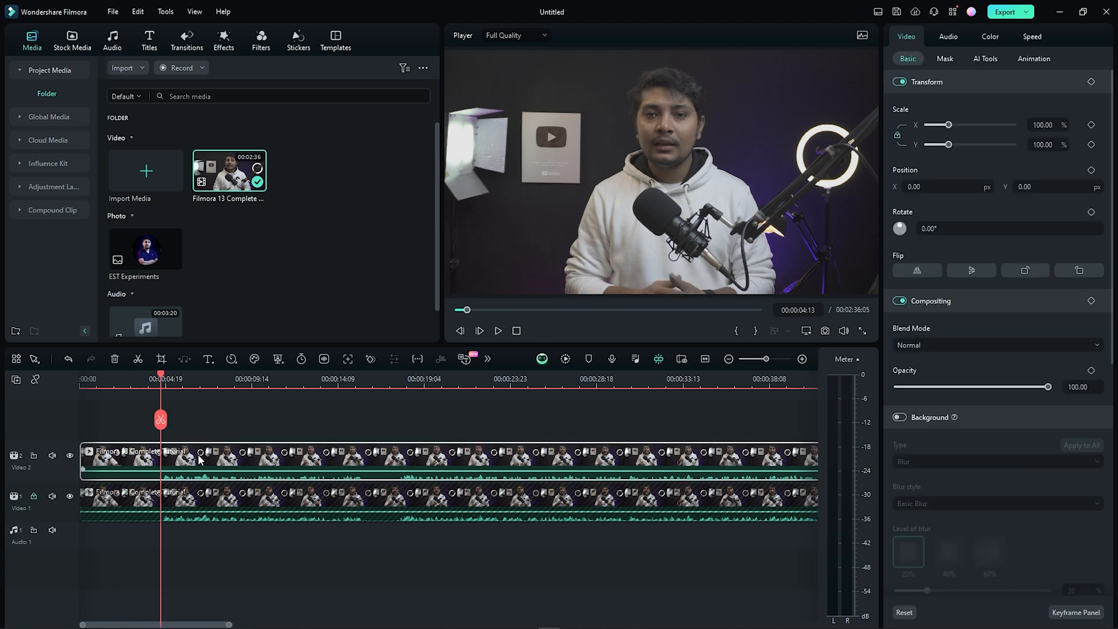
click(211, 422)
click(268, 458)
click(160, 419)
click(143, 472)
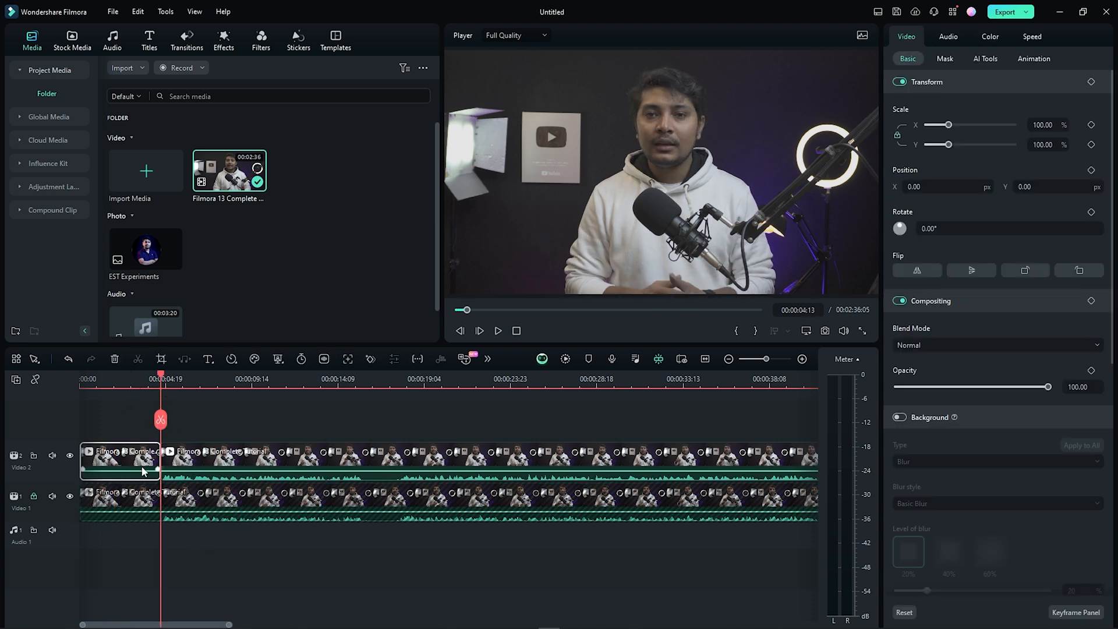
key(ctrl+z)
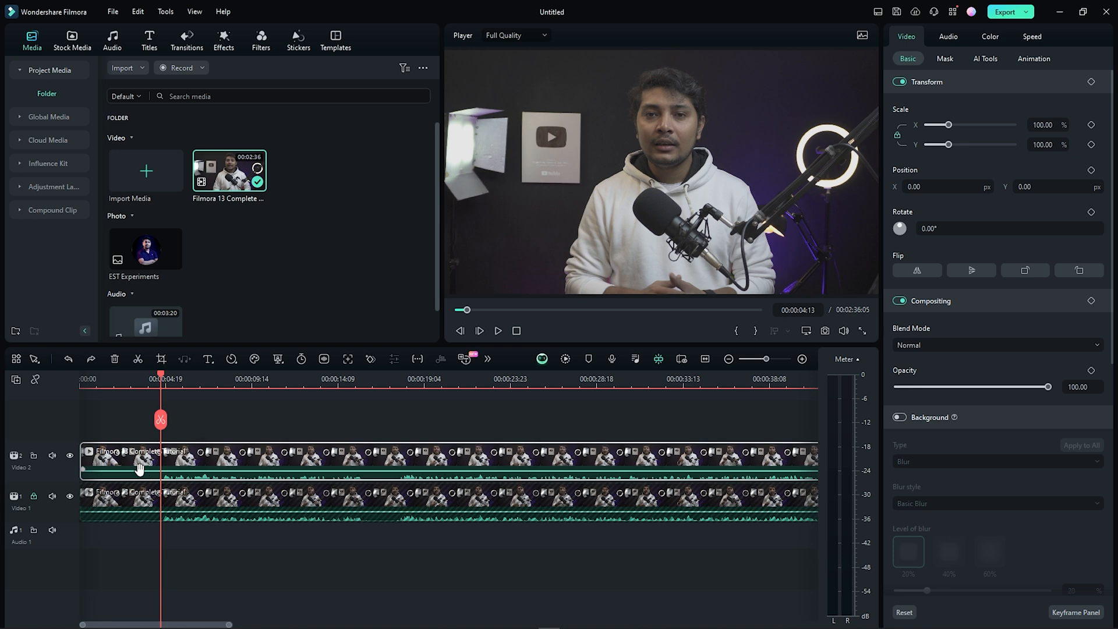
- Unlock Video 1, deselect the clip, and move the playhead to 00:00:16:22
click(33, 498)
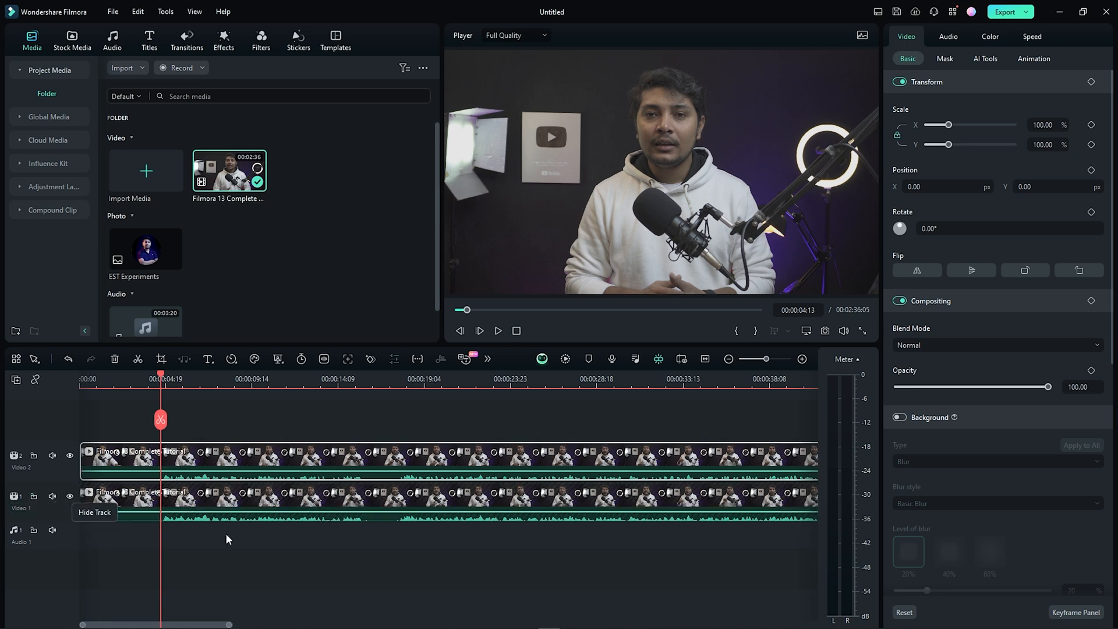
click(249, 542)
drag(163, 381, 384, 381)
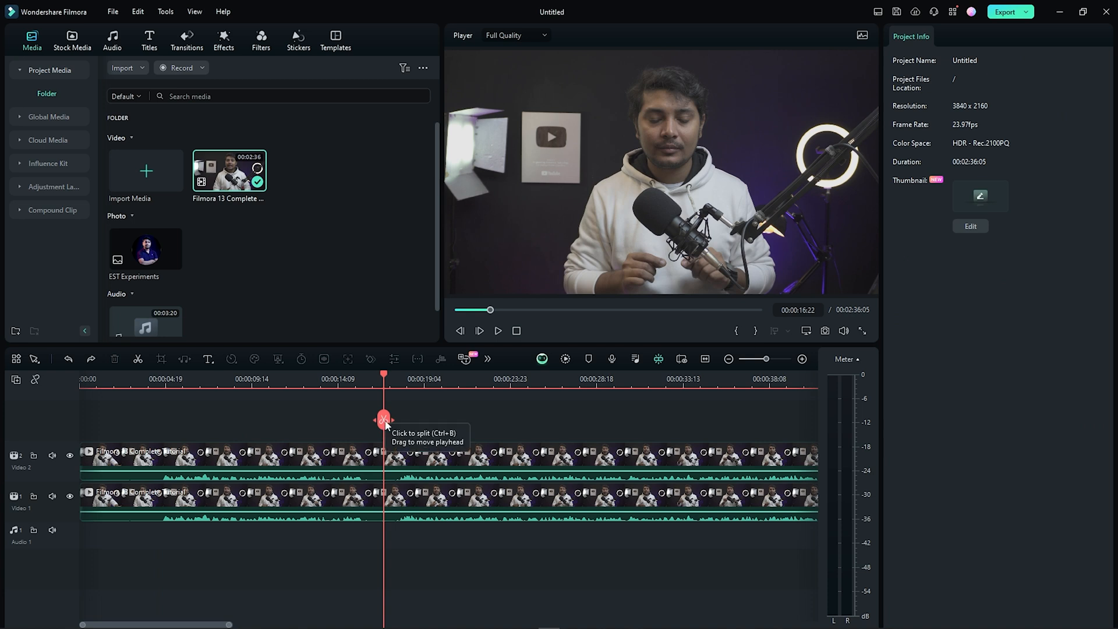
- Split both clips at 00:00:16:22, then split the Video 2 copy again at 00:00:04:15
click(384, 420)
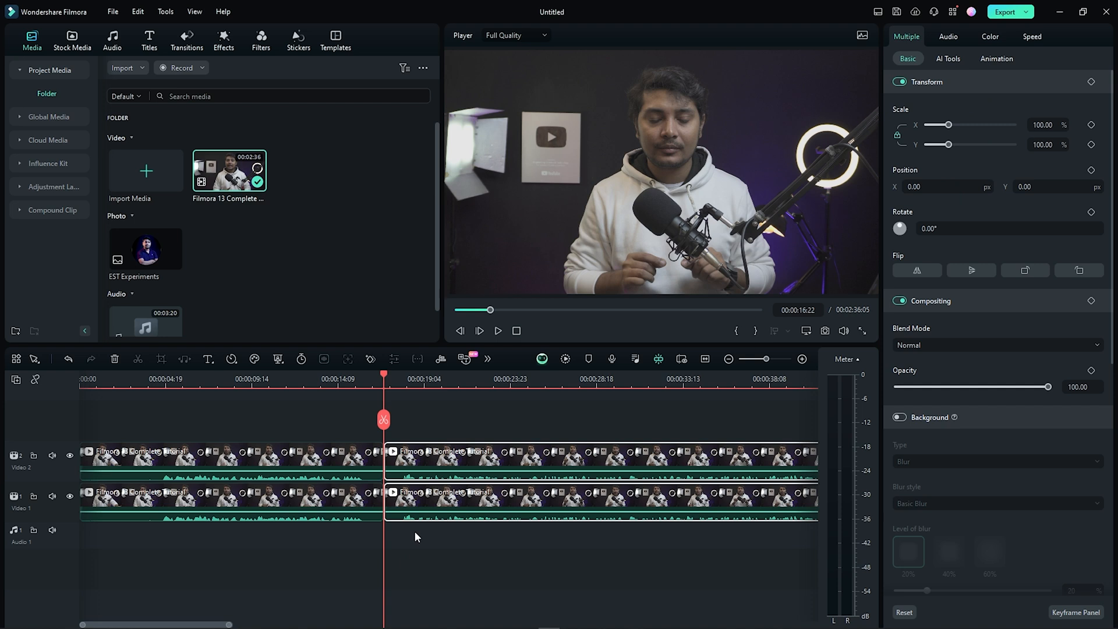
click(191, 463)
drag(385, 387, 163, 415)
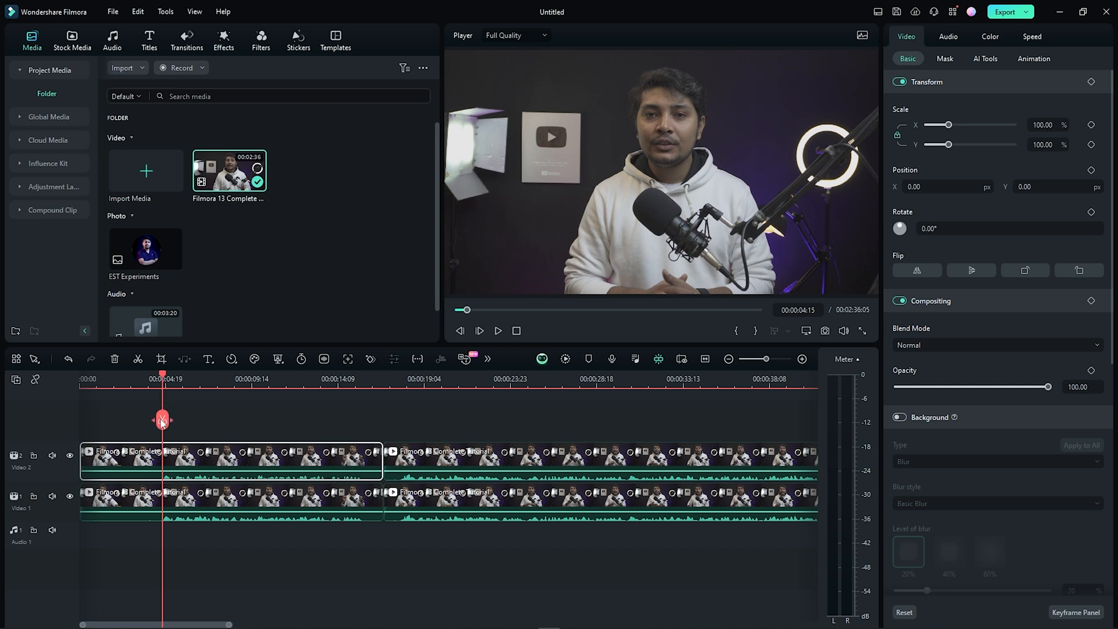
click(162, 420)
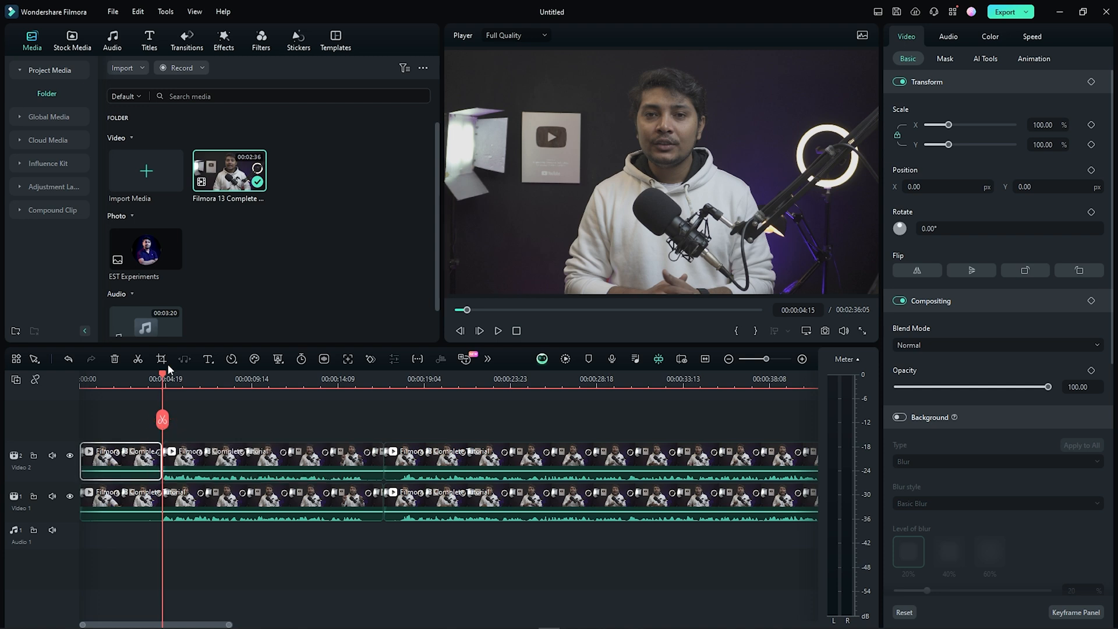
drag(163, 378, 234, 379)
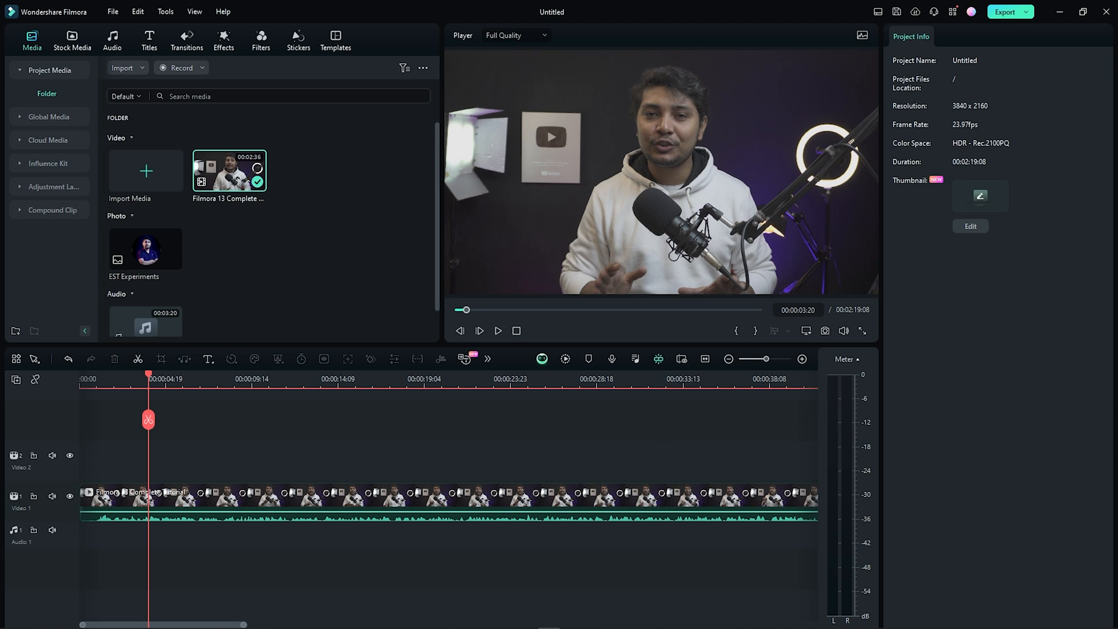
click(498, 330)
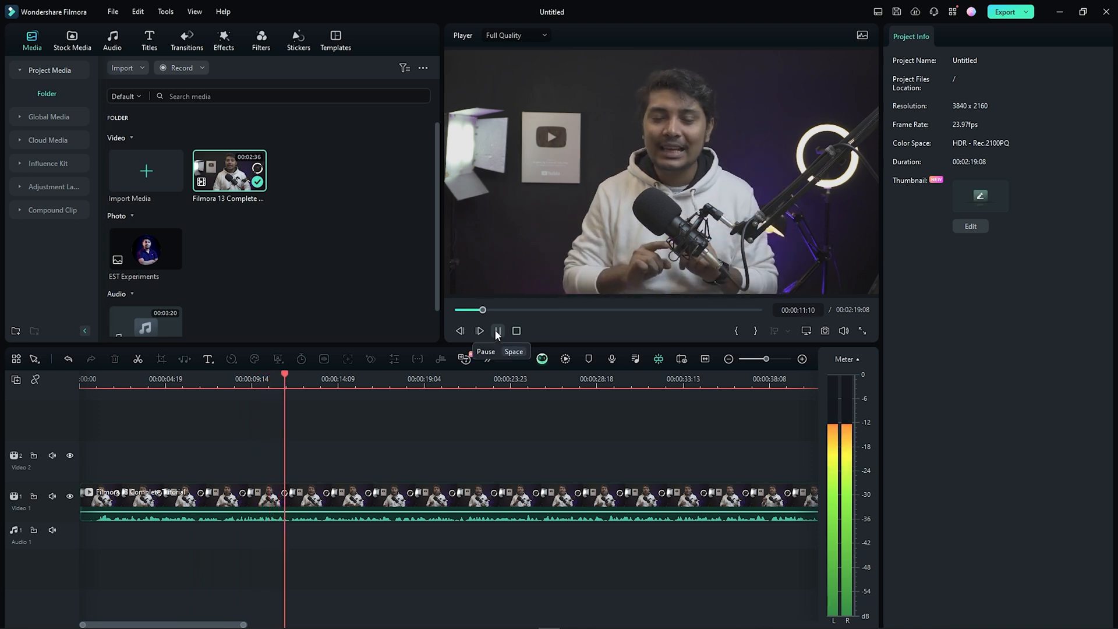
click(498, 331)
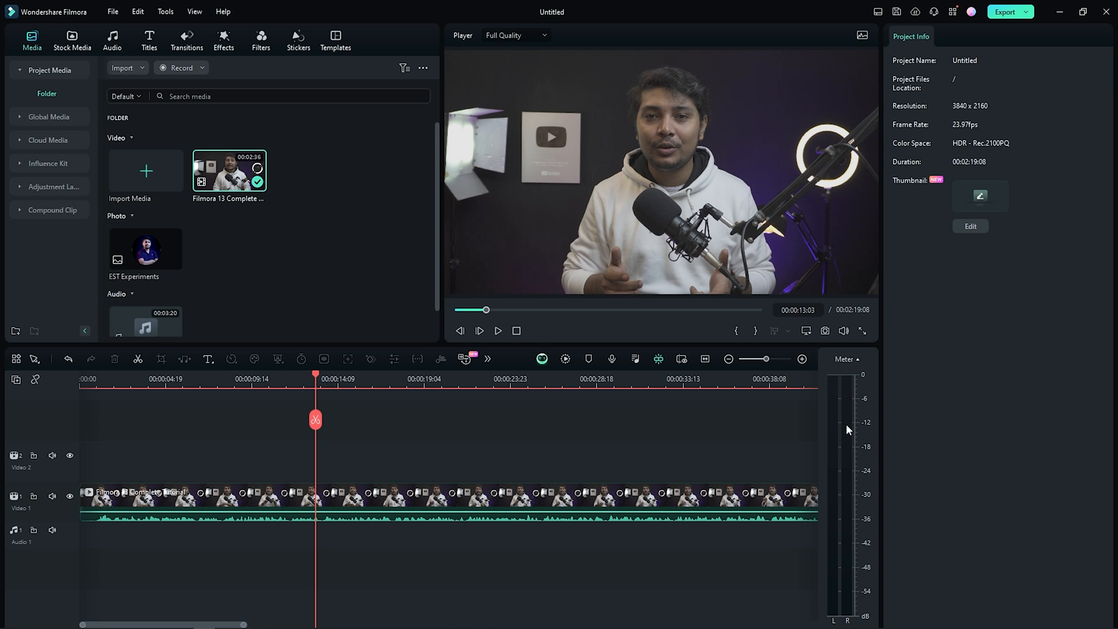
- Raise the tutorial clip's volume line to about 12.60 dB and play back to hear it
drag(485, 512, 485, 507)
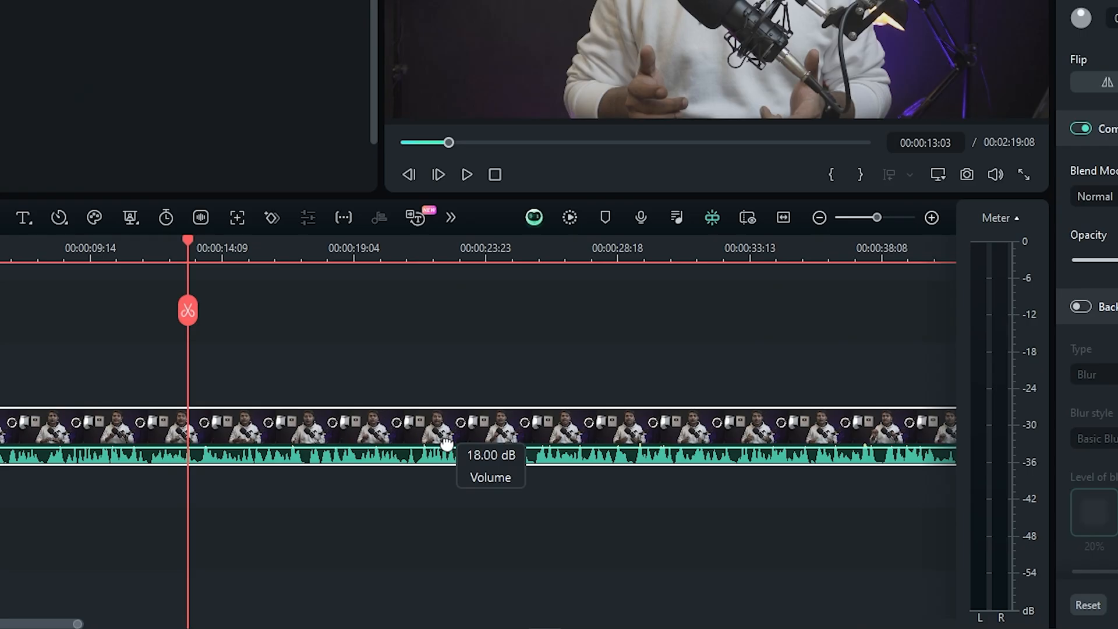
drag(446, 443, 446, 449)
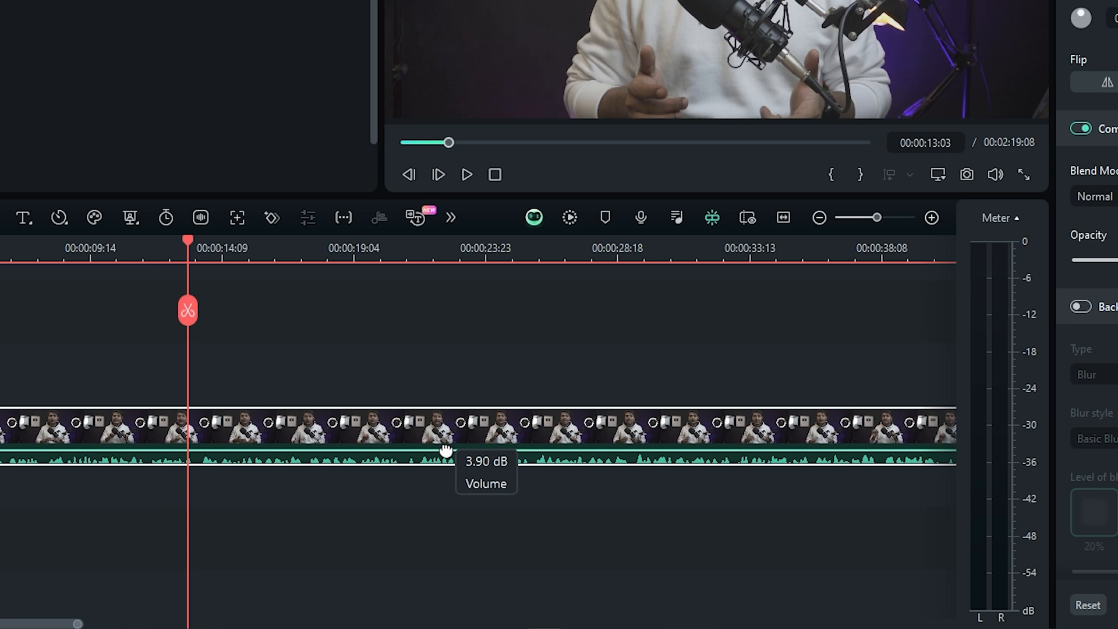
mouse_move(446, 450)
mouse_down()
mouse_move(452, 467)
mouse_move(453, 451)
mouse_up()
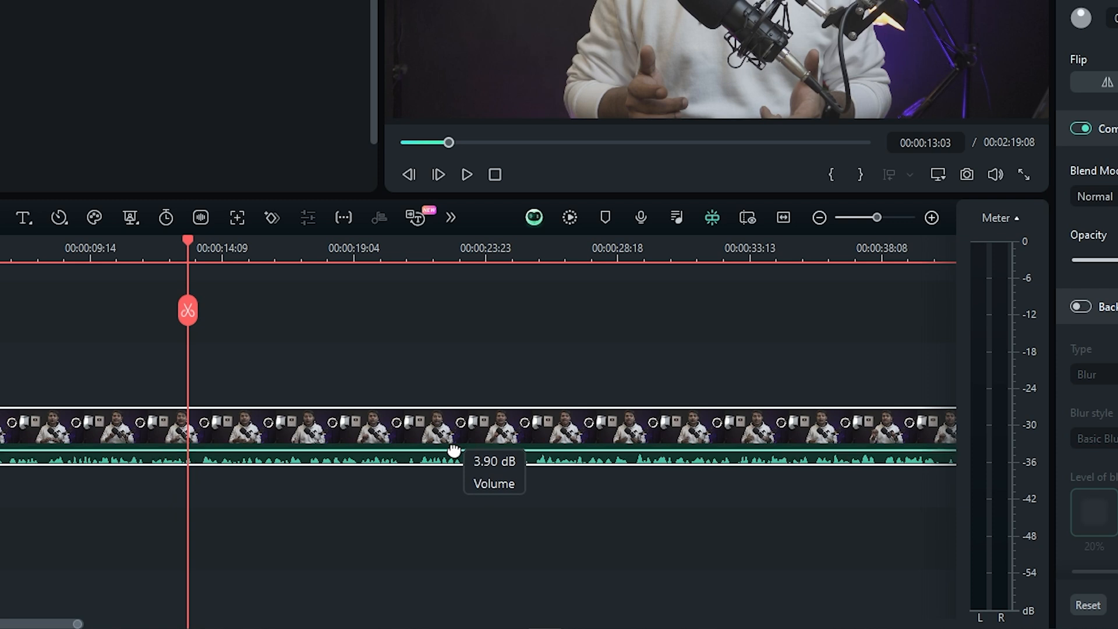
drag(453, 451, 454, 449)
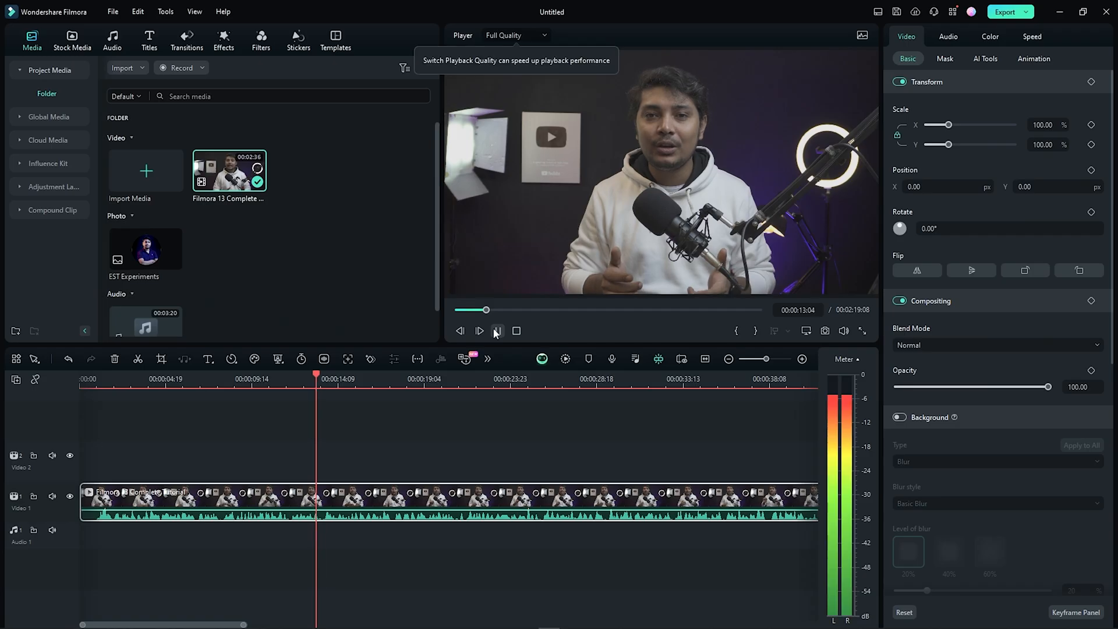
click(467, 174)
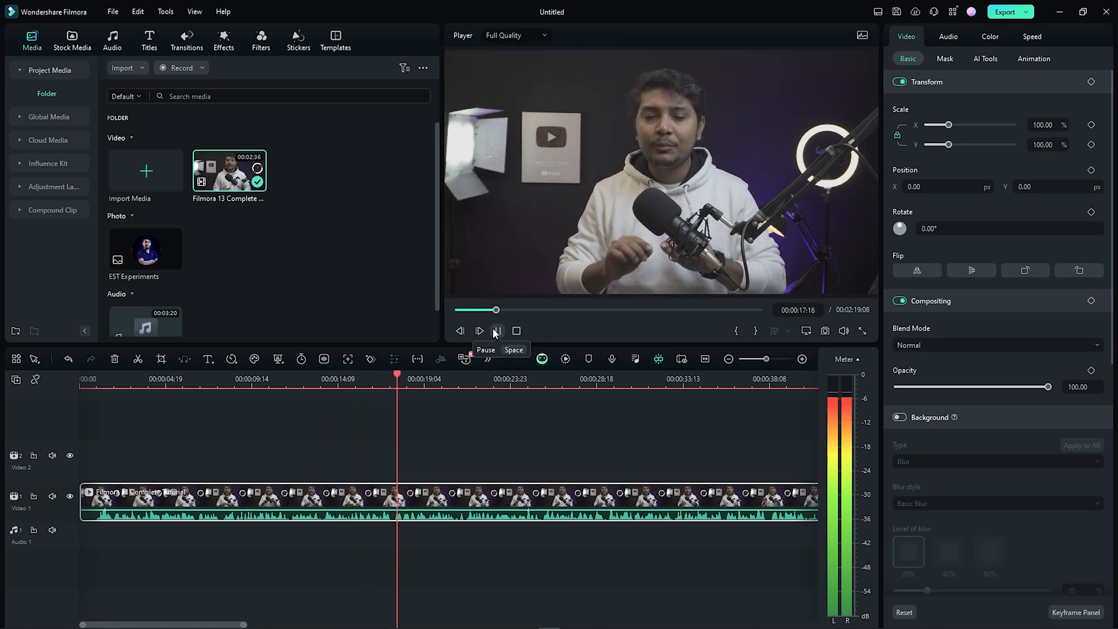
- Raise the tutorial clip's volume line to 18.00 dB and play a short stretch to hear it
click(496, 331)
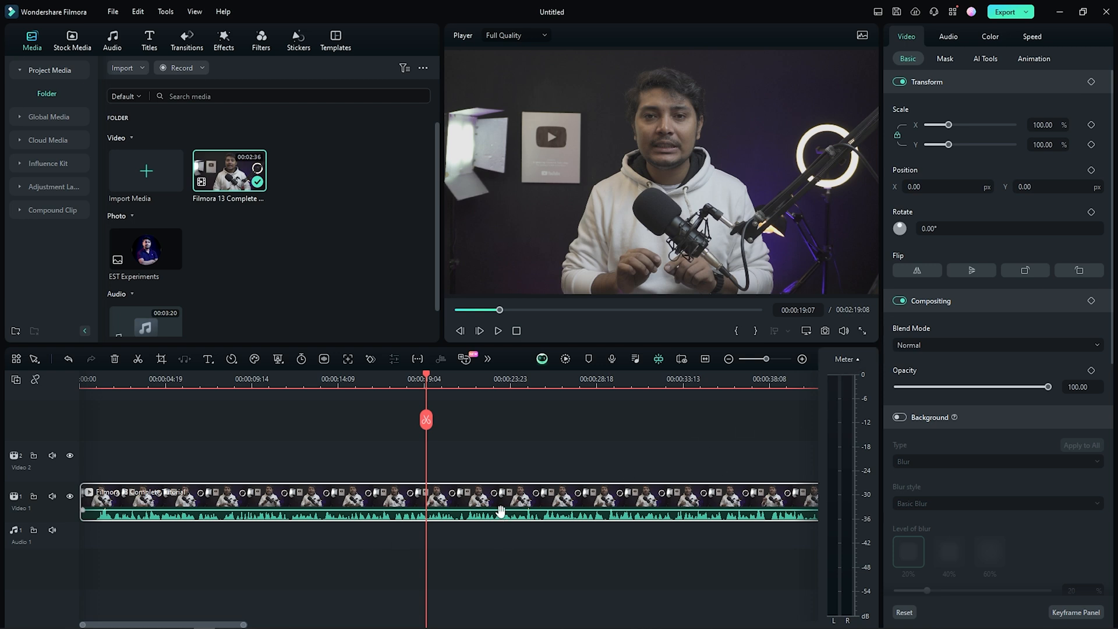
drag(499, 515, 500, 505)
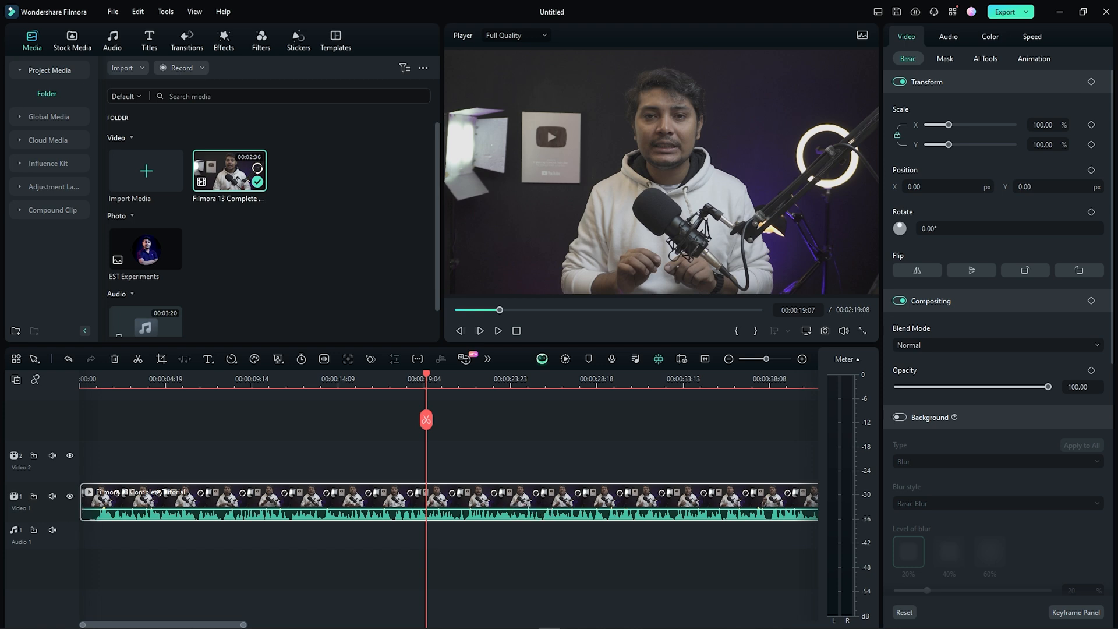
click(499, 330)
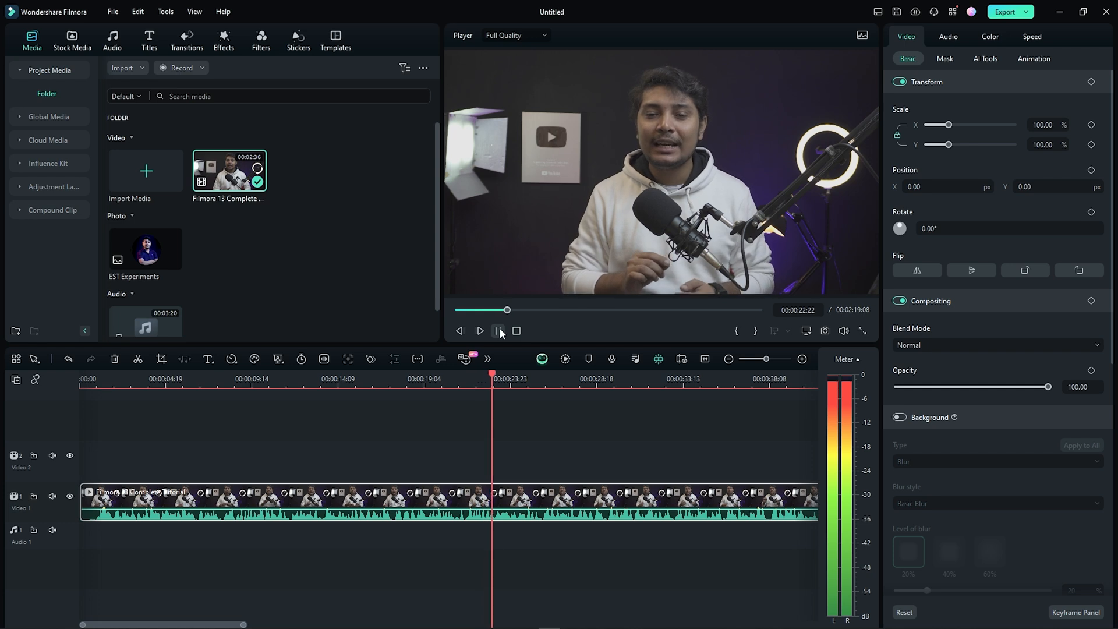
click(499, 331)
click(585, 466)
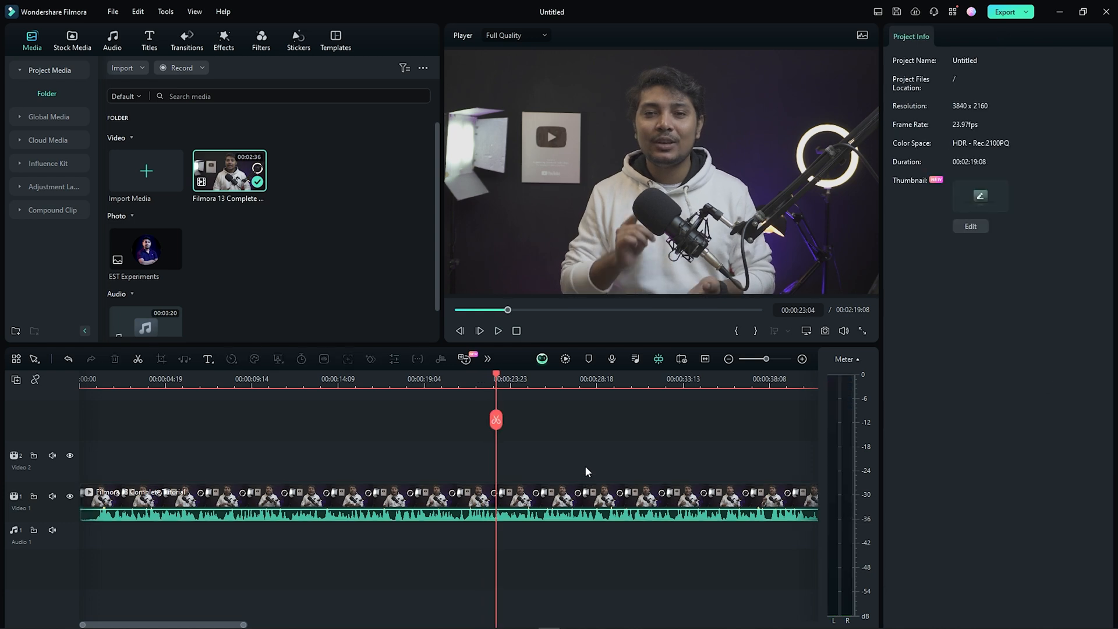
click(569, 504)
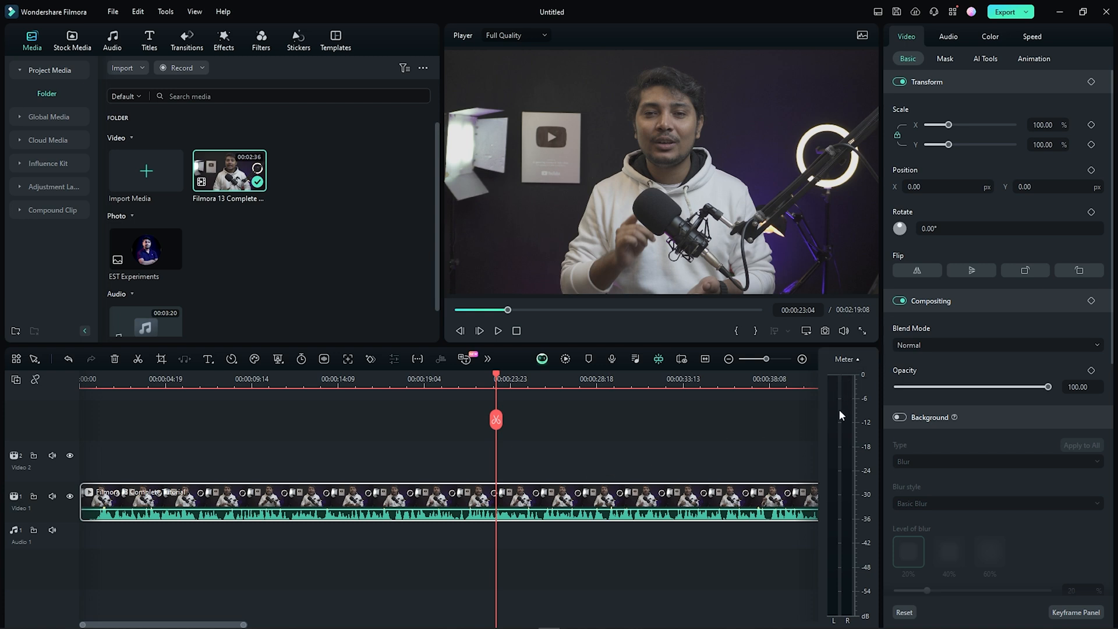
- Drag the tutorial clip's volume line on Video 1 down to -6.90 dB and reselect the clip
drag(626, 508, 624, 513)
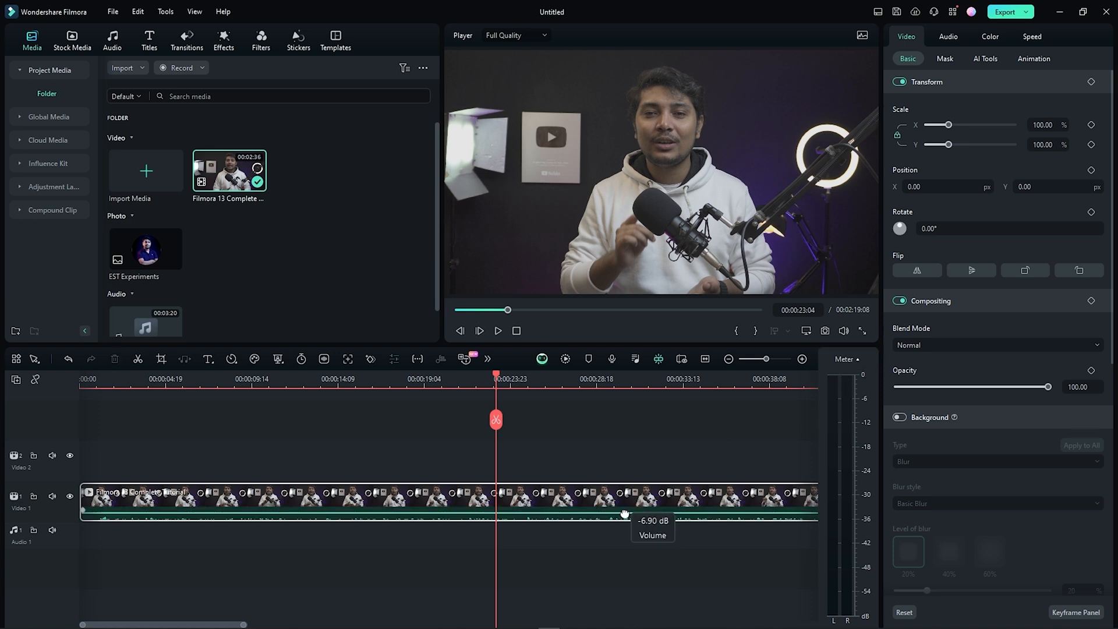
click(579, 457)
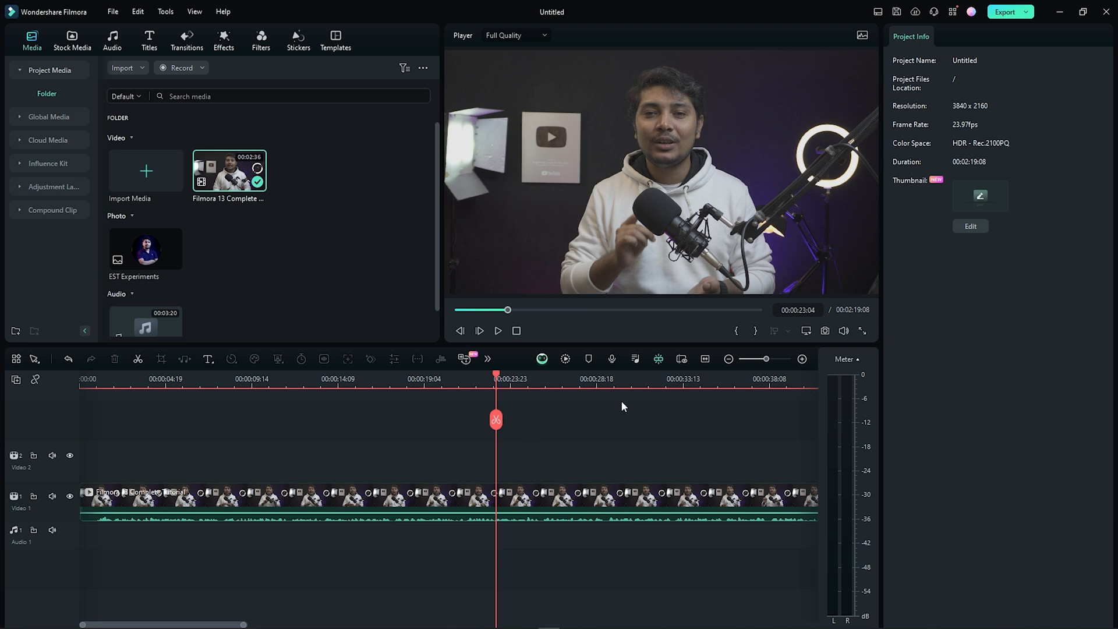
click(579, 496)
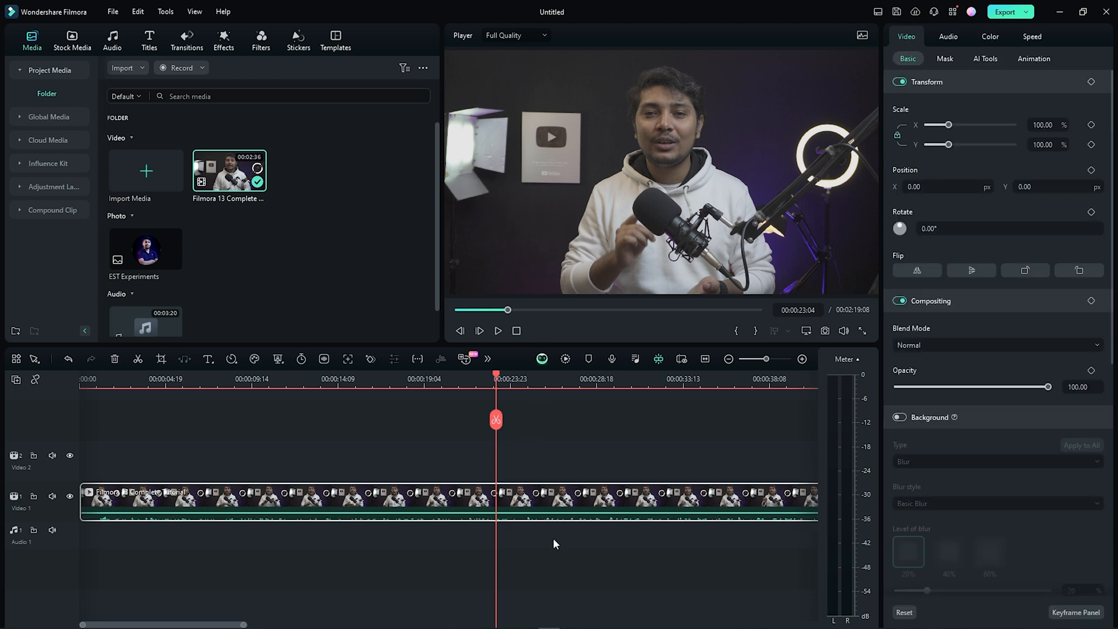
click(516, 454)
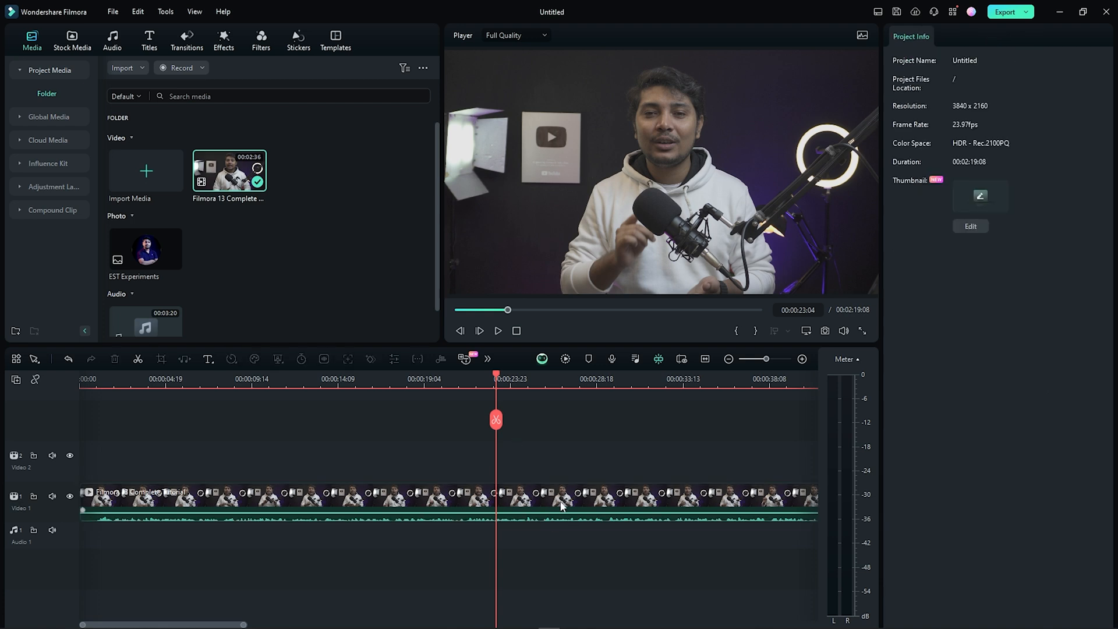
click(567, 499)
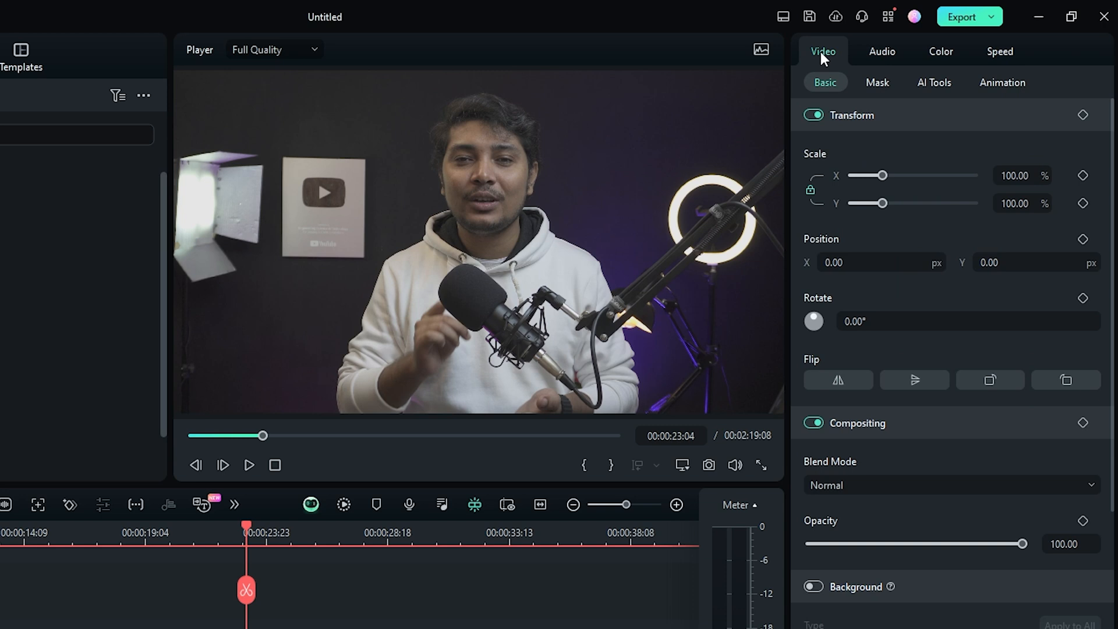
- In the clip's Audio settings, enter -6 and then 6 in the Volume field, leaving +6.00 dB
click(889, 54)
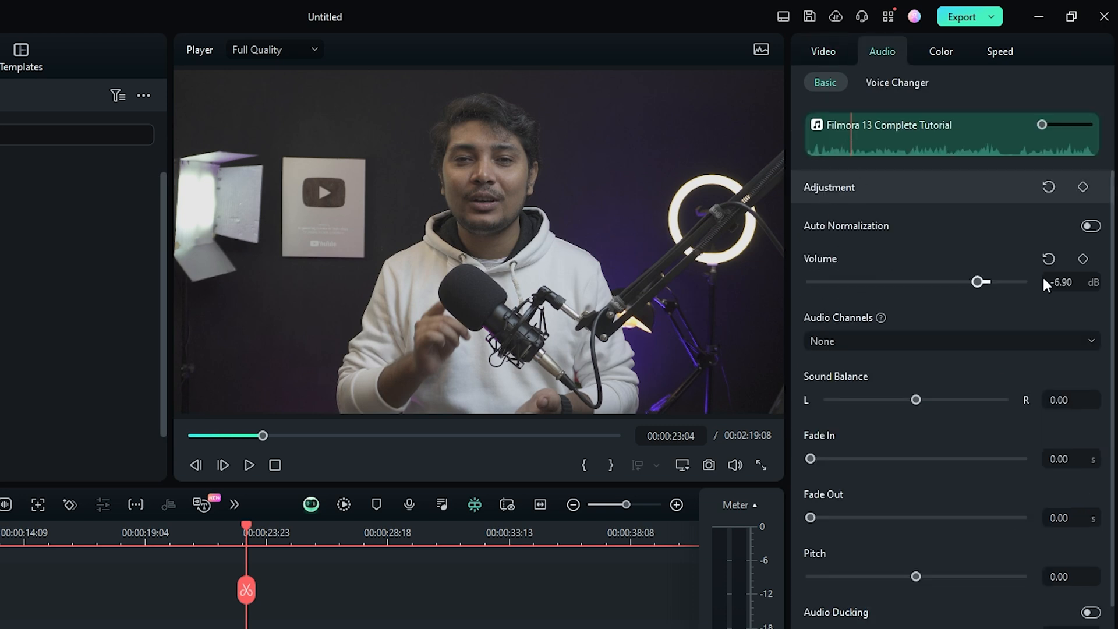
click(1062, 279)
text(-6)
key(Return)
click(1062, 278)
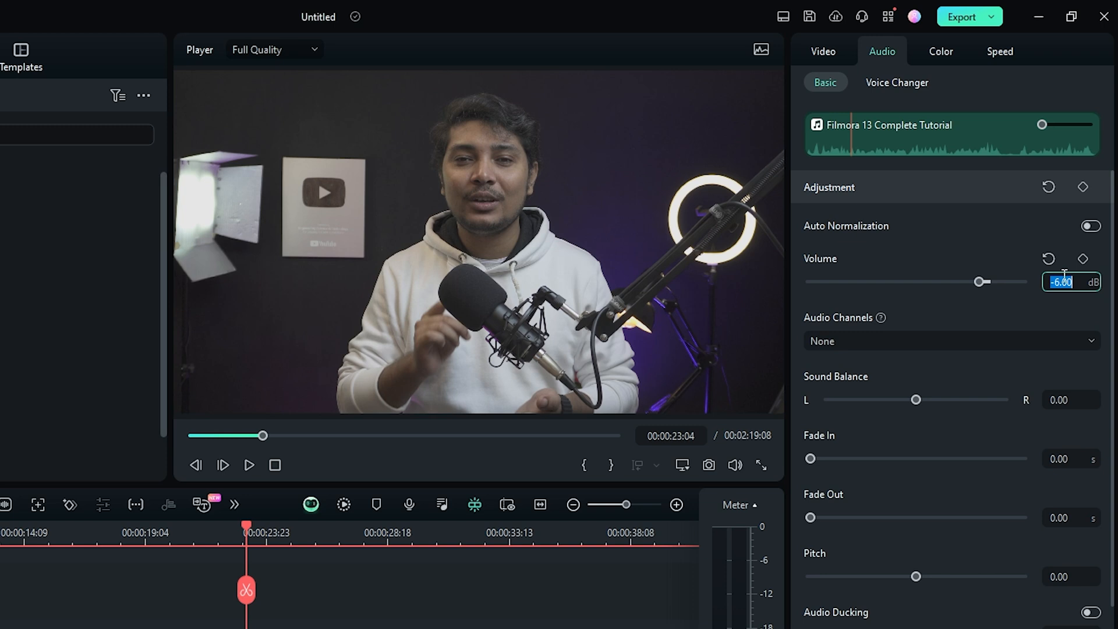
text(6)
key(Return)
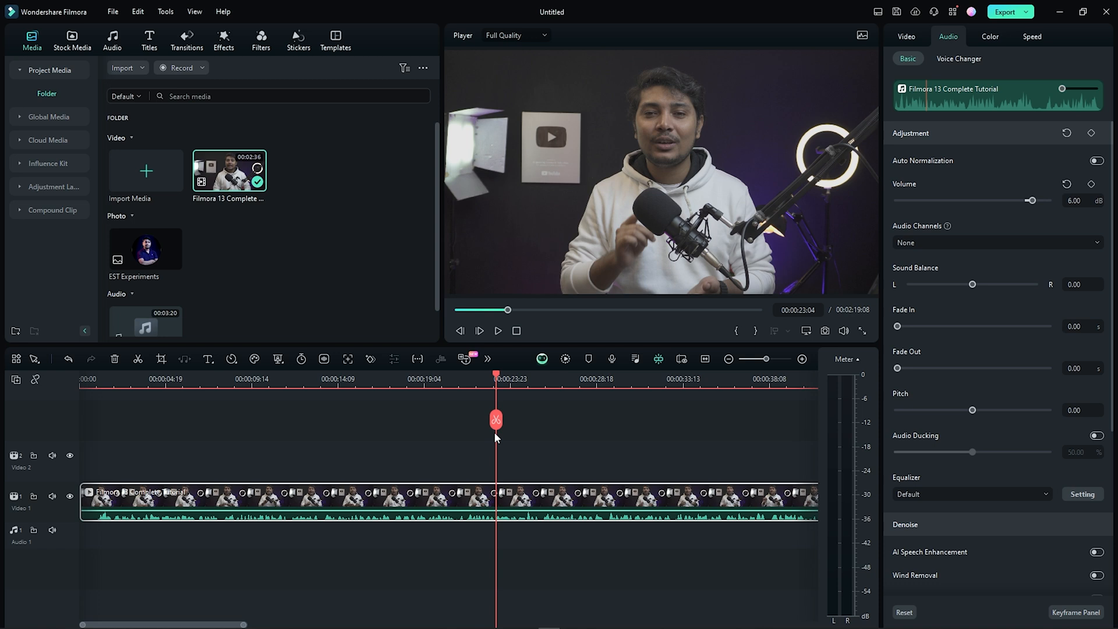
drag(489, 380, 368, 382)
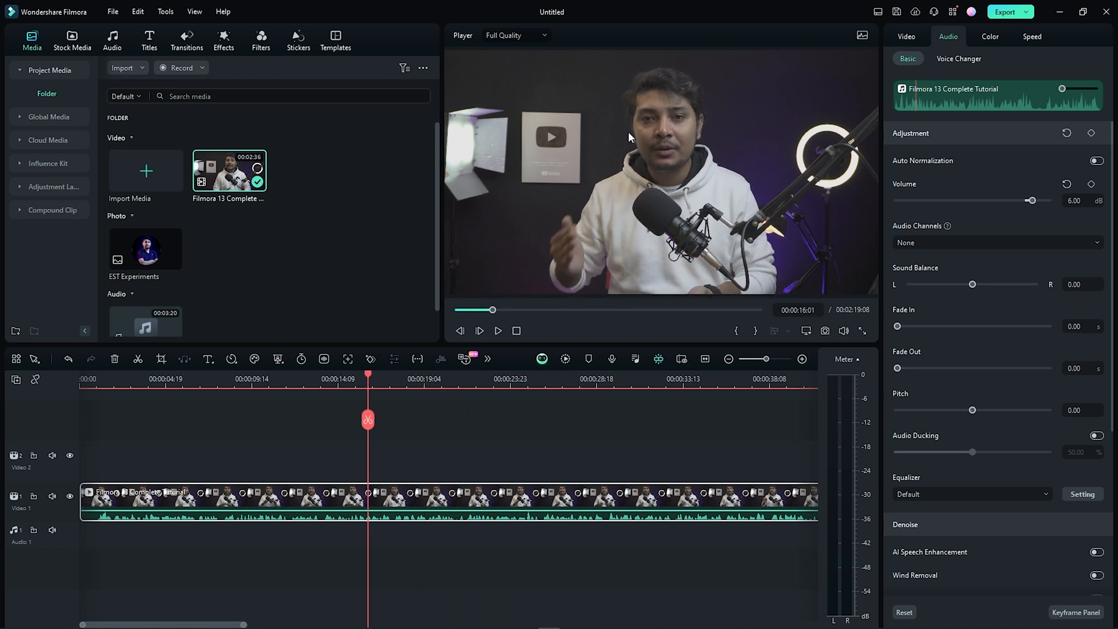
drag(369, 372, 624, 402)
key(space)
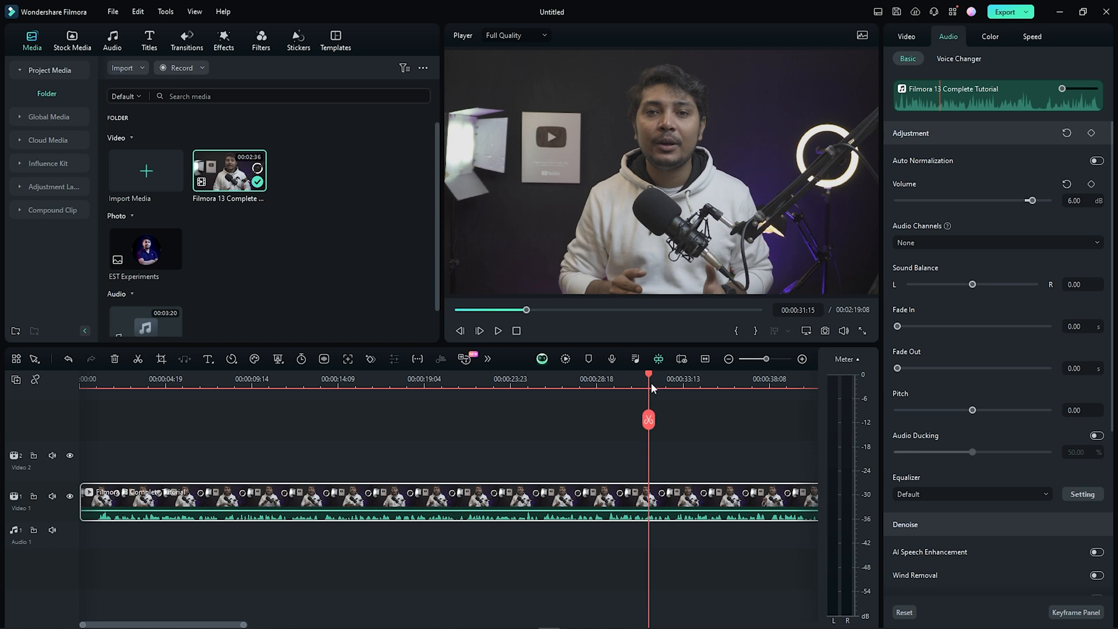
drag(649, 374, 330, 378)
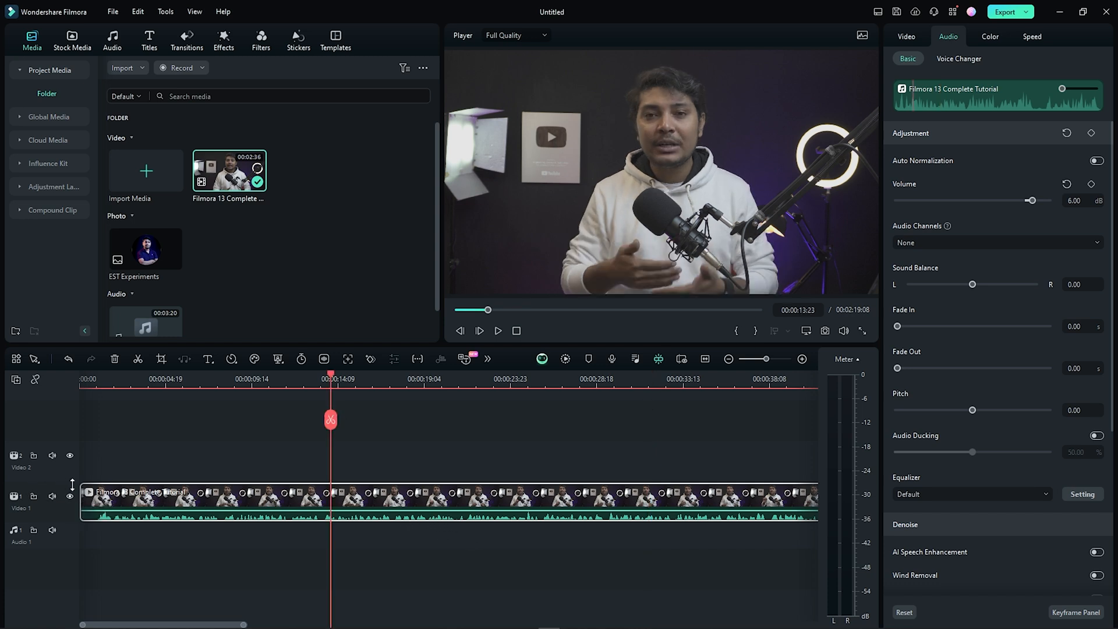
- Make the Video 1 track taller and place the playhead near 00:00:47
drag(72, 484, 89, 430)
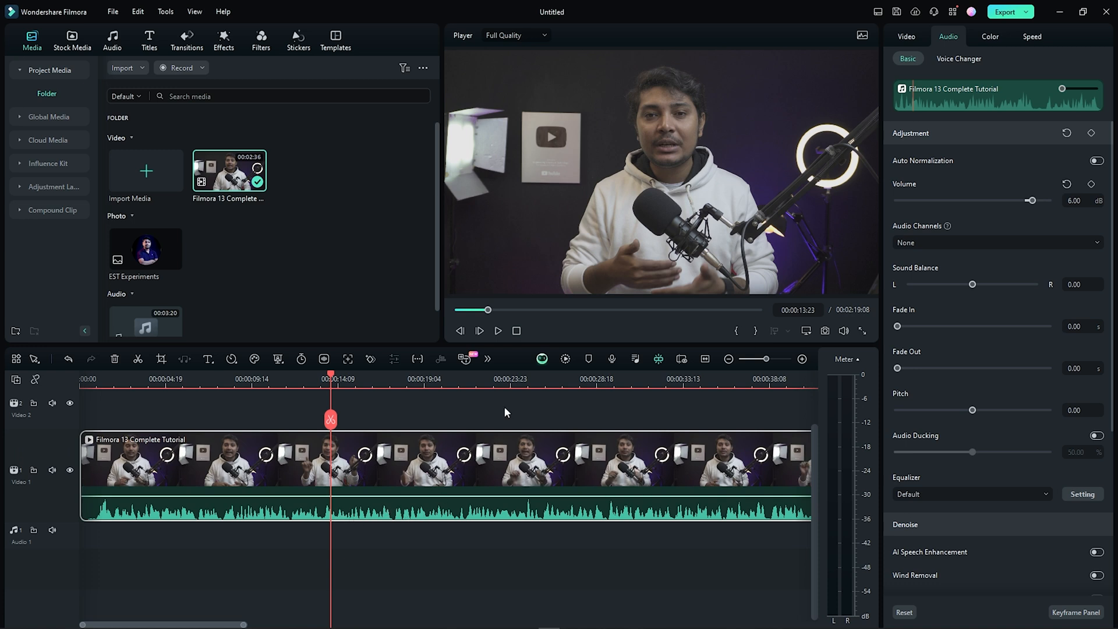
scroll(499, 373, down, 2)
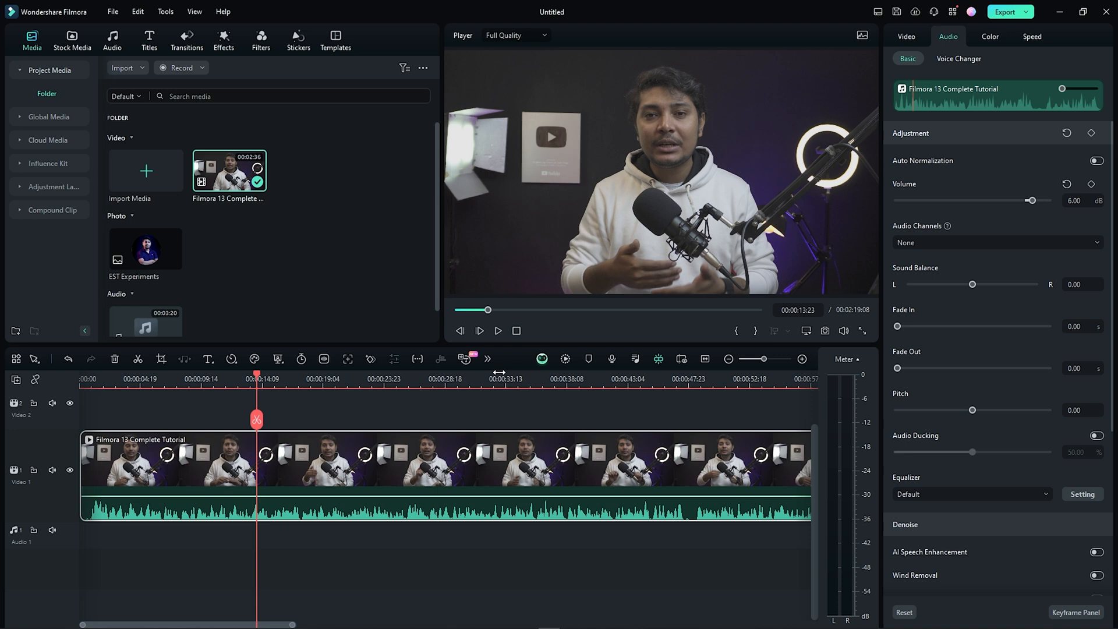
click(671, 384)
mouse_move(676, 385)
mouse_down()
mouse_move(698, 385)
mouse_move(686, 389)
mouse_up()
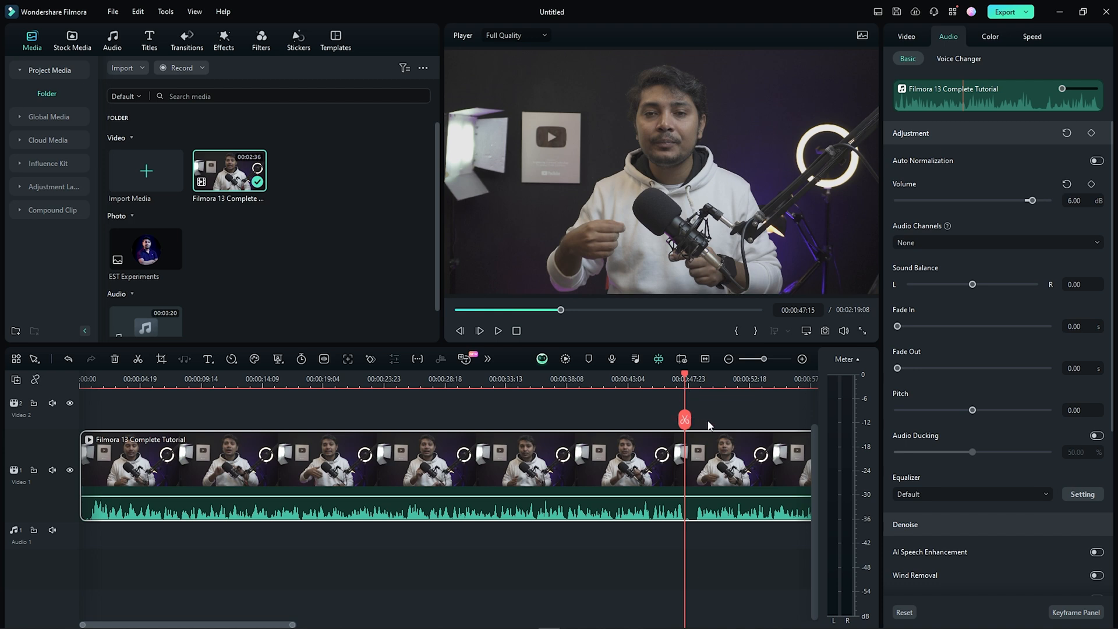
- Zoom the timeline out to about a minute of footage, with the playhead at 00:00:48:03
drag(704, 382, 689, 380)
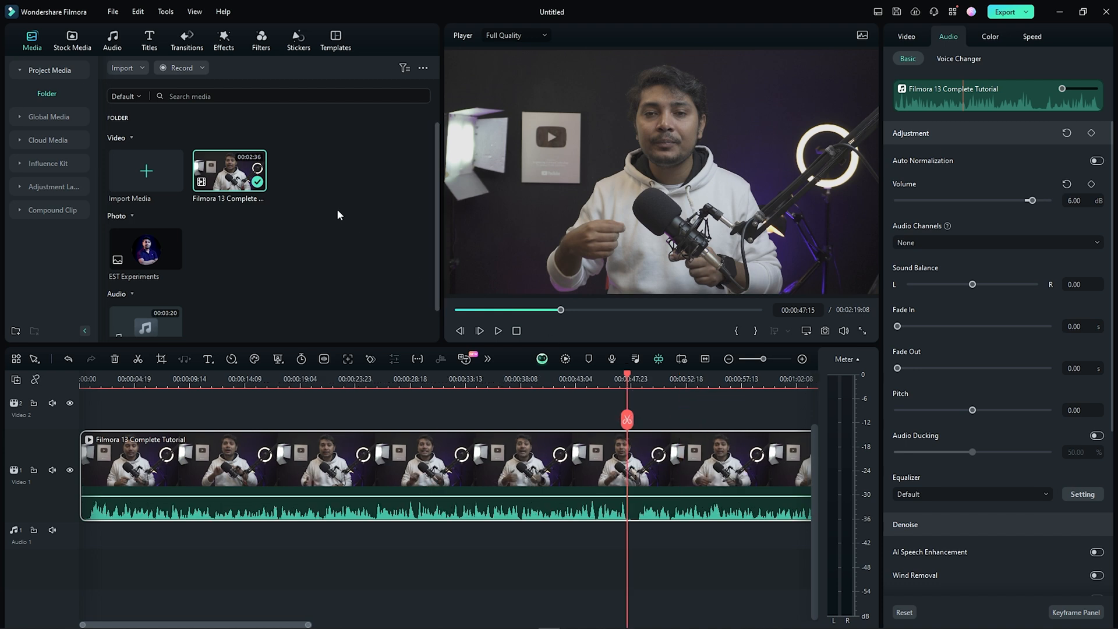
scroll(337, 216, down, 1)
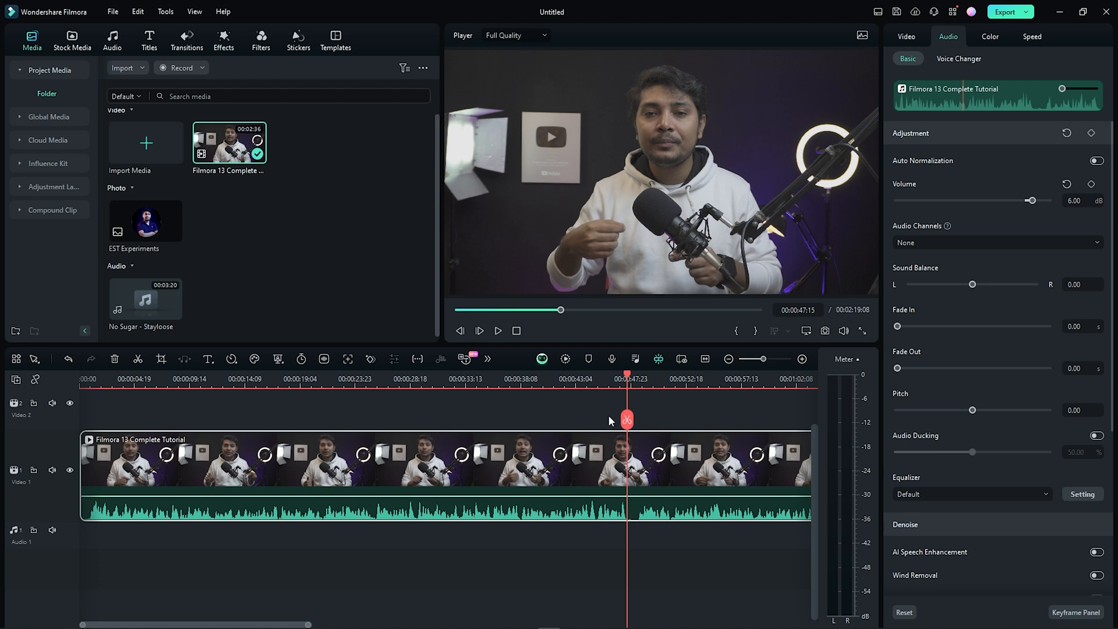
drag(625, 376, 635, 380)
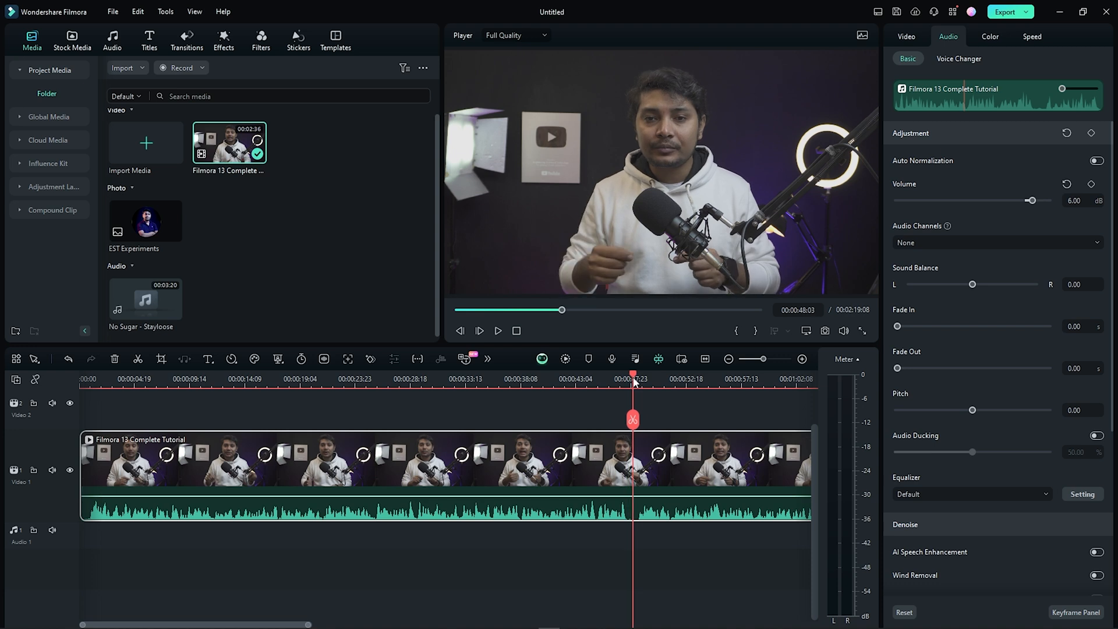
- Mute Video 1's audio with the playhead at 00:00:47:16, then zoom in around it
drag(634, 380, 629, 381)
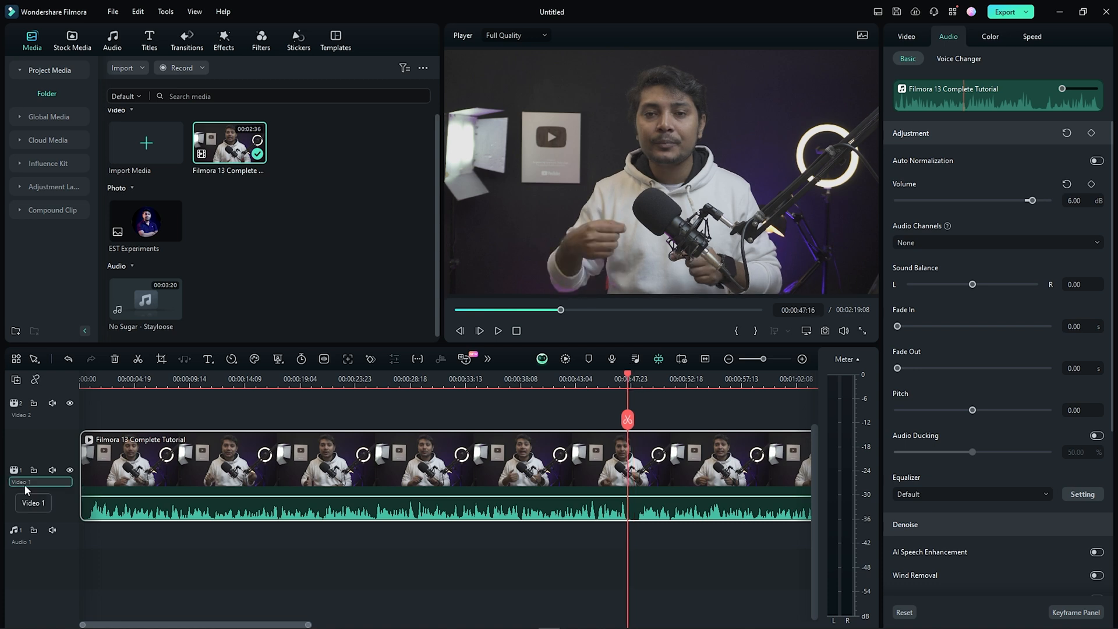
click(52, 470)
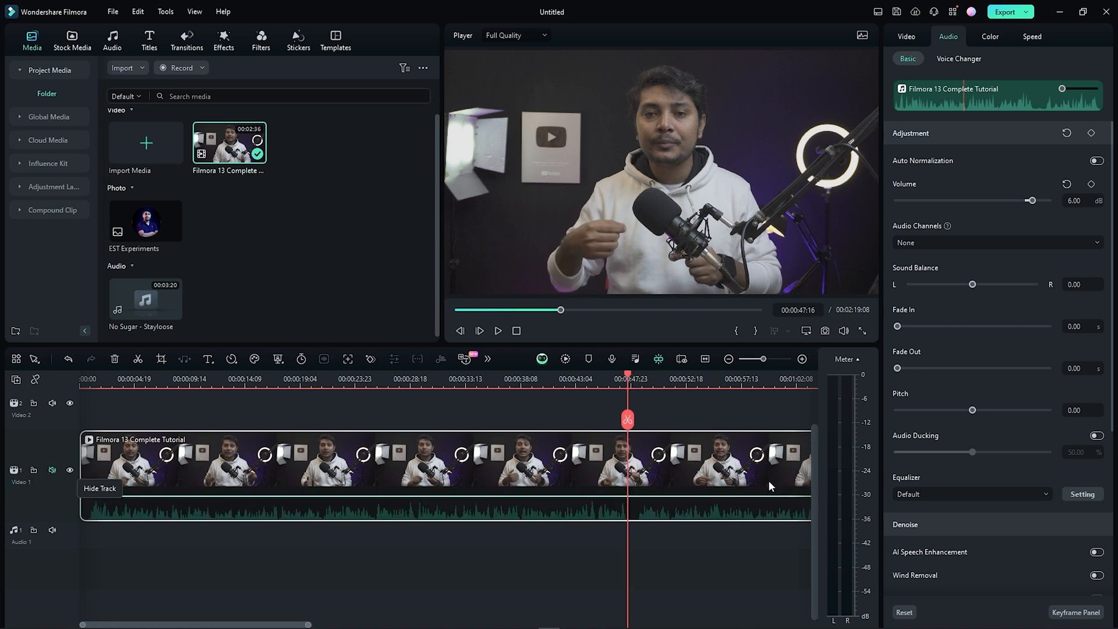
drag(695, 381, 724, 380)
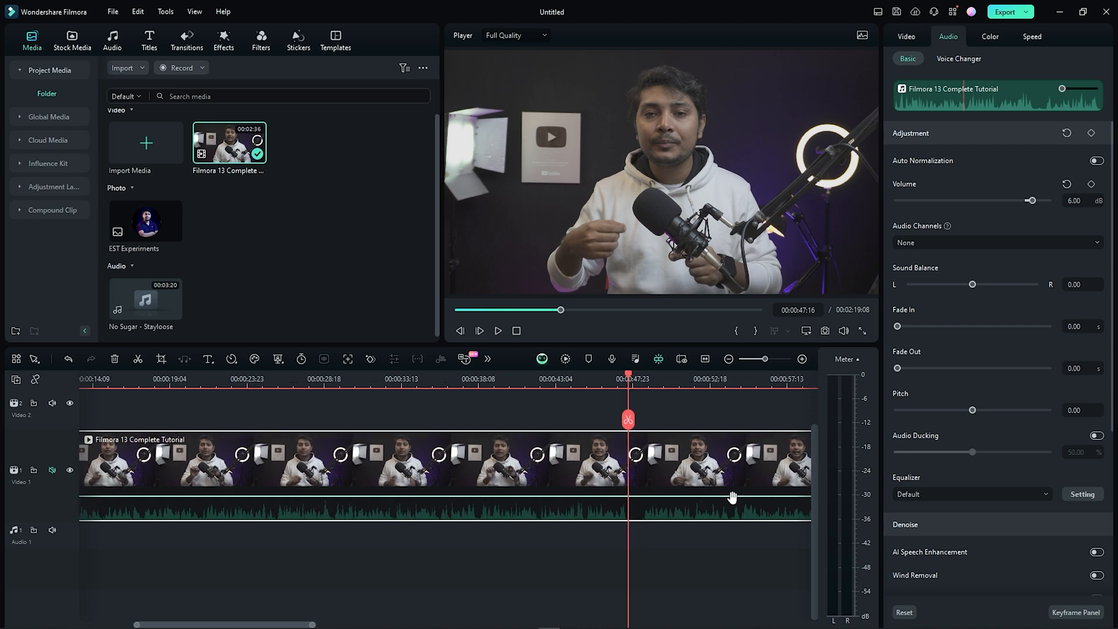
click(630, 428)
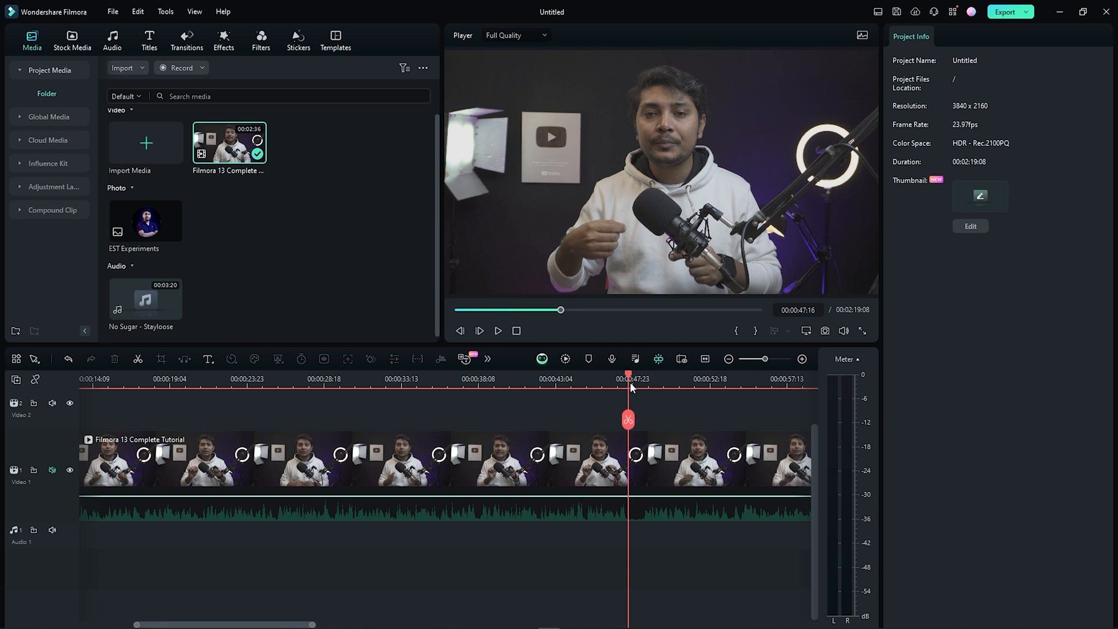
- Split the tutorial clip near 00:00:47 and at 00:00:48:11, then delete the slice between, leaving a gap
click(629, 420)
drag(631, 379, 643, 389)
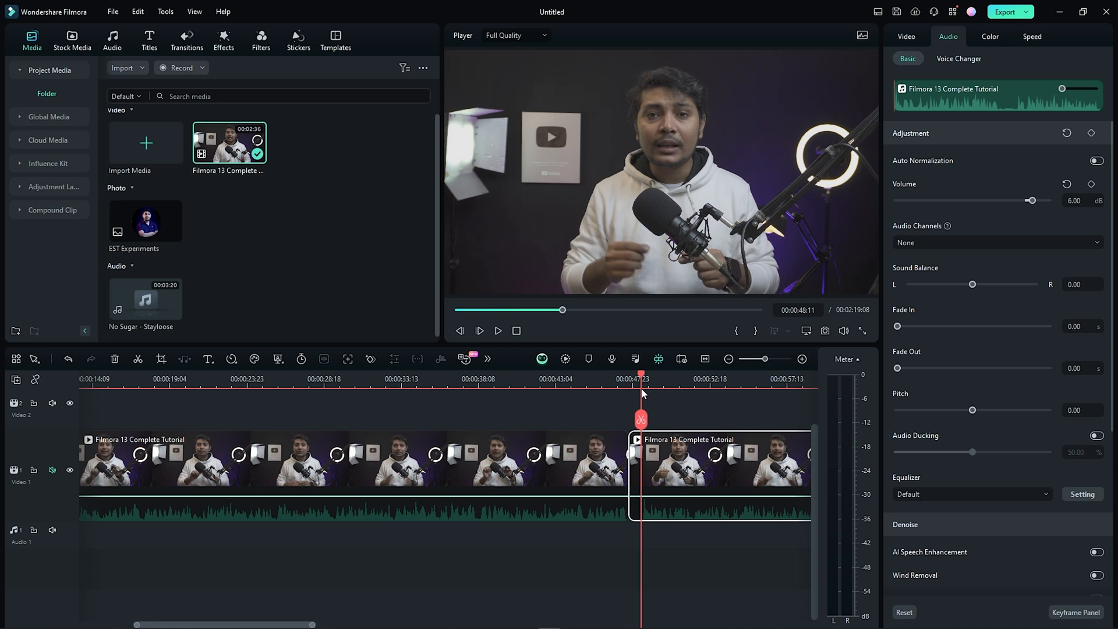
click(641, 420)
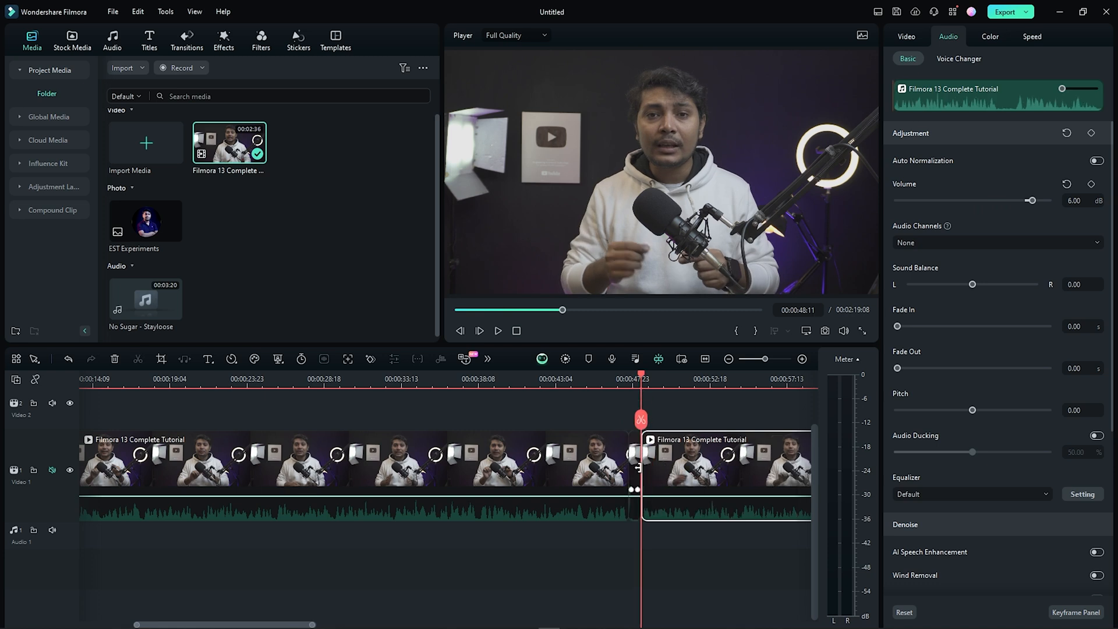
click(636, 466)
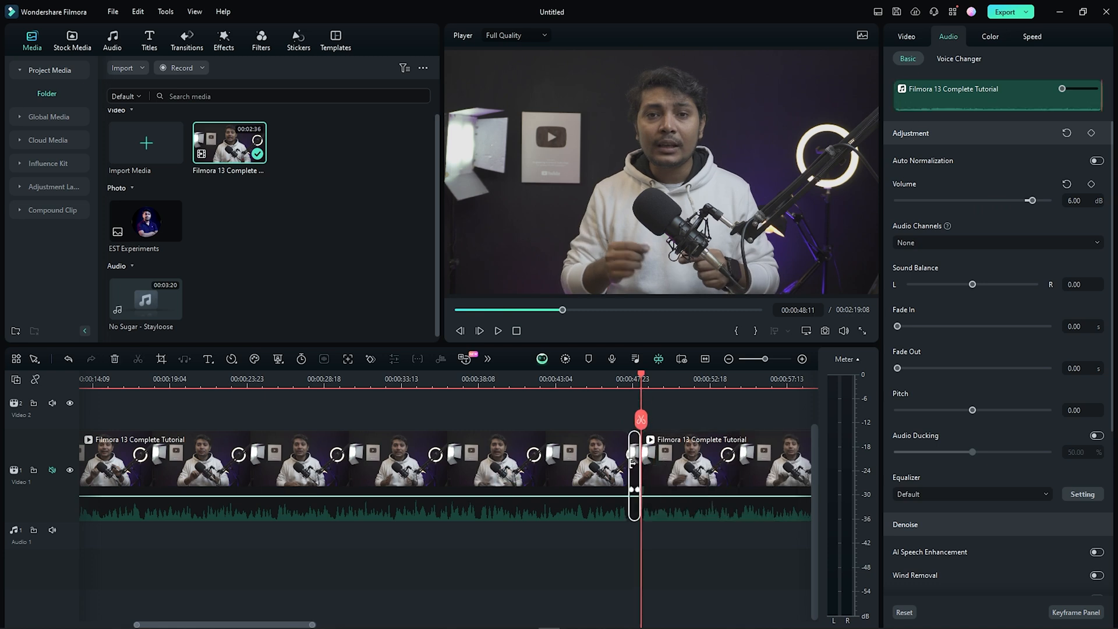
click(114, 360)
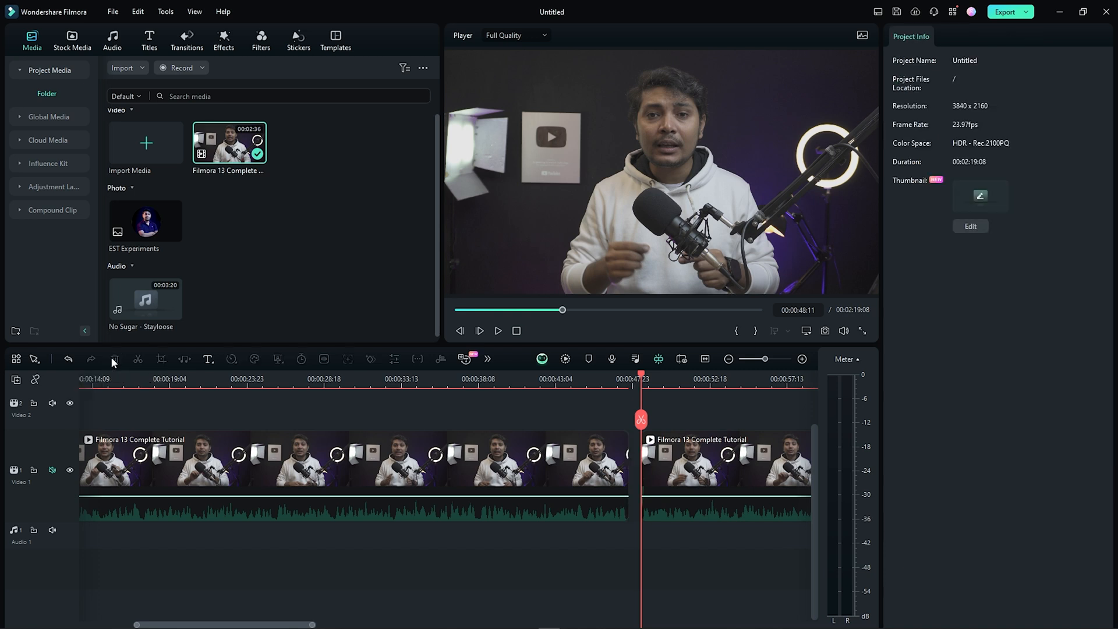
drag(642, 380, 795, 382)
drag(303, 624, 329, 624)
- Preview the gap near 00:00:47:11, then delete it so the project runs 00:02:18:13
click(367, 460)
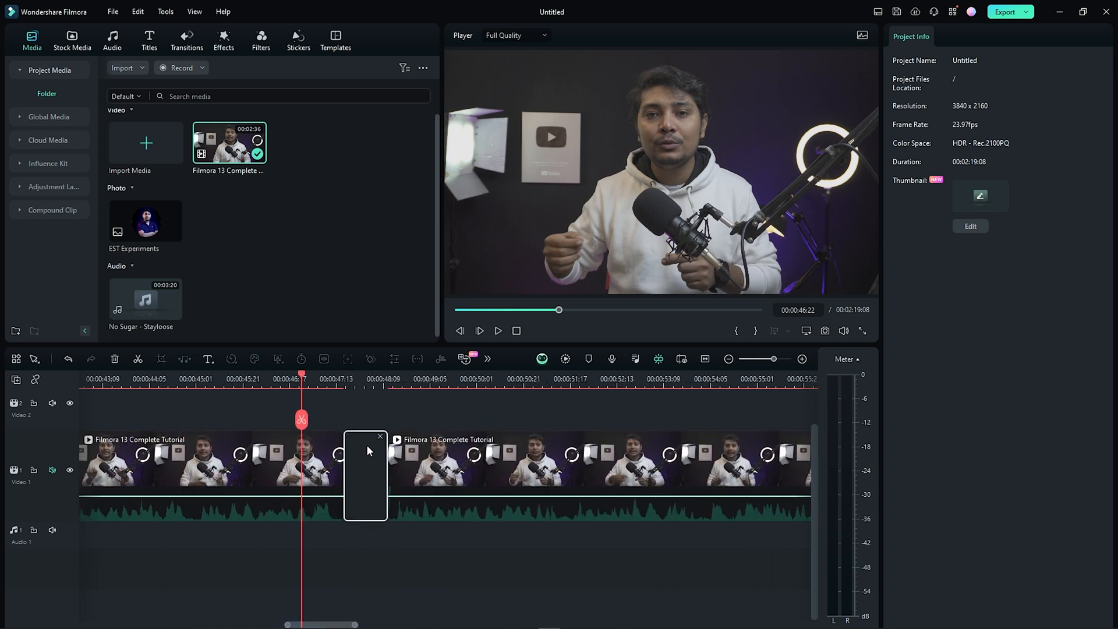
click(371, 416)
key(space)
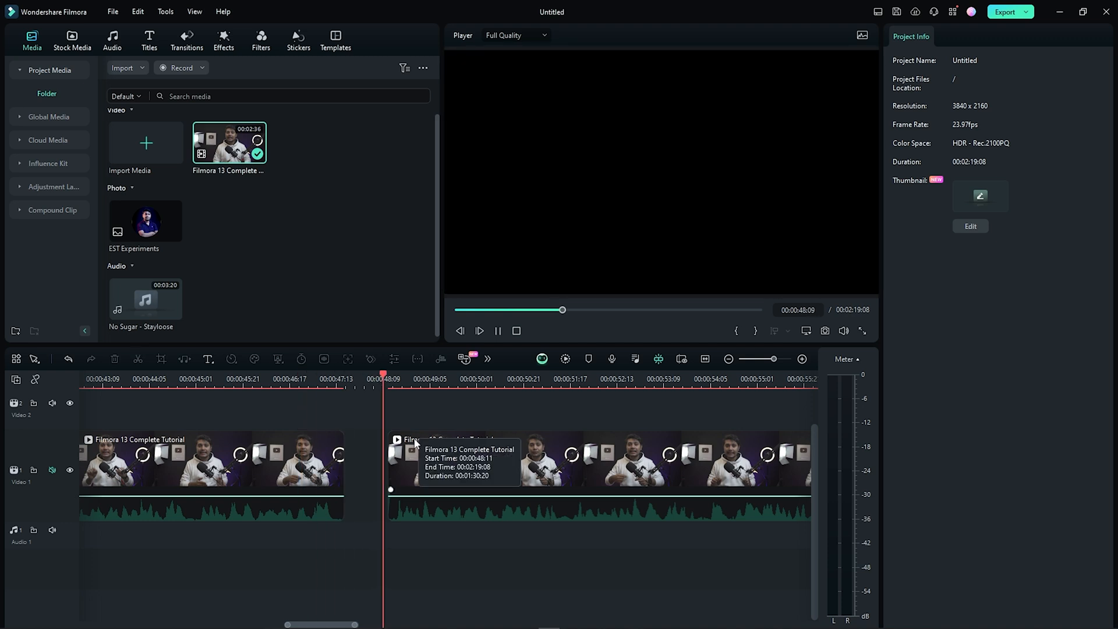
click(349, 382)
drag(350, 381, 331, 381)
click(358, 455)
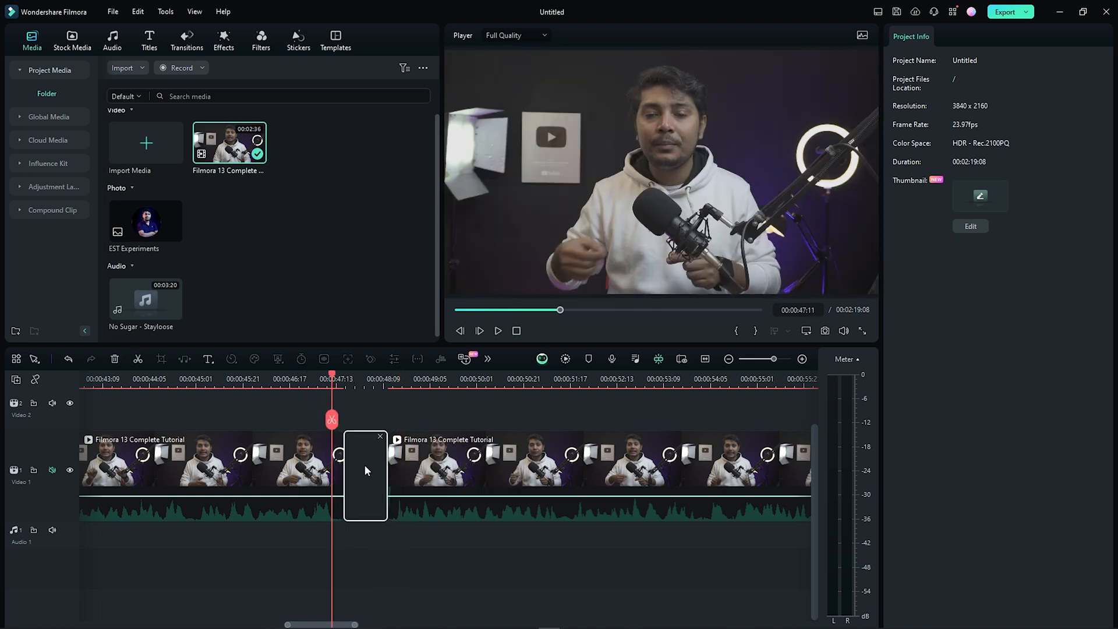
click(379, 437)
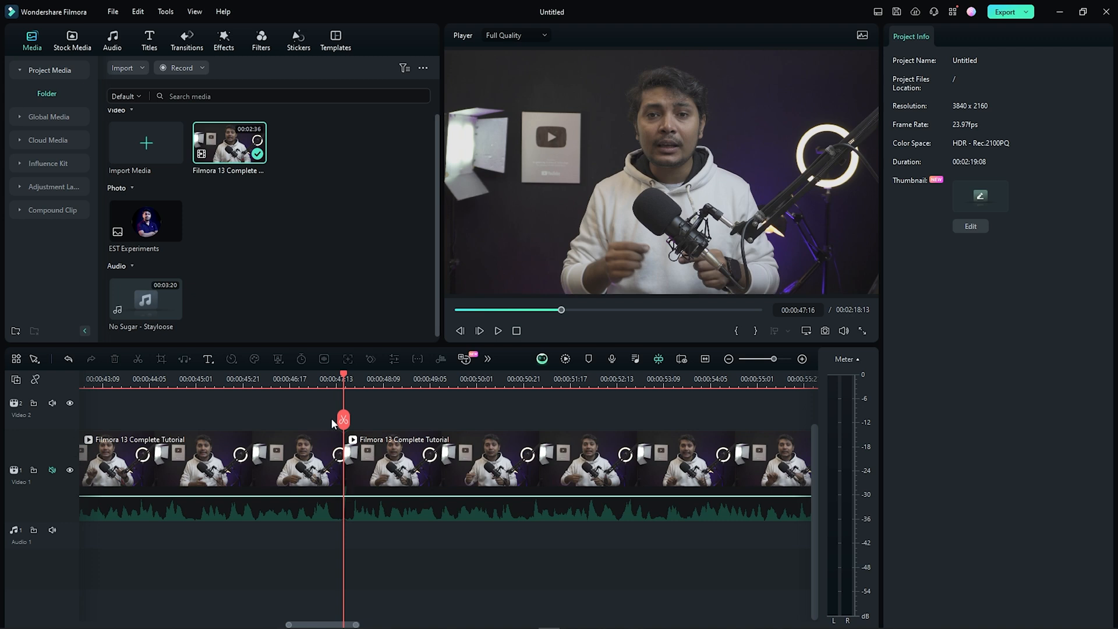
- Undo the gap closing, the slice deletion and earlier edits, with the playhead at 00:00:47:18
click(68, 359)
click(70, 359)
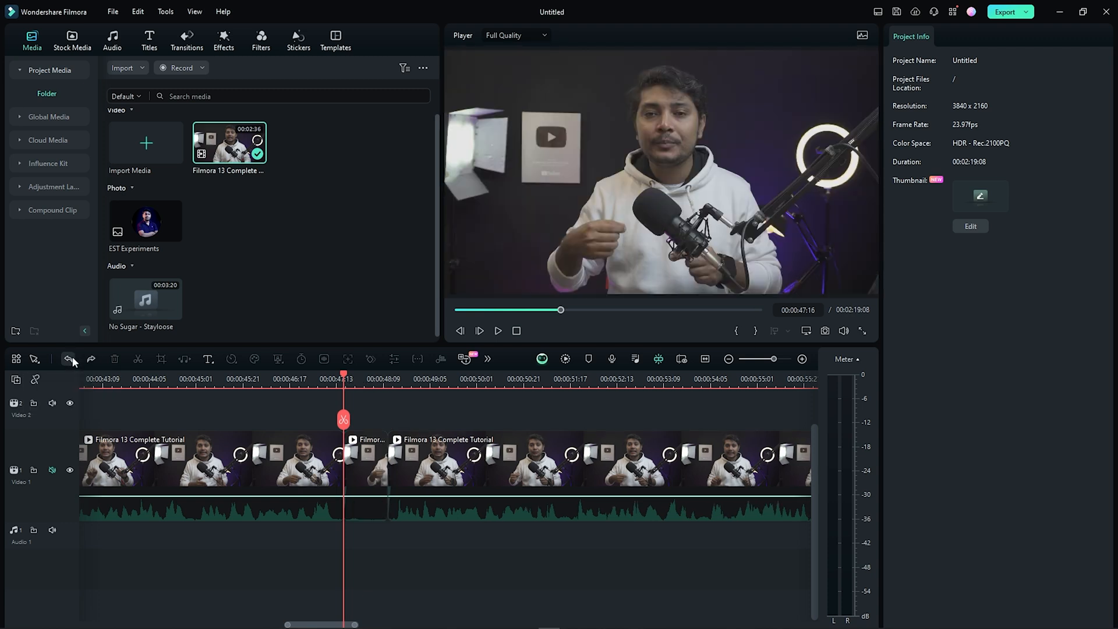
click(69, 360)
click(351, 378)
mouse_move(357, 382)
mouse_down()
mouse_move(396, 392)
mouse_move(350, 397)
mouse_up()
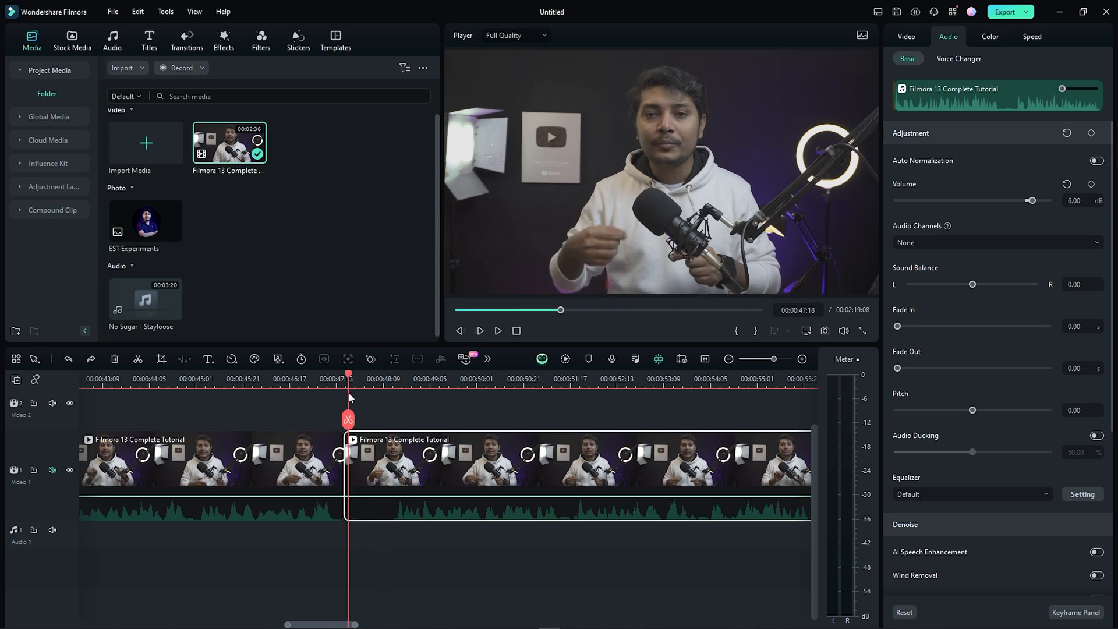
- Redo the split, delete the short piece, then restore it with Ctrl+Z
click(91, 362)
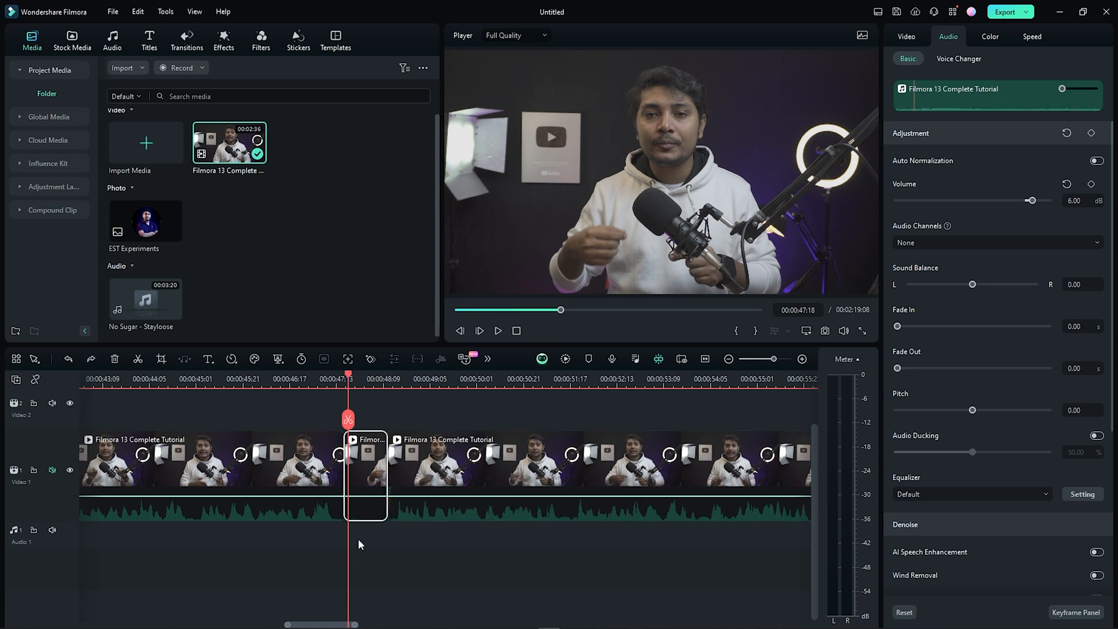
key(Delete)
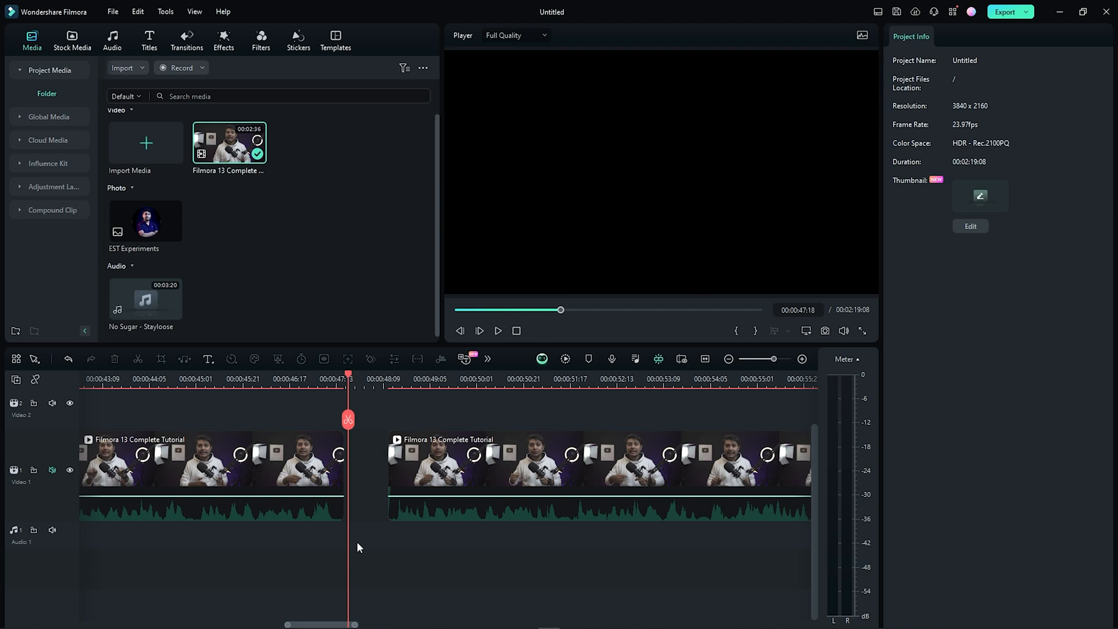
key(ctrl+z)
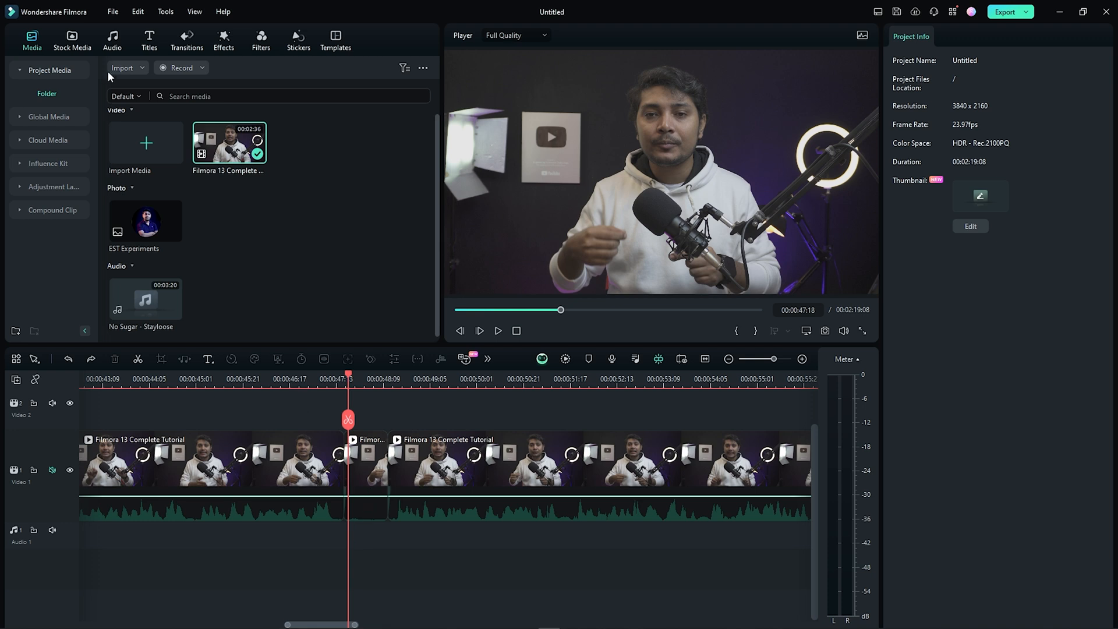
click(115, 11)
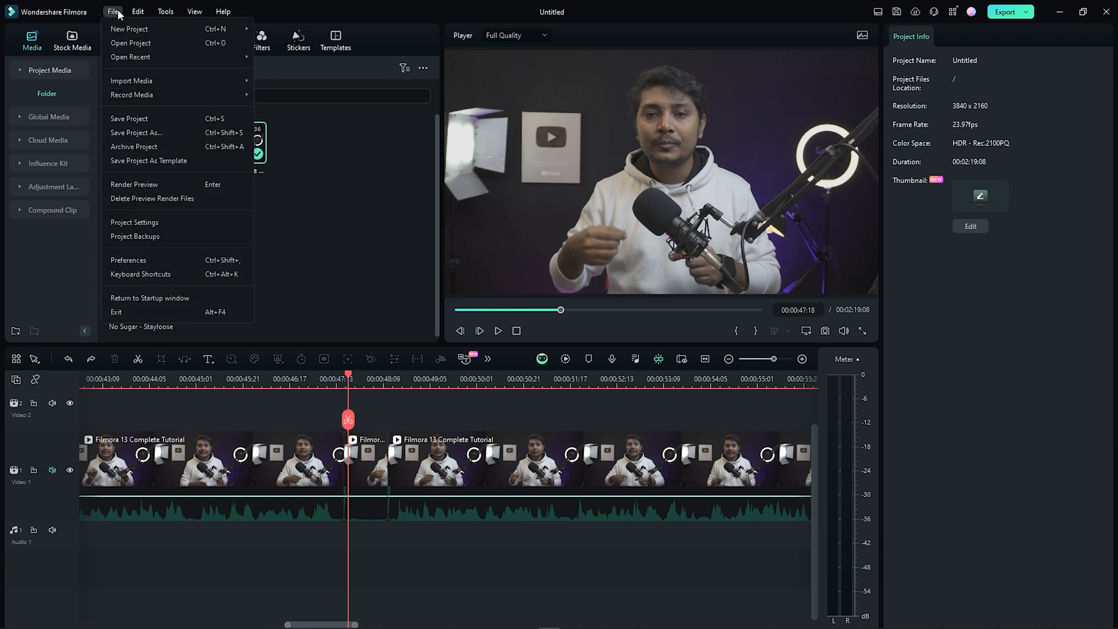
click(150, 272)
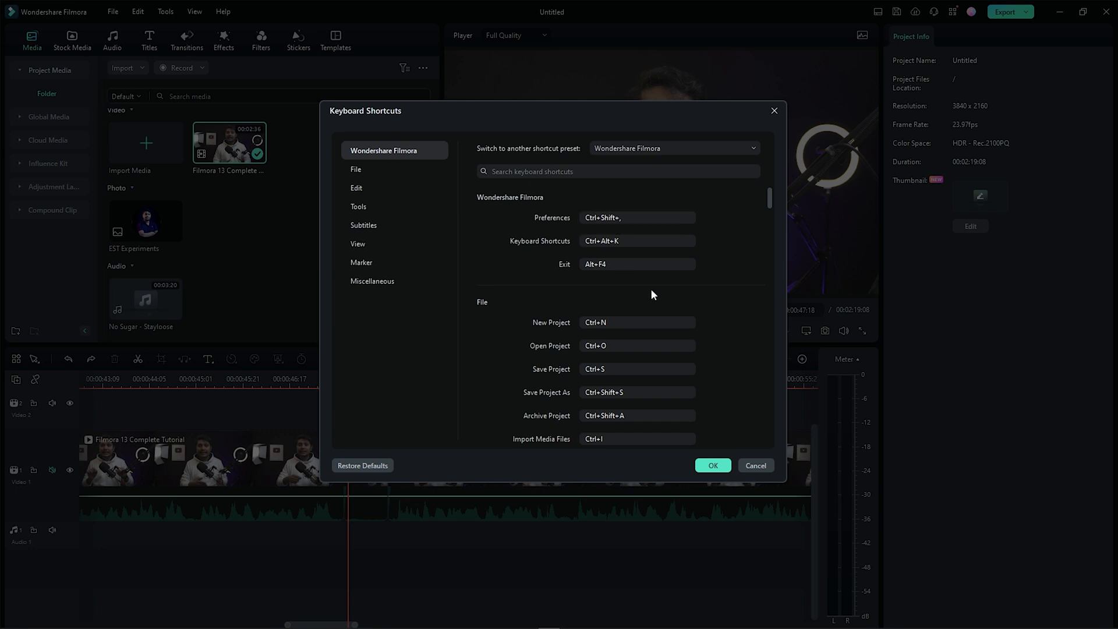
scroll(651, 292, down, 1)
click(616, 306)
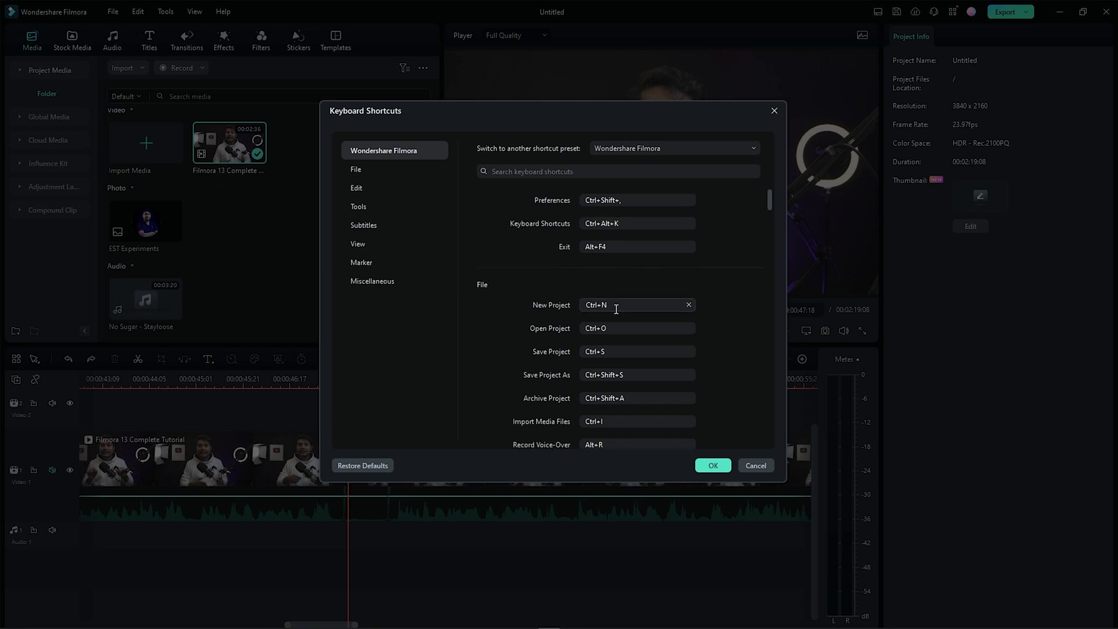
scroll(542, 344, down, 1)
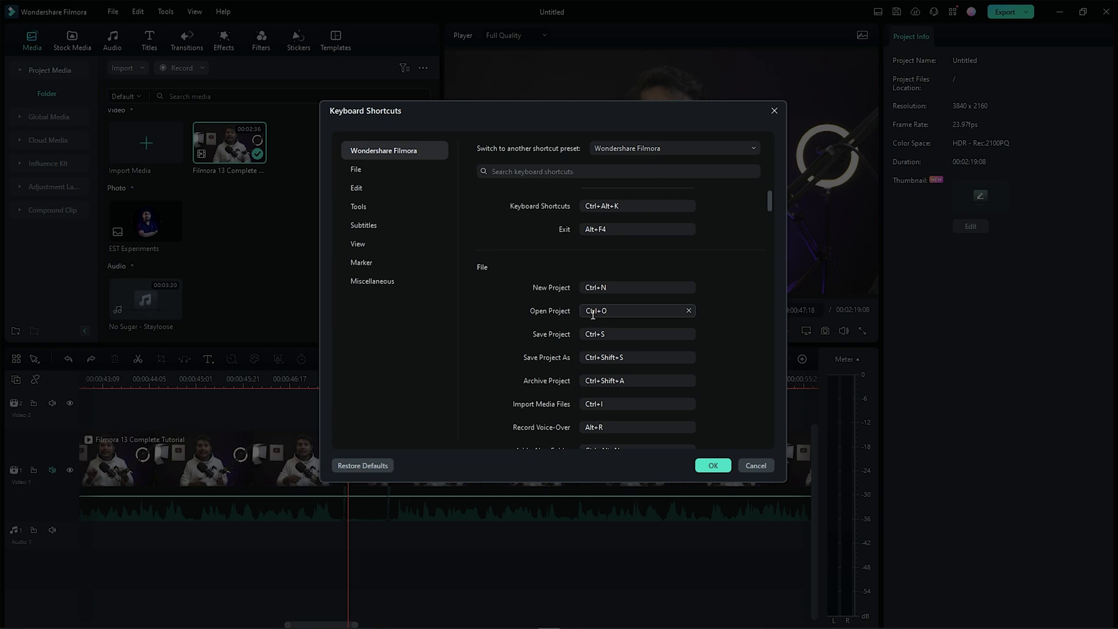
scroll(559, 335, down, 1)
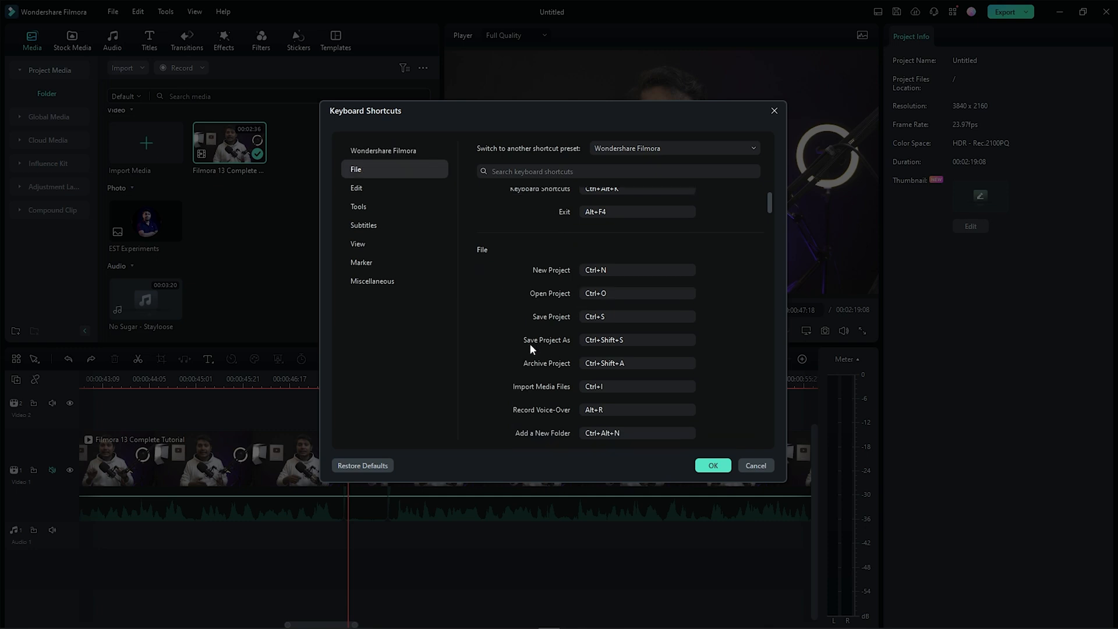
scroll(530, 344, down, 5)
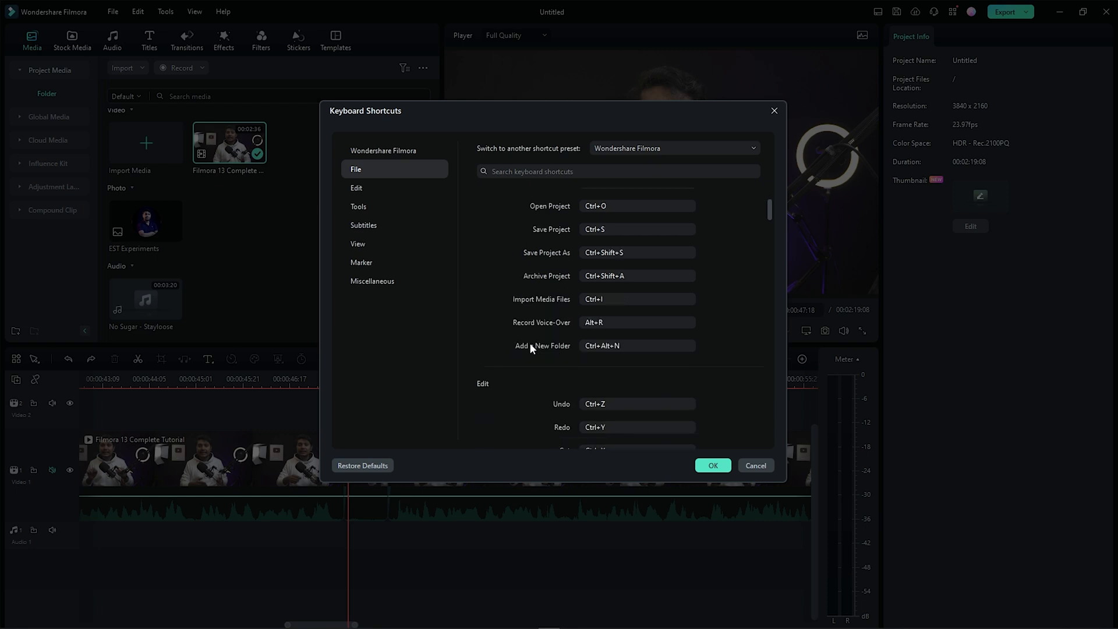
click(355, 188)
click(358, 207)
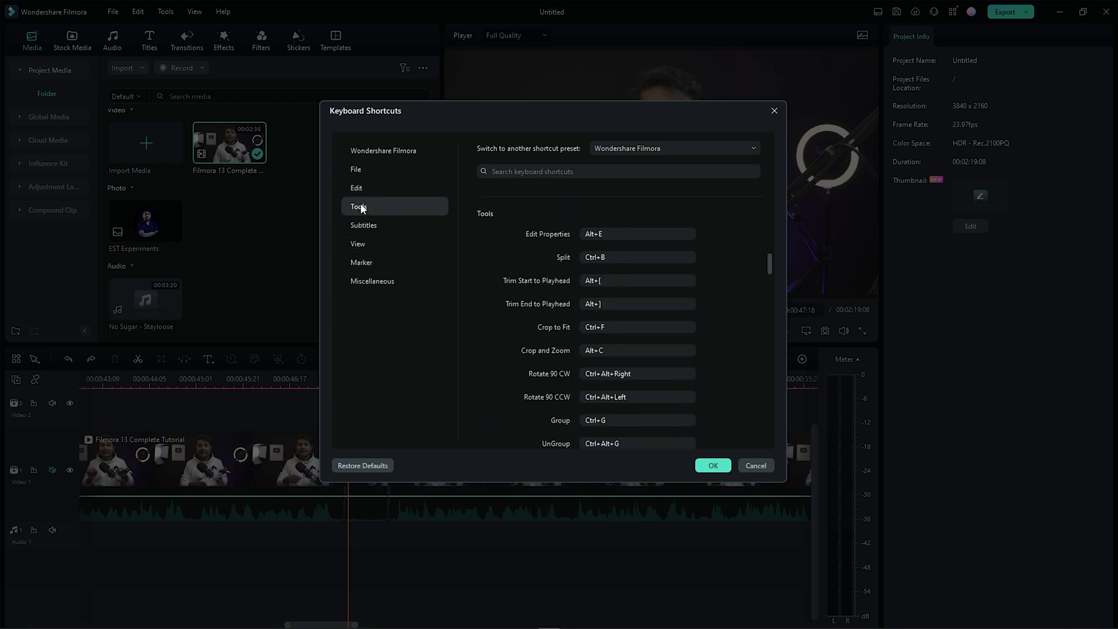
click(364, 225)
click(361, 243)
click(365, 262)
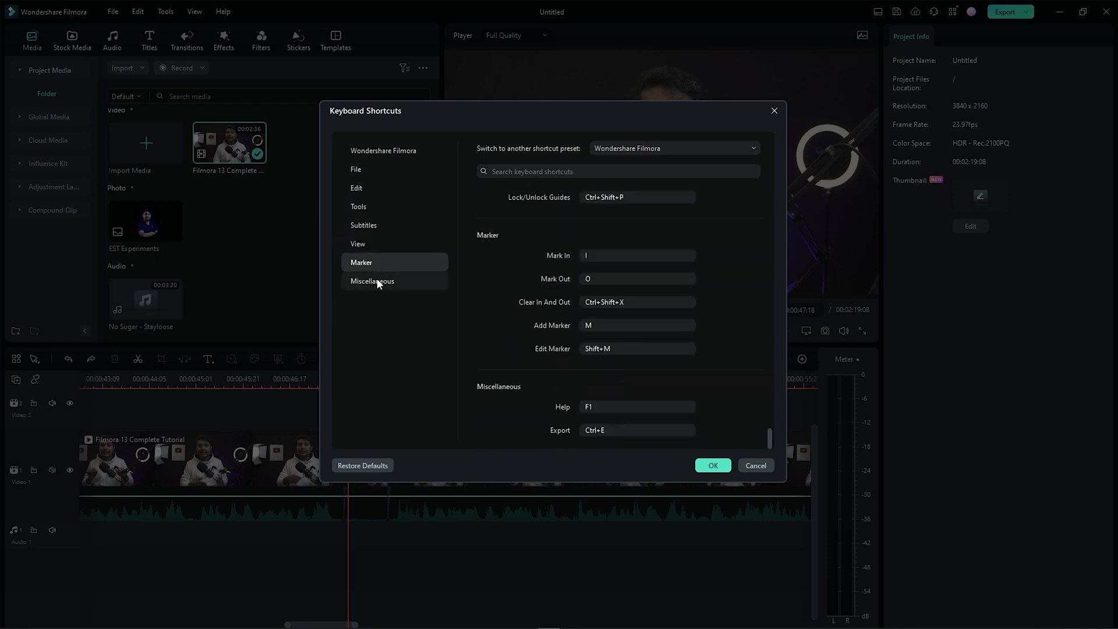
click(373, 280)
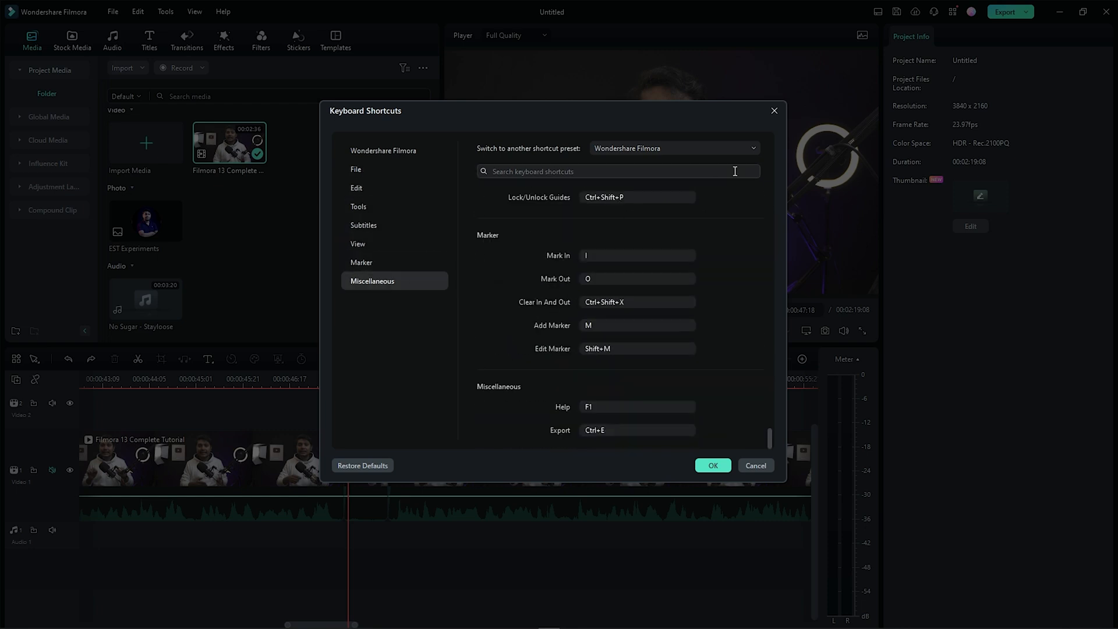
click(775, 116)
- Remove the short piece near 00:00:47 with Shift+Delete so the surrounding clips join up
click(362, 458)
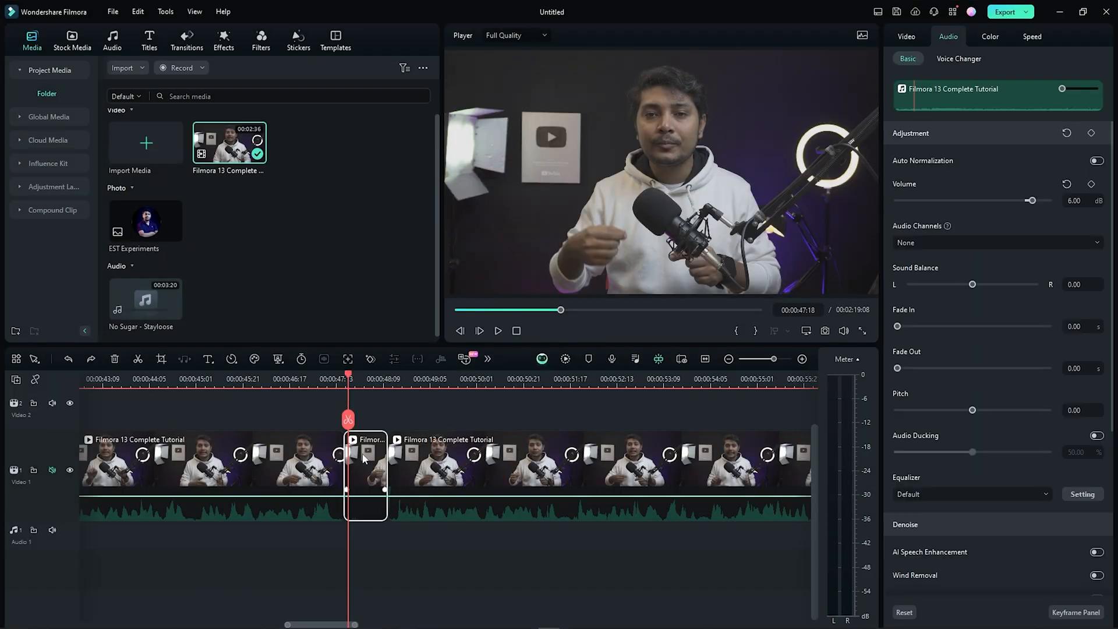
key(Delete)
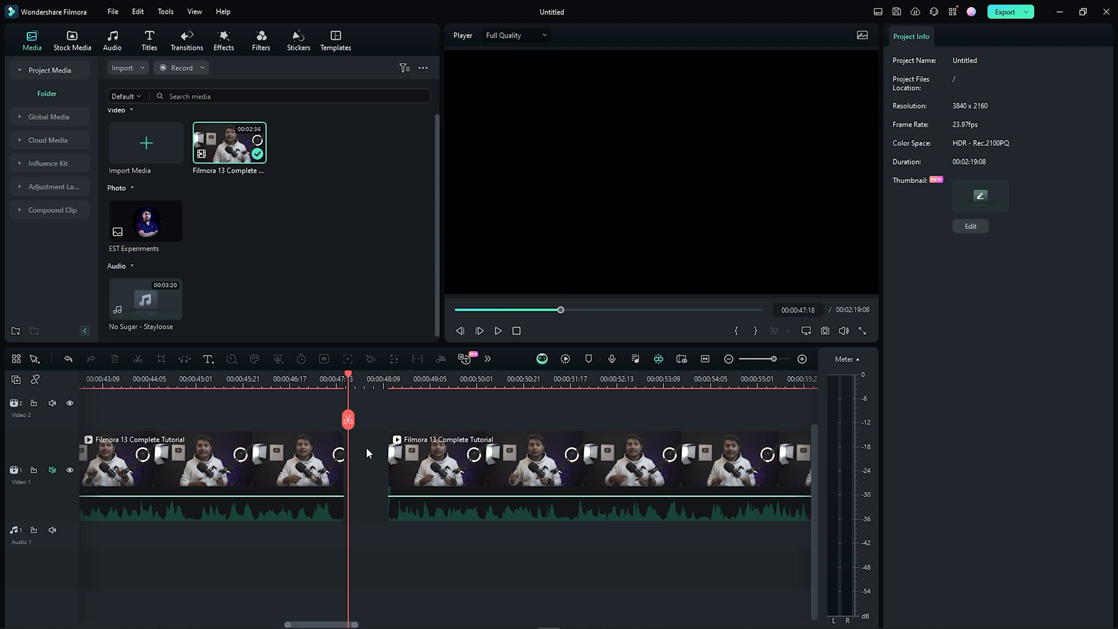
key(ctrl+z)
click(365, 459)
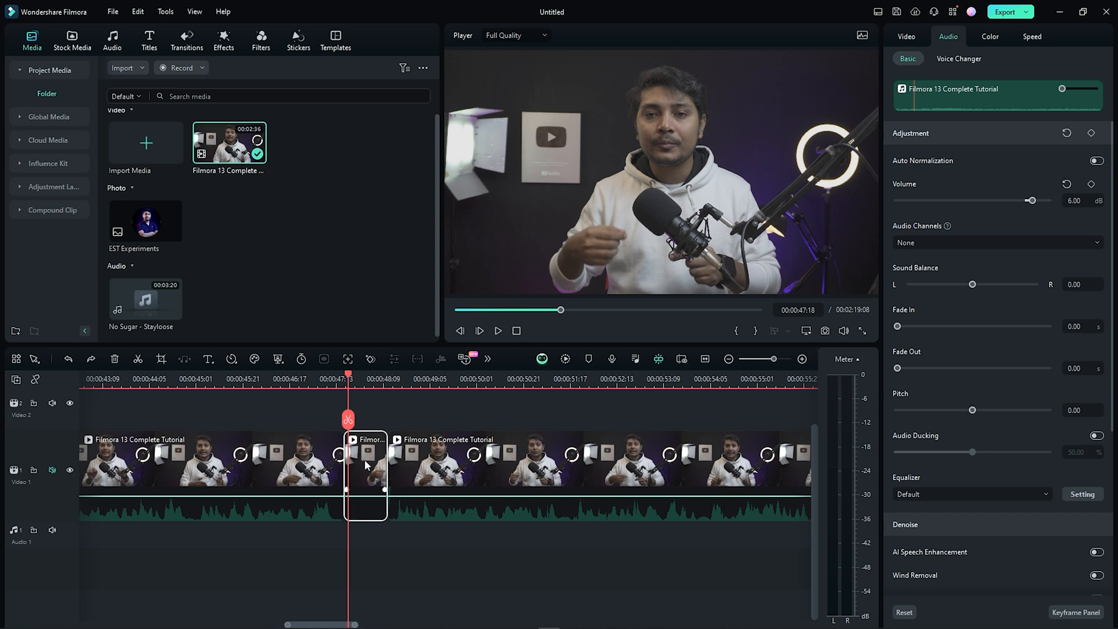
key(shift+Delete)
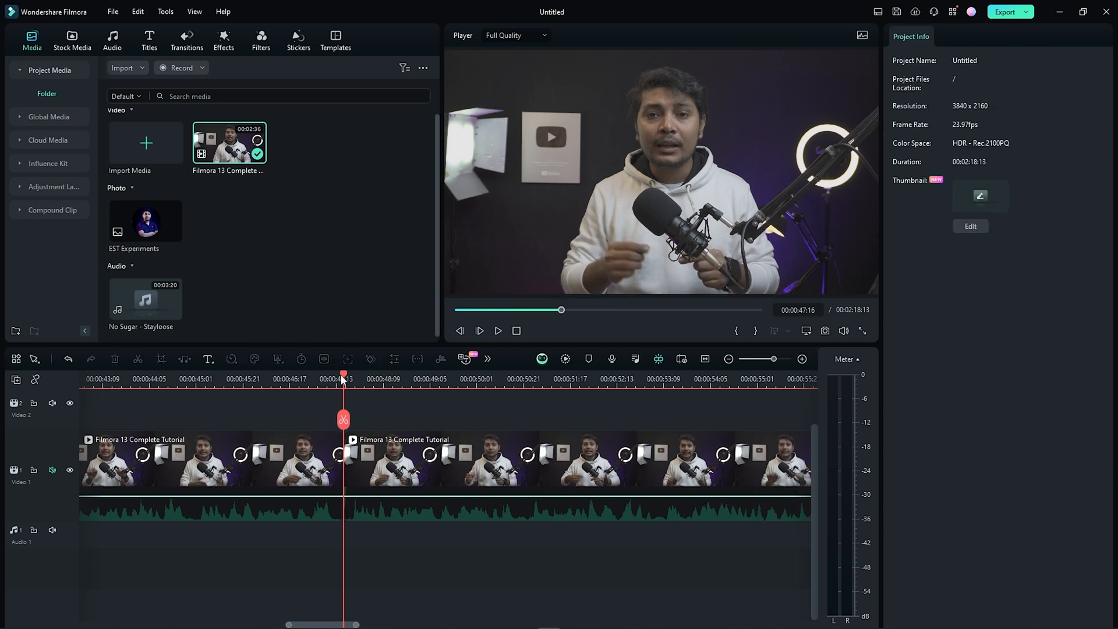
drag(343, 380, 328, 384)
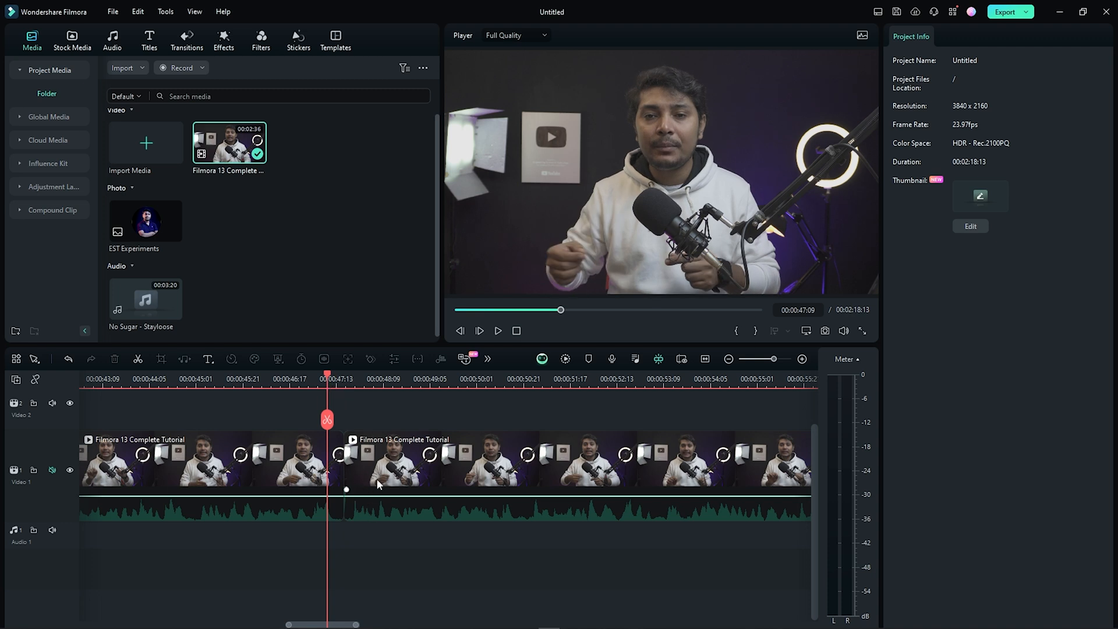
key(ctrl+z)
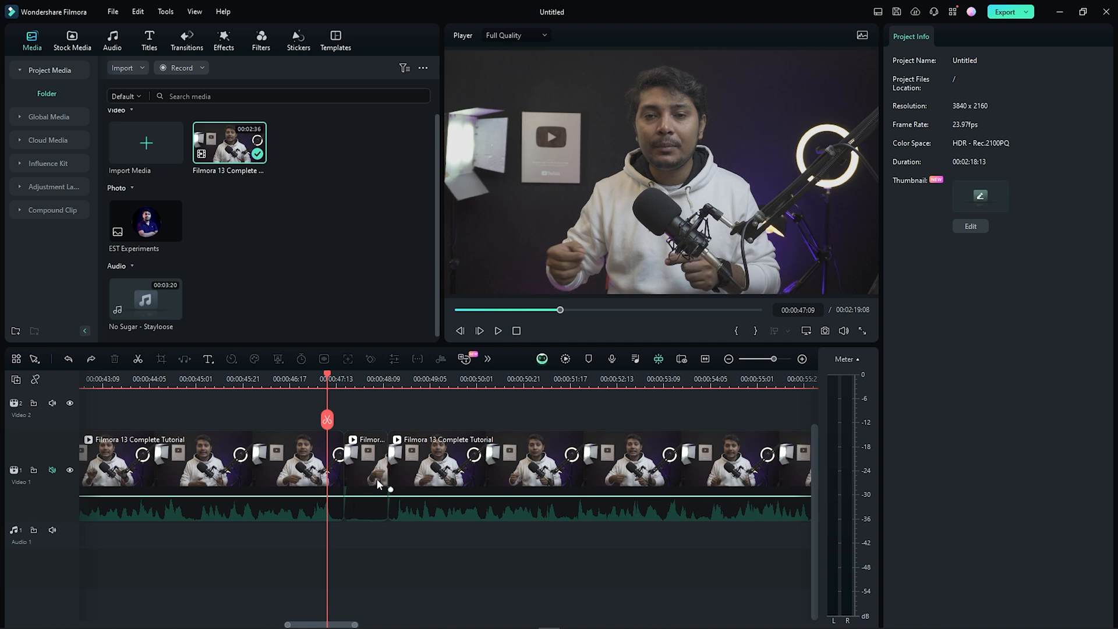
click(370, 460)
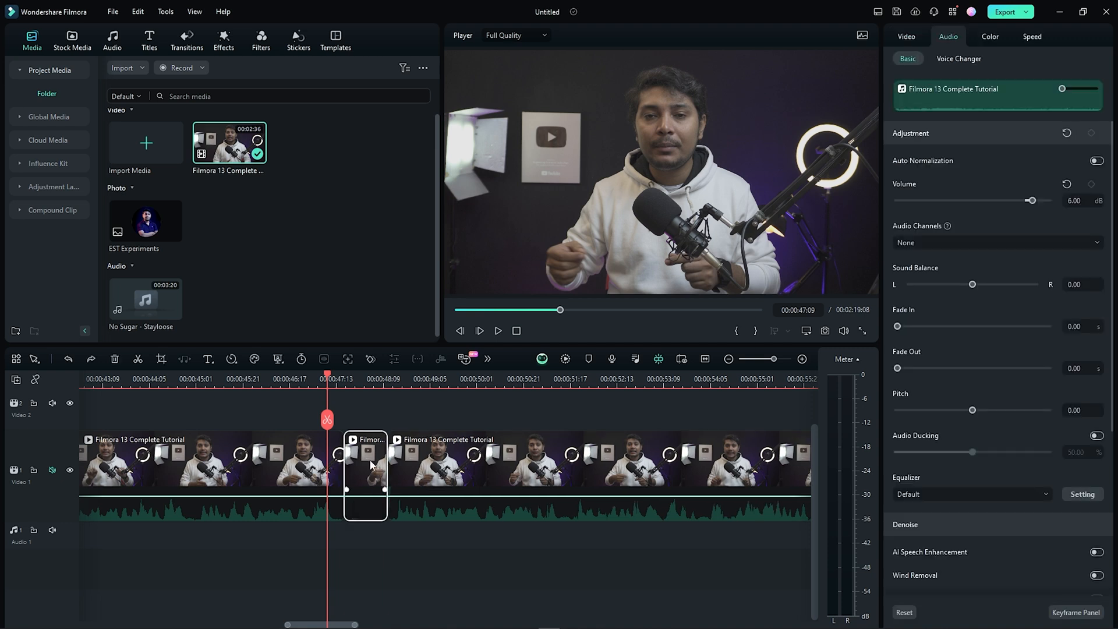
key(shift+Delete)
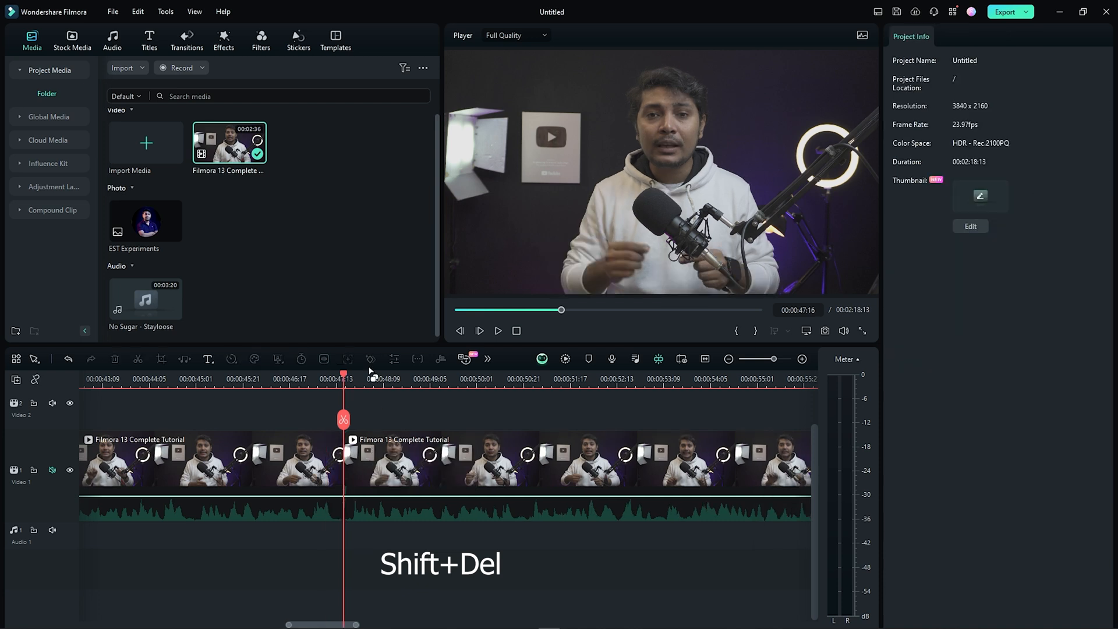
- Zoom the timeline out and move the playhead to 00:01:32:12 on the second clip
drag(372, 378, 455, 410)
click(329, 376)
click(305, 457)
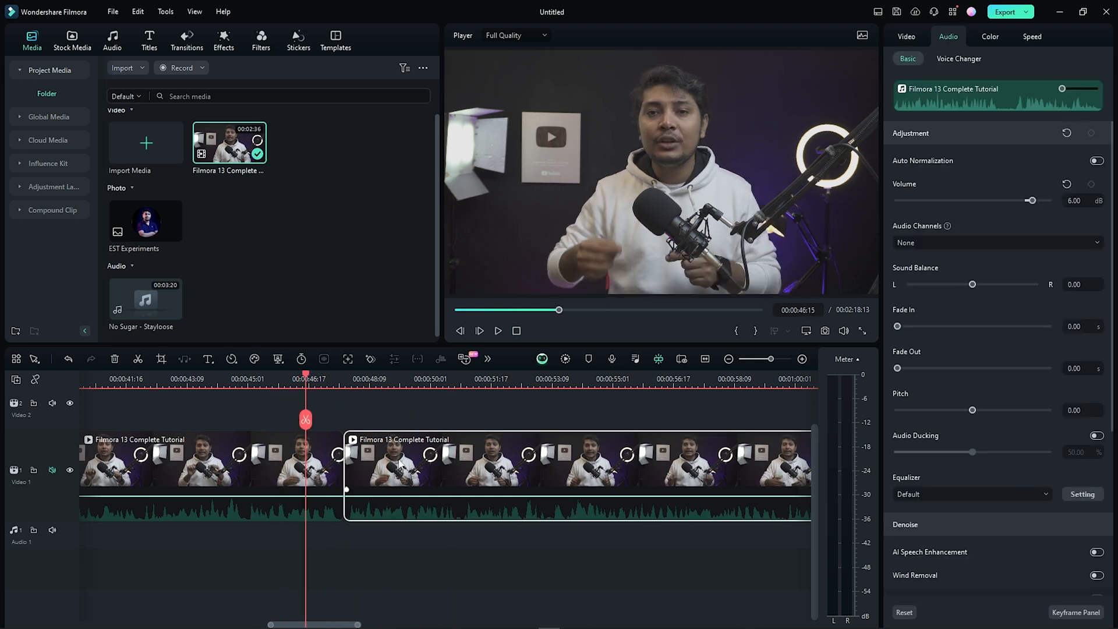
drag(495, 377, 328, 373)
click(578, 473)
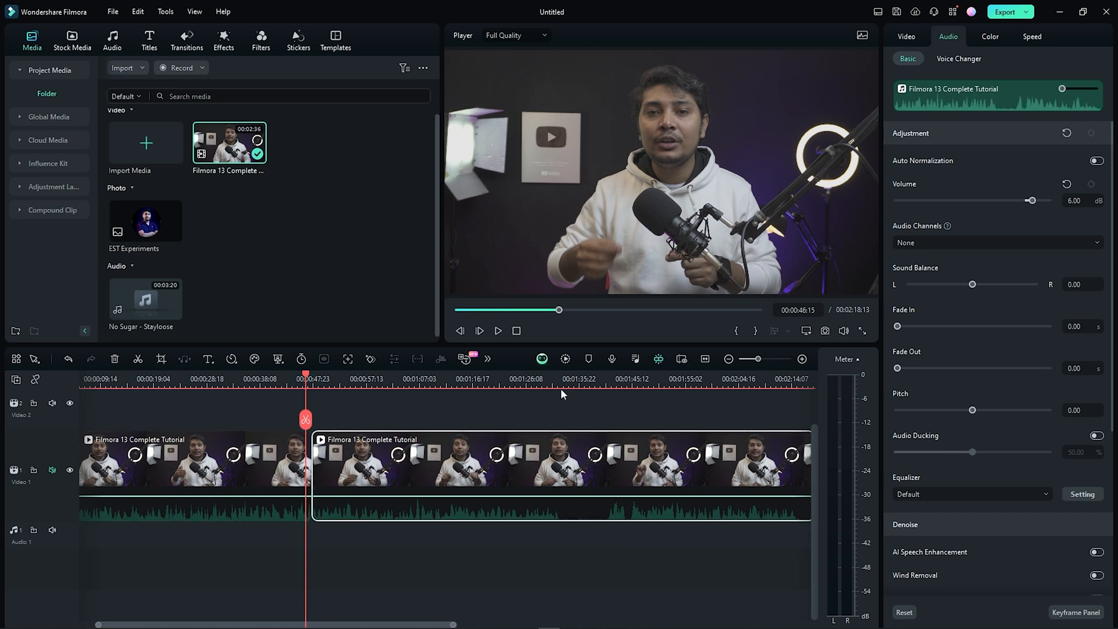
click(554, 381)
click(561, 382)
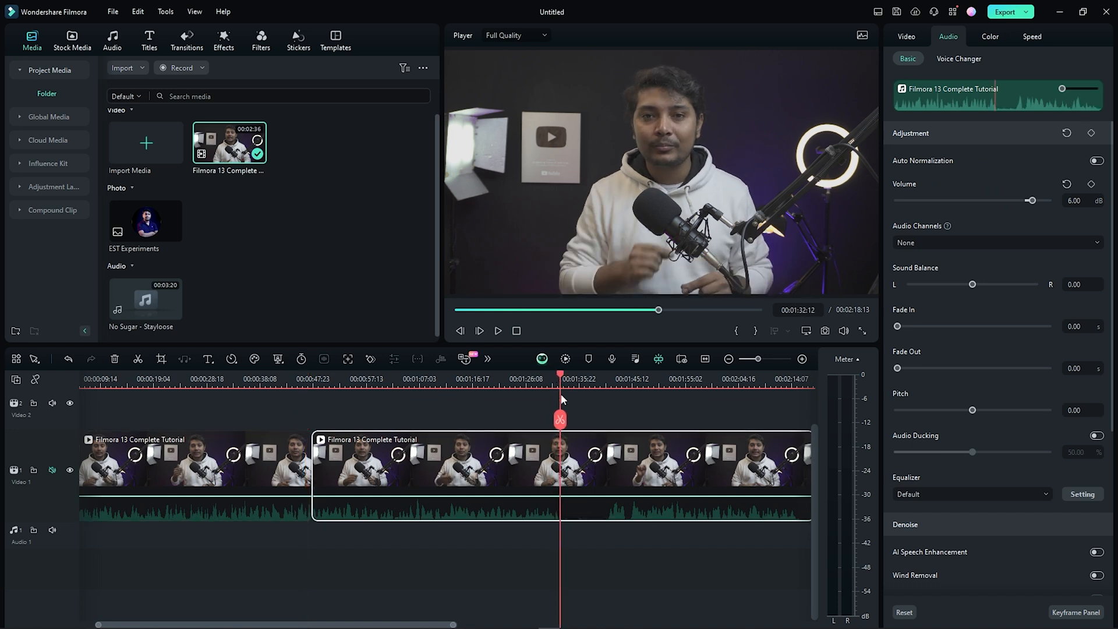
- Split at 00:01:32:12 and 00:01:41:09, delete the middle piece, then remove all three clips
key(ctrl+b)
drag(564, 383, 608, 385)
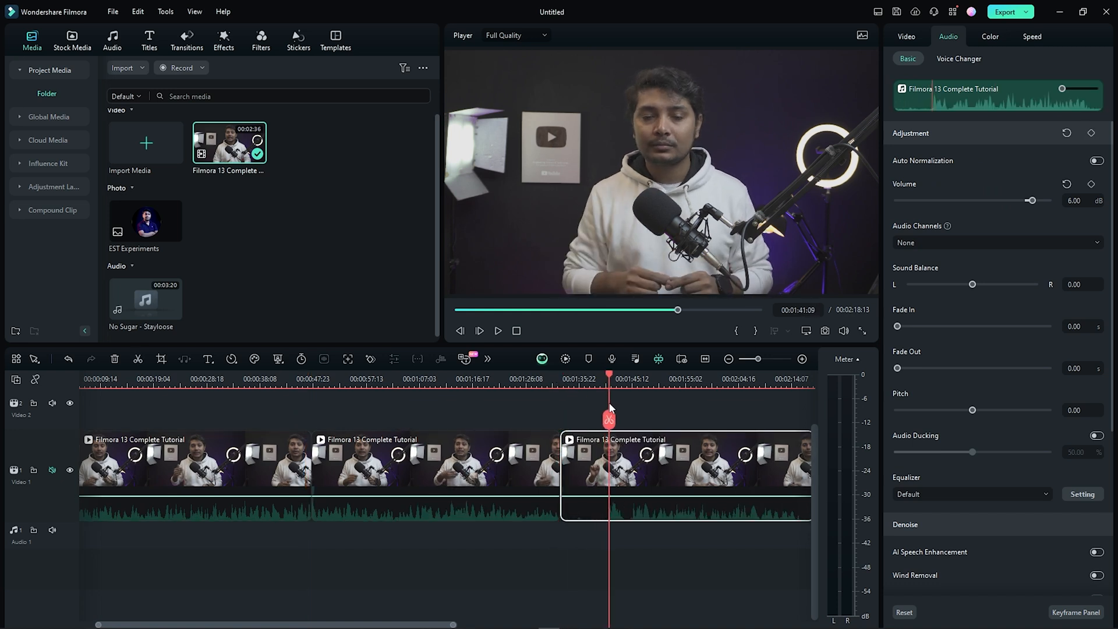
key(ctrl+b)
click(592, 460)
key(Delete)
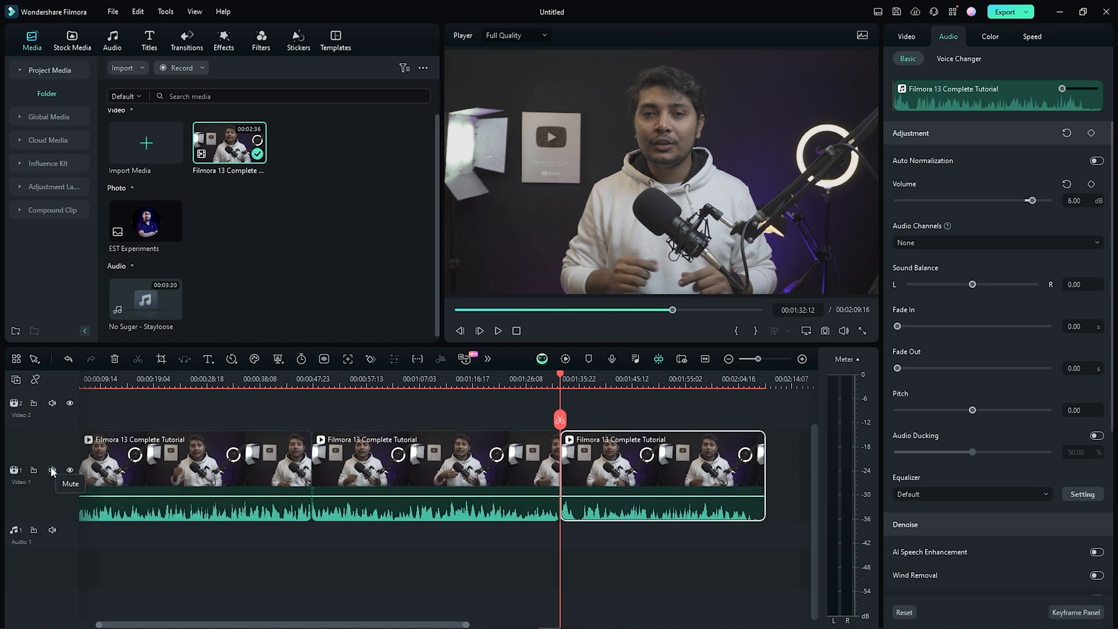
drag(760, 544, 141, 415)
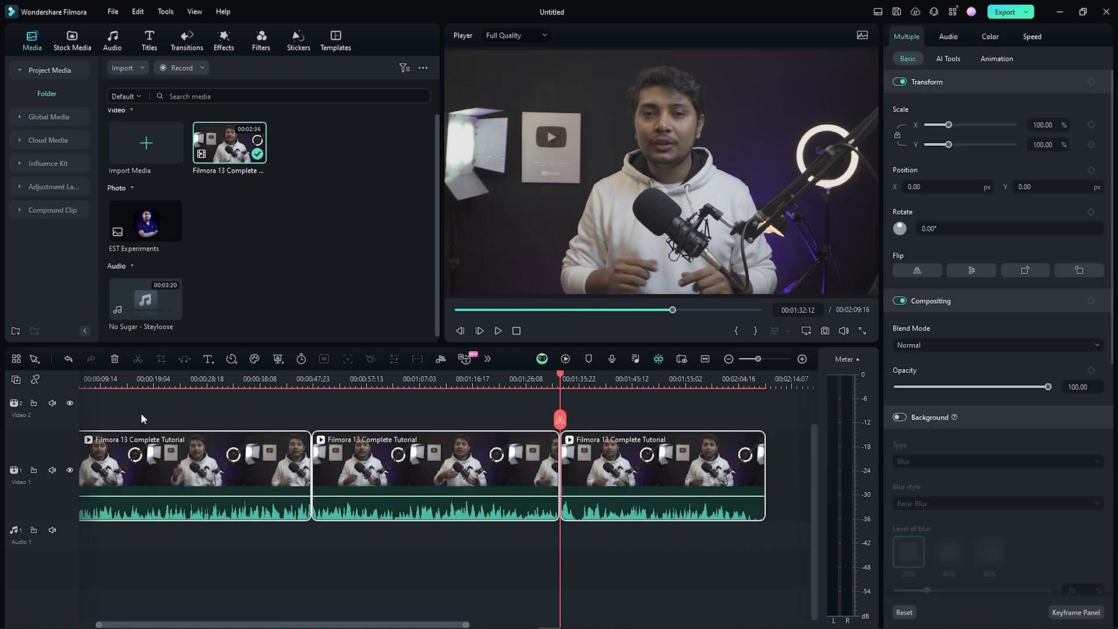
key(Delete)
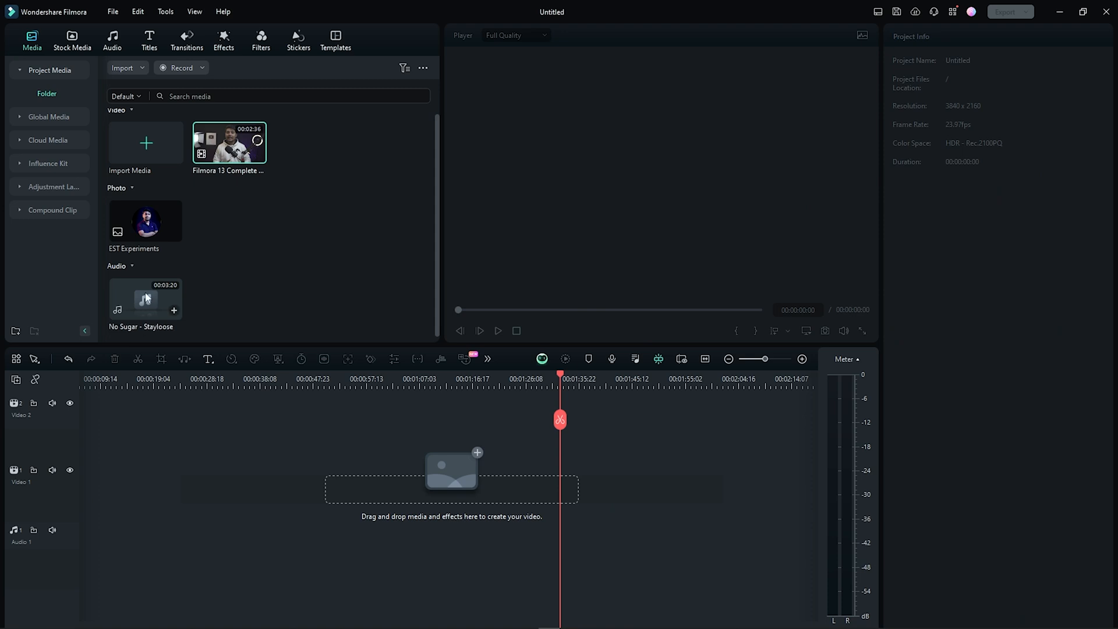
- Drag Filmora 13 Complete Tutorial from the Media bin onto Video 1 as one 00:02:36:04 clip
drag(230, 146, 83, 482)
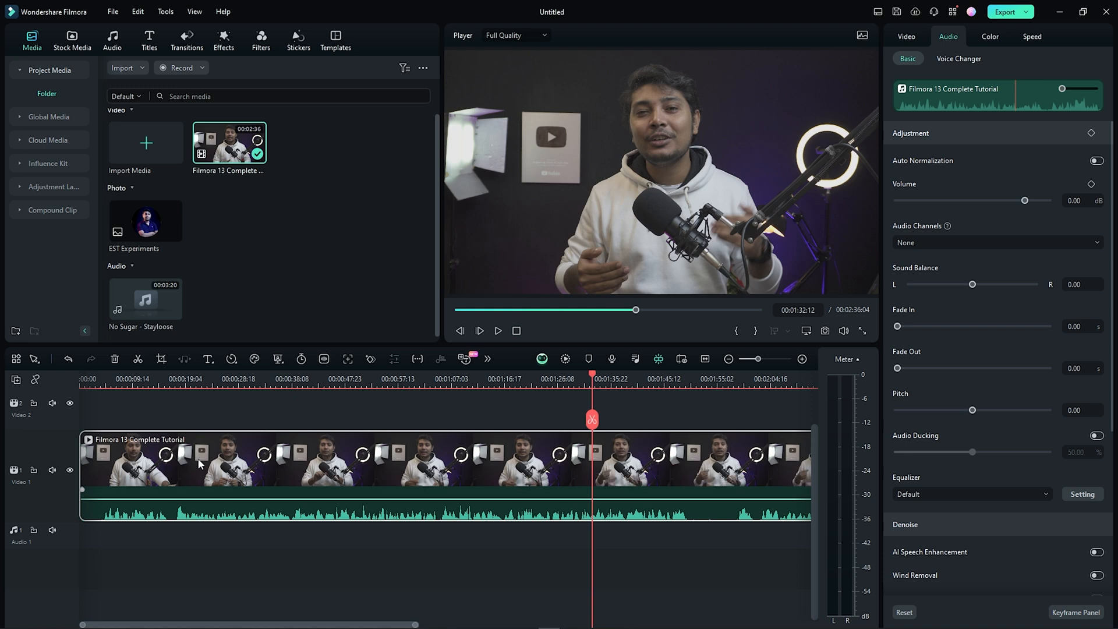
click(300, 418)
scroll(460, 396, down, 3)
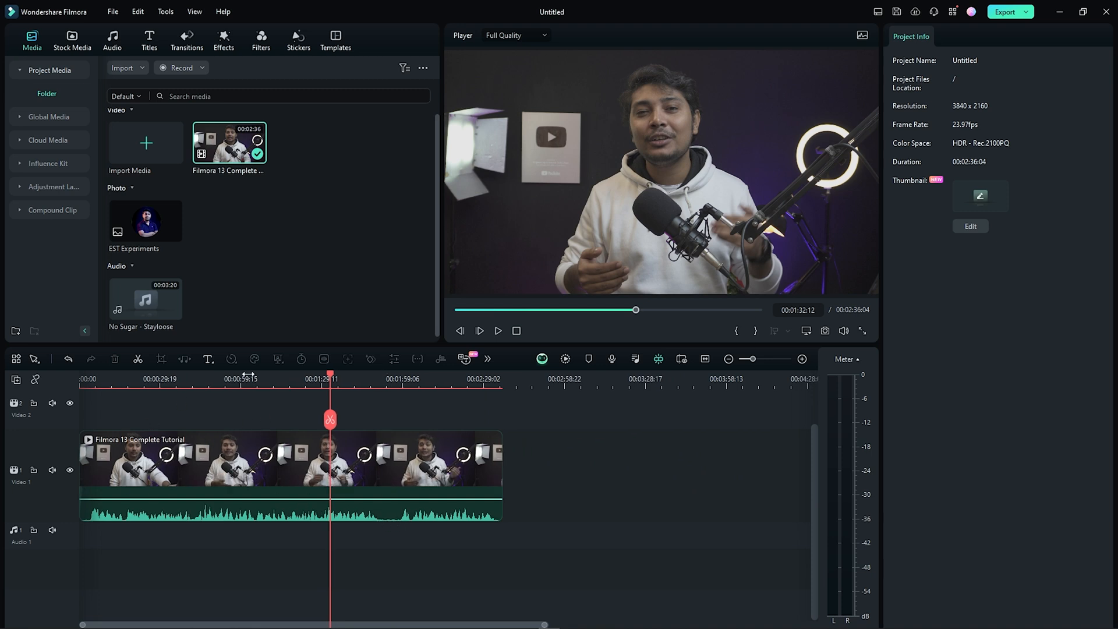
click(286, 384)
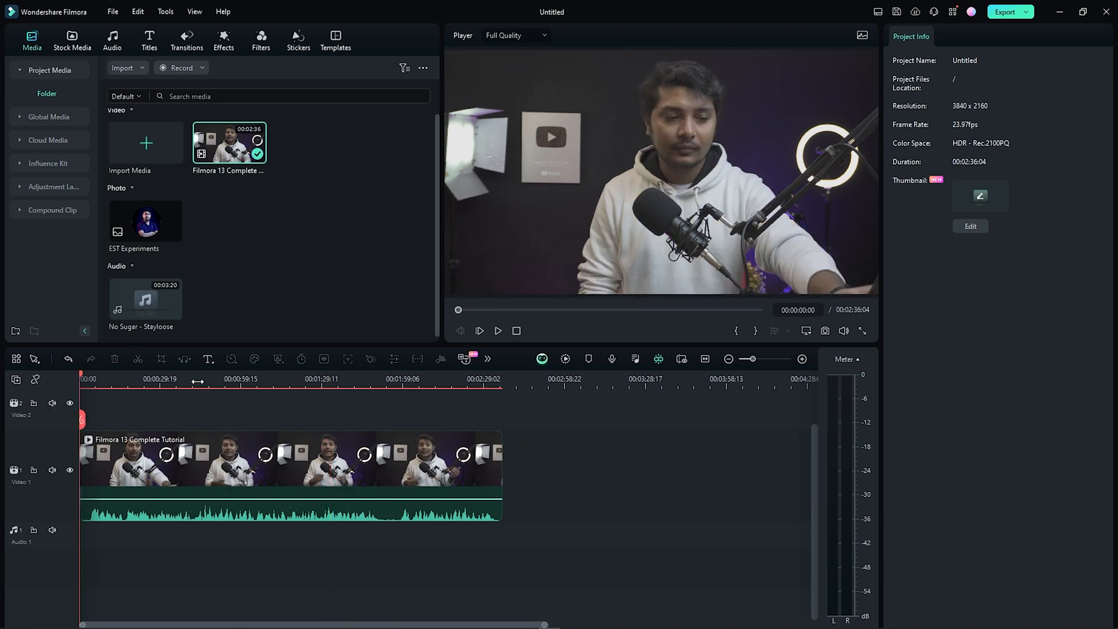
scroll(233, 381, up, 3)
scroll(233, 381, up, 3)
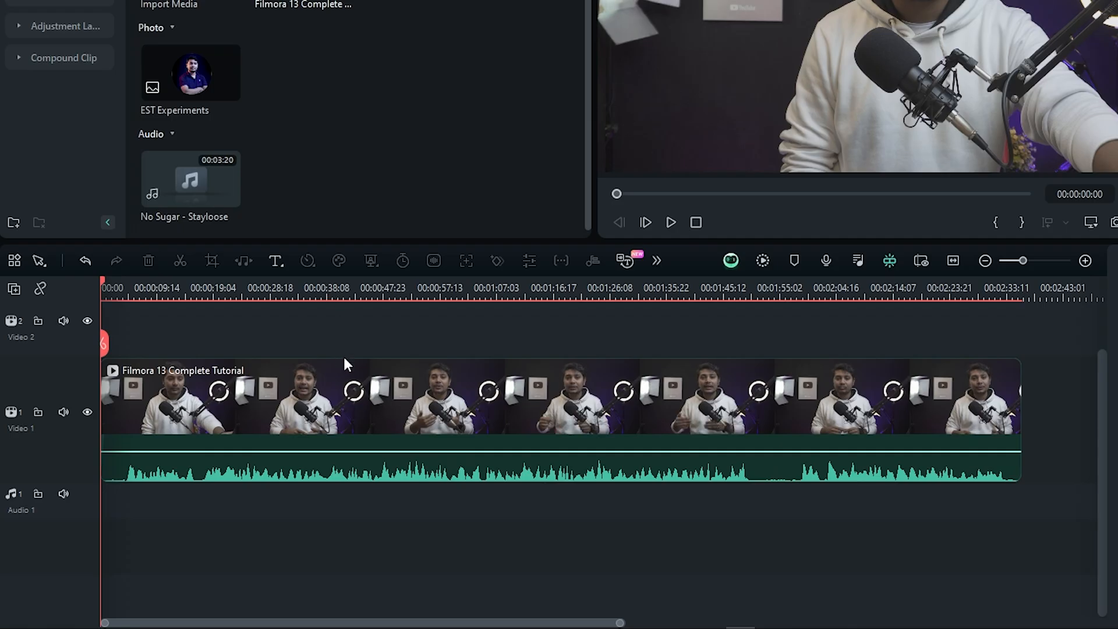
- With the tutorial clip selected, add extra tool icons to the editing toolbar and save the layout
click(349, 404)
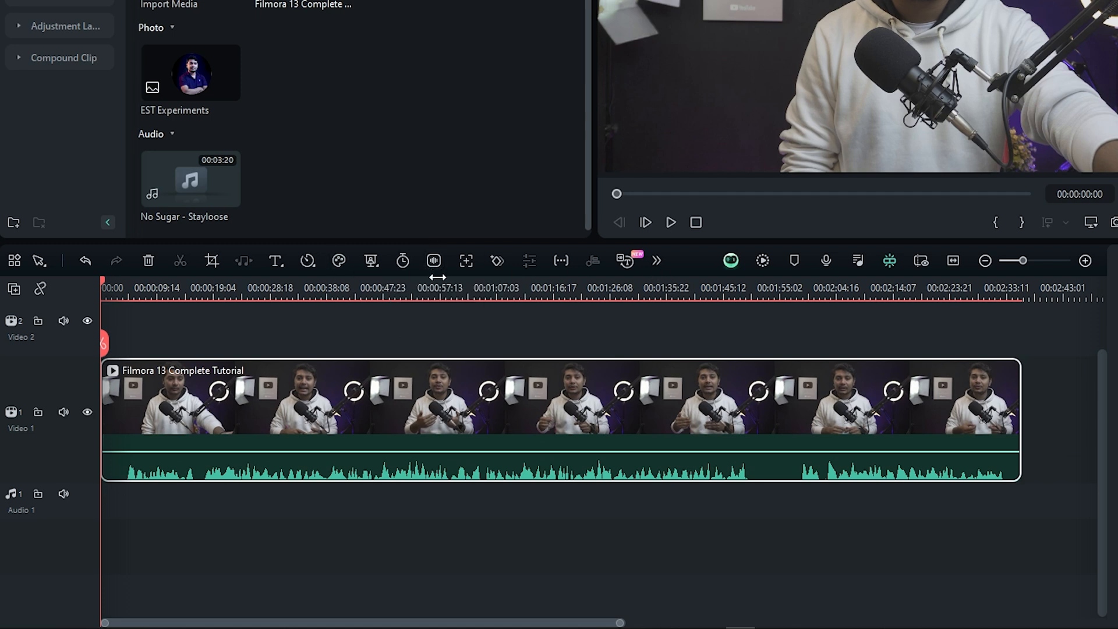
click(658, 262)
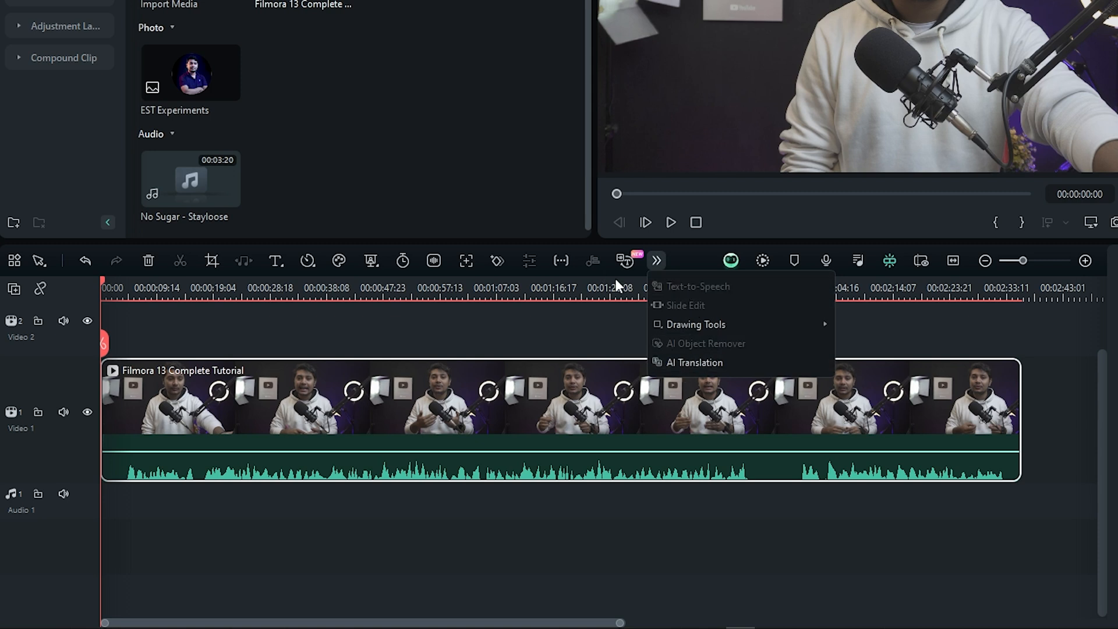
click(684, 265)
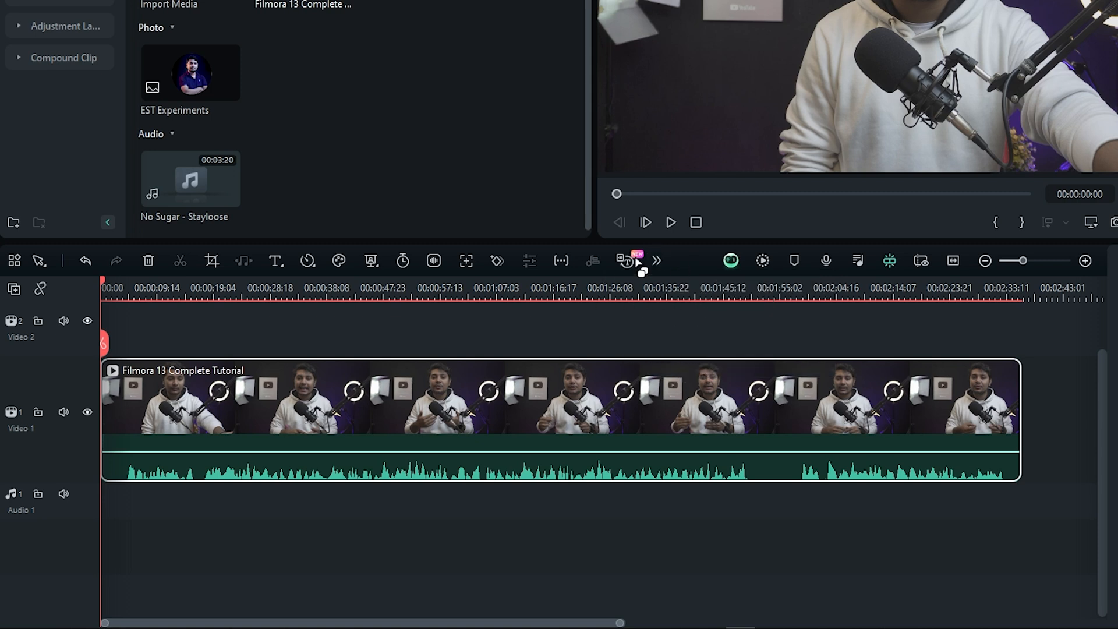
click(13, 264)
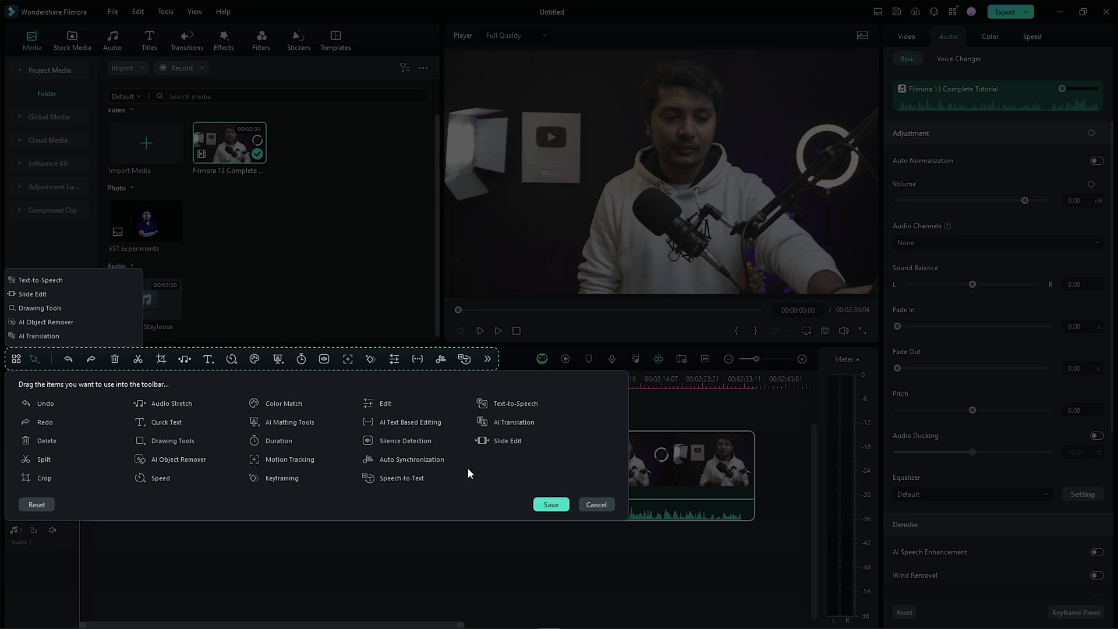
click(551, 505)
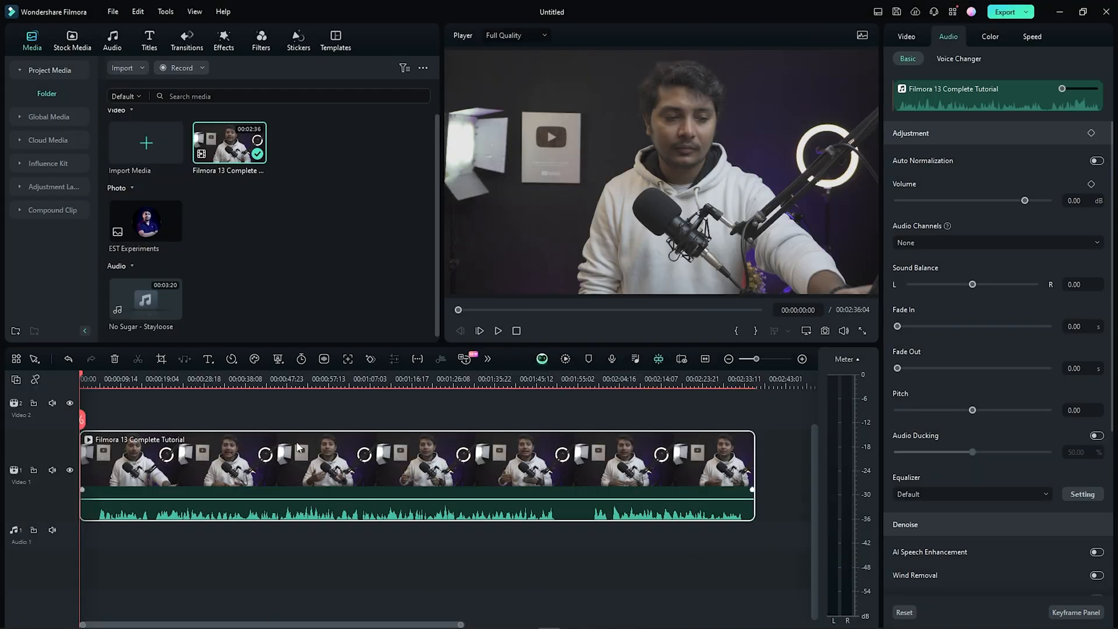
- Run Silence Detection on the tutorial clip and replace it with the 00:02:09:15 silence-removed version
click(324, 360)
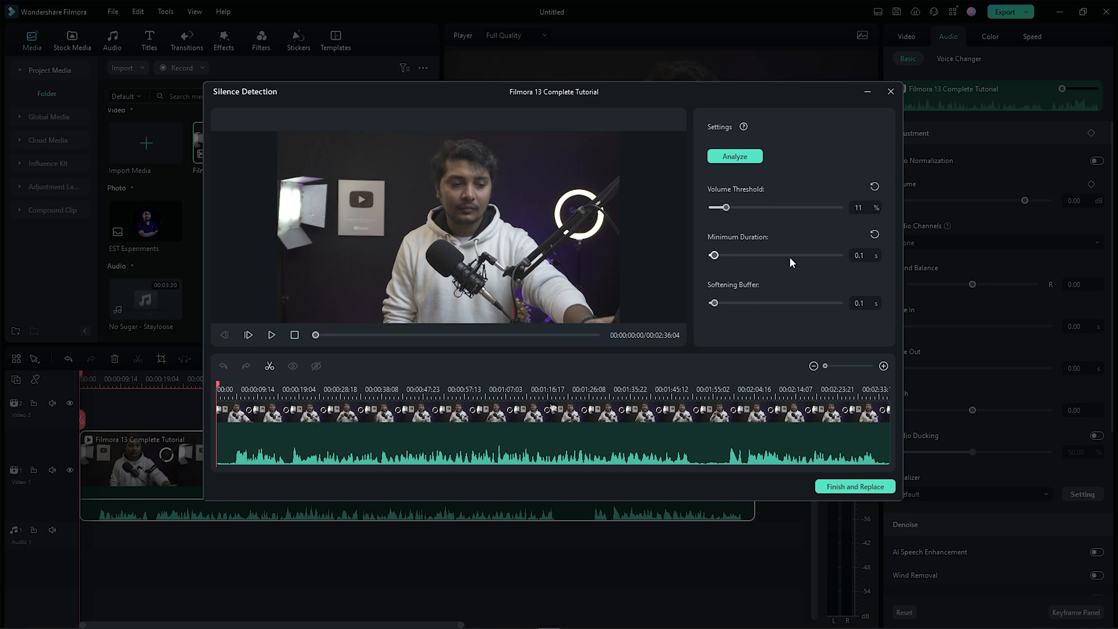
click(730, 162)
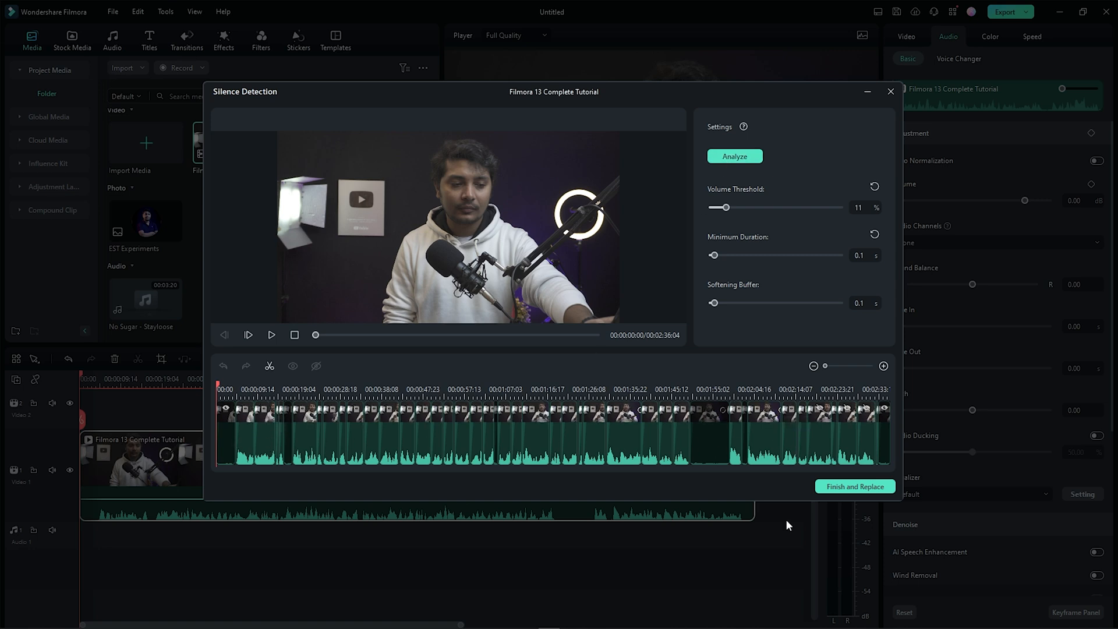
click(851, 490)
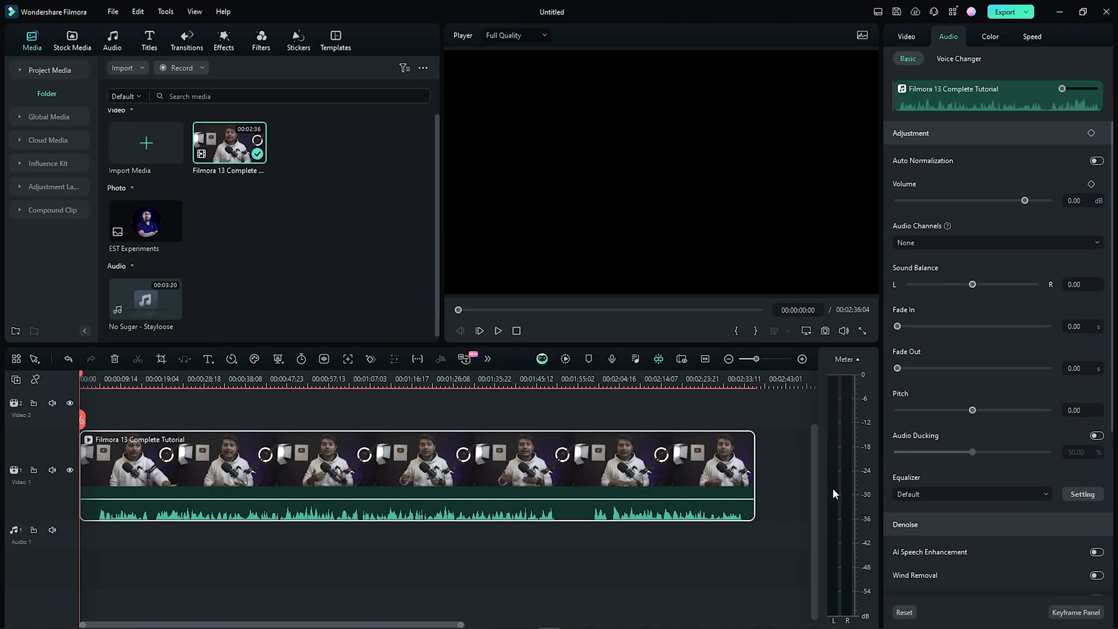
scroll(256, 381, up, 3)
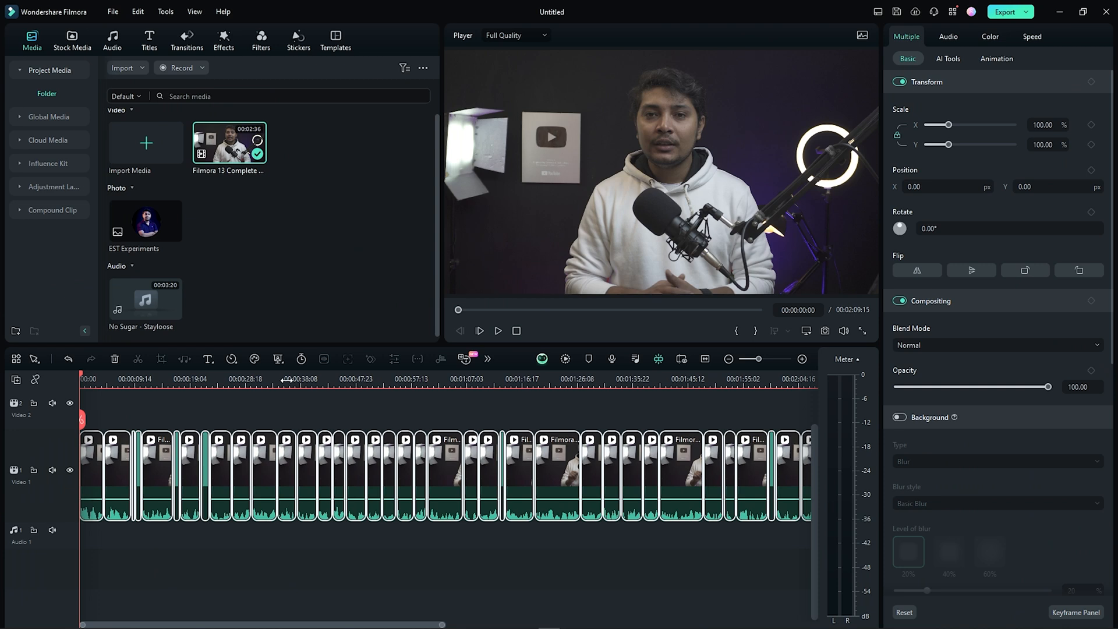
click(329, 418)
drag(500, 382, 693, 388)
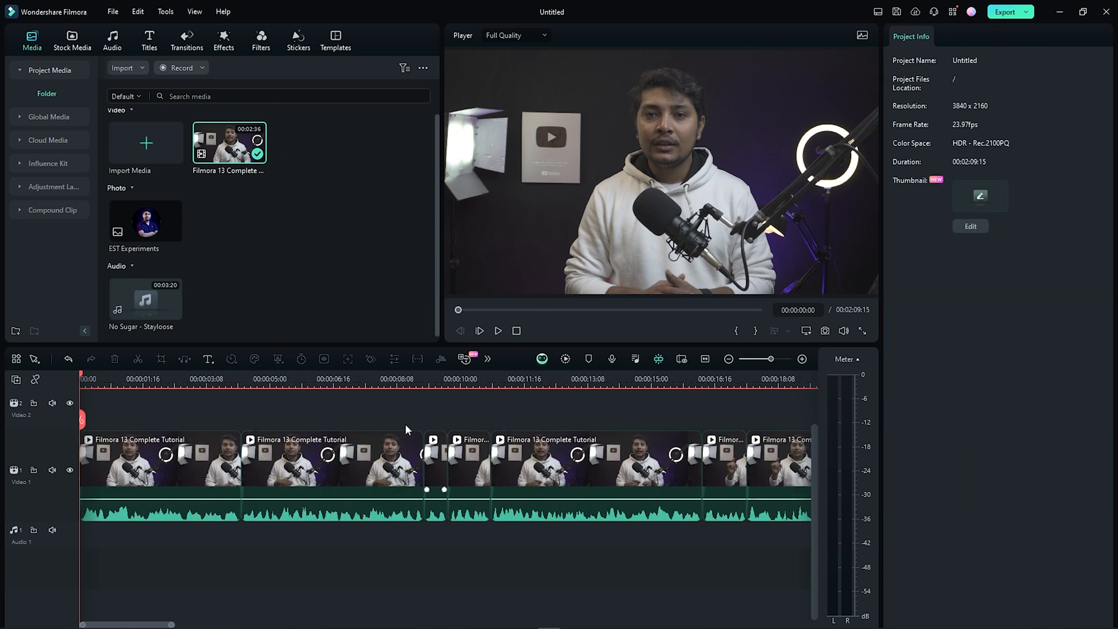
click(413, 384)
click(553, 383)
click(634, 383)
click(705, 385)
drag(158, 625, 285, 626)
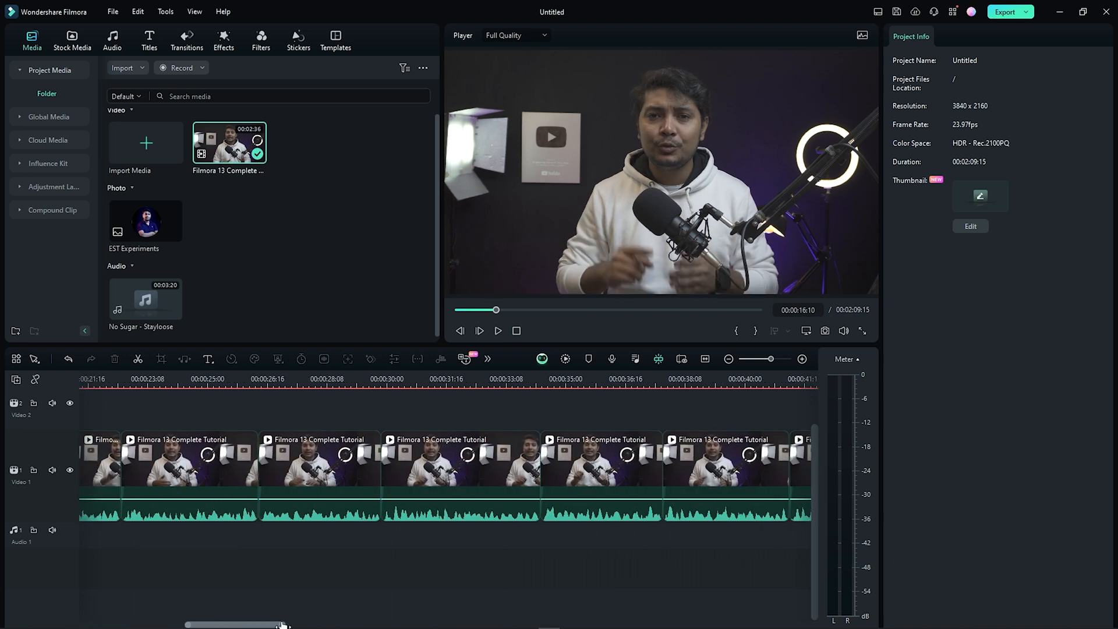
drag(283, 626, 665, 625)
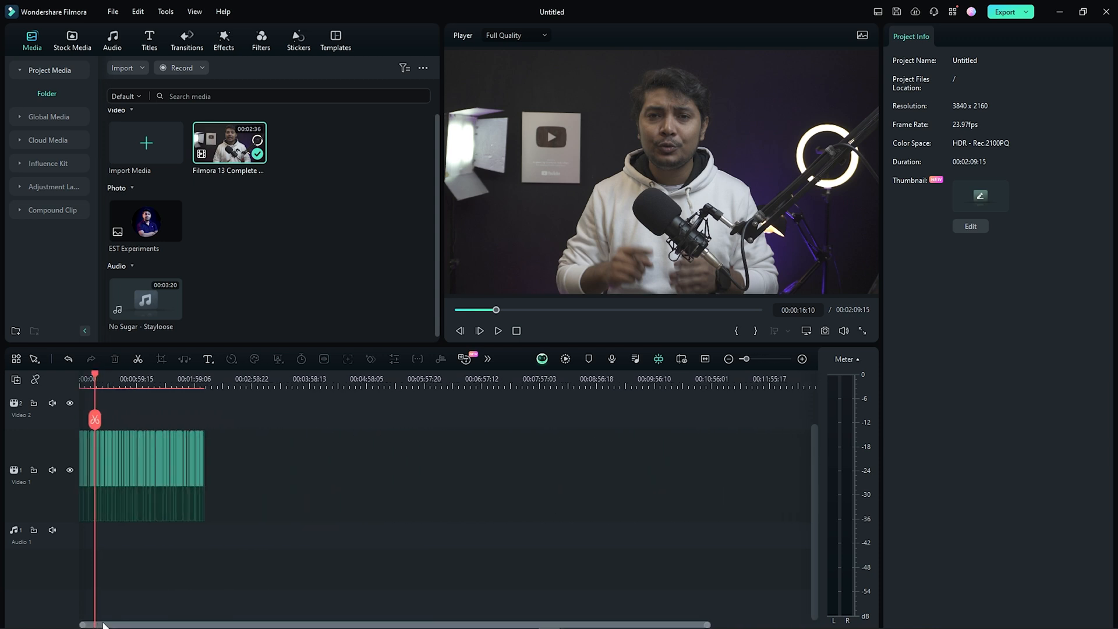
drag(83, 625, 248, 622)
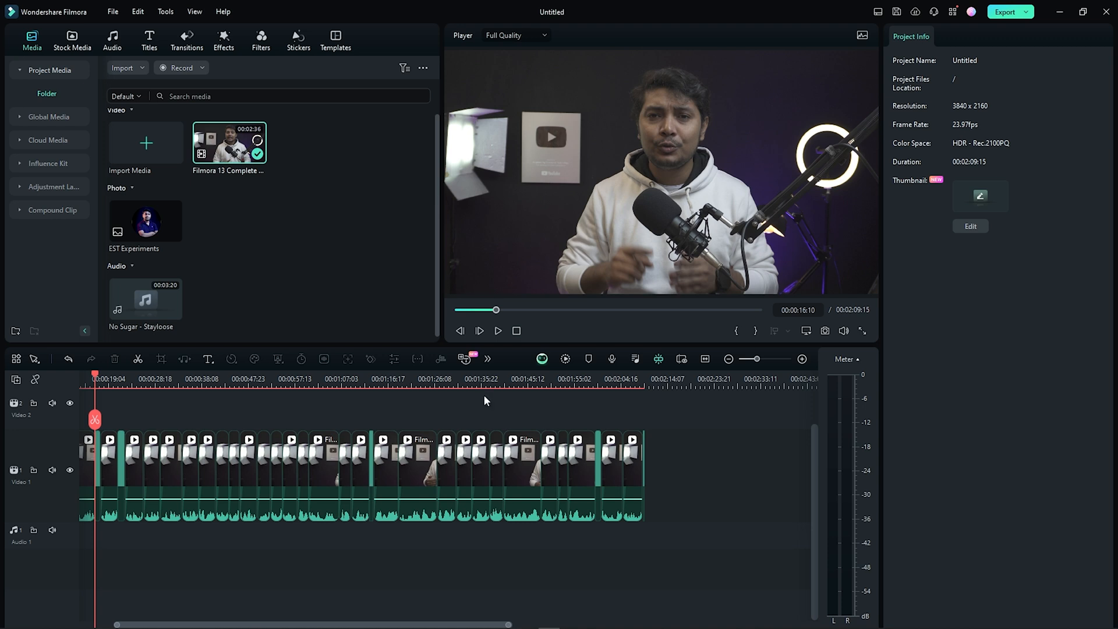
drag(816, 456, 813, 417)
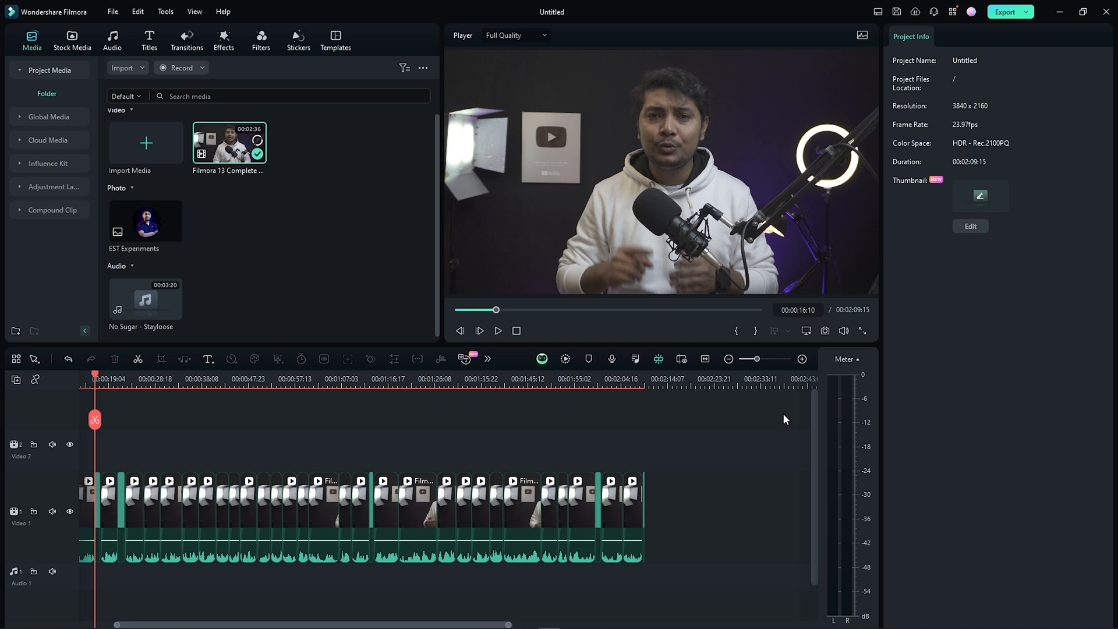
click(88, 376)
drag(88, 376, 65, 375)
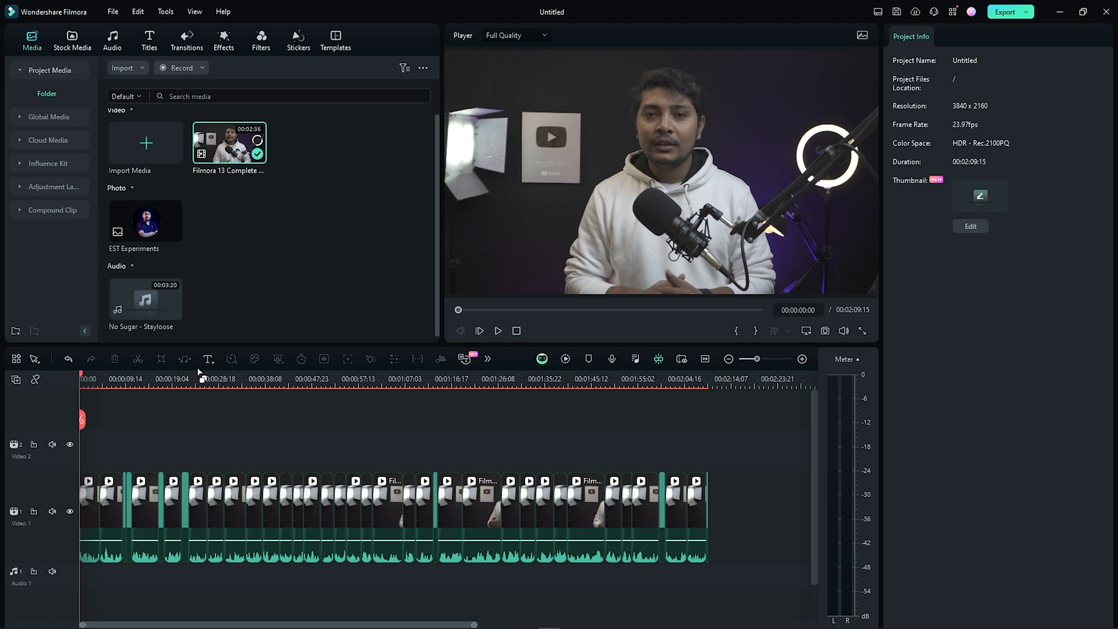
drag(209, 379, 269, 381)
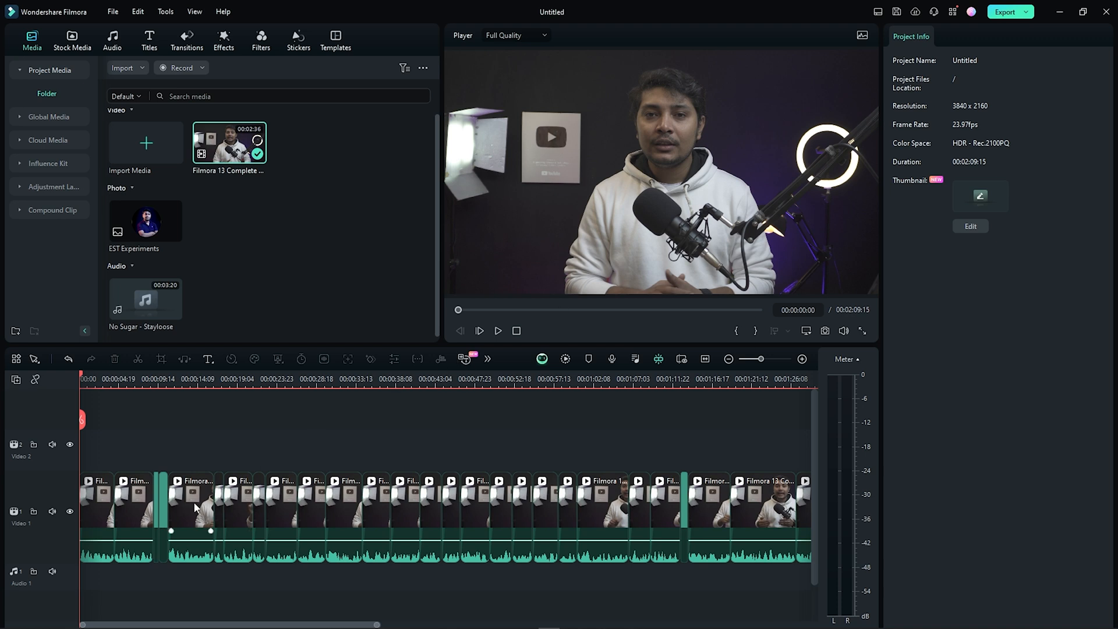
- Check the first clip's colour settings, then place an Adjustment Layer at the start of Video 2
click(110, 493)
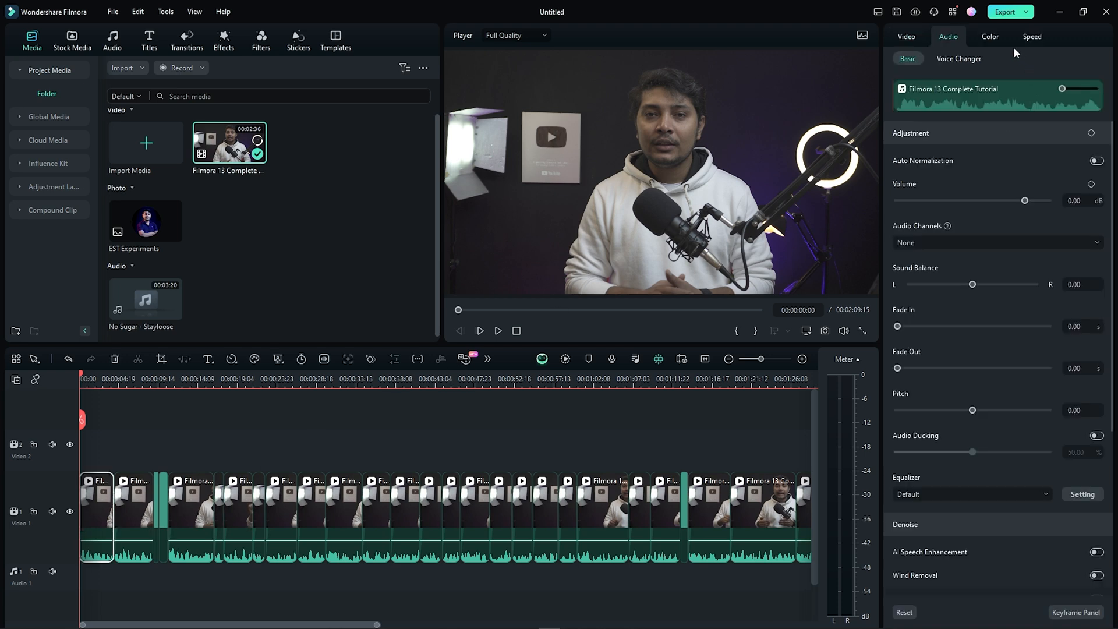
click(983, 36)
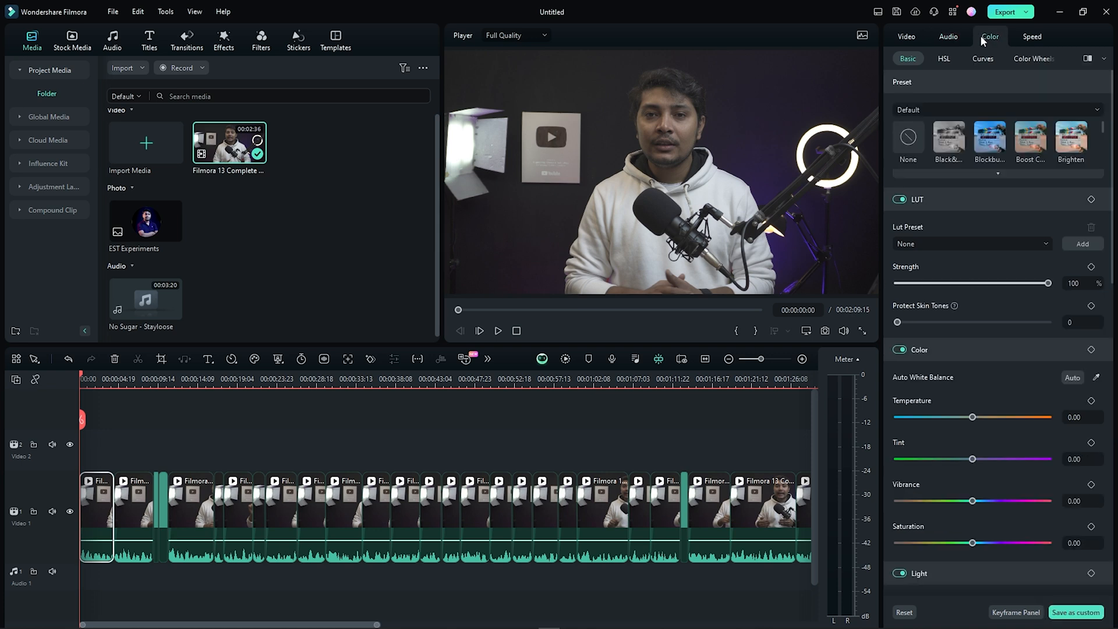
click(569, 419)
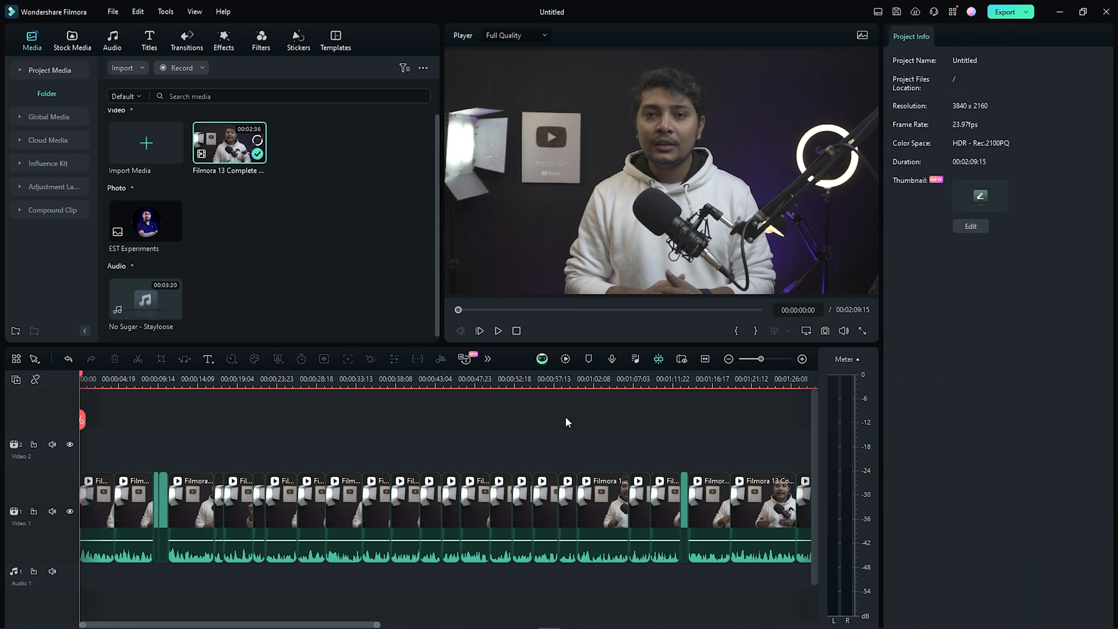
click(43, 190)
drag(146, 120, 83, 461)
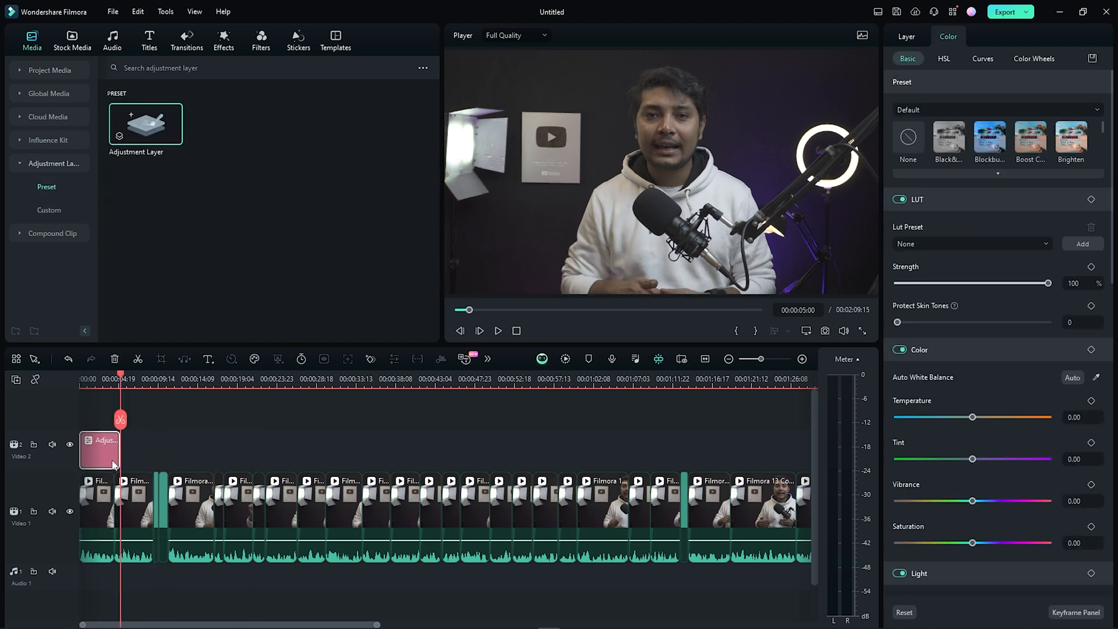
- Stretch the adjustment layer to end at 00:02:09:05 and select it to show its settings
drag(119, 450, 603, 451)
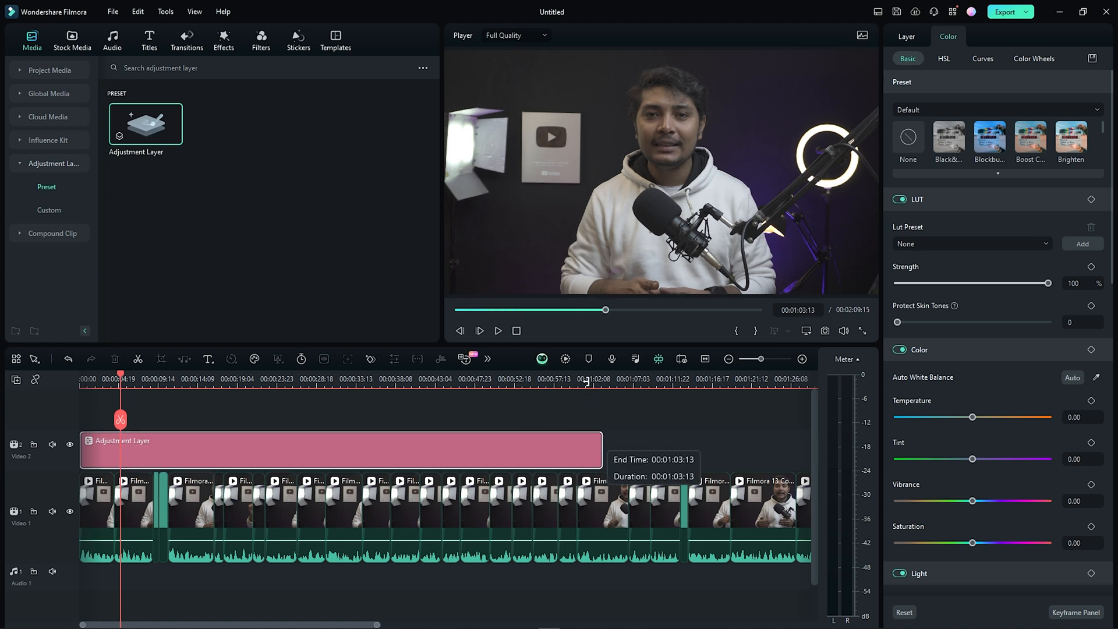
click(587, 381)
drag(563, 379, 479, 378)
drag(329, 451, 586, 469)
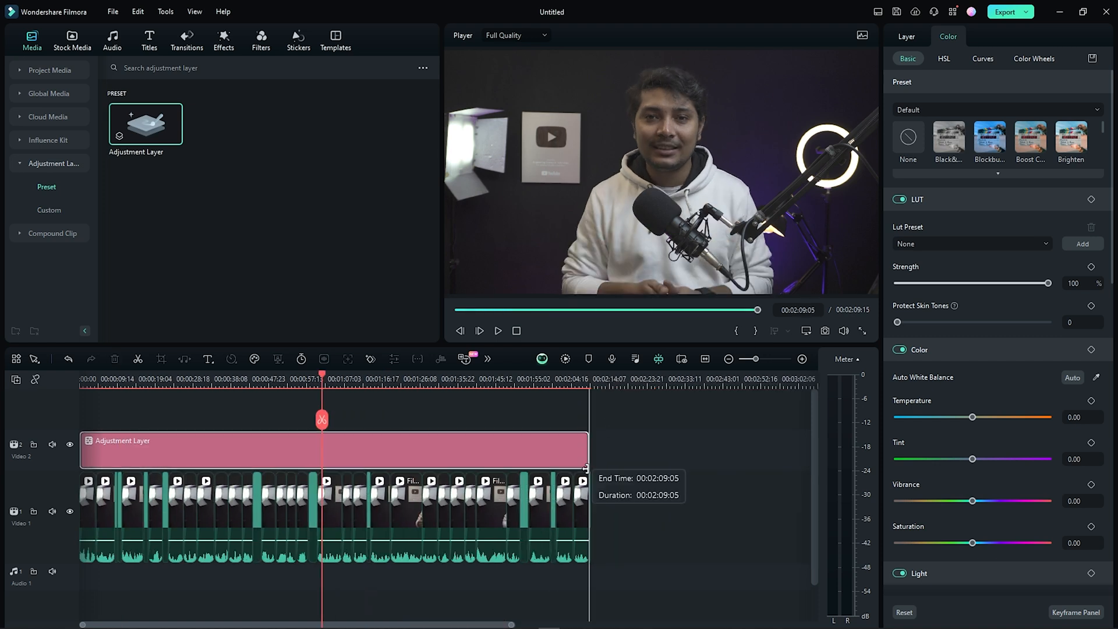
click(393, 415)
click(460, 449)
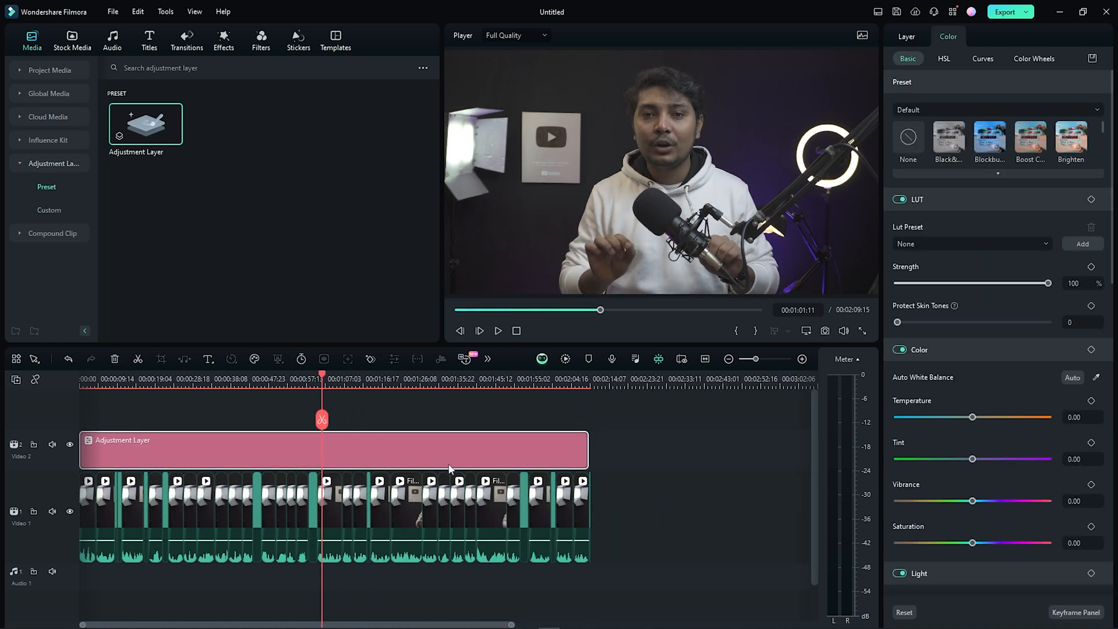
- Apply the NLog 709 Style LUT to the adjustment layer with skin-tone protection at 42
click(948, 37)
mouse_move(944, 323)
mouse_down()
mouse_move(1067, 334)
mouse_move(958, 334)
mouse_up()
click(1071, 322)
text(50)
key(Return)
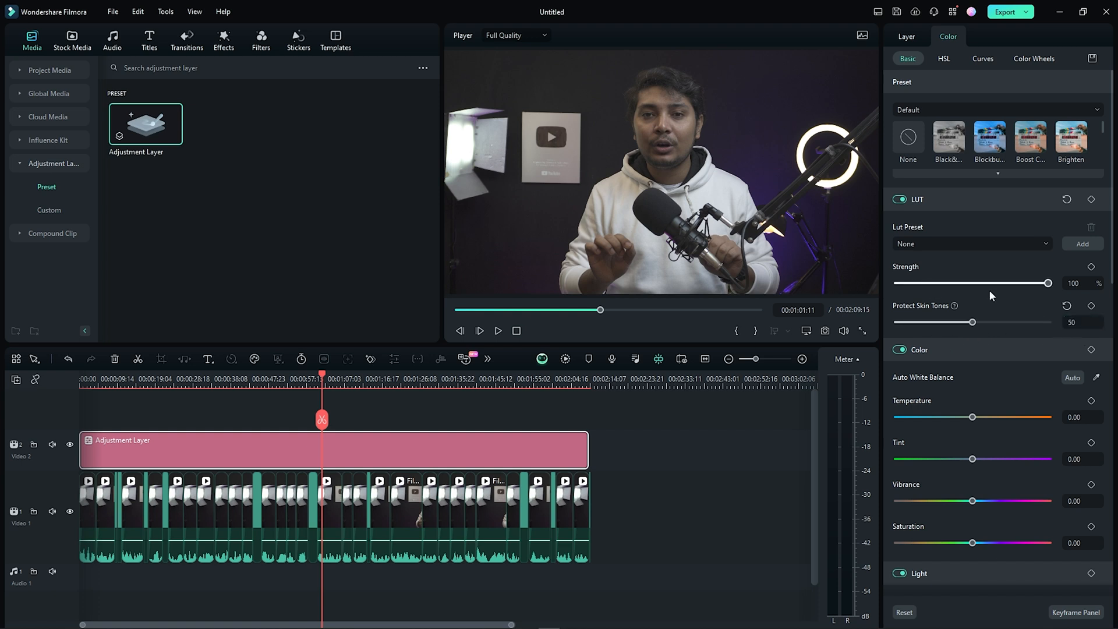
click(911, 241)
click(925, 286)
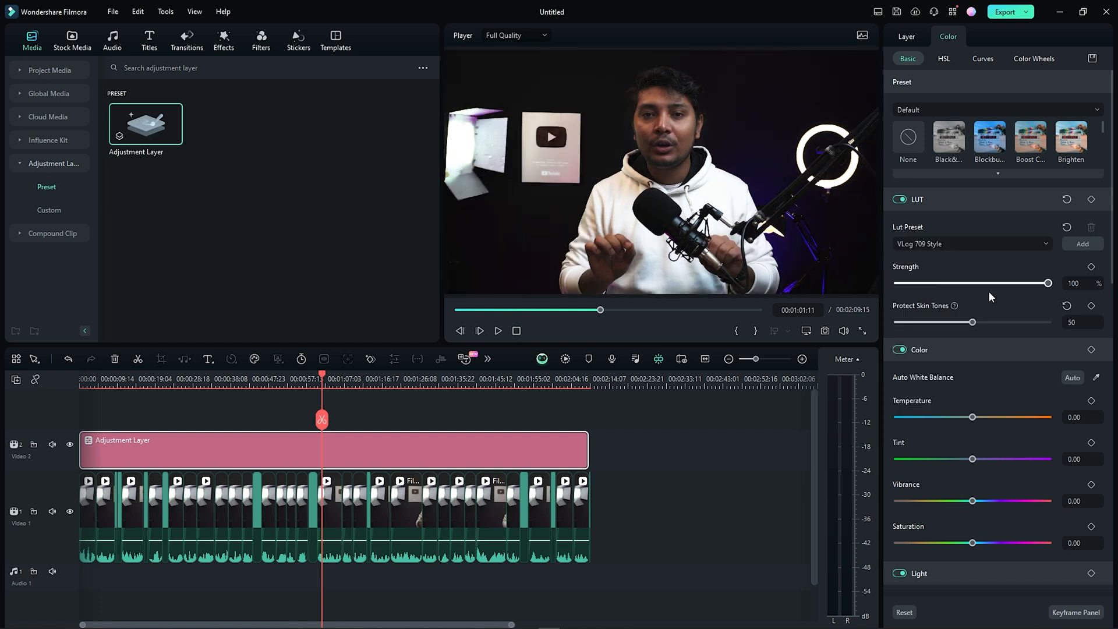
click(969, 244)
click(934, 340)
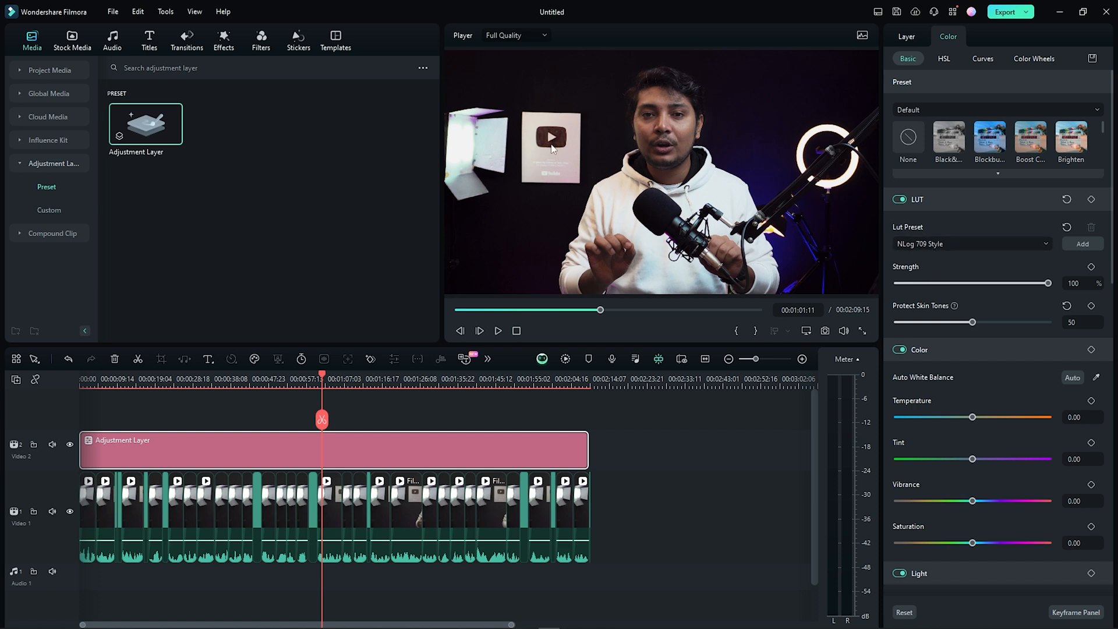
drag(972, 322, 1051, 322)
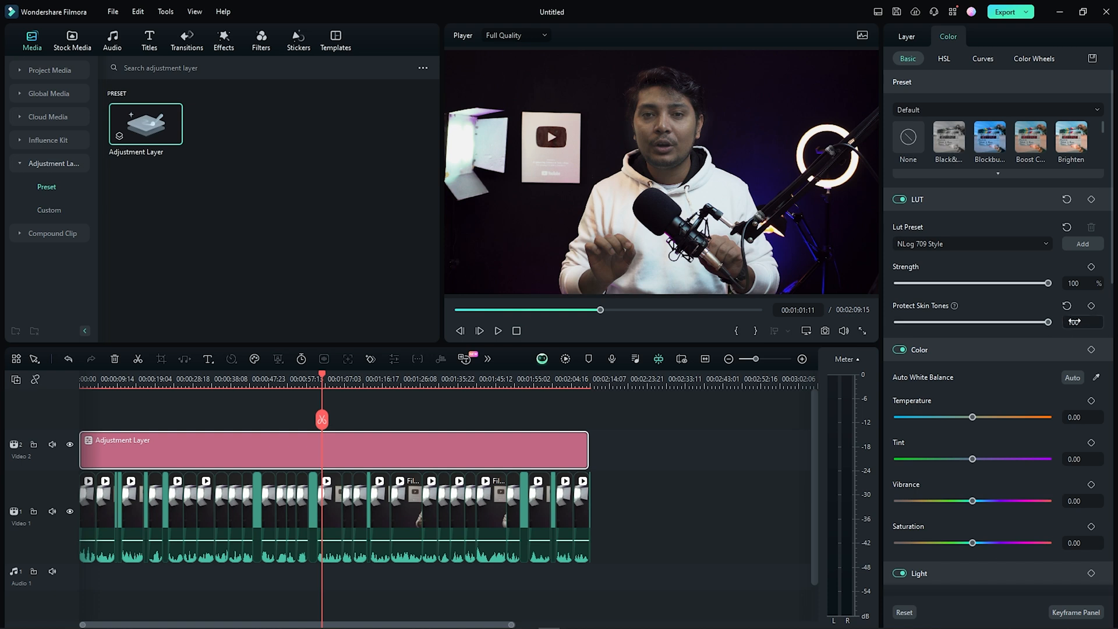
drag(1048, 322, 962, 325)
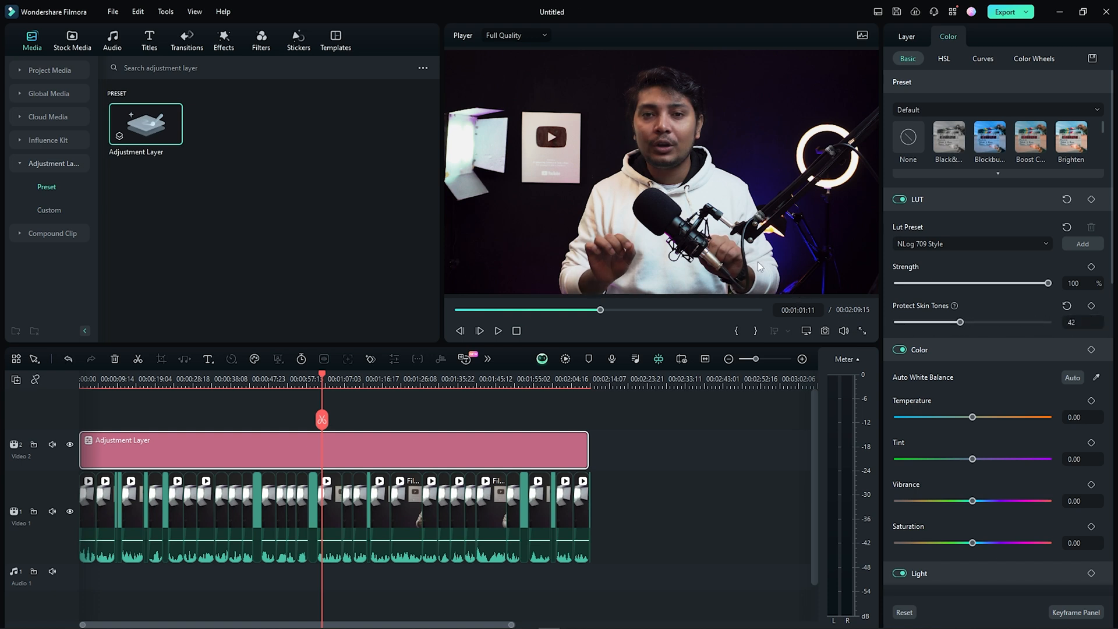
- Mute Video 1, preview the graded video from 00:00:40:21, then switch the LUT off
drag(320, 385, 240, 389)
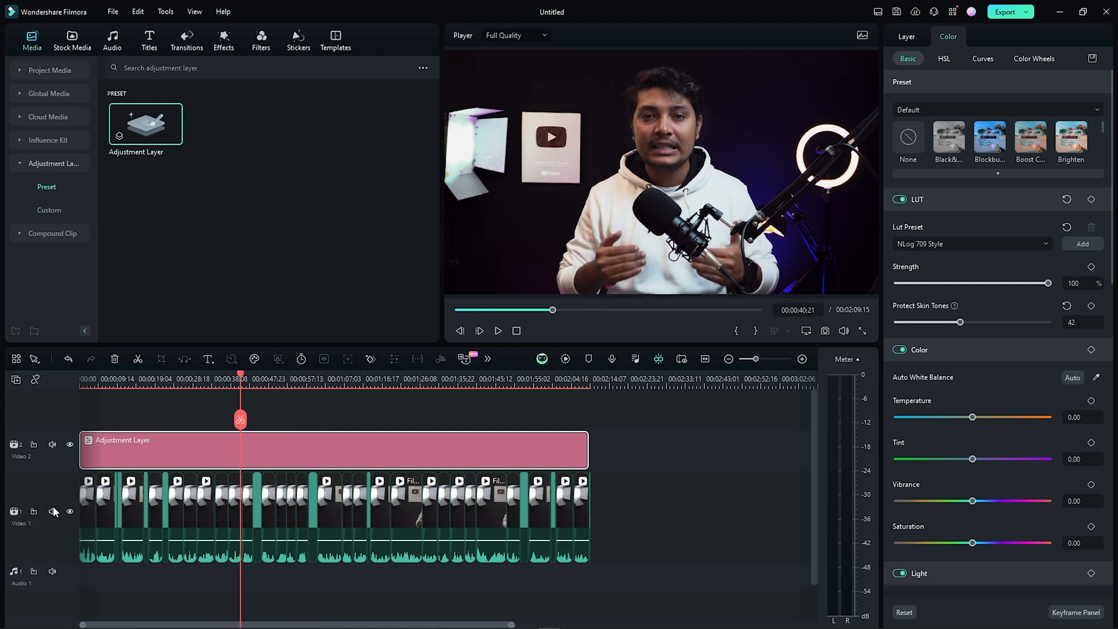
click(52, 512)
key(space)
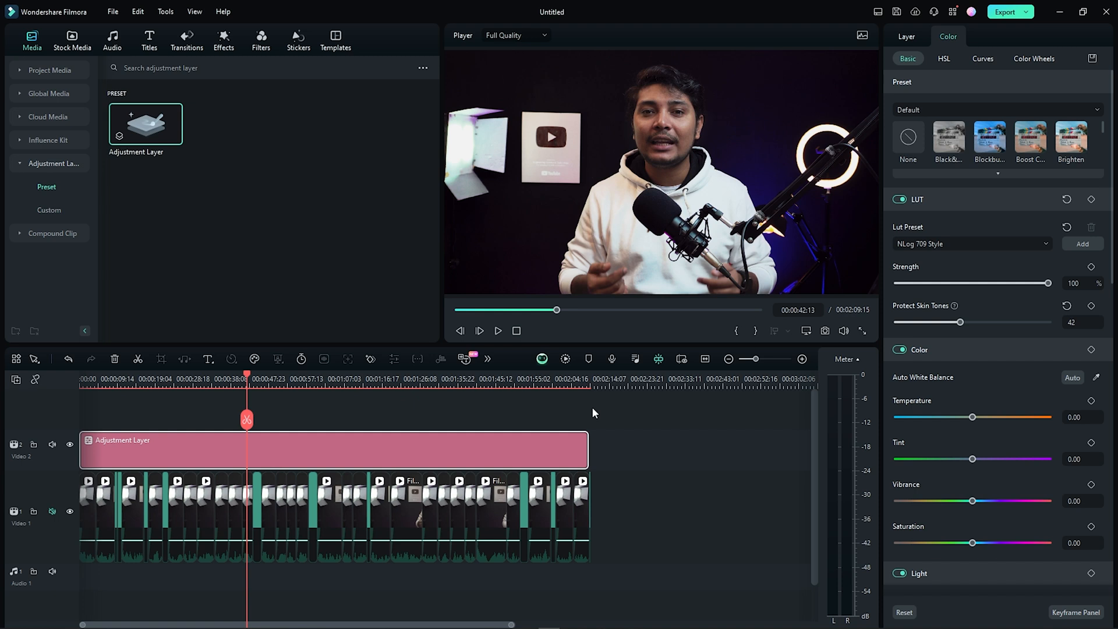
key(Return)
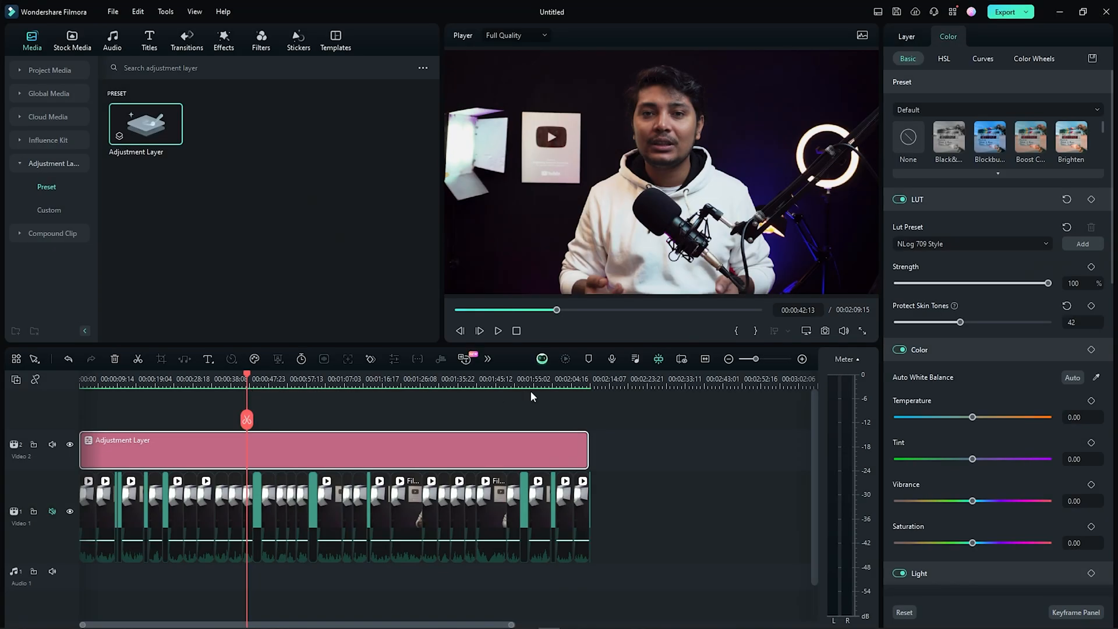
click(498, 330)
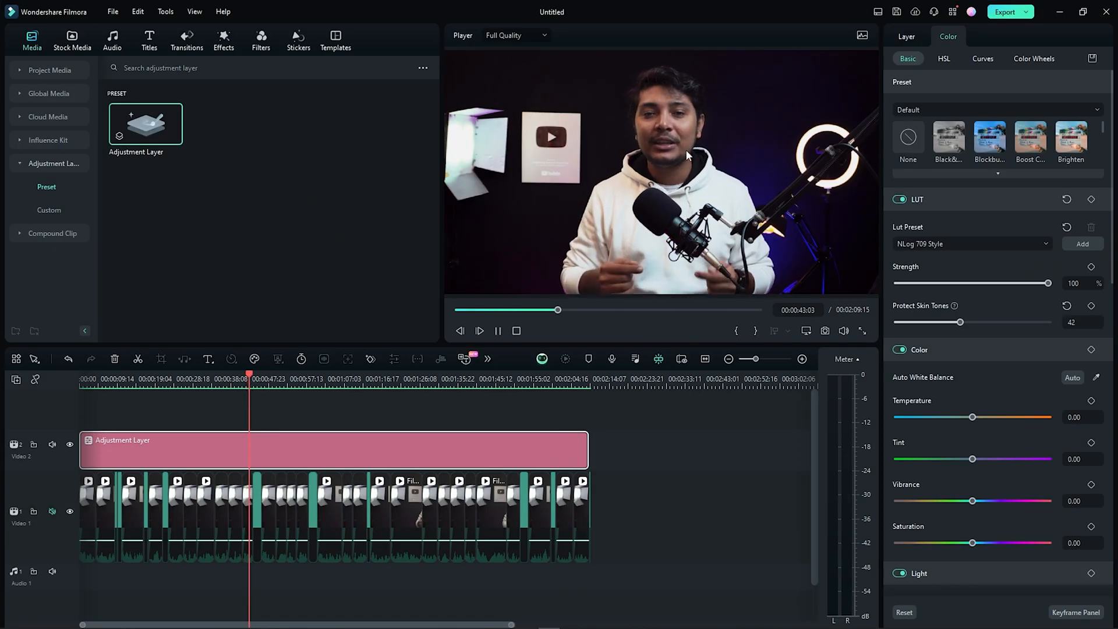
click(499, 331)
click(900, 199)
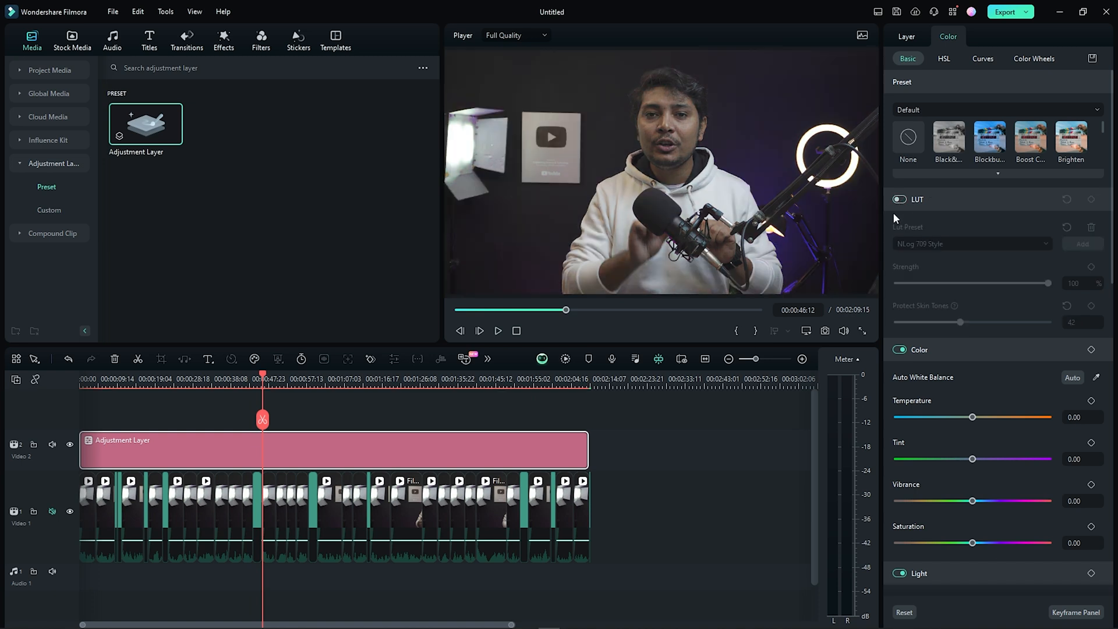
- Set the adjustment layer's temperature to -33 and tint to 7
scroll(964, 376, down, 2)
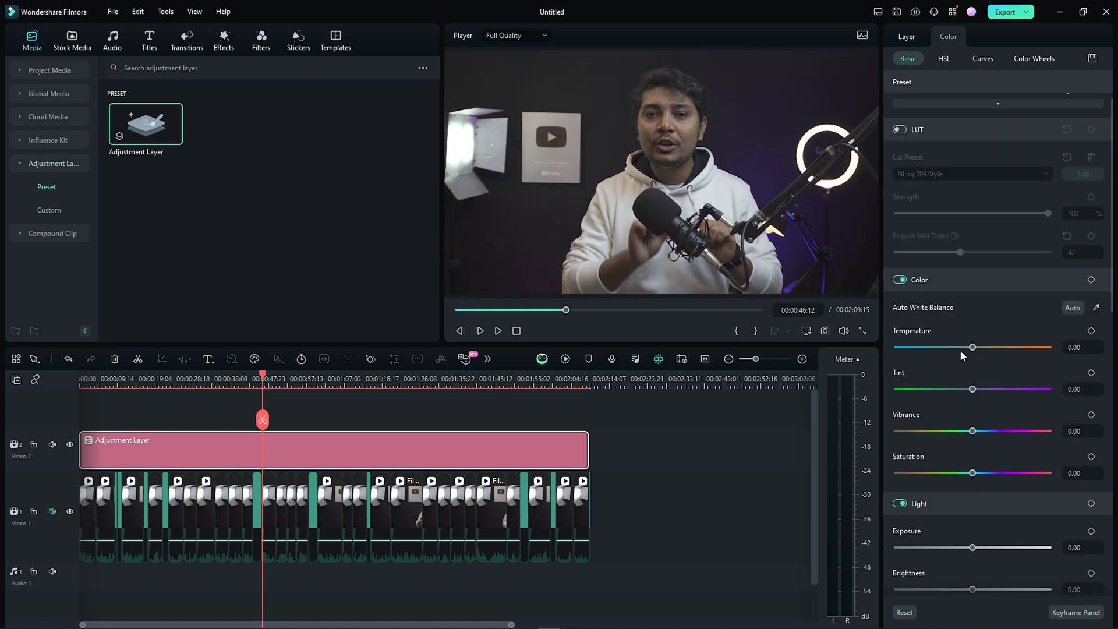
scroll(959, 316, down, 1)
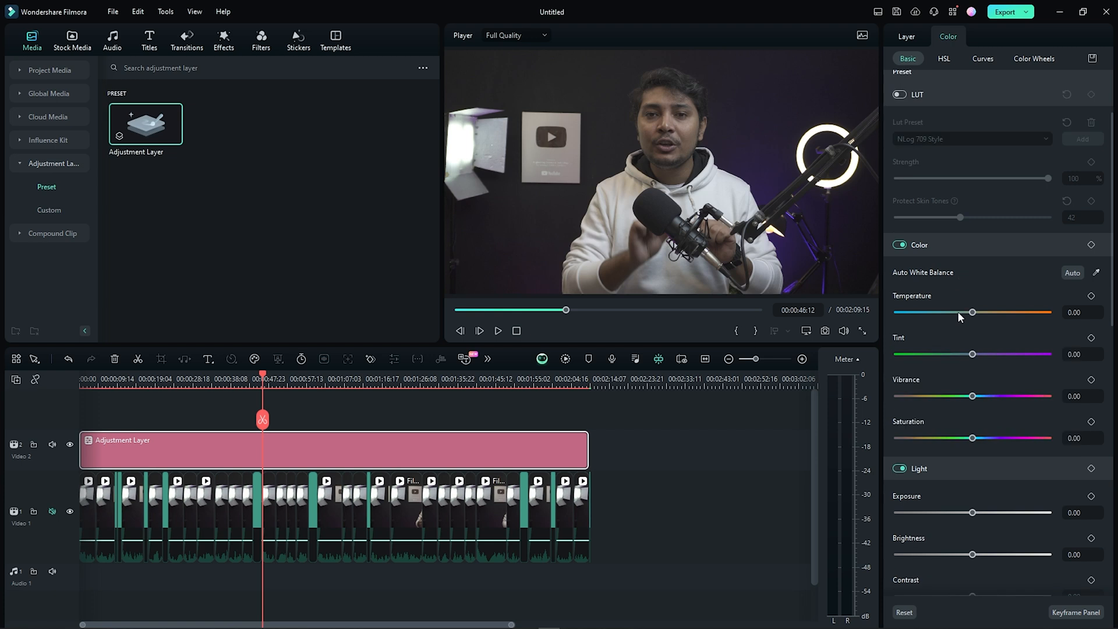
drag(973, 313, 953, 313)
drag(952, 312, 1008, 317)
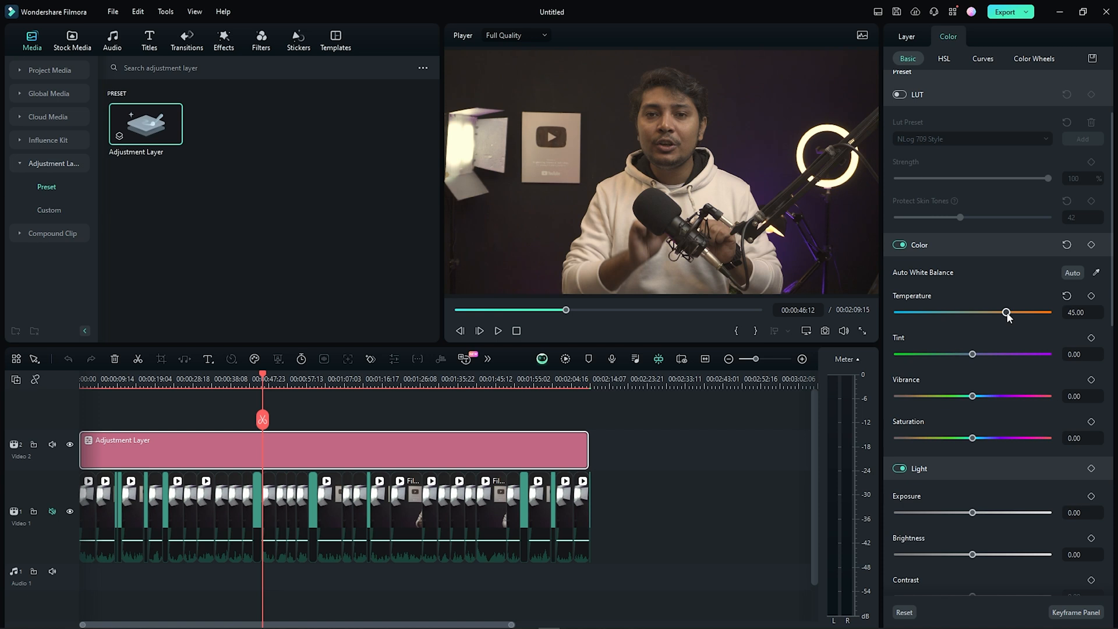
drag(1008, 316, 948, 317)
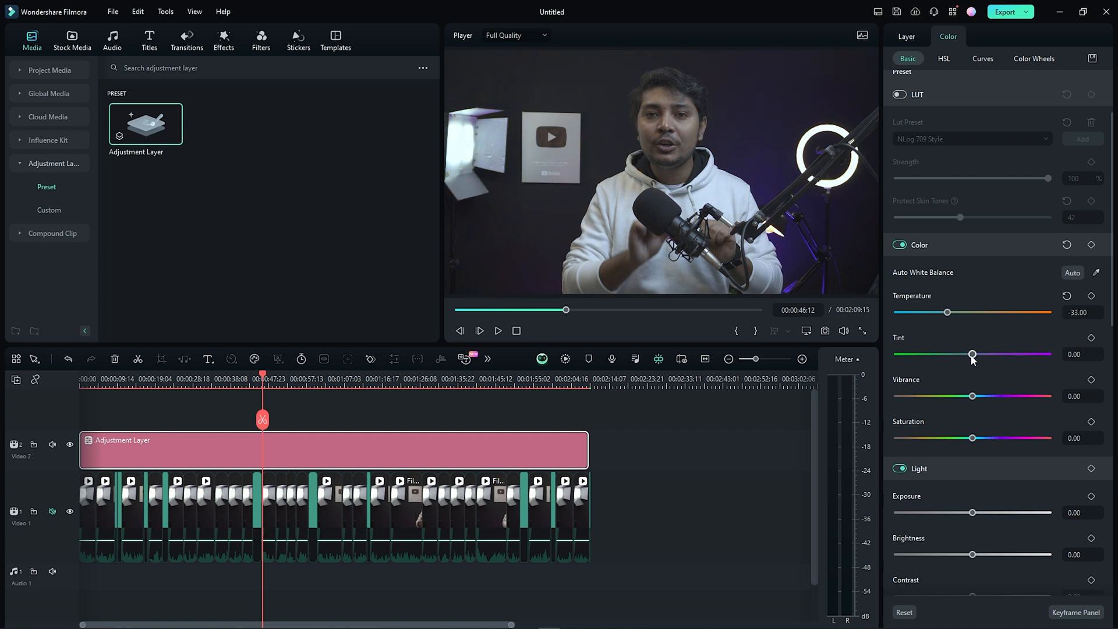
mouse_move(973, 355)
mouse_down()
mouse_move(1003, 356)
mouse_move(970, 355)
mouse_move(979, 357)
mouse_up()
- Set vibrance to 45 and saturation to 29
scroll(982, 355, down, 2)
drag(974, 327, 1016, 328)
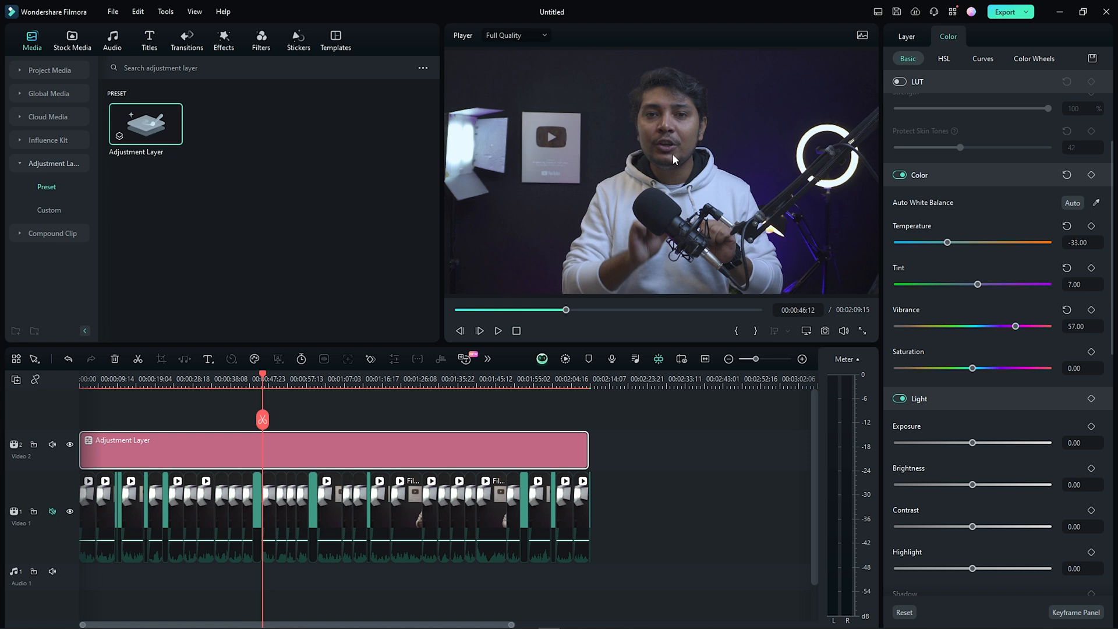
drag(1016, 326, 1007, 328)
drag(974, 371, 897, 371)
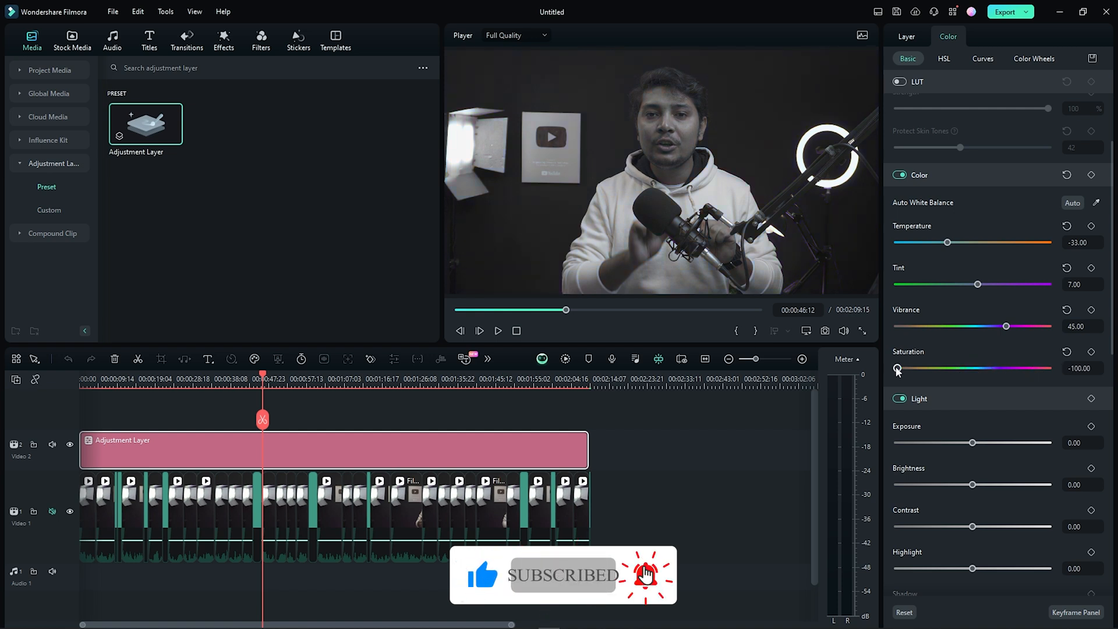
drag(897, 370, 996, 368)
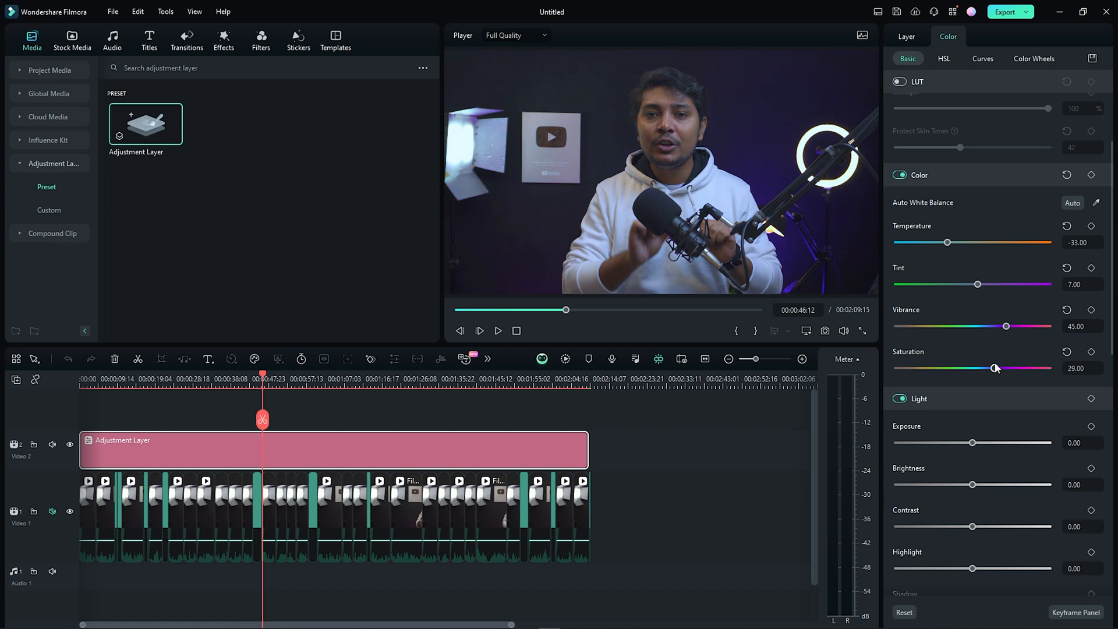
scroll(978, 353, down, 1)
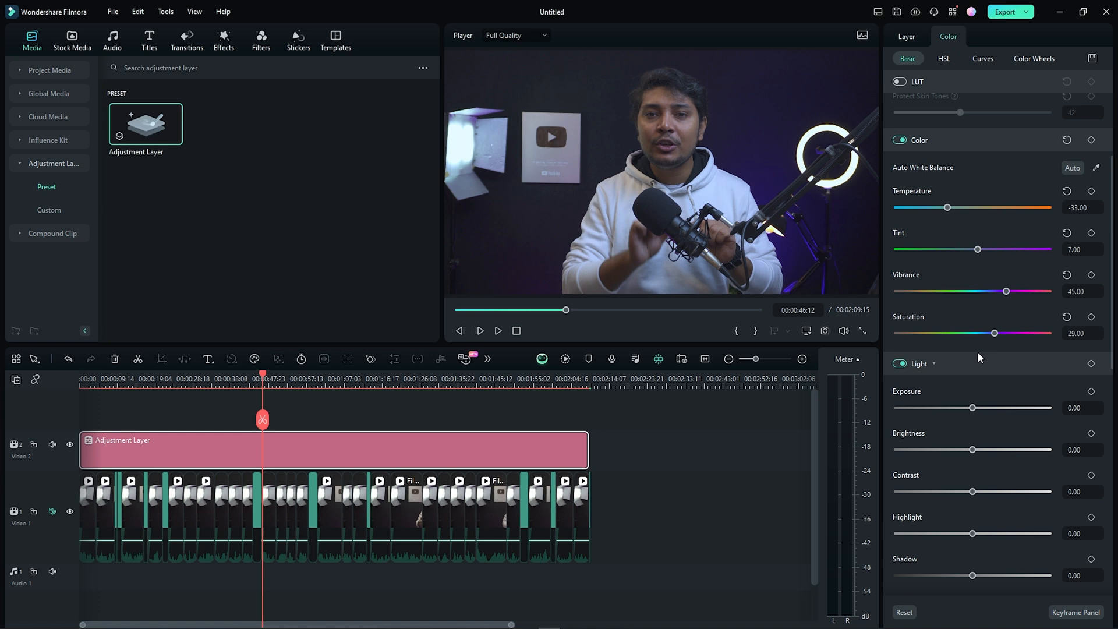
- Set the Light exposure to 9, brightness to 3 and contrast to -7
scroll(977, 352, down, 1)
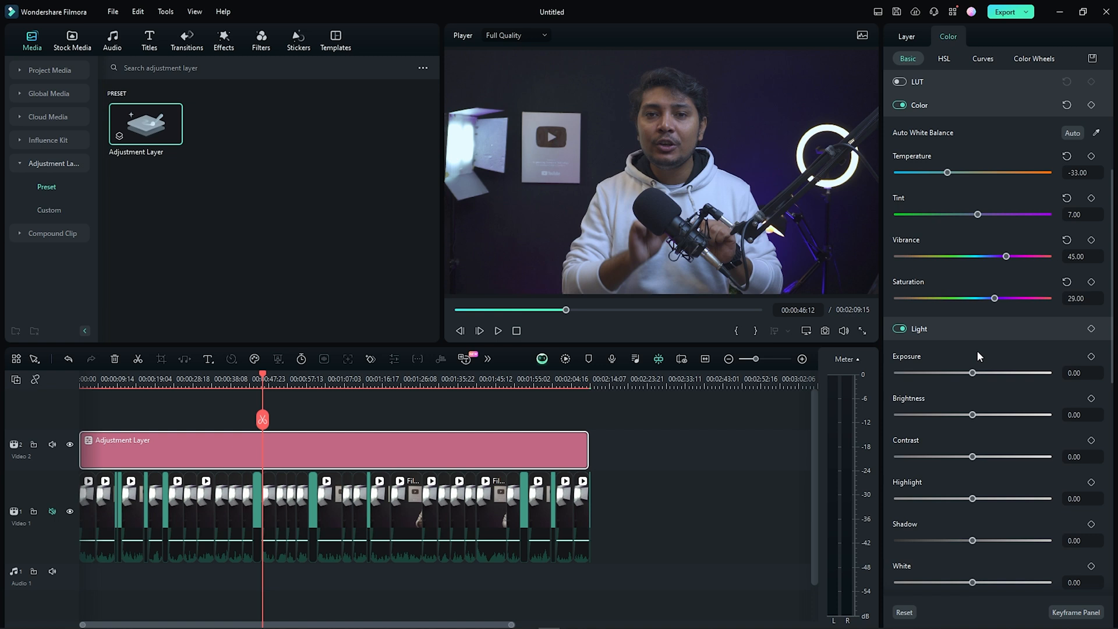
scroll(976, 349, down, 2)
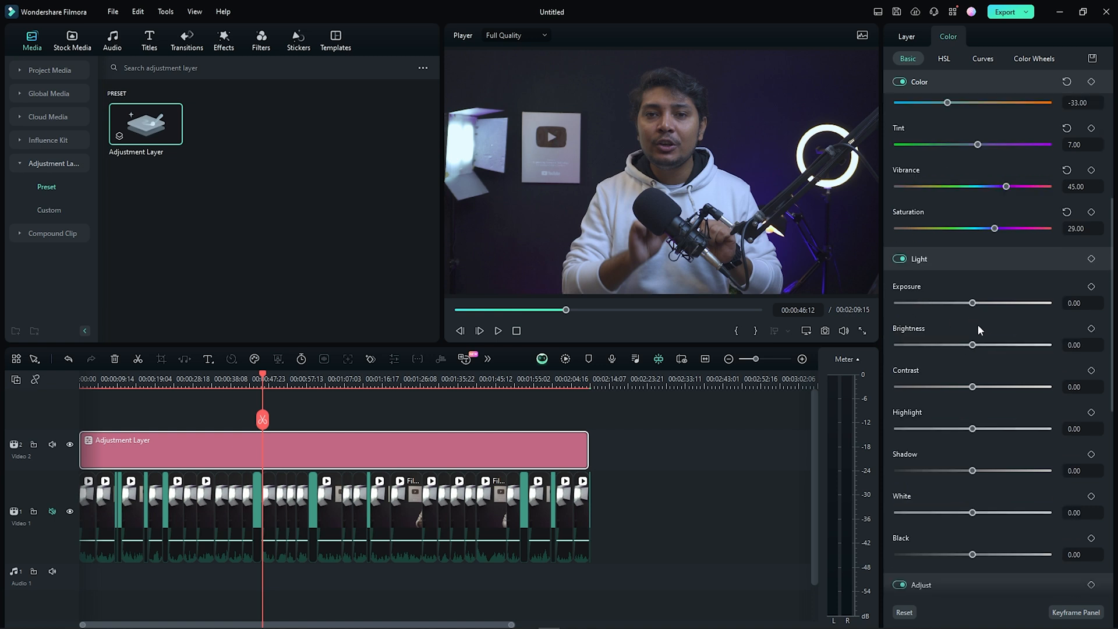
drag(973, 304, 978, 303)
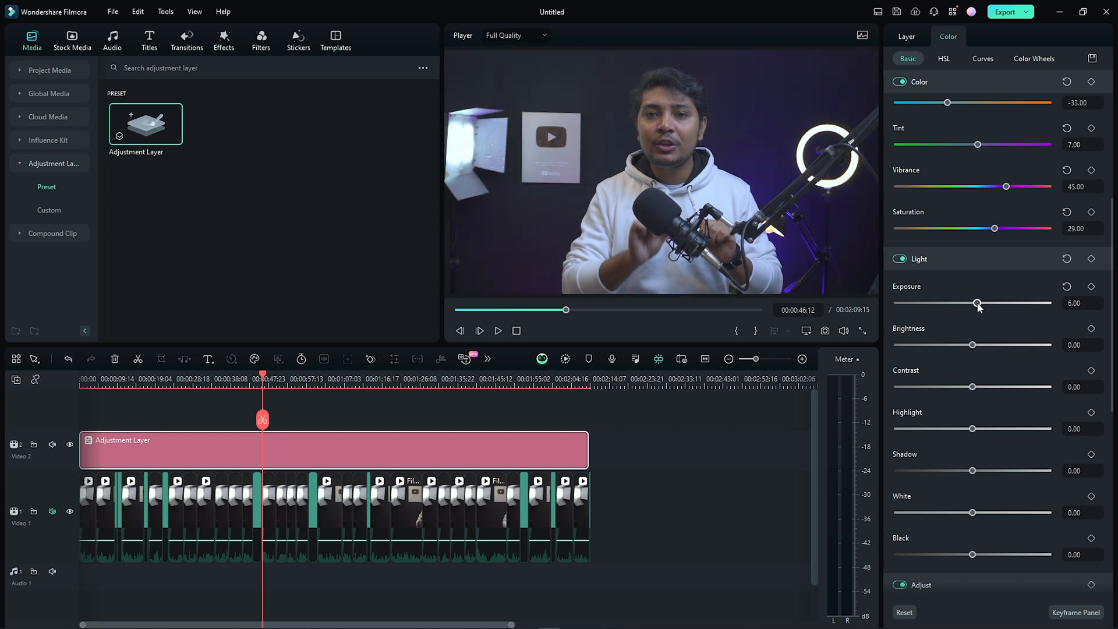
drag(973, 344, 976, 346)
drag(977, 303, 981, 306)
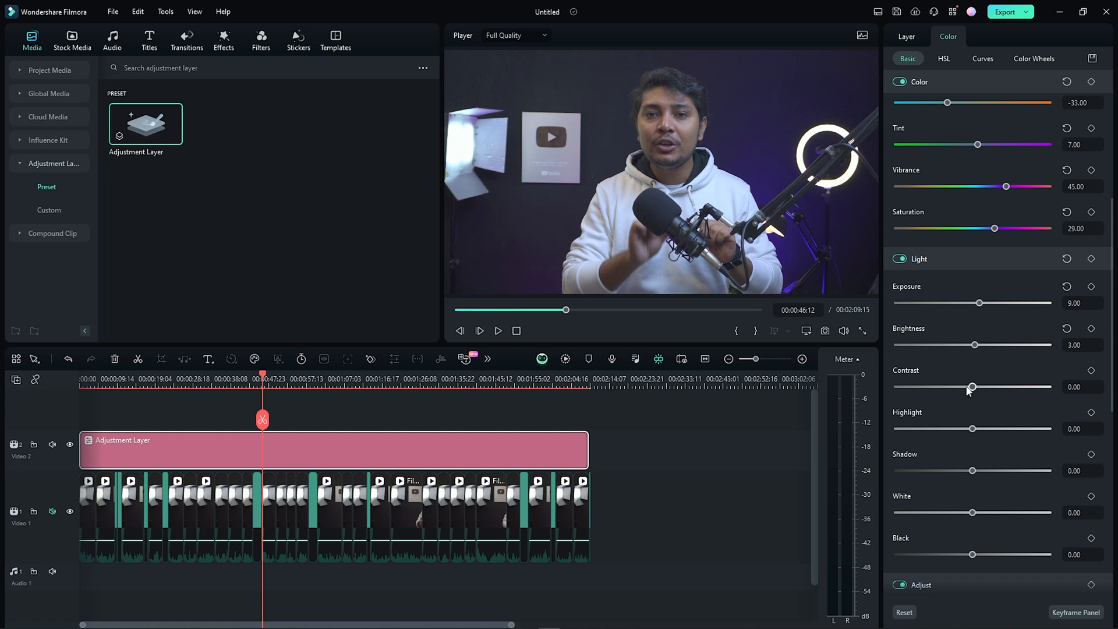
mouse_move(972, 387)
mouse_down()
mouse_move(888, 387)
mouse_move(1000, 390)
mouse_move(969, 389)
mouse_up()
- Lower the highlights to -9
scroll(968, 389, down, 2)
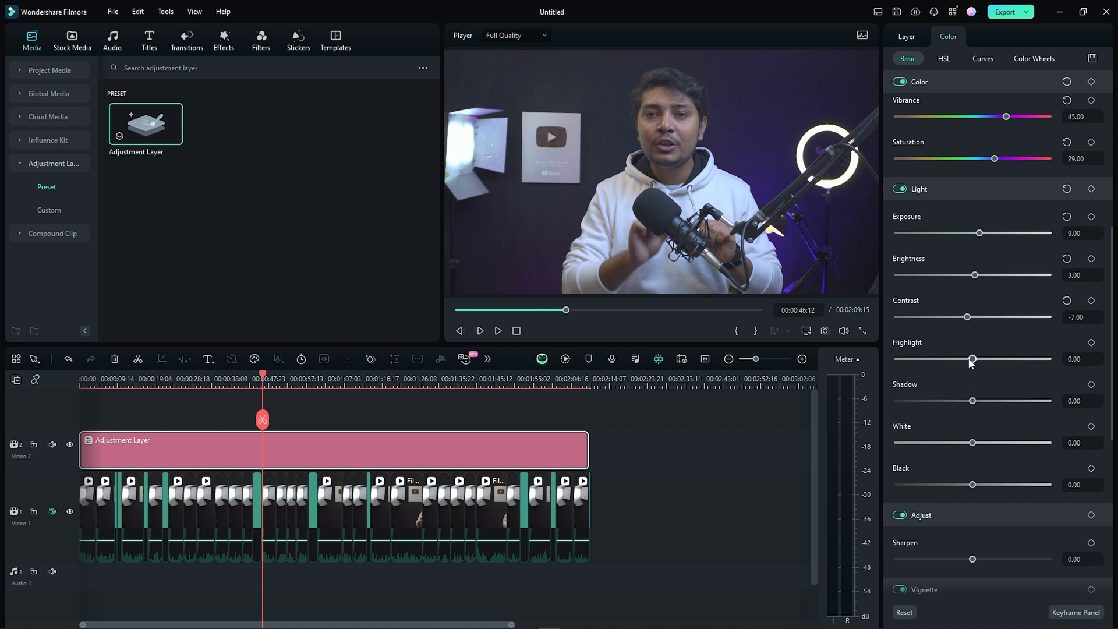
drag(973, 359, 1057, 356)
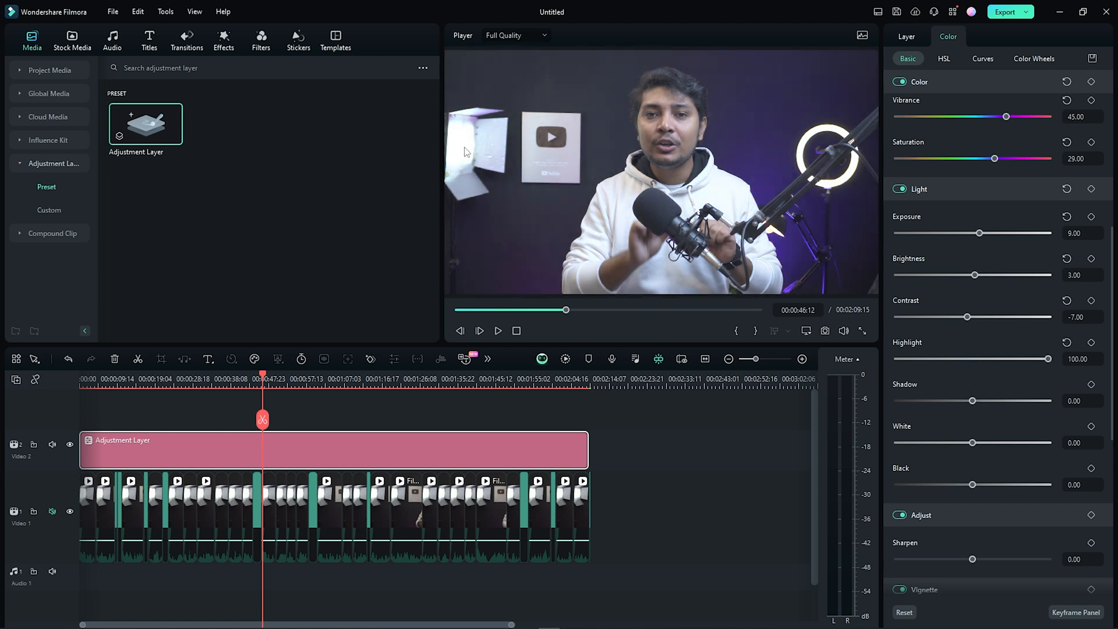
drag(1048, 359, 969, 360)
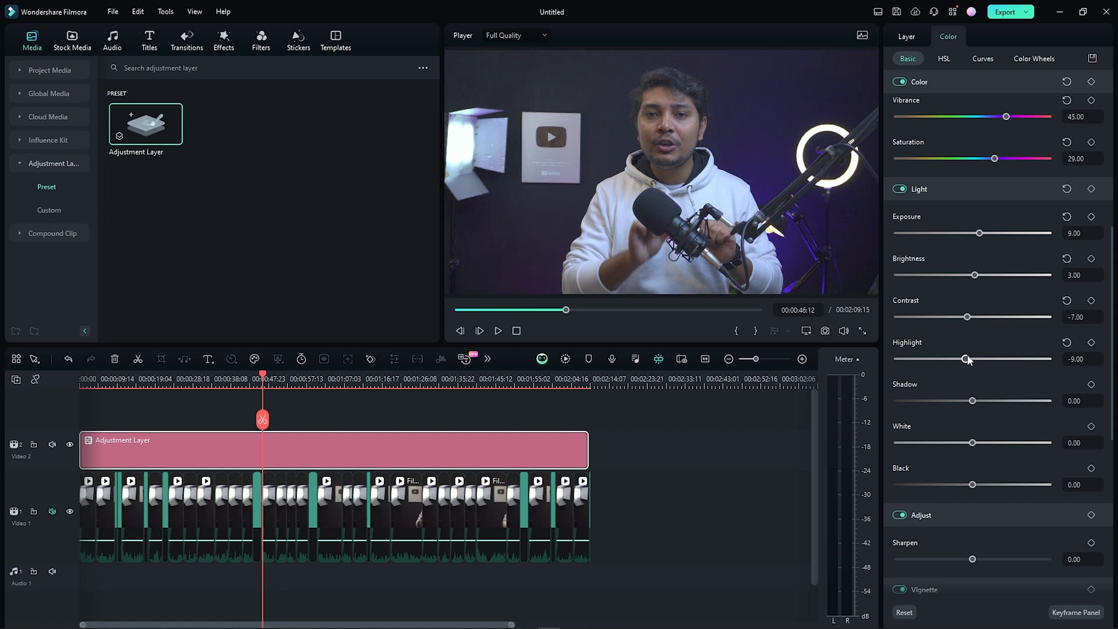
scroll(988, 378, down, 1)
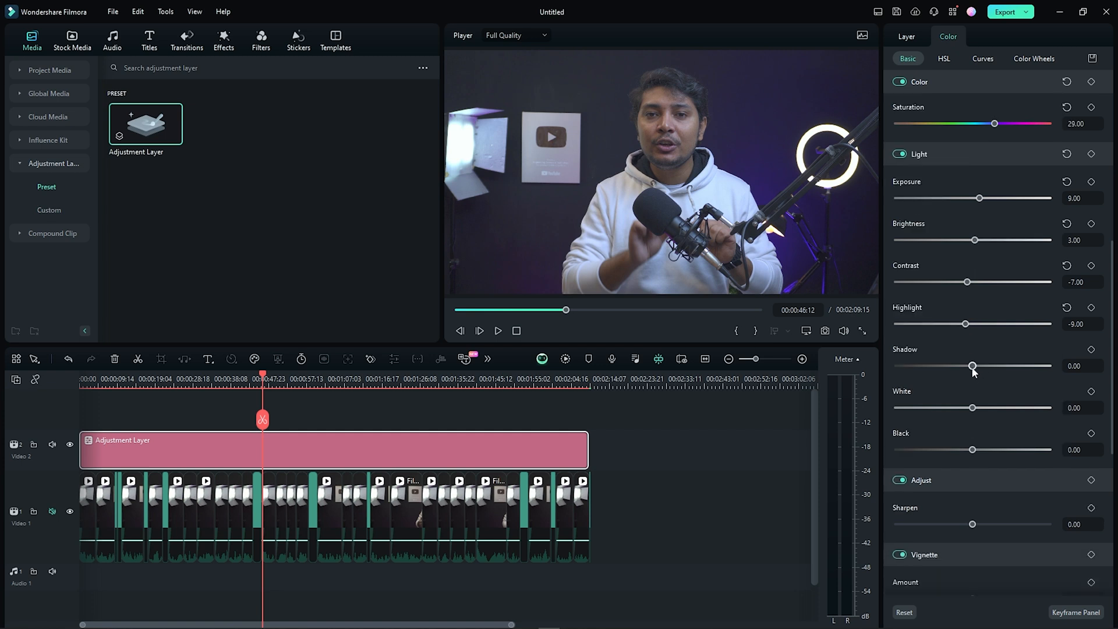
- Set shadows to -33, whites to 9 and blacks to -31
mouse_move(973, 366)
mouse_down()
mouse_move(915, 366)
mouse_move(1008, 365)
mouse_move(941, 366)
mouse_move(971, 367)
mouse_move(960, 367)
mouse_up()
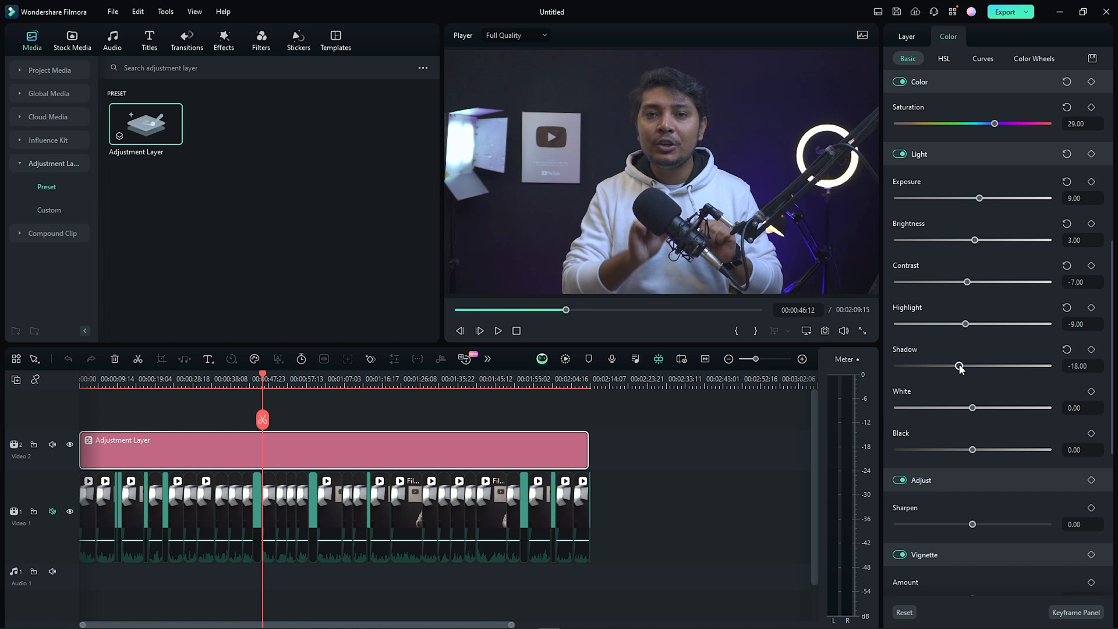
scroll(970, 373, down, 1)
drag(973, 373, 991, 373)
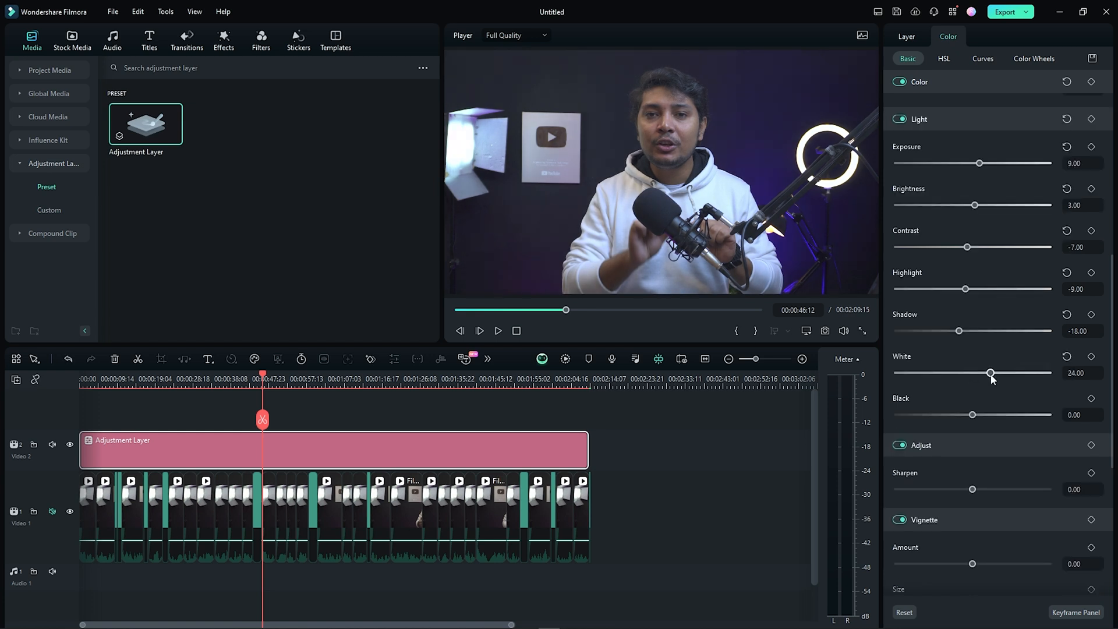
mouse_move(991, 372)
mouse_down()
mouse_move(938, 373)
mouse_move(982, 375)
mouse_up()
drag(975, 416, 952, 415)
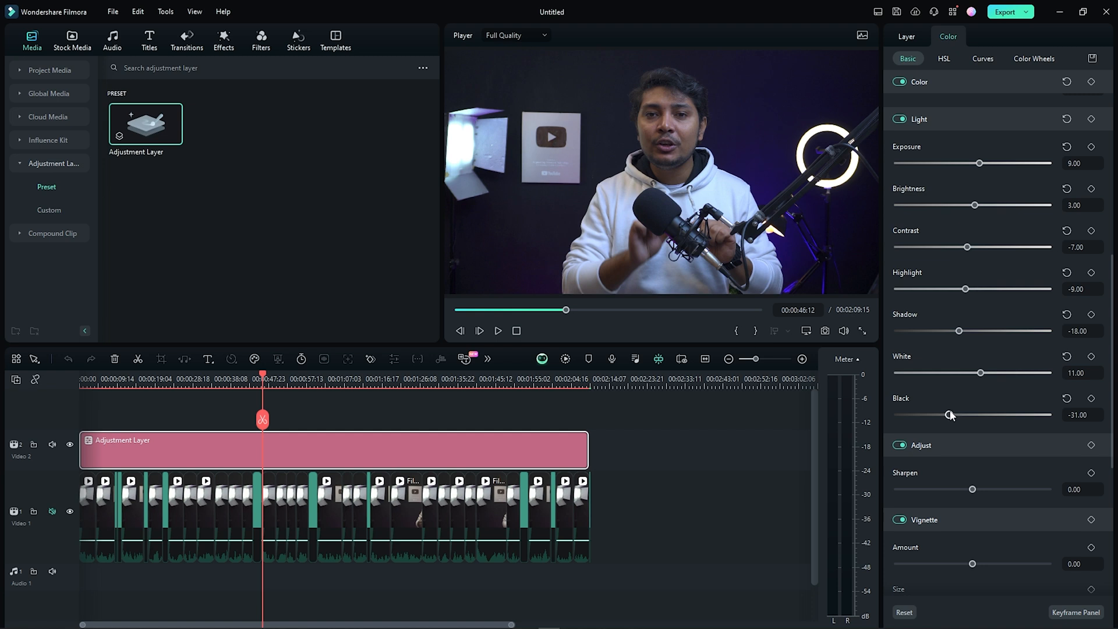
mouse_move(980, 374)
mouse_down()
mouse_move(991, 374)
mouse_move(980, 374)
mouse_up()
drag(958, 330, 947, 331)
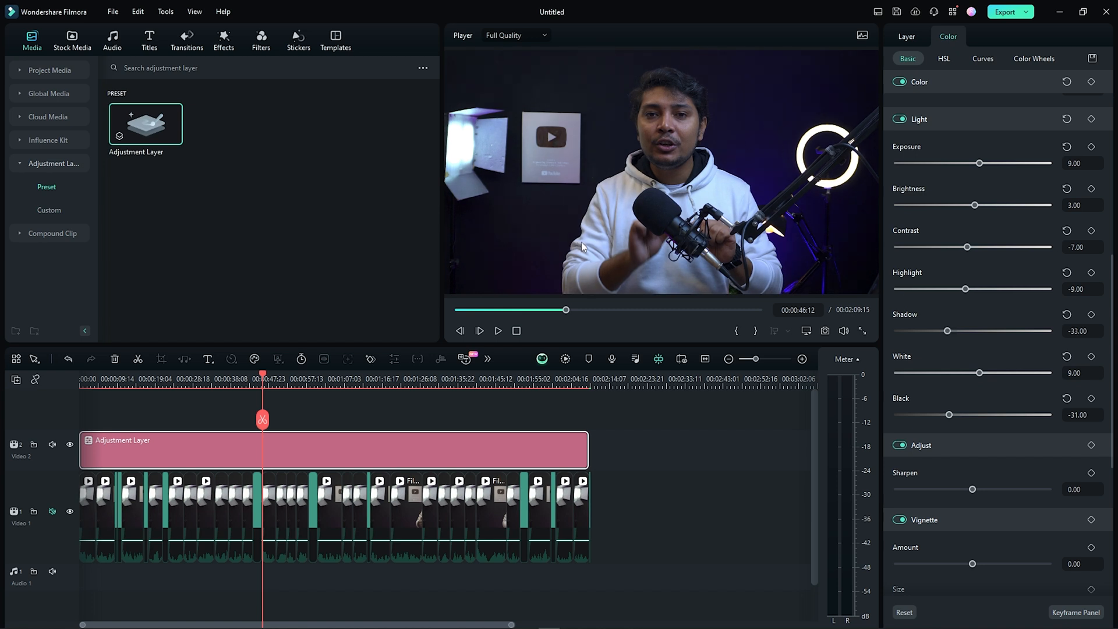
scroll(955, 421, down, 3)
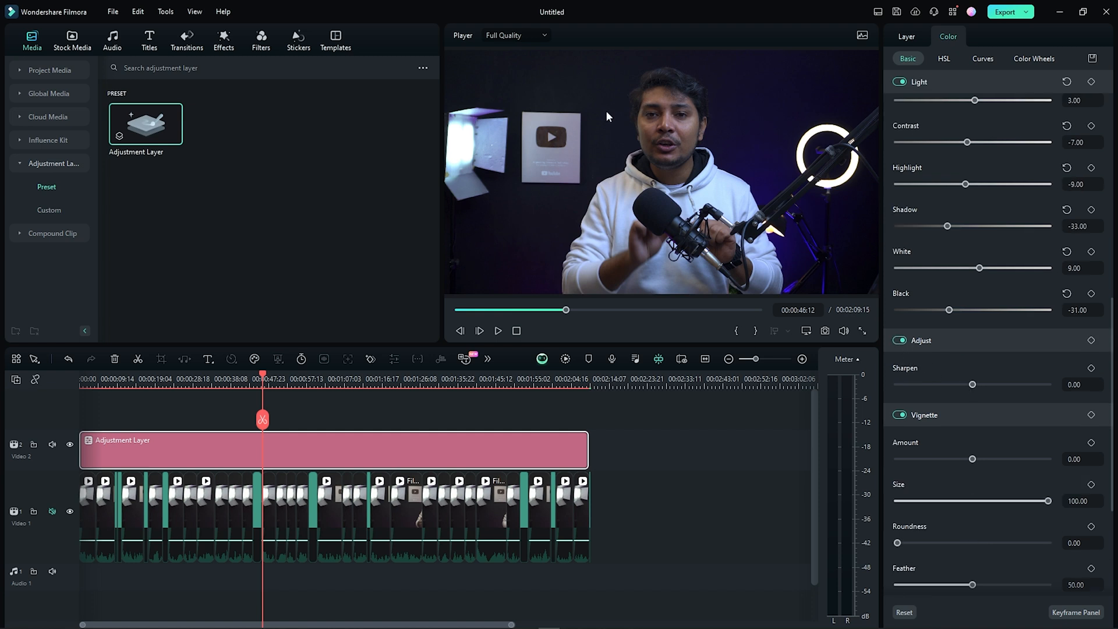
- Sweep the Sharpen slider and leave it at -4, enlarging the video preview above the timeline
drag(972, 385, 879, 382)
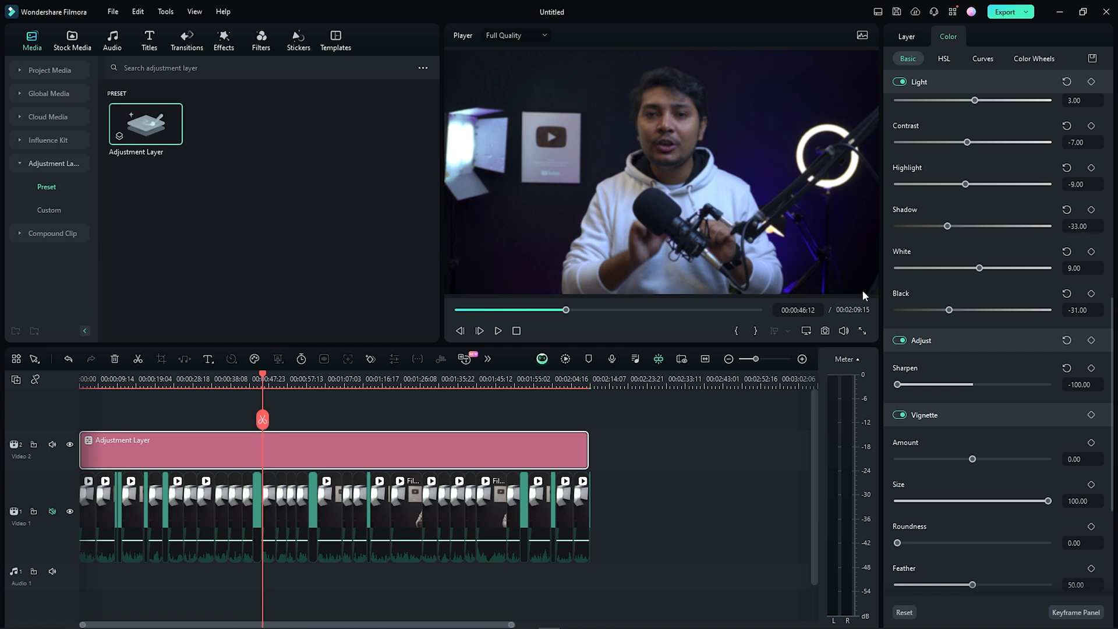
drag(897, 384, 952, 384)
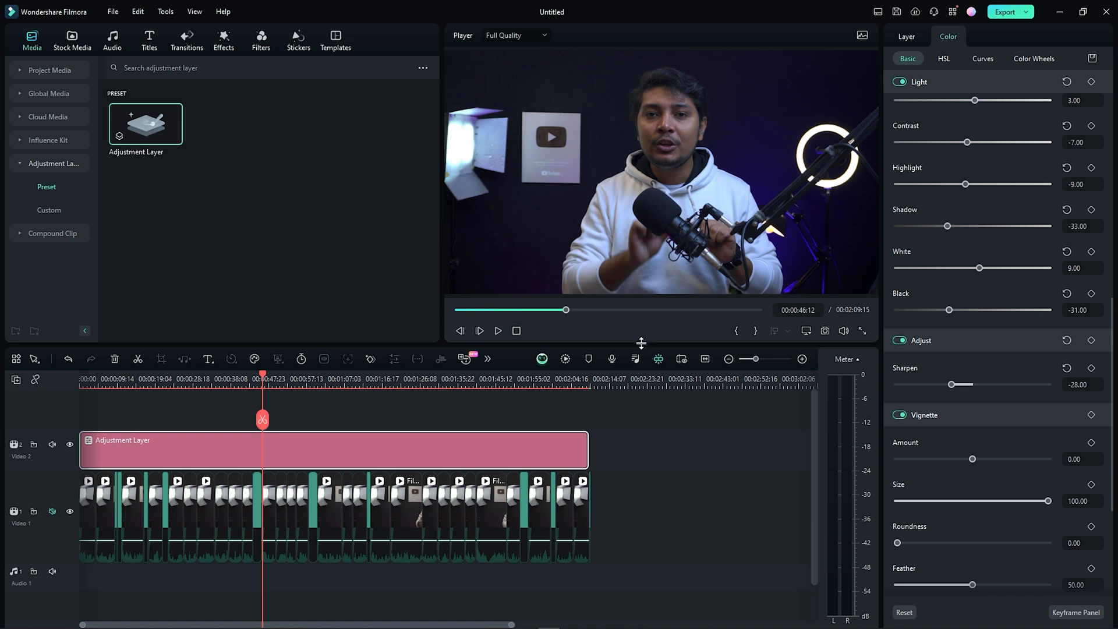
drag(642, 344, 634, 393)
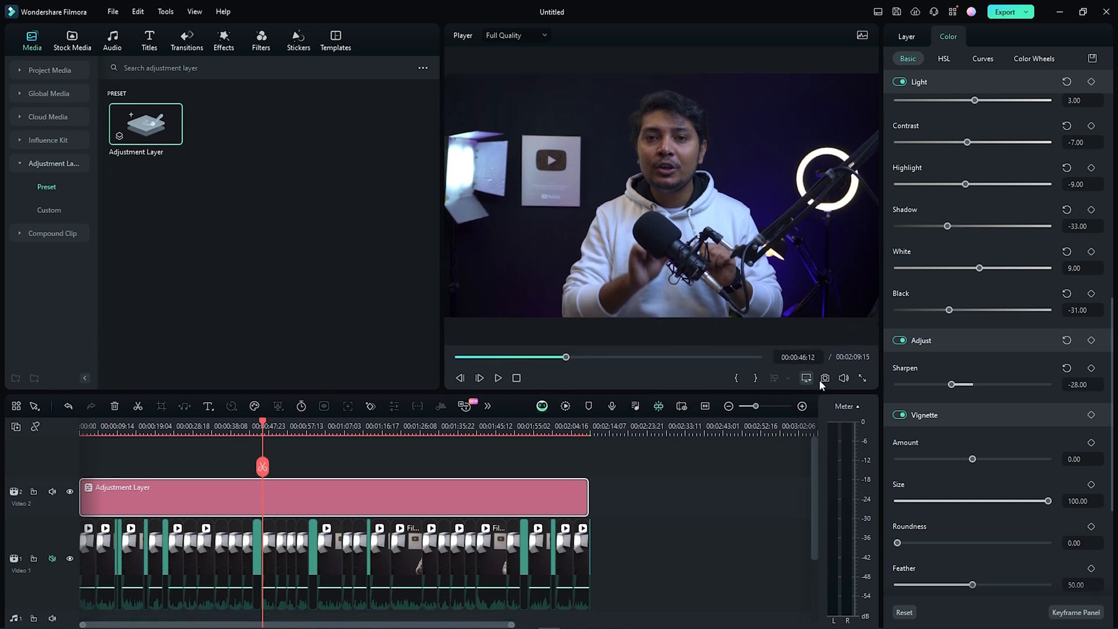
drag(952, 384, 1082, 387)
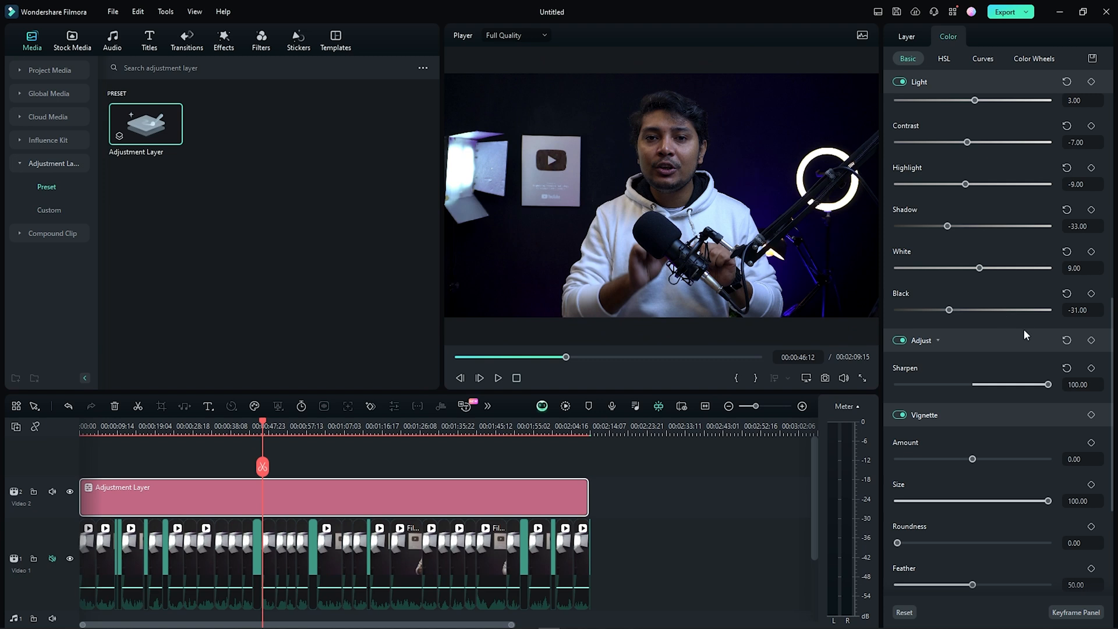
drag(1012, 385, 970, 385)
- Set the vignette amount to -100, toggling the vignette off and back on to compare
scroll(961, 383, down, 3)
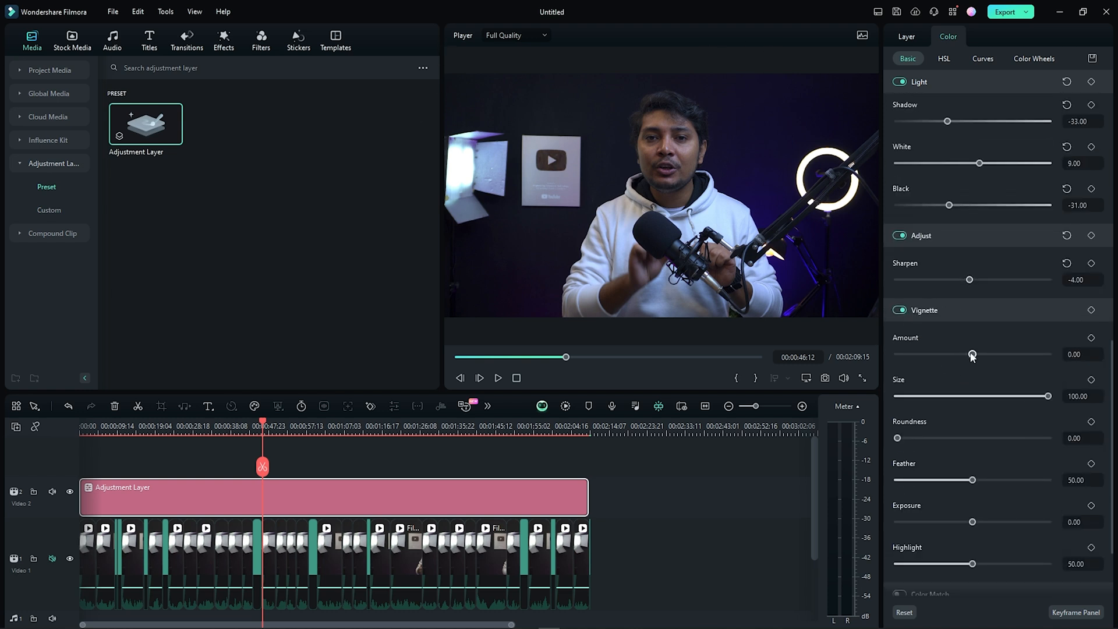
drag(972, 354, 1041, 354)
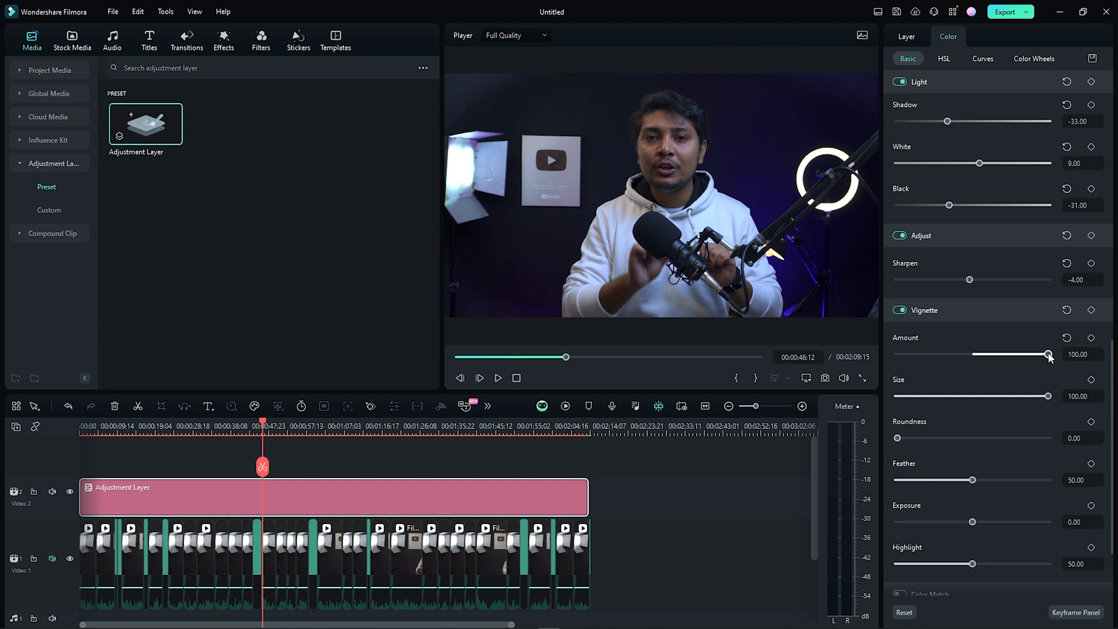
drag(1048, 355, 754, 347)
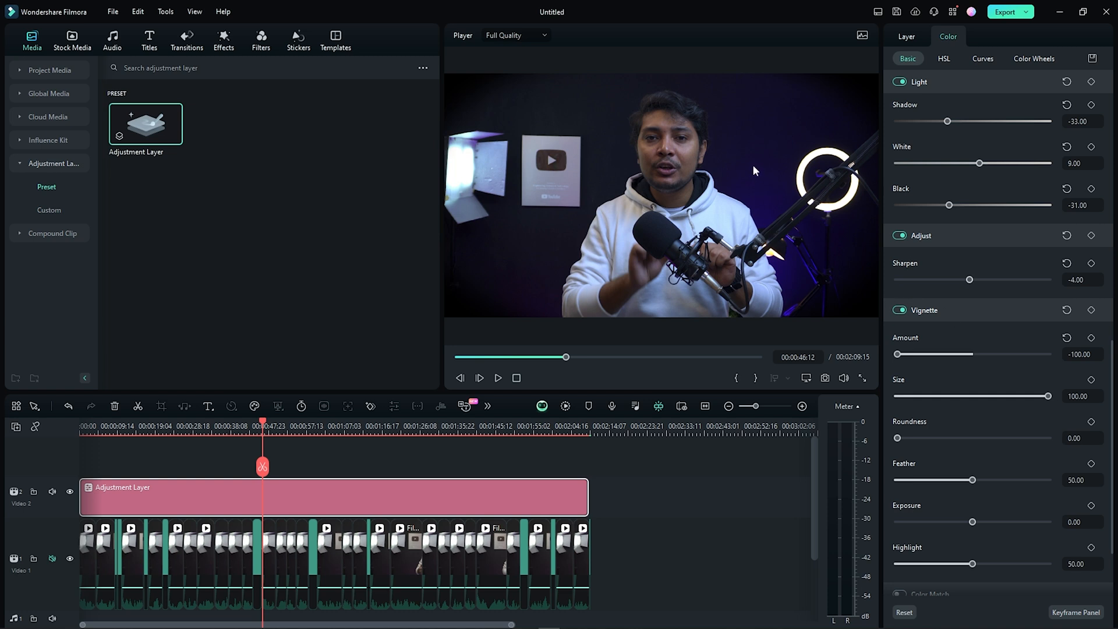
scroll(1002, 396, down, 2)
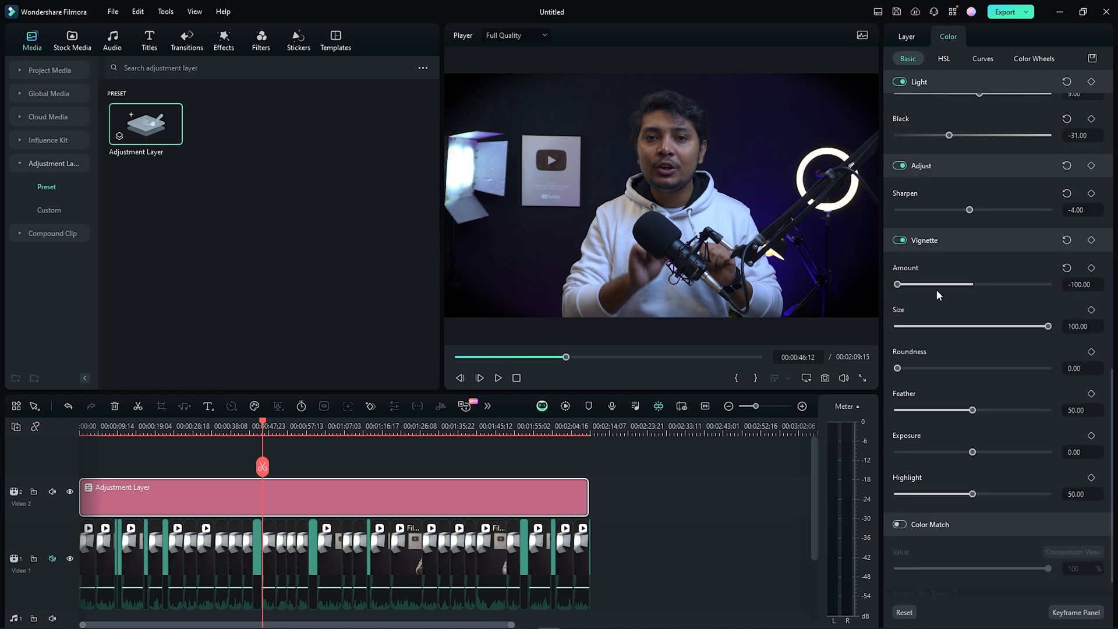
click(1066, 268)
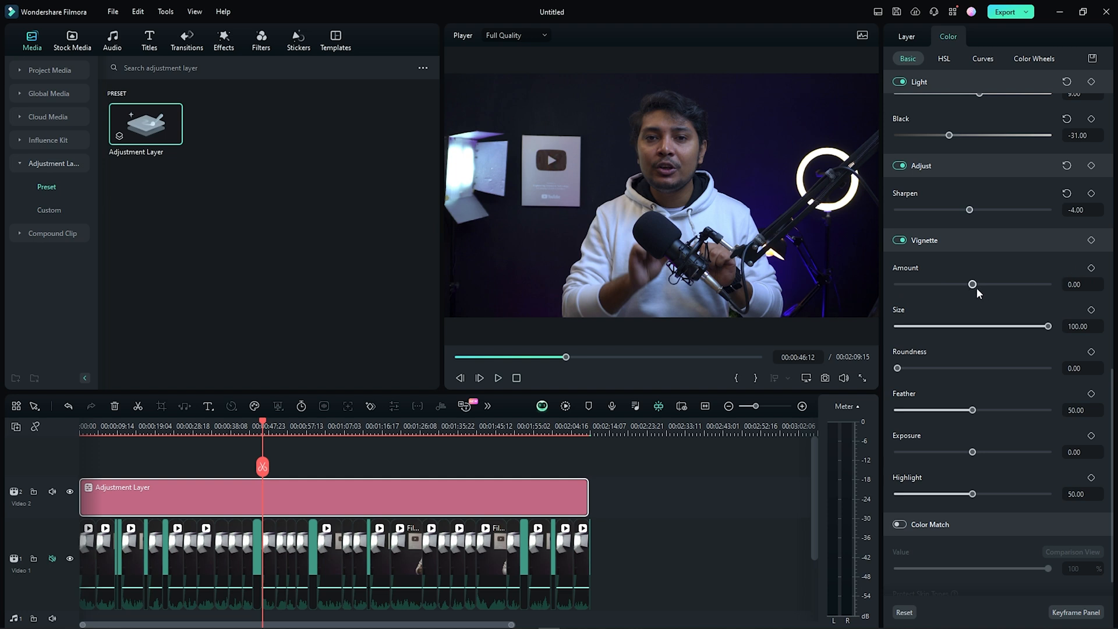
drag(973, 284, 896, 280)
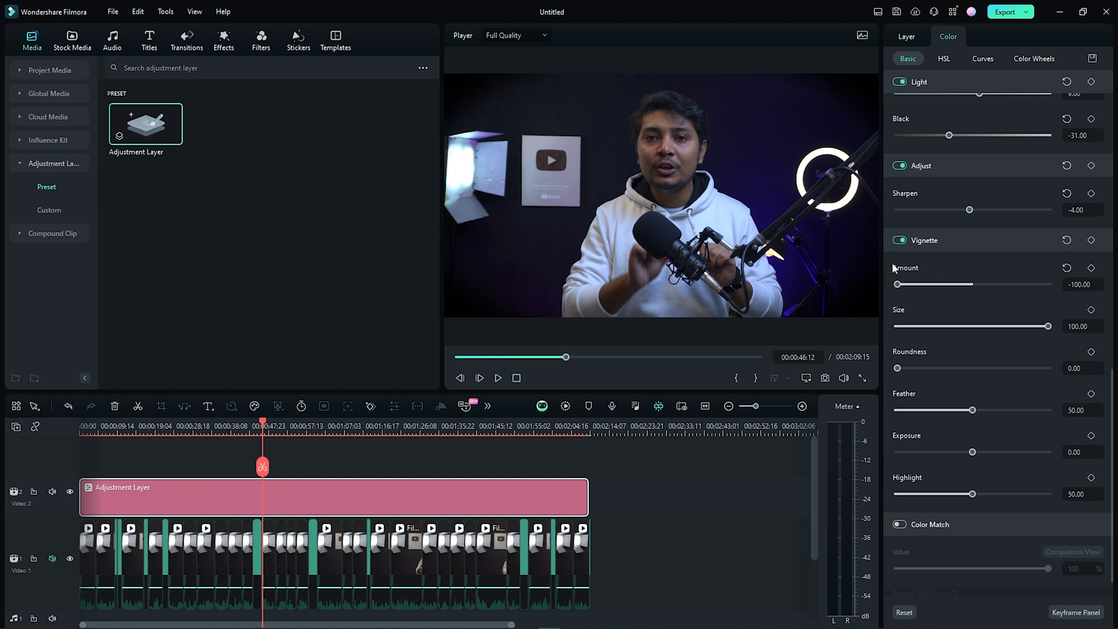
click(897, 240)
click(897, 240)
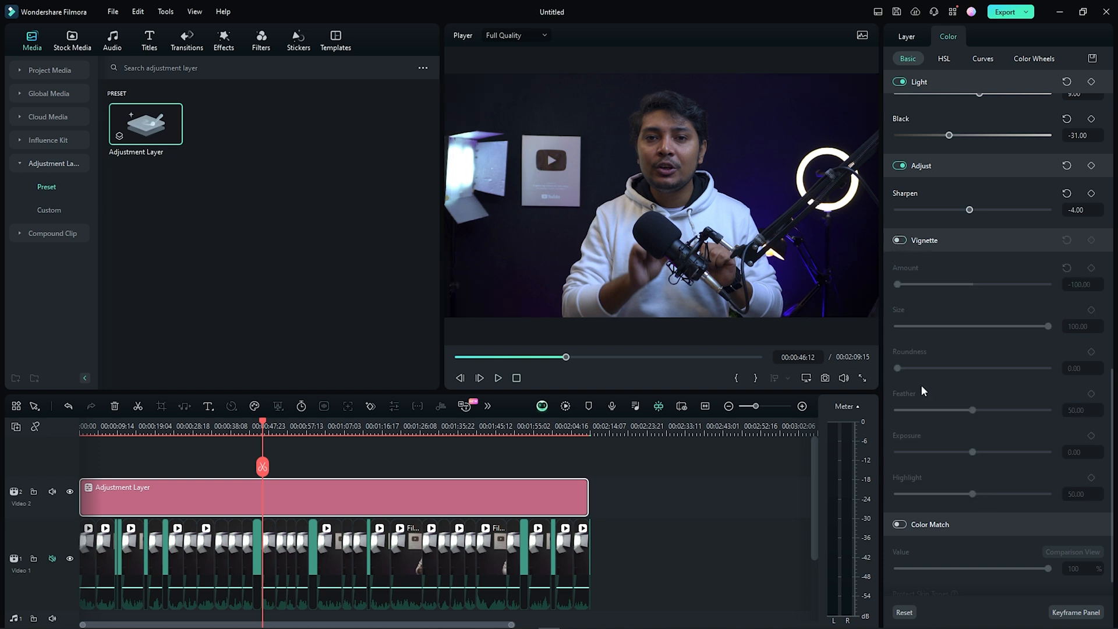
click(904, 241)
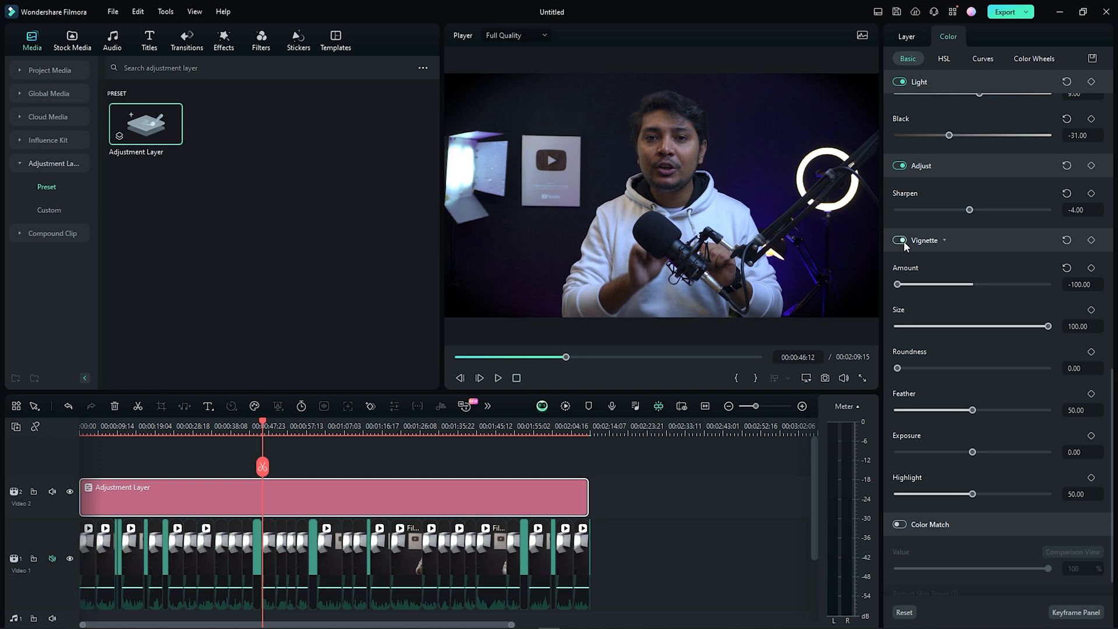
- Raise the vignette exposure to 26, slightly nudge feather and highlight, then switch to HSL
scroll(918, 297, down, 1)
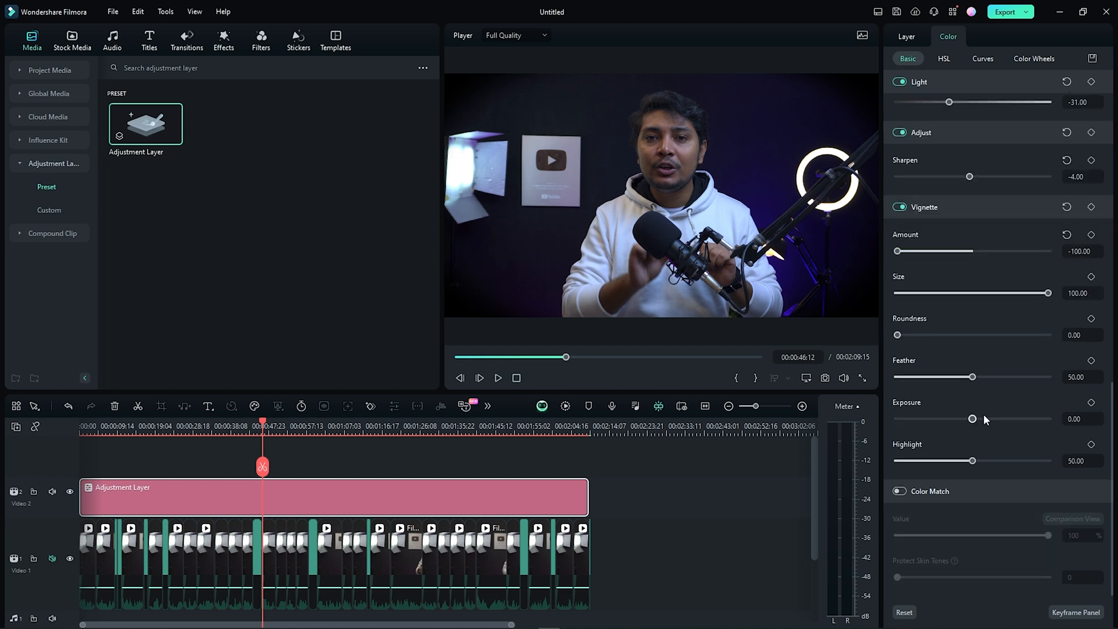
mouse_move(972, 419)
mouse_down()
mouse_move(1013, 420)
mouse_move(993, 420)
mouse_up()
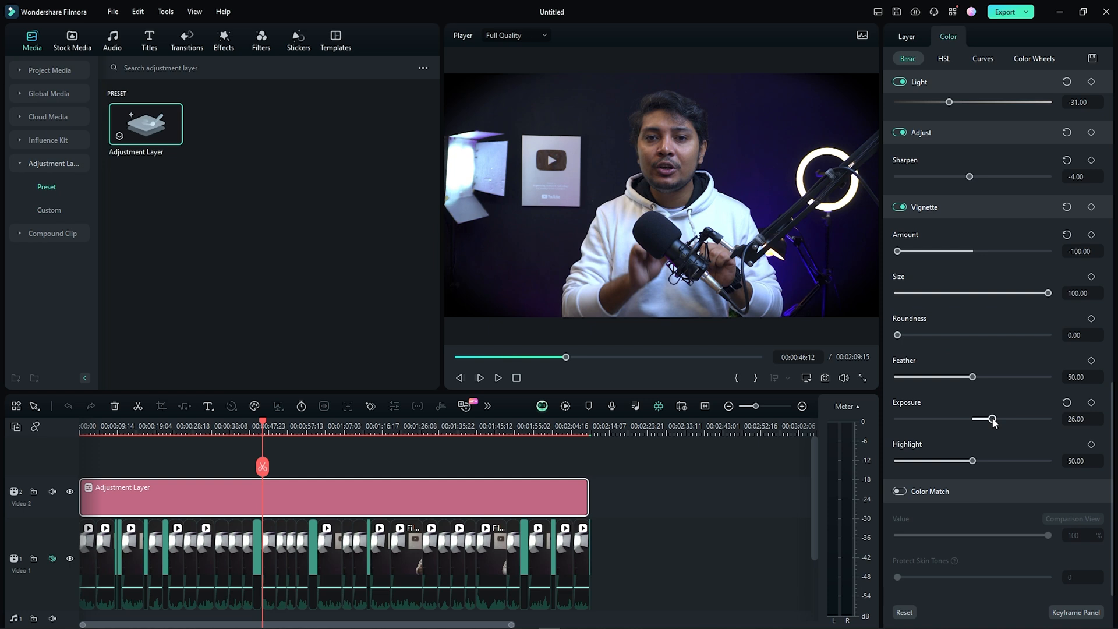
drag(973, 377, 977, 376)
mouse_move(972, 462)
mouse_down()
mouse_move(991, 463)
mouse_move(977, 463)
mouse_up()
scroll(964, 500, up, 10)
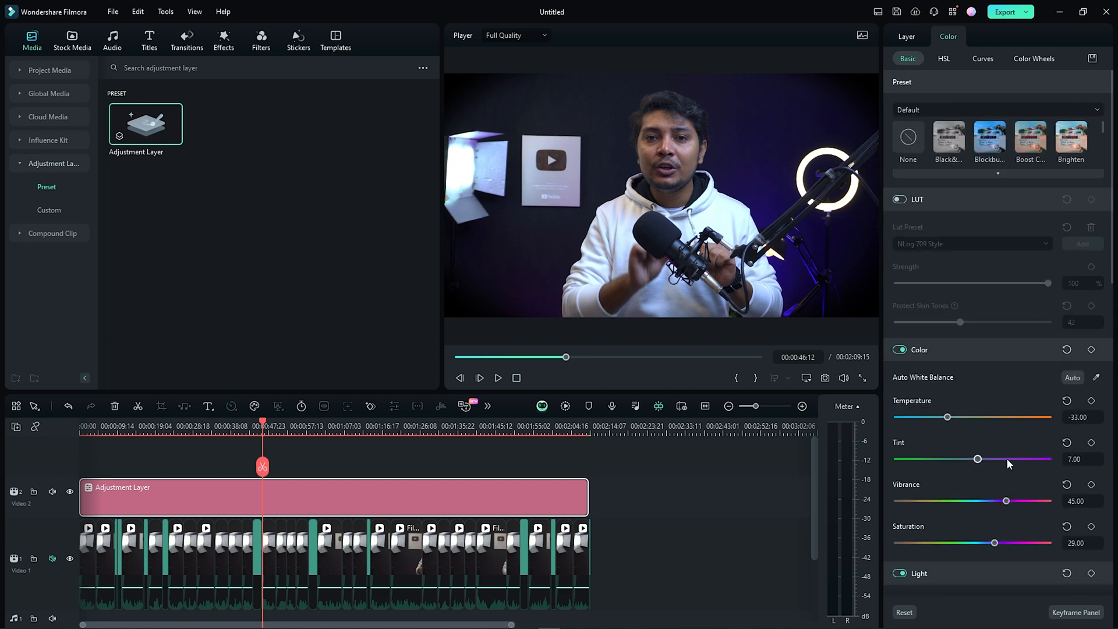
click(945, 60)
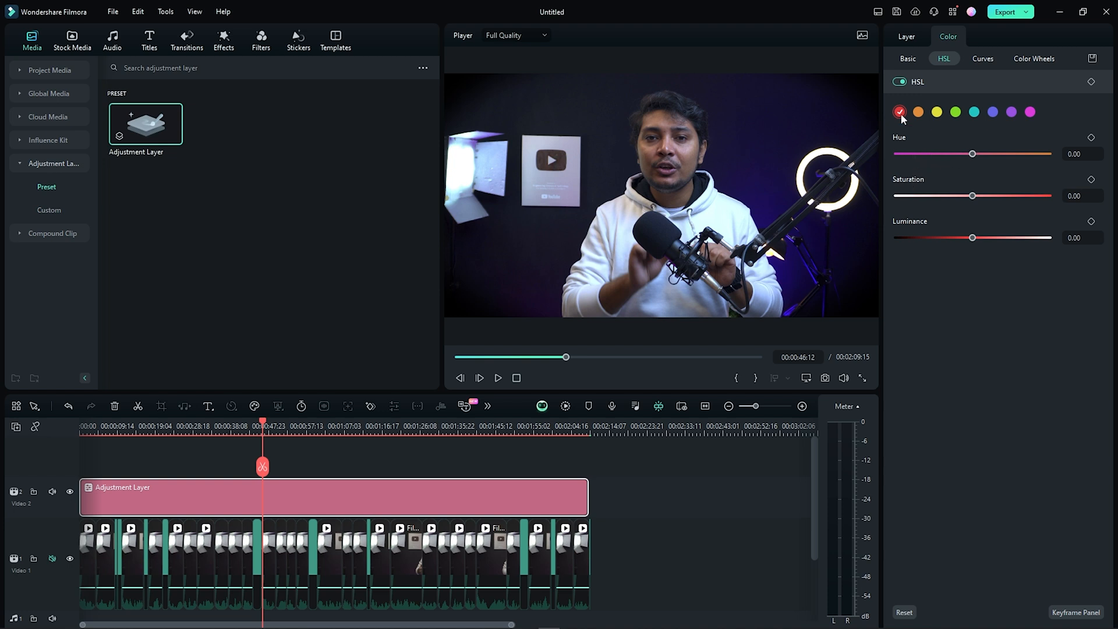
- Shift the reds to hue -28, saturation 100 and luminance 3, then go to Curves
drag(973, 155, 945, 156)
mouse_move(971, 197)
mouse_down()
mouse_move(1063, 198)
mouse_move(965, 196)
mouse_up()
drag(945, 156, 952, 154)
drag(972, 237, 973, 239)
click(984, 59)
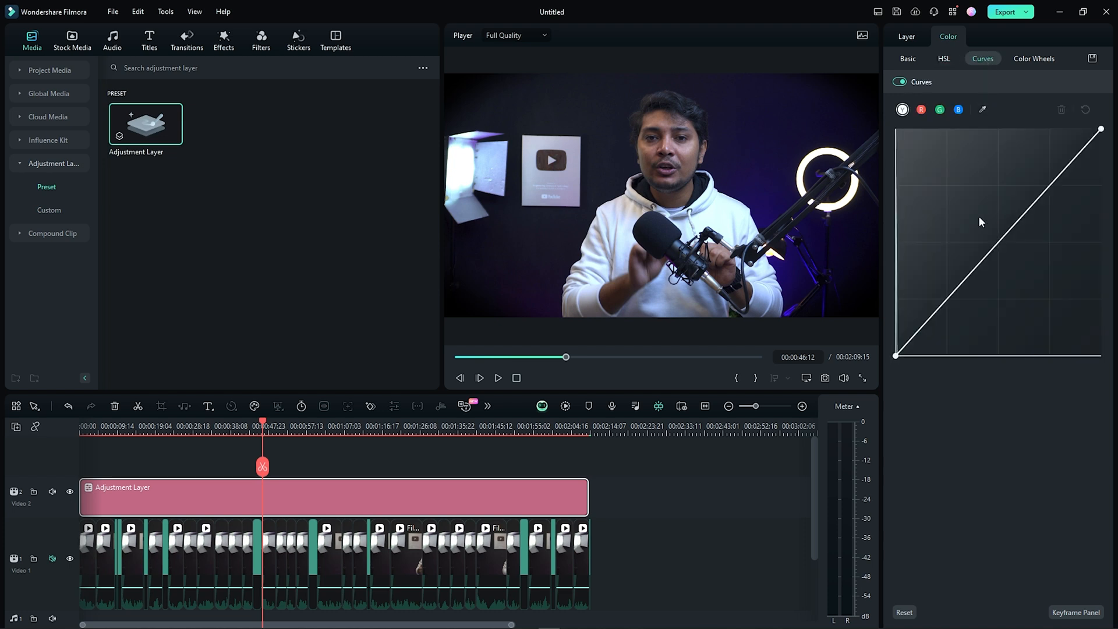
- Add a curve point from a colour sampled in the preview, nudge it, then delete it
click(984, 110)
click(757, 156)
drag(912, 342, 916, 346)
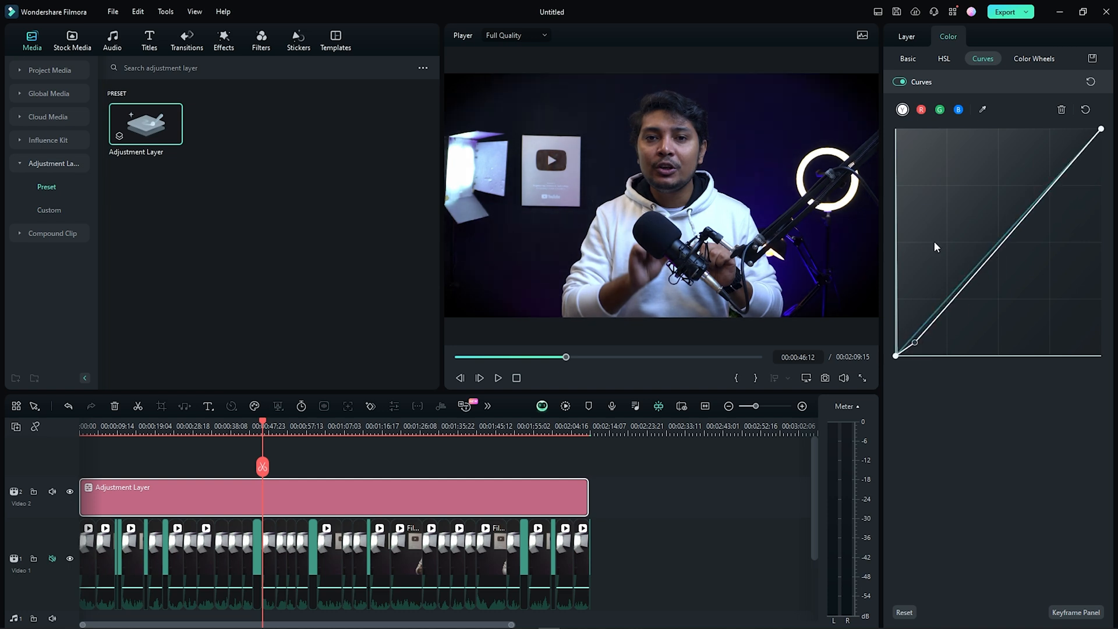
key(Delete)
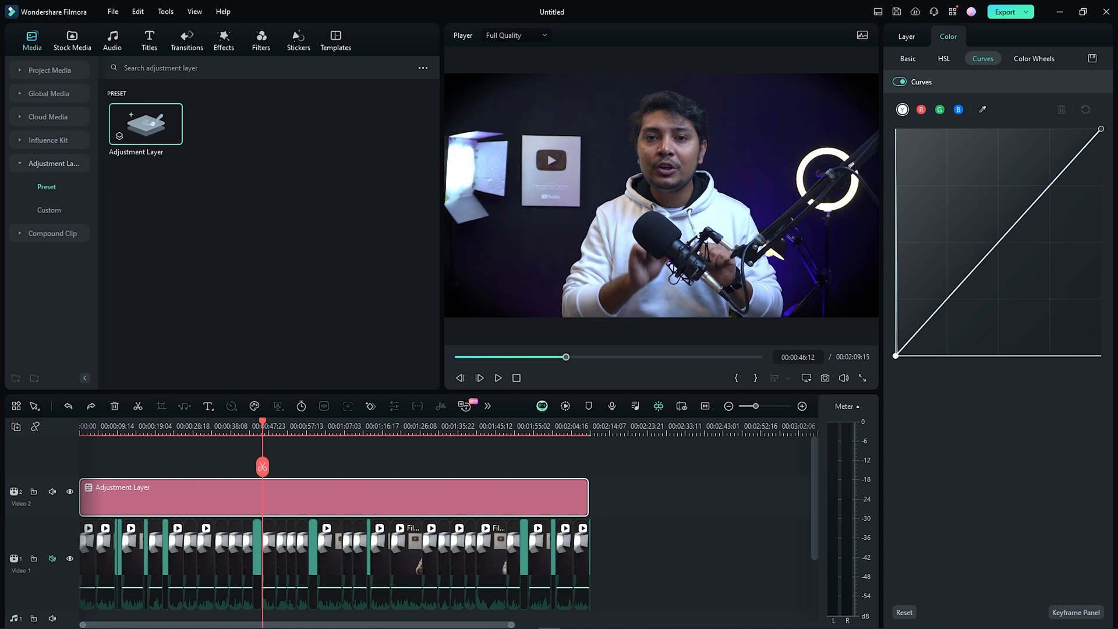
- Add and adjust shadow, midtone and highlight curve points, then reset the curve to straight
click(999, 241)
click(945, 300)
click(1052, 185)
drag(999, 241, 993, 239)
drag(947, 301, 949, 304)
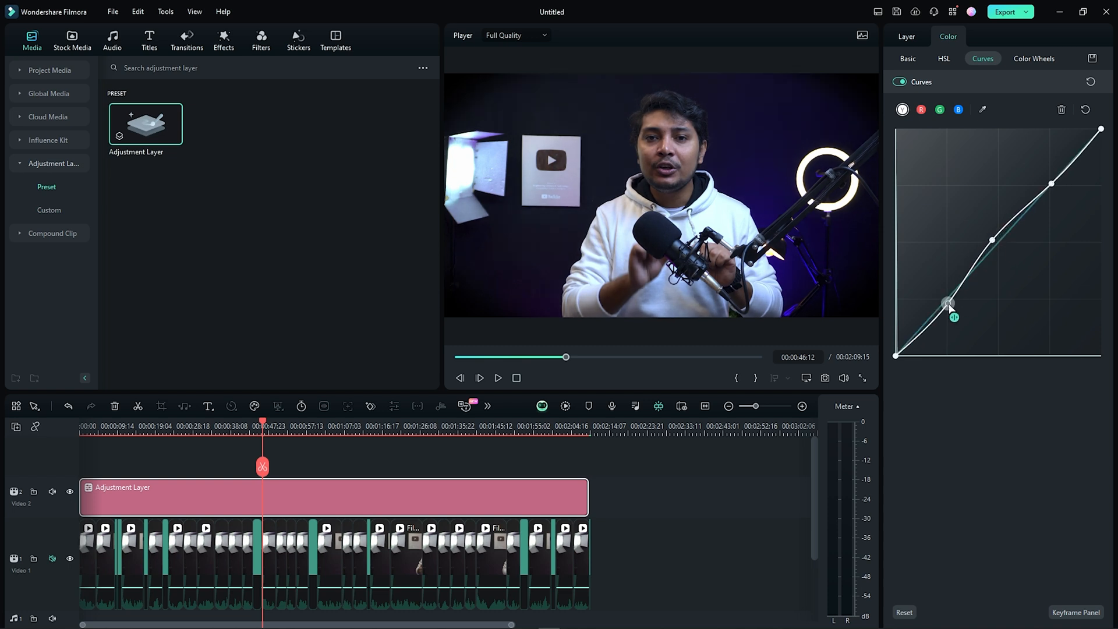
drag(1053, 188, 1050, 187)
mouse_move(1048, 187)
mouse_down()
mouse_move(997, 150)
mouse_move(1055, 194)
mouse_up()
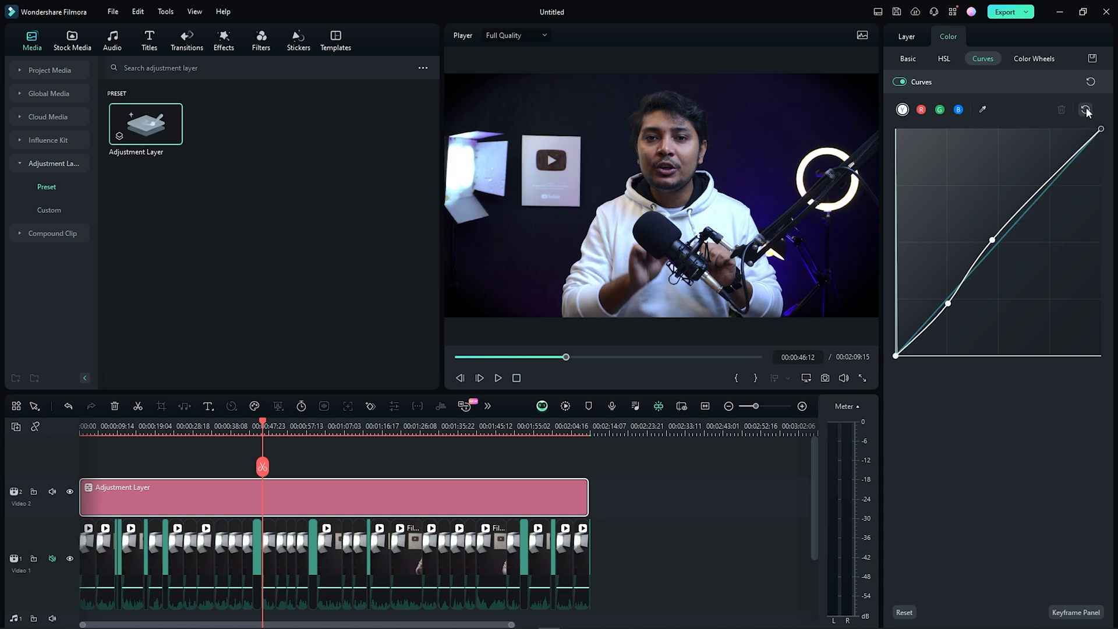
click(1086, 110)
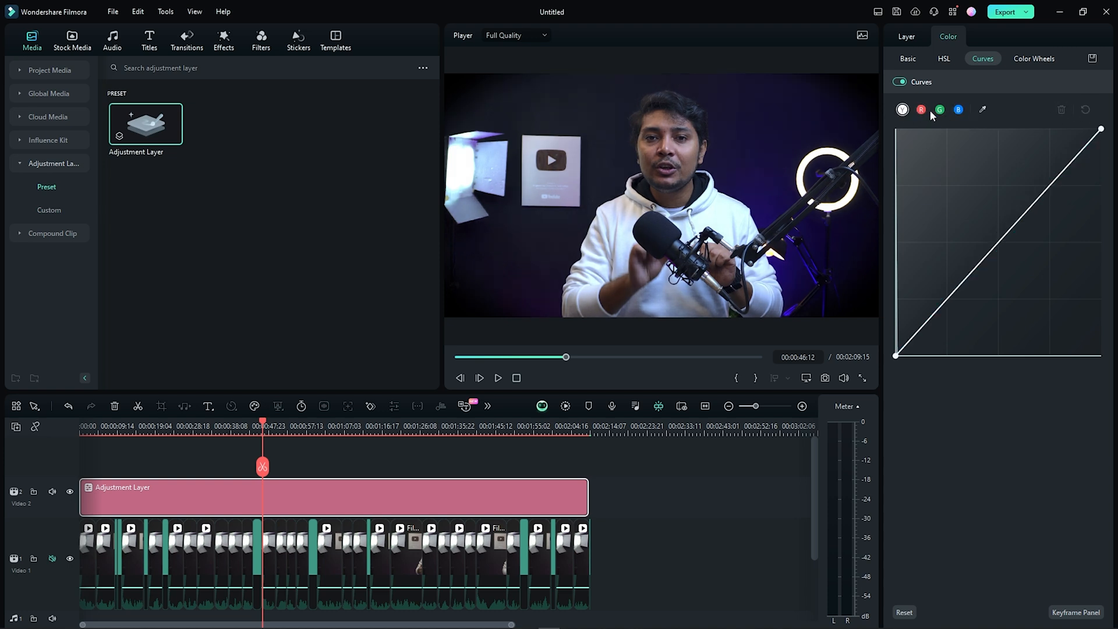
click(1037, 59)
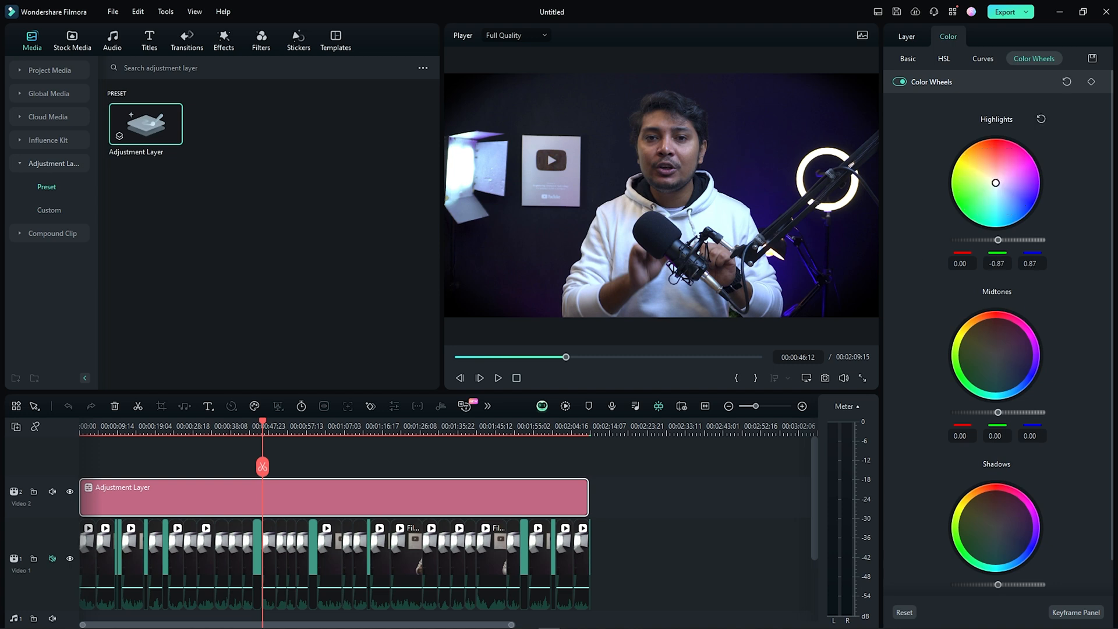
- Tint the highlights toward blue and warm the midtones slightly to 0.11/-0.01/-0.10
drag(996, 183, 1022, 200)
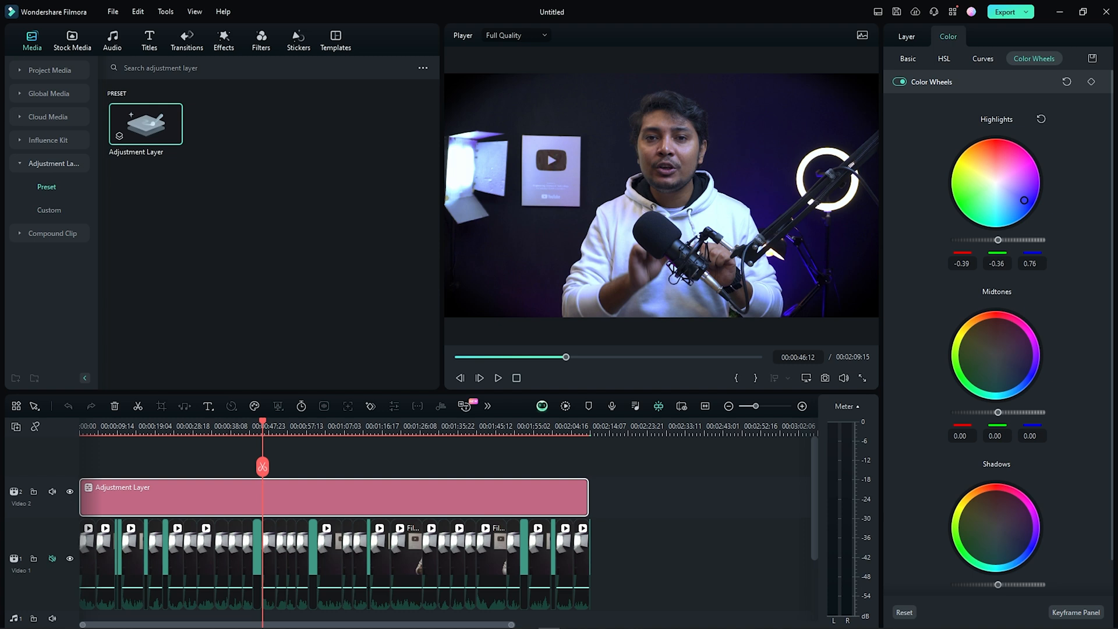
drag(1024, 200, 1024, 200)
scroll(1025, 362, down, 1)
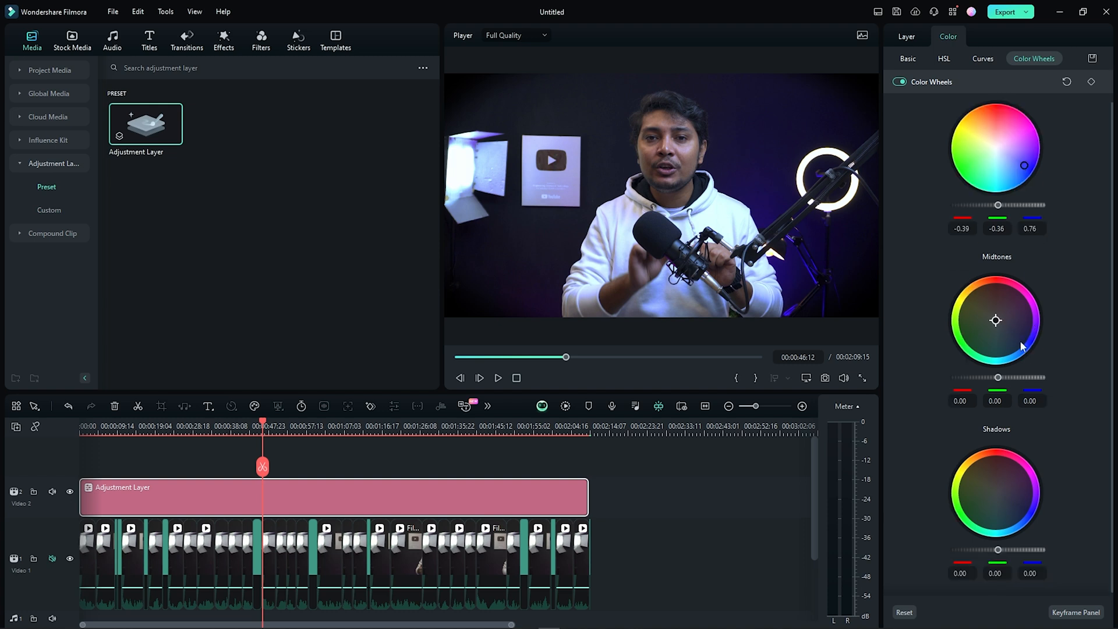
click(997, 318)
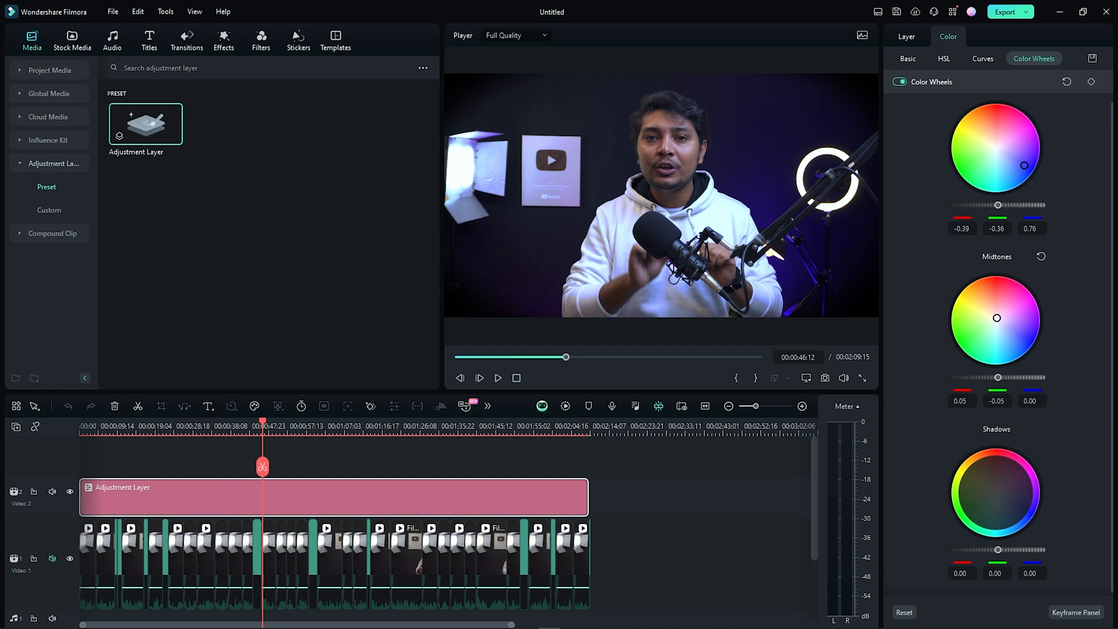
drag(997, 318, 994, 316)
- Shift the Shadows wheel slightly toward blue, settling at -0.13/-0.06/0.19
scroll(1063, 365, down, 1)
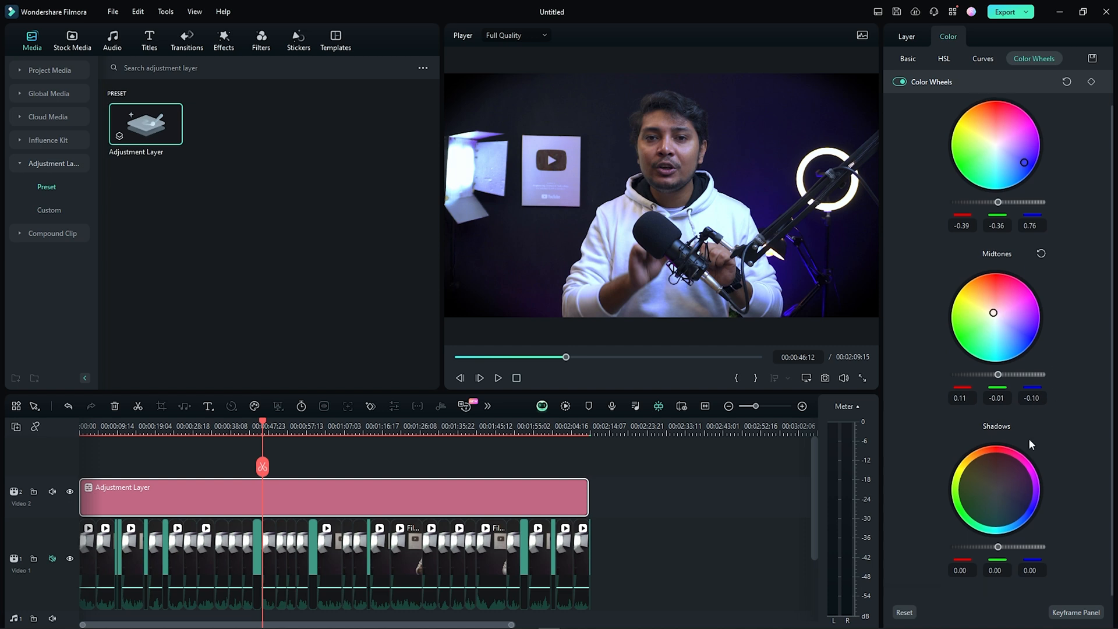
click(1004, 497)
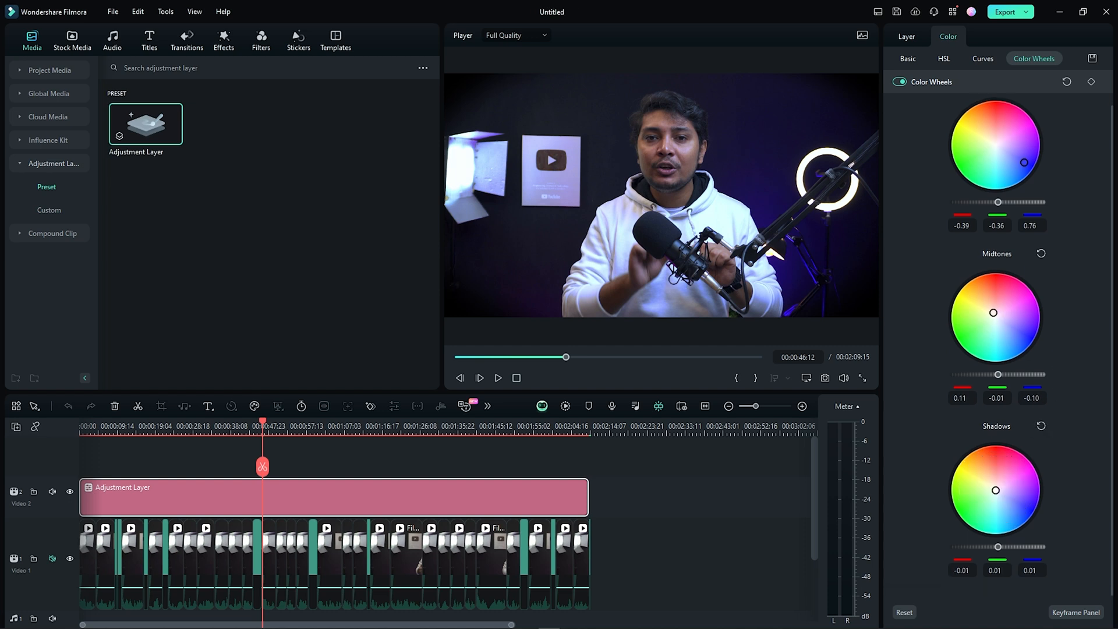
mouse_move(1004, 497)
mouse_down()
mouse_move(982, 484)
mouse_move(996, 467)
mouse_move(1029, 503)
mouse_move(1005, 496)
mouse_up()
- Hide and restore the adjustment layer on Video 2 to compare graded and ungraded footage
click(70, 492)
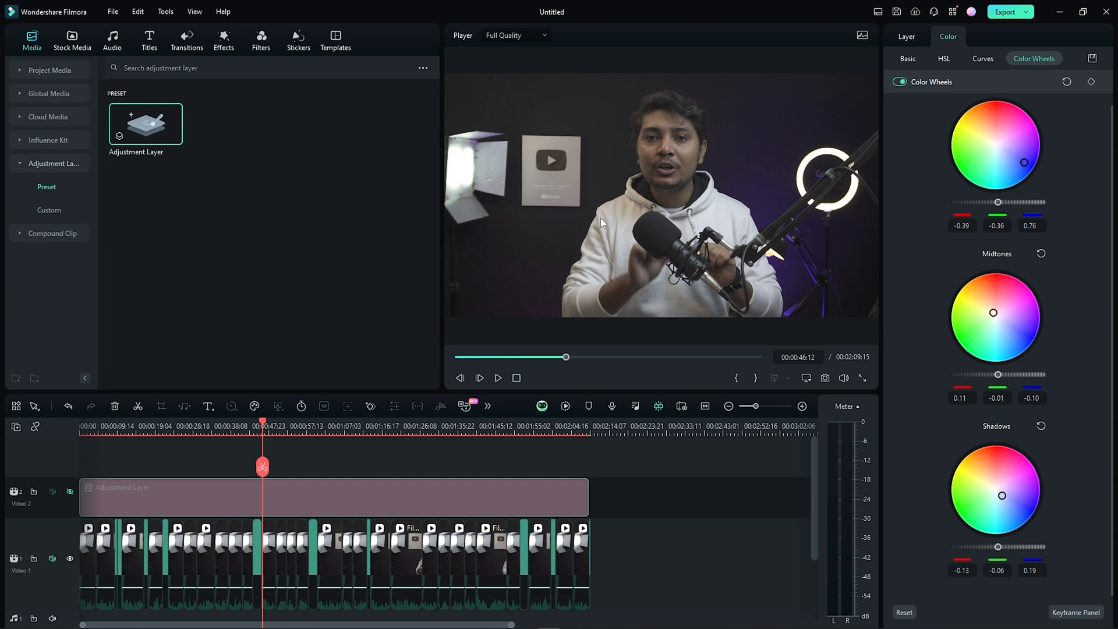
click(70, 492)
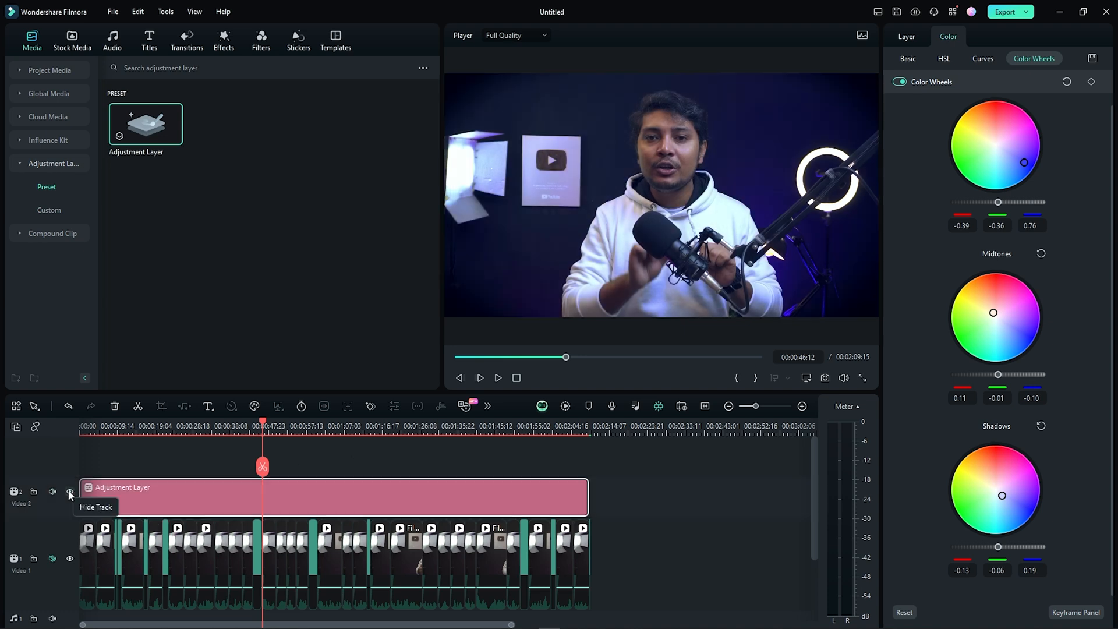
click(904, 40)
- Reselect the adjustment layer clip and unmute the Video 1 track's audio
click(609, 466)
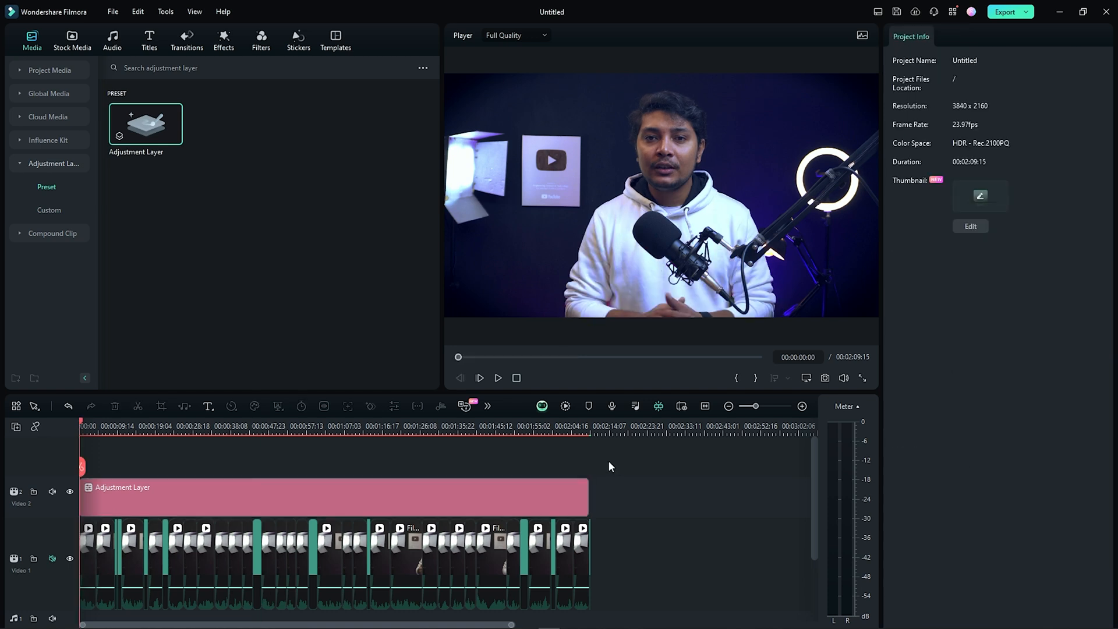
click(486, 499)
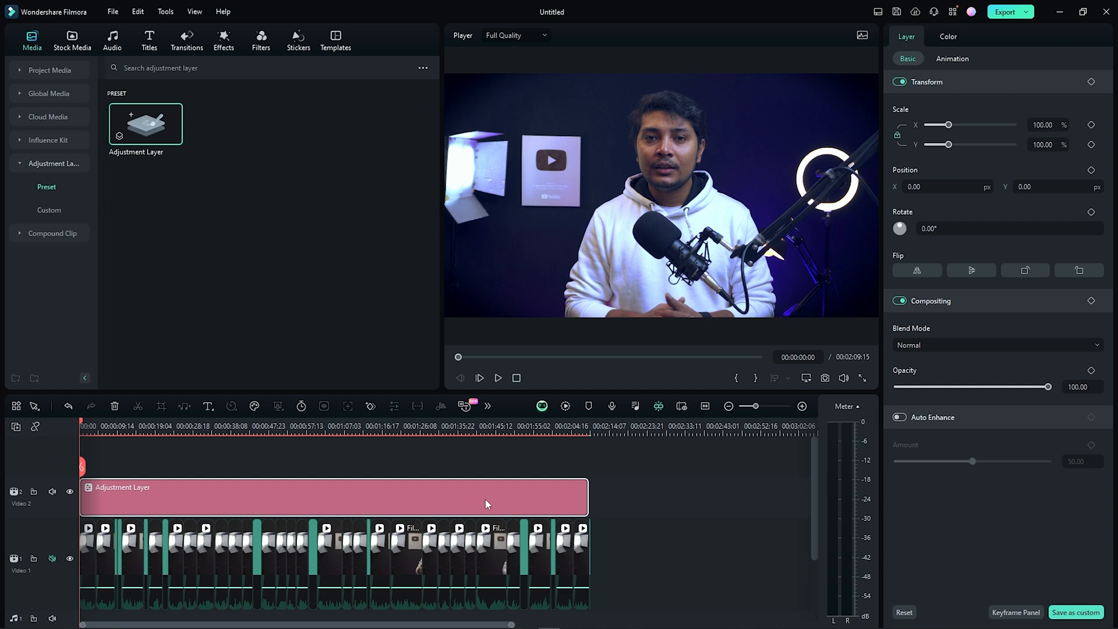
click(52, 559)
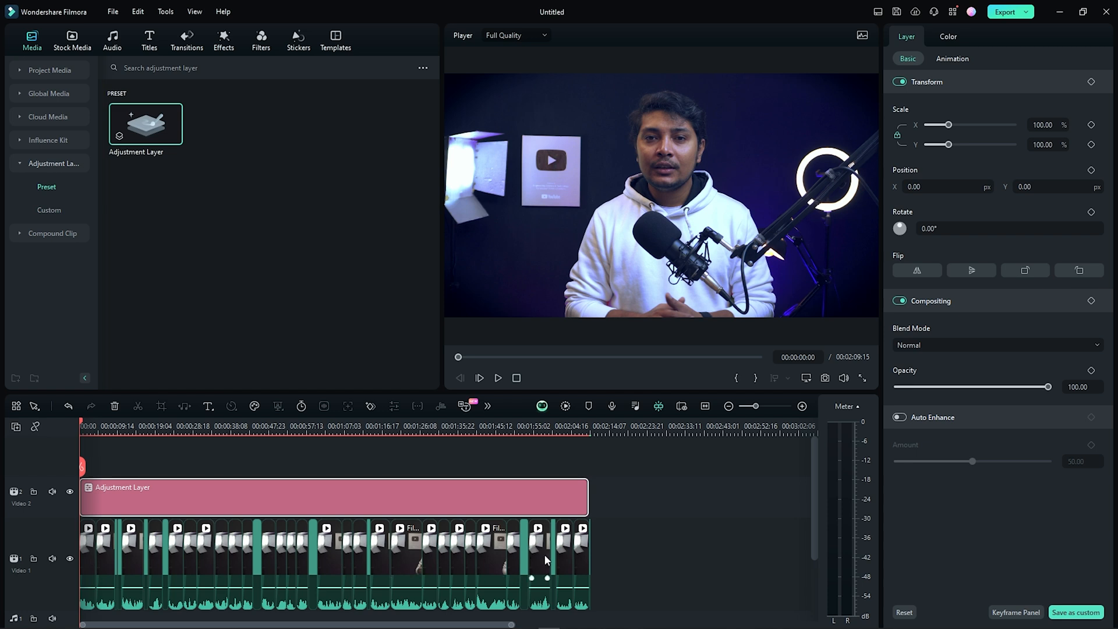
- Delete all the cut-up Video 1 clips and place the full Filmora 13 Complete Tutorial clip there
click(636, 561)
drag(622, 564, 6, 560)
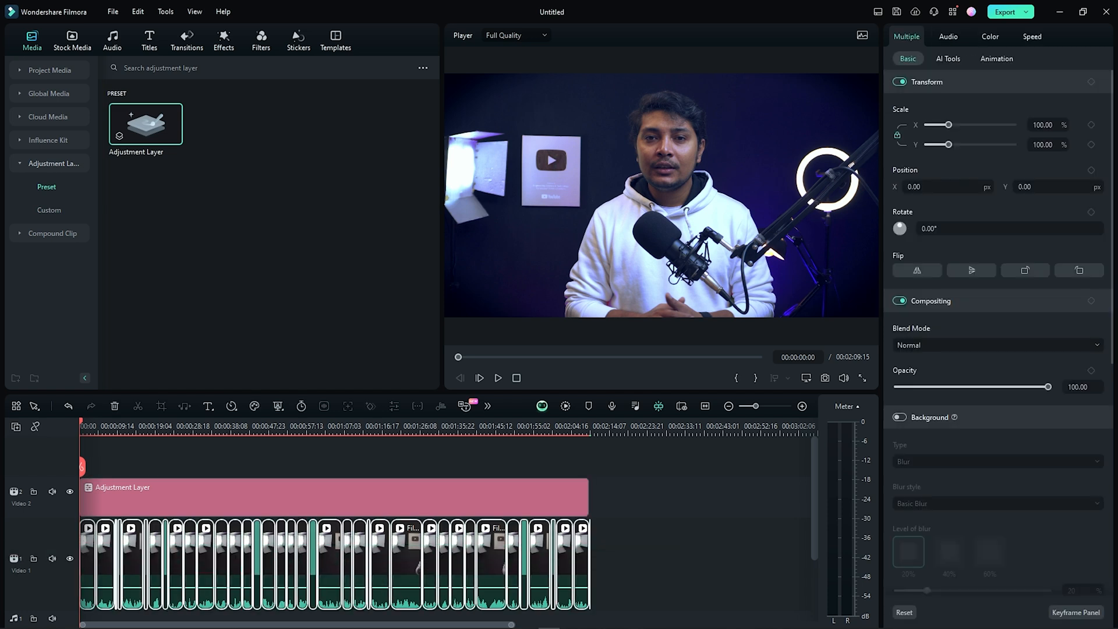
key(Delete)
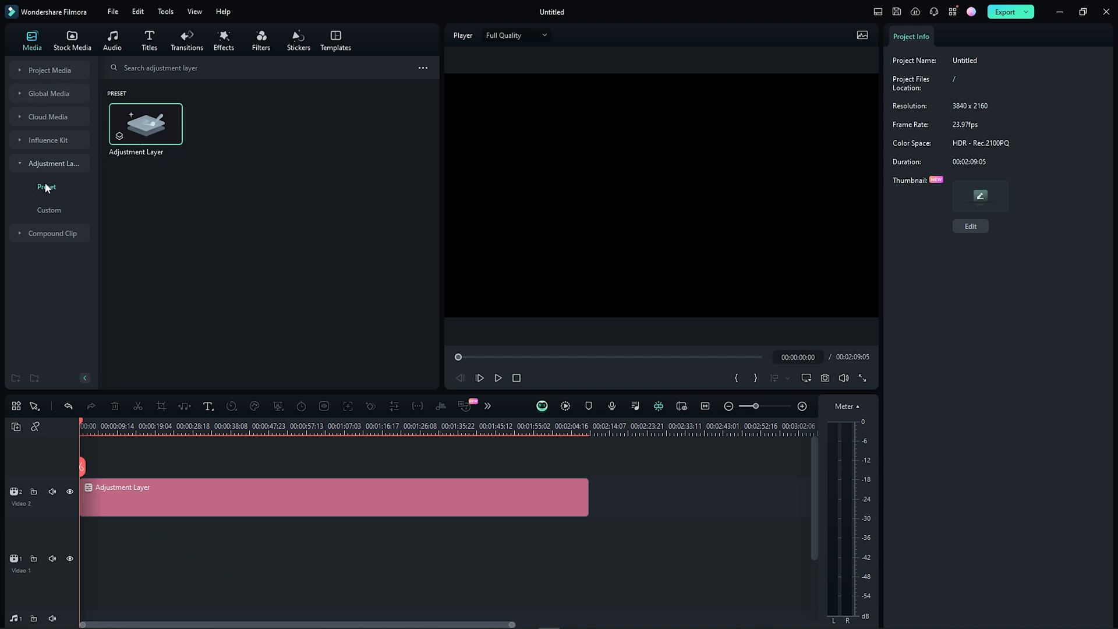
click(41, 70)
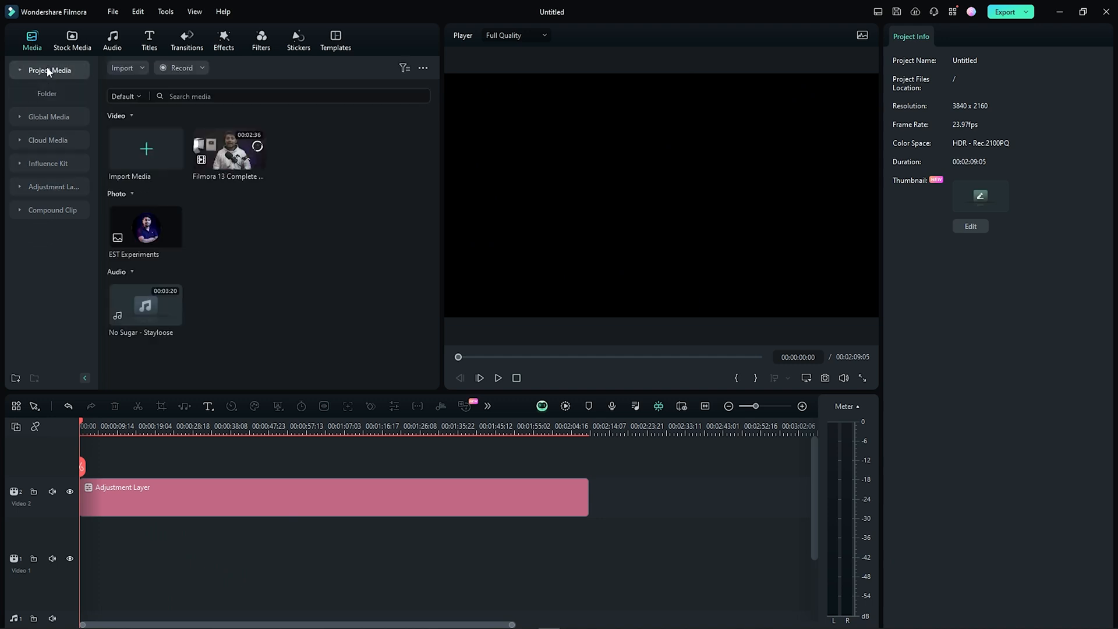
drag(230, 150, 94, 536)
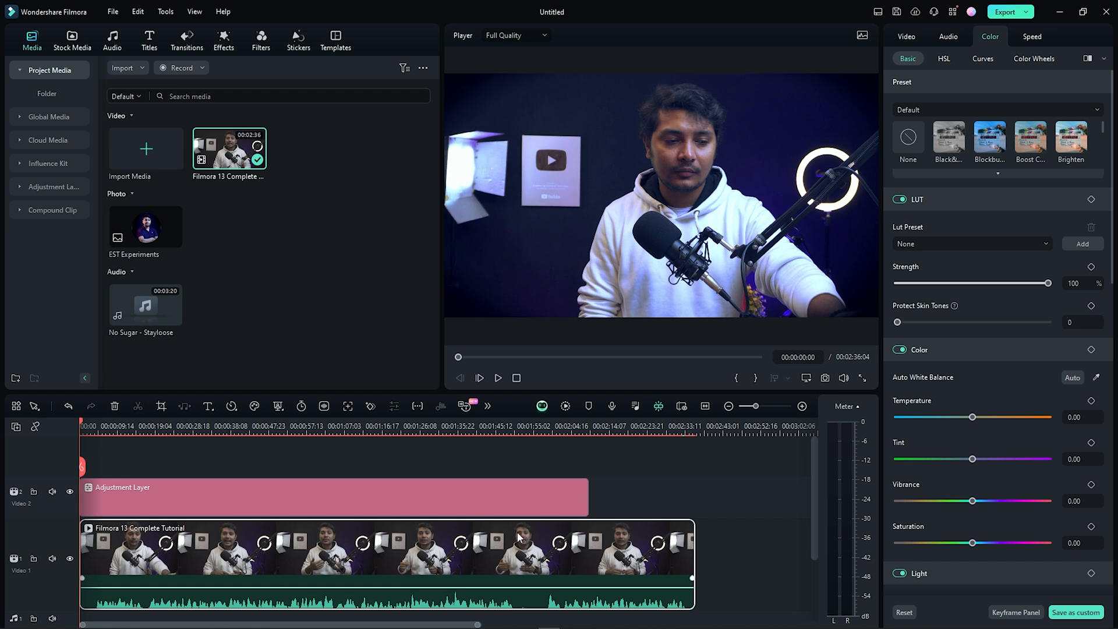
- Extend the adjustment layer to the tutorial clip's end at 00:02:36:04
click(482, 503)
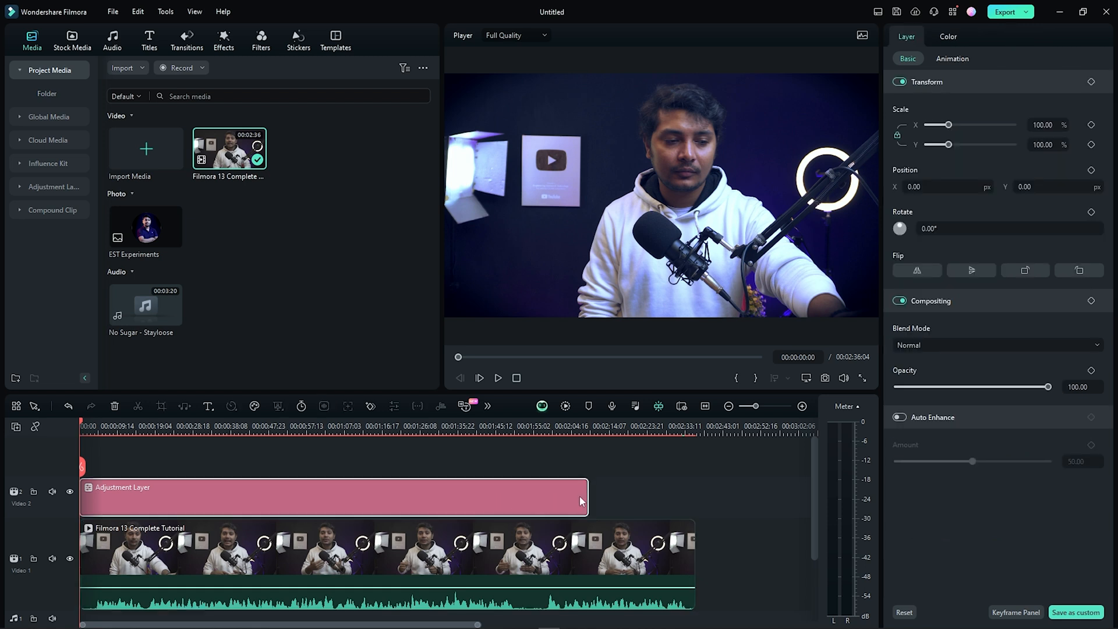
drag(592, 495, 692, 497)
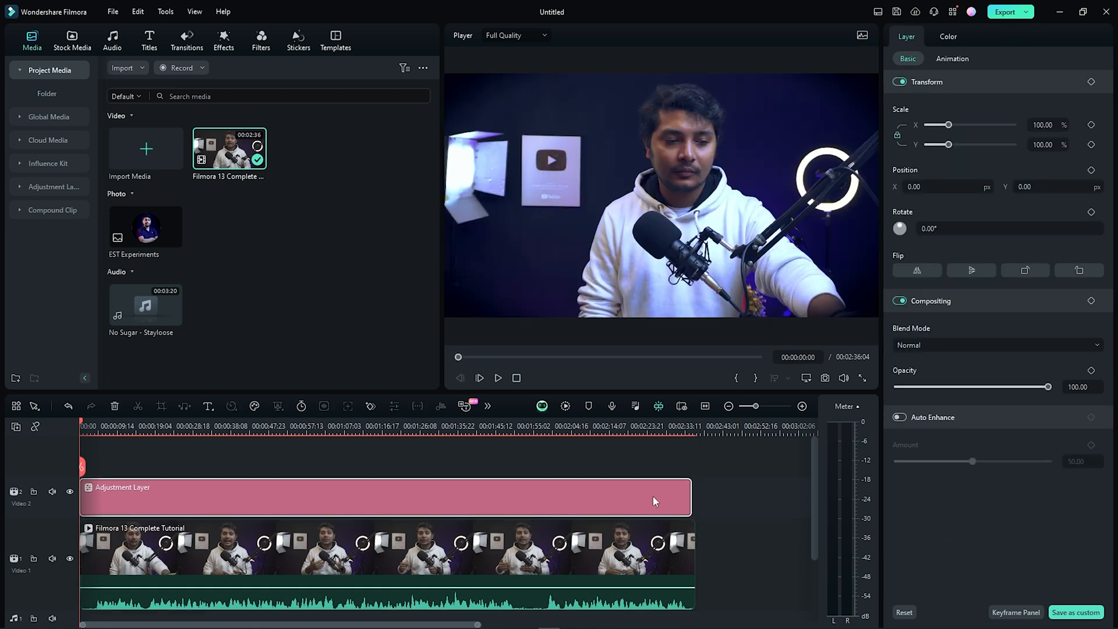
click(568, 550)
scroll(569, 545, down, 1)
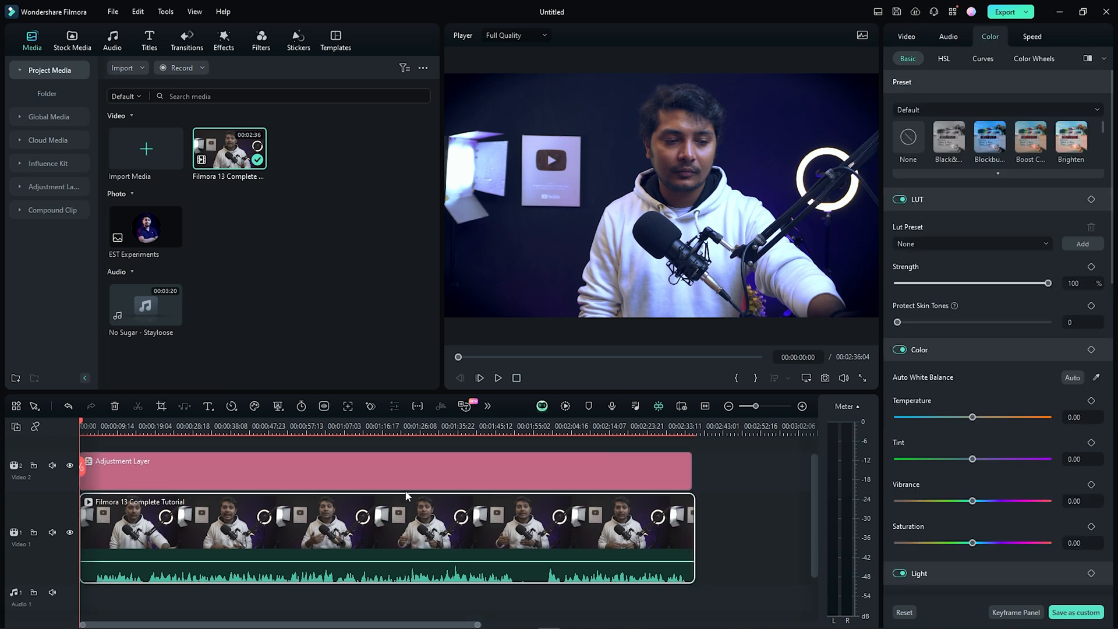
- Place 'No Sugar - Stayloose' on Audio 1 after the tutorial clip, with the playhead at 00:03:04:20
click(945, 40)
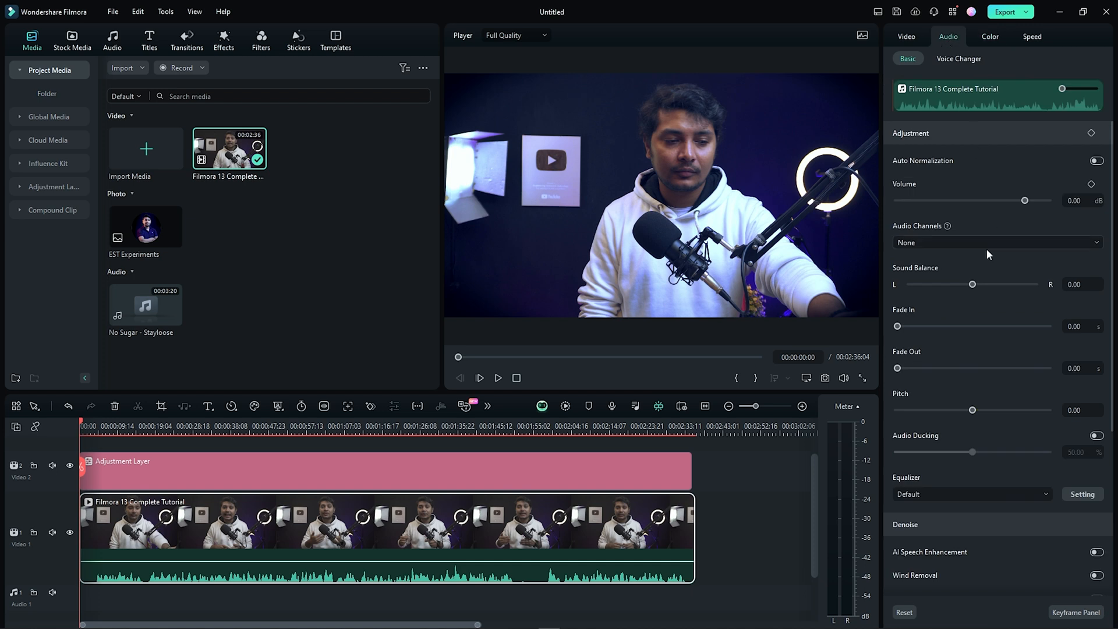
scroll(978, 260, down, 1)
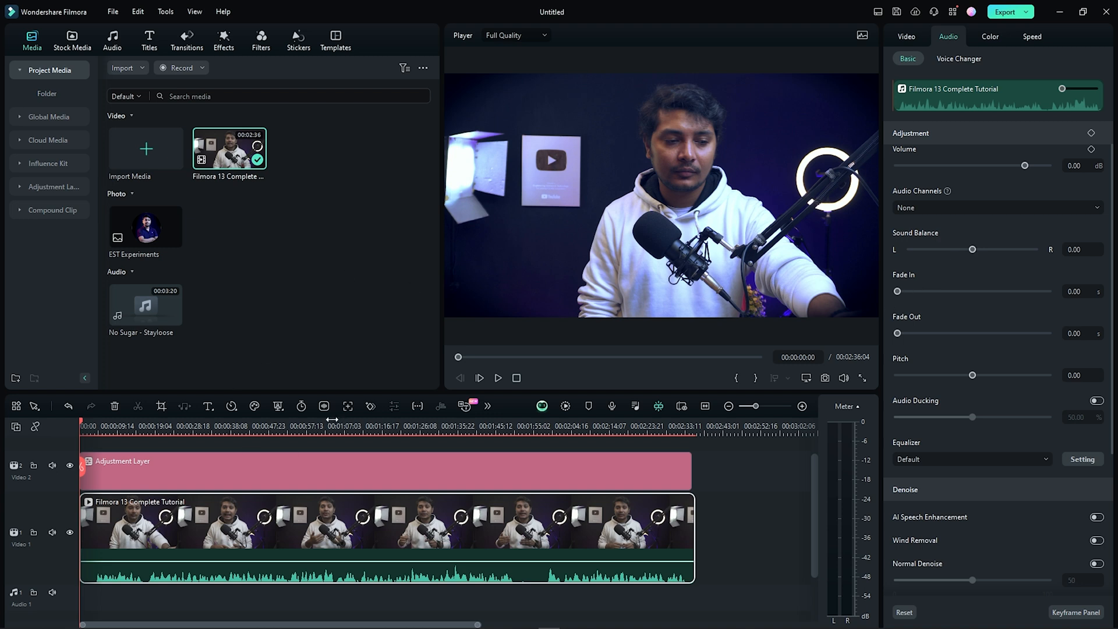
scroll(341, 421, down, 2)
drag(146, 305, 399, 522)
click(419, 428)
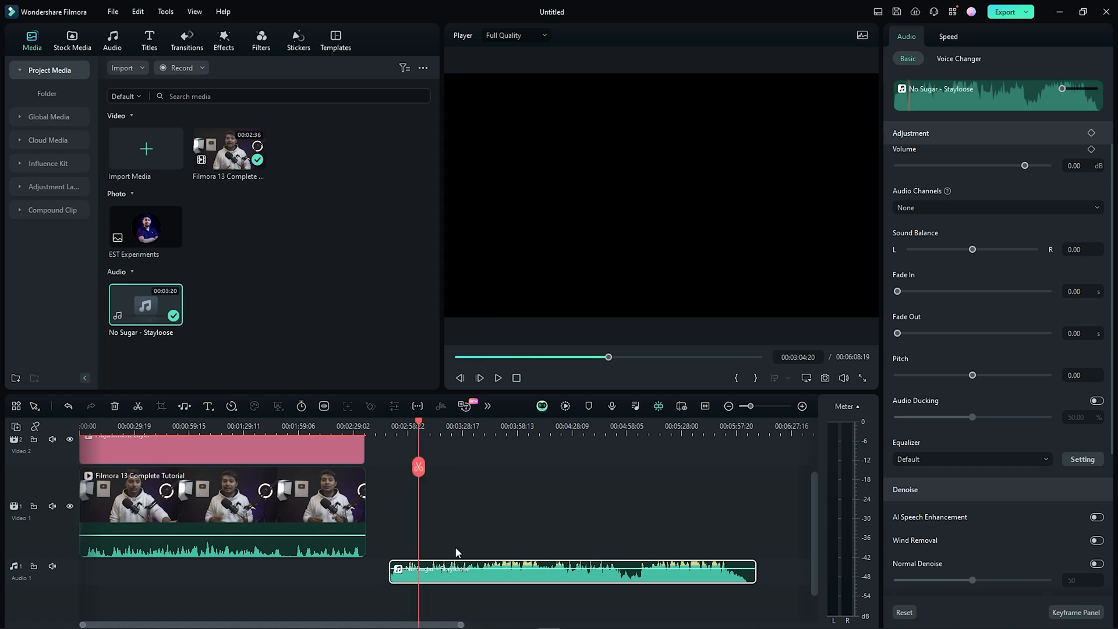
- Split the music at 00:02:59:17 and delete its opening part
scroll(498, 426, up, 5)
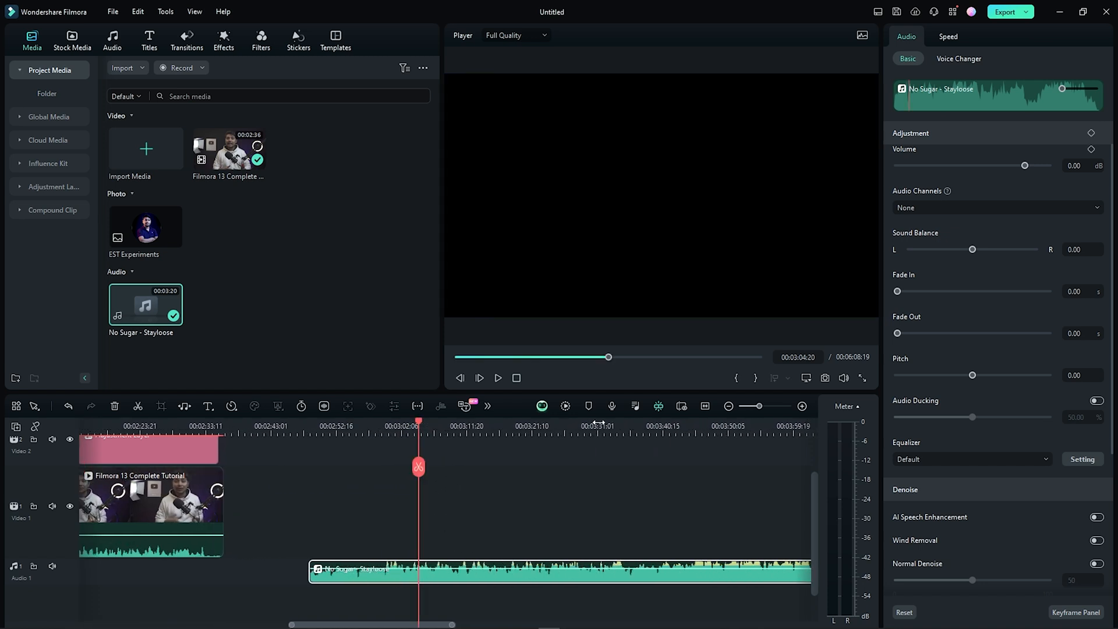
drag(416, 428, 368, 428)
click(368, 467)
key(Delete)
click(466, 577)
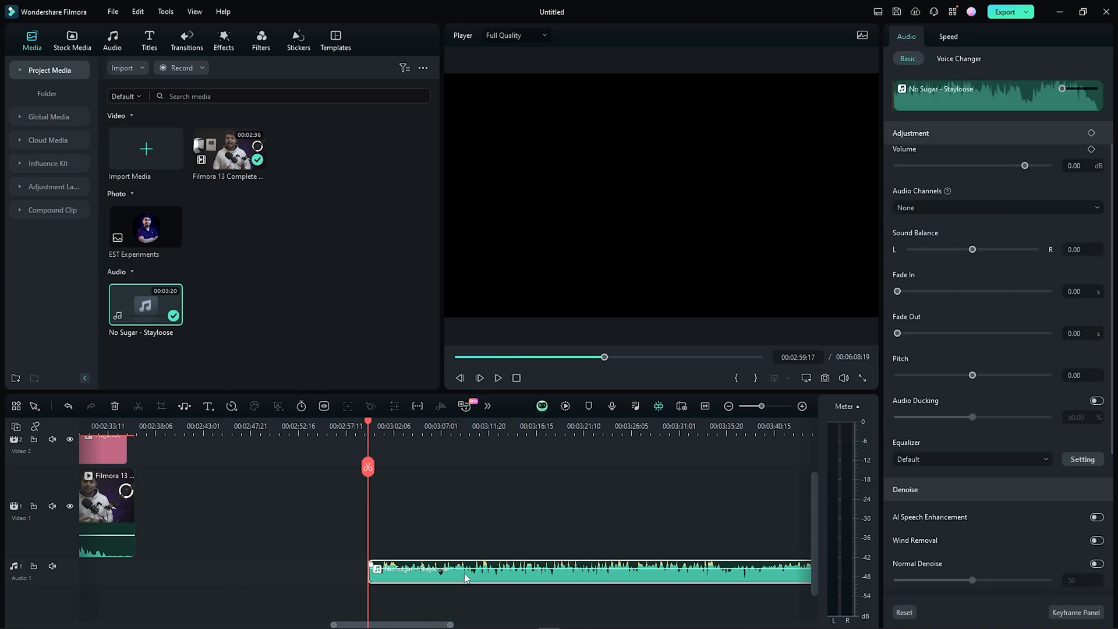
- Lower the music volume to -11.16 dB and play it back to check the level
drag(1025, 166, 1011, 167)
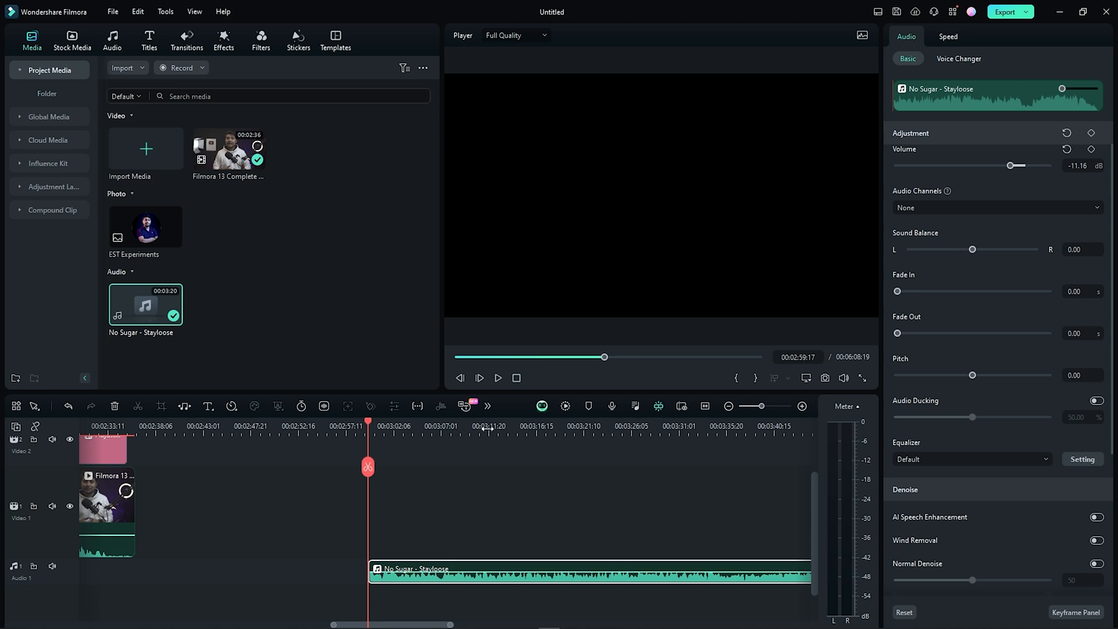
drag(489, 429, 458, 426)
click(499, 378)
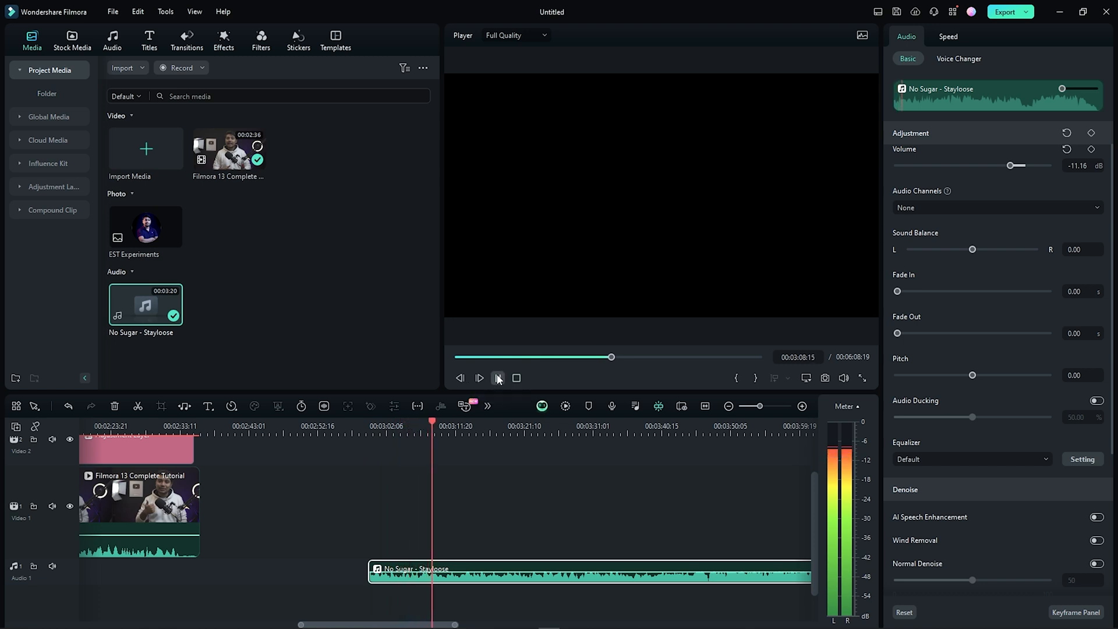
click(498, 378)
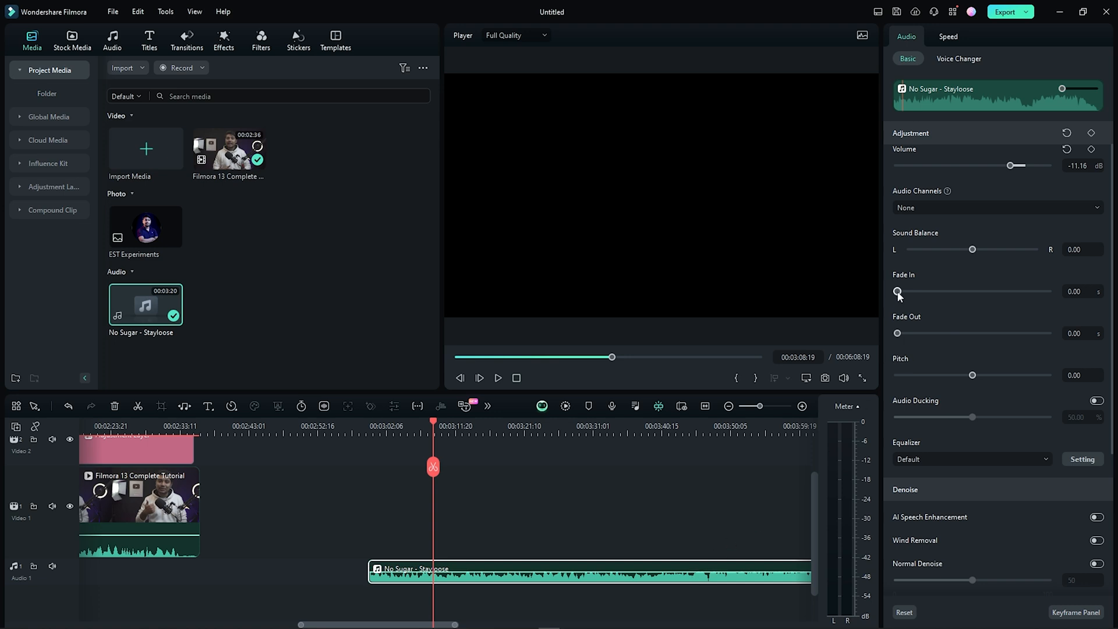
- Give the music a 27.74 s fade-in and play from about 00:03:00 to hear it
drag(898, 292, 907, 293)
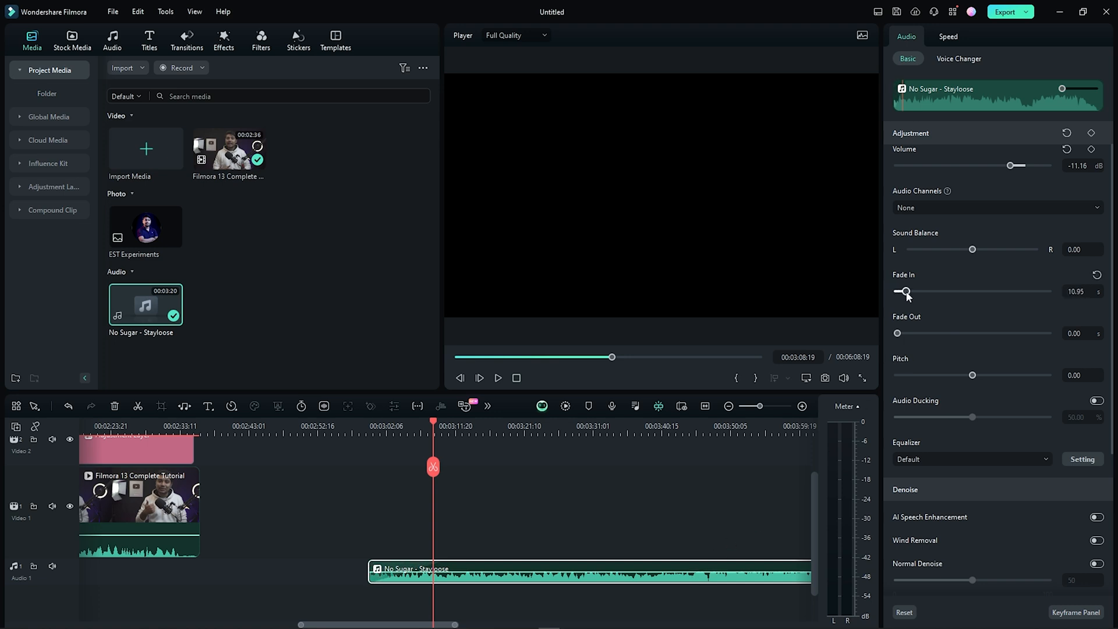
drag(44, 559, 60, 501)
mouse_move(906, 292)
mouse_down()
mouse_move(892, 292)
mouse_move(920, 291)
mouse_up()
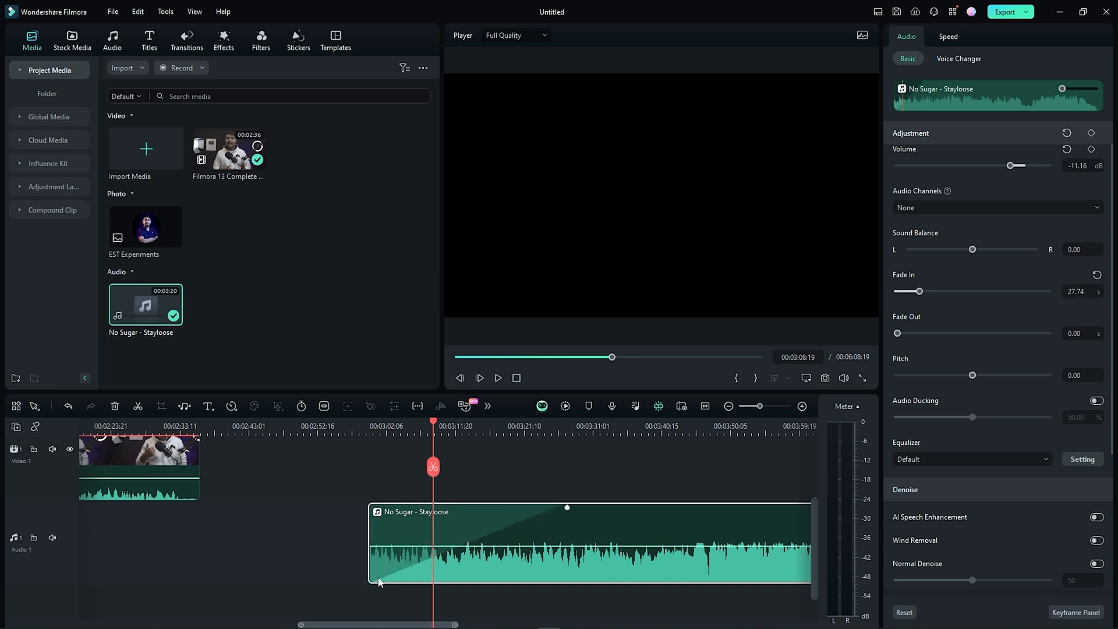
drag(434, 431, 373, 431)
click(498, 378)
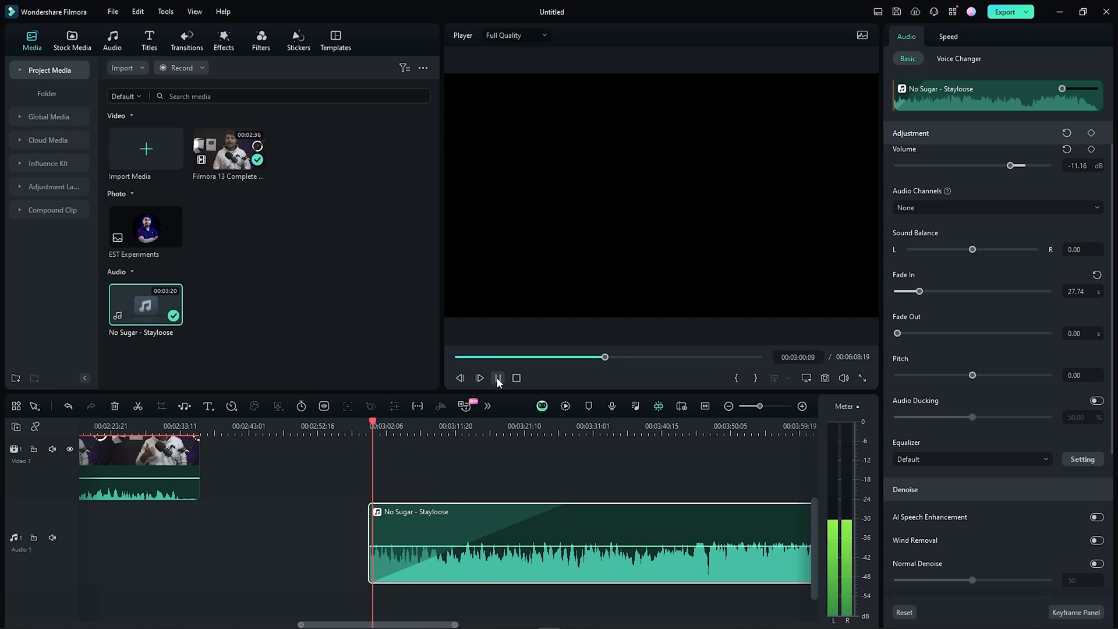
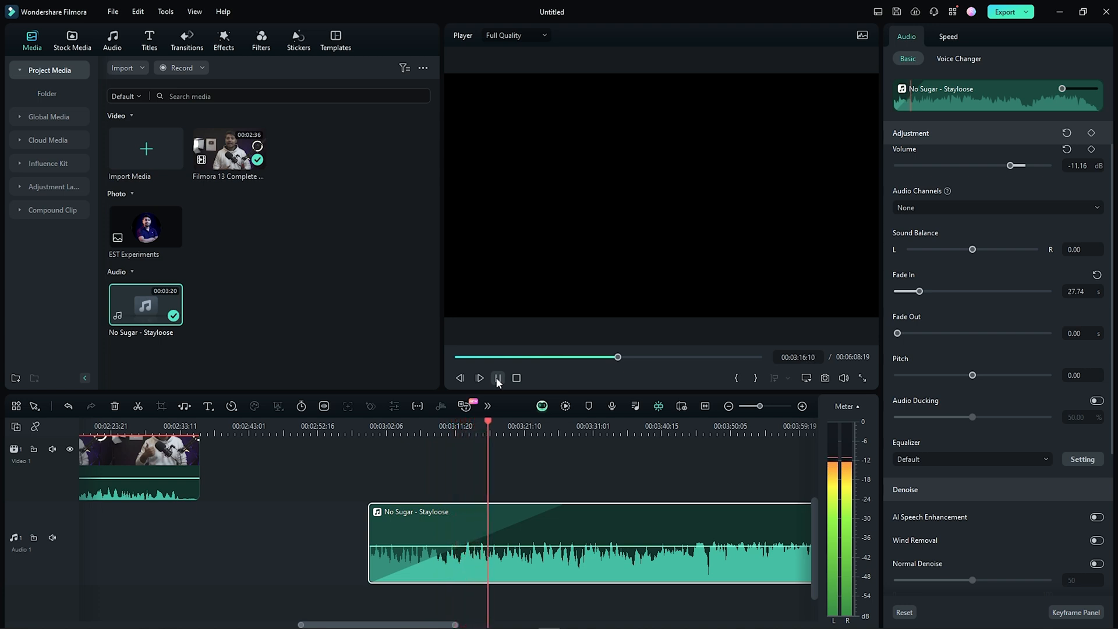
- Stop playback, split the No Sugar music at the new end point and delete the tail
click(498, 379)
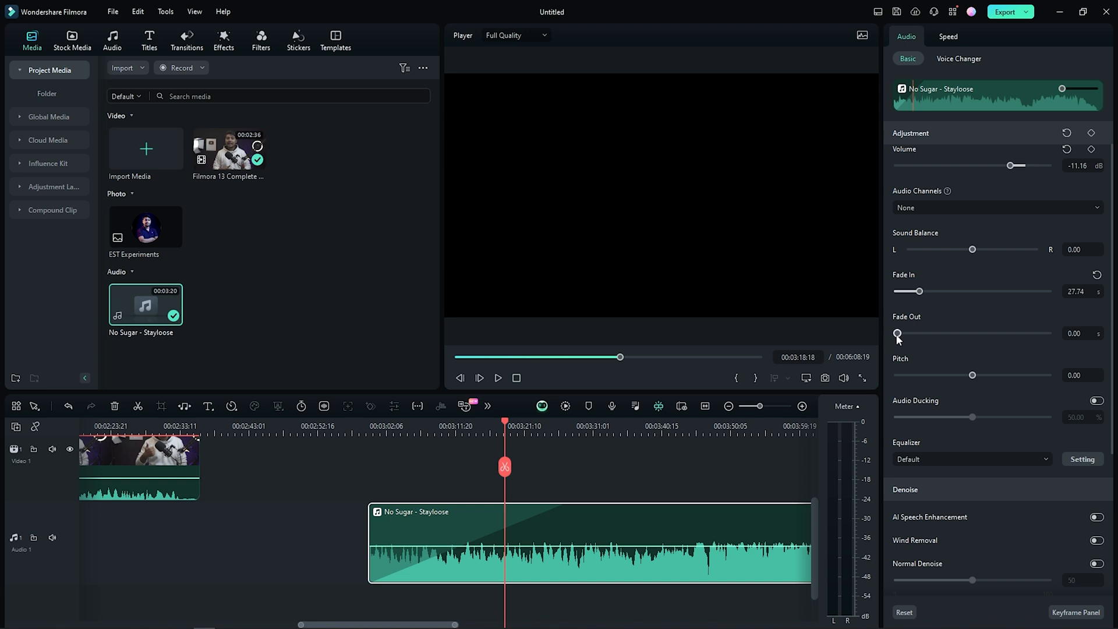
mouse_move(734, 425)
mouse_down()
mouse_move(606, 430)
mouse_move(750, 432)
mouse_up()
click(632, 432)
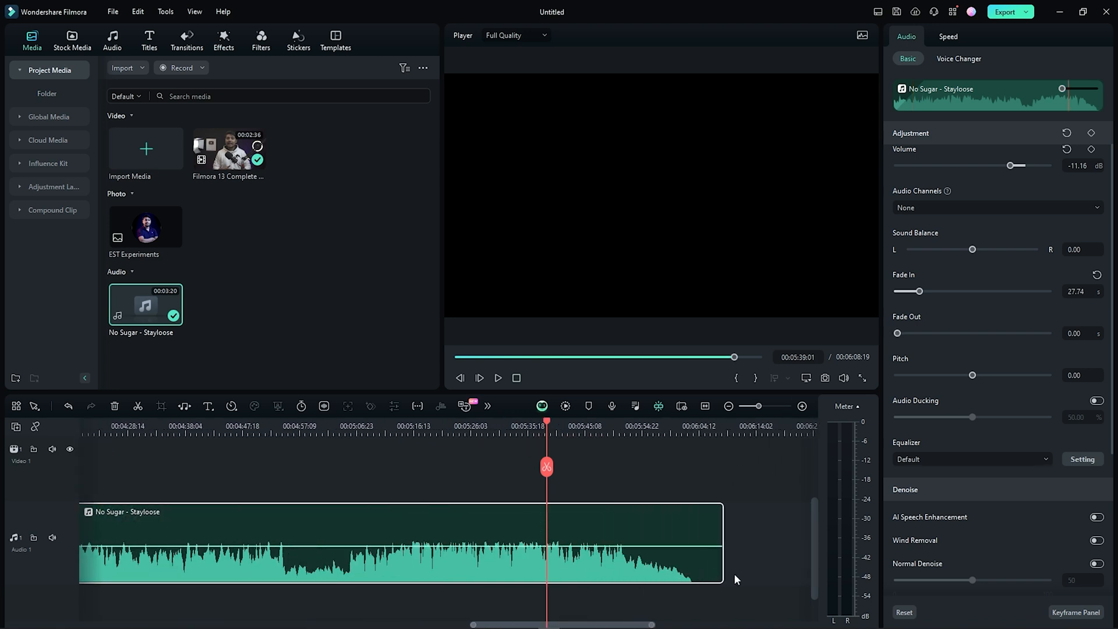
key(ctrl+b)
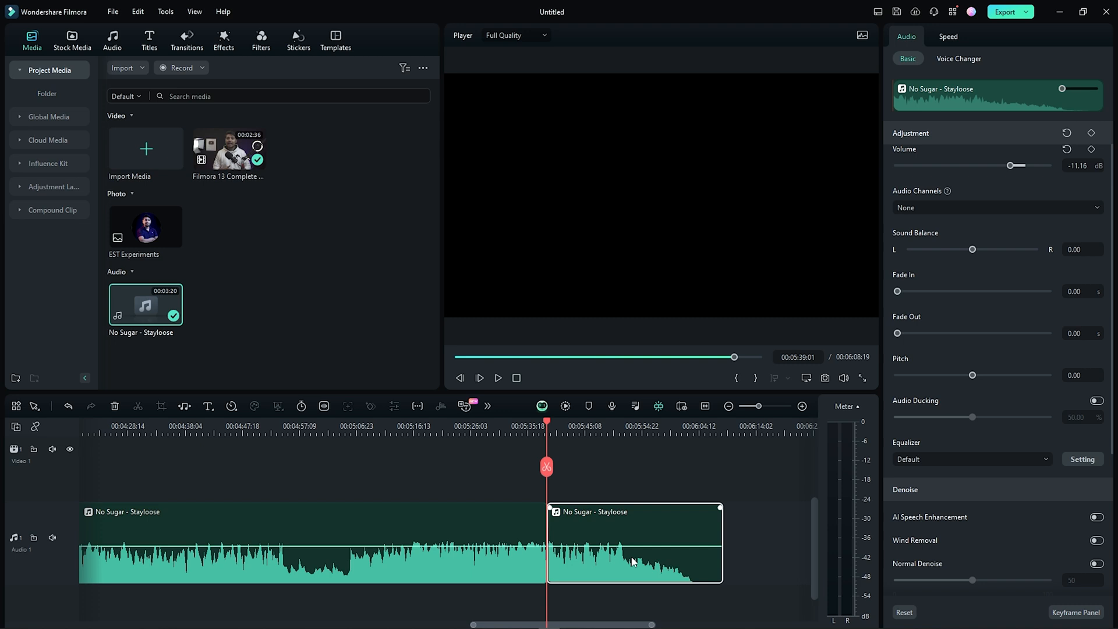
key(Delete)
- Give the trimmed music a 39.37 s fade-out
click(474, 430)
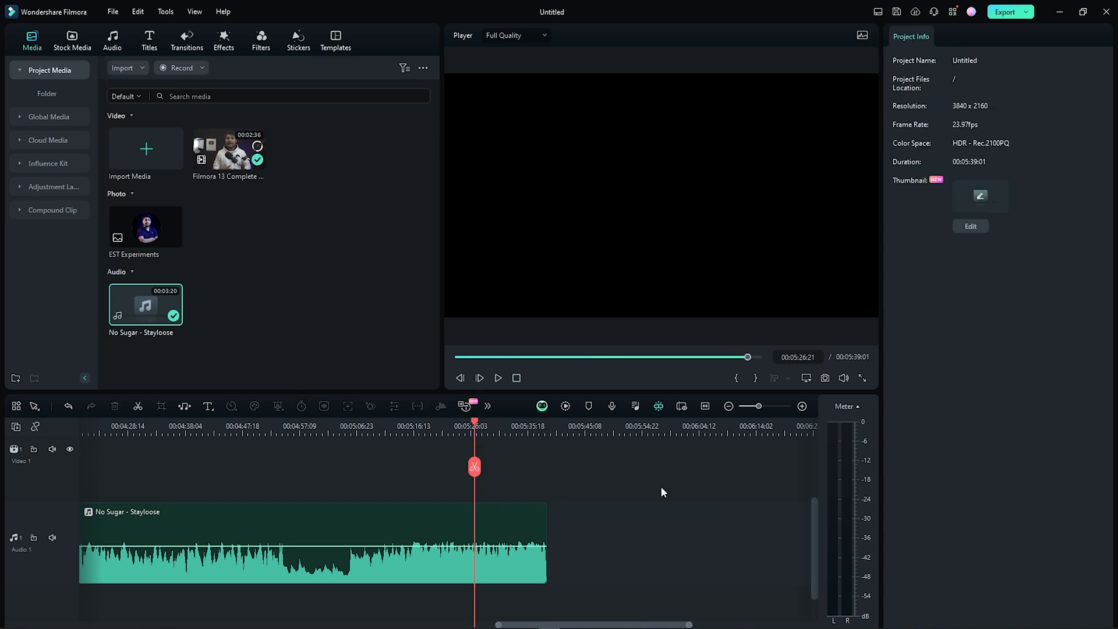
click(541, 552)
drag(897, 333, 935, 339)
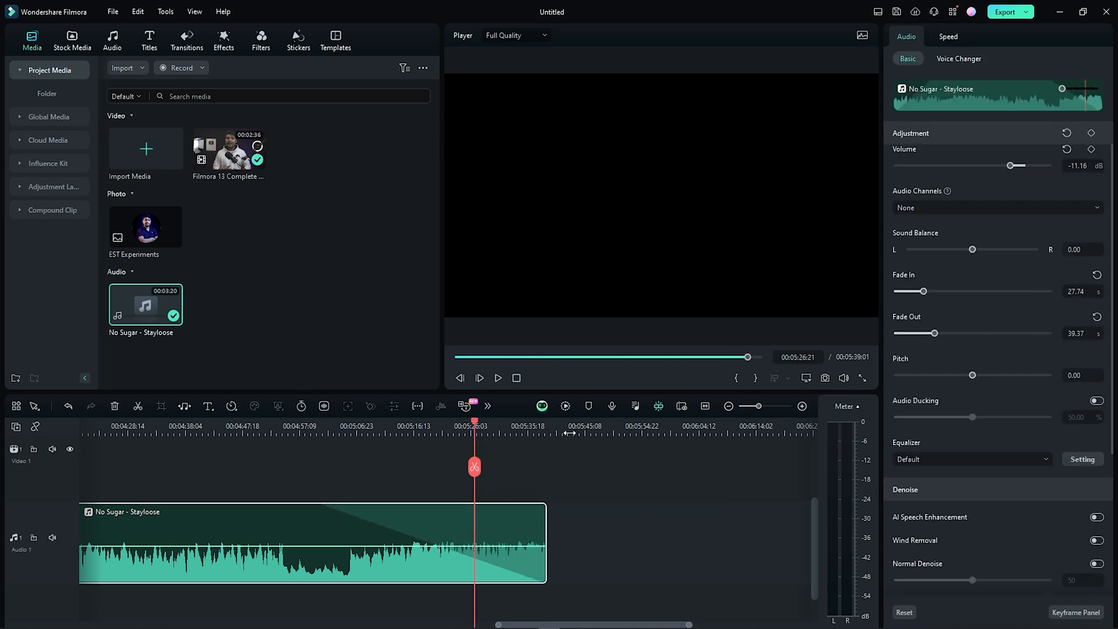
scroll(525, 432, down, 1)
- Zoom out to the whole project and delete the music clip from the timeline
drag(525, 432, 414, 432)
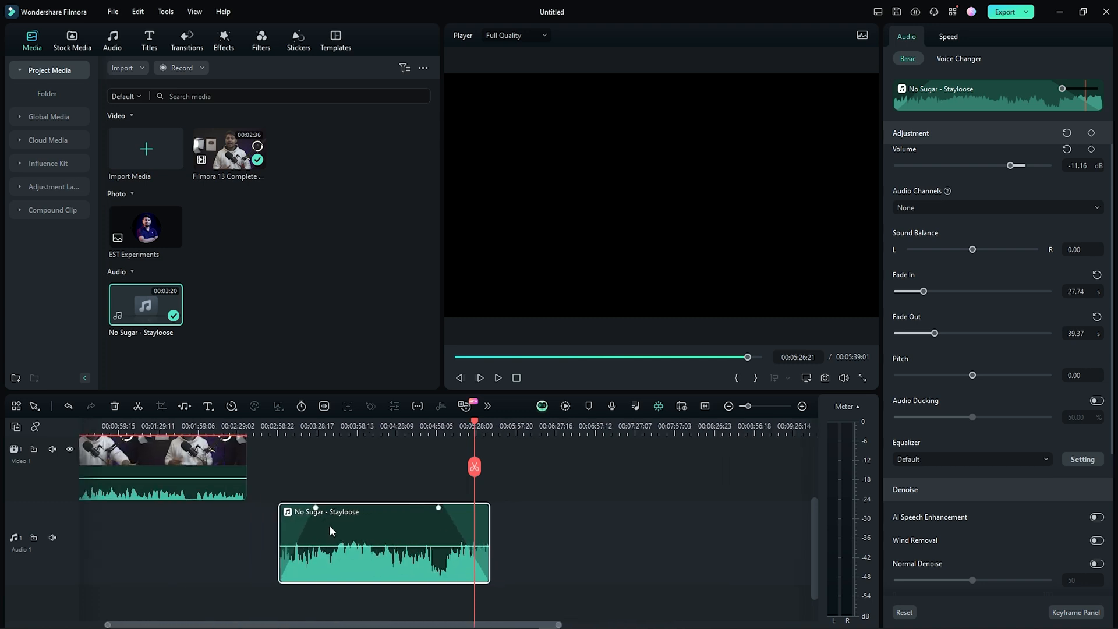
key(Delete)
click(189, 431)
- Raise the tutorial clip's voice pitch and preview how it sounds
click(200, 427)
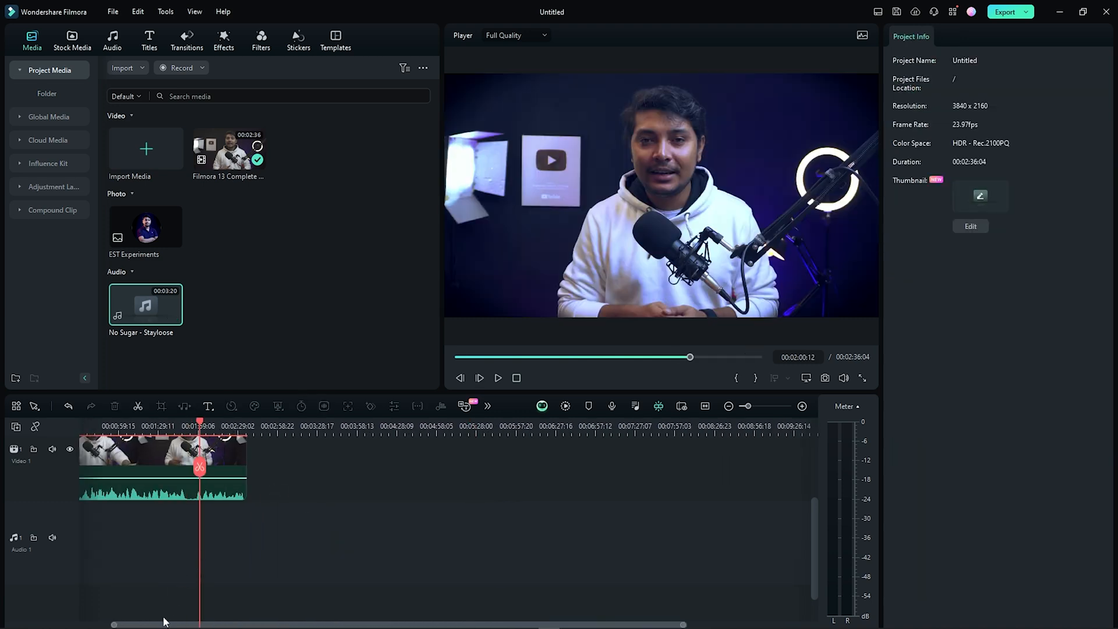
scroll(162, 620, down, 1)
drag(190, 625, 141, 611)
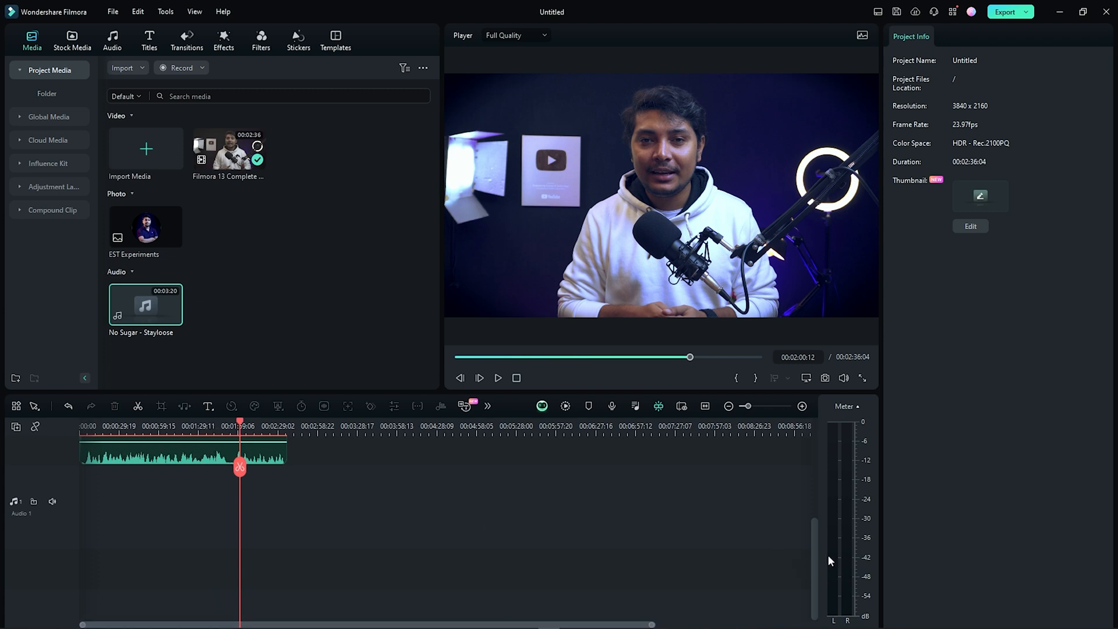
drag(815, 561, 815, 495)
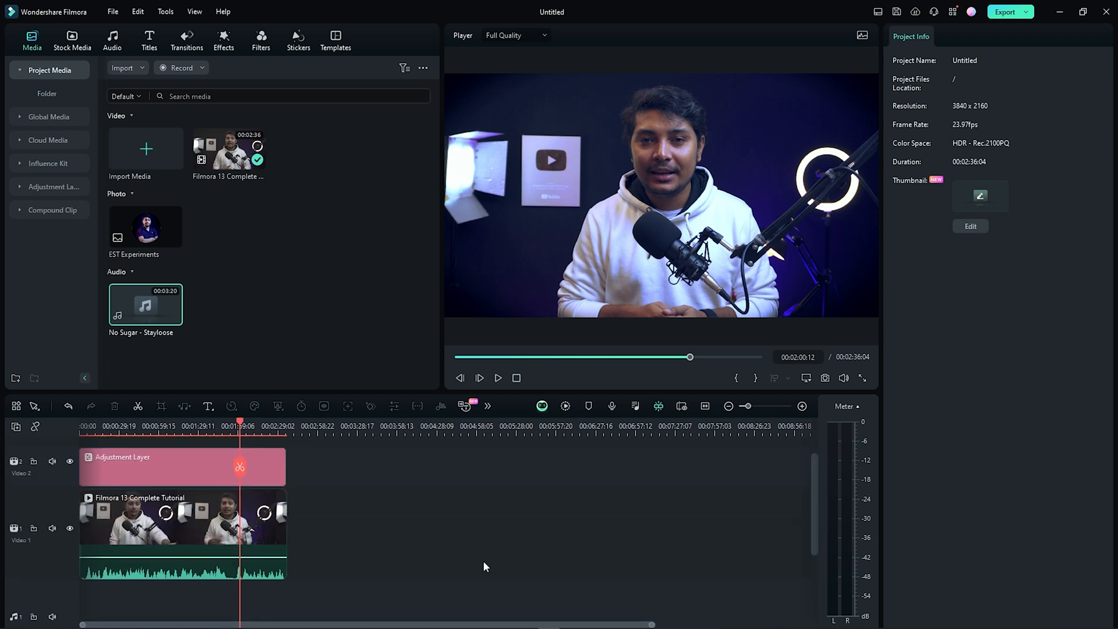
click(235, 534)
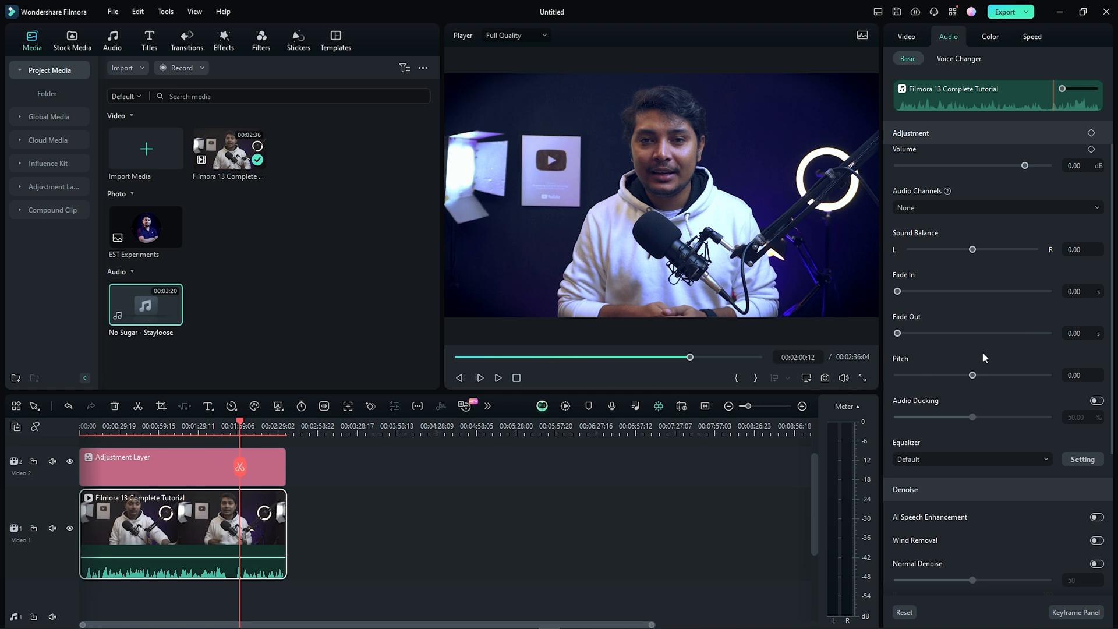
drag(973, 375, 1003, 376)
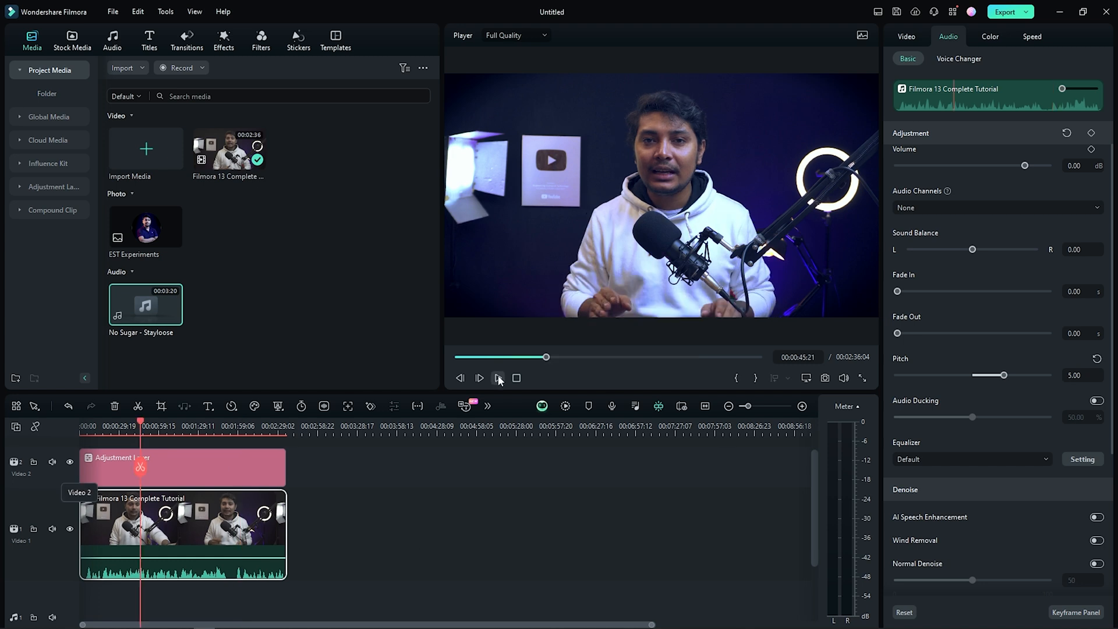
click(498, 379)
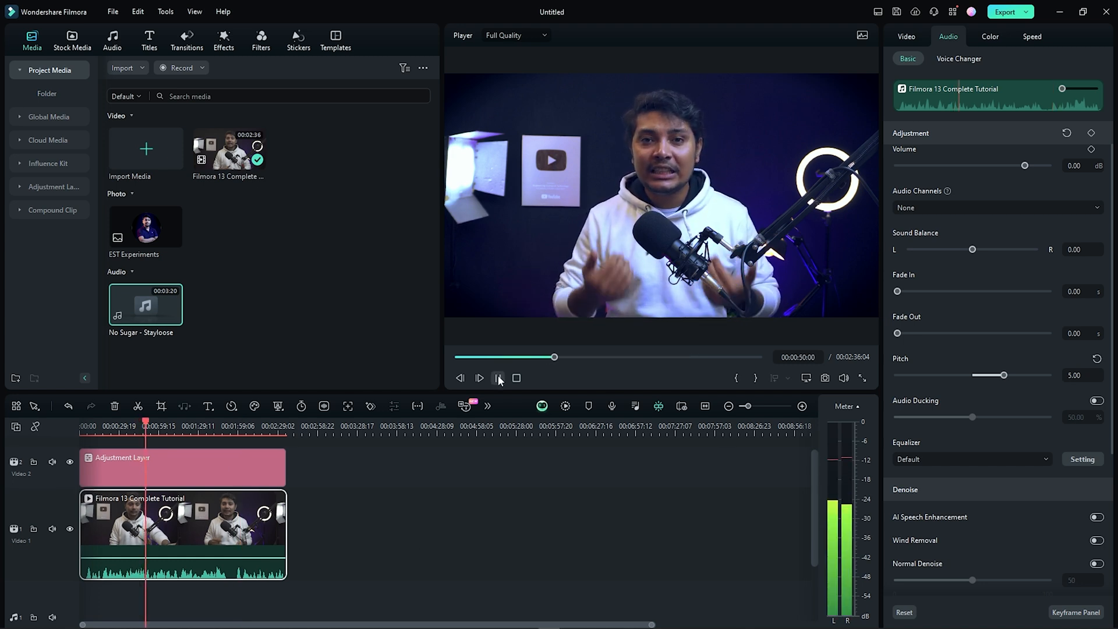
click(498, 379)
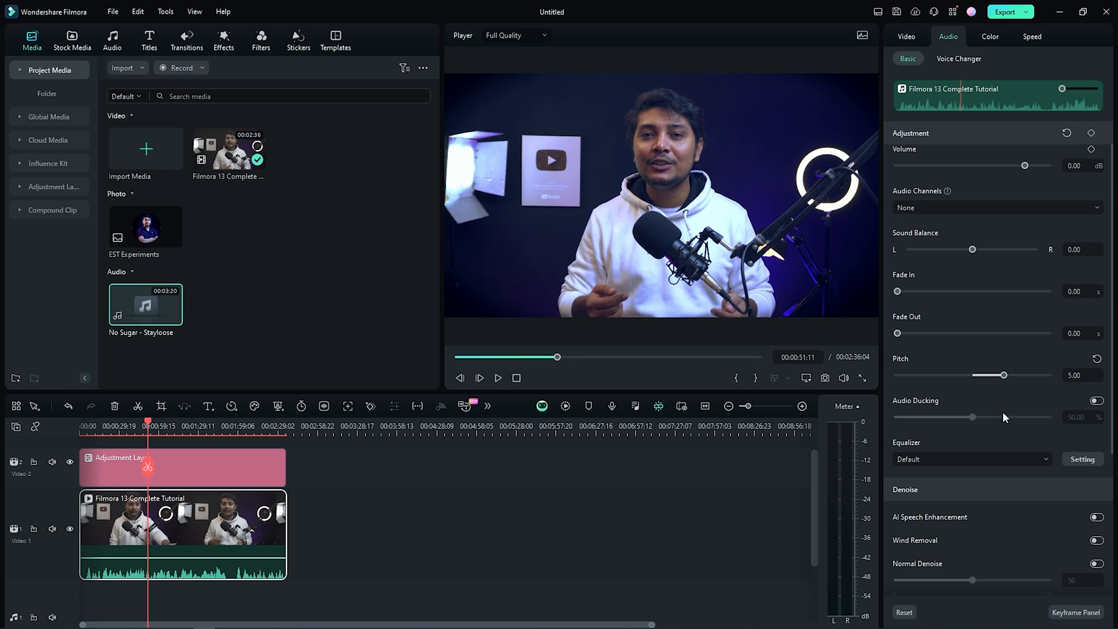
- Preview the pitch lowered to -4.00, then reset Pitch to 0.00
drag(1003, 375, 947, 375)
click(499, 379)
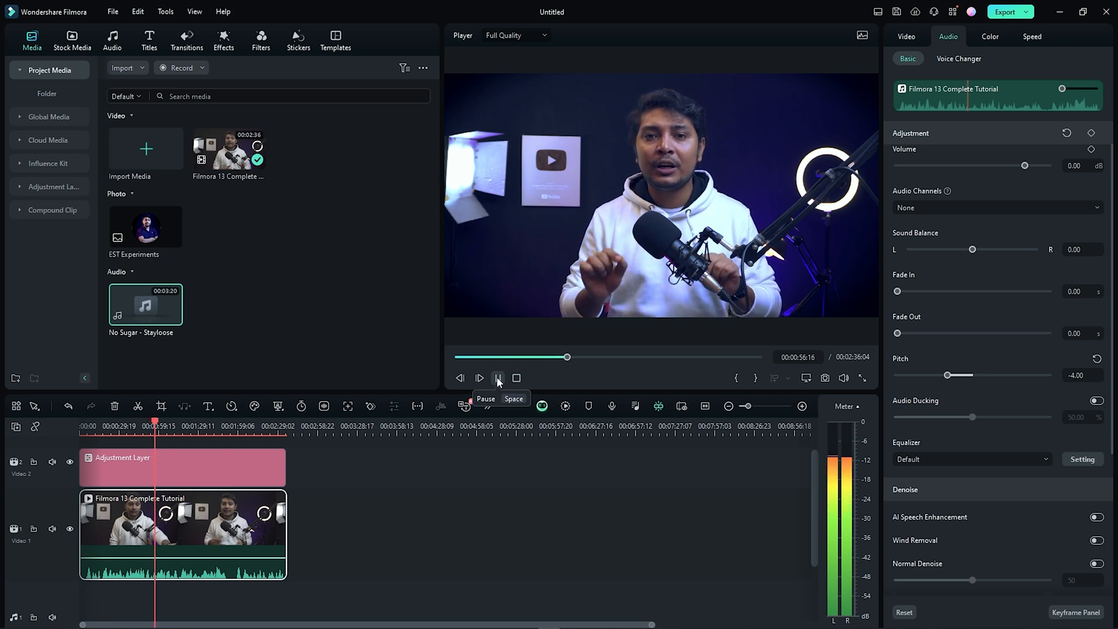
click(498, 380)
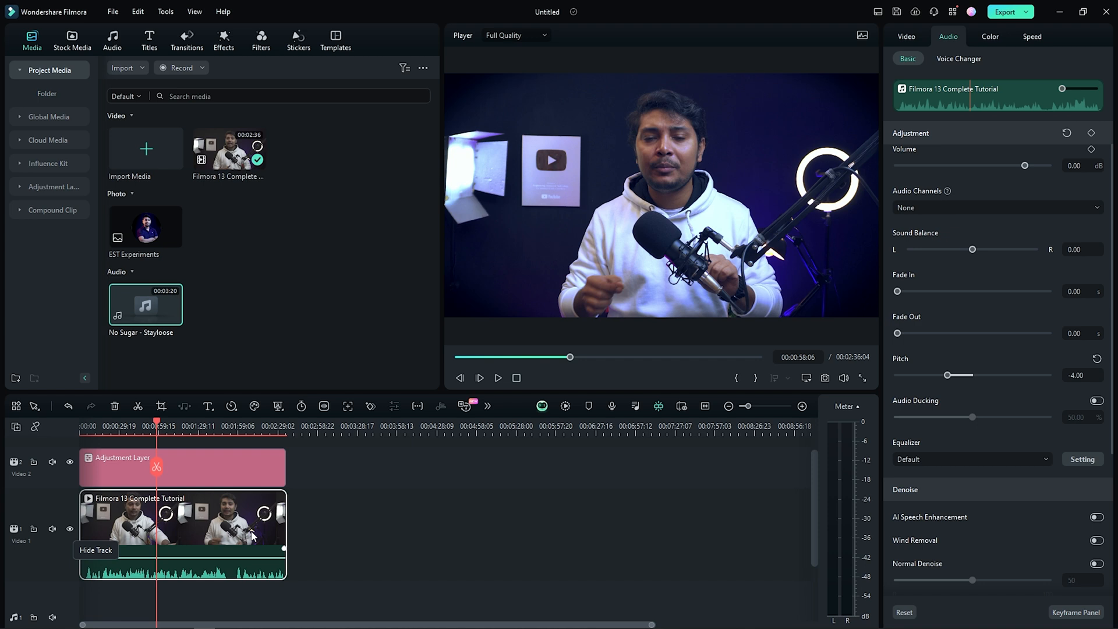
click(1097, 358)
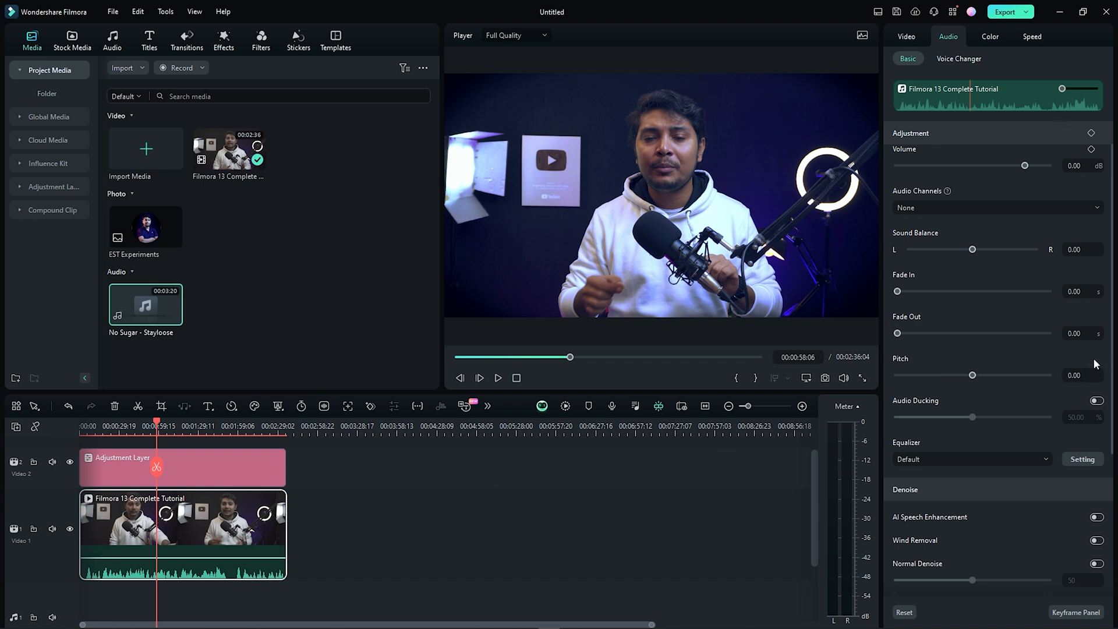
click(1082, 460)
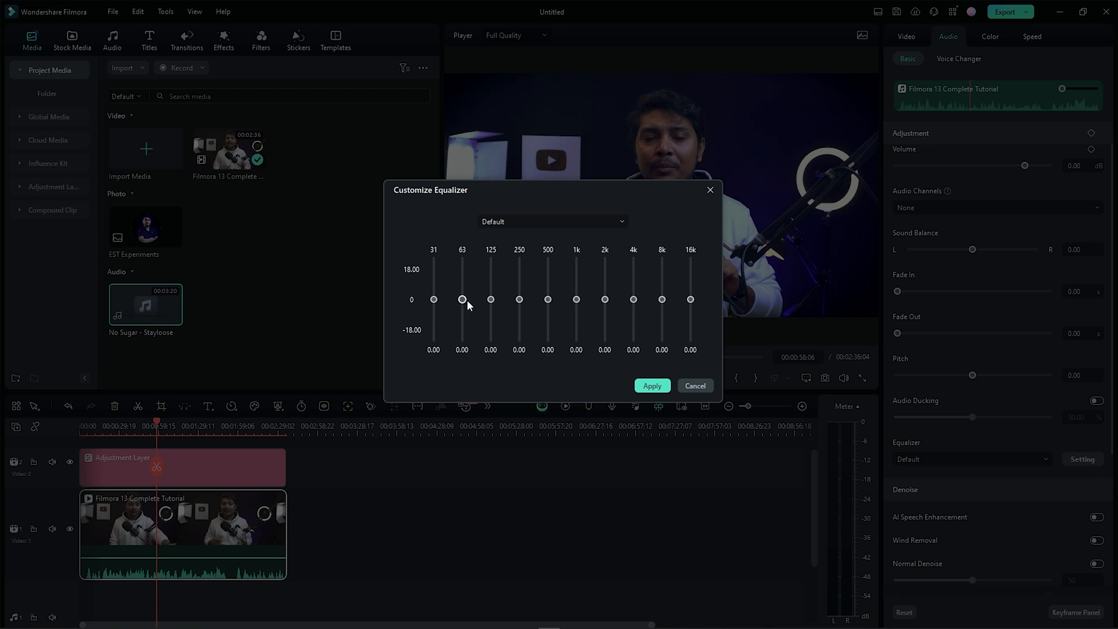
click(605, 221)
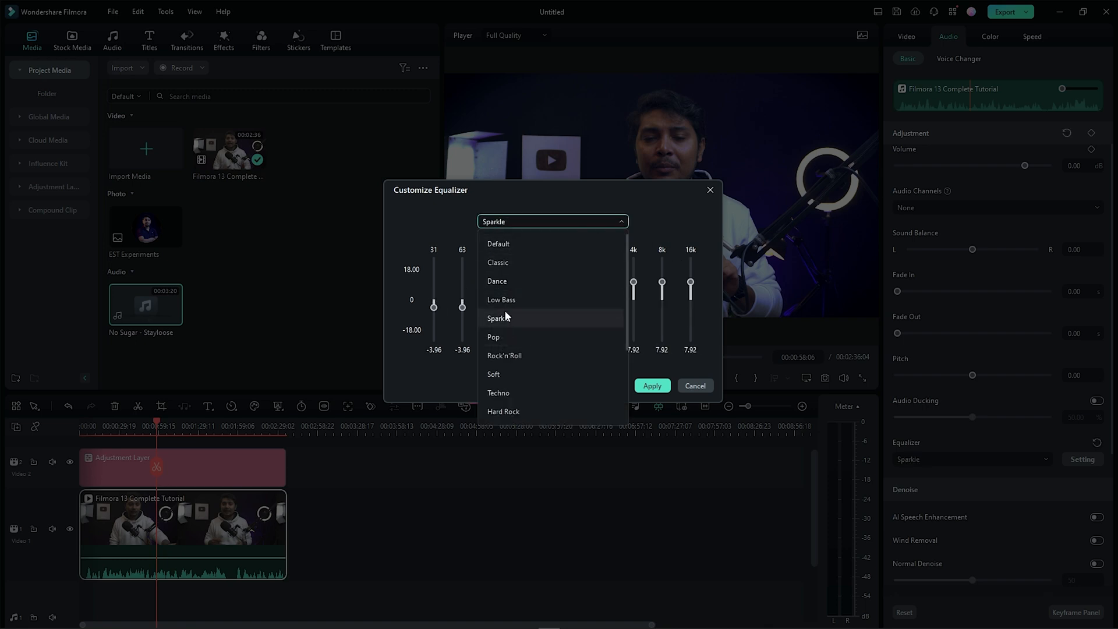
click(661, 200)
click(710, 190)
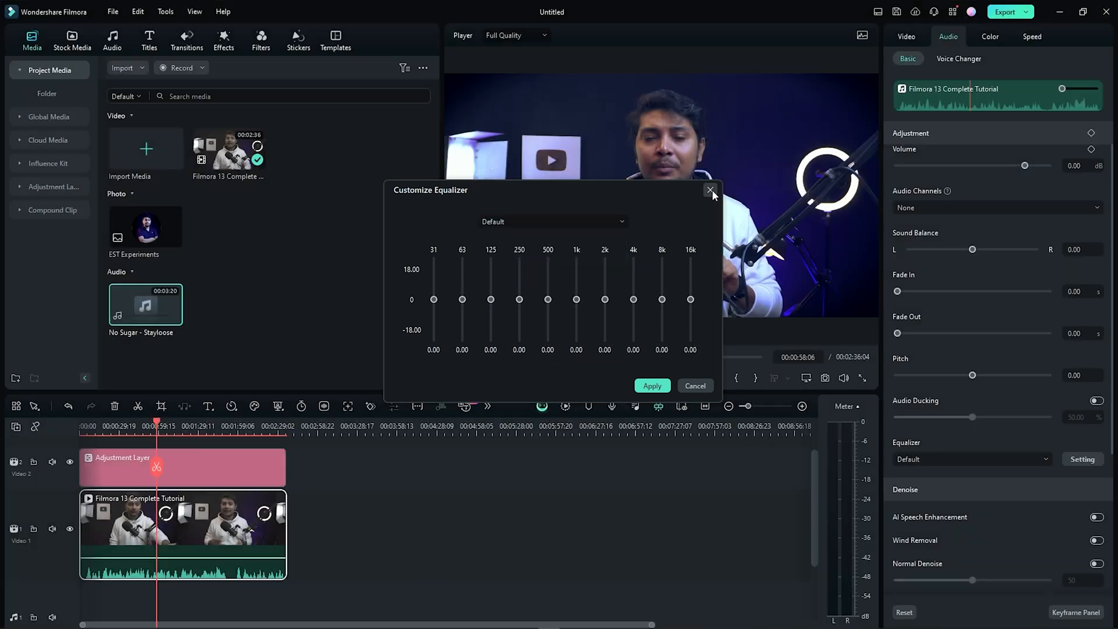
- Return the playhead to 00:00:45:21 and lower the clip's volume slightly
drag(158, 421, 140, 421)
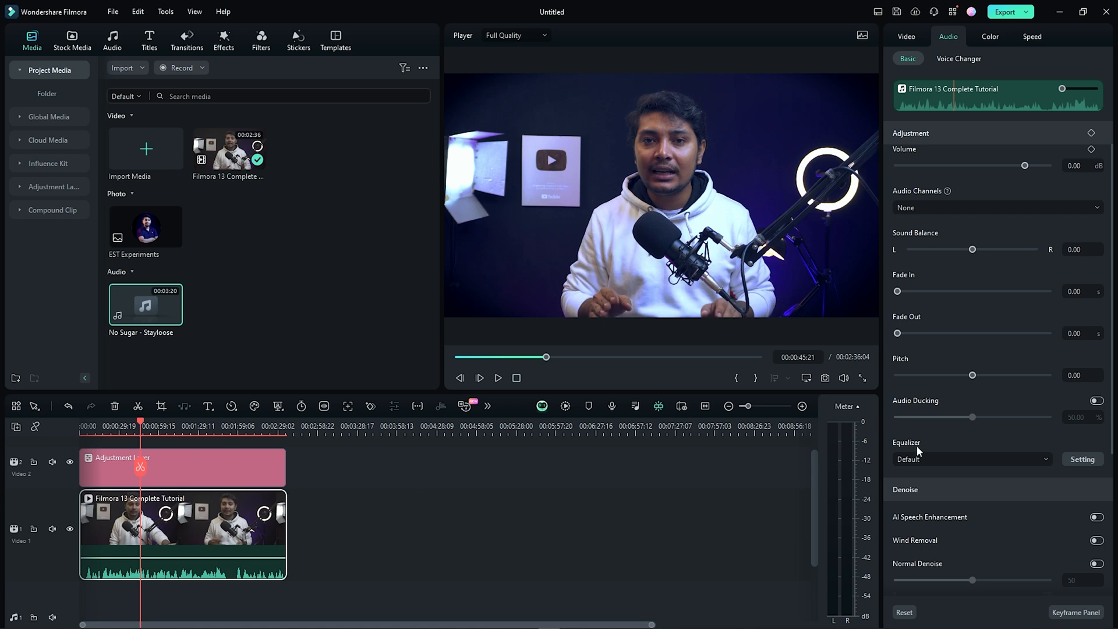
scroll(927, 449, down, 1)
scroll(946, 390, down, 1)
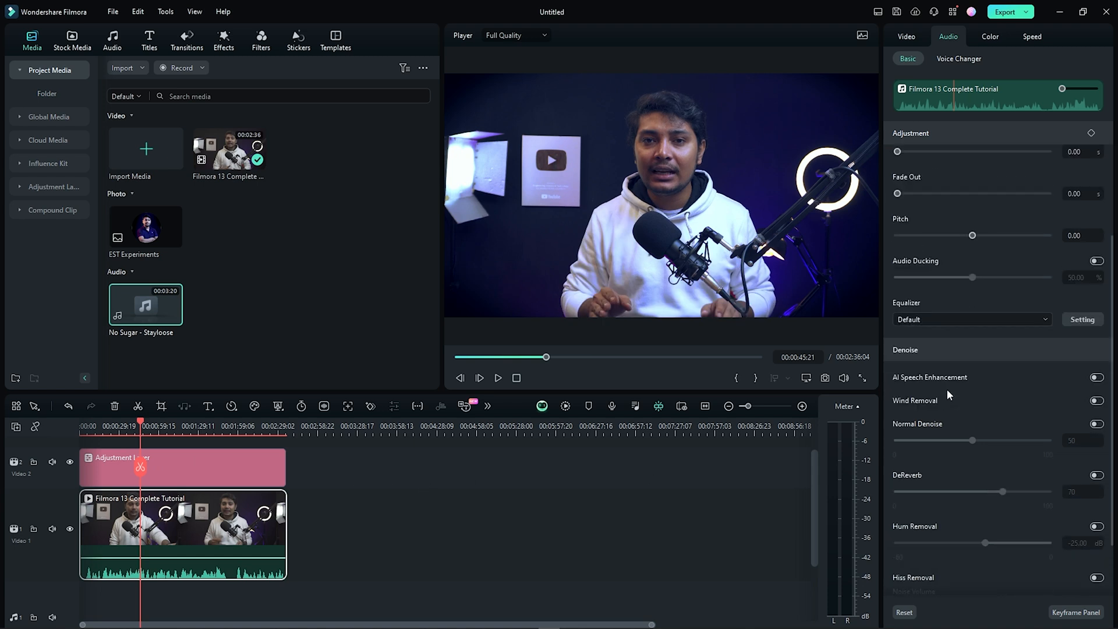
scroll(973, 352, down, 1)
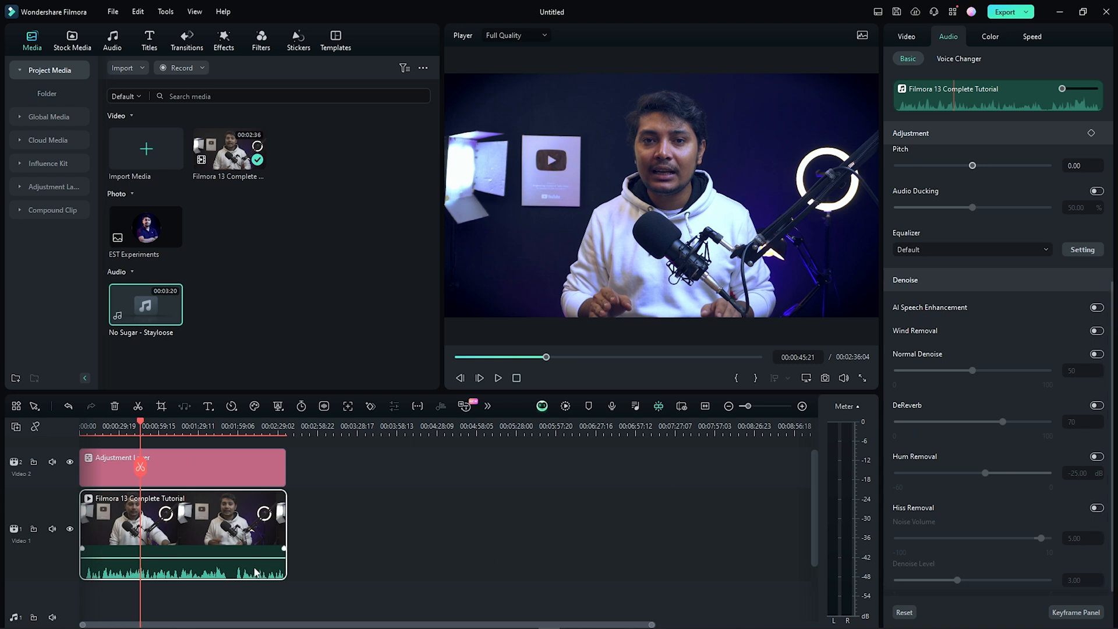
drag(250, 556, 250, 553)
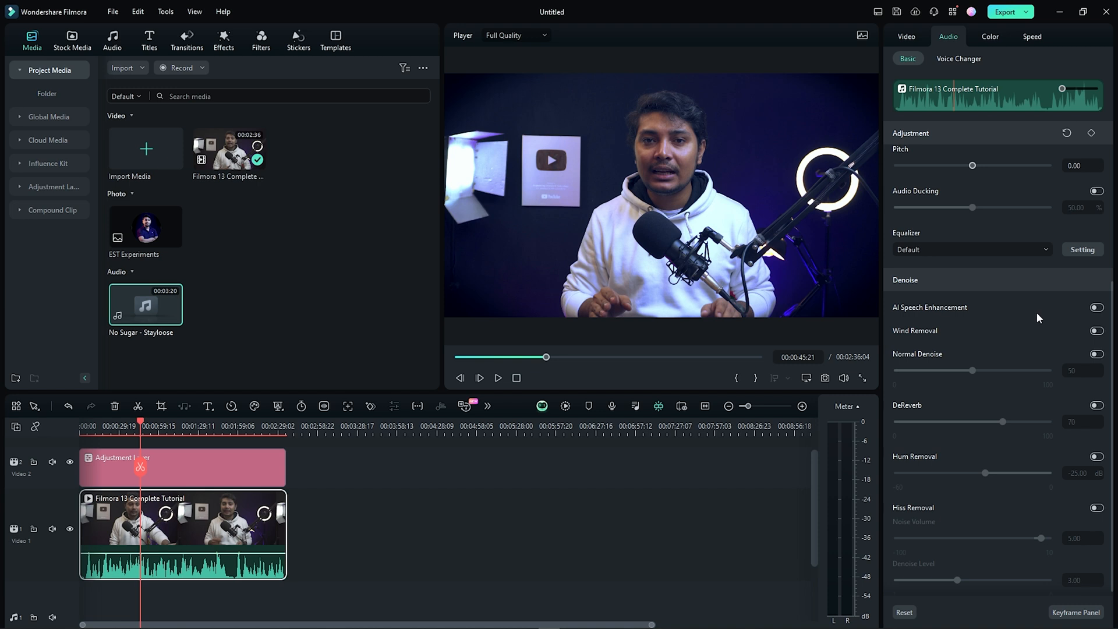
- Enable AI Speech Enhancement with a preview, then Wind Removal and Normal Denoise at 50
click(1096, 308)
click(498, 378)
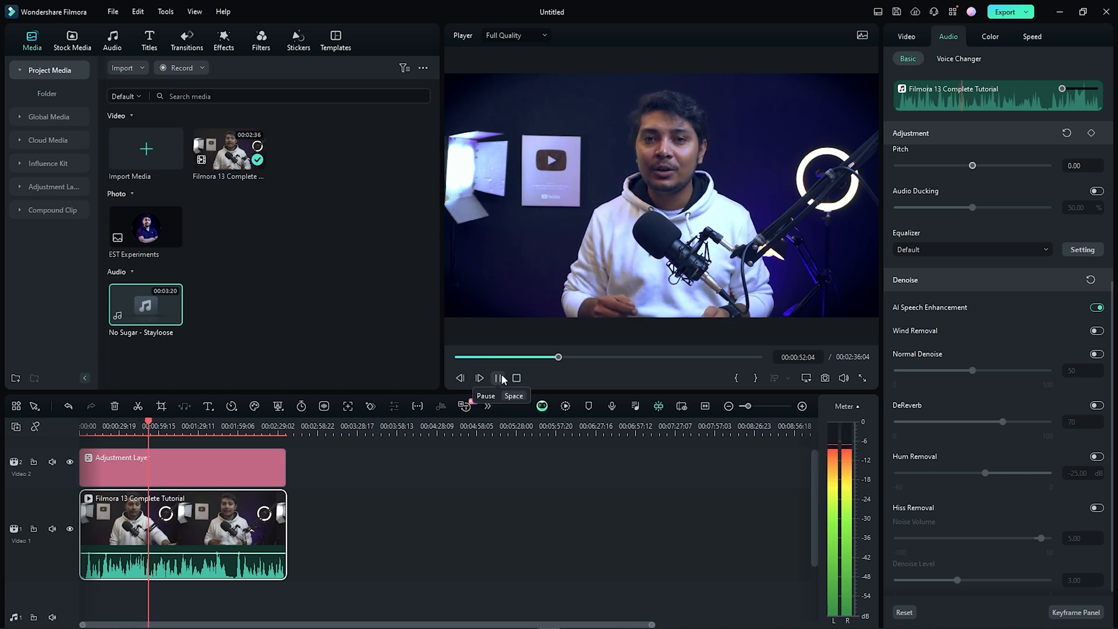
click(499, 378)
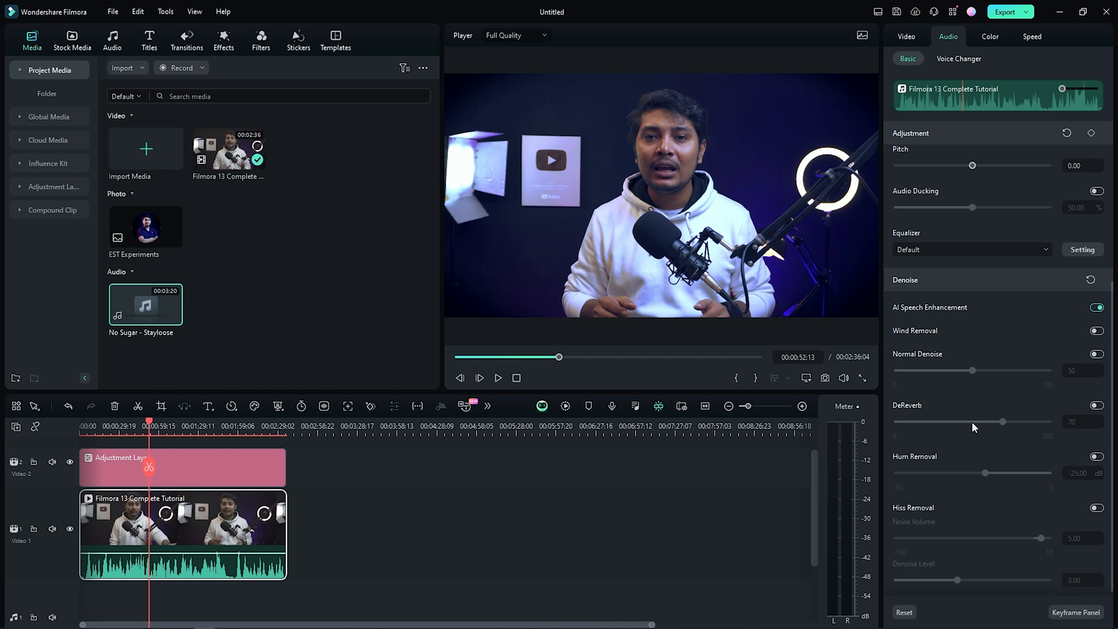
click(1097, 331)
click(1097, 354)
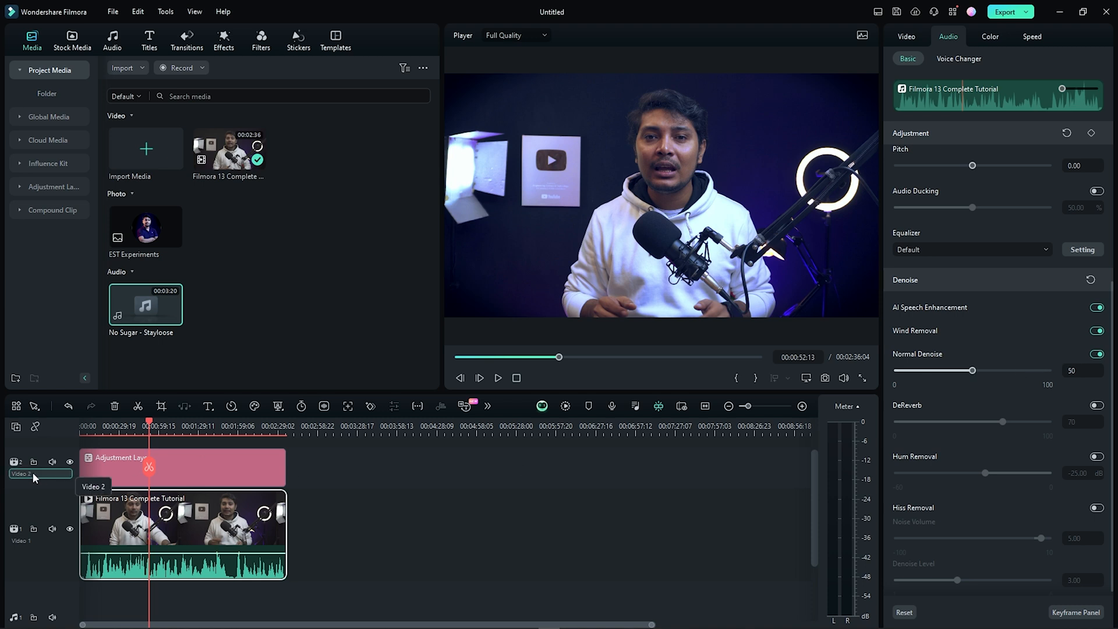
- Preview the denoised audio, then switch off Wind Removal, AI Speech Enhancement and Normal Denoise
click(498, 378)
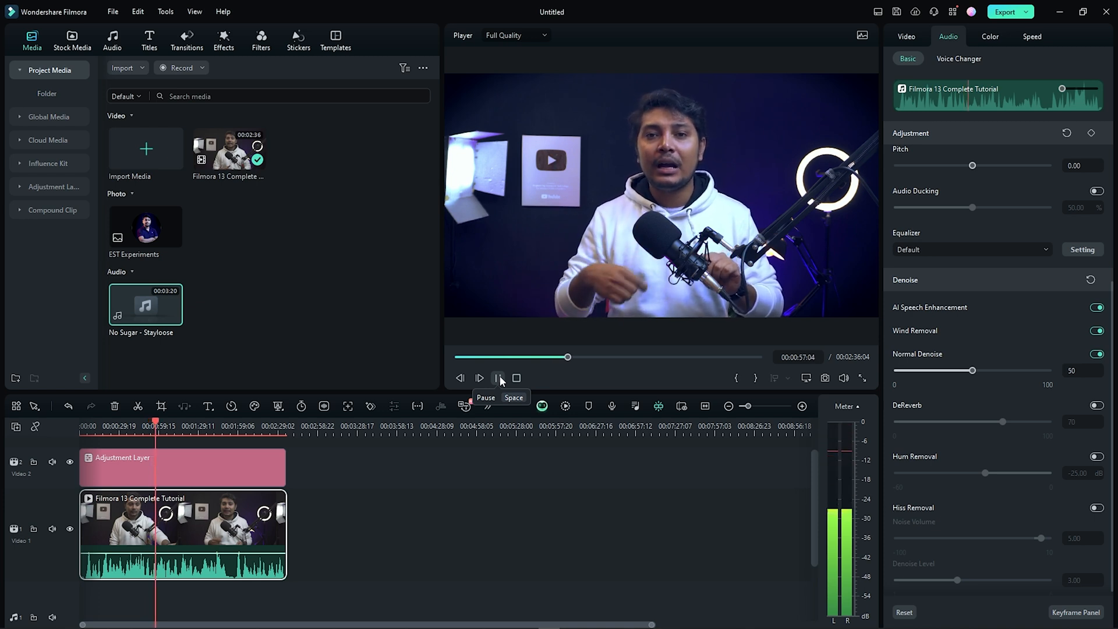
click(498, 378)
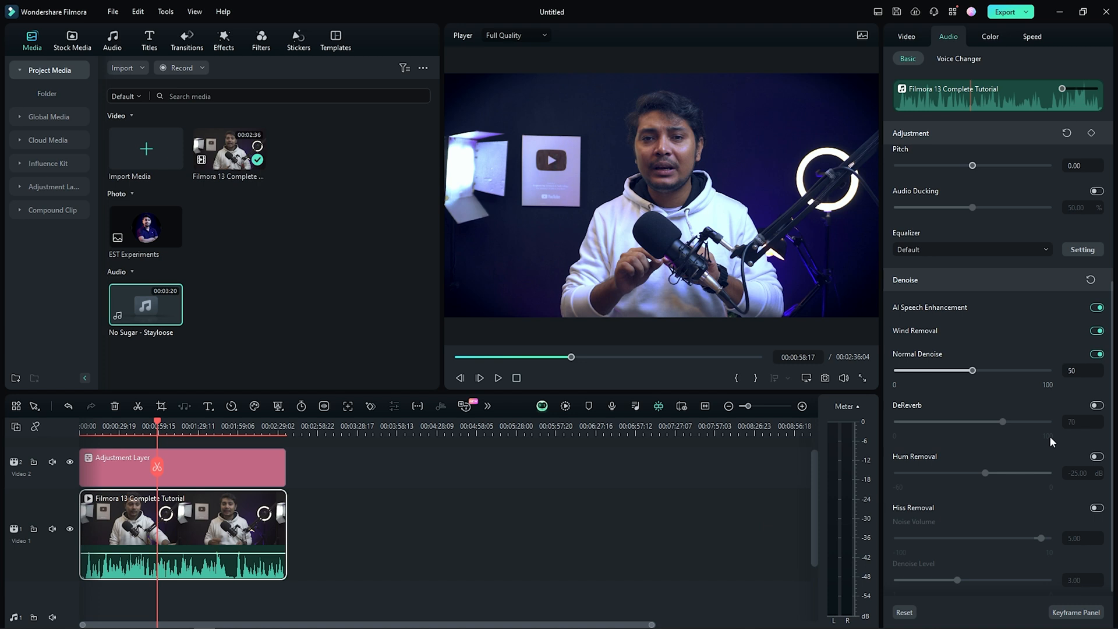
click(1096, 331)
click(1097, 308)
click(1096, 354)
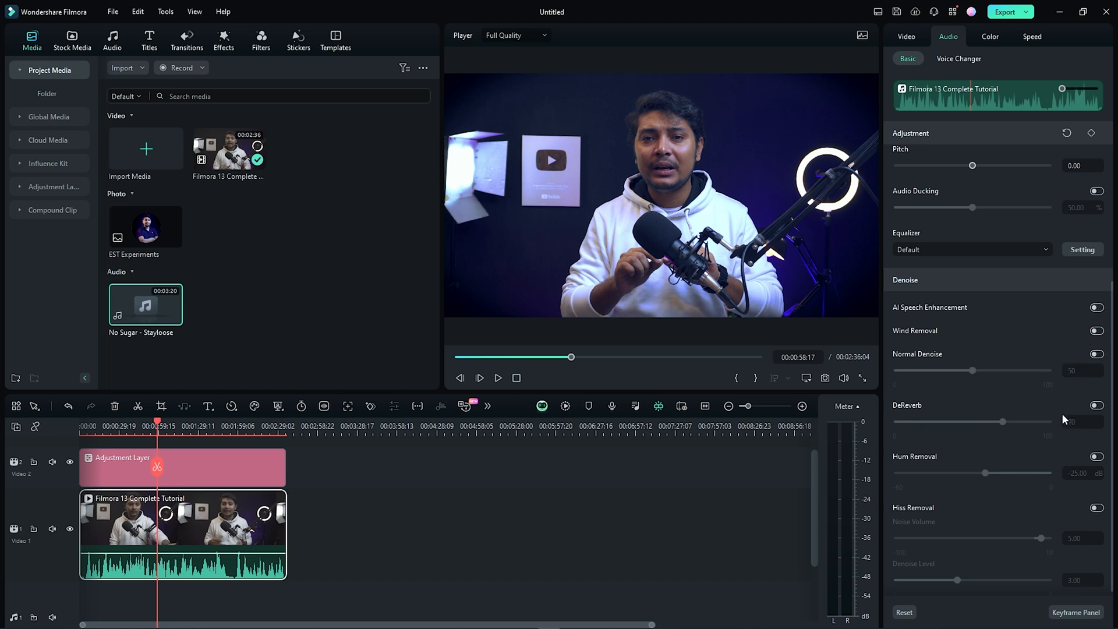
- Turn on DeReverb at strength 79 and preview the result
click(1097, 406)
drag(1002, 421, 1016, 422)
click(498, 378)
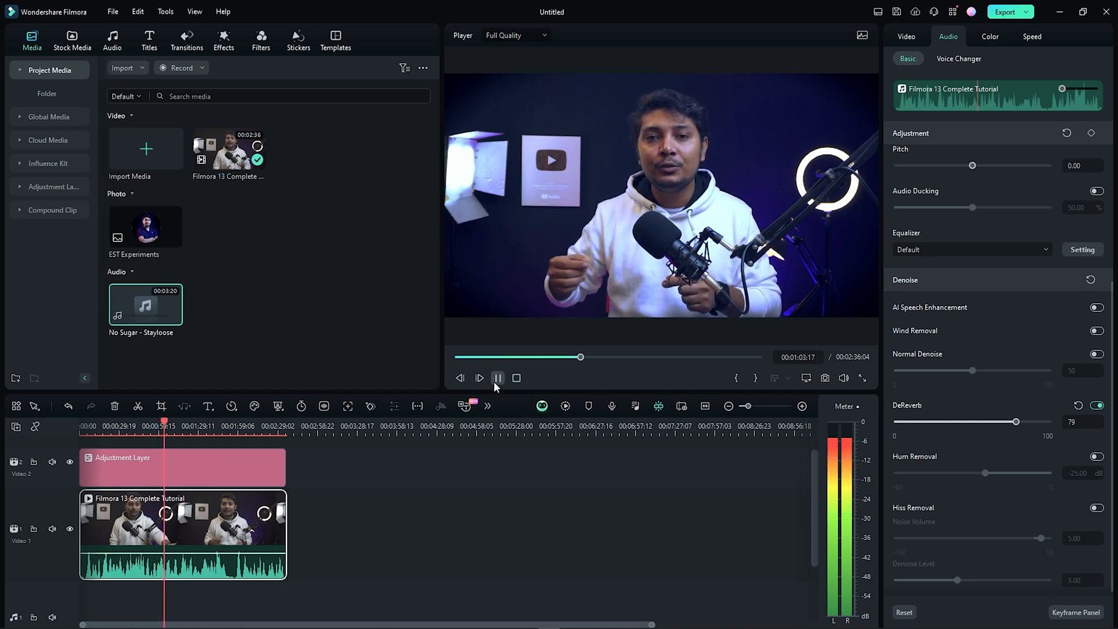
click(494, 381)
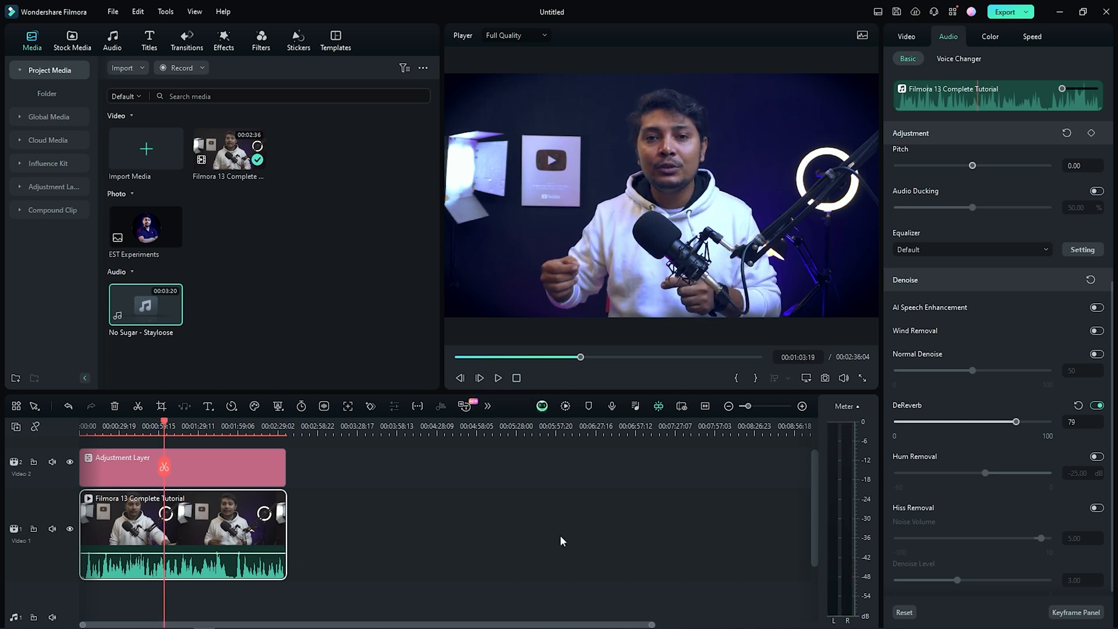
- Try Hum Removal on the clip's audio, then switch it back off
scroll(962, 492, down, 1)
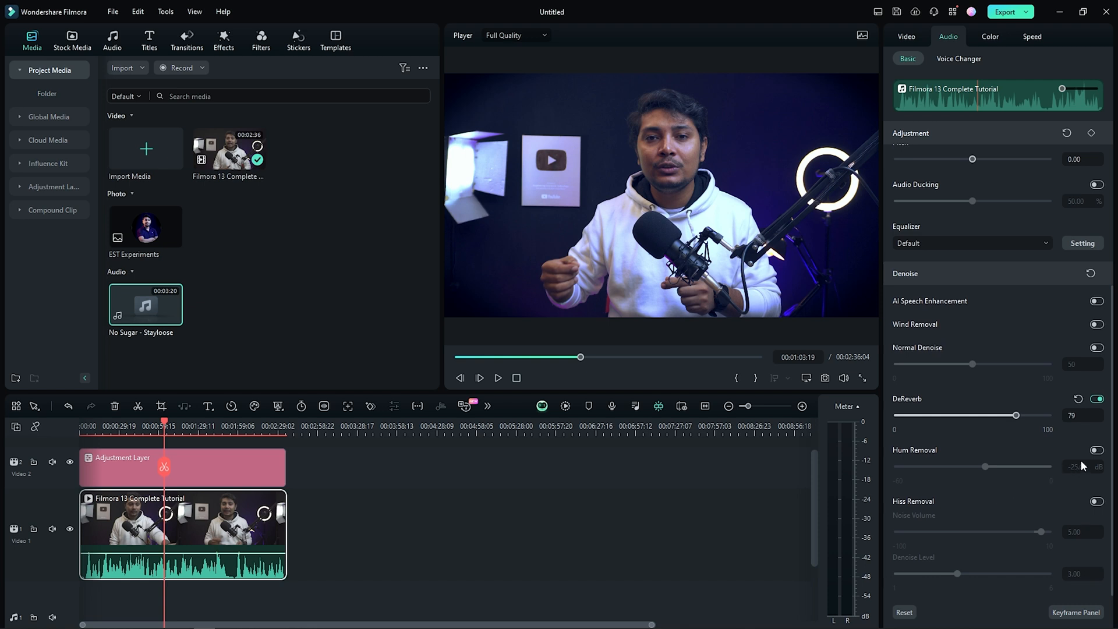
click(1097, 450)
click(1097, 451)
- Try the Old Radio voice filter on the tutorial clip, then set it back to None
scroll(1004, 509, up, 5)
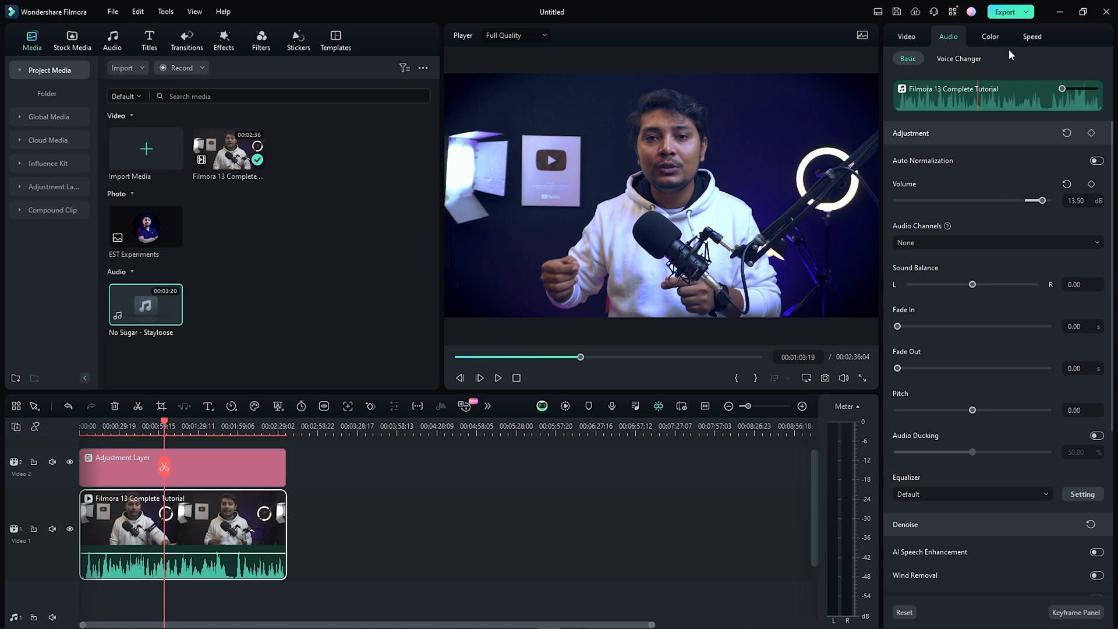
click(945, 60)
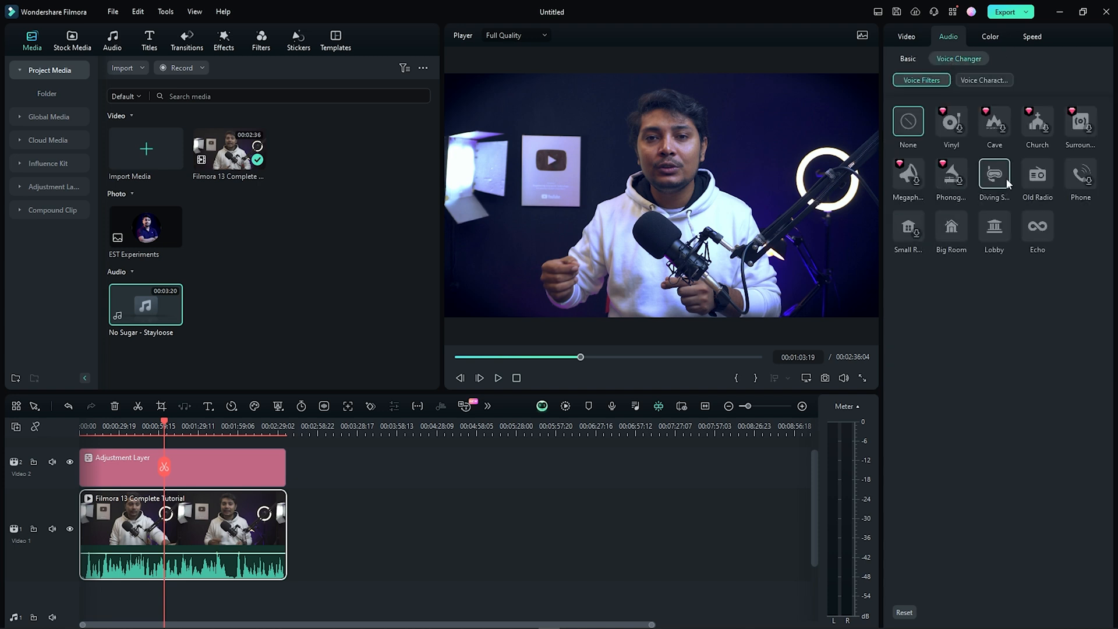
click(1040, 177)
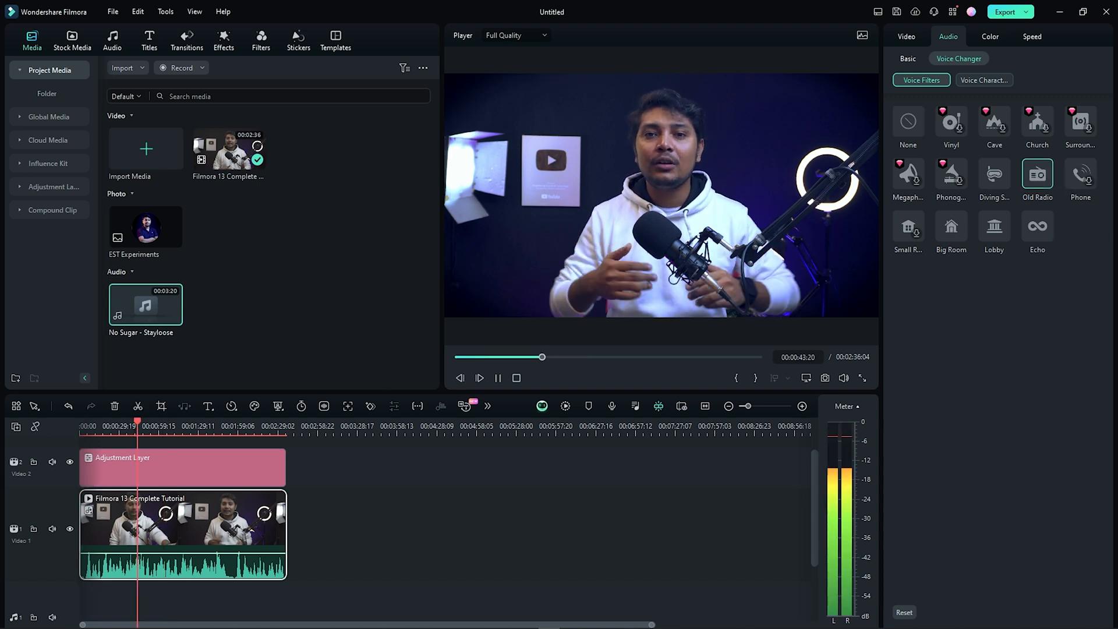
click(499, 378)
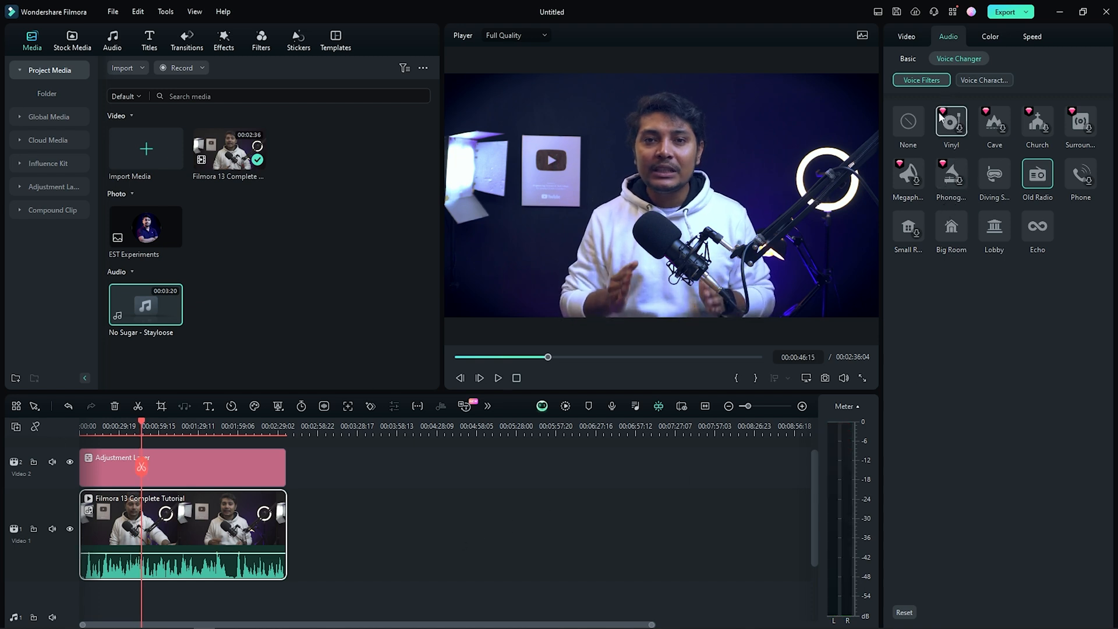
click(908, 123)
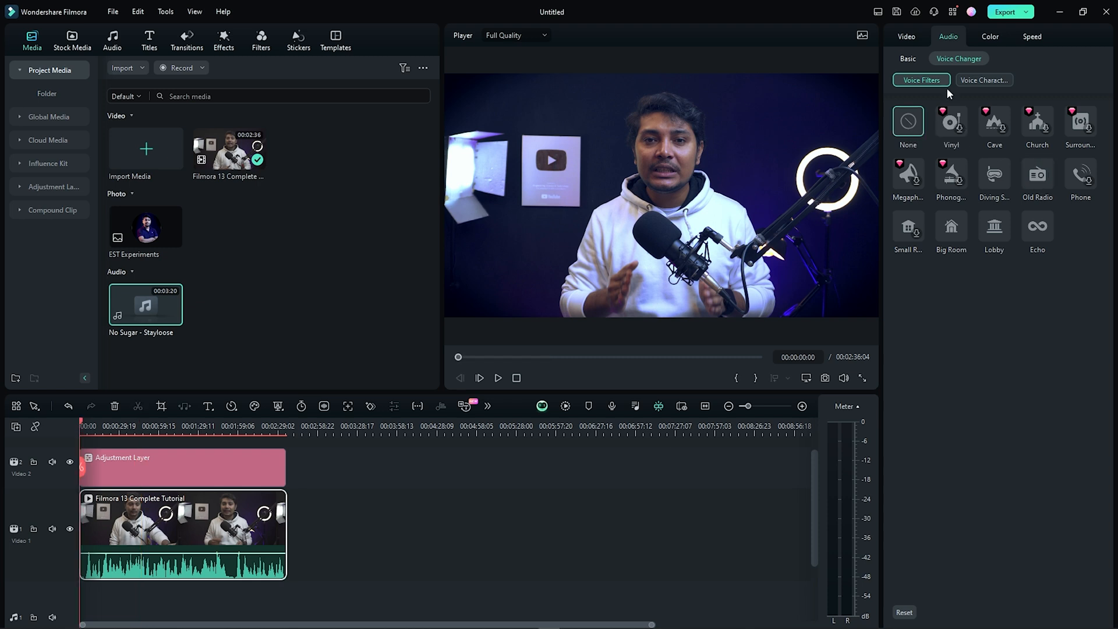
- Apply the Male voice character and move the No Sugar music to the timeline start
click(984, 81)
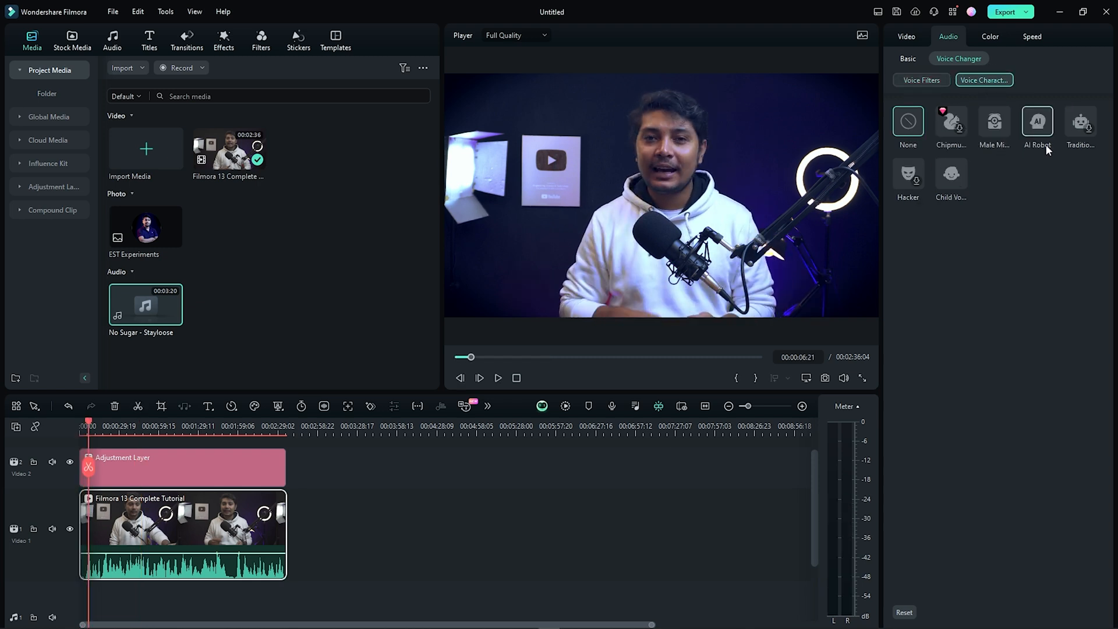
click(994, 121)
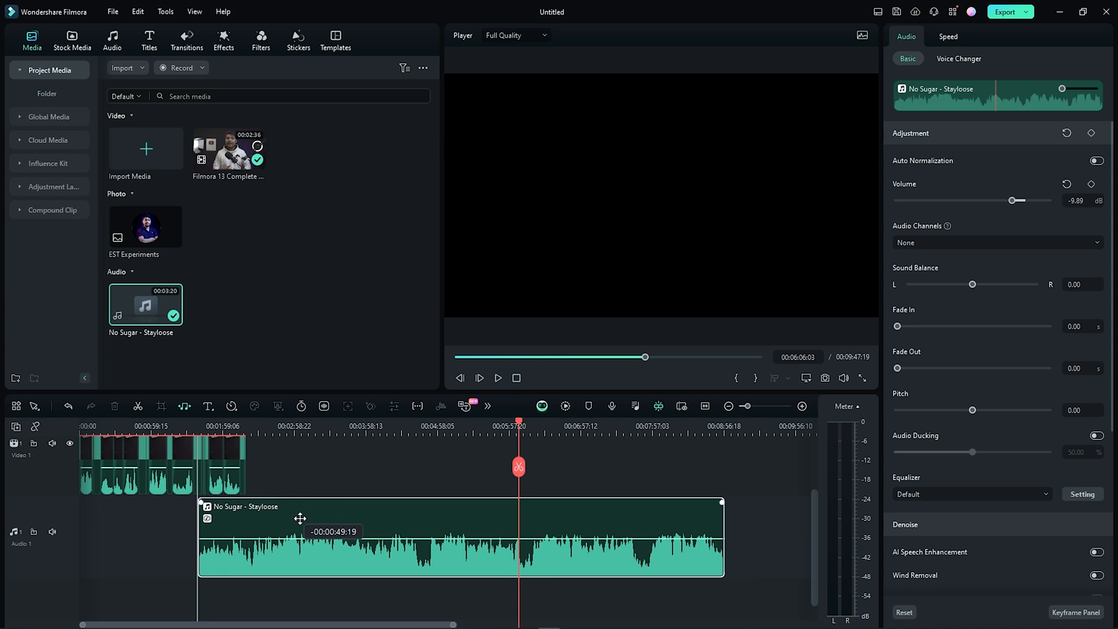
drag(300, 518, 182, 517)
- Split the No Sugar music where the video ends and delete the overhanging part
click(150, 425)
drag(152, 424, 46, 426)
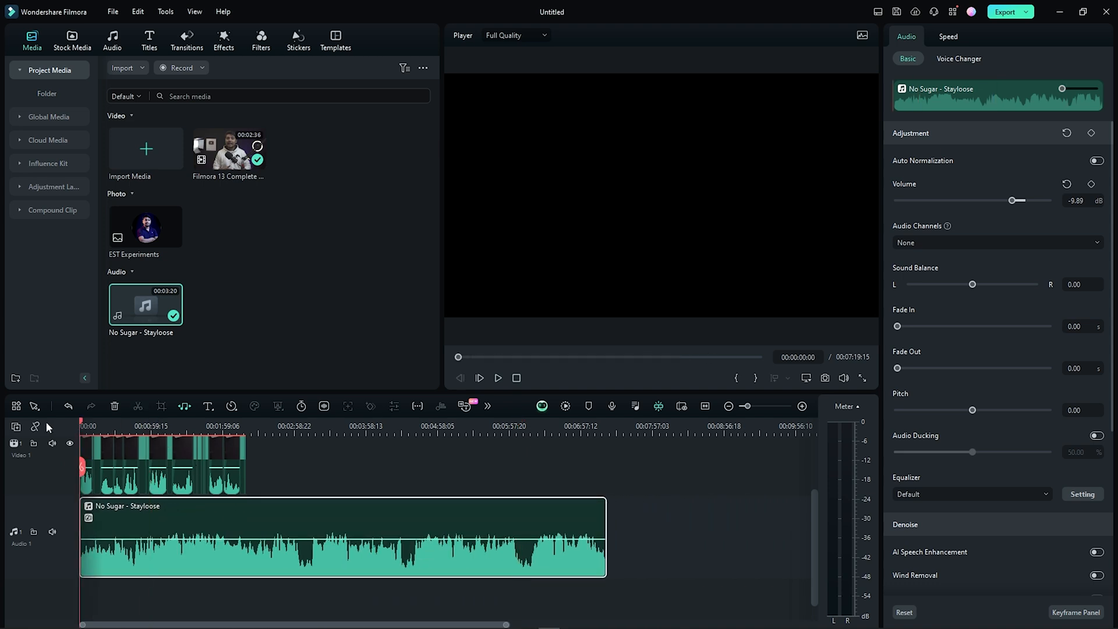
drag(249, 426, 290, 426)
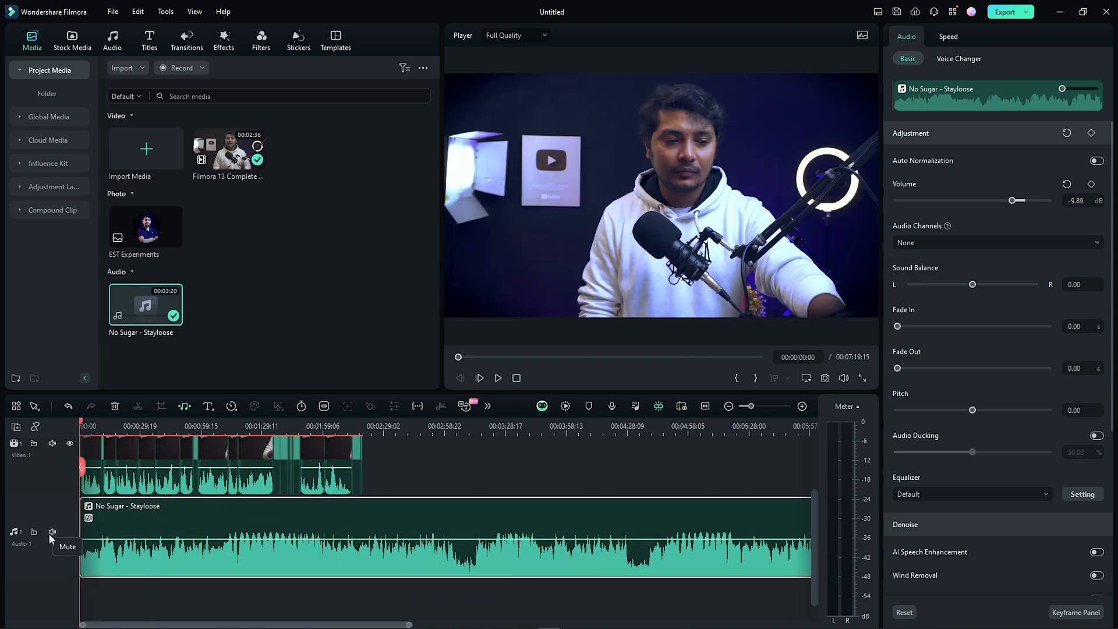
drag(65, 498, 70, 552)
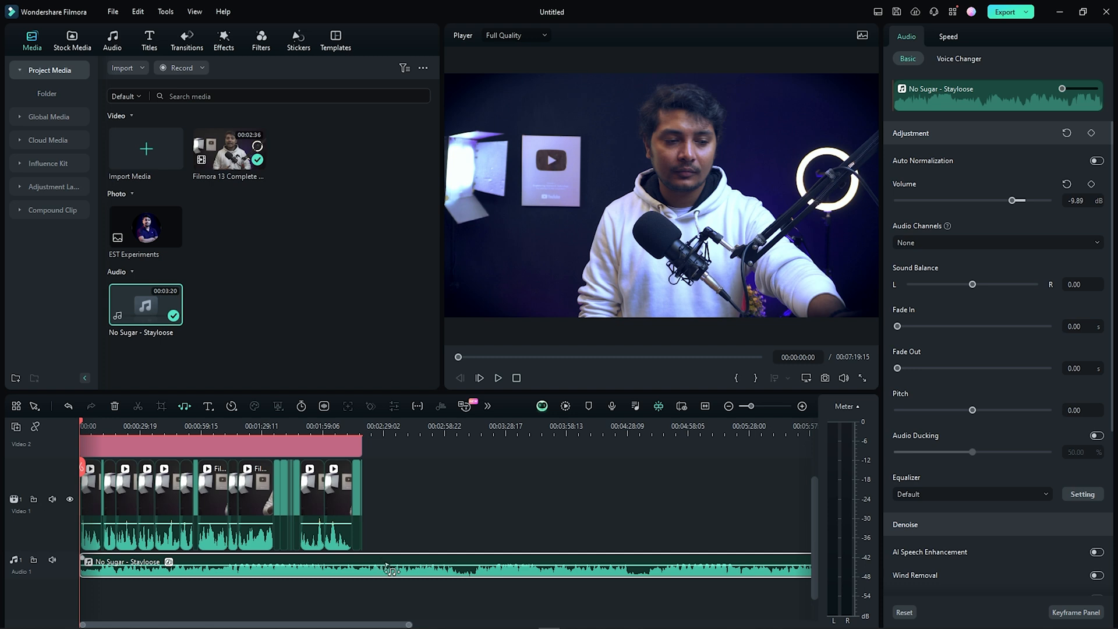
click(363, 426)
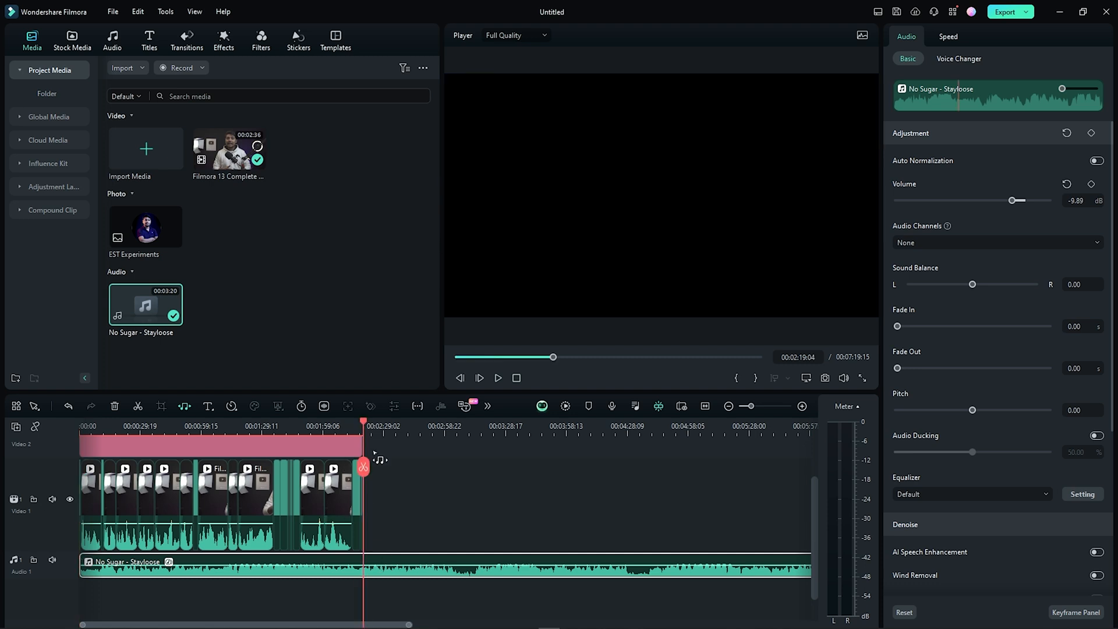
click(362, 426)
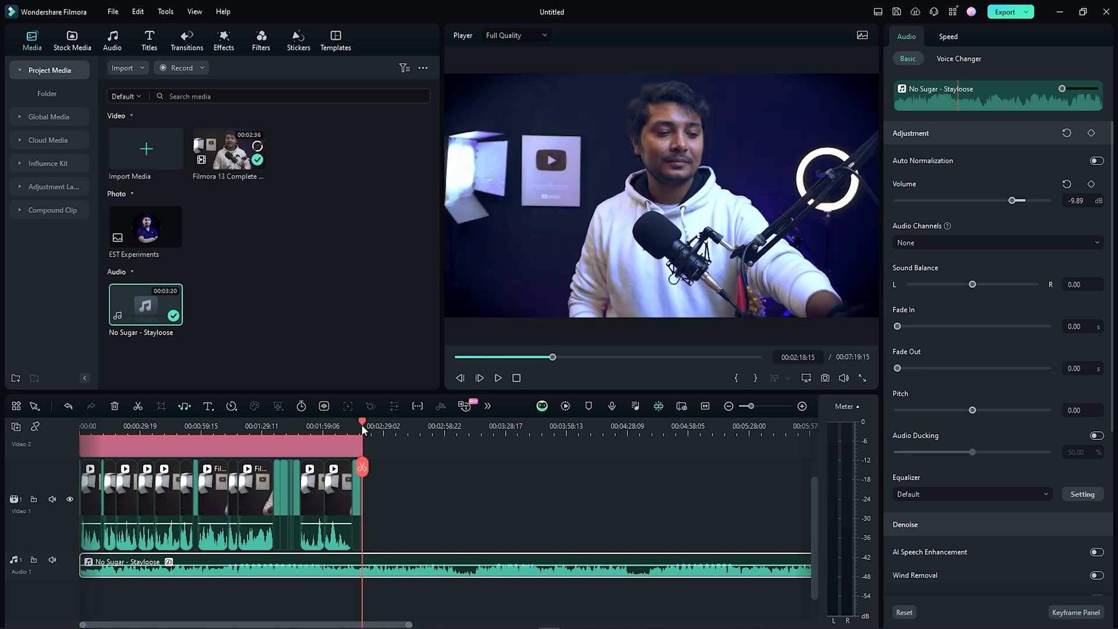
click(362, 467)
key(Delete)
key(Home)
- Lower the No Sugar music volume to -28.47 dB
click(322, 564)
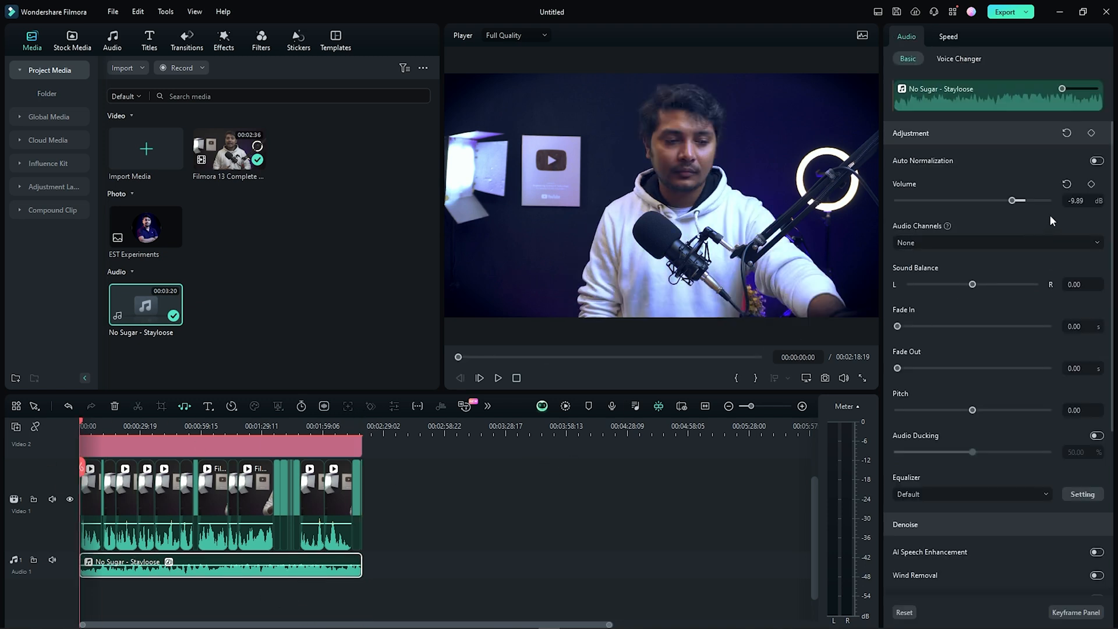
drag(1013, 201, 990, 201)
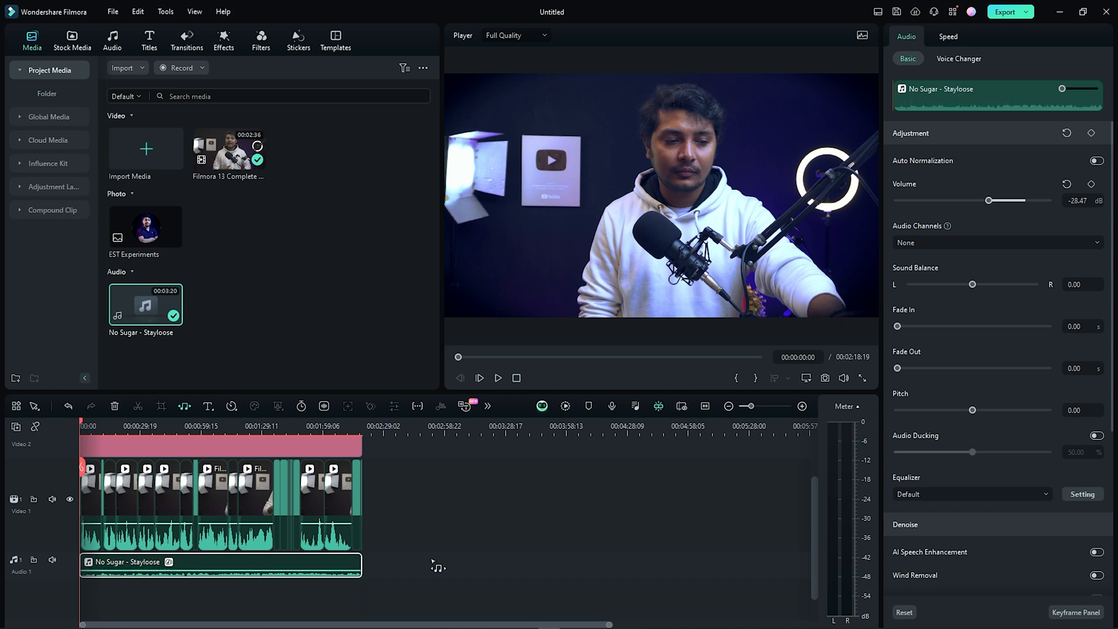
scroll(467, 517, up, 2)
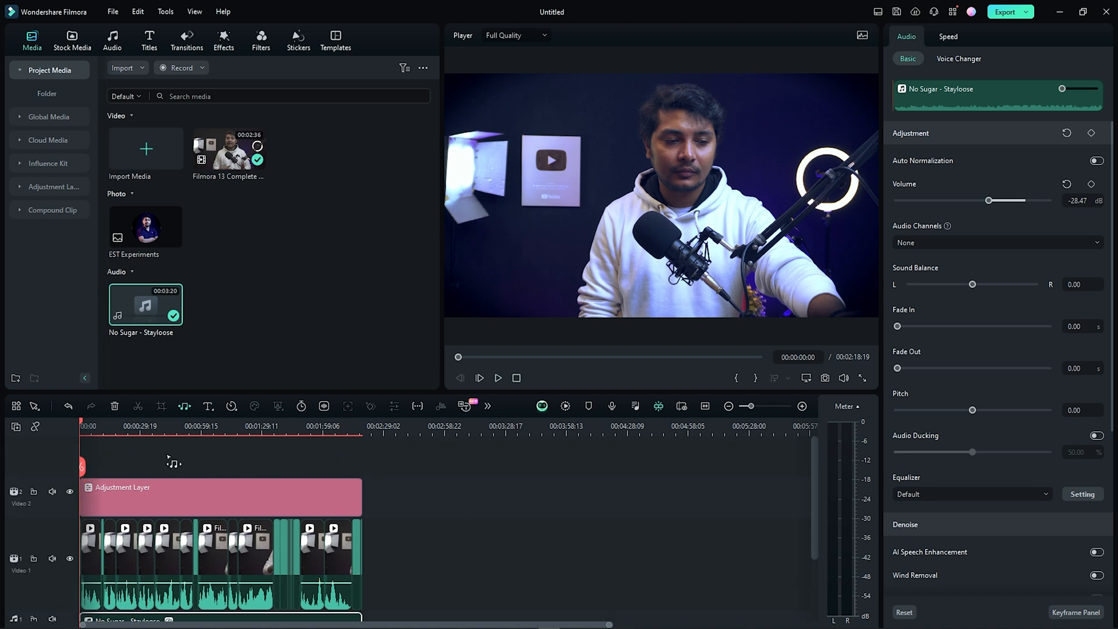
- Select the adjustment layer, fit the whole project in view and raise the preview volume
click(178, 502)
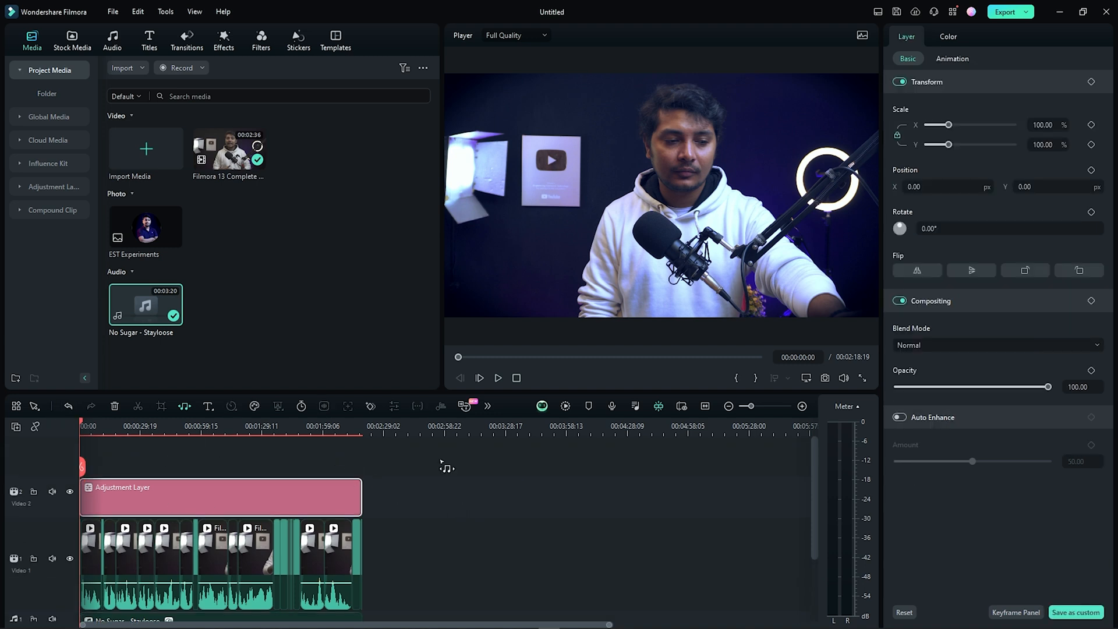
key(shift+z)
drag(512, 426, 505, 426)
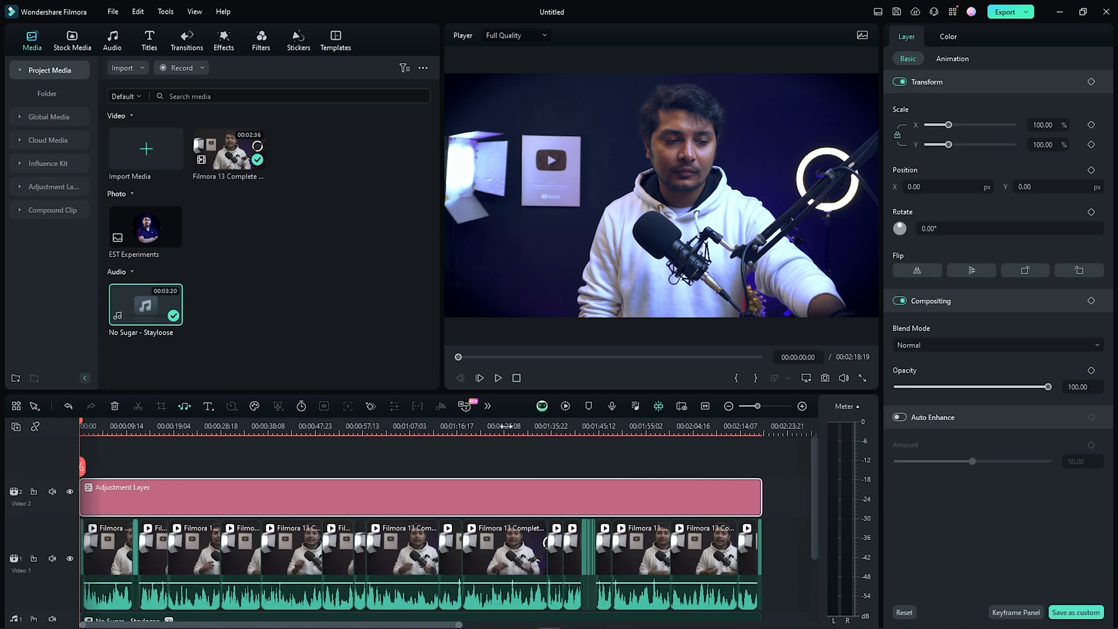
mouse_move(846, 379)
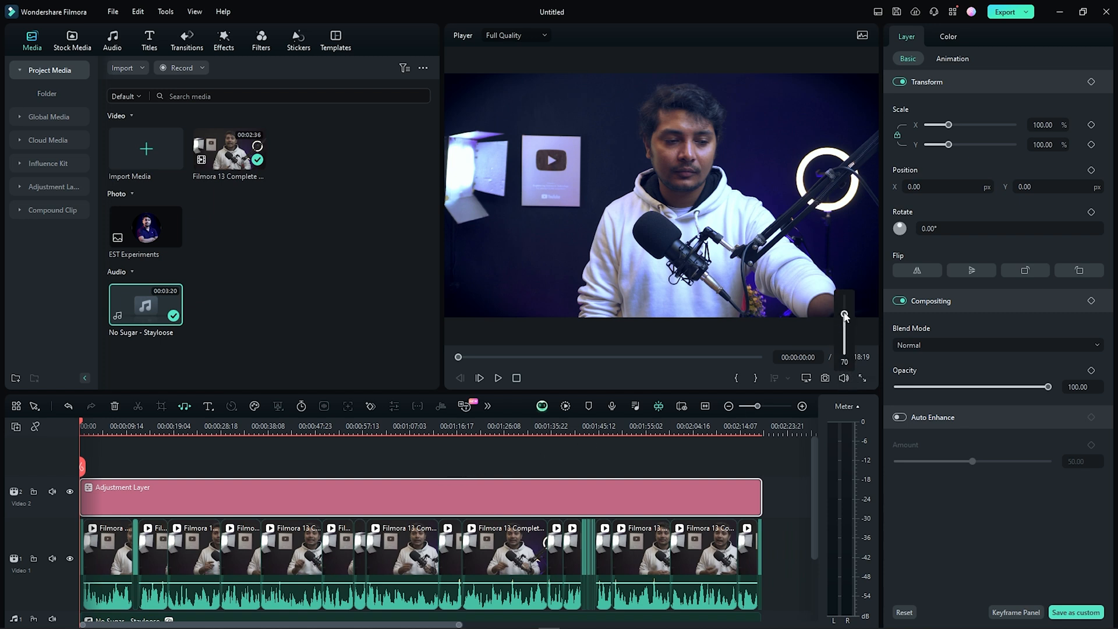
mouse_move(845, 314)
mouse_down()
mouse_move(845, 351)
mouse_move(845, 299)
mouse_move(845, 337)
mouse_move(845, 321)
mouse_up()
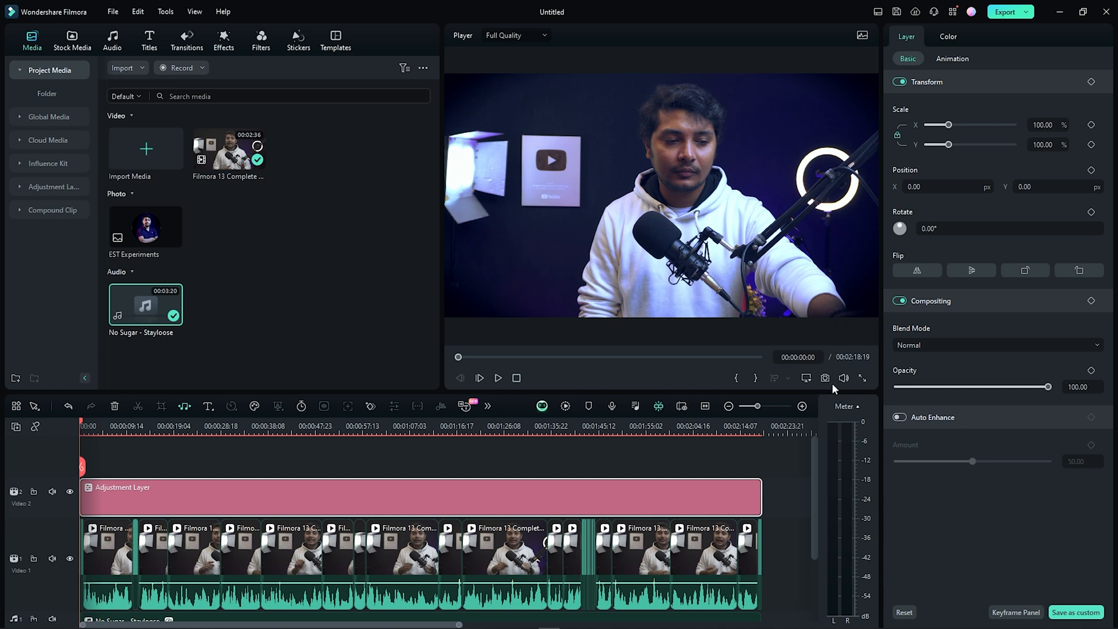
drag(79, 423, 97, 424)
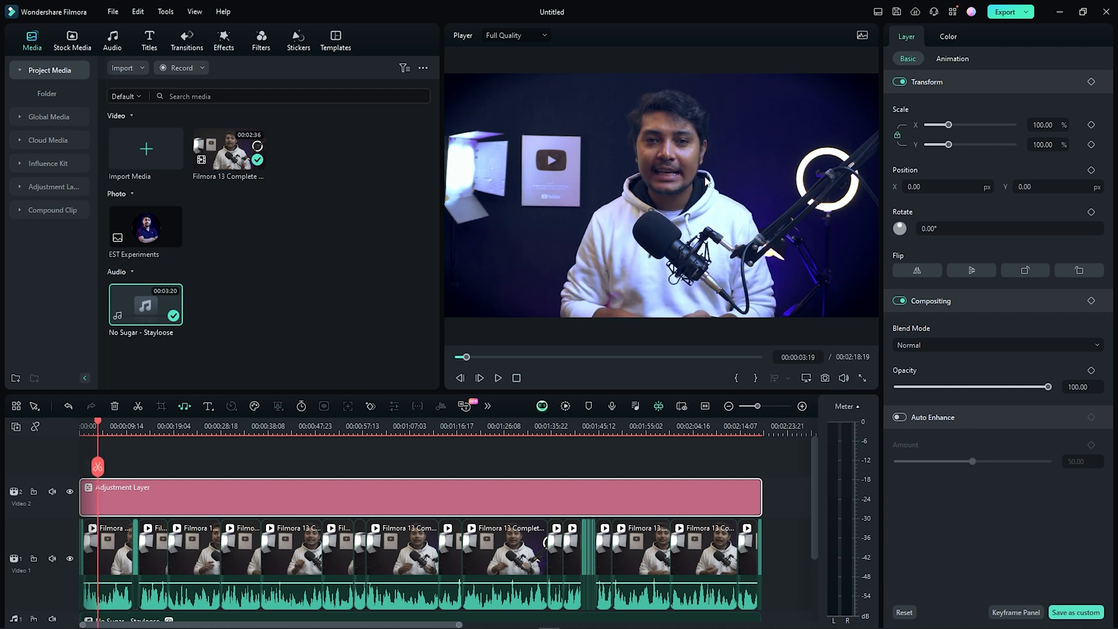
click(862, 378)
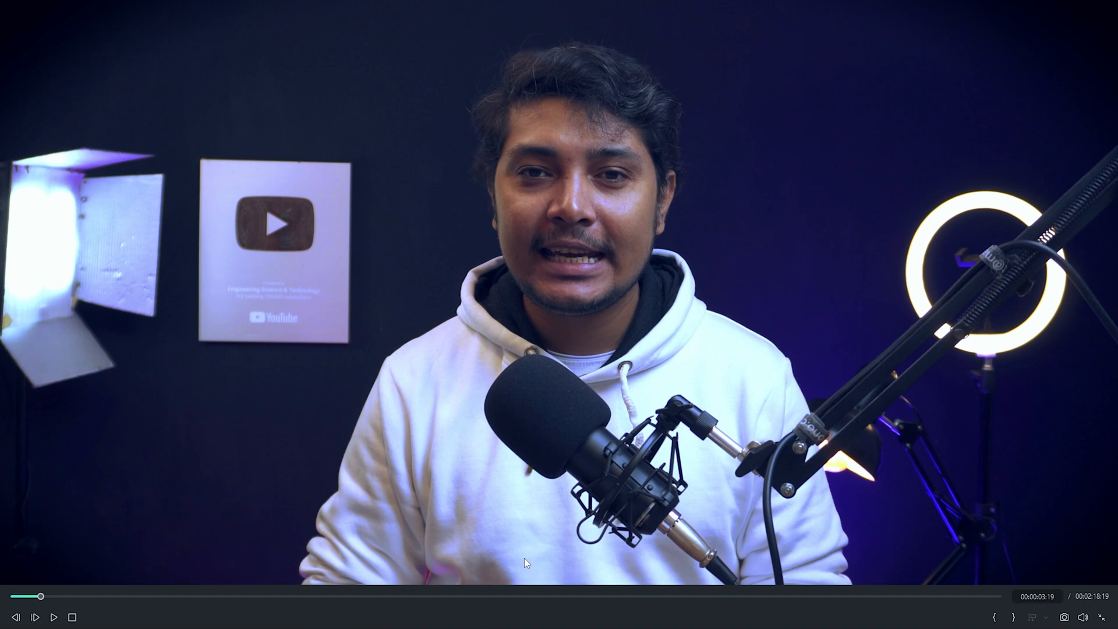
click(54, 617)
click(53, 618)
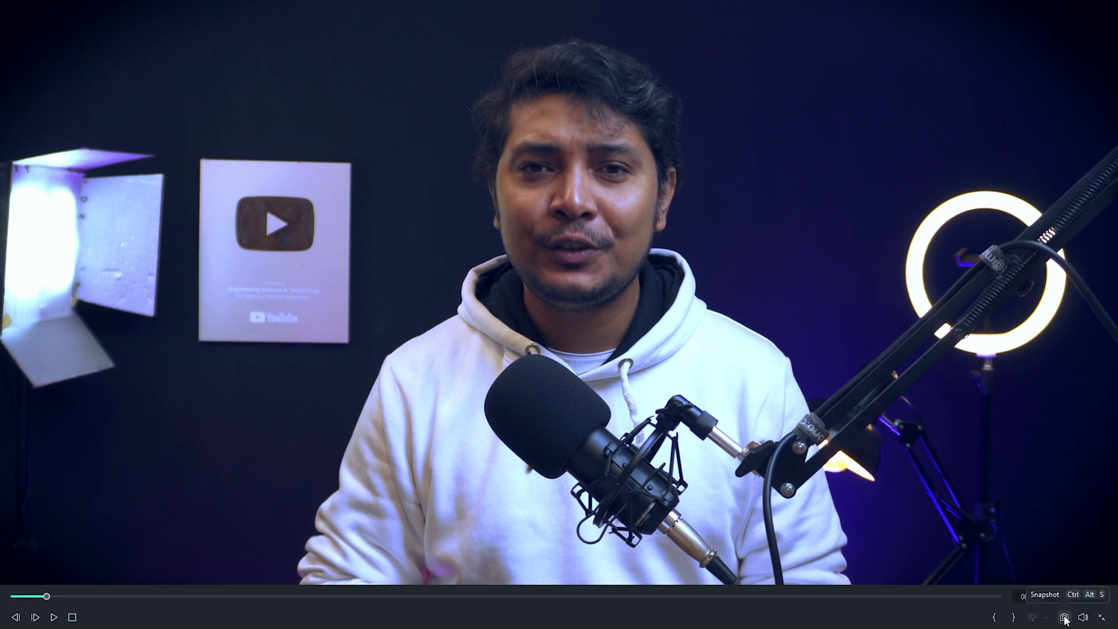
click(1102, 618)
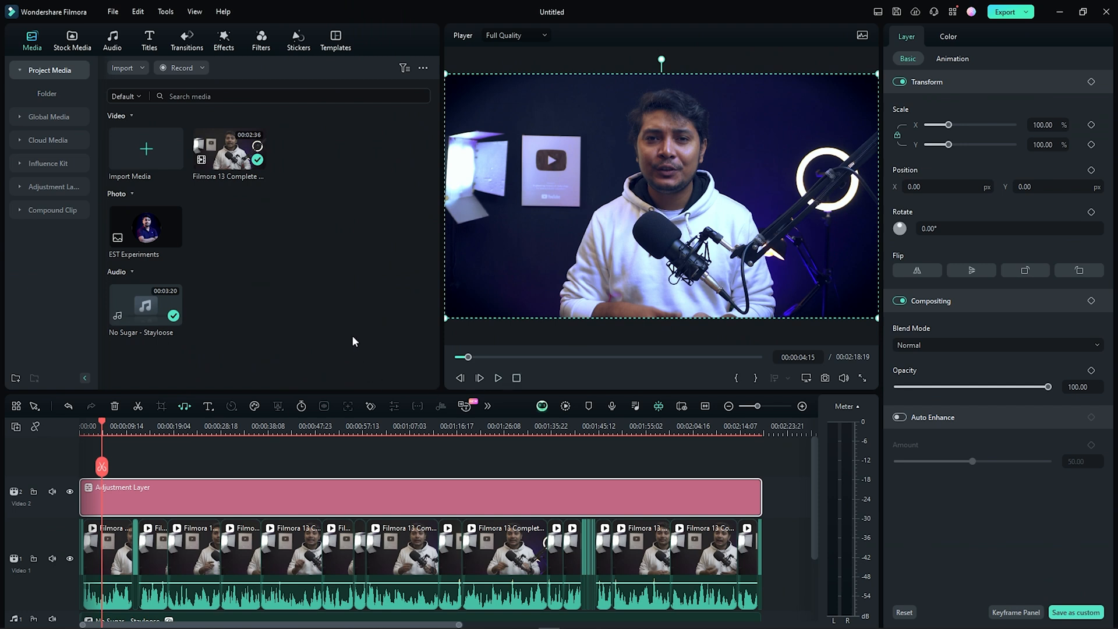
- Delete the Adjustment Layer from Video 2 and select the tutorial clip
click(780, 463)
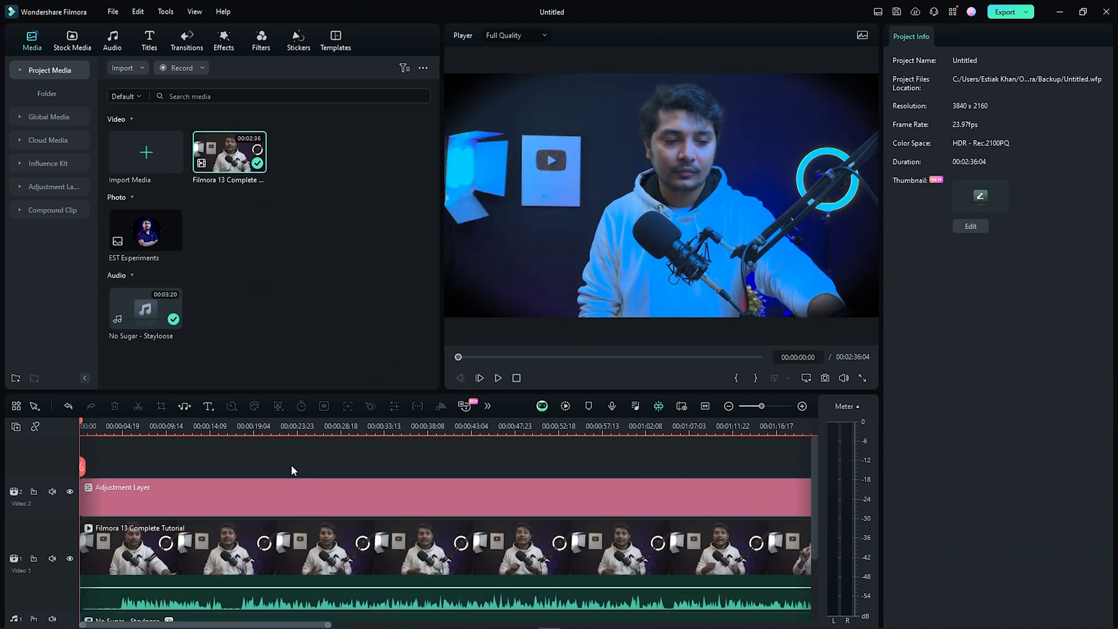
scroll(404, 431, down, 2)
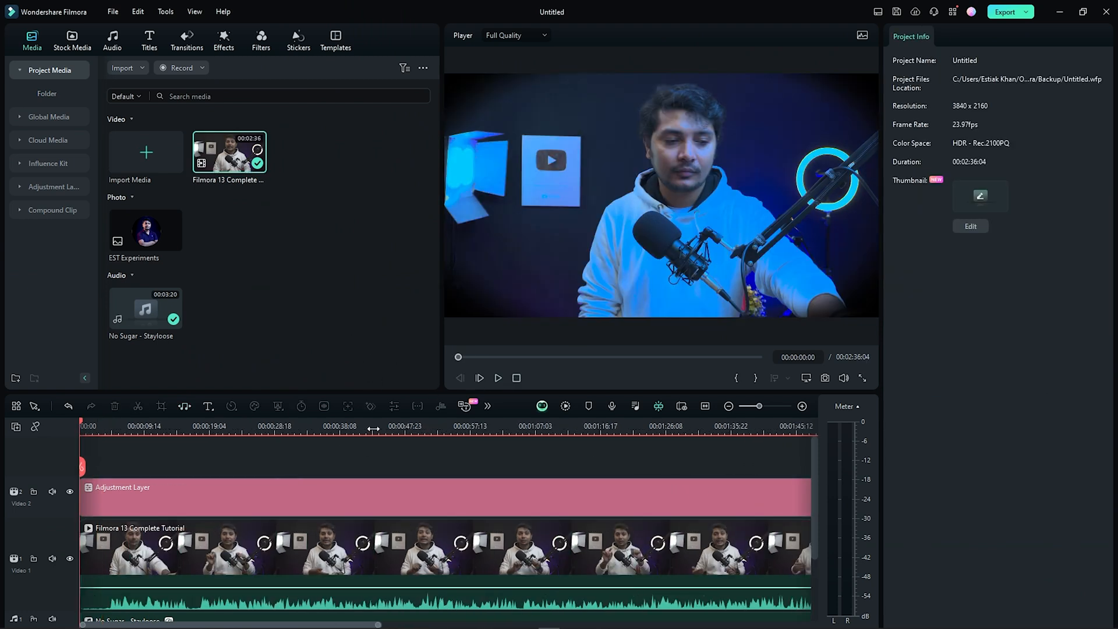
click(227, 490)
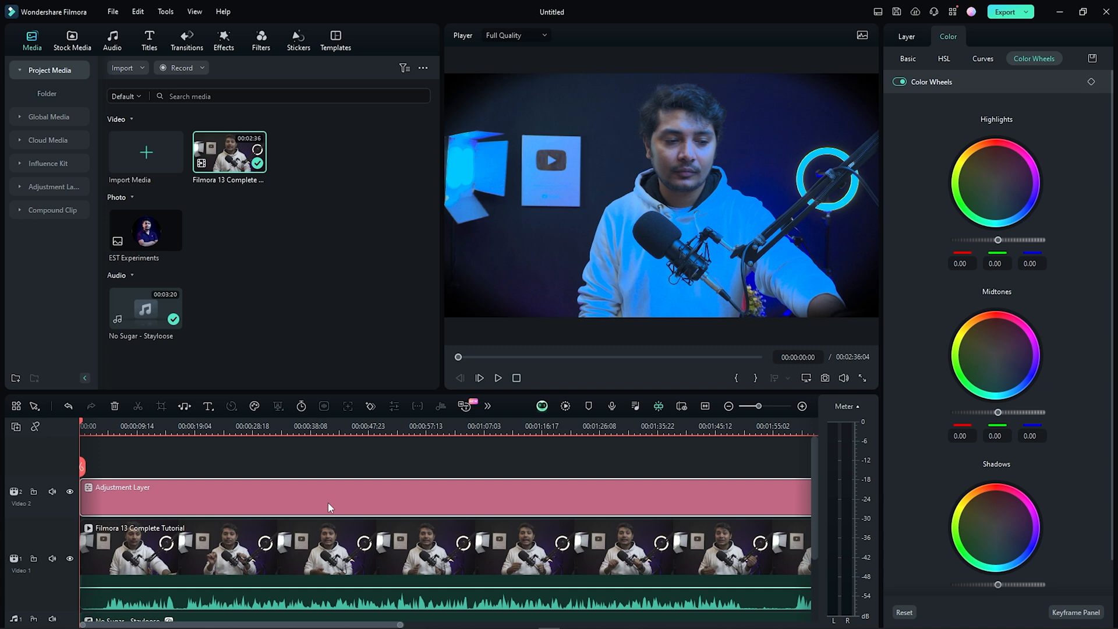
key(Delete)
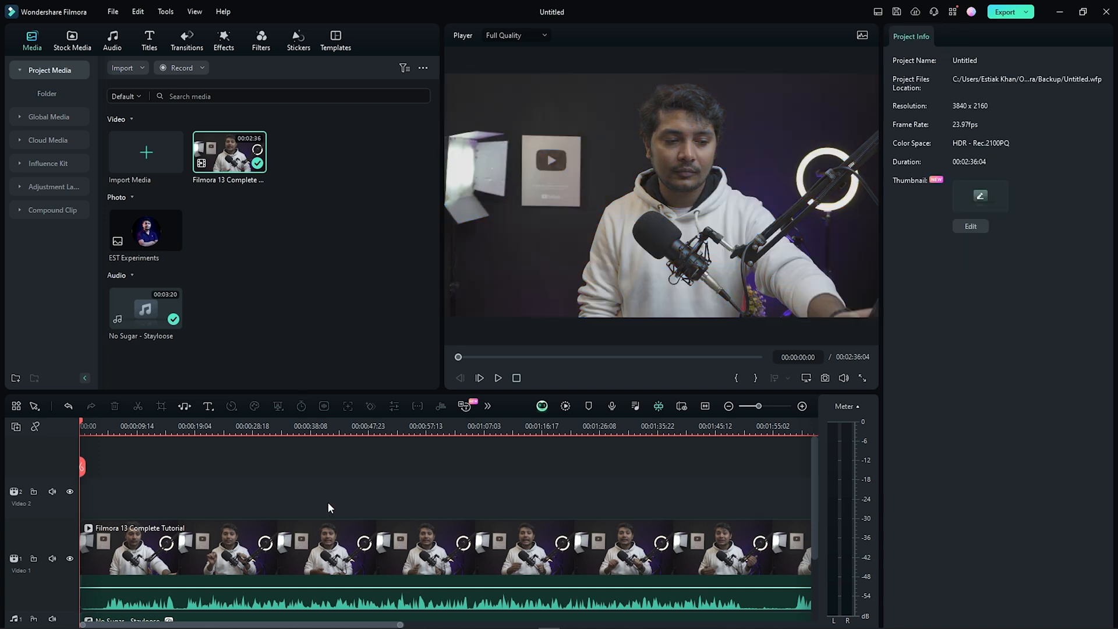
click(570, 179)
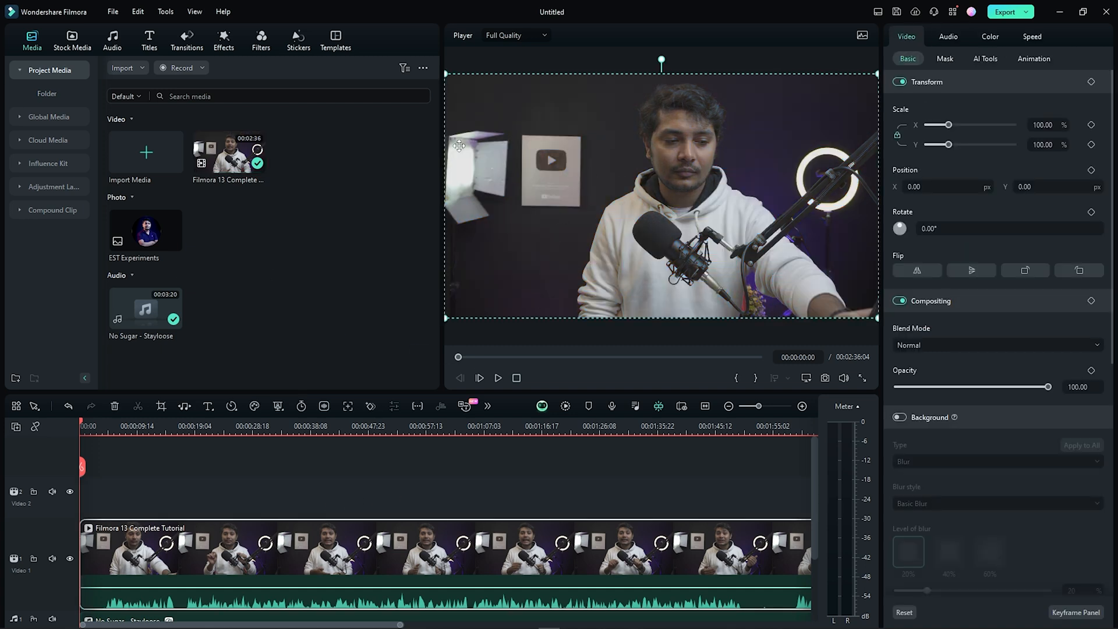
- Place the EST Experiments photo on Video 2 and lengthen it to about two minutes
click(130, 230)
drag(130, 230, 90, 508)
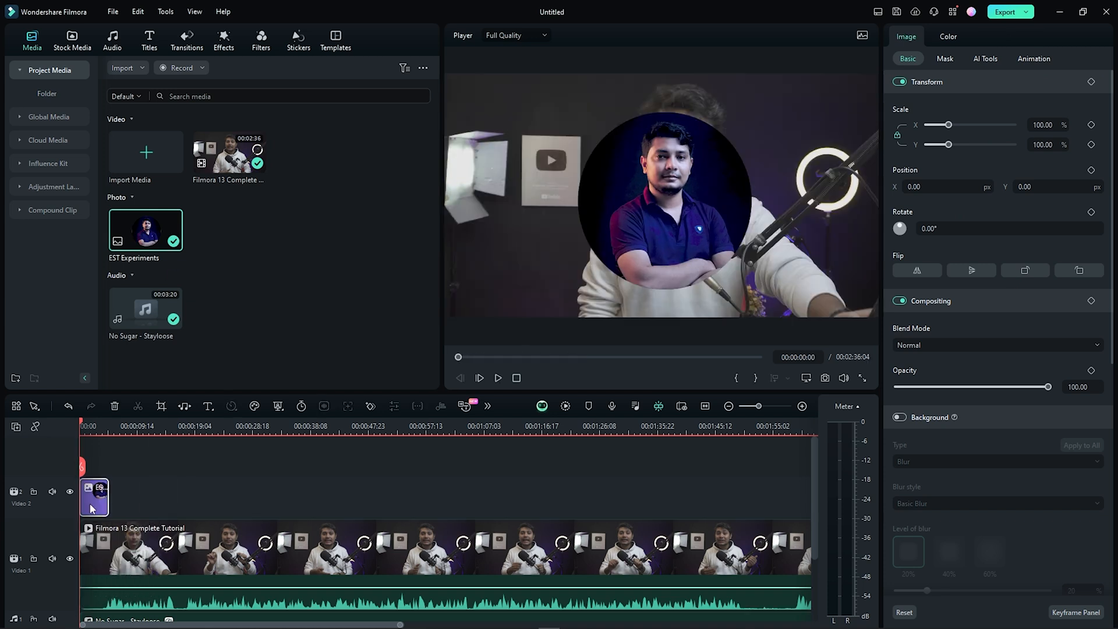
drag(106, 492, 488, 495)
drag(519, 430, 435, 426)
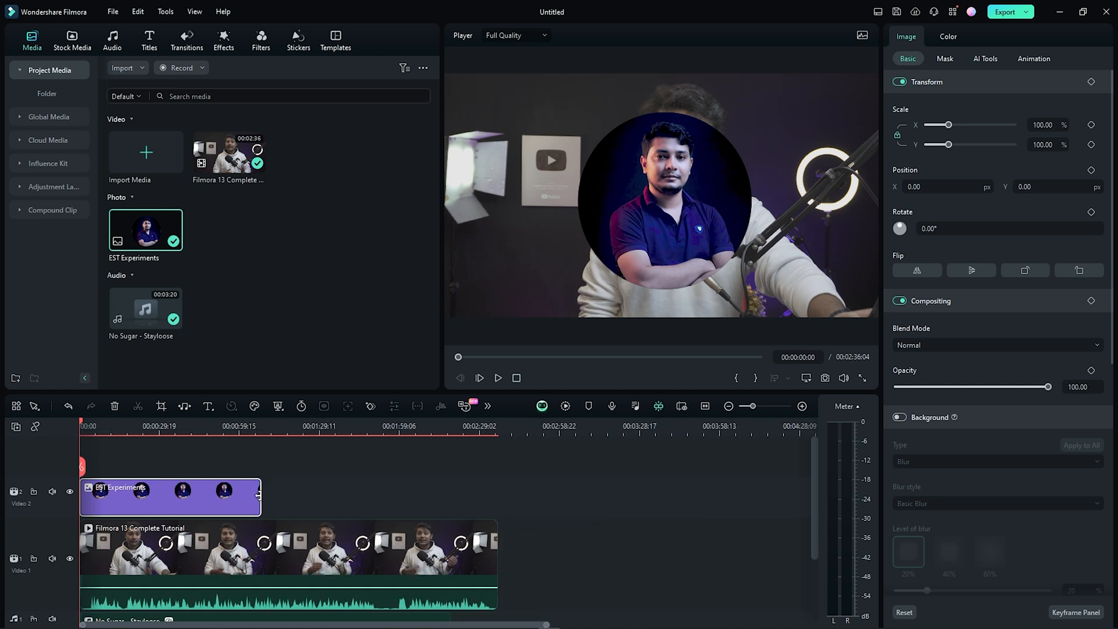
drag(150, 493, 247, 493)
drag(183, 428, 174, 428)
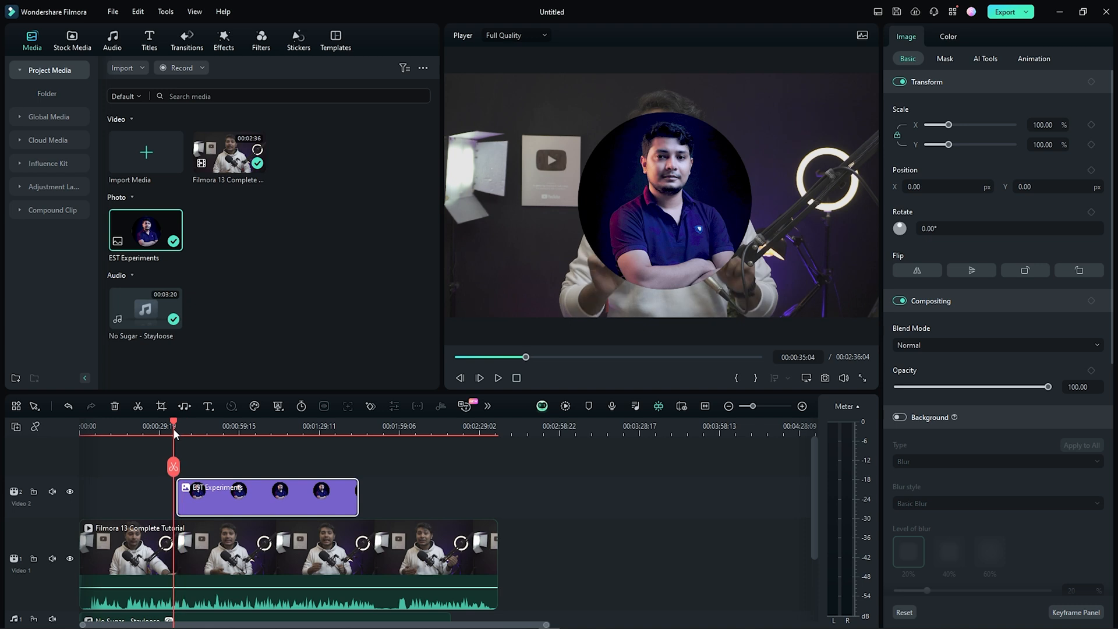
drag(360, 505, 240, 498)
drag(172, 423, 211, 432)
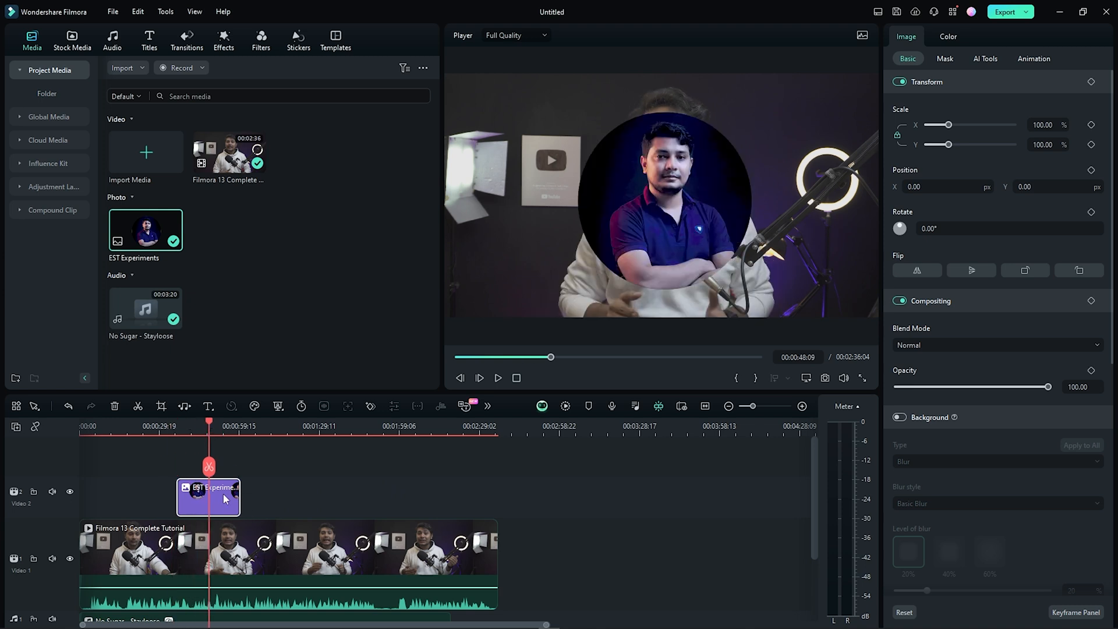
- Scale the circular overlay to 22.28% and move it to the top-left corner
click(672, 195)
drag(876, 74, 570, 248)
drag(519, 287, 493, 112)
drag(543, 144, 516, 128)
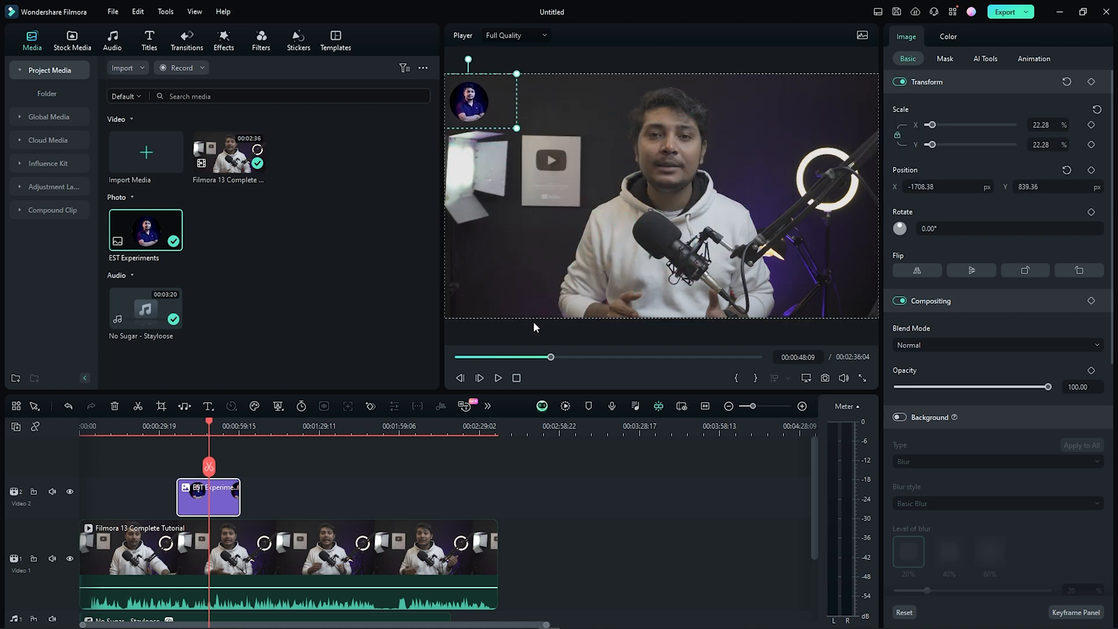
- Stretch the overlay from the timeline start to the end of the main video
click(602, 517)
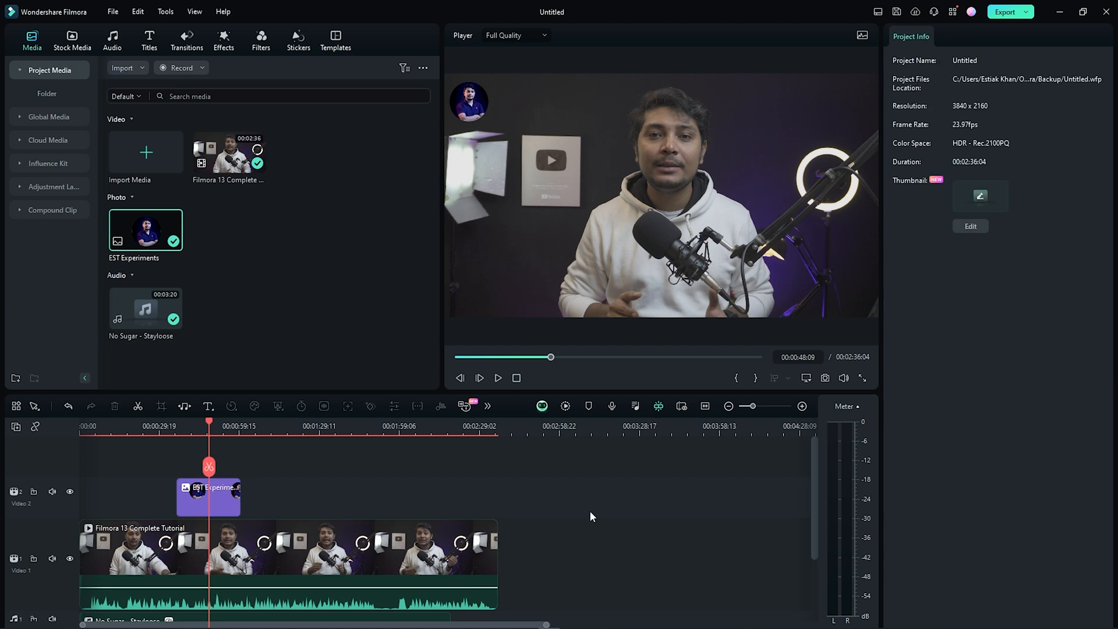
click(227, 494)
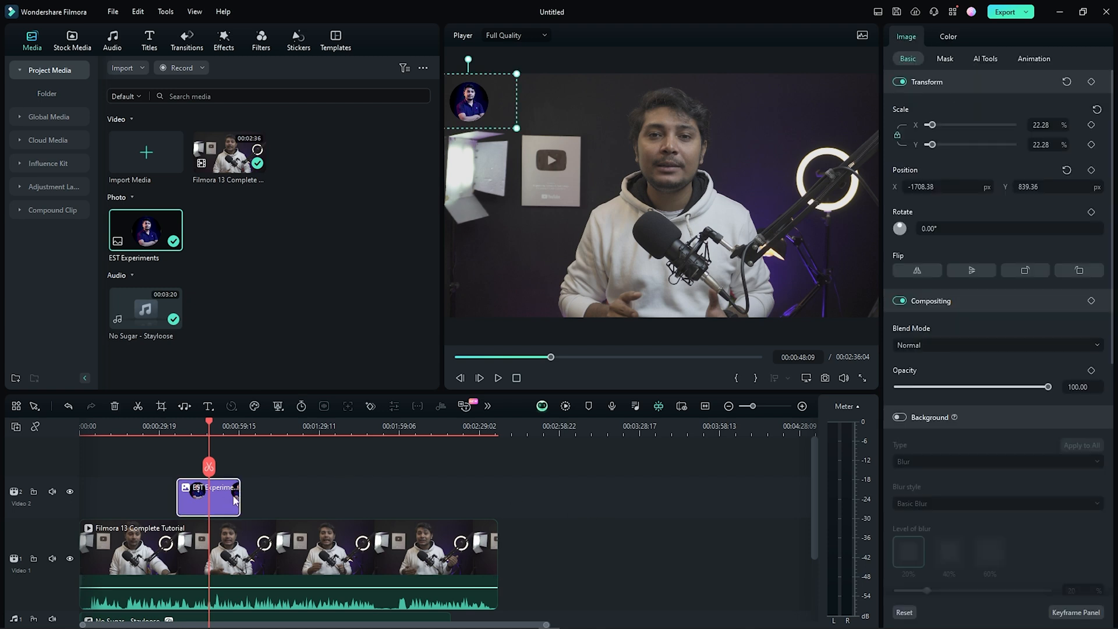
drag(237, 494, 498, 495)
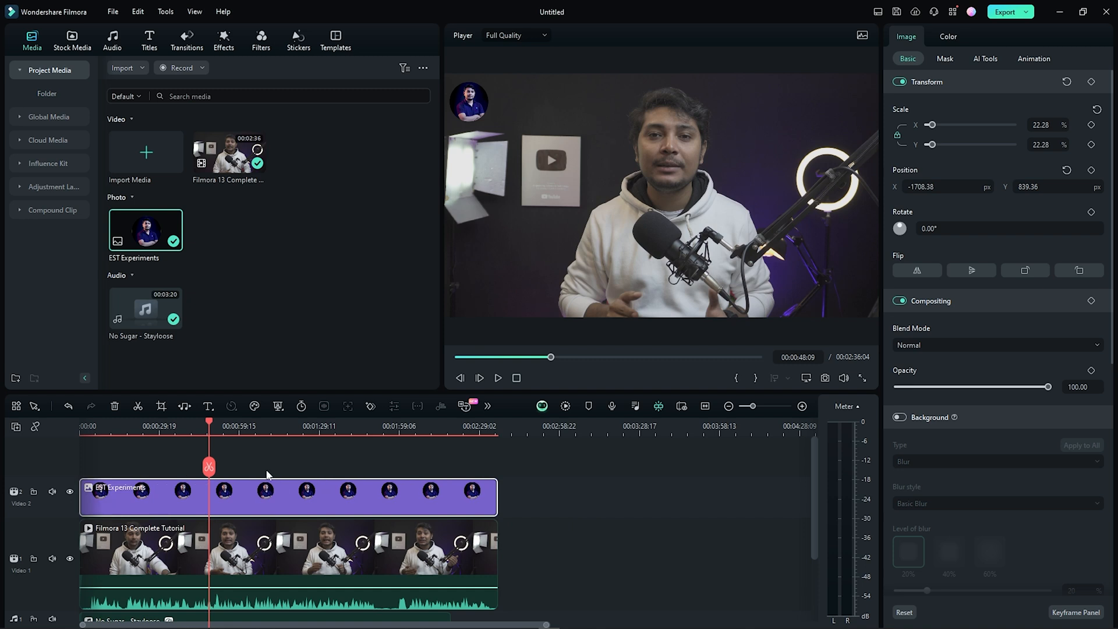
click(268, 468)
click(268, 491)
drag(209, 424, 126, 424)
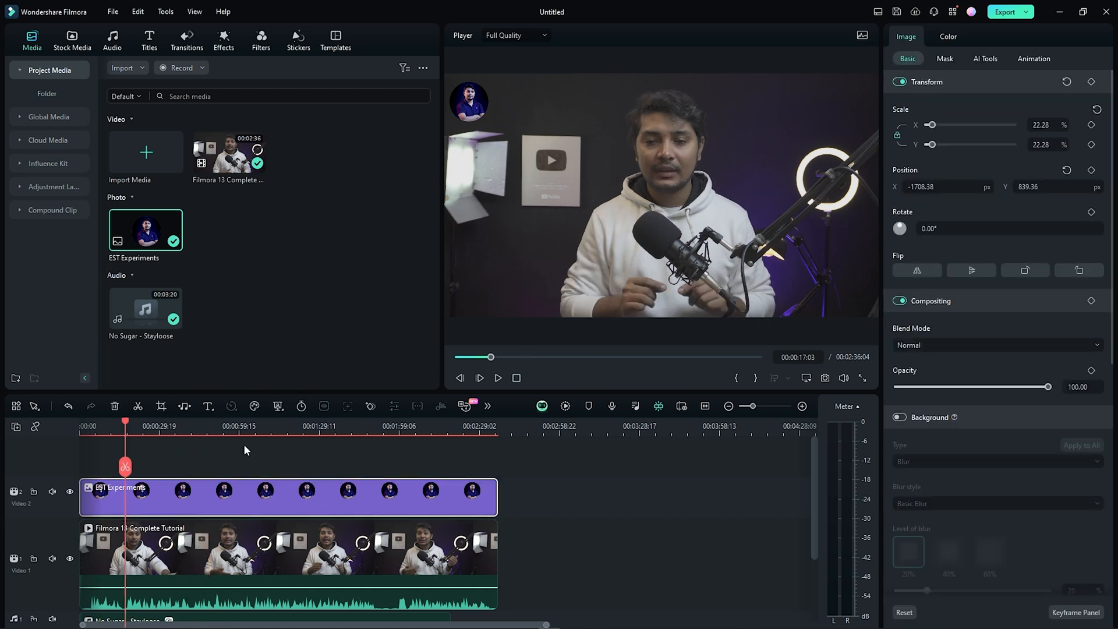
- Add a 5-second Quick Text 'Text Here' title at 00:00:17:03 on Video 3
click(207, 407)
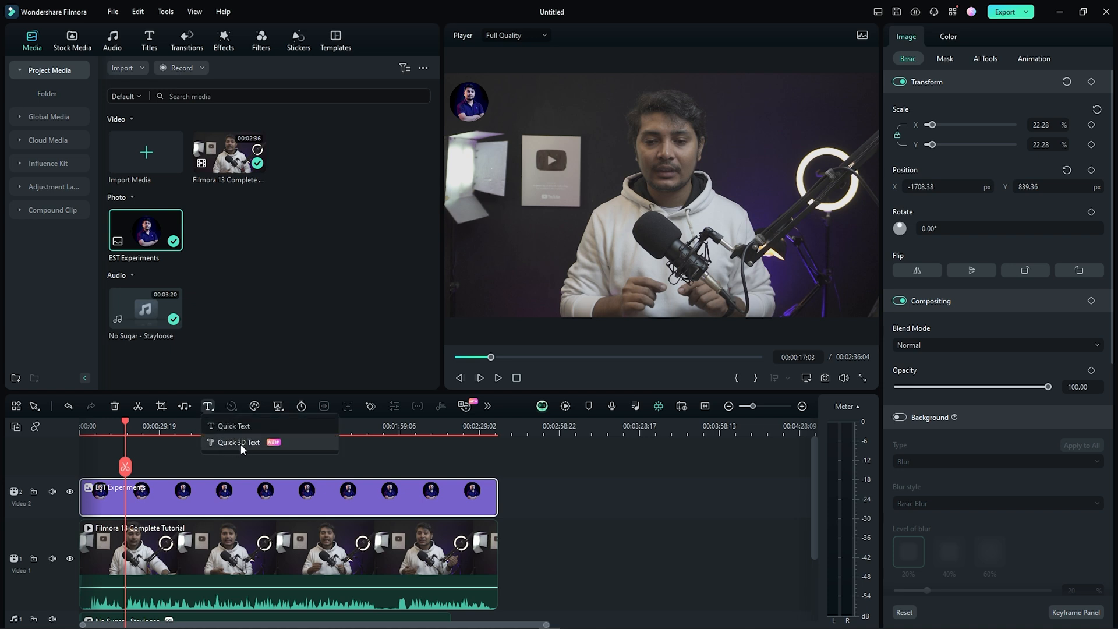
click(233, 428)
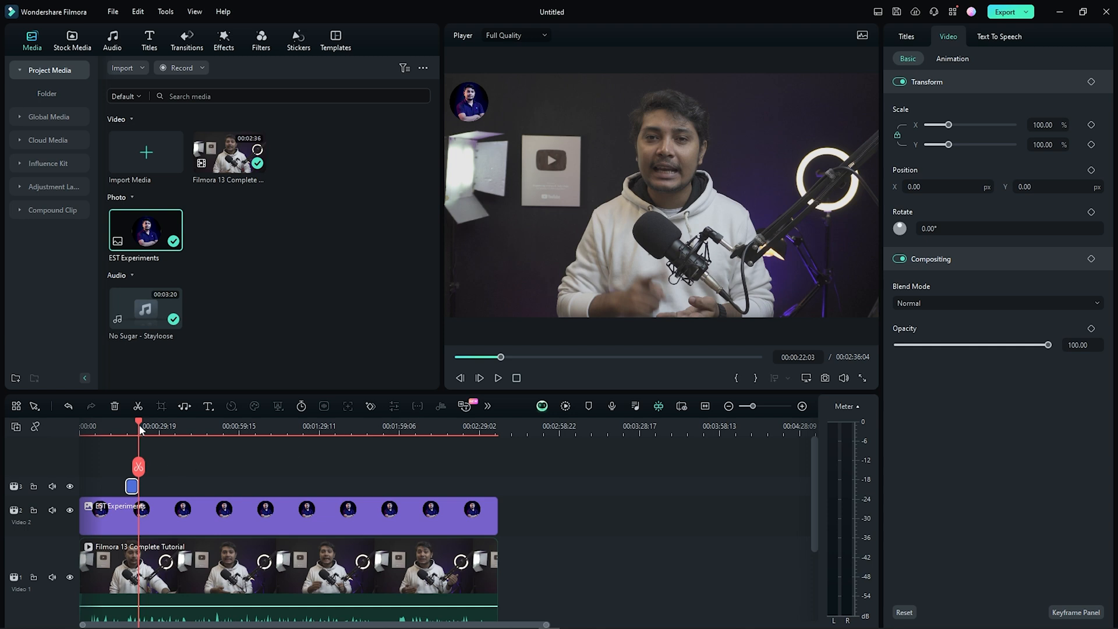
drag(157, 427, 264, 427)
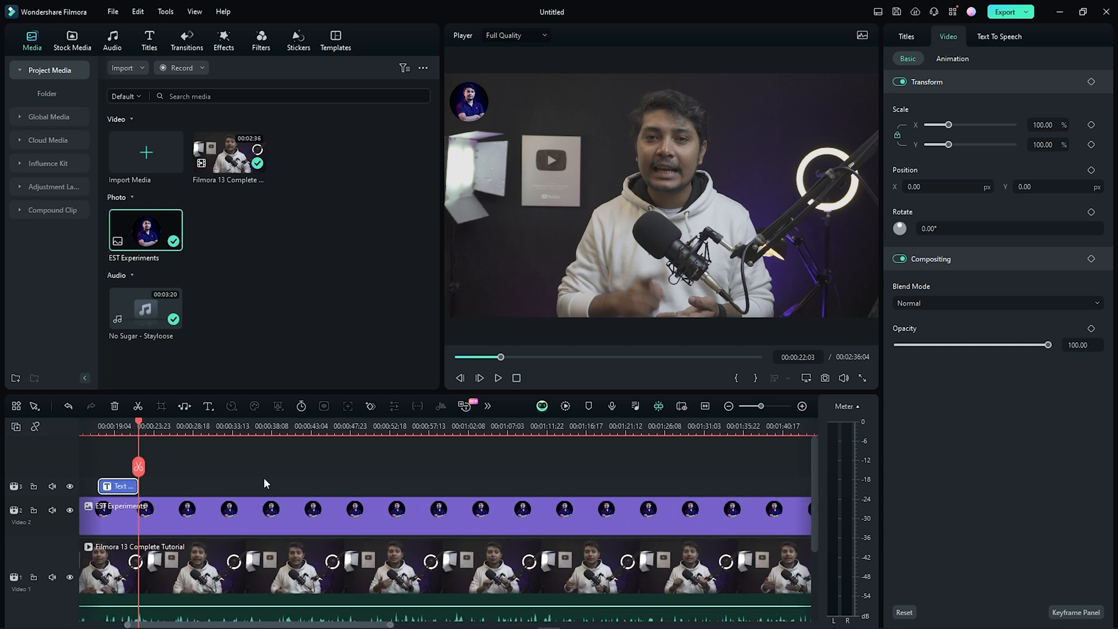
drag(231, 625, 187, 625)
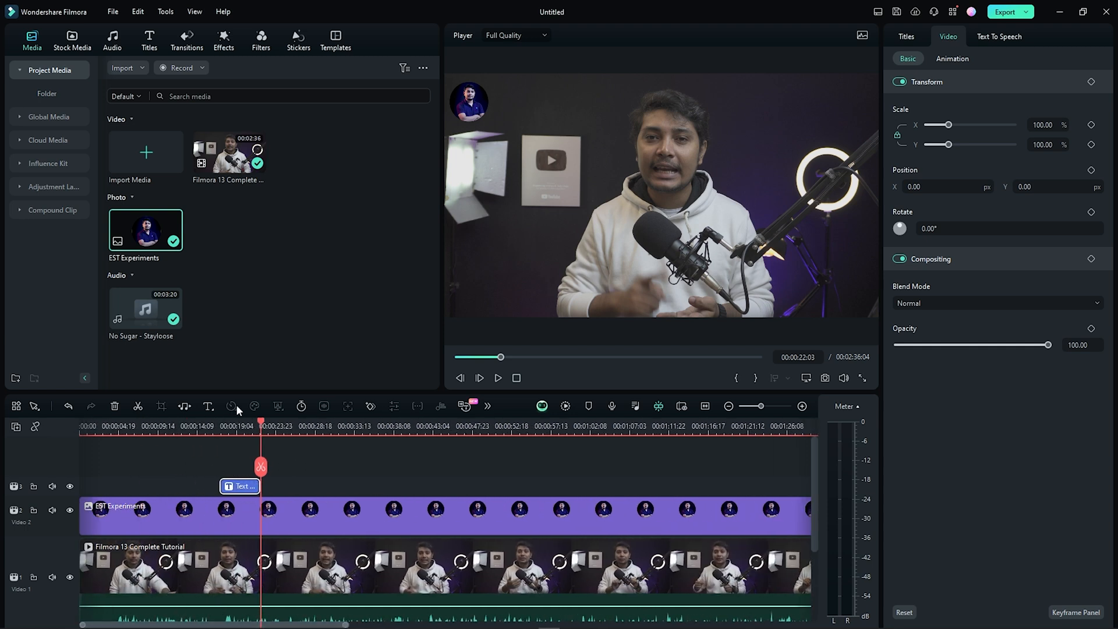
click(245, 427)
drag(245, 424, 246, 429)
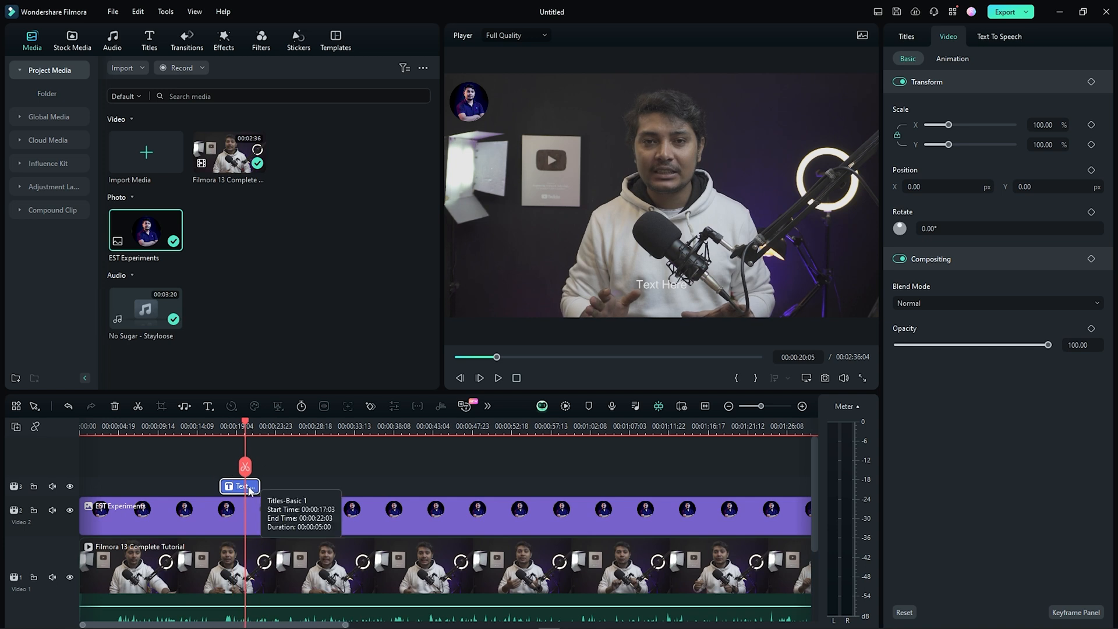
- Replace the title text with the presenter's name
click(906, 37)
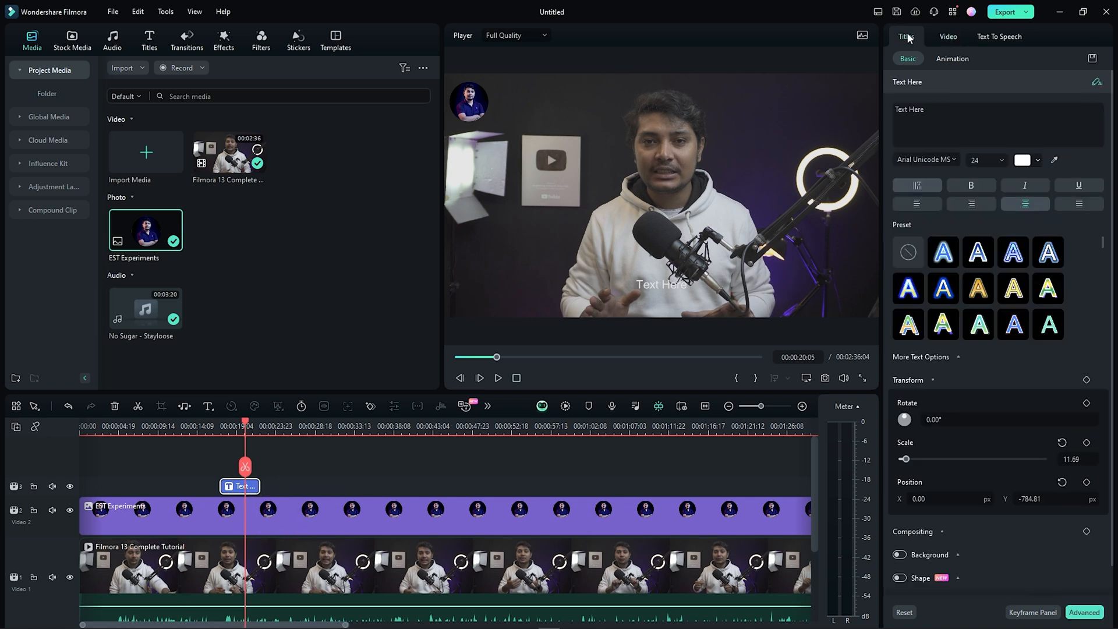
click(667, 287)
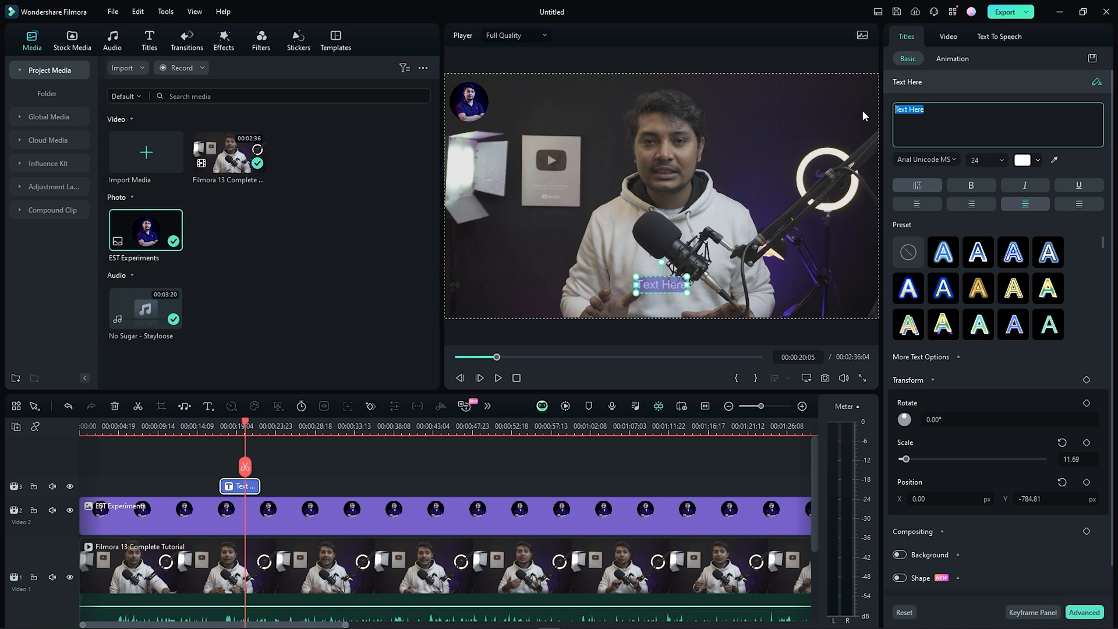
text(Jhuman Khan)
key(ctrl+a)
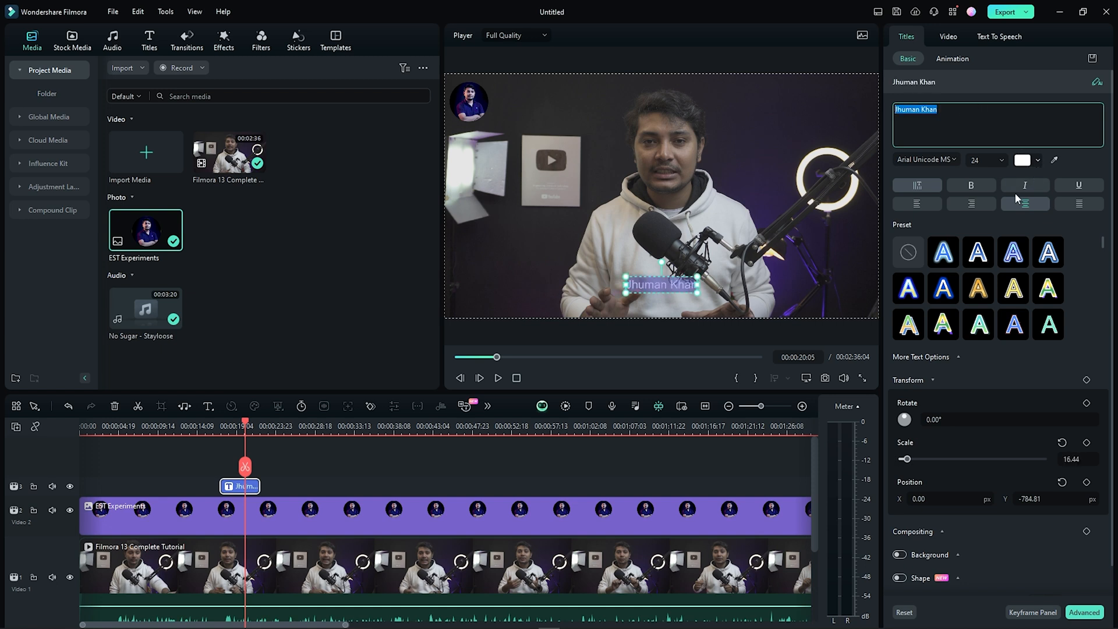
- Make the name title bold and italic, moving it to the top-right
click(970, 186)
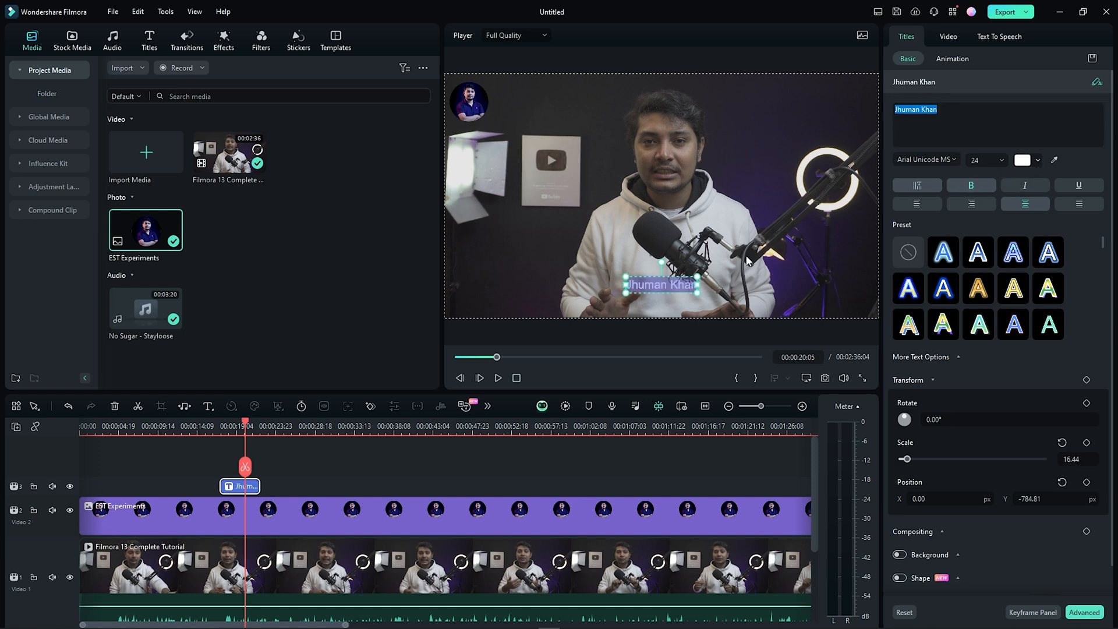
click(744, 264)
click(668, 290)
drag(667, 285, 824, 94)
click(813, 138)
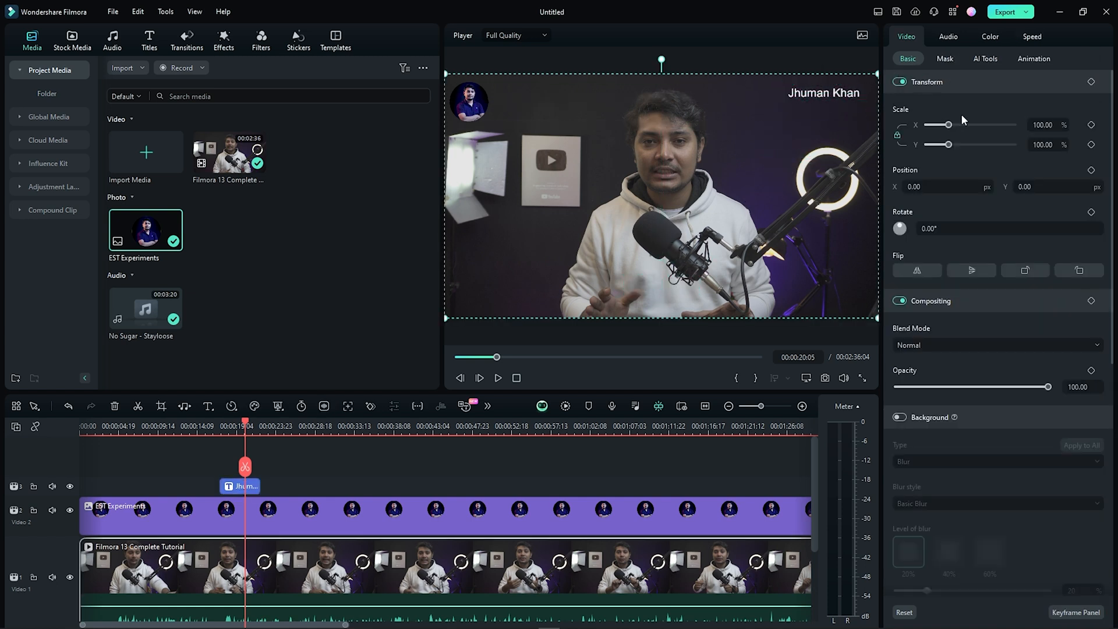
click(822, 95)
click(817, 104)
click(819, 98)
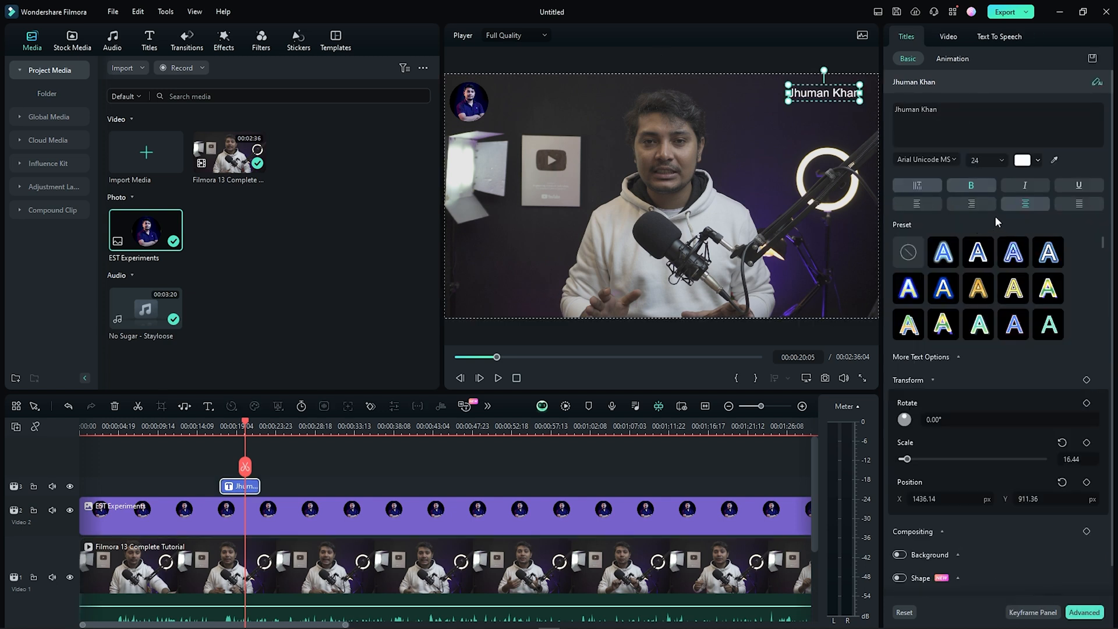
click(1026, 182)
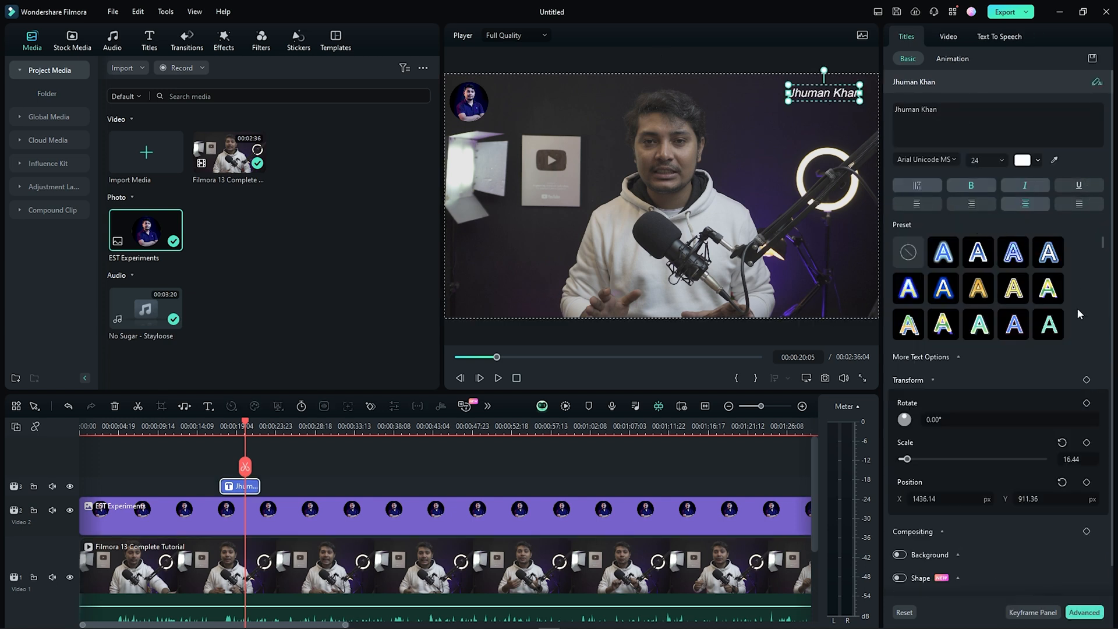
- Apply an orange-yellow title preset, enlarge the title and place it in the lower centre
scroll(1076, 309, down, 5)
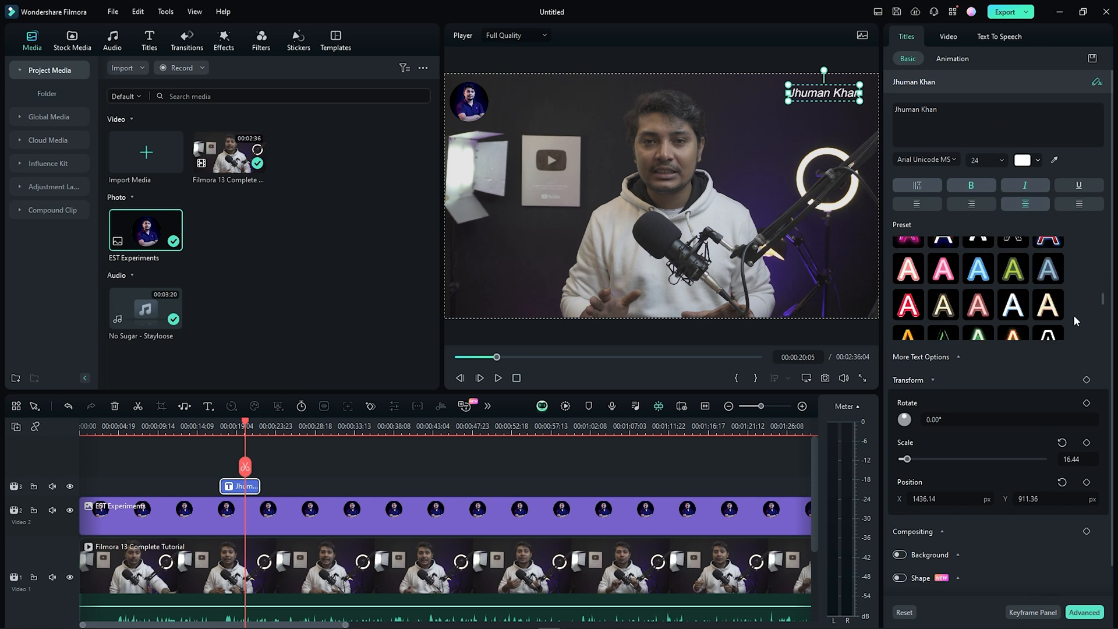
scroll(1071, 312, down, 2)
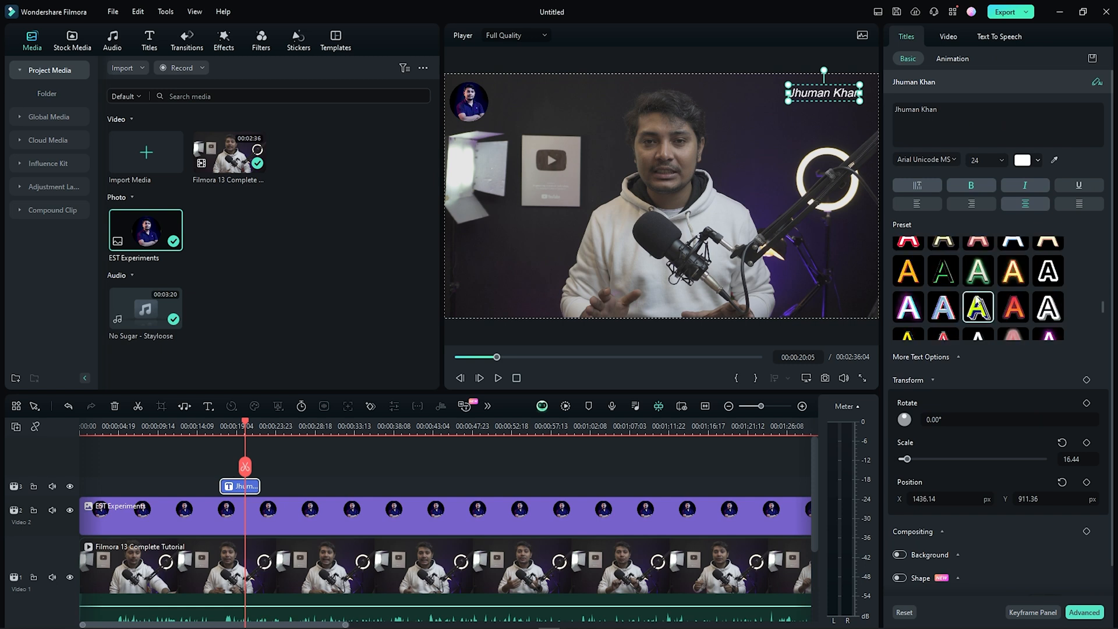
click(979, 282)
click(1014, 271)
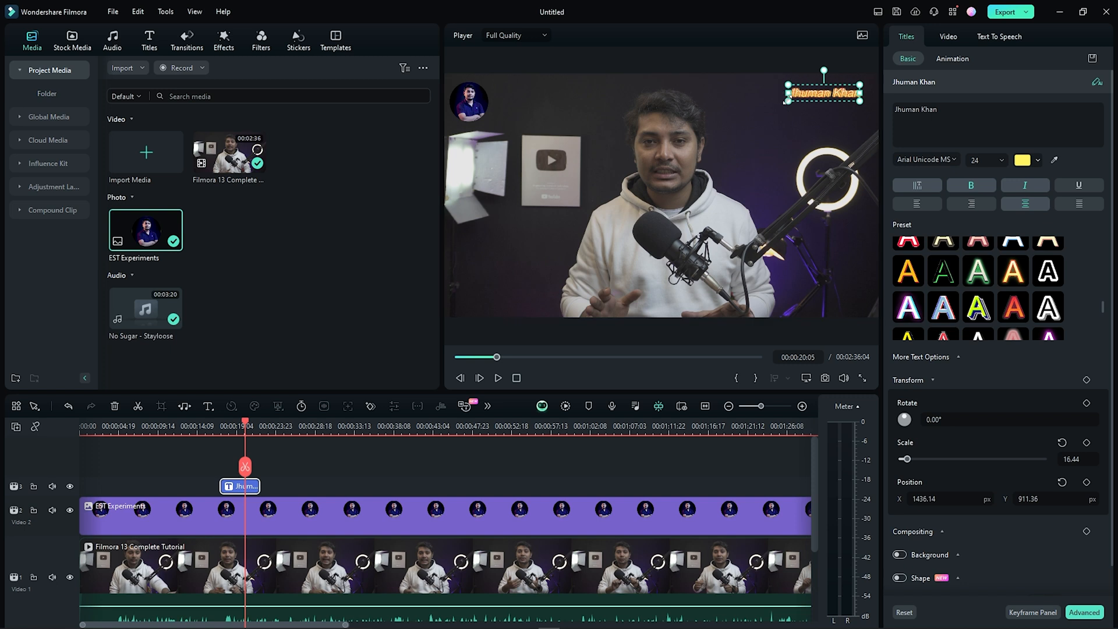
drag(788, 100, 618, 141)
drag(699, 114, 638, 278)
click(800, 200)
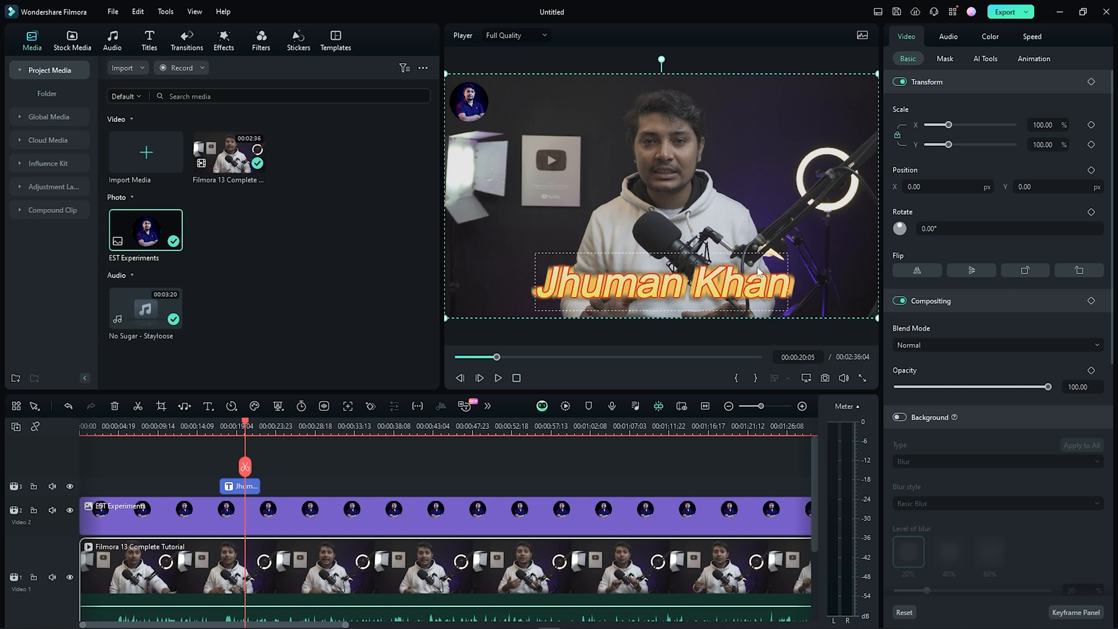
- Remove the name title's glow style, leaving plain white text
click(777, 263)
scroll(941, 268, up, 5)
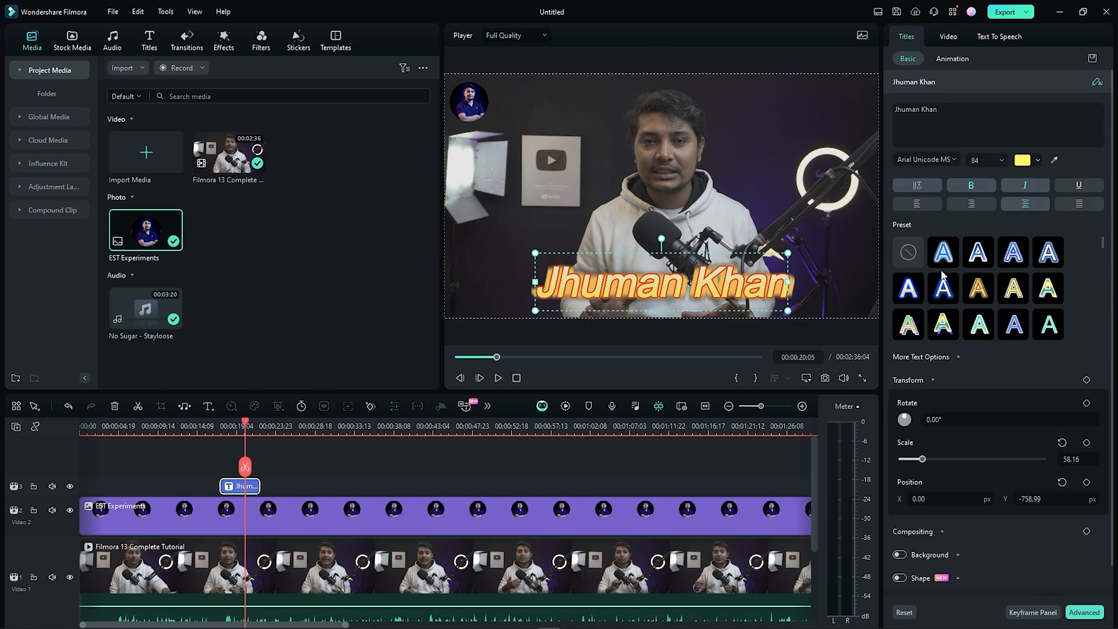
click(903, 257)
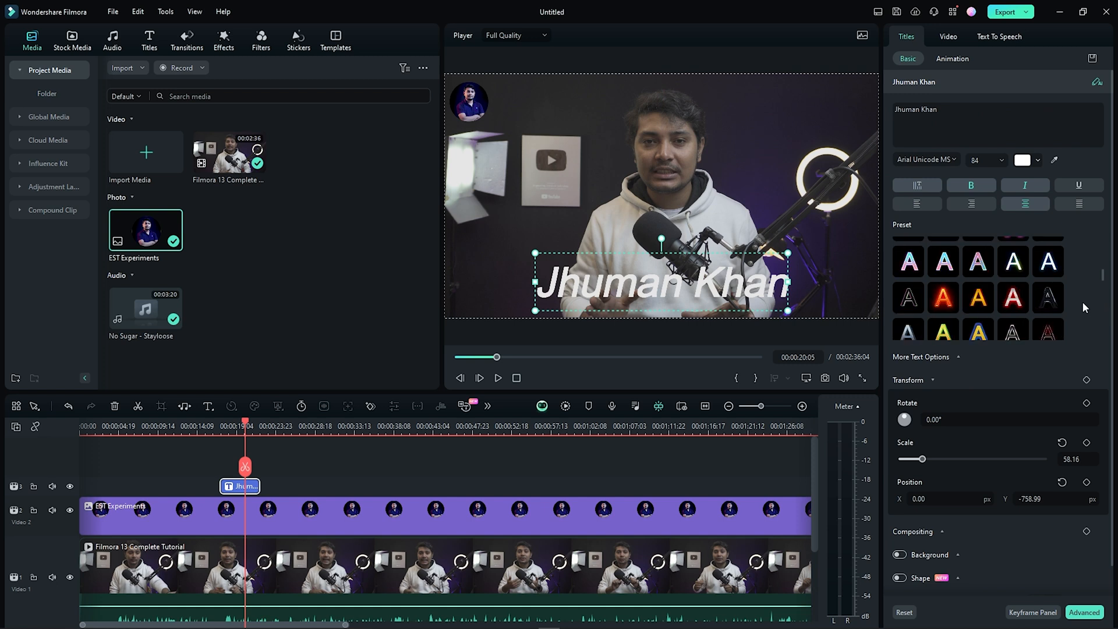
scroll(1082, 301, down, 5)
- Try a keyframed 15° title rotation, reset it to 0, then rescale and reposition the title
click(938, 389)
click(1086, 373)
text(15)
key(Return)
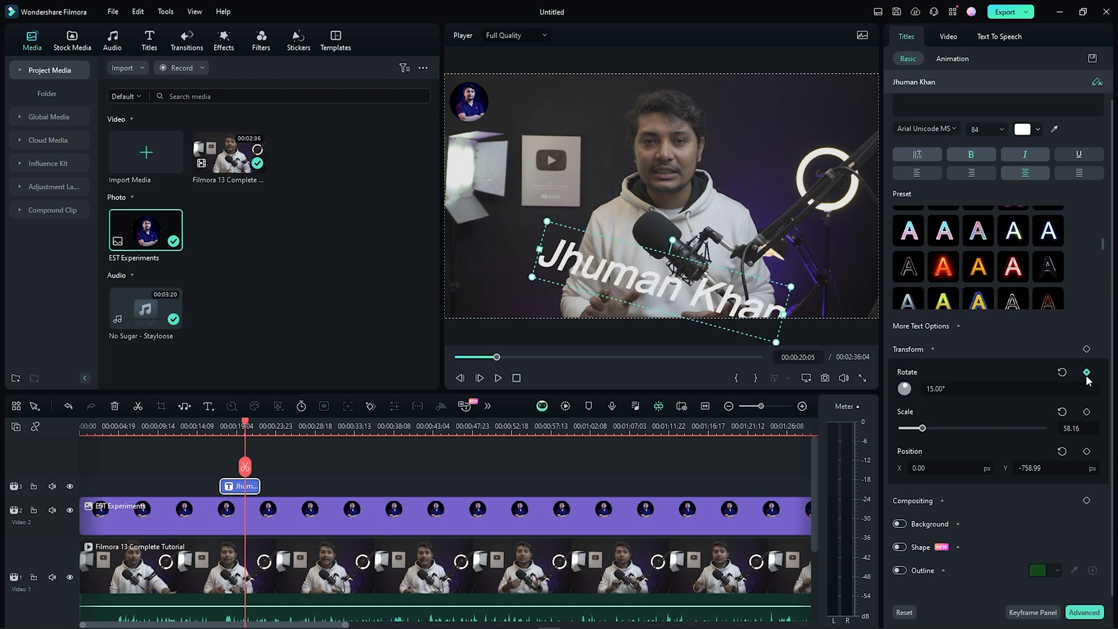
click(982, 386)
text(0)
key(Return)
drag(922, 428, 930, 429)
mouse_move(926, 468)
mouse_down()
mouse_move(961, 469)
mouse_move(941, 469)
mouse_up()
drag(1030, 468, 1032, 469)
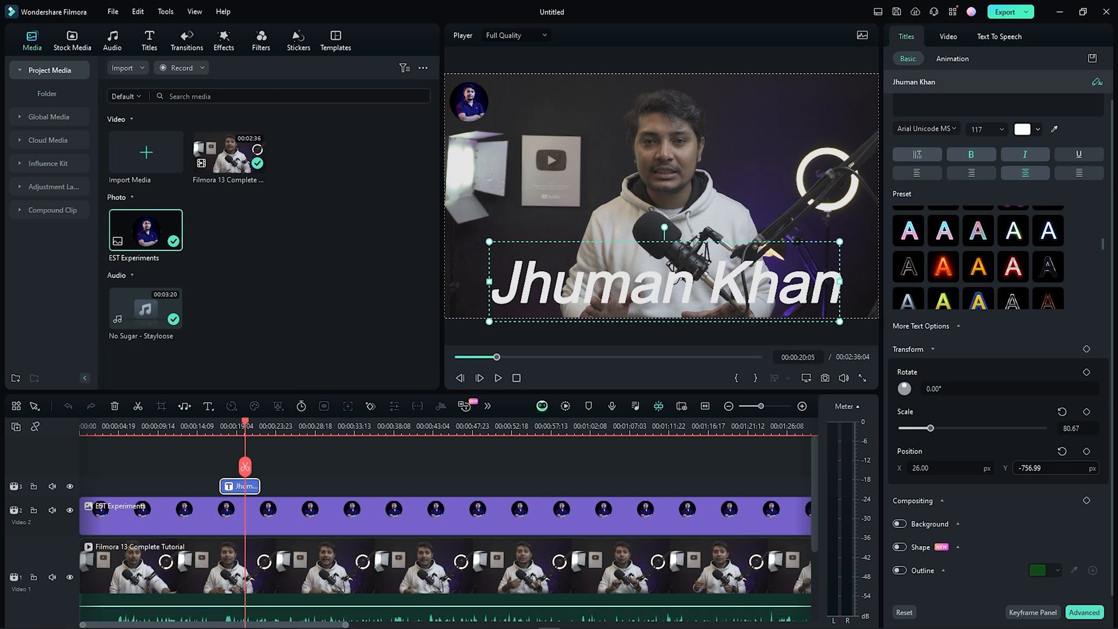
- Add a background behind the title and make it green after trying light blue
click(900, 525)
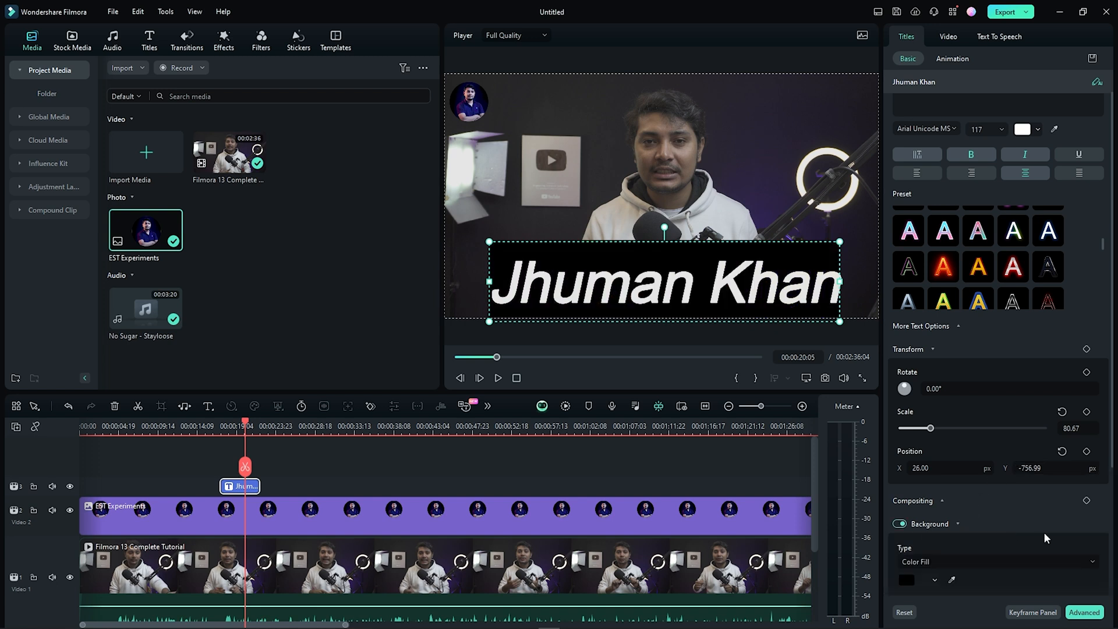
scroll(1018, 520, down, 3)
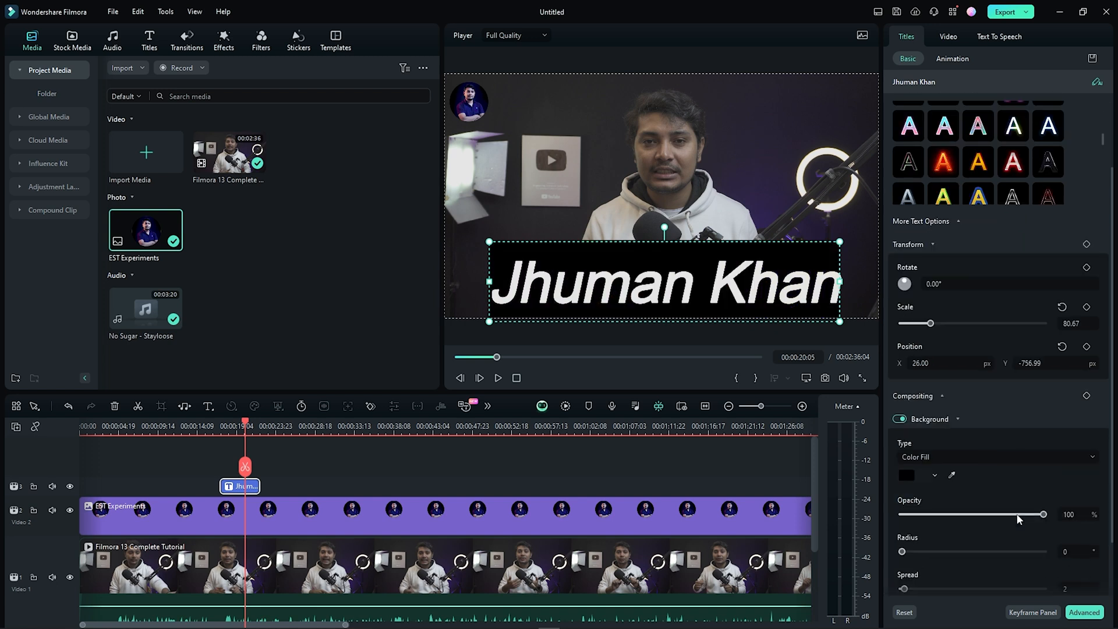
click(909, 473)
click(917, 493)
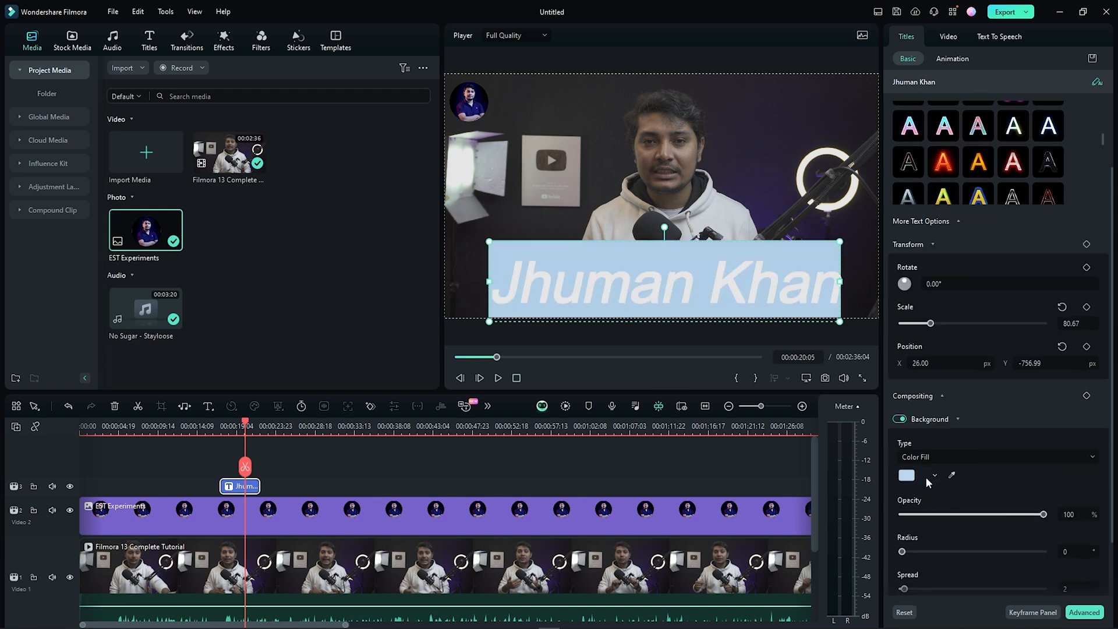
click(933, 475)
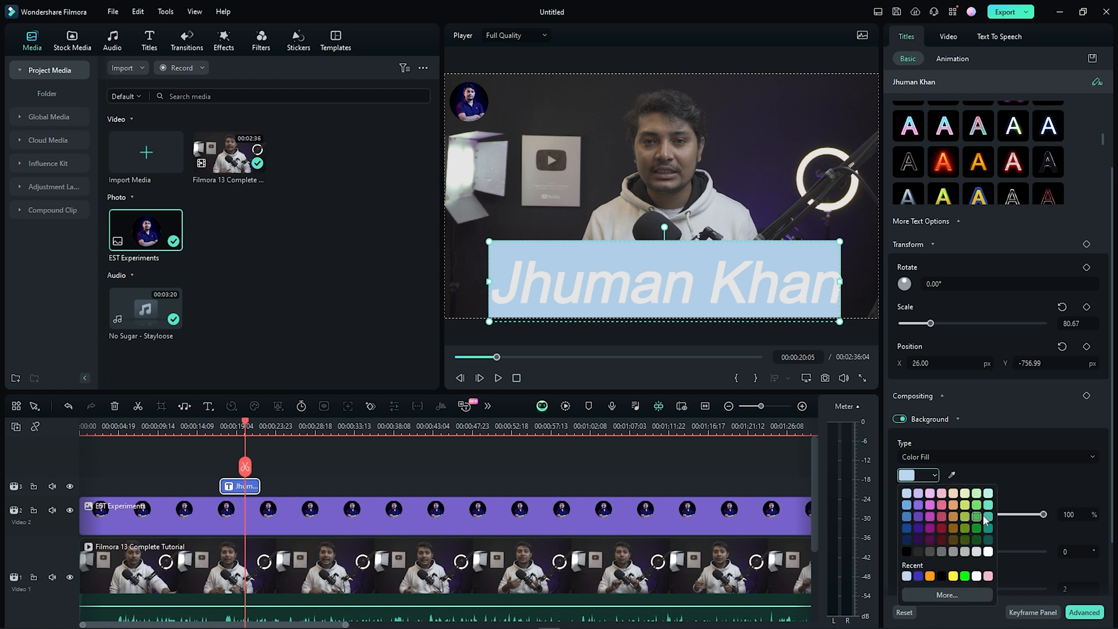
click(979, 517)
- Set the title background opacity to 63% and adjust its spread
scroll(1026, 465, down, 1)
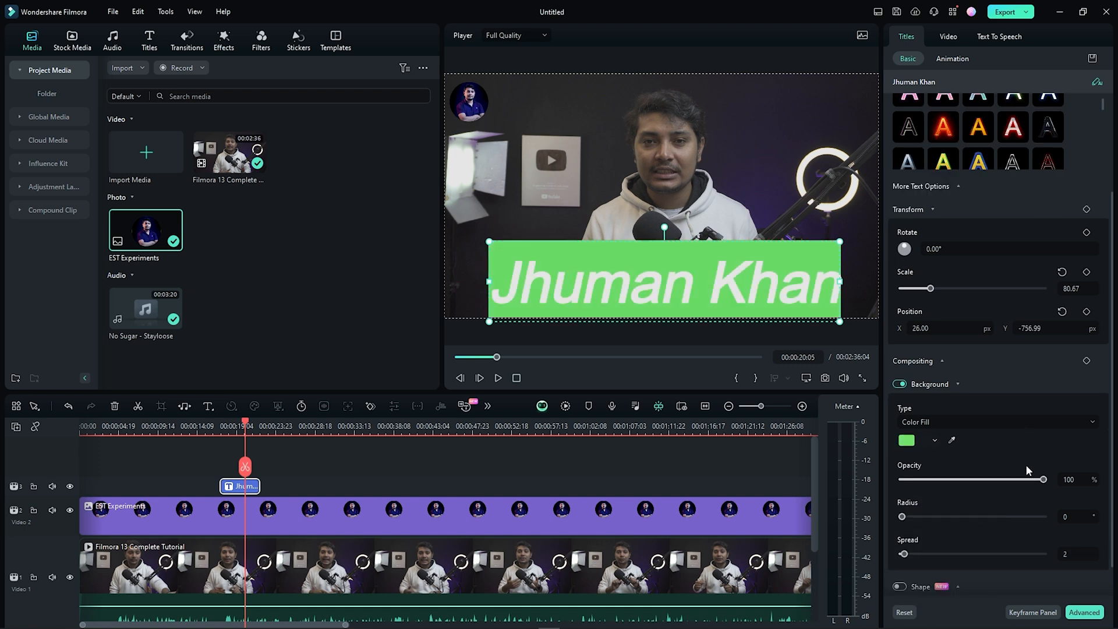
drag(1043, 479, 991, 480)
scroll(997, 474, down, 1)
drag(904, 515, 1001, 477)
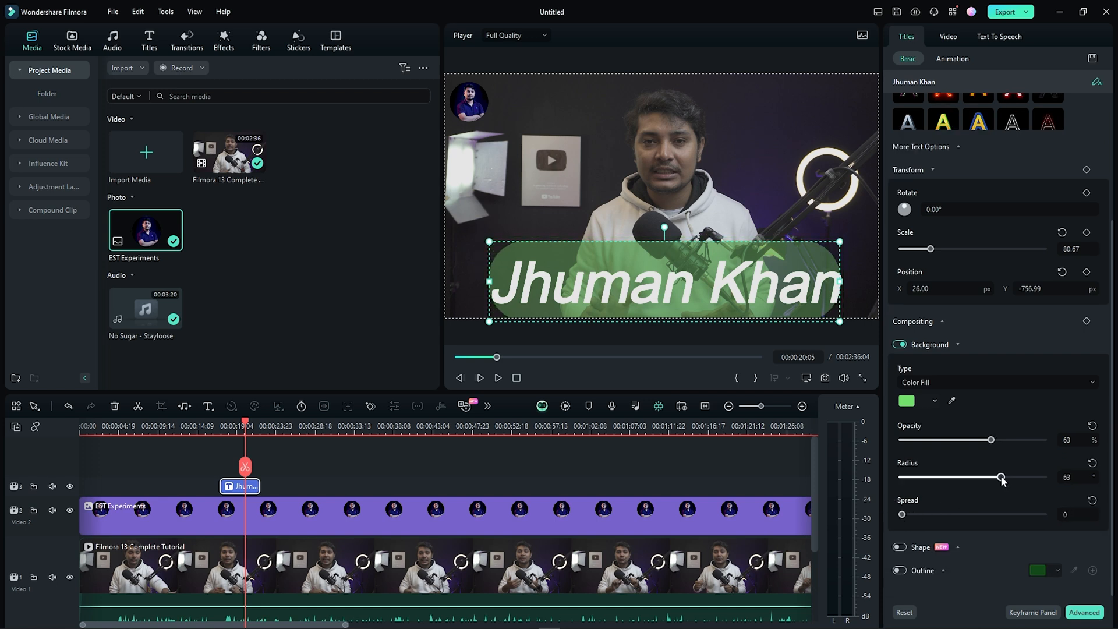
- Curve the title text into a full 360° circle and shrink it to fit the frame
click(912, 548)
scroll(941, 553, down, 3)
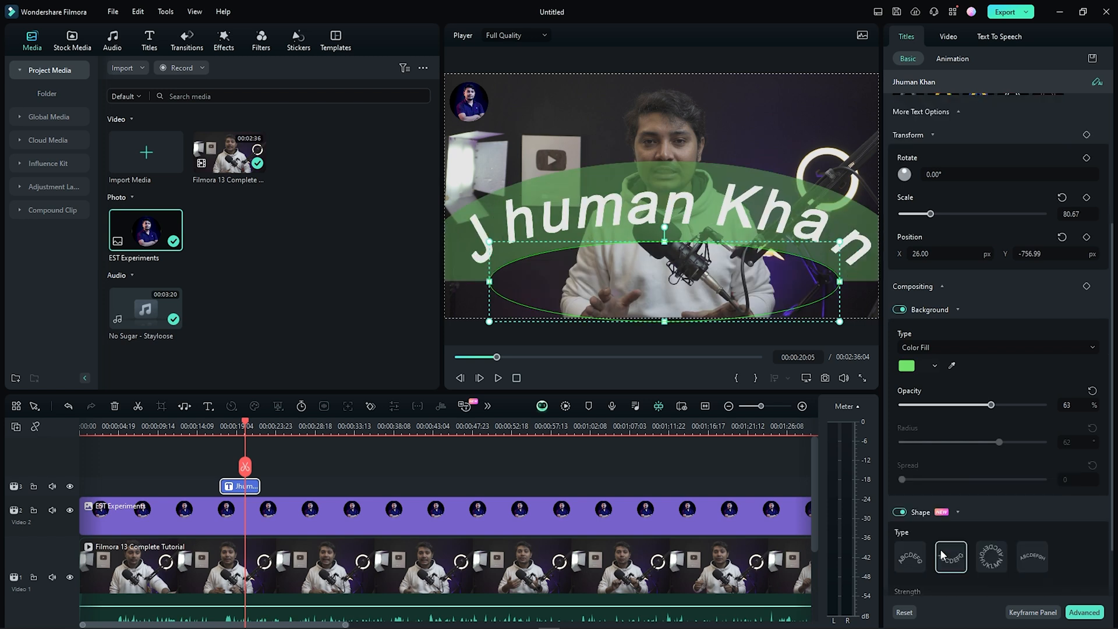
click(911, 489)
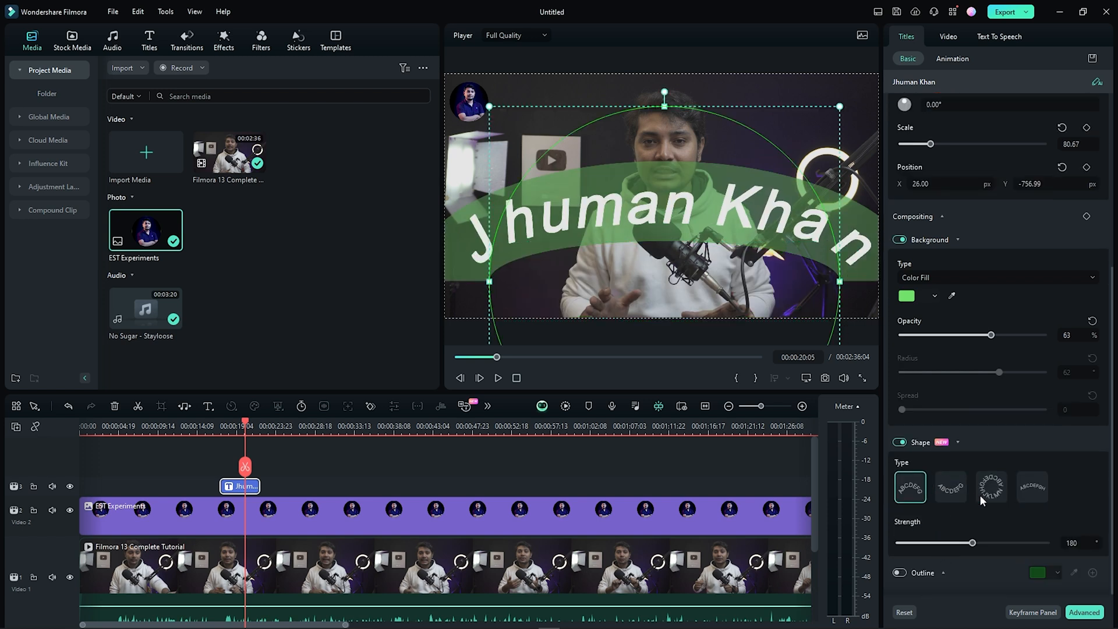
click(997, 495)
drag(972, 543, 1047, 543)
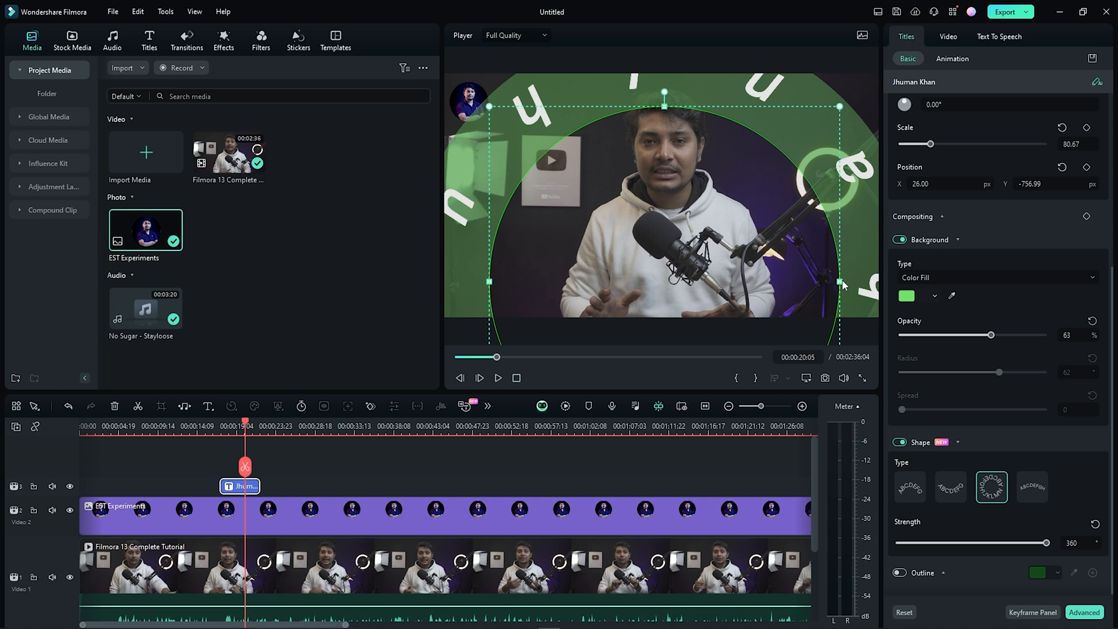
drag(839, 282, 711, 237)
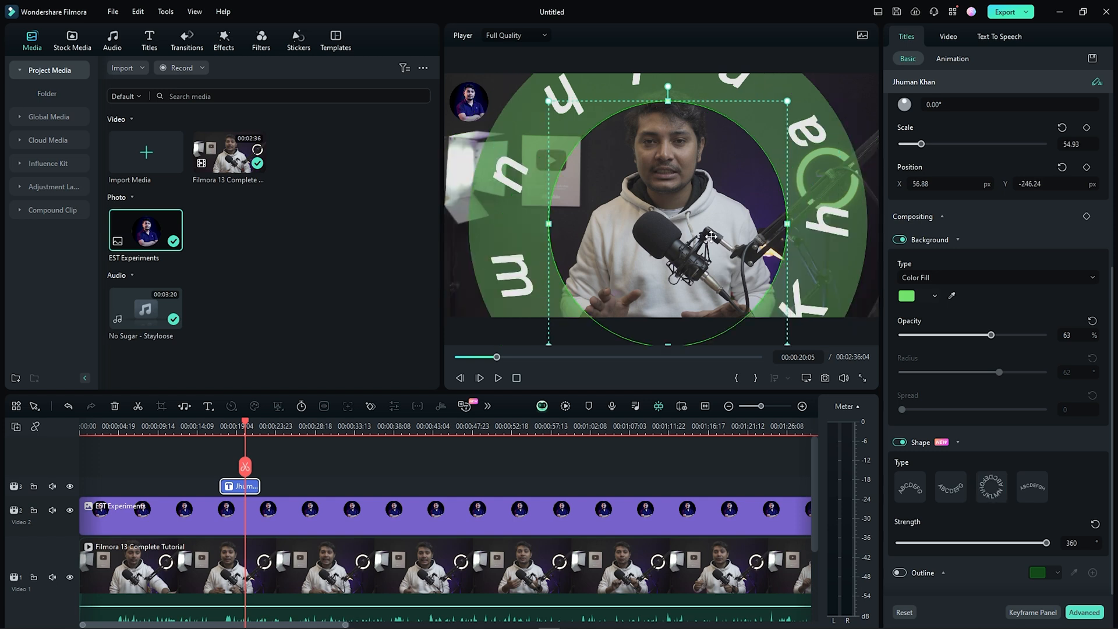
- Try an arc shape and an outline, then switch both off for straight text and select the main clip
click(1042, 495)
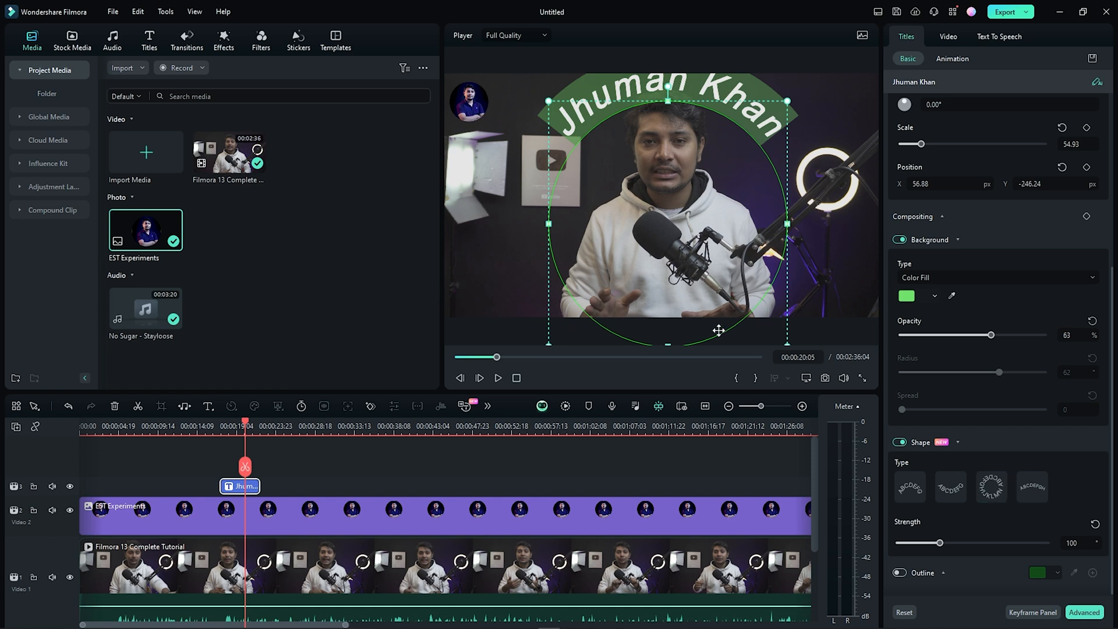
scroll(963, 489, down, 1)
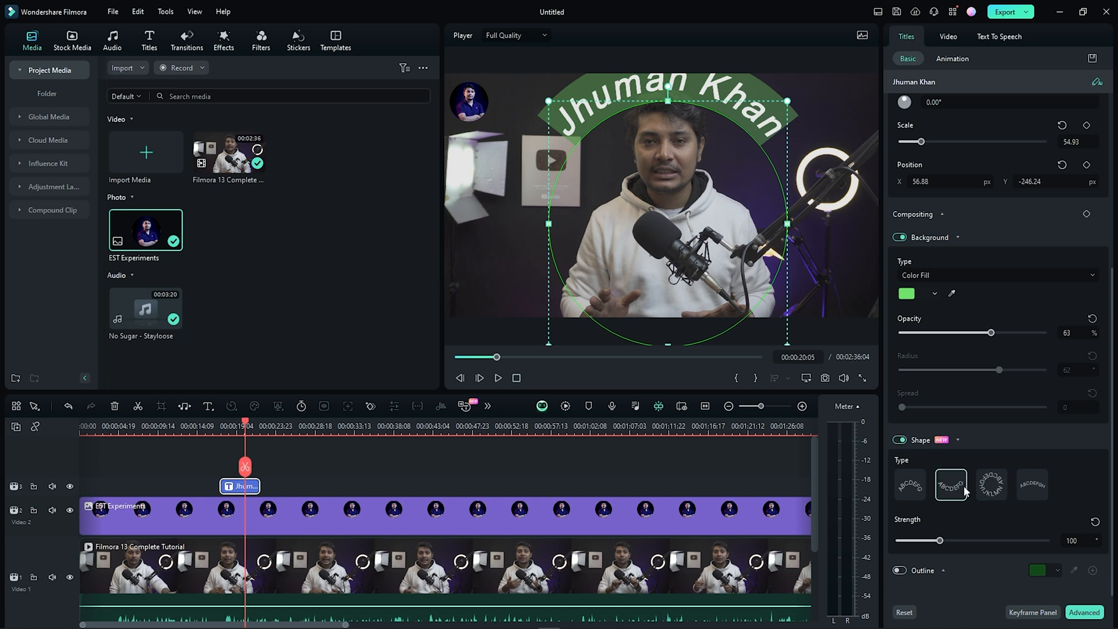
click(900, 572)
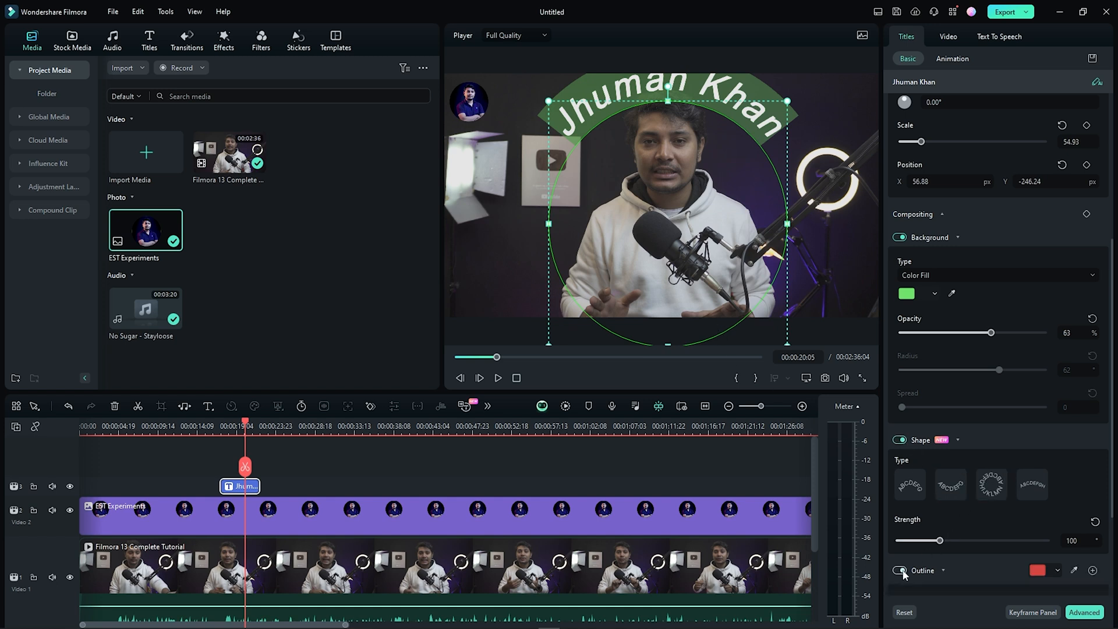
click(901, 571)
click(900, 440)
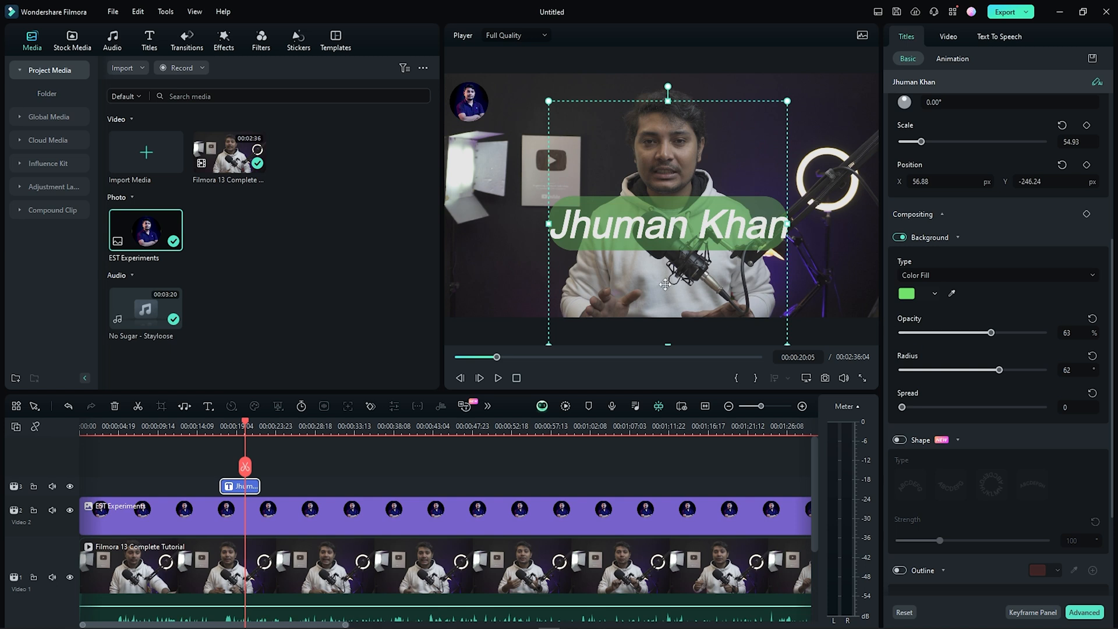
click(816, 187)
click(709, 60)
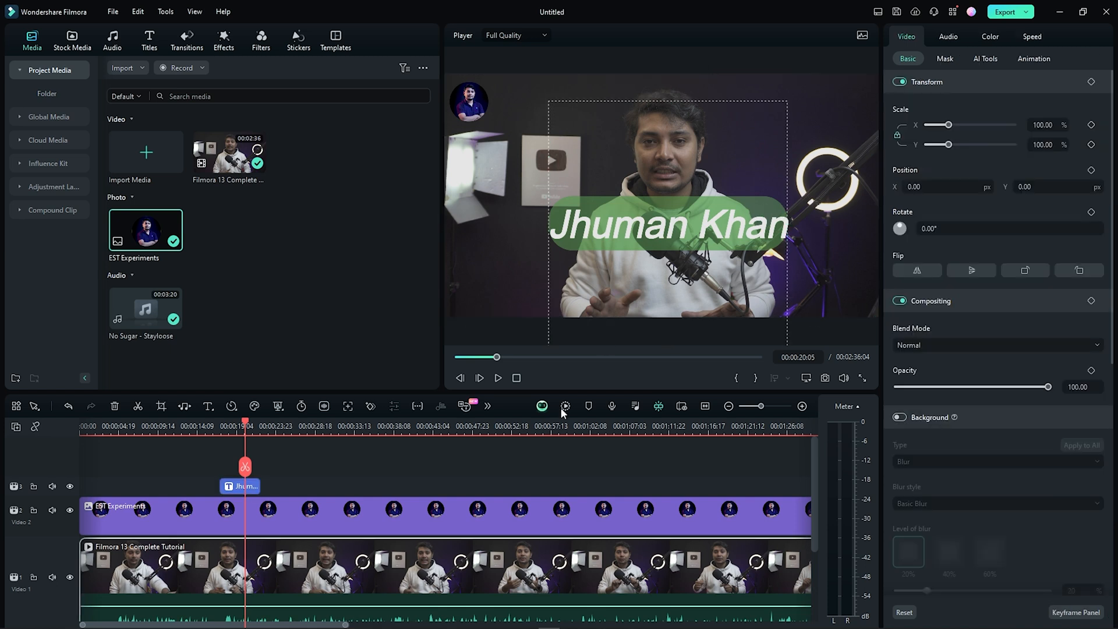
- Move the name title clip to track 3 at about 00:00:54 and preview it
drag(236, 492, 586, 469)
click(519, 445)
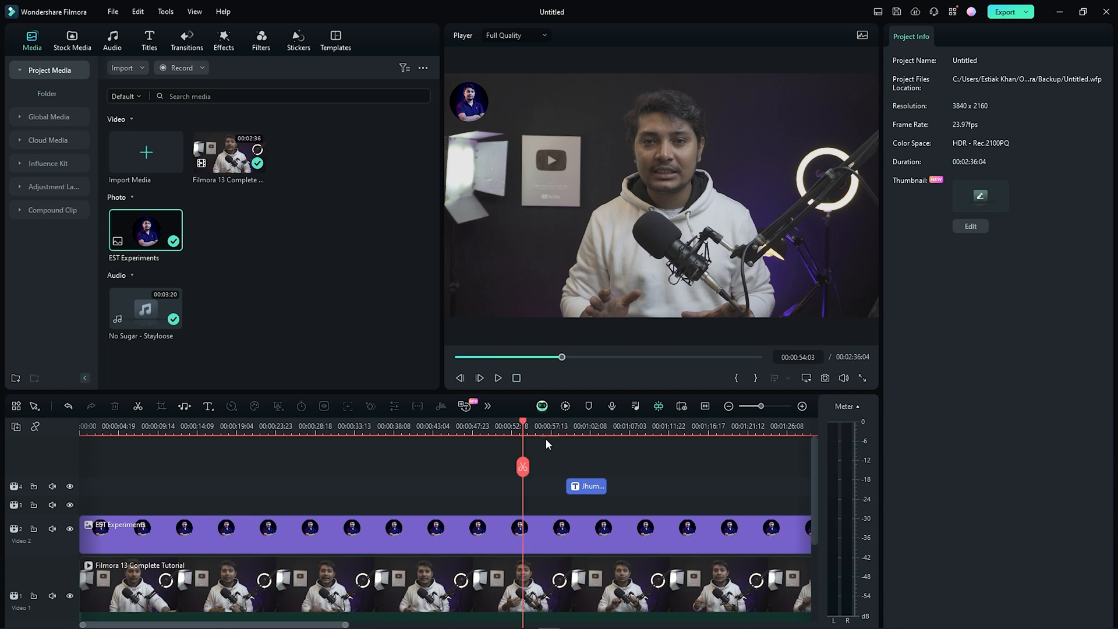
scroll(547, 460, down, 3)
scroll(559, 460, up, 2)
drag(577, 463, 530, 480)
drag(526, 429, 638, 479)
- Give the reselected name title a Typewriter entrance animation
click(671, 459)
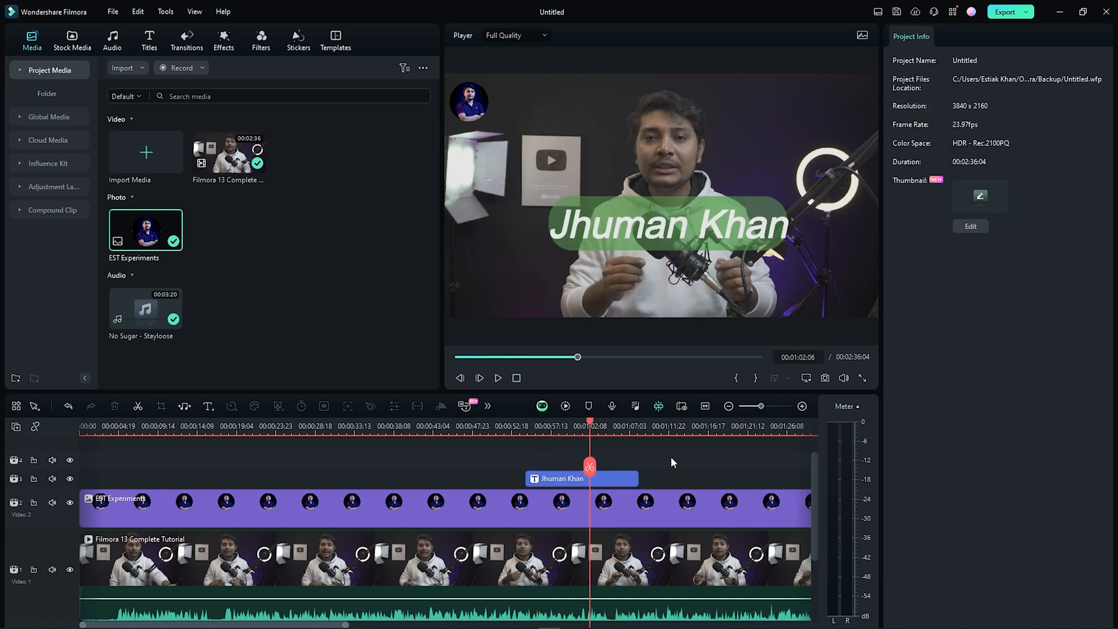
click(633, 482)
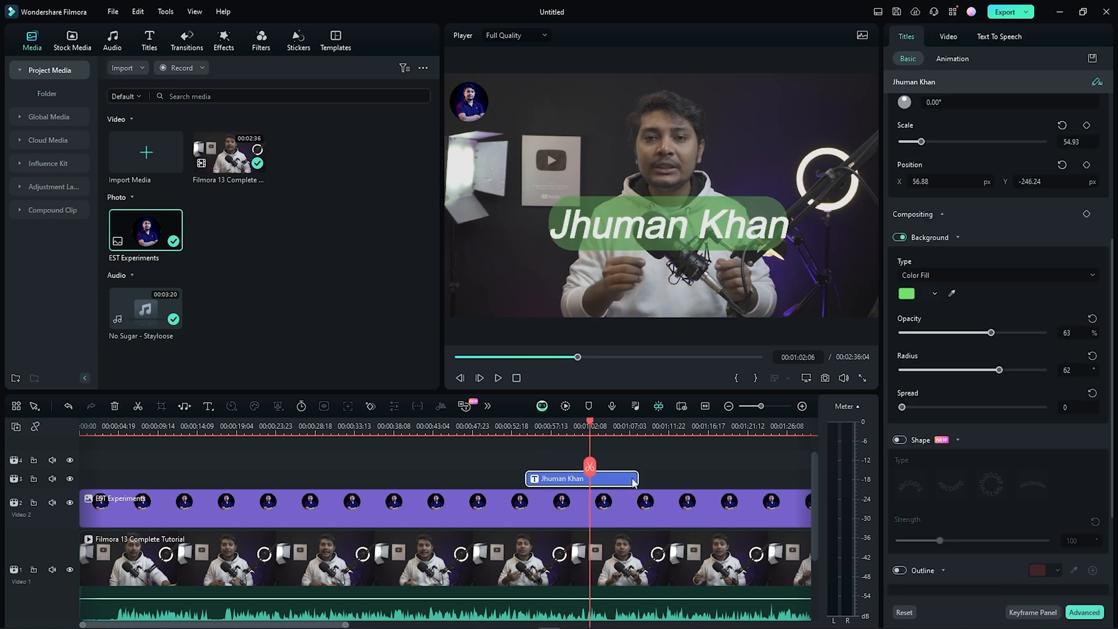
click(676, 462)
click(606, 479)
click(951, 59)
click(952, 164)
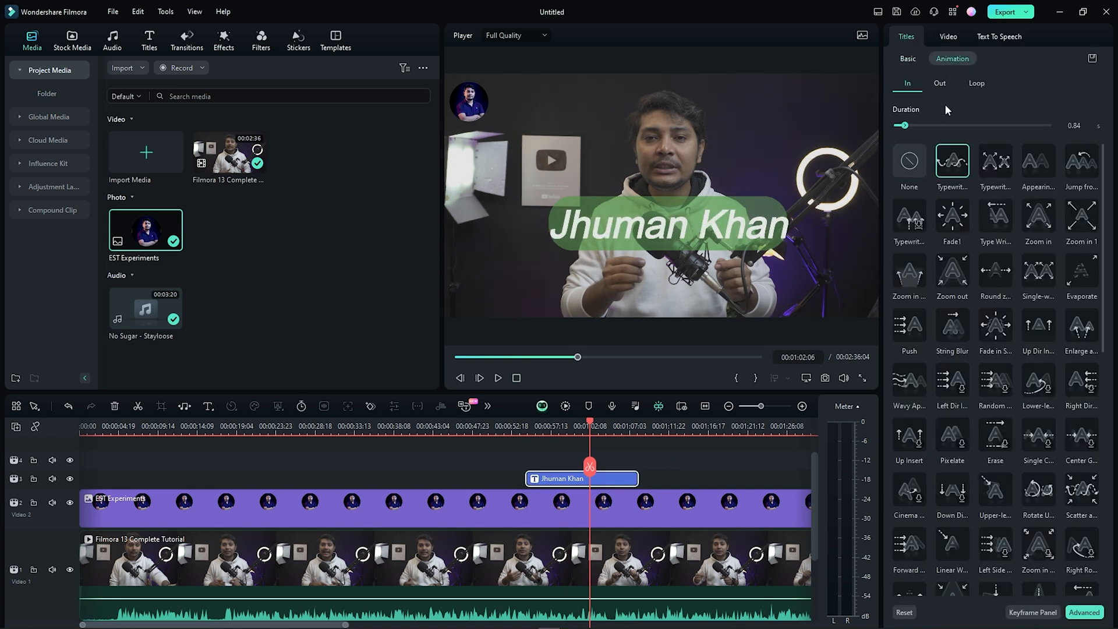
- Add a Typewriter exit to the title, then try Swing and settle on an Up Roll loop
click(941, 83)
click(957, 172)
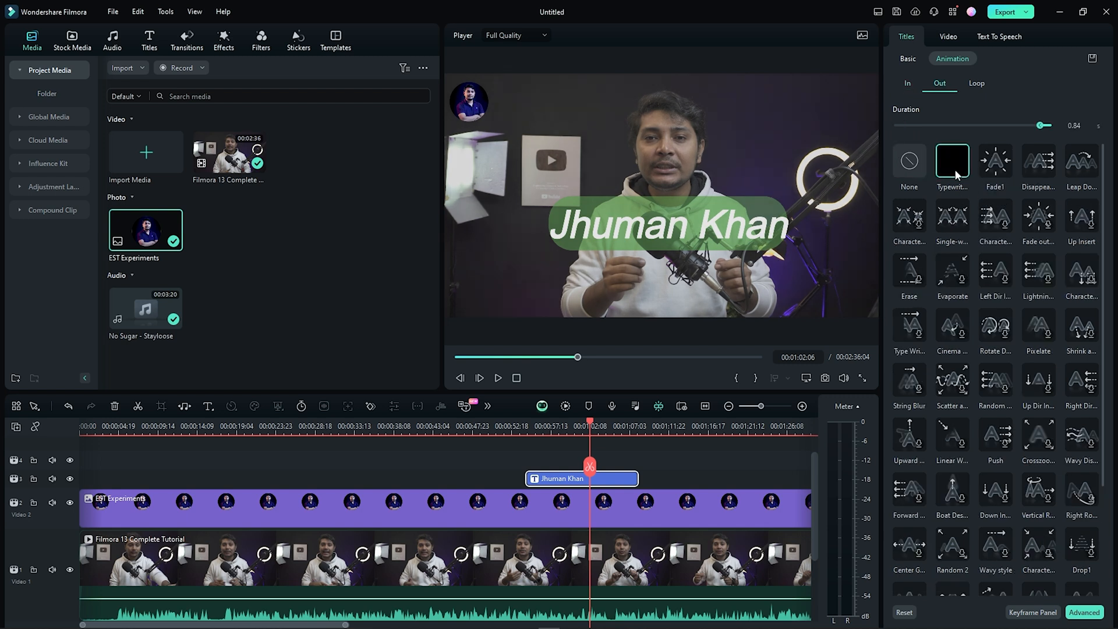
click(979, 85)
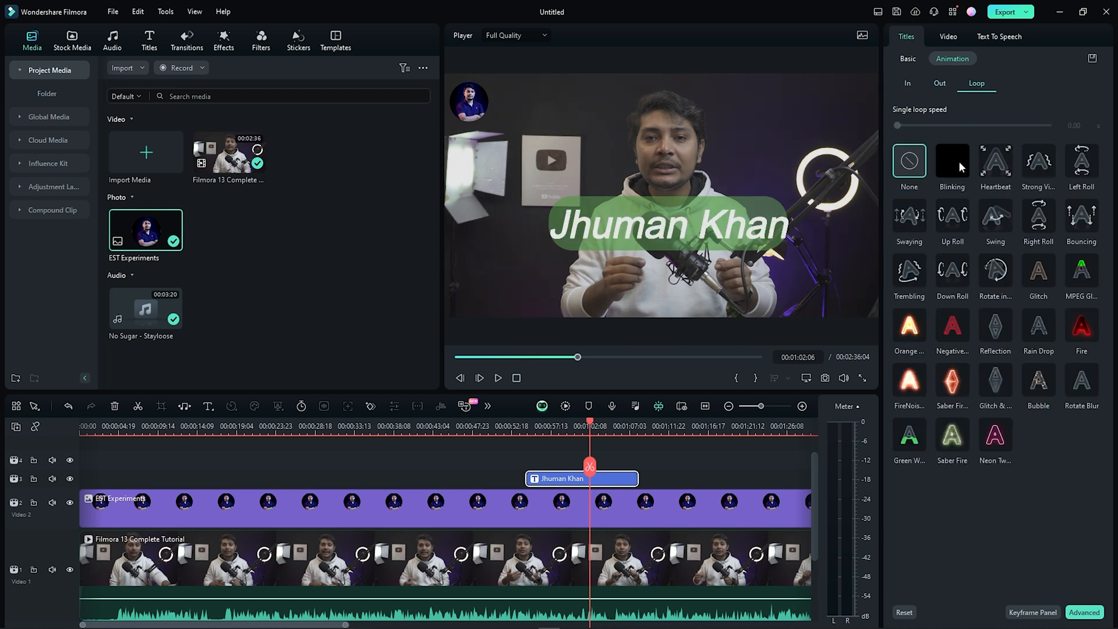
click(1040, 167)
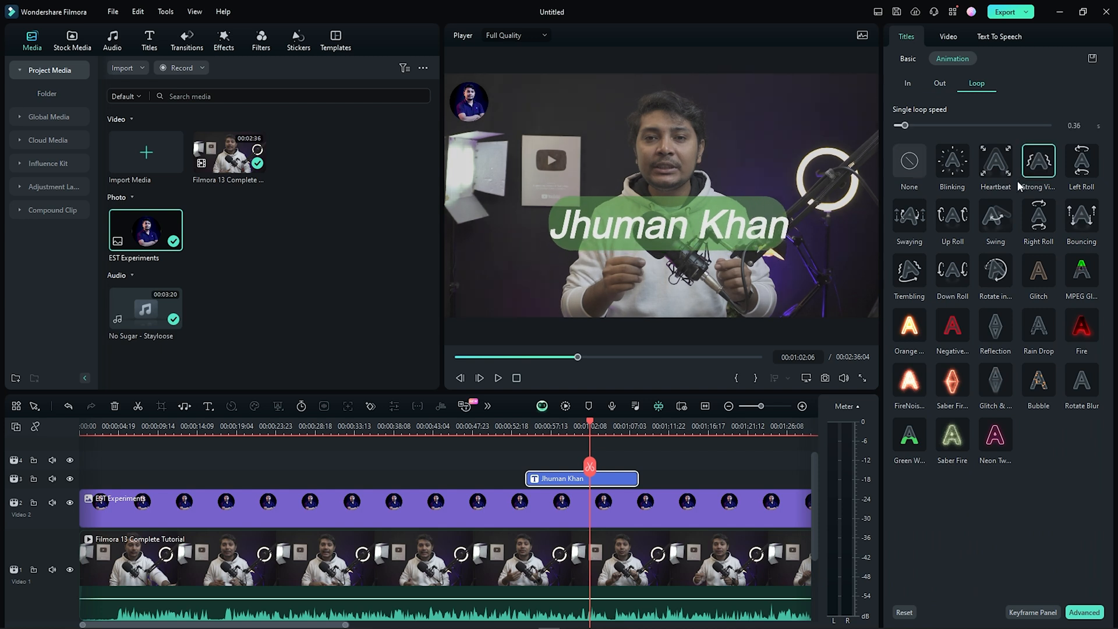
click(1000, 220)
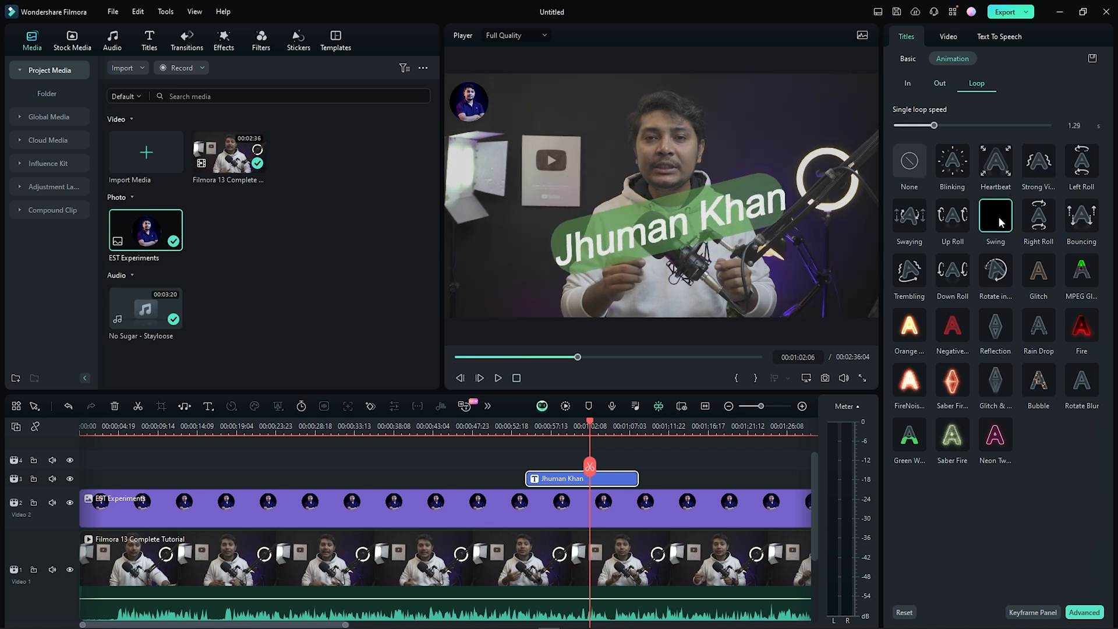
click(958, 211)
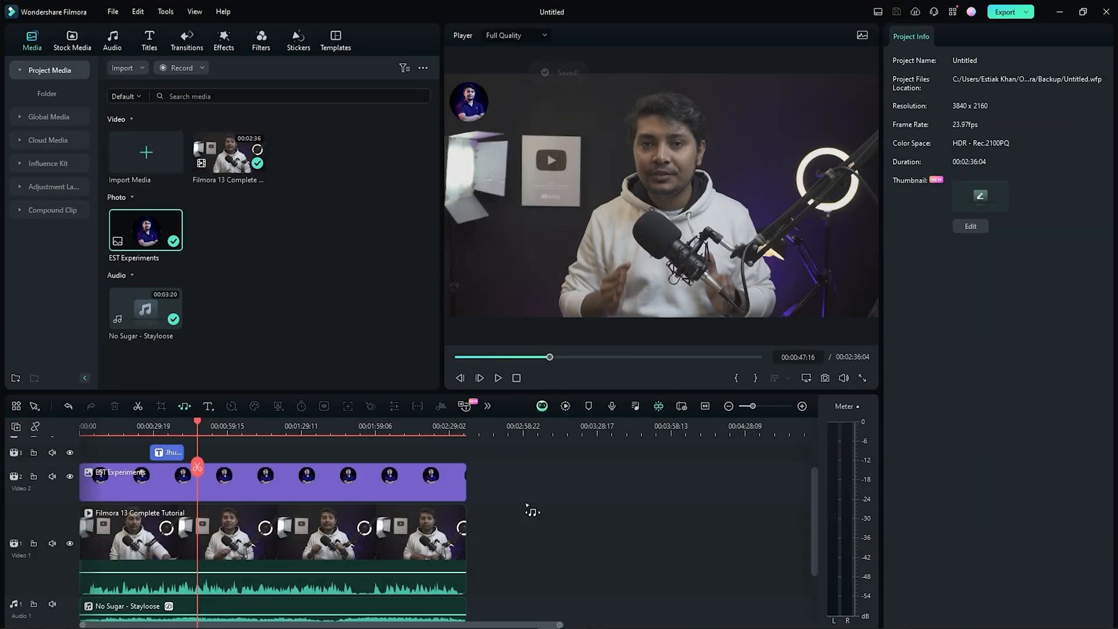
- Save with Ctrl+S, glance at the Audio library, then show the Trending title presets
key(ctrl+s)
scroll(530, 505, up, 3)
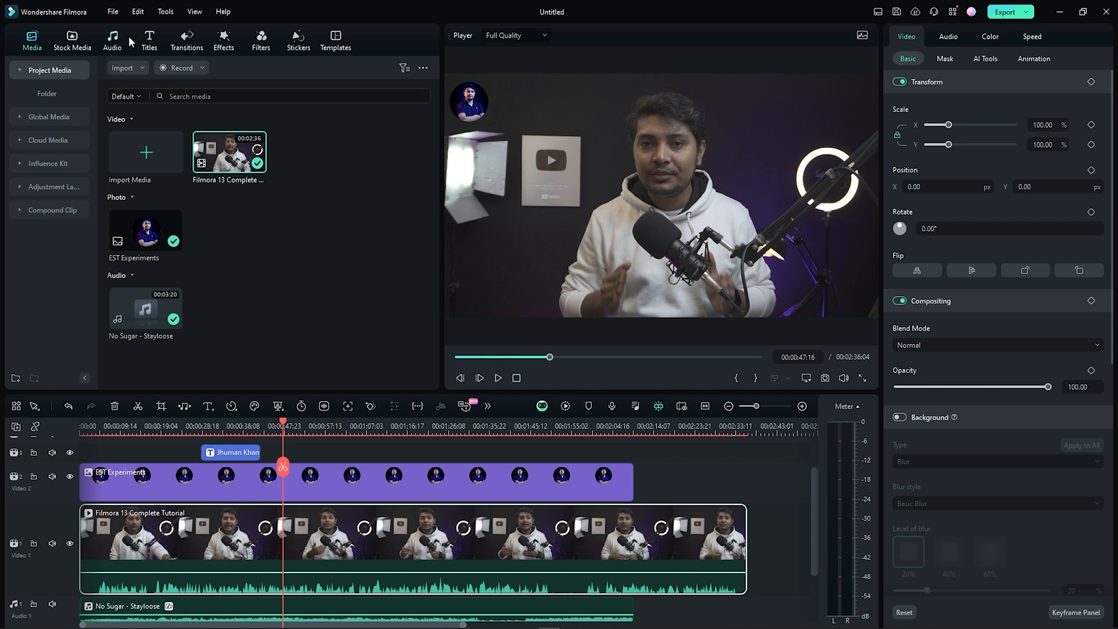
click(105, 44)
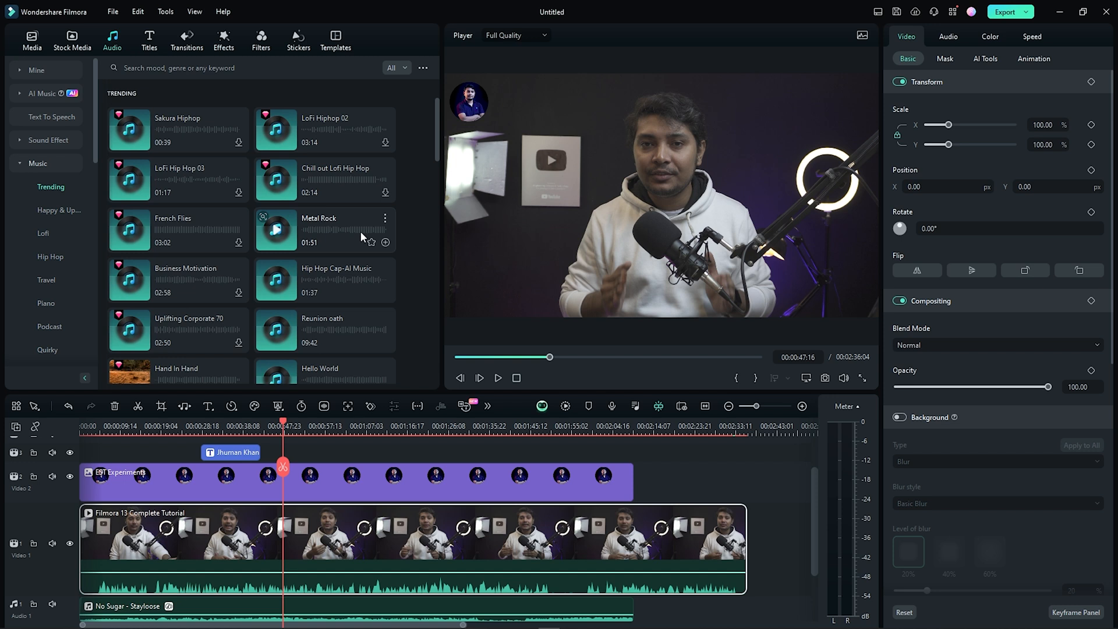
click(149, 43)
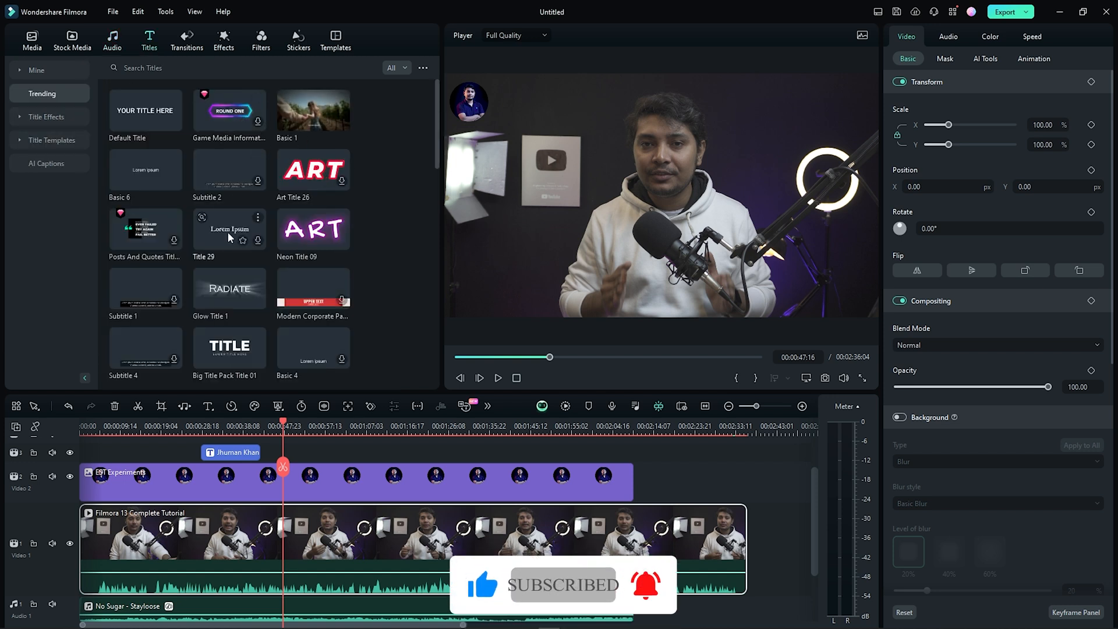
- Add the Big Title Pack Title 01 template to the timeline with the playhead on it
scroll(226, 244, down, 3)
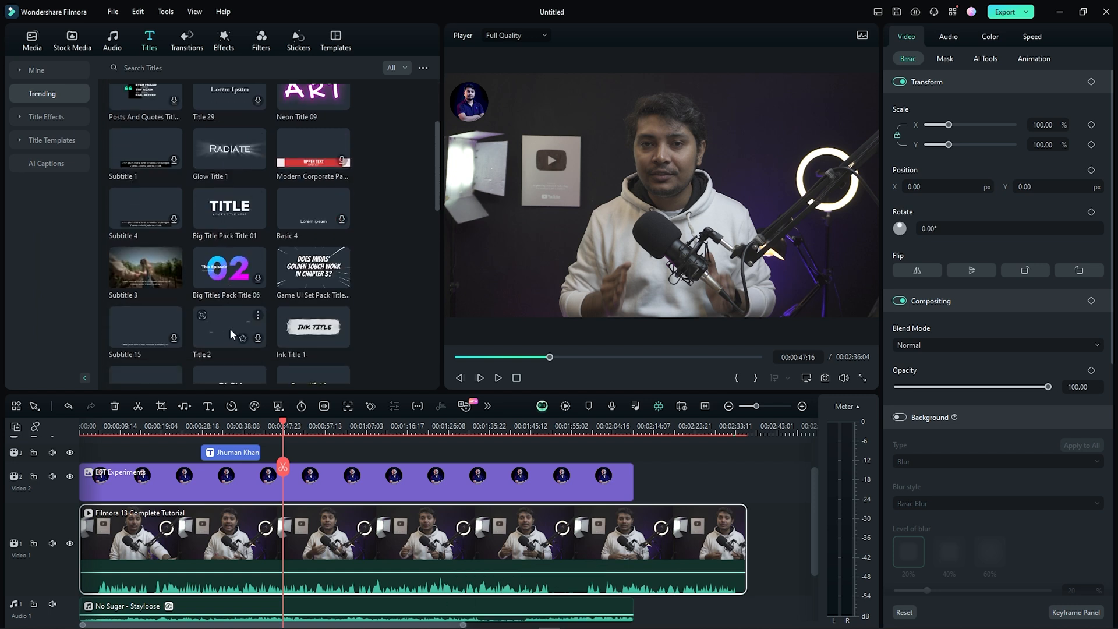
drag(229, 207, 280, 457)
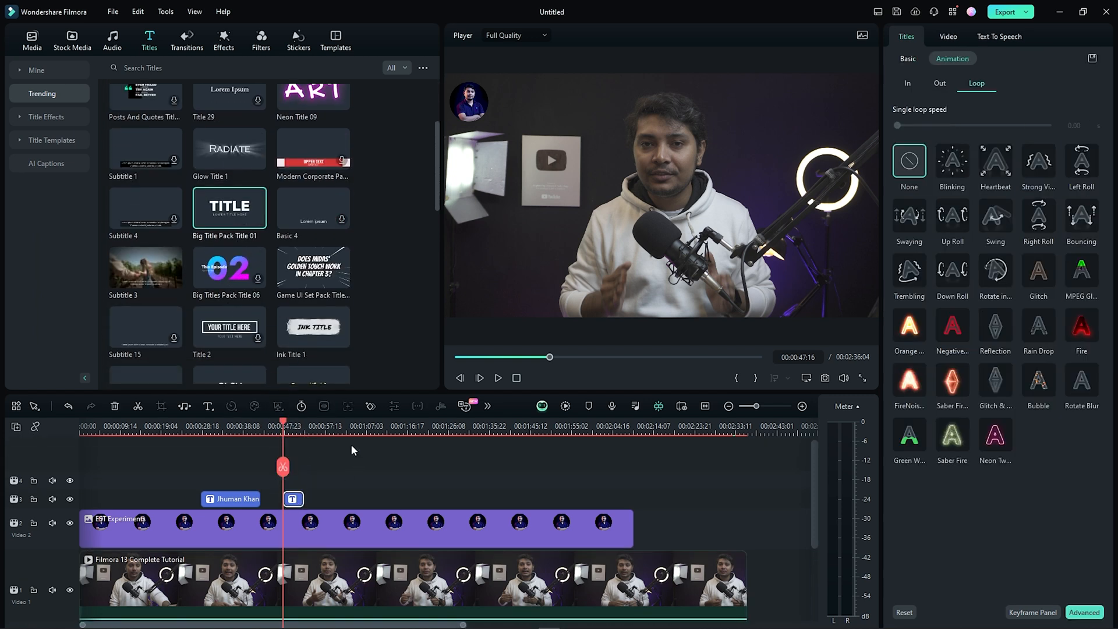
click(292, 426)
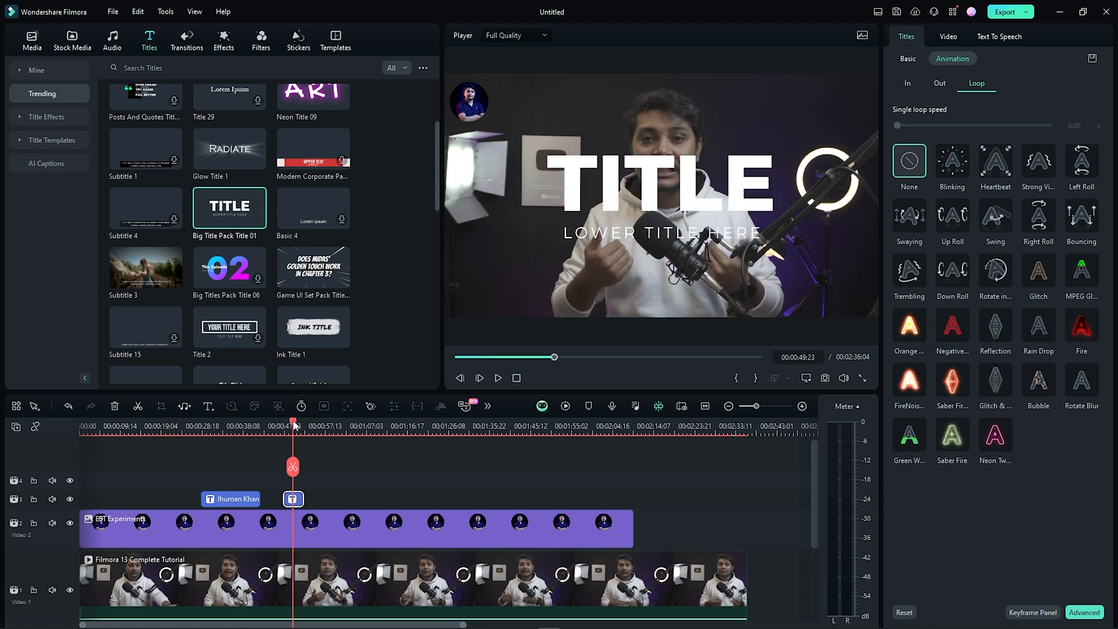
- Replace the template's TITLE headline with JK in the preview
click(904, 59)
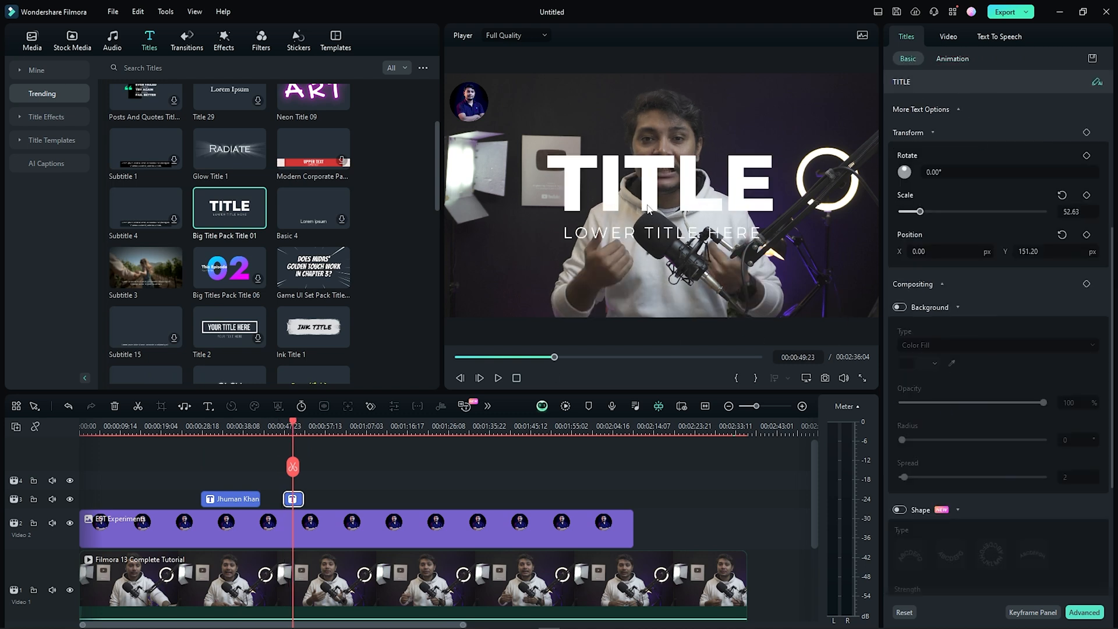
double_click(665, 178)
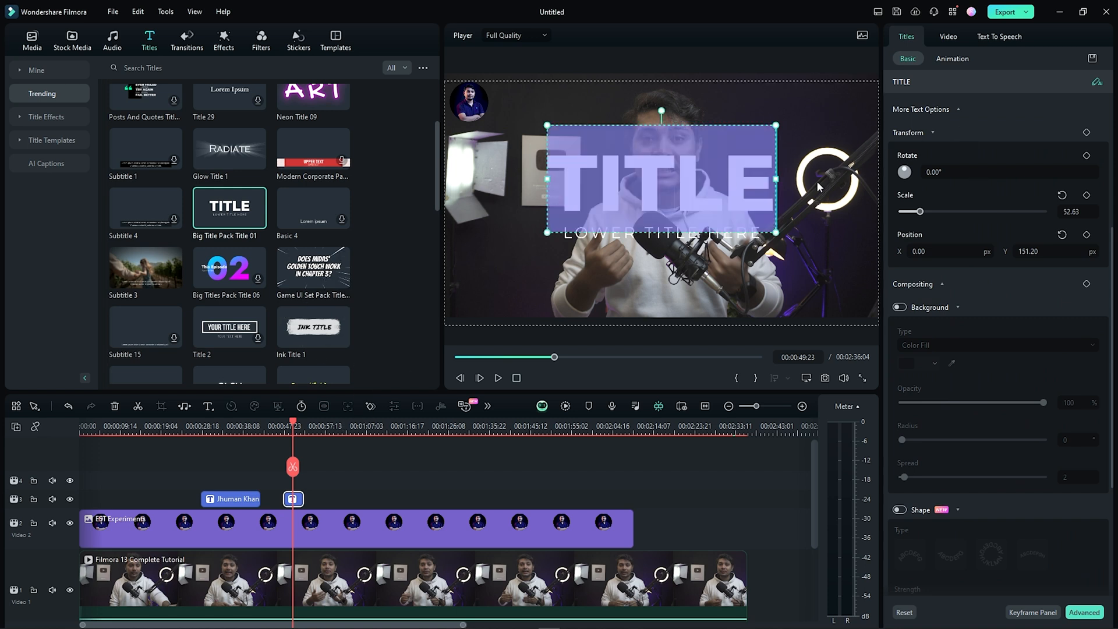
text(JHUAMN)
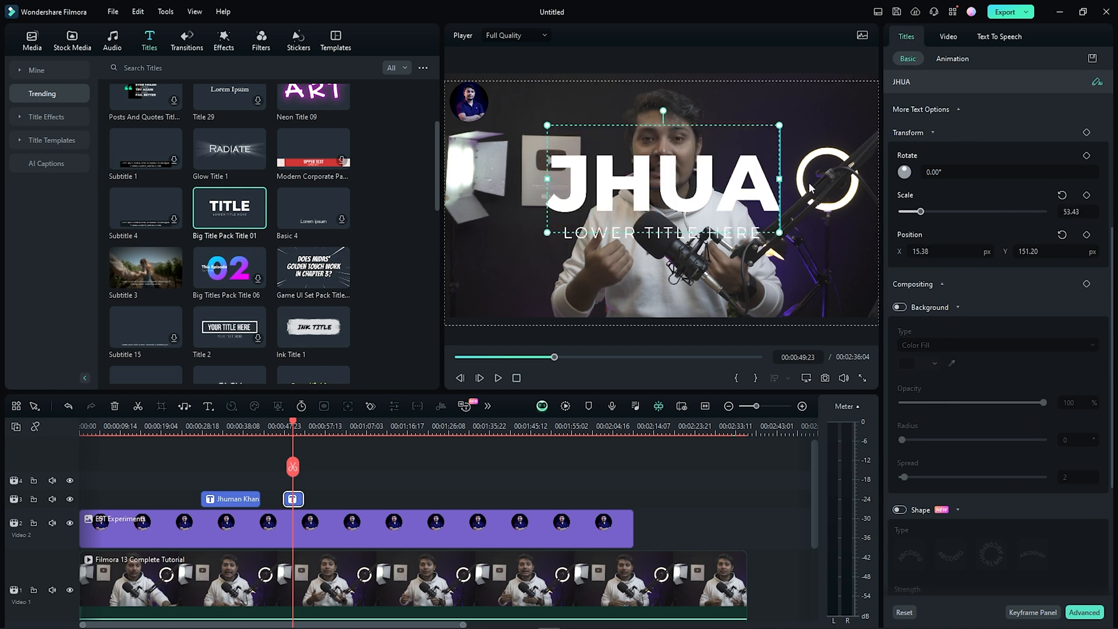
key(BackSpace)
key(BackSpace)
key(BackSpace)
key(BackSpace)
key(BackSpace)
key(BackSpace)
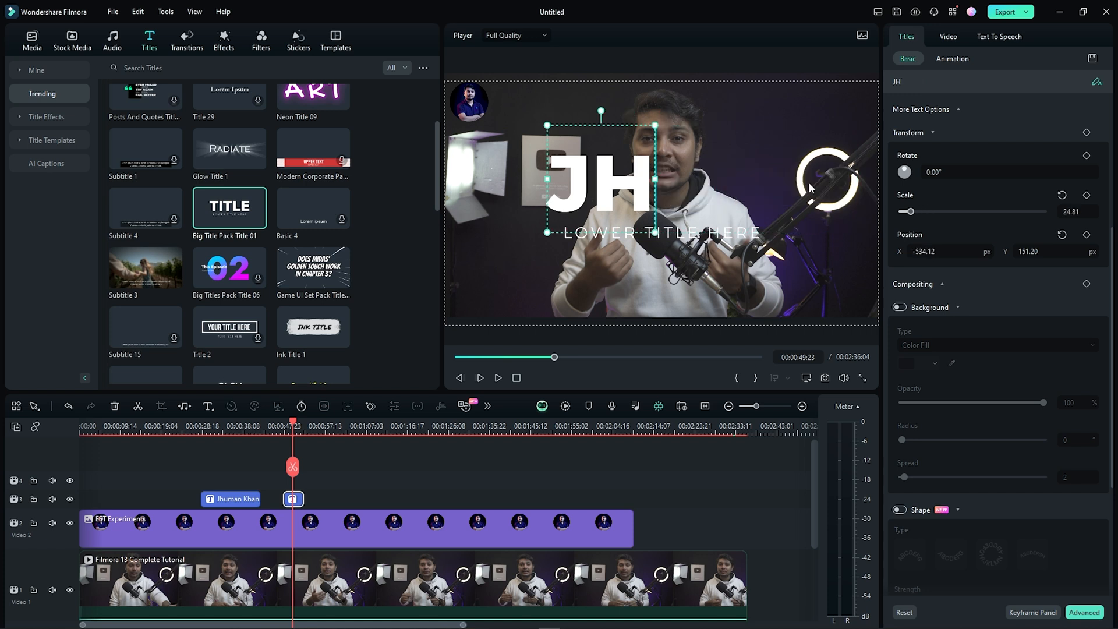
text(JK)
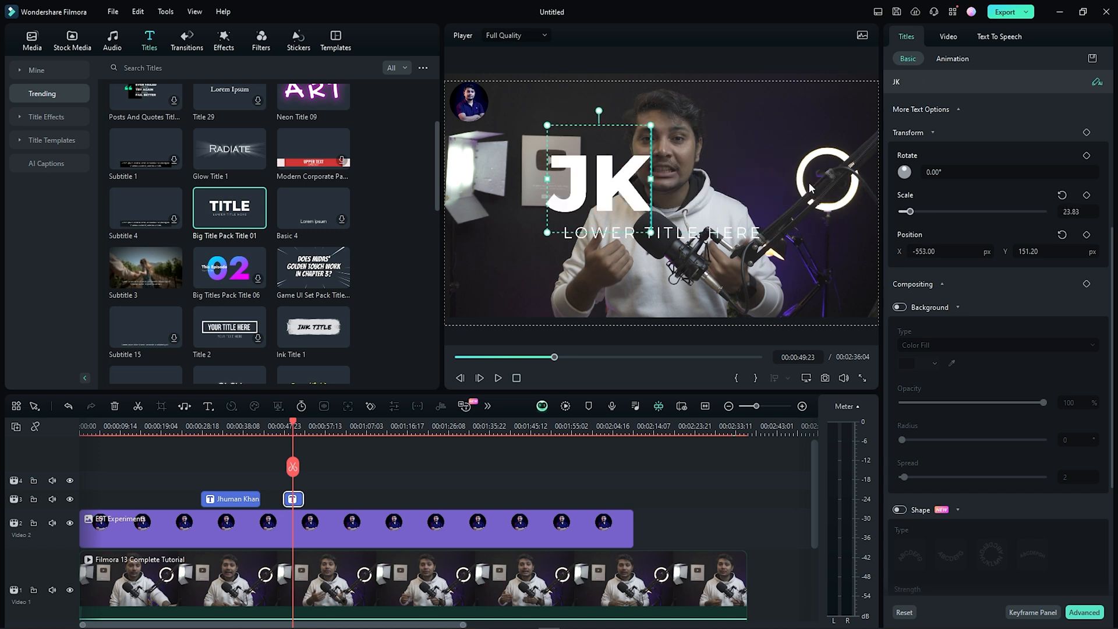
click(428, 455)
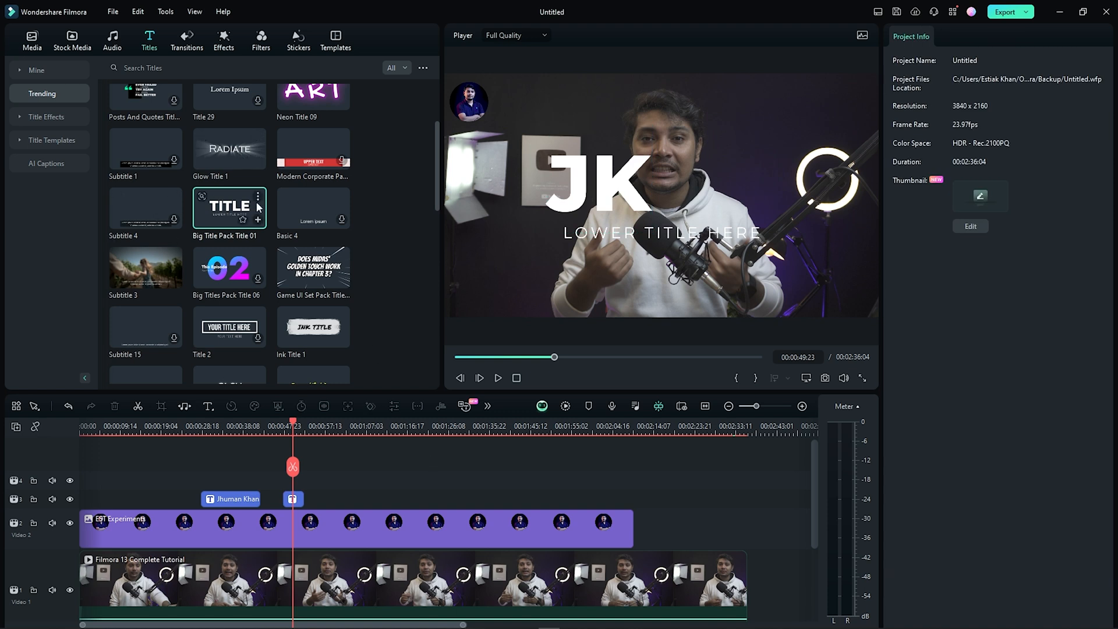
- Place Comic Strip Title 06 on track 3 and select it
scroll(253, 224, down, 5)
scroll(262, 265, down, 5)
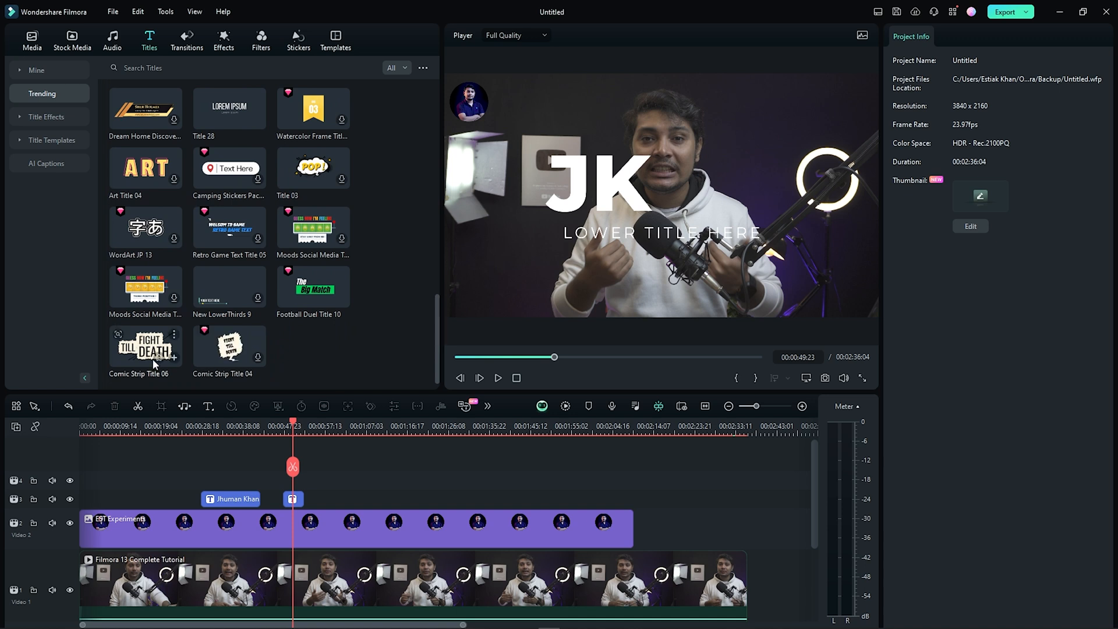
drag(143, 356, 354, 499)
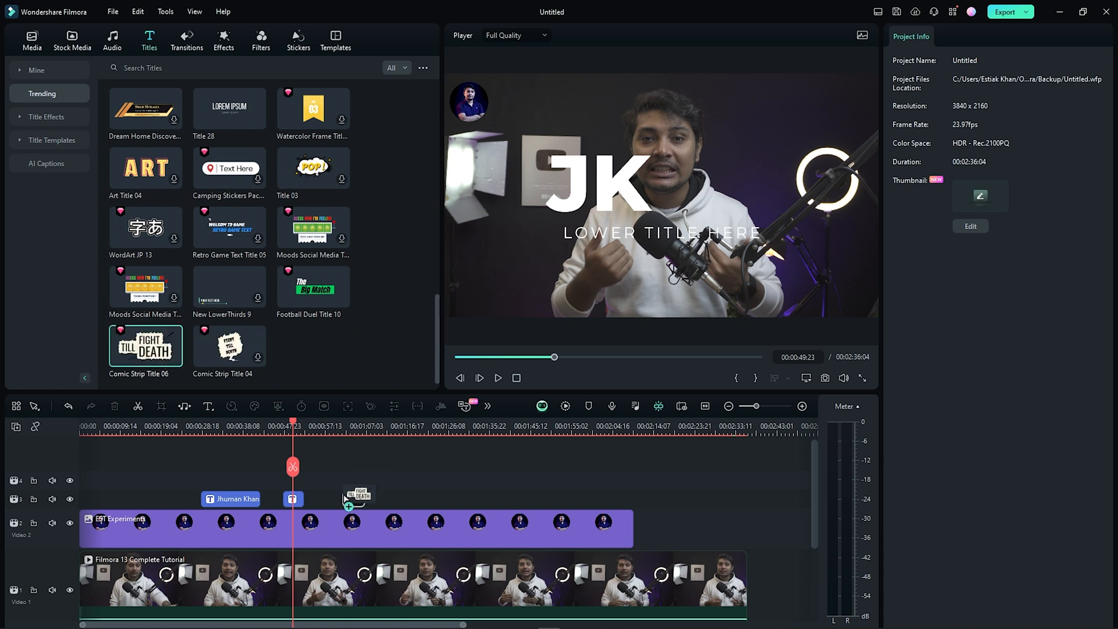
click(356, 426)
drag(357, 428, 351, 428)
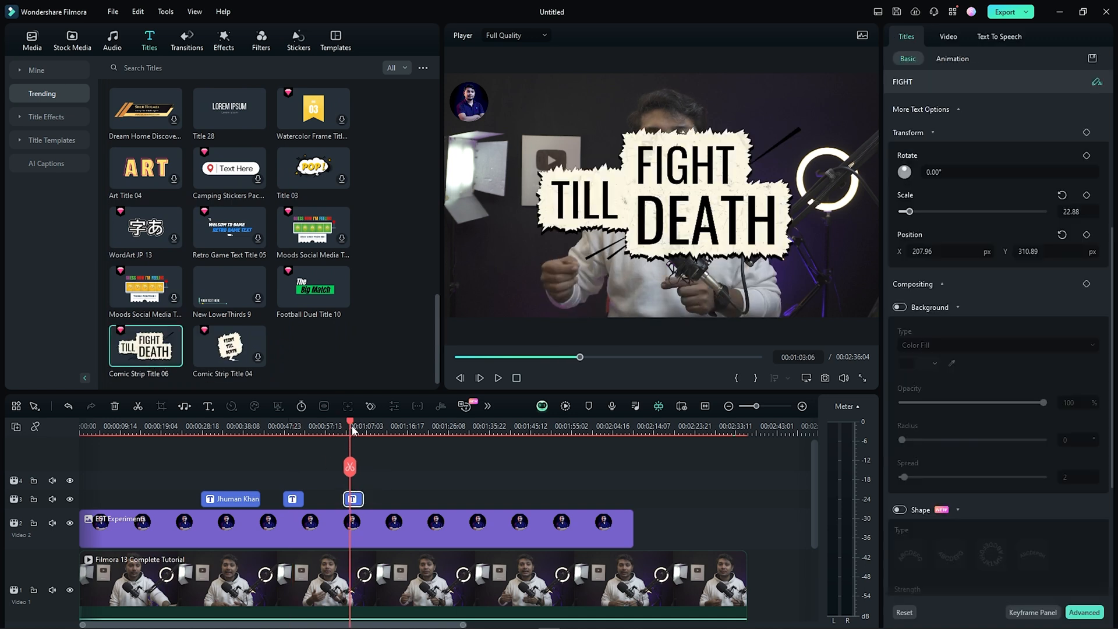
click(677, 204)
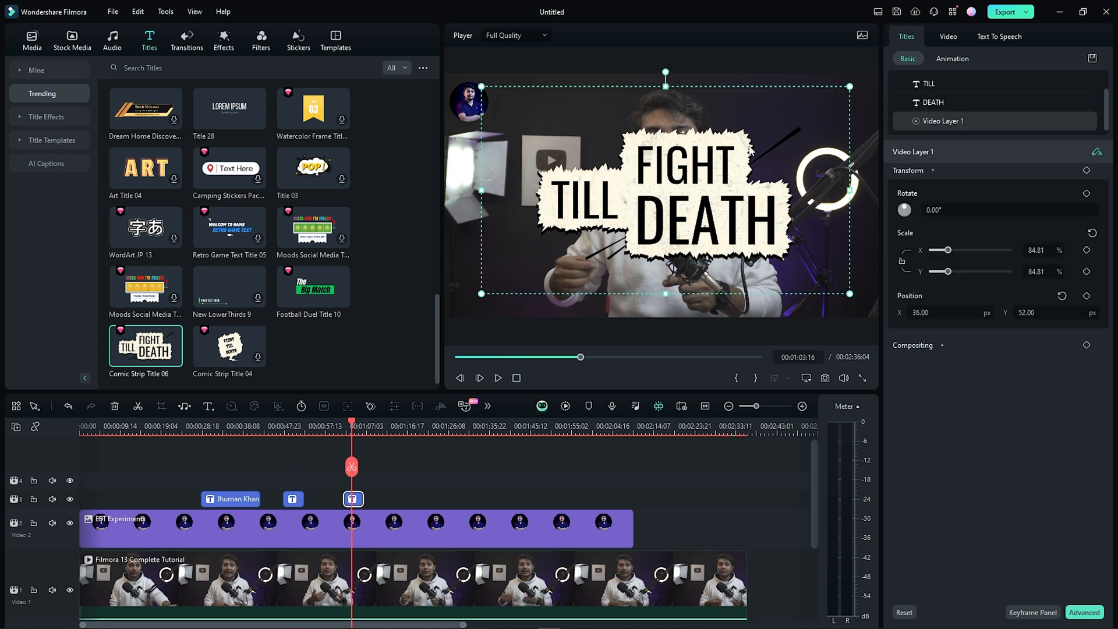
click(353, 499)
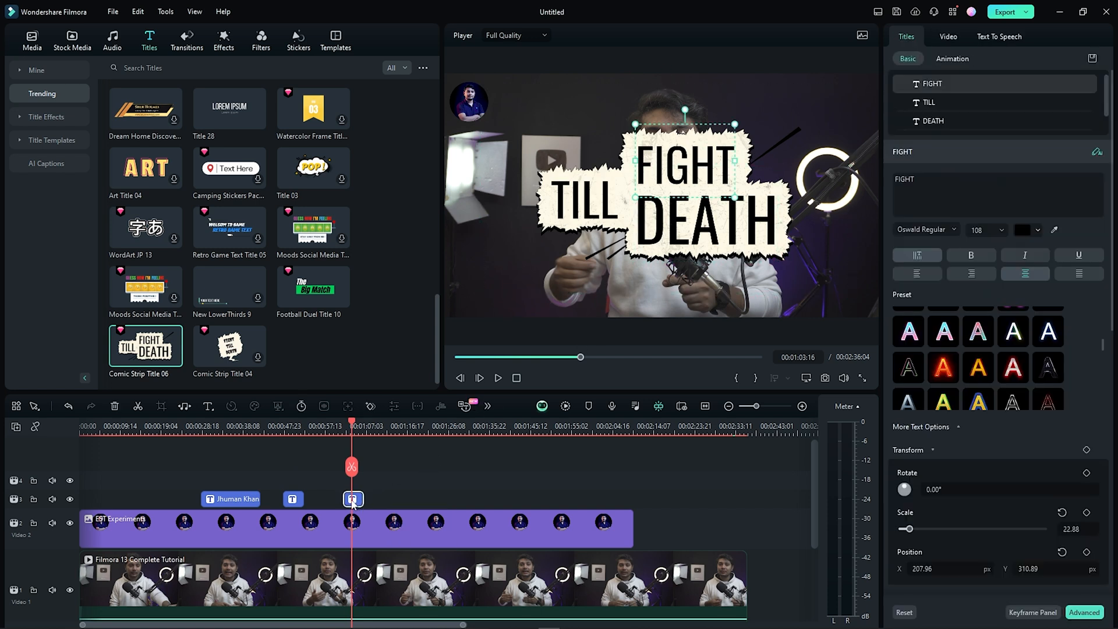
- Scale the comic title to 54.42% and move it to the lower-left of the frame
click(948, 37)
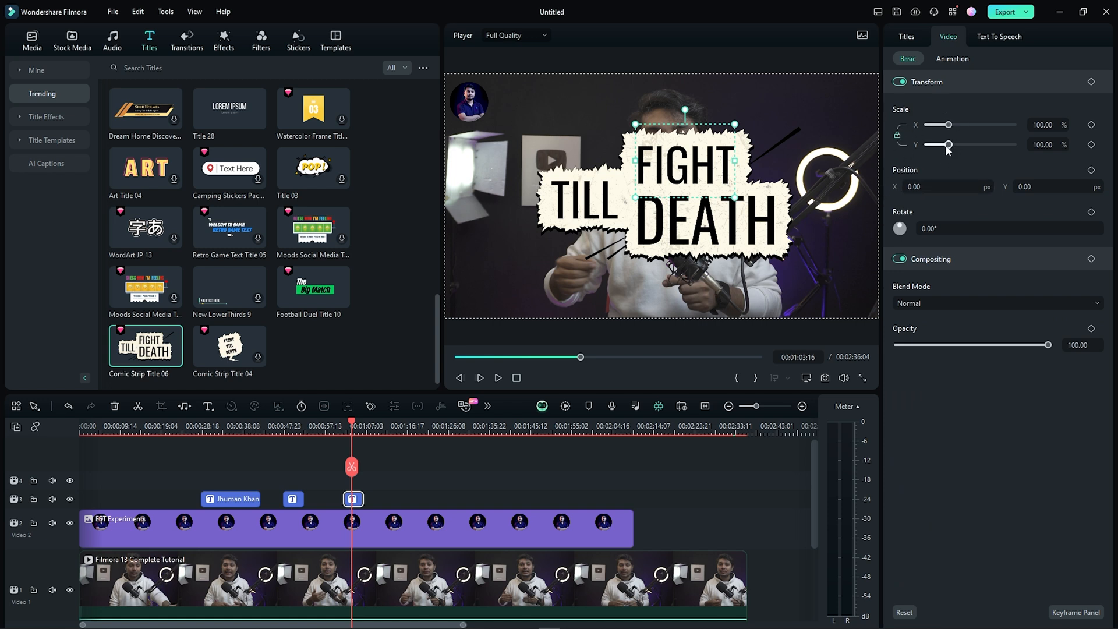
drag(948, 145, 939, 146)
drag(921, 187, 863, 187)
drag(1025, 187, 984, 187)
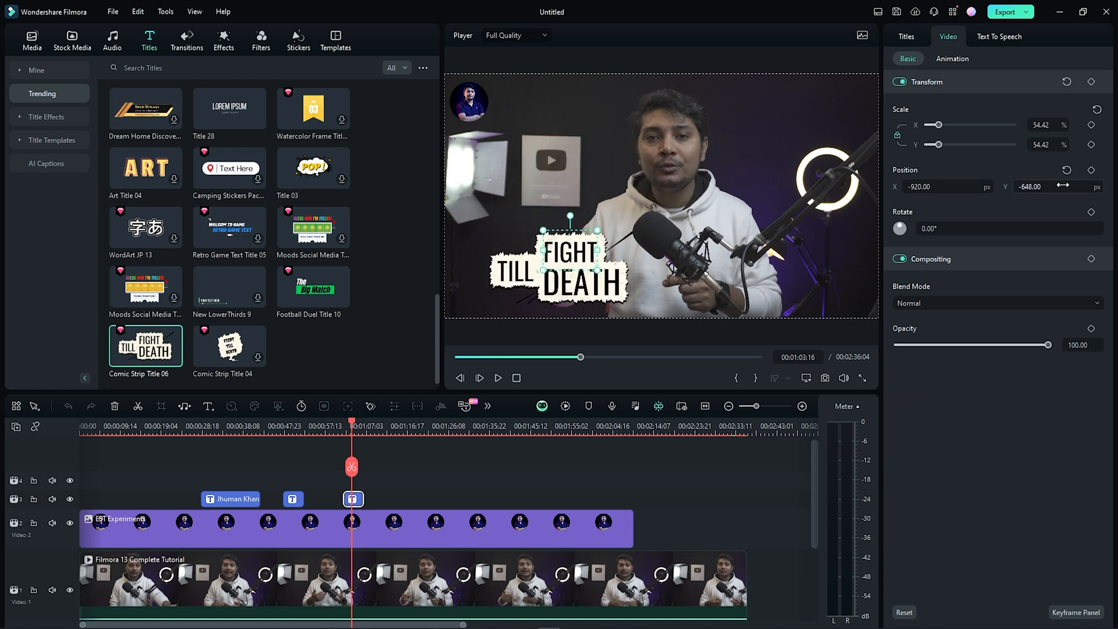
drag(915, 189, 891, 187)
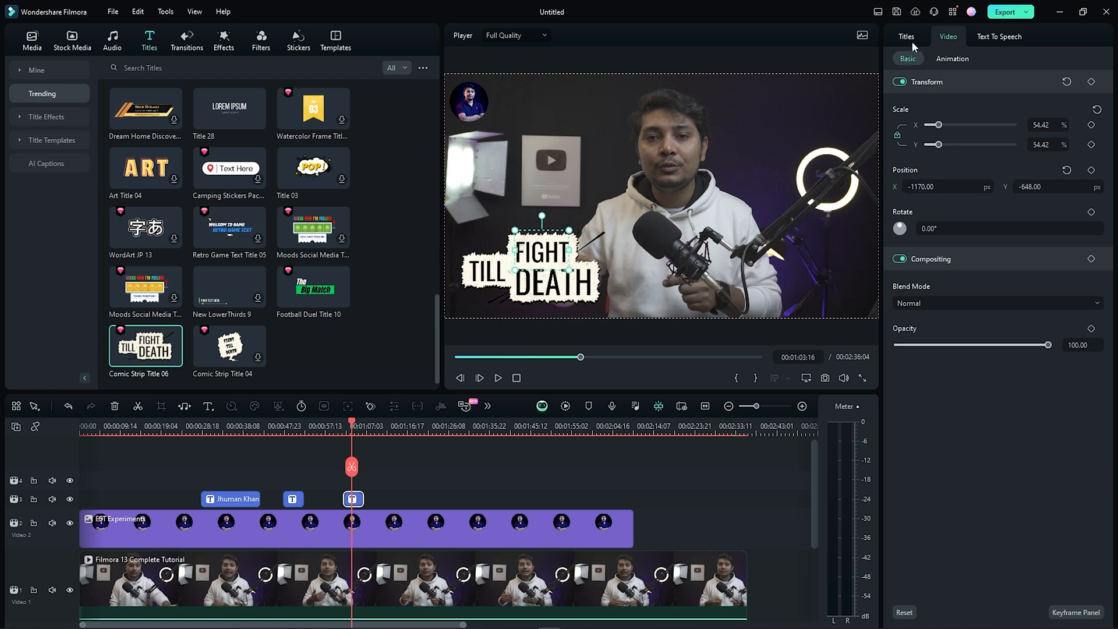
click(688, 480)
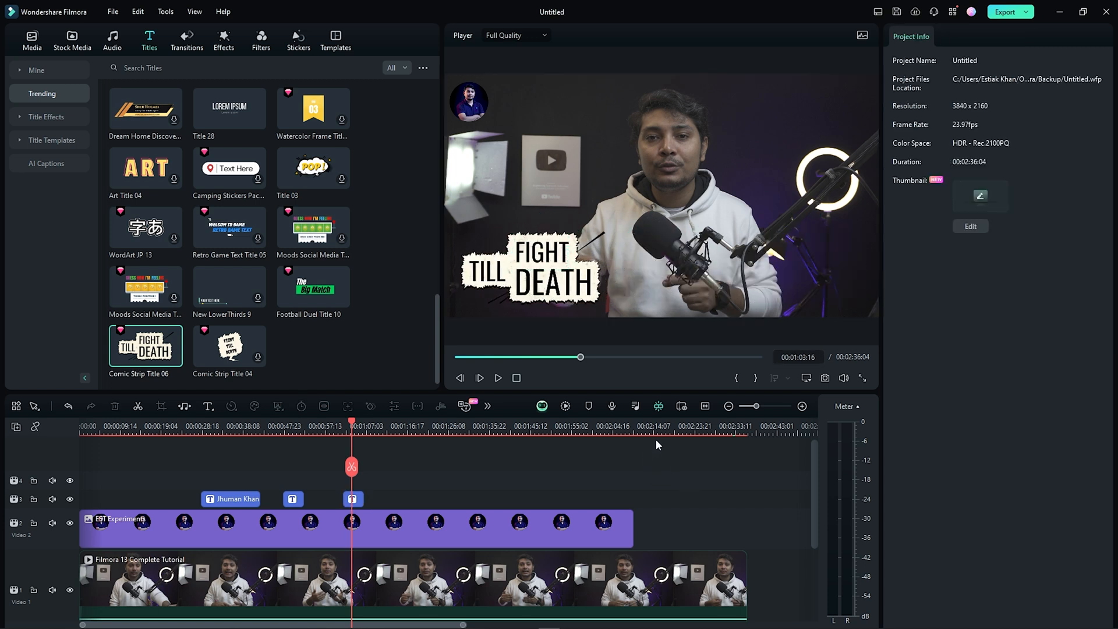
- Set the Video 1 clip's Scale to 103.40% and Position X to -28
drag(678, 428, 622, 429)
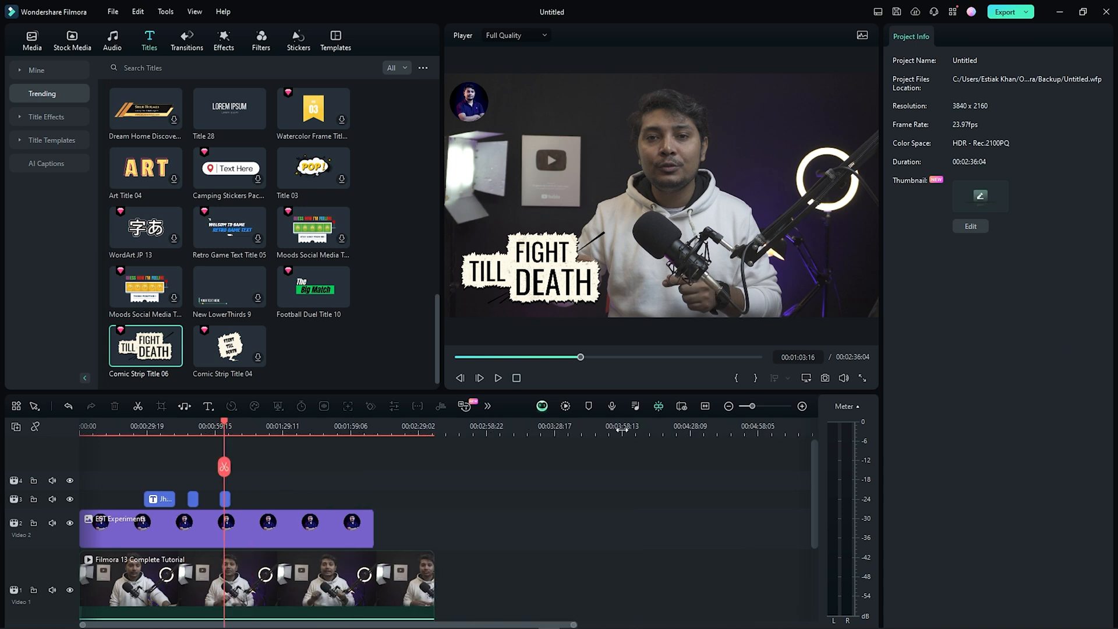
click(401, 593)
mouse_move(948, 124)
mouse_down()
mouse_move(962, 130)
mouse_move(949, 127)
mouse_up()
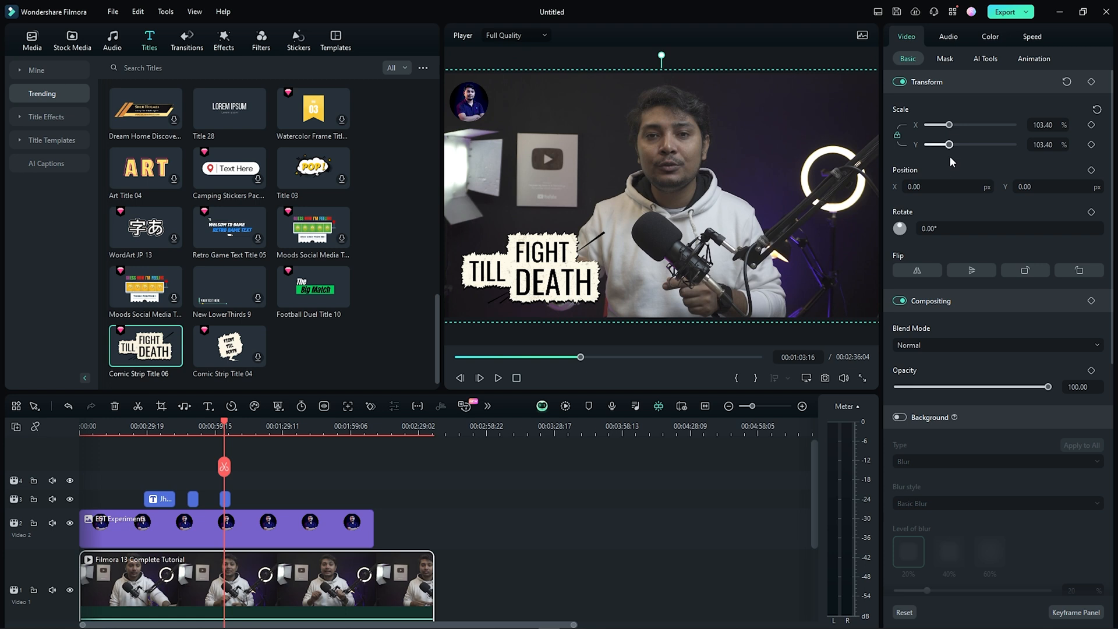
mouse_move(937, 188)
mouse_down()
mouse_move(993, 188)
mouse_move(921, 188)
mouse_up()
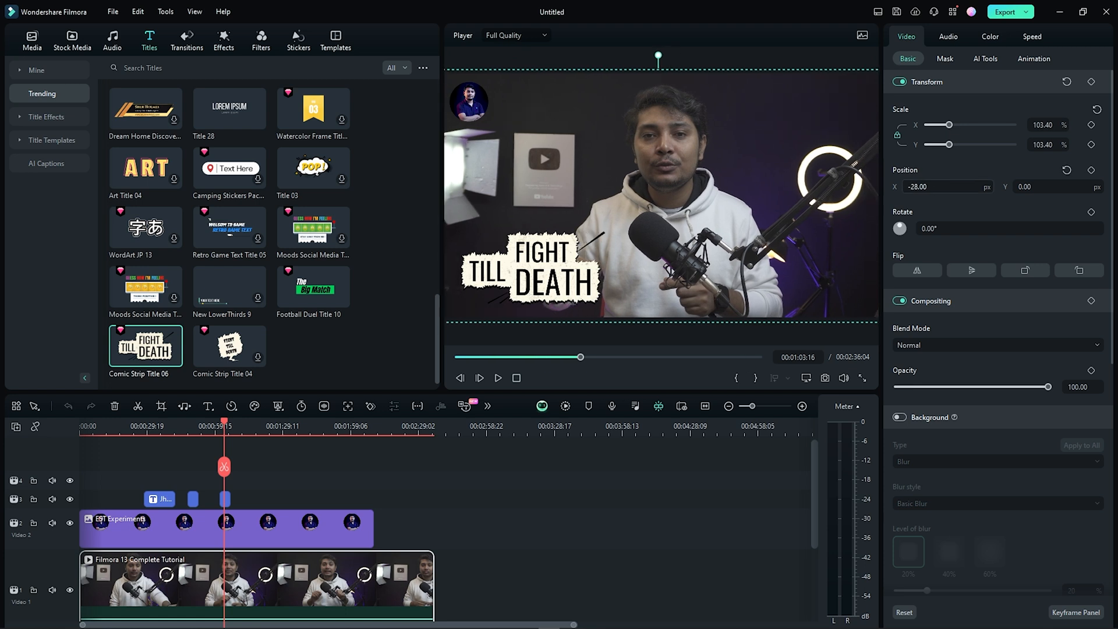
click(654, 474)
- Add a Transform keyframe near 01:59 and punch the clip in to 117% at about 01:59:16
drag(429, 432, 649, 434)
scroll(716, 511, down, 1)
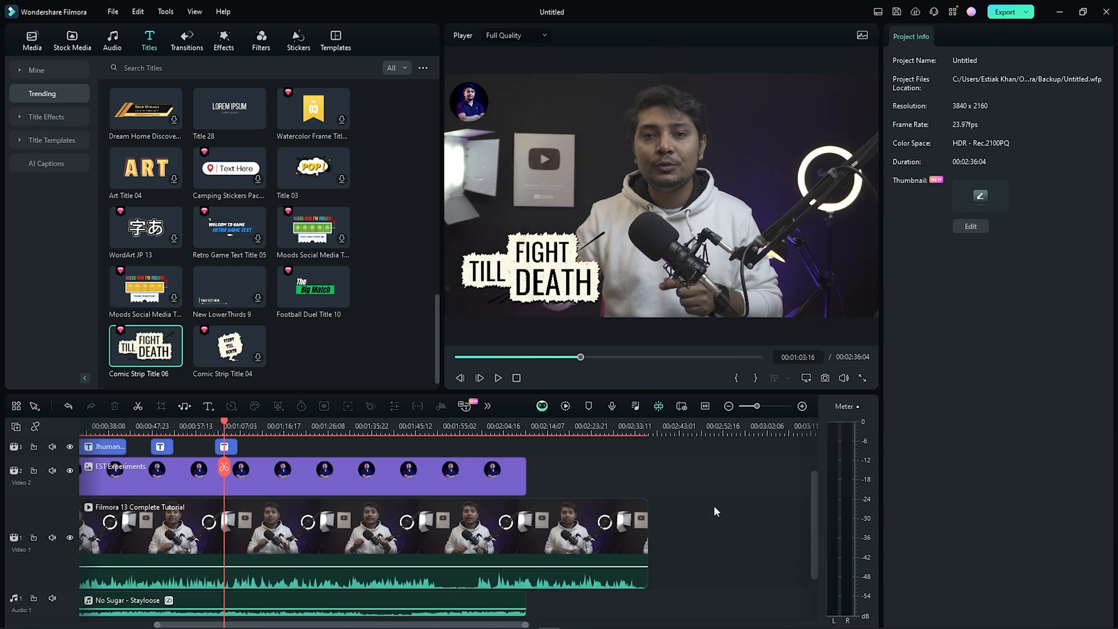
drag(500, 430, 480, 436)
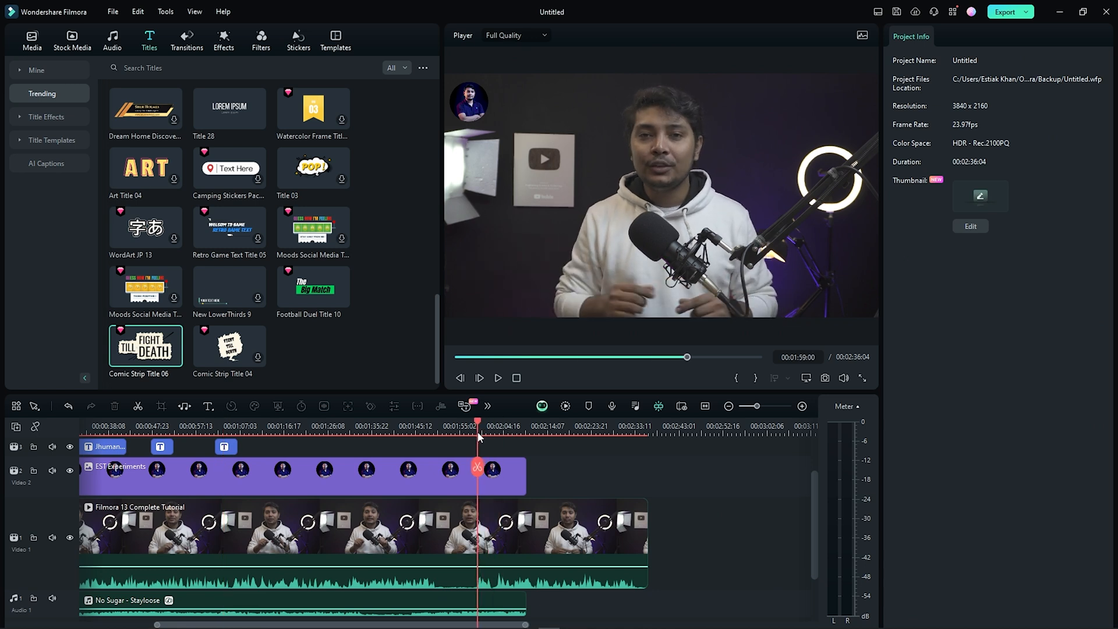
click(520, 564)
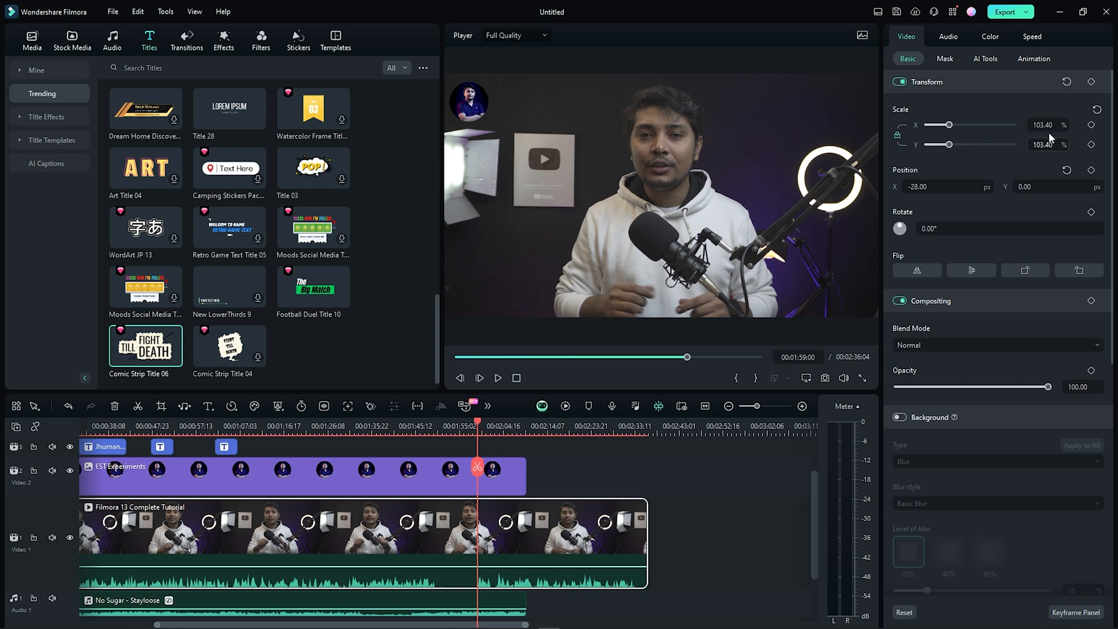
click(1092, 83)
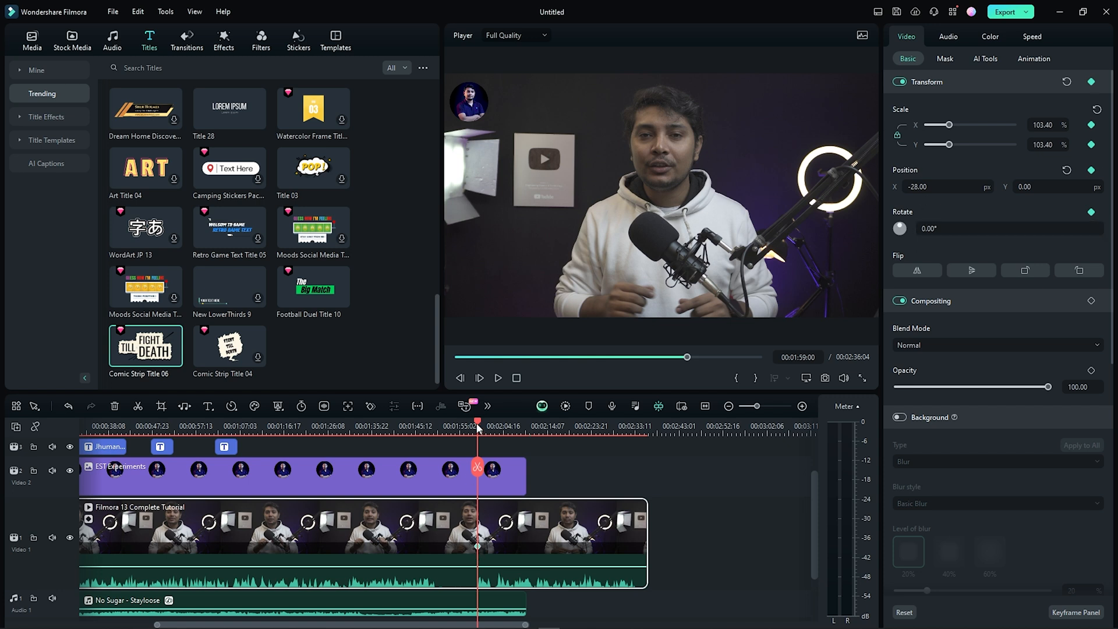
drag(477, 427, 468, 427)
drag(572, 429, 582, 430)
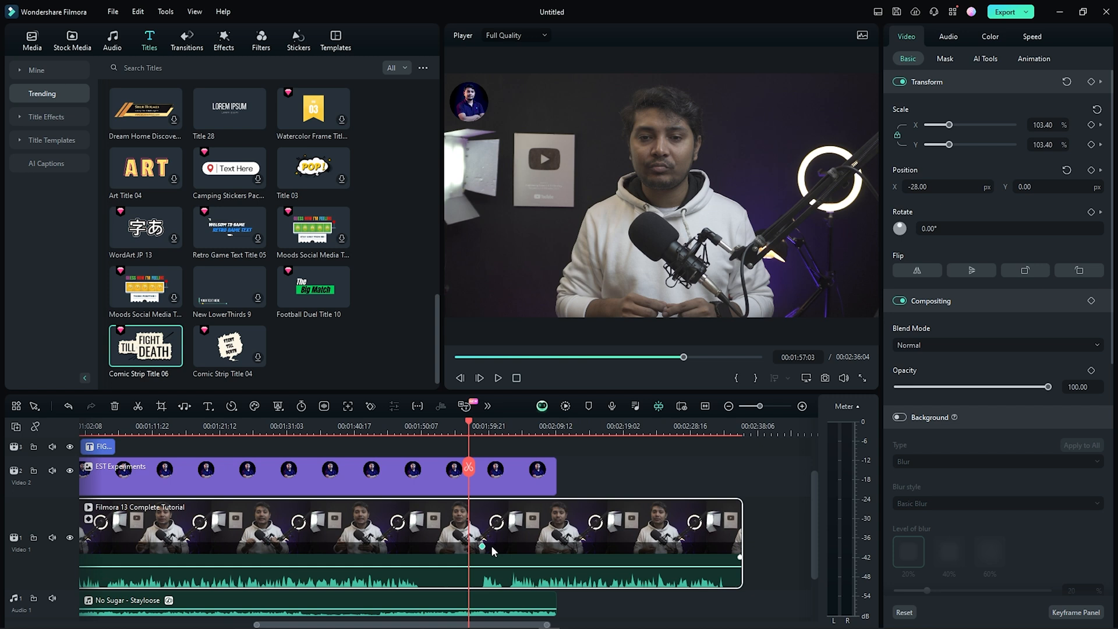
drag(470, 427, 505, 436)
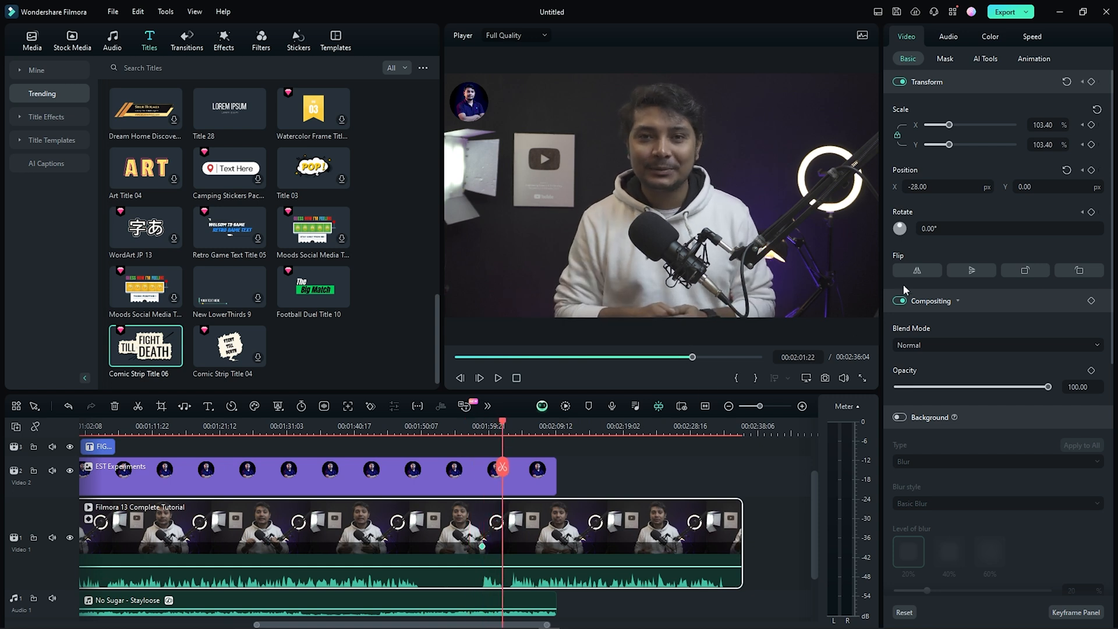
drag(947, 148, 952, 147)
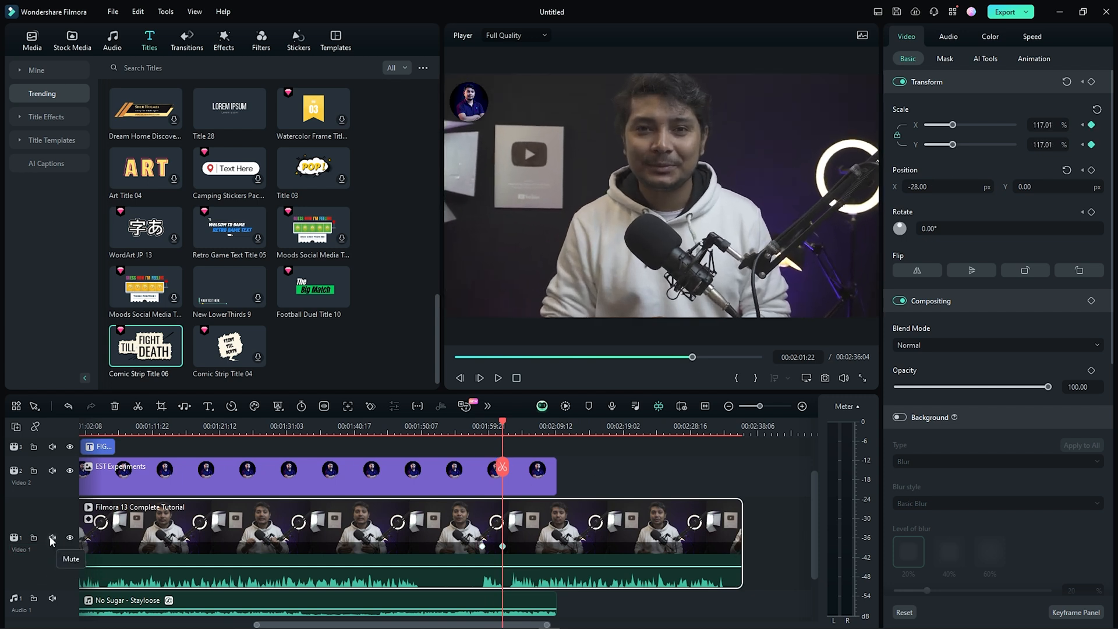
- Mute the music and clip audio, preview the zoom, then undo the zoom keyframes
click(53, 599)
scroll(53, 583, down, 2)
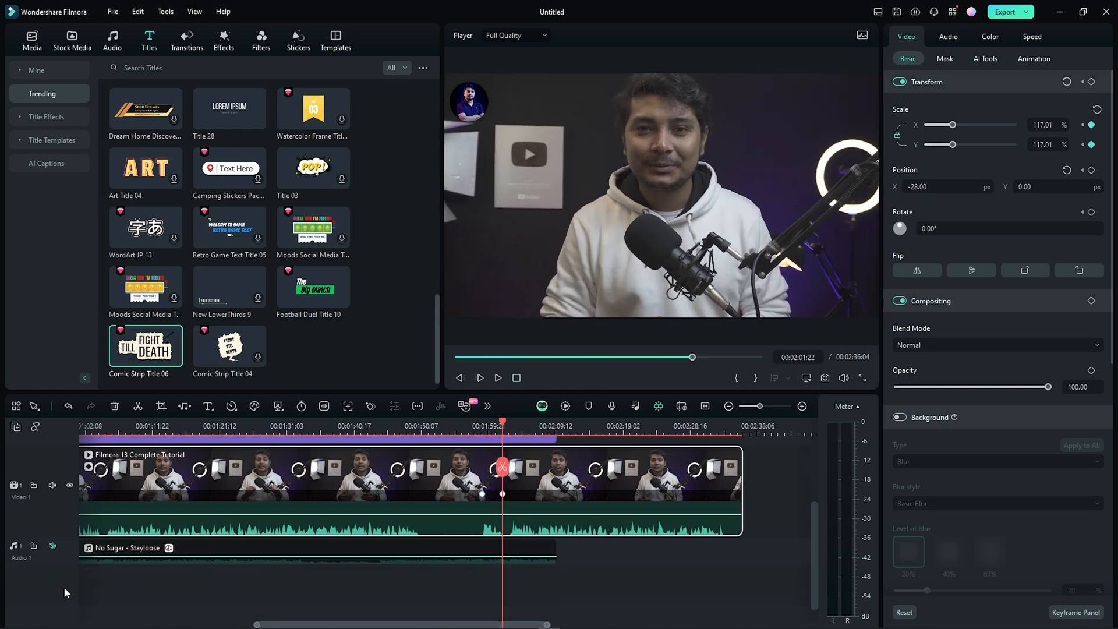
click(53, 487)
scroll(424, 466, up, 3)
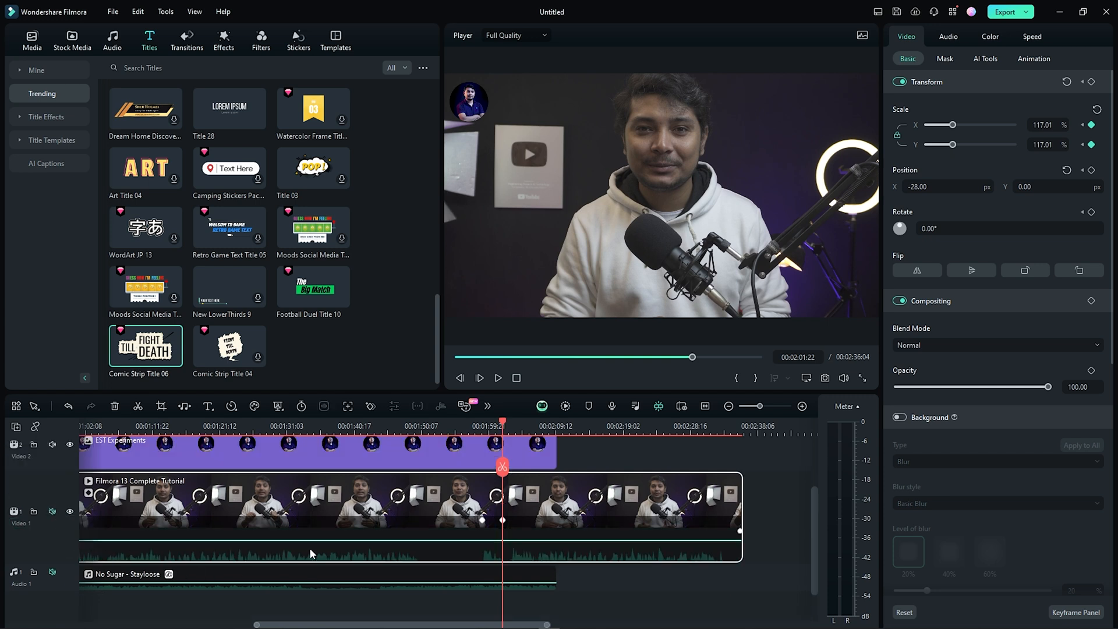
drag(504, 424, 478, 424)
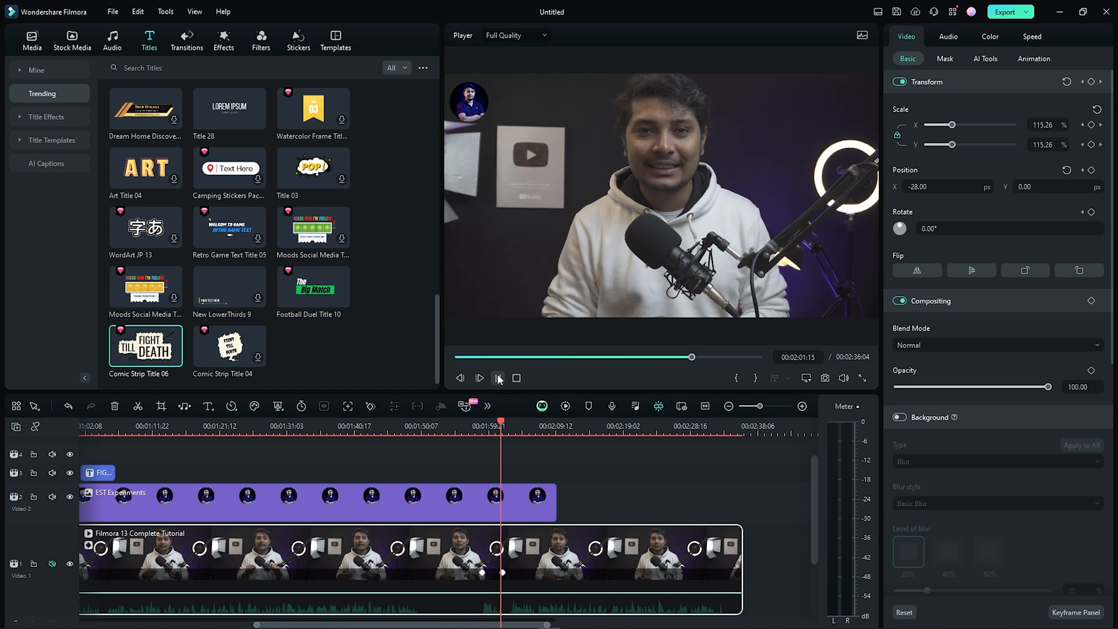
key(space)
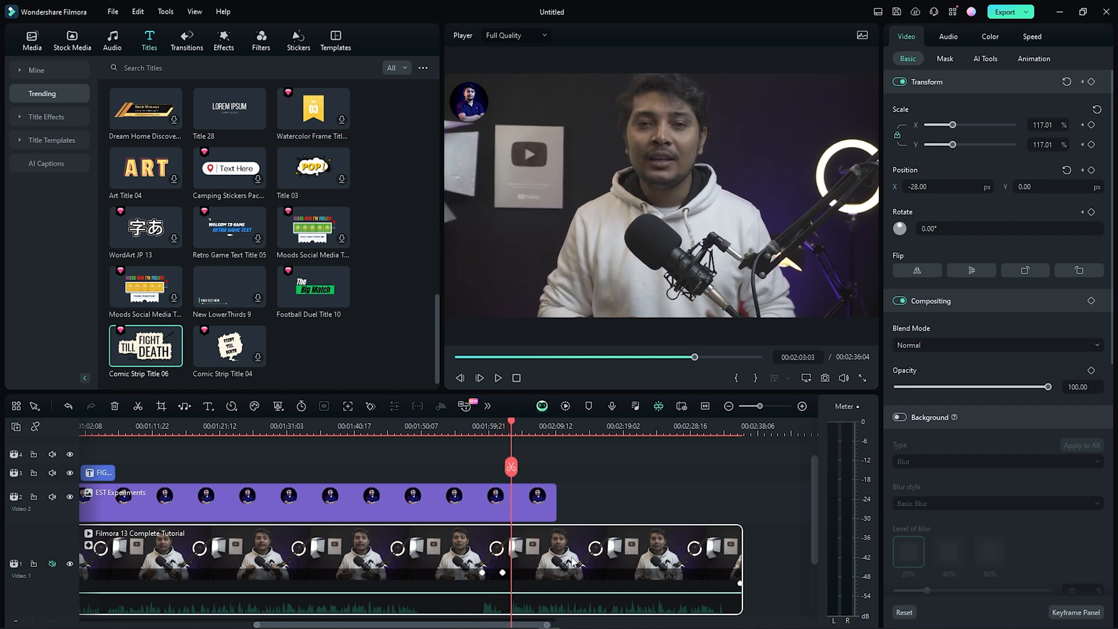
click(572, 562)
key(ctrl+z)
key(ctrl+z)
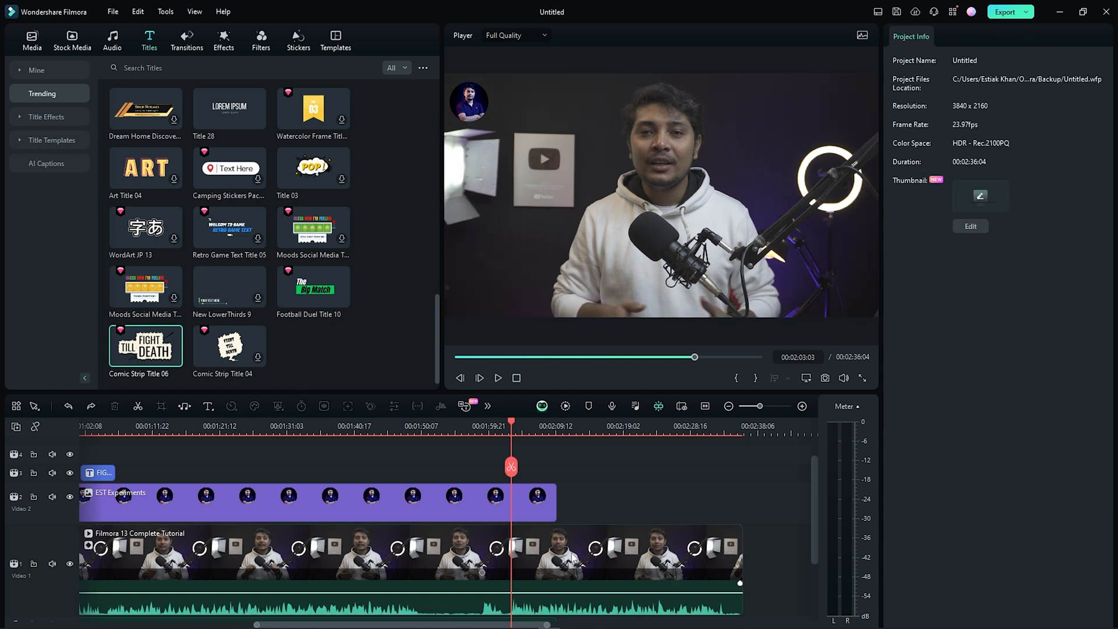
- Split the talking-head clip at about 01:58:22 and select its later part
drag(511, 430, 482, 437)
click(540, 566)
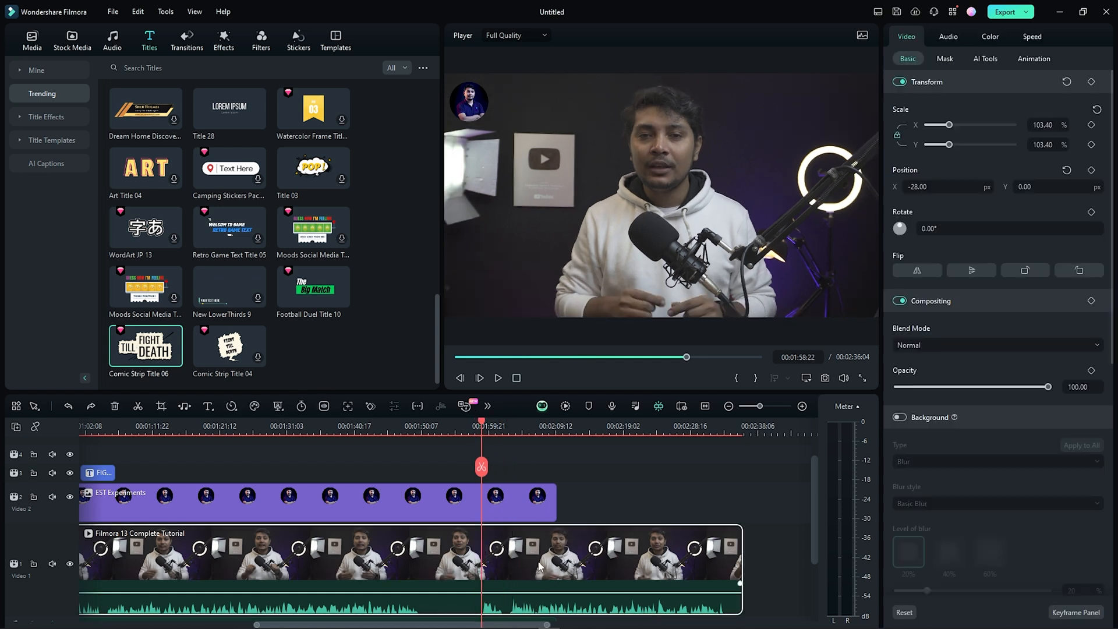
click(481, 468)
click(623, 244)
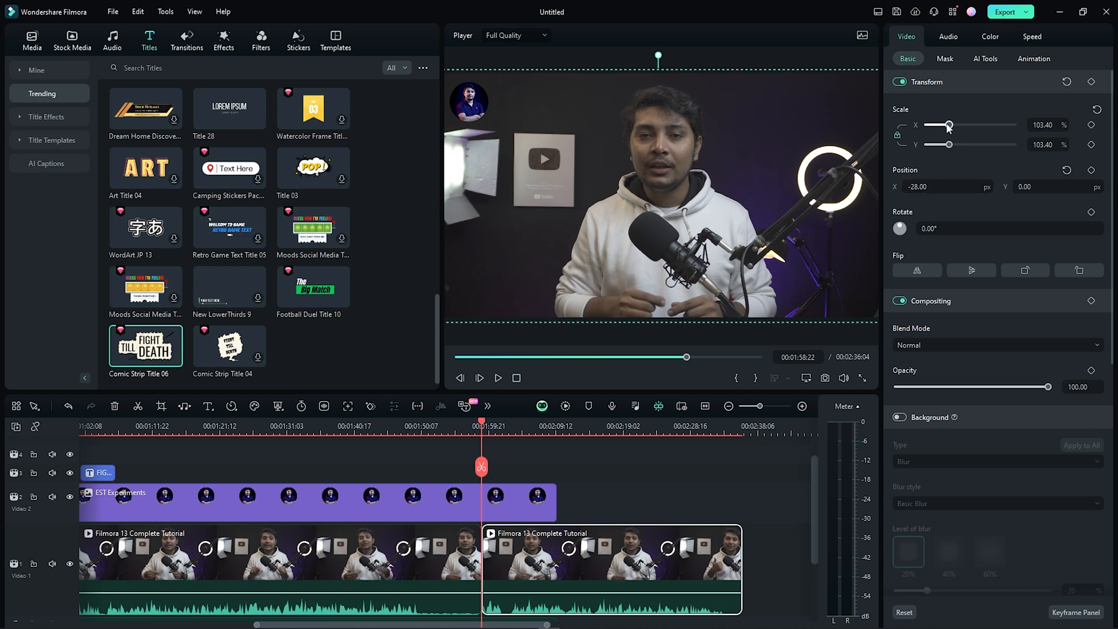
click(1091, 82)
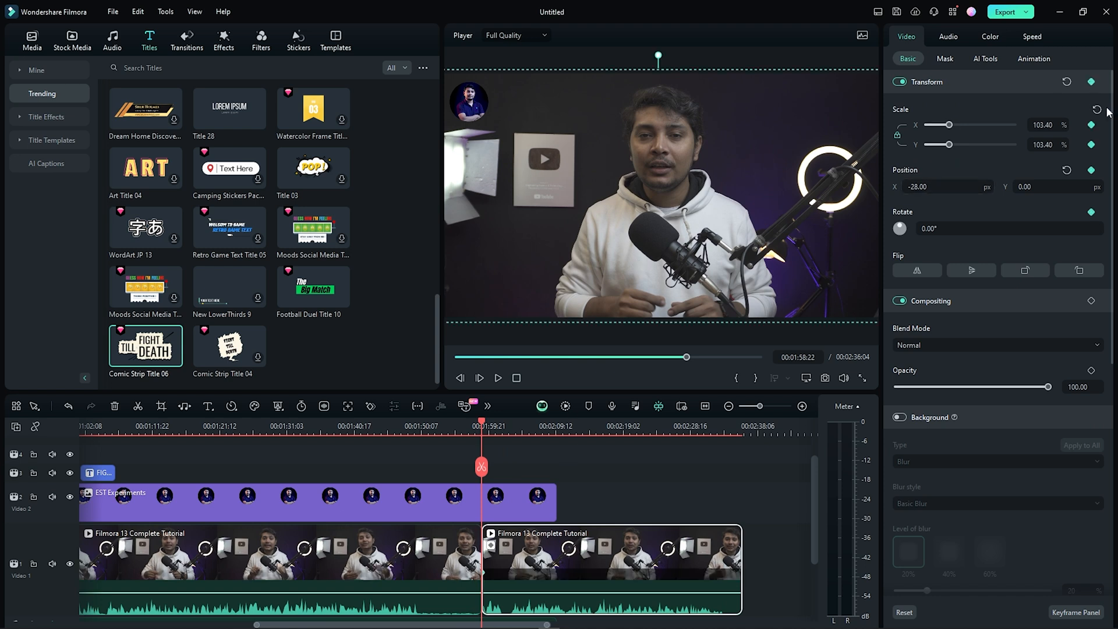
click(1092, 81)
- Scale the clip to 114.29%, preview it, and add a Transform keyframe at 00:01:59:15
drag(947, 143, 952, 143)
key(space)
scroll(431, 603, down, 1)
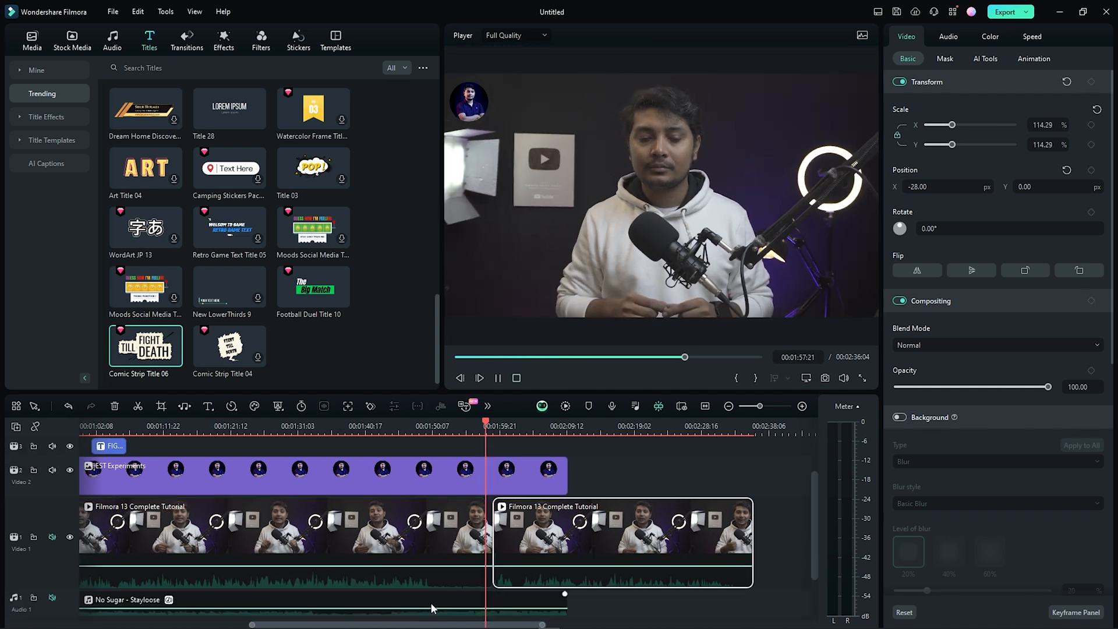
key(space)
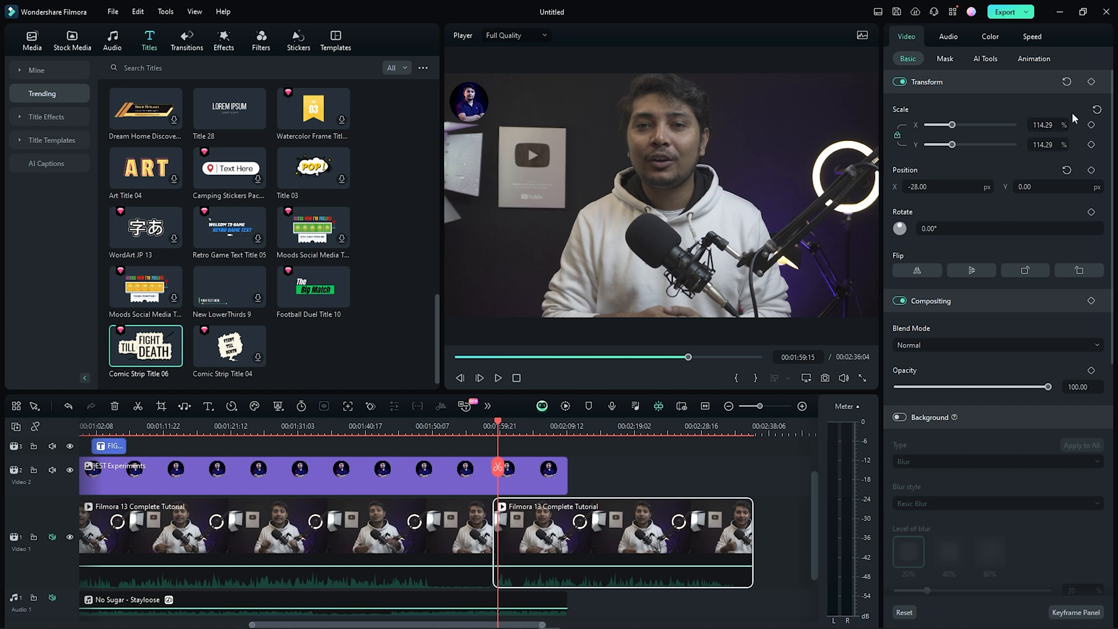
click(1092, 82)
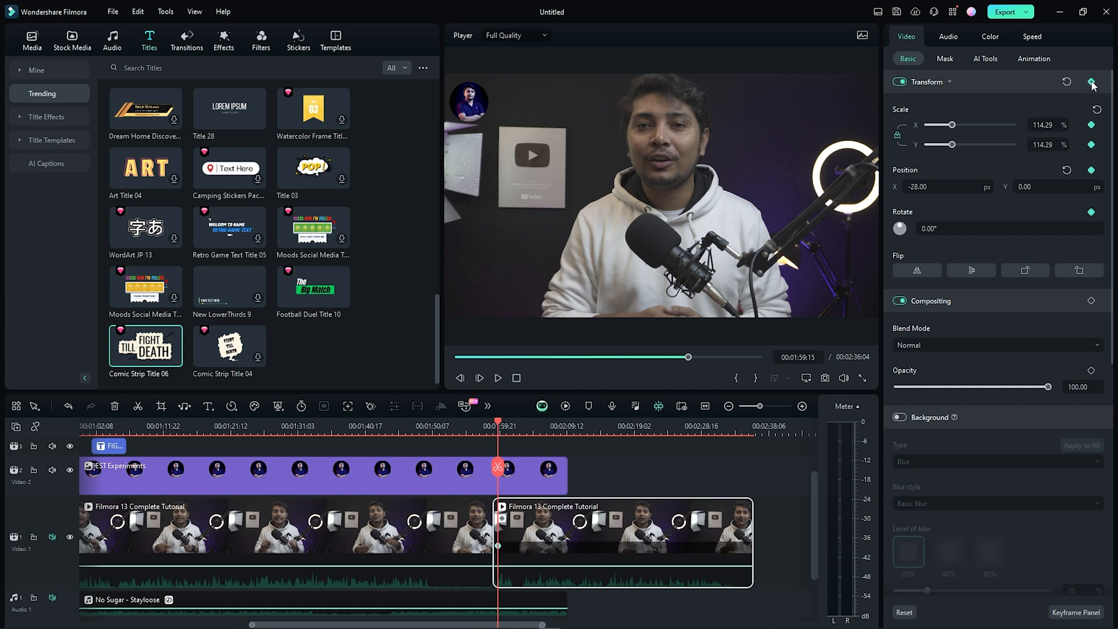
click(594, 477)
click(559, 475)
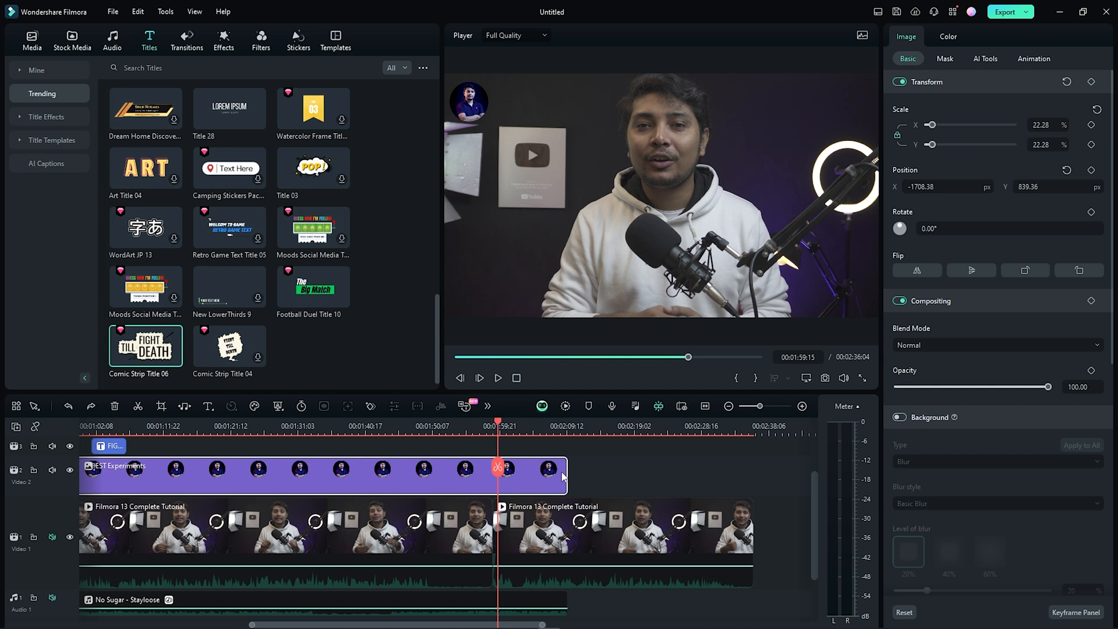
- Extend the EST Experiments clip and keyframe it sliding top-right from 00:02:01:22
drag(564, 470, 748, 473)
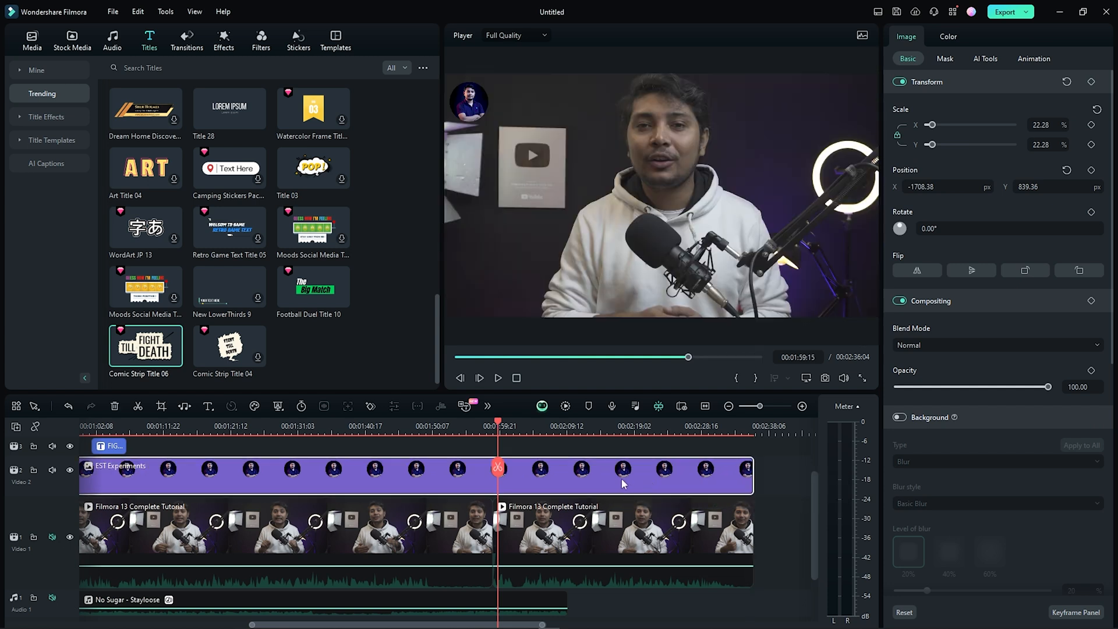
drag(498, 425, 514, 428)
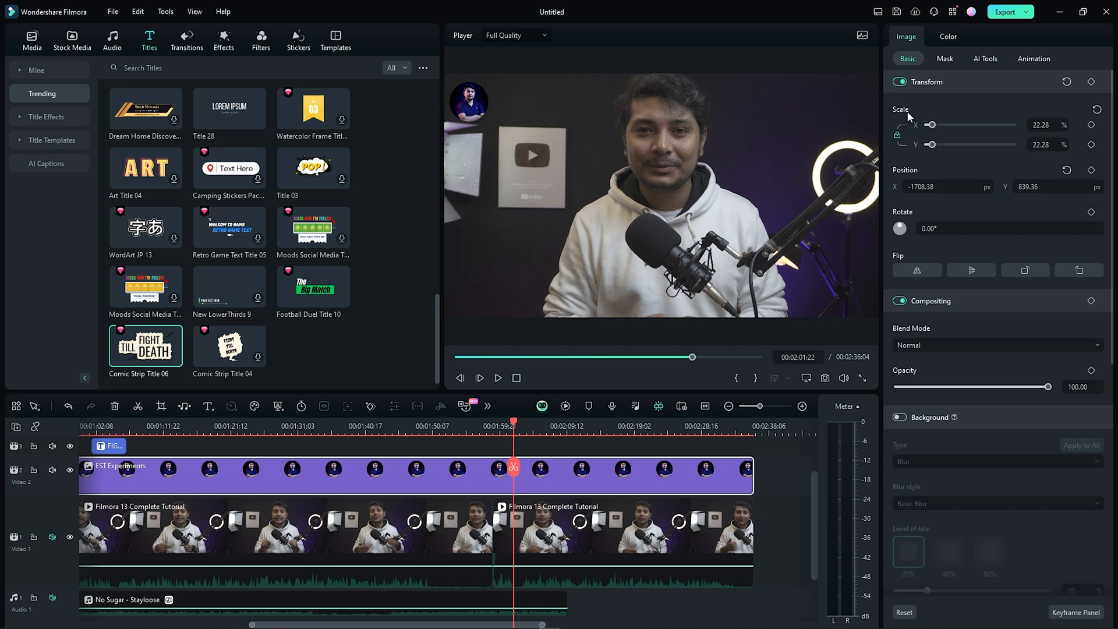
click(1092, 82)
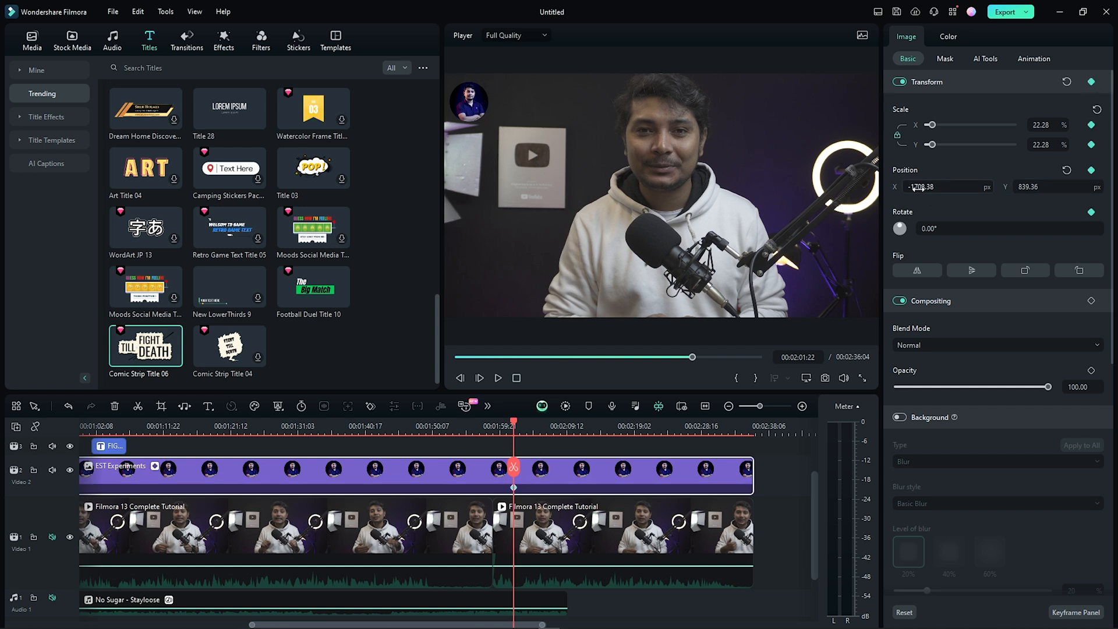
drag(515, 427, 535, 426)
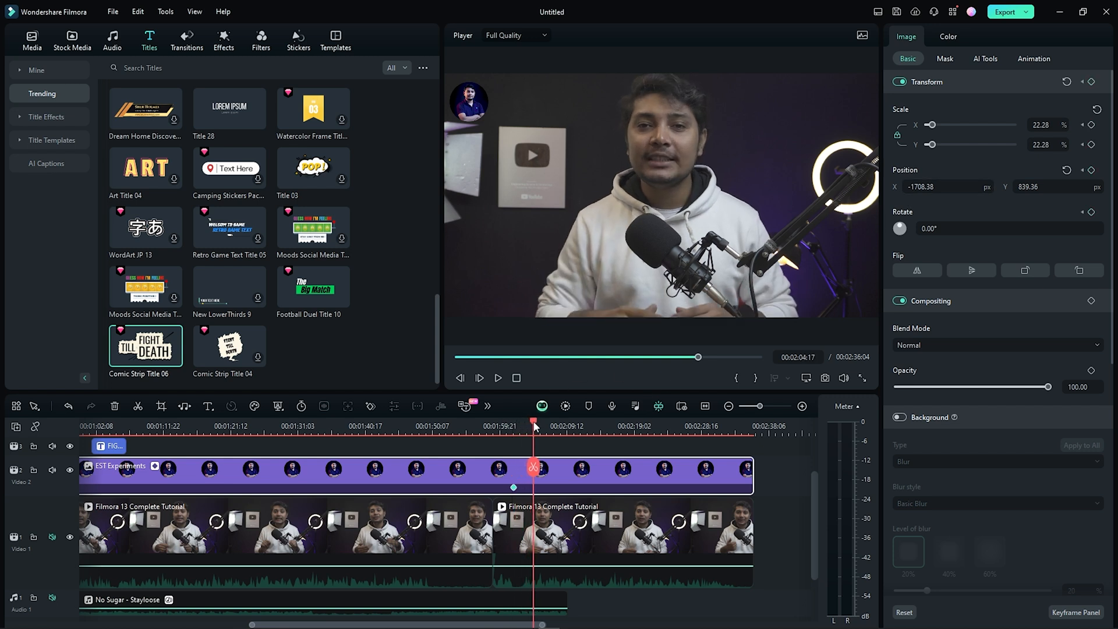
drag(930, 187, 767, 197)
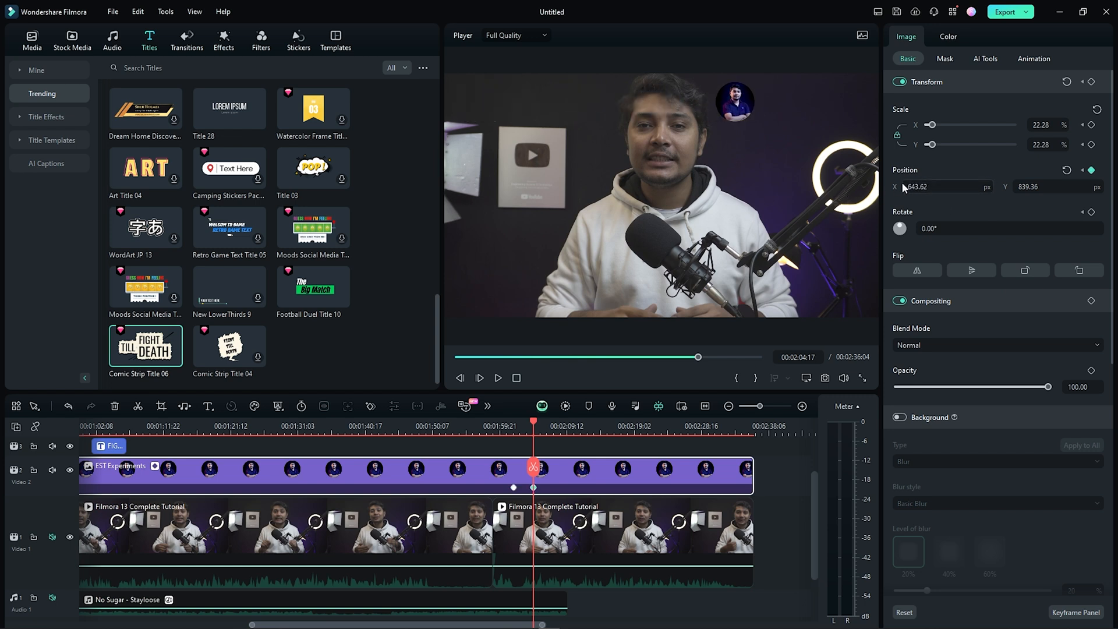
drag(931, 187, 978, 187)
- Hold the avatar top-right at 00:02:14:21, then keyframe it moving off the top
drag(533, 424, 606, 428)
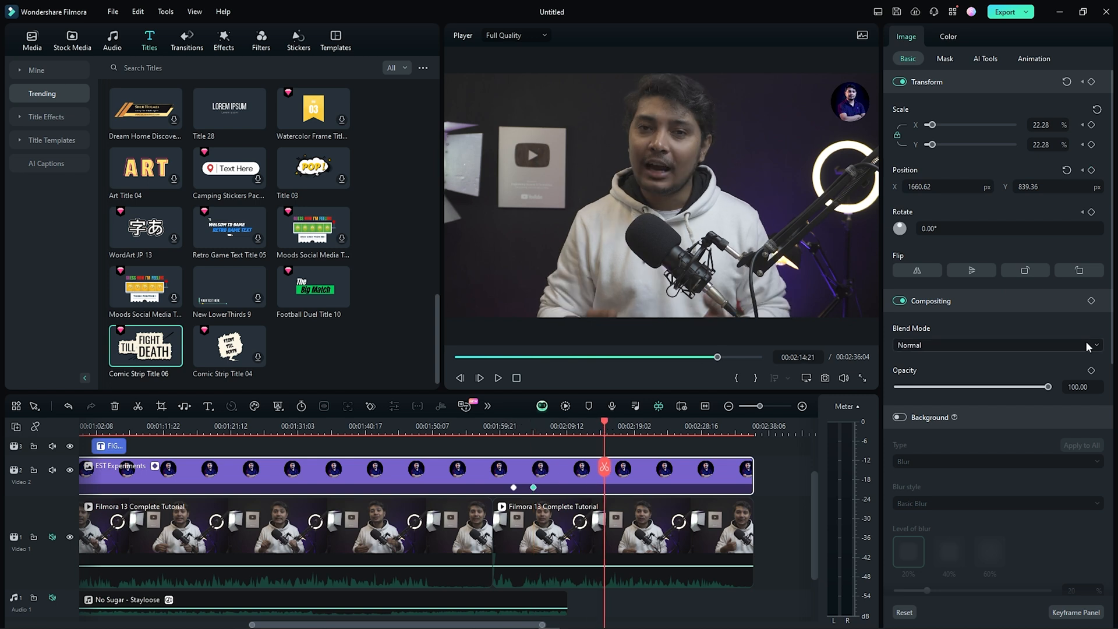
drag(1037, 187, 1041, 187)
drag(608, 418, 729, 422)
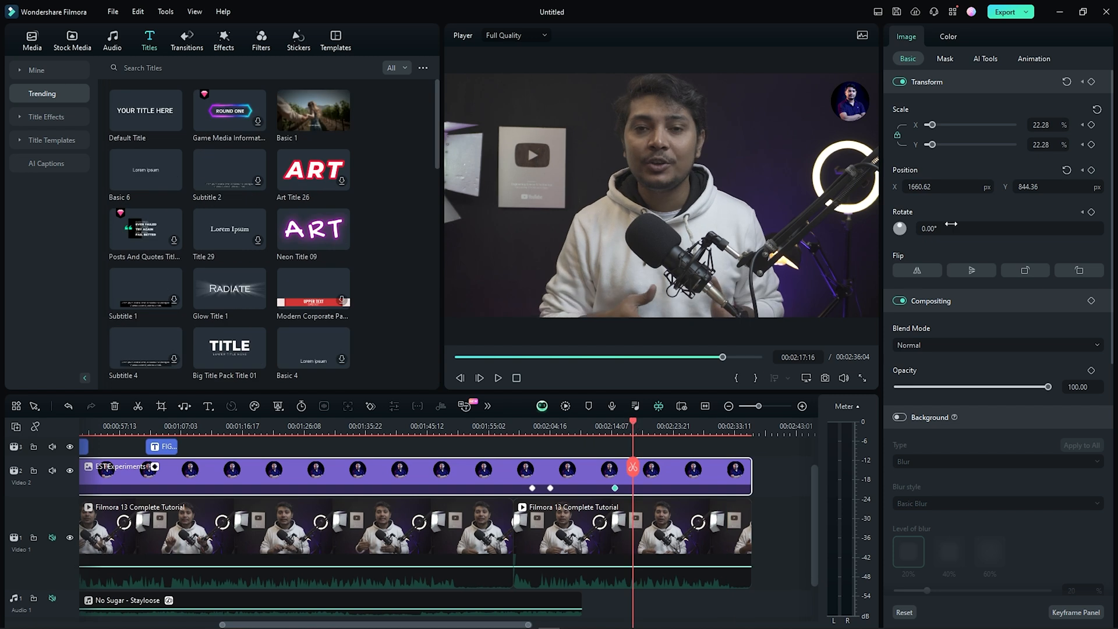
drag(1051, 188, 967, 297)
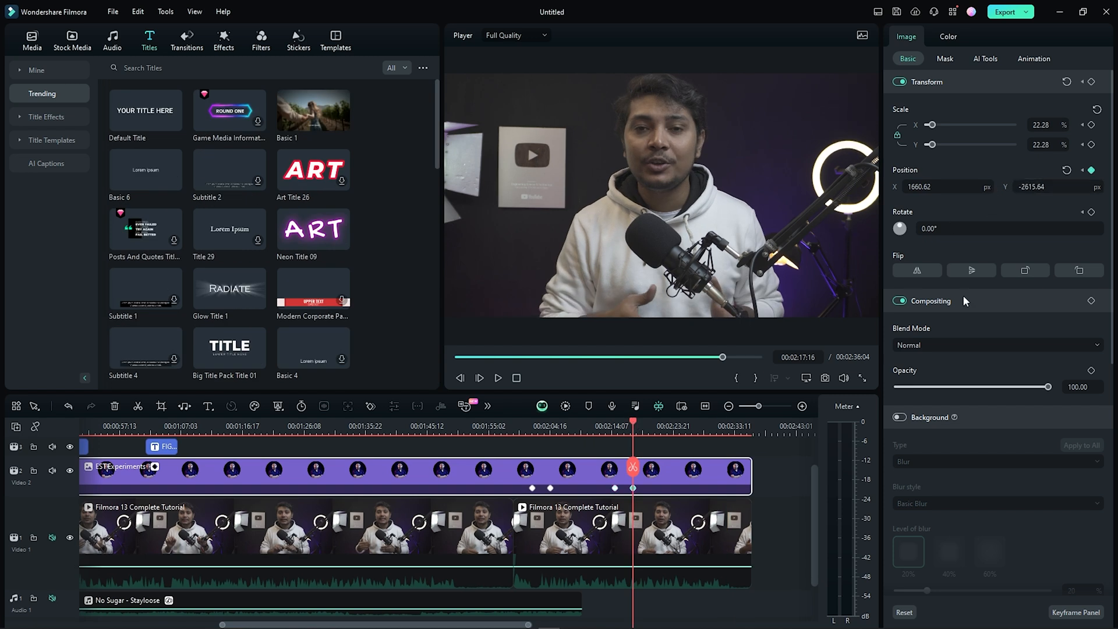
- Play back the avatar motion from 00:02:01:02
click(527, 425)
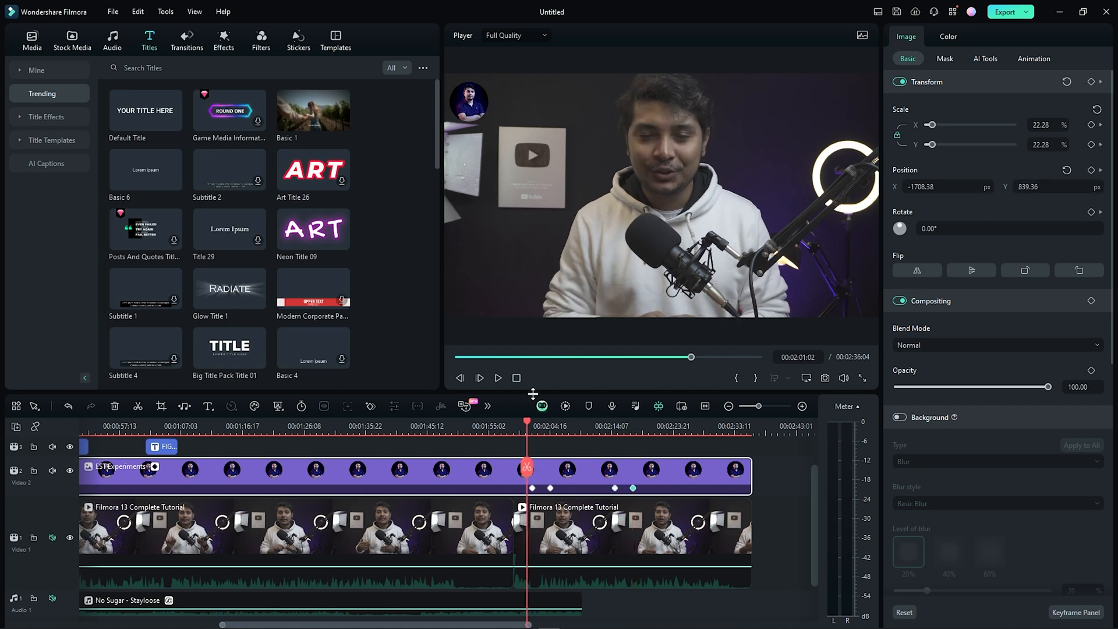
click(497, 380)
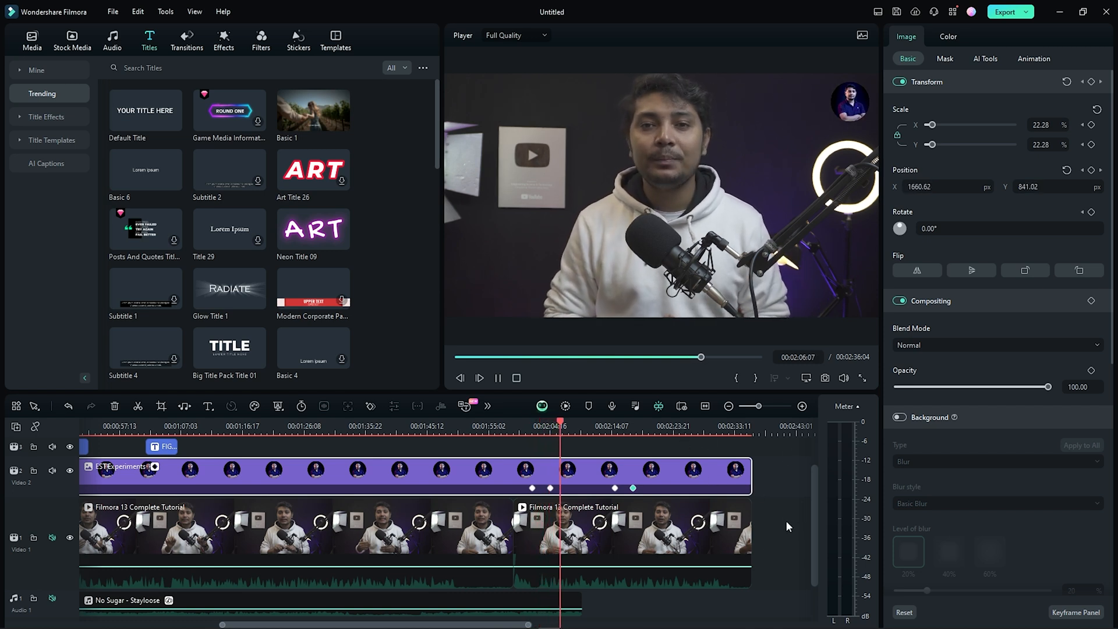
scroll(786, 523, down, 1)
scroll(787, 523, up, 2)
scroll(786, 524, down, 1)
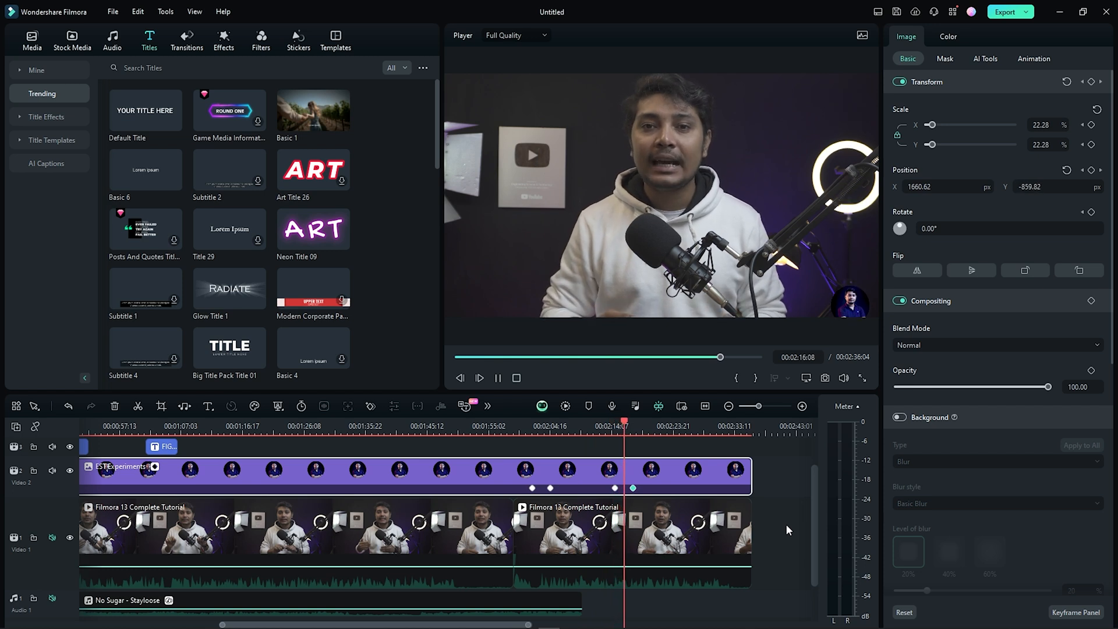
- Move the split-off avatar piece to X -1459.38, Y -402.64 and add a Transform keyframe
mouse_move(844, 378)
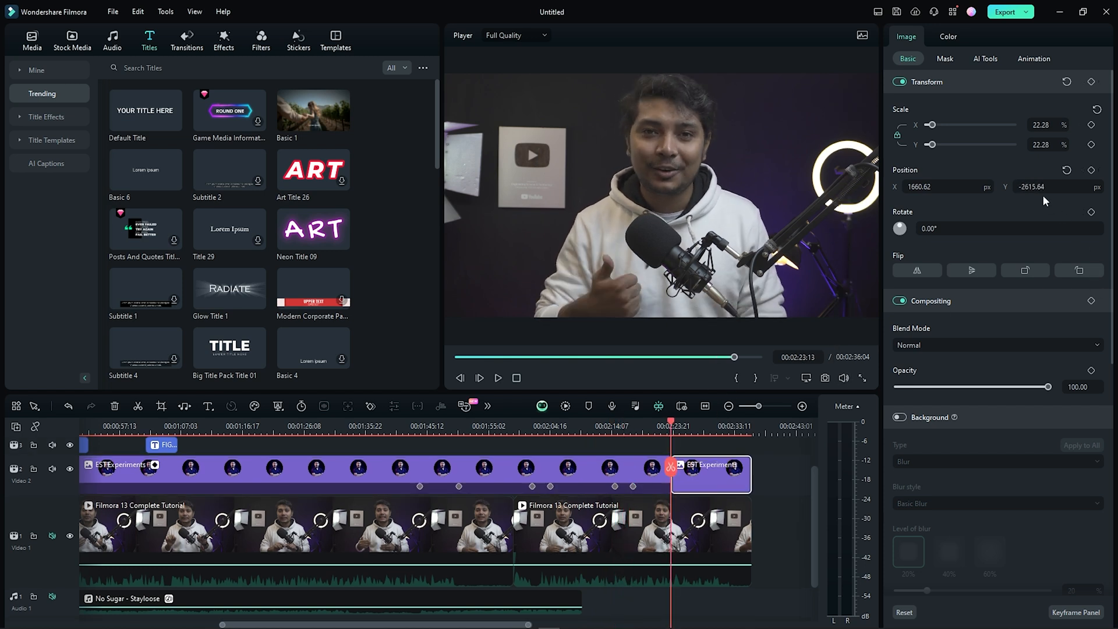
drag(1039, 188, 1046, 187)
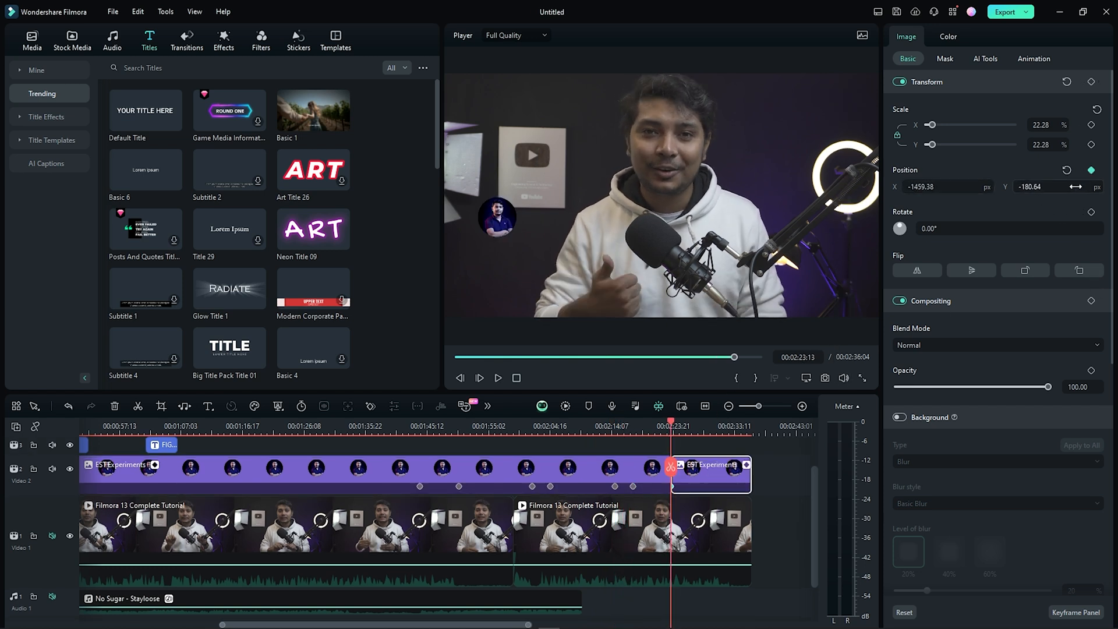
mouse_move(1056, 187)
mouse_down()
mouse_move(1076, 186)
mouse_move(1049, 187)
mouse_up()
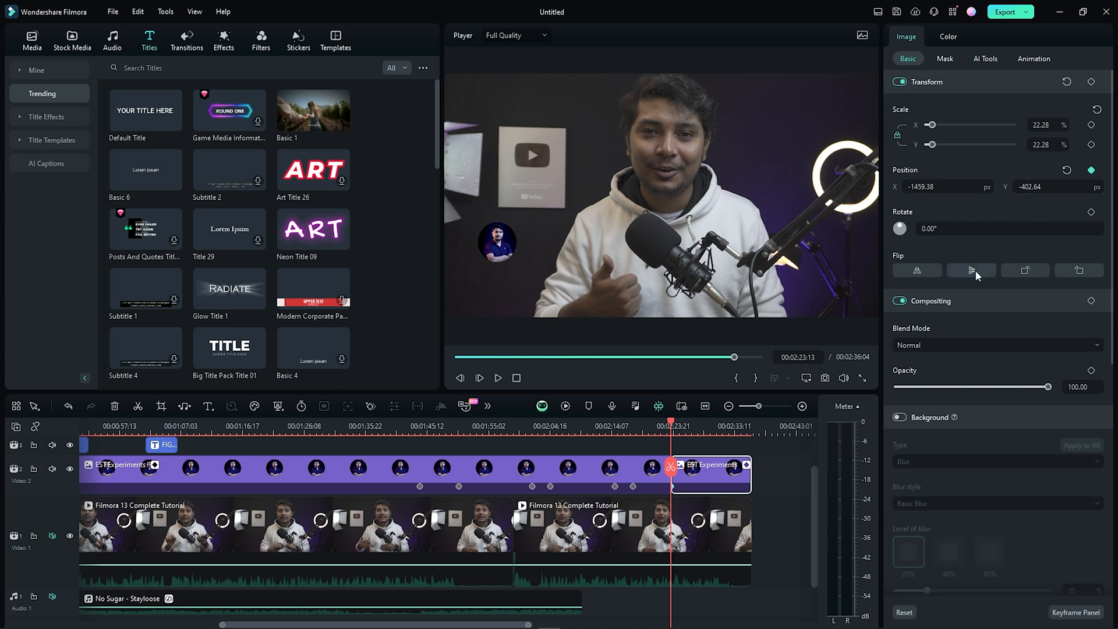
click(1091, 82)
- Keyframe the avatar's rotation at three later playhead times, reaching 3118°, then play back the spin
drag(673, 427, 679, 427)
drag(925, 228, 1117, 228)
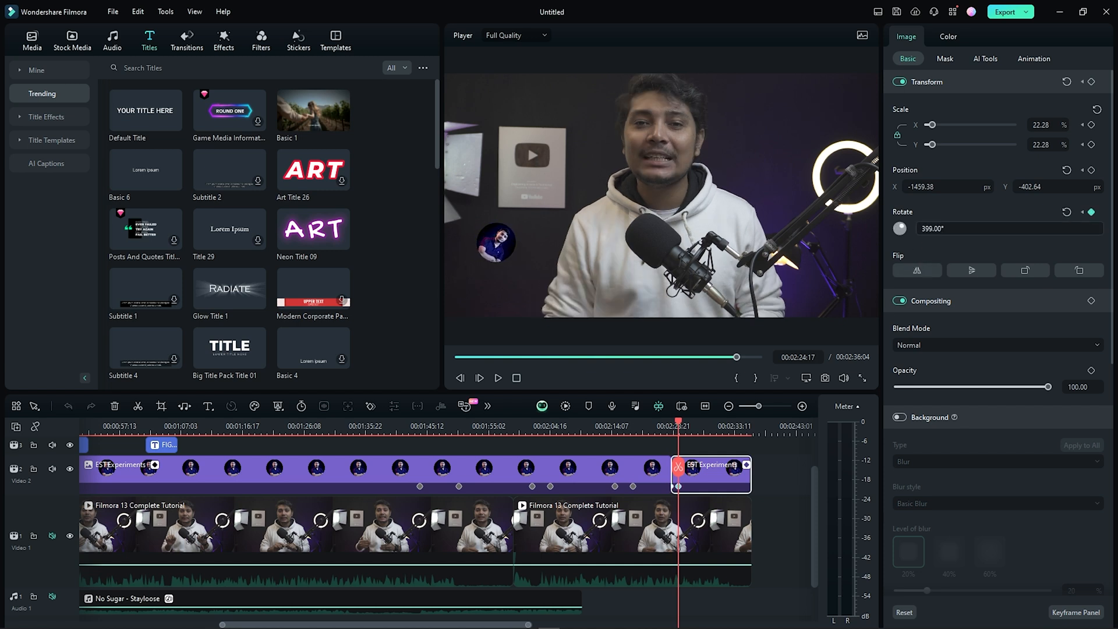
drag(680, 424, 703, 425)
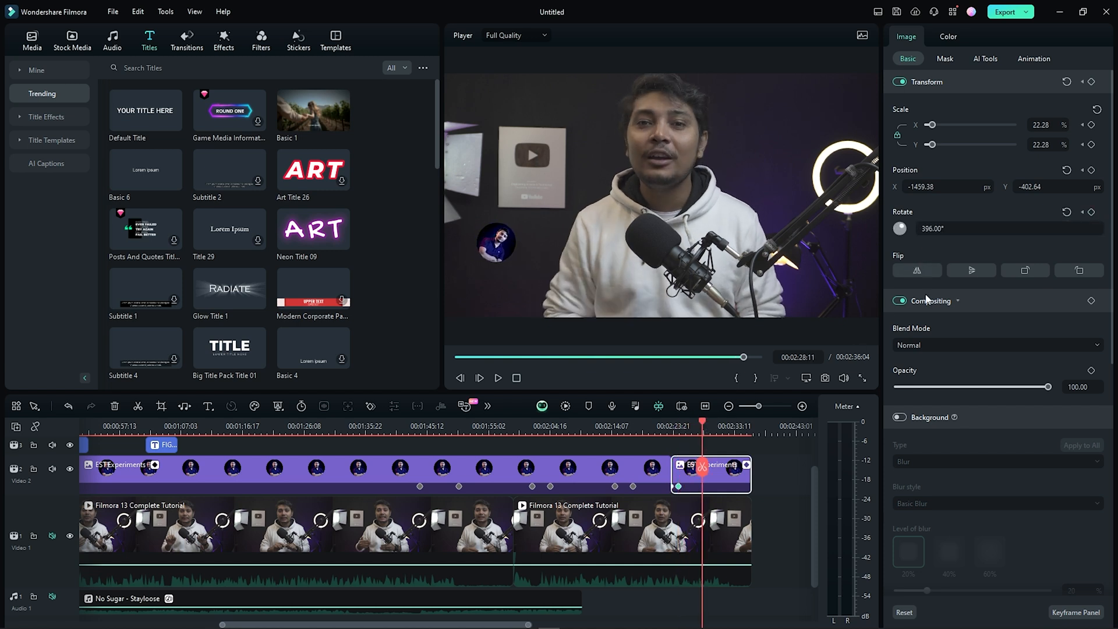
drag(926, 228, 1117, 228)
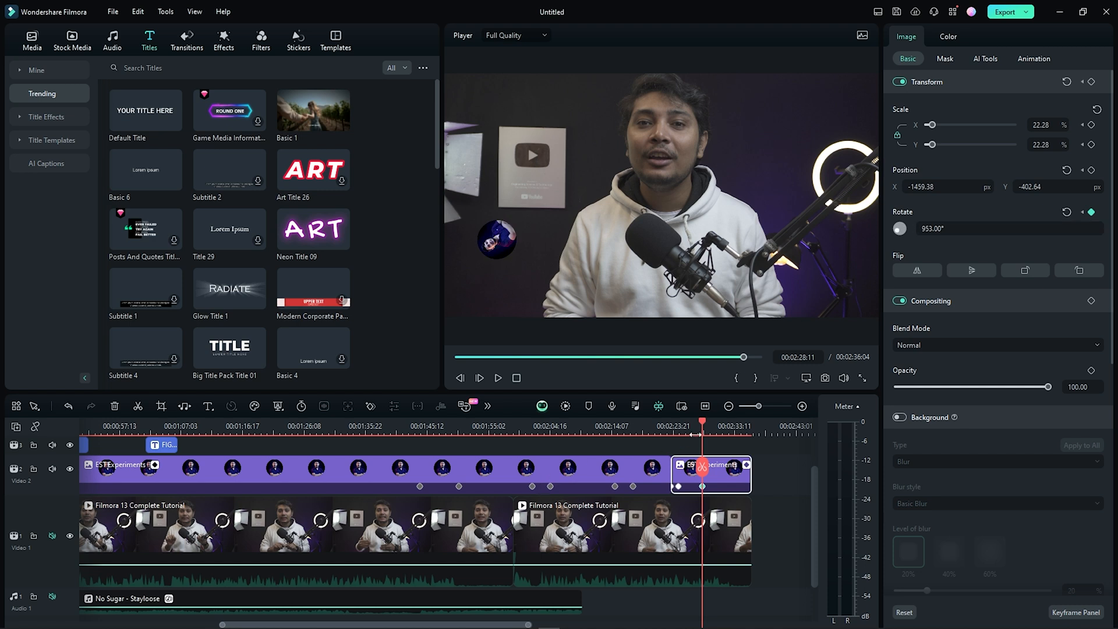
drag(703, 426, 731, 426)
drag(932, 228, 1117, 228)
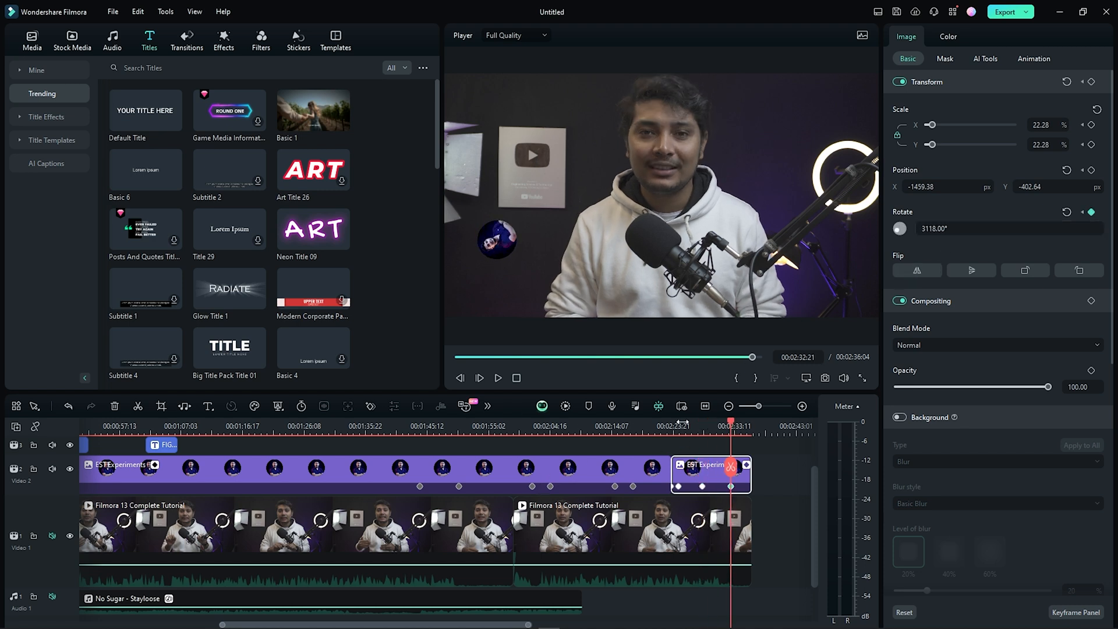
click(675, 425)
key(space)
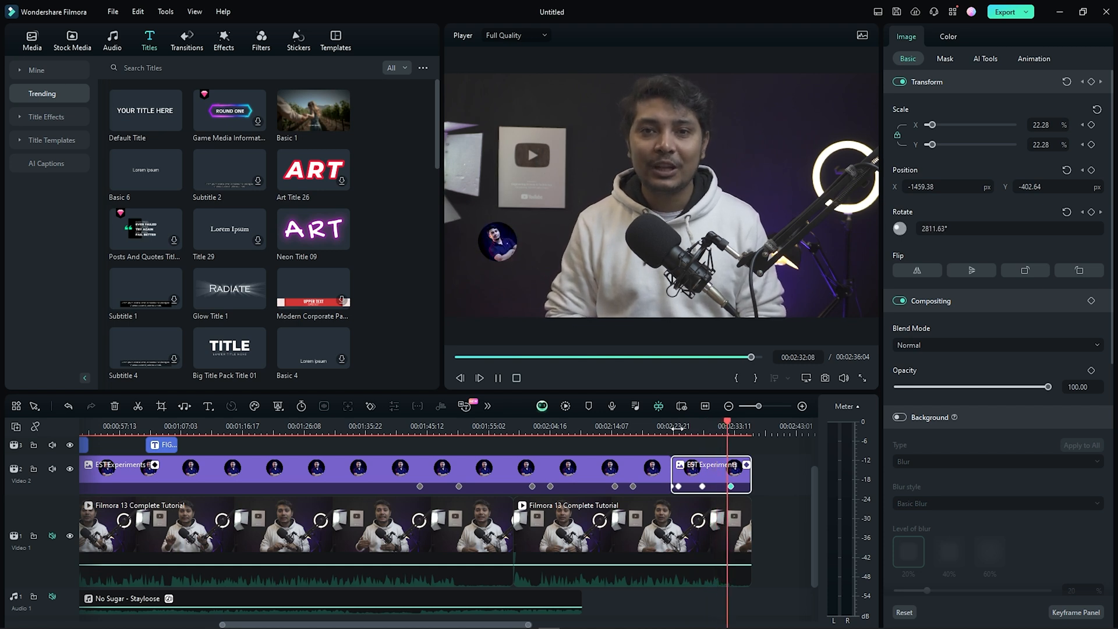
key(space)
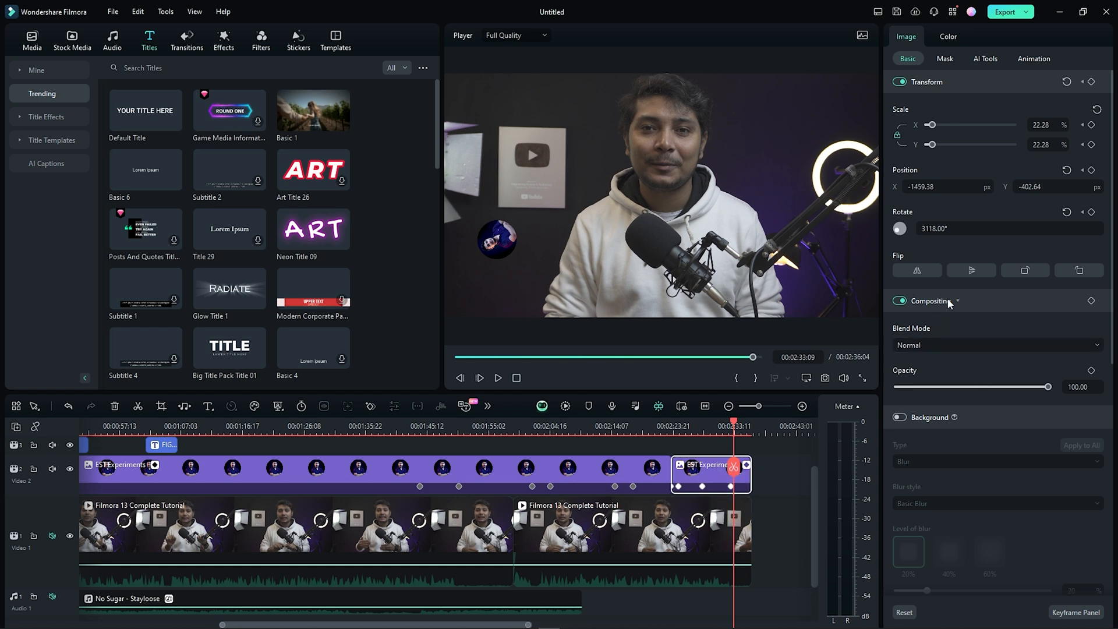
- Try horizontal and vertical flips on the avatar and second tutorial clip, leaving both unflipped
click(923, 274)
click(924, 273)
click(676, 528)
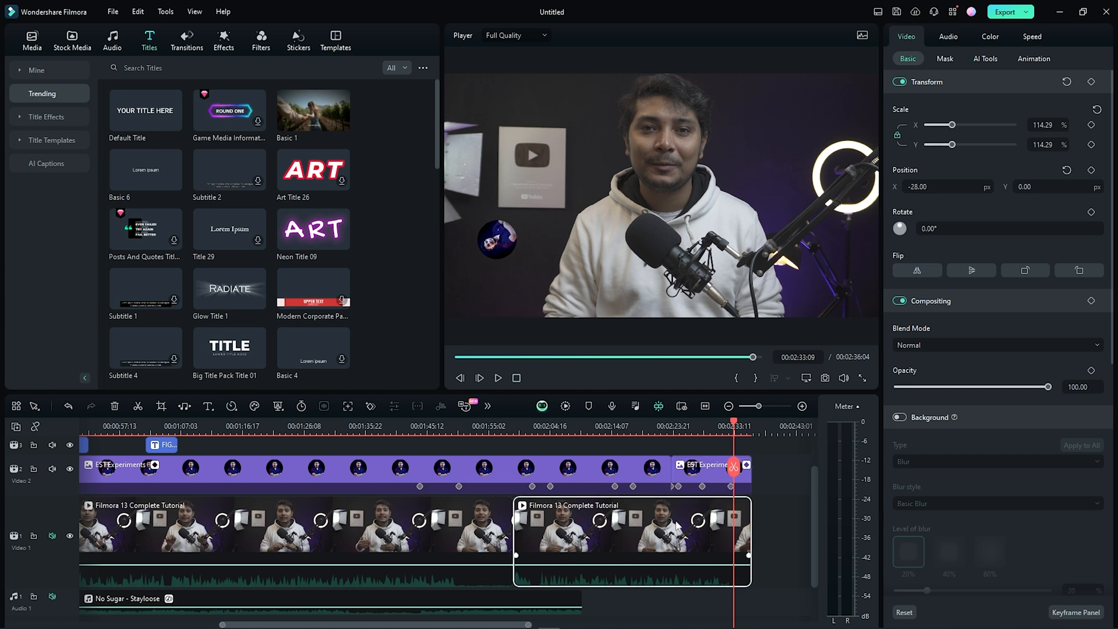
click(920, 270)
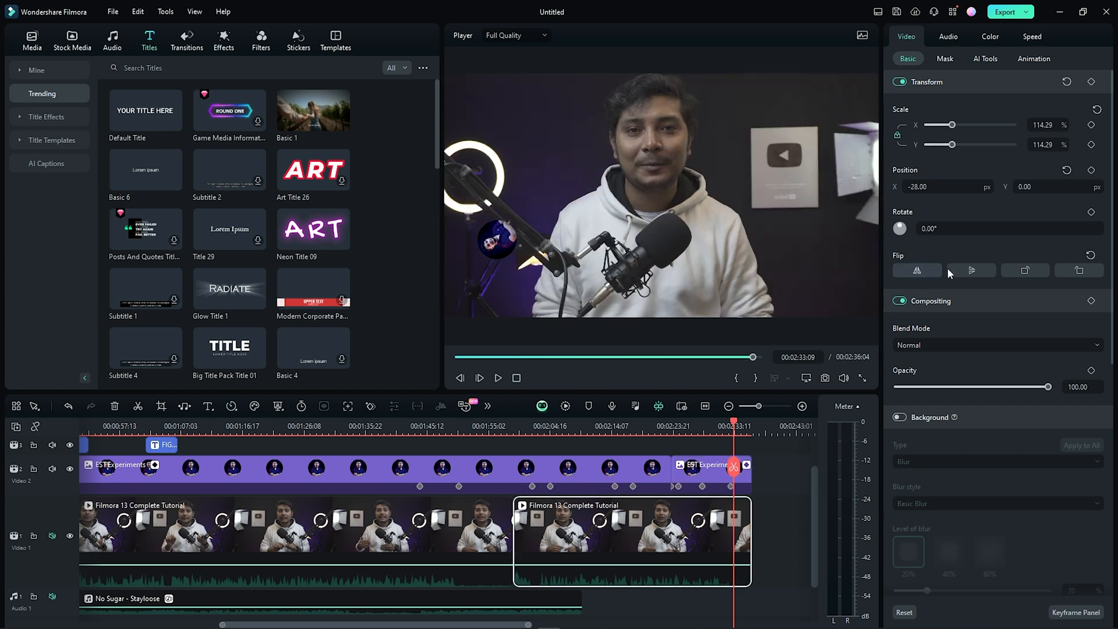
click(981, 271)
click(981, 271)
click(927, 271)
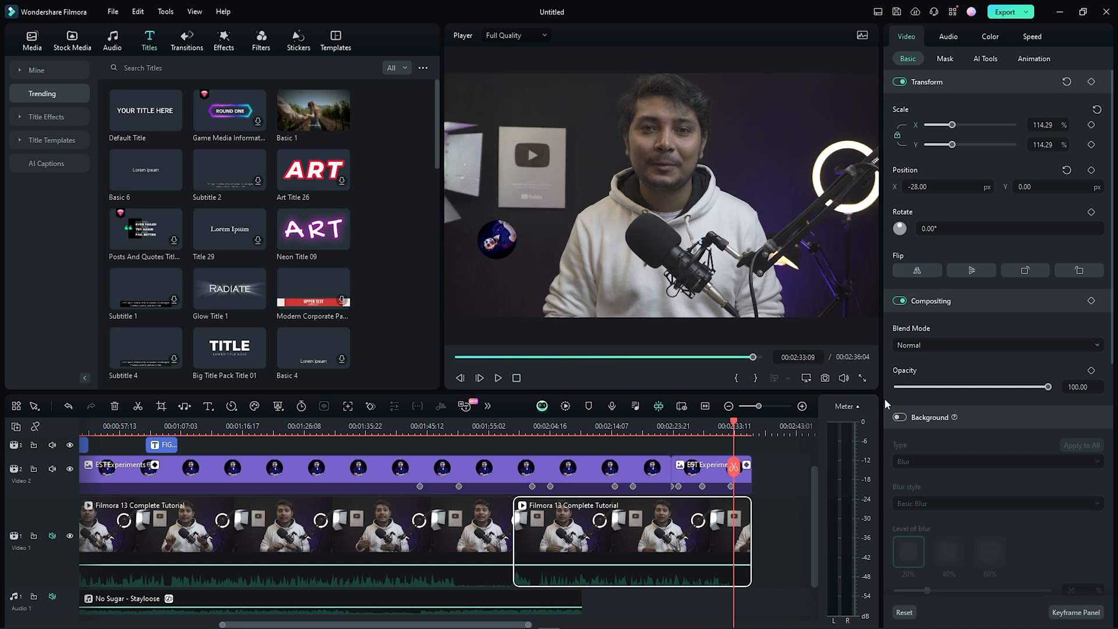
- After trying Darken and Multiply, set the tutorial clip's blend mode to Normal at 100 opacity
click(918, 343)
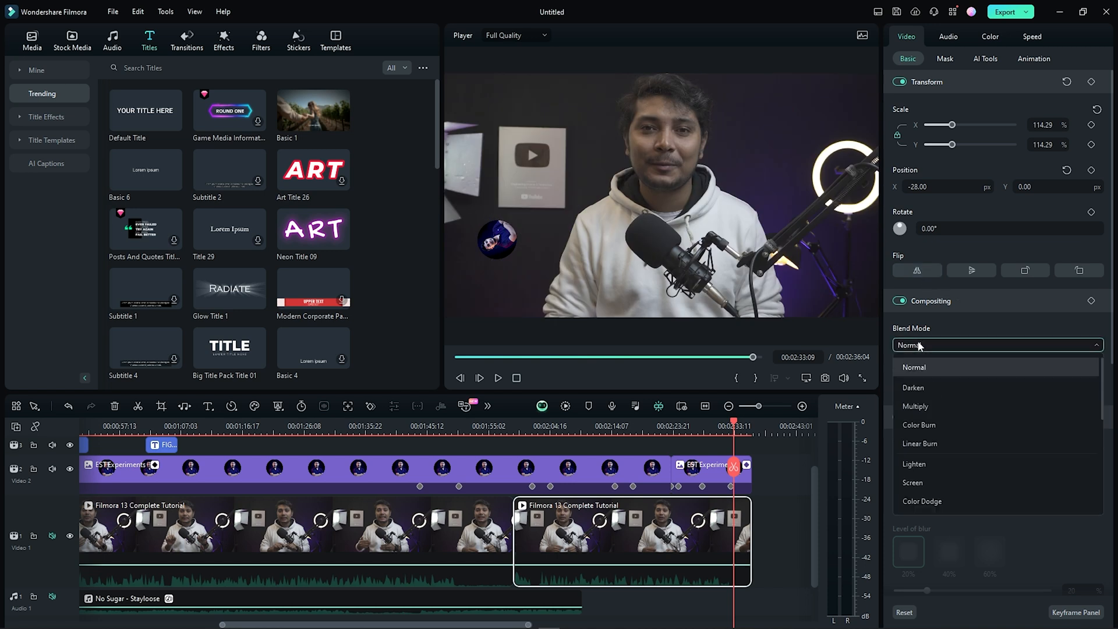
click(913, 390)
click(924, 350)
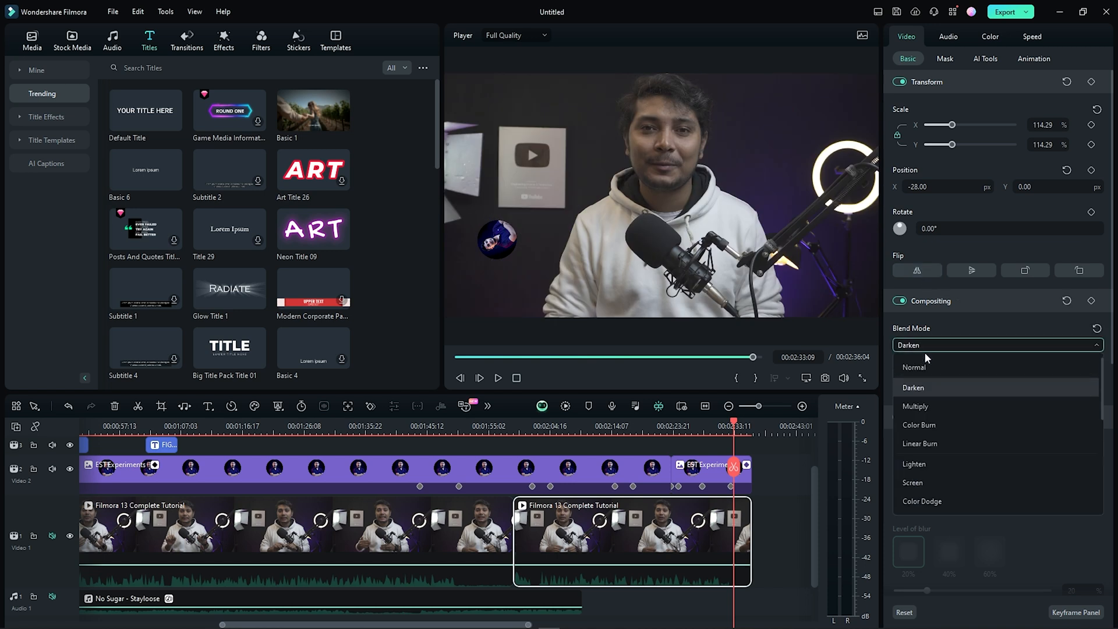
click(923, 411)
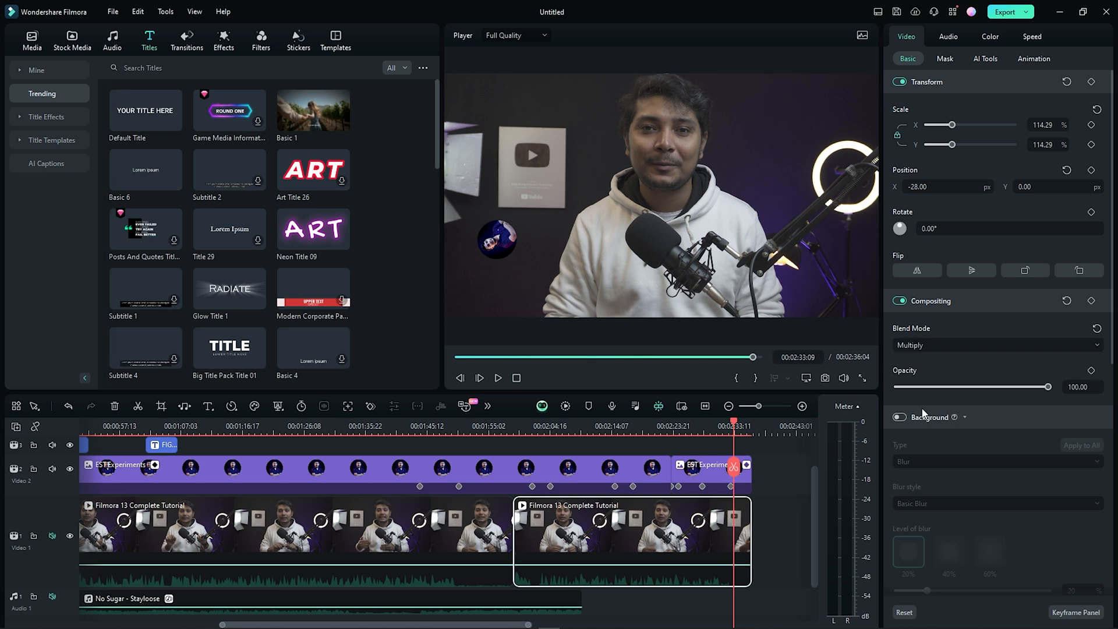
click(924, 343)
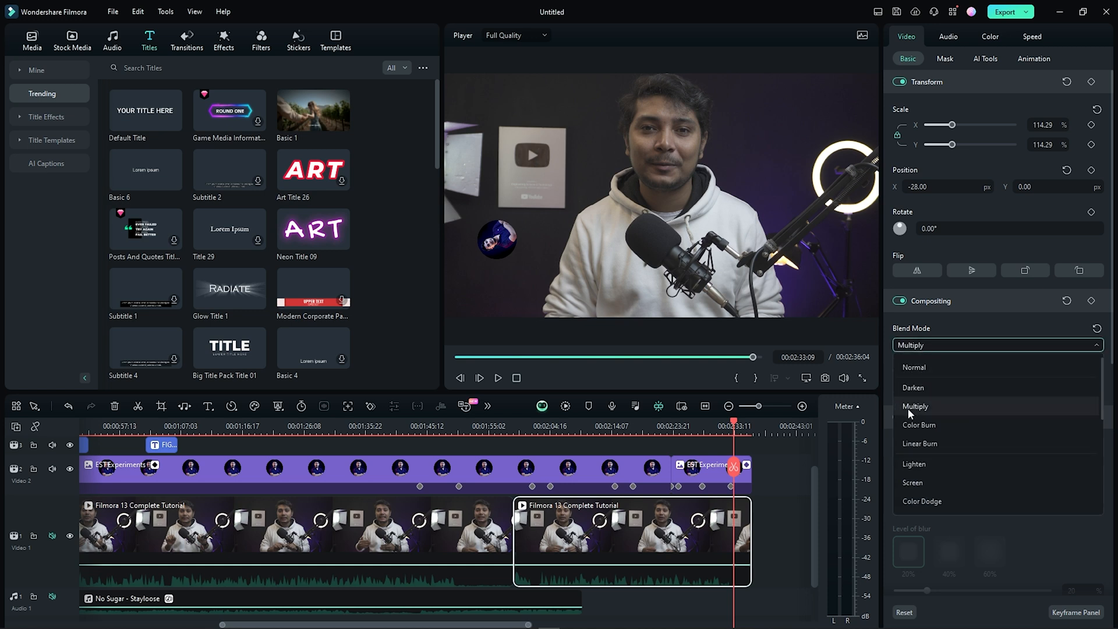
click(914, 367)
drag(932, 387, 1051, 388)
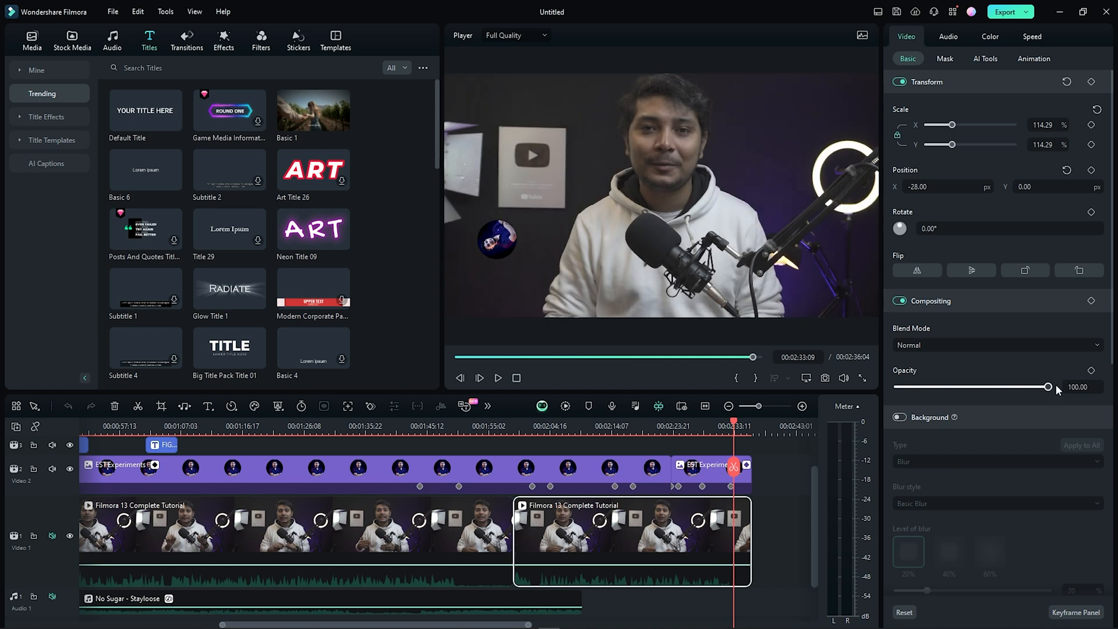
- Turn the blurred Background fill on and back off, then bring up the Transitions library
scroll(958, 404, down, 2)
click(901, 348)
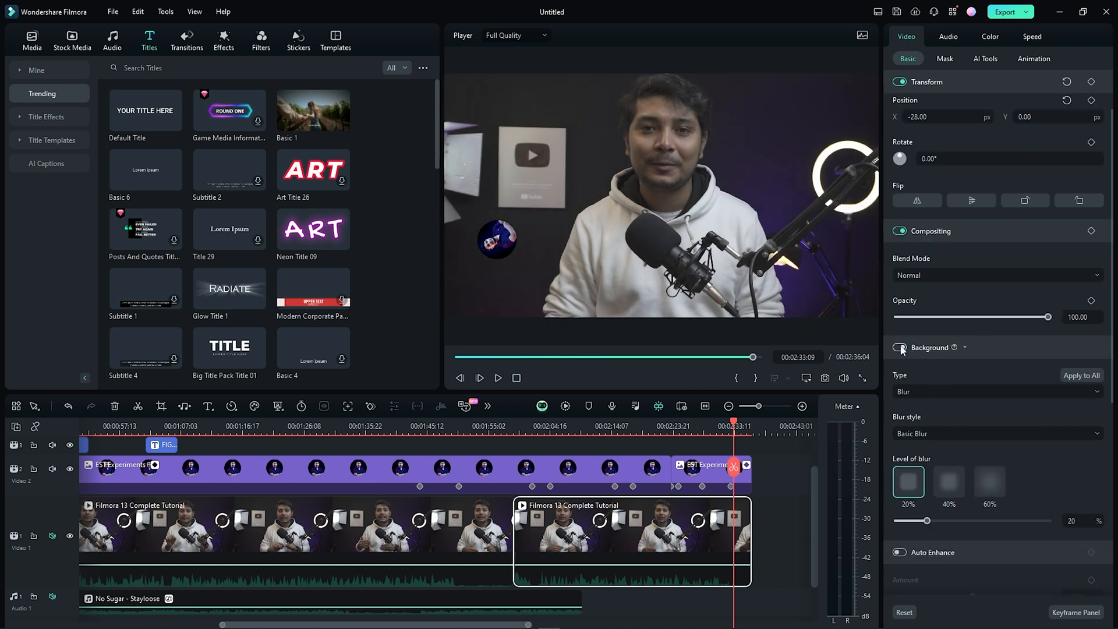
click(901, 349)
scroll(932, 408, down, 6)
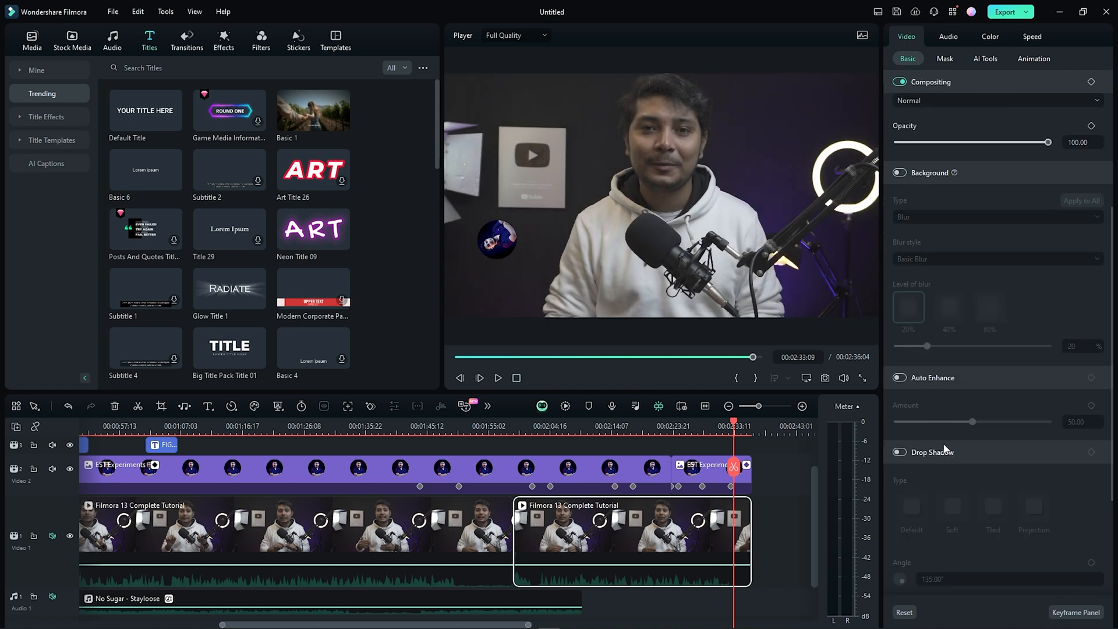
scroll(947, 459, up, 3)
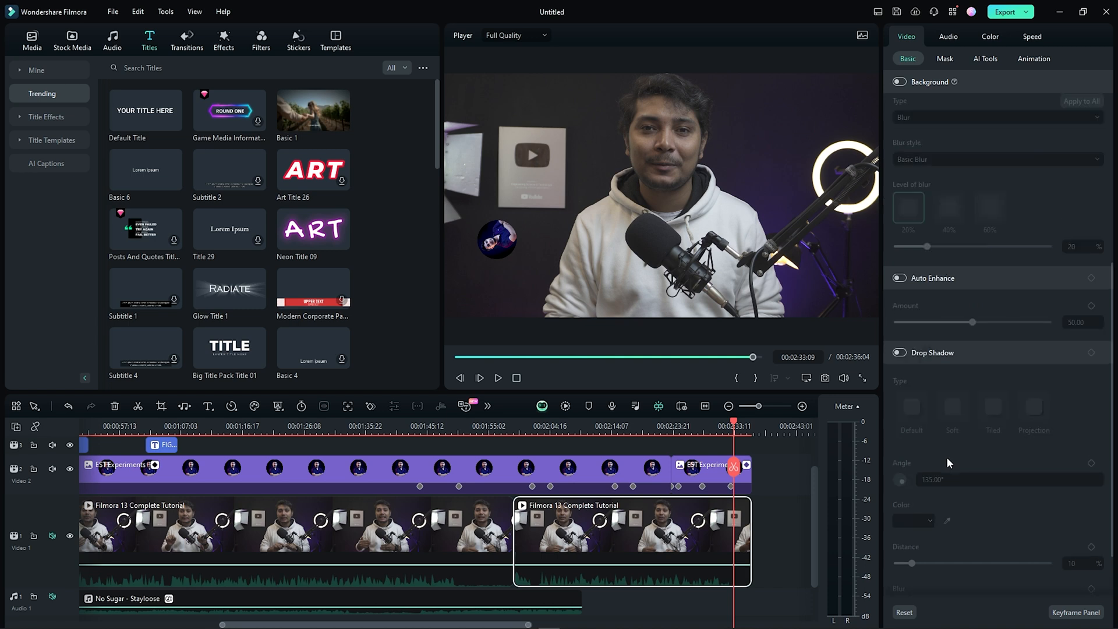
scroll(942, 449, up, 6)
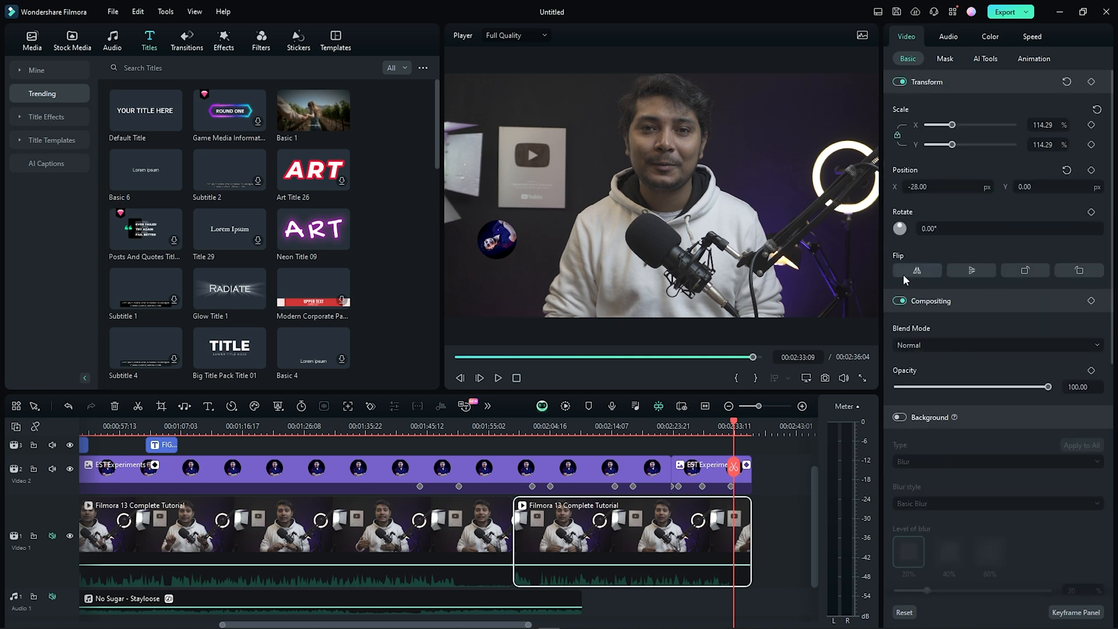
click(600, 421)
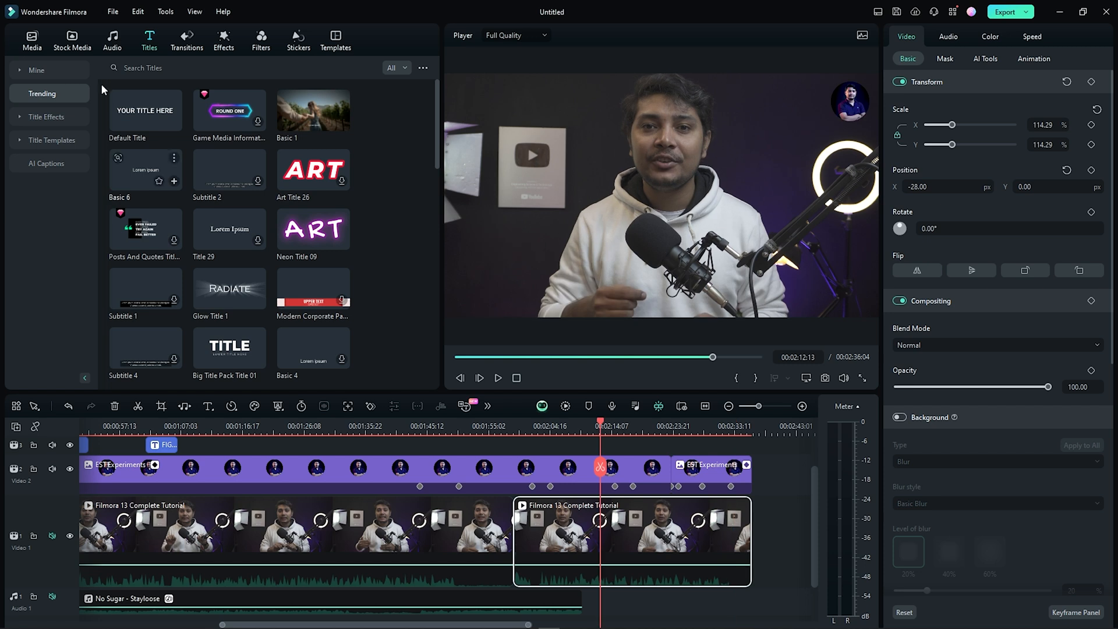
click(187, 40)
drag(601, 421, 507, 469)
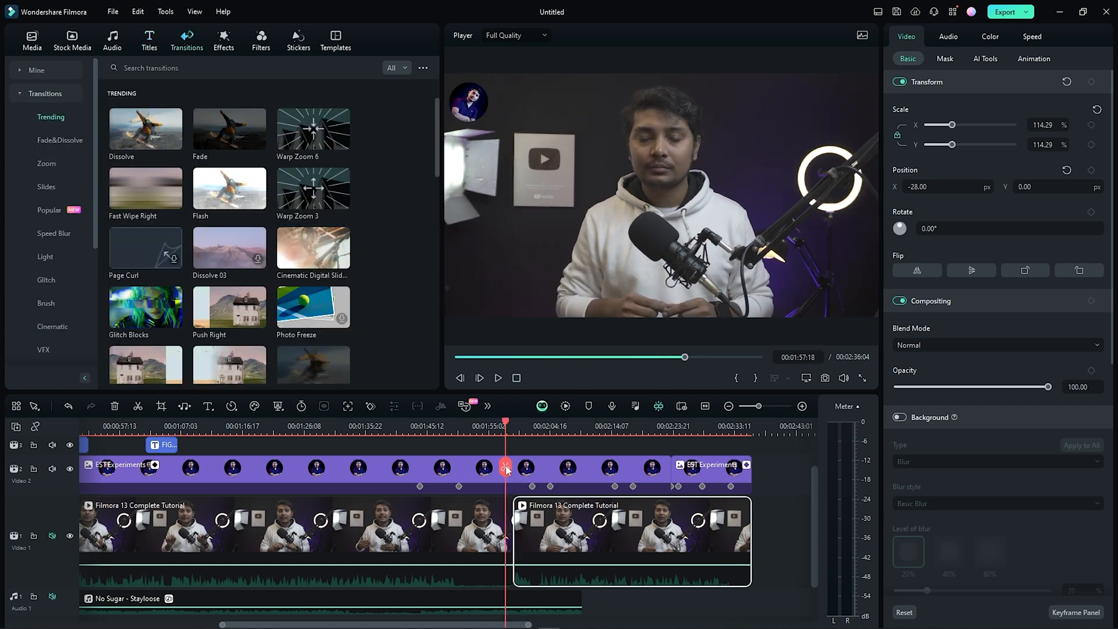
- Zoom the timeline out to view the whole project and check the project media
drag(587, 426, 499, 422)
click(455, 427)
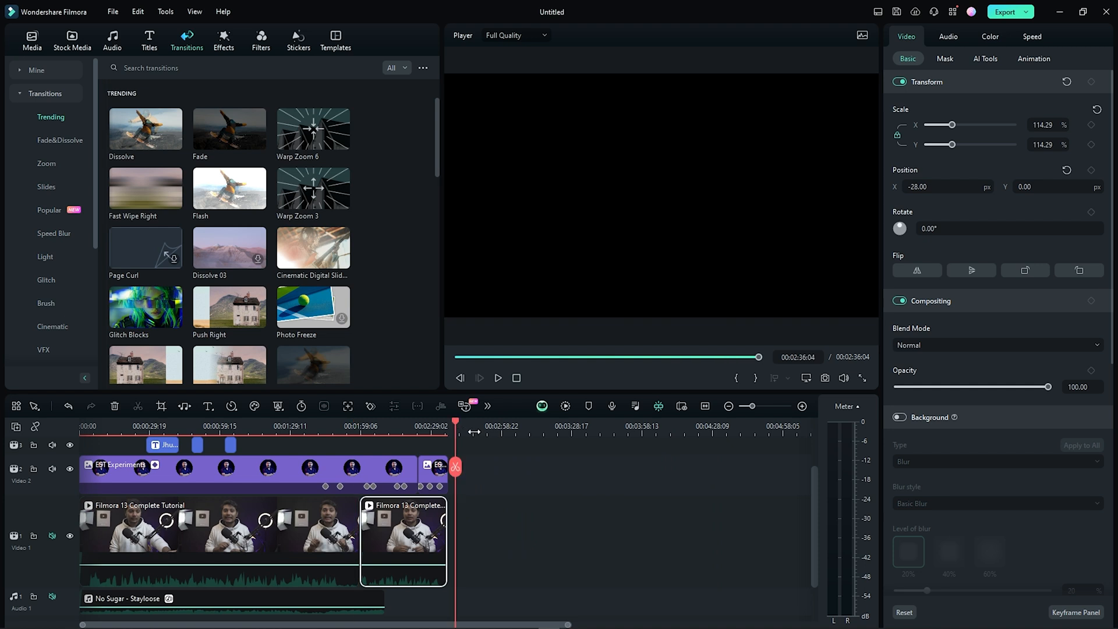
click(32, 40)
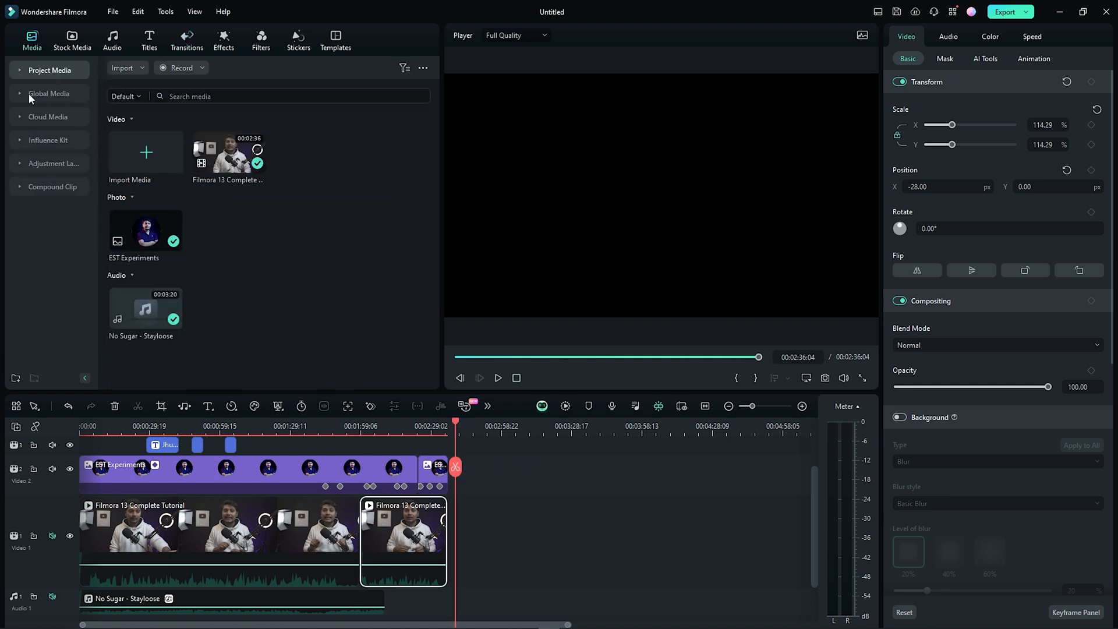
click(49, 71)
click(49, 72)
- Add the Romantic Style and Christmas Particle stock downloads to the end of Video 1
click(72, 46)
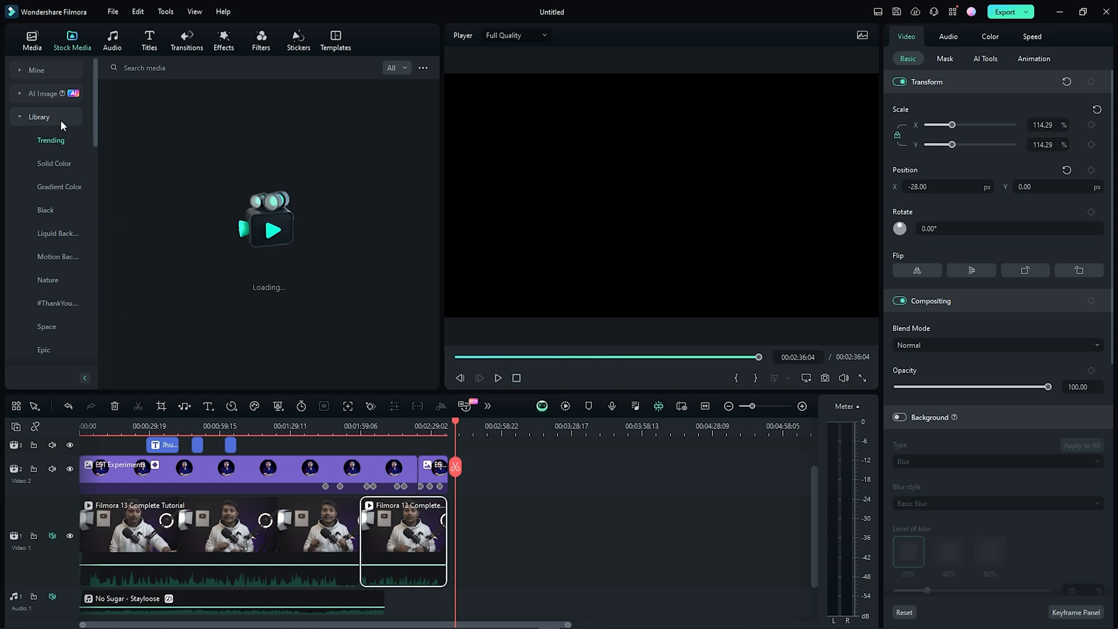
click(40, 71)
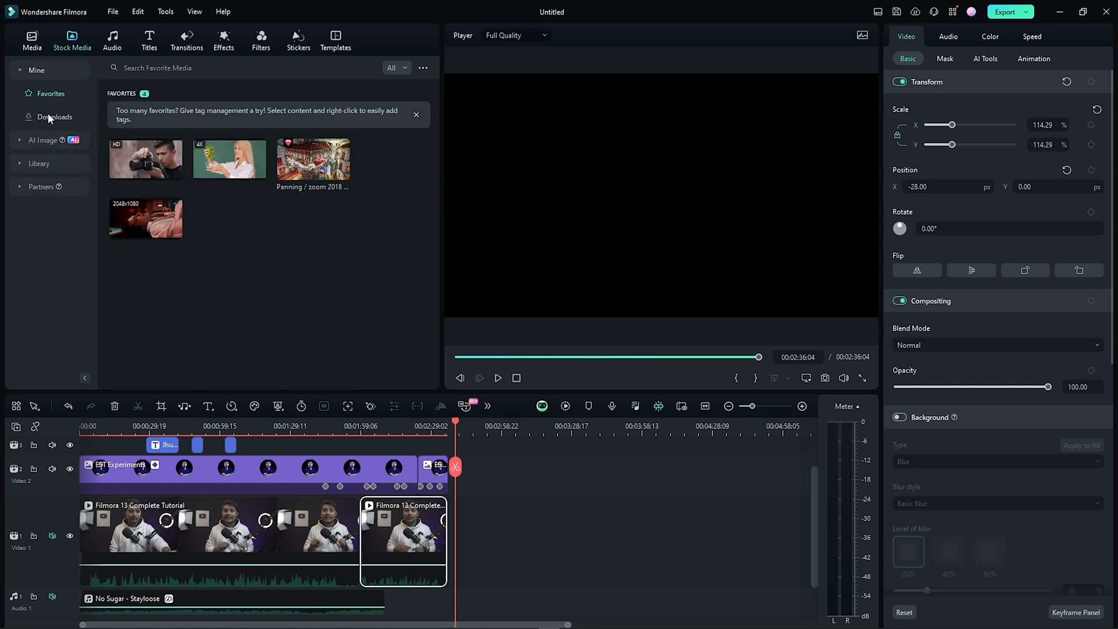
click(62, 117)
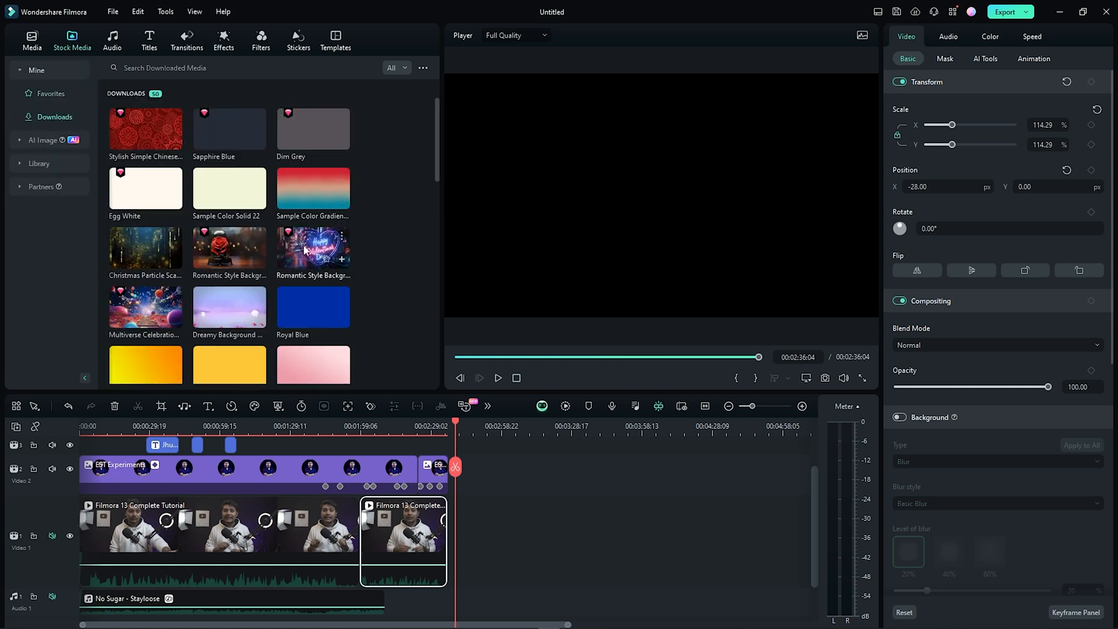
drag(198, 248, 490, 542)
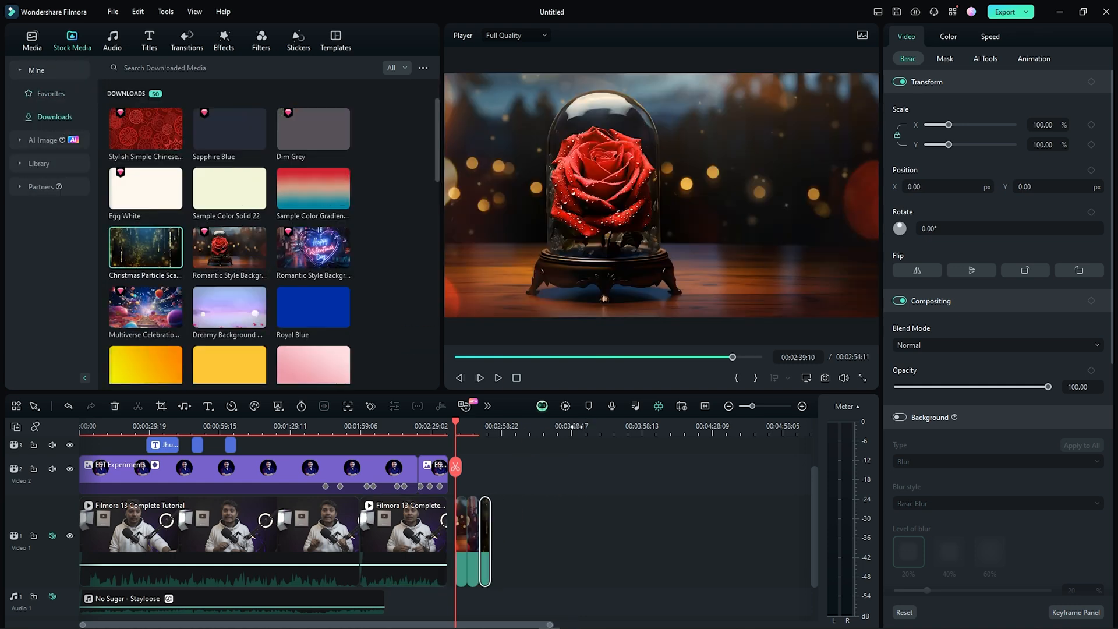
click(665, 468)
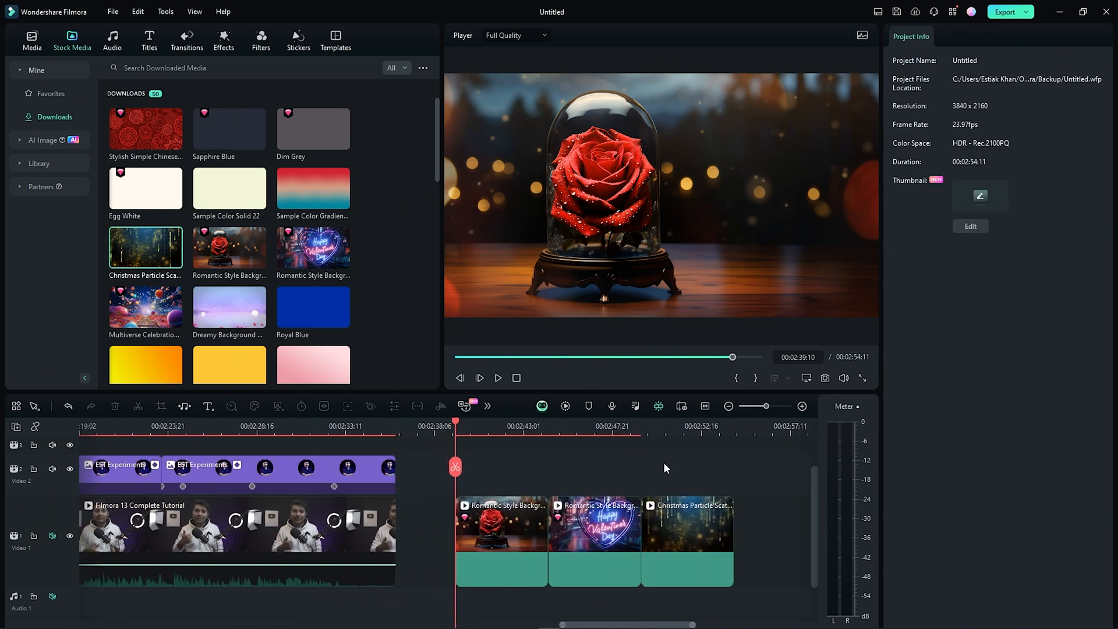
click(545, 434)
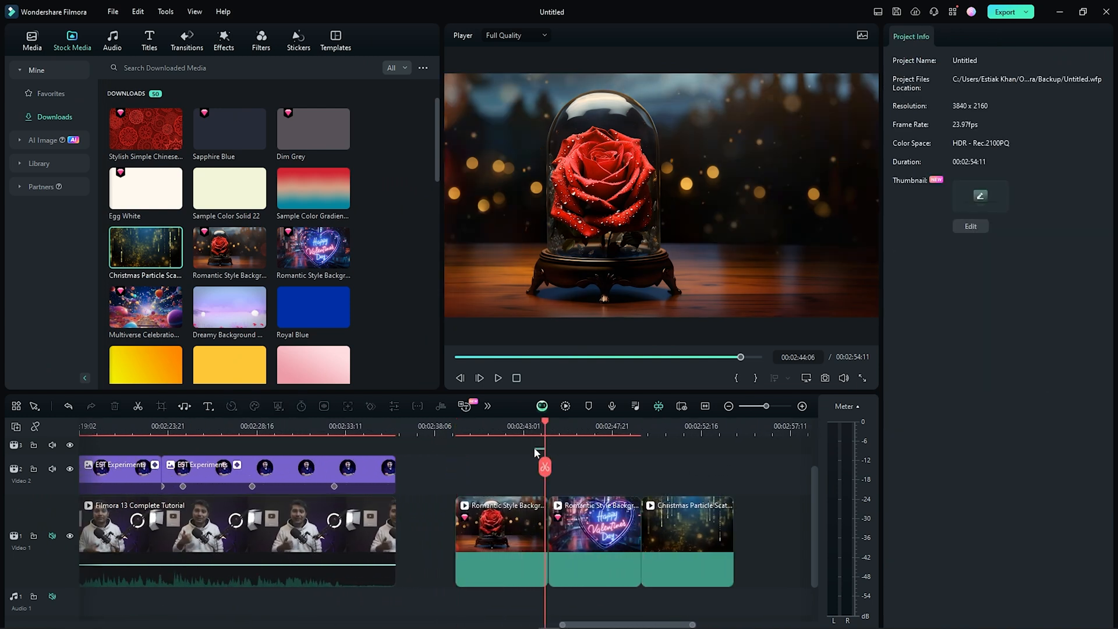
drag(547, 426, 542, 425)
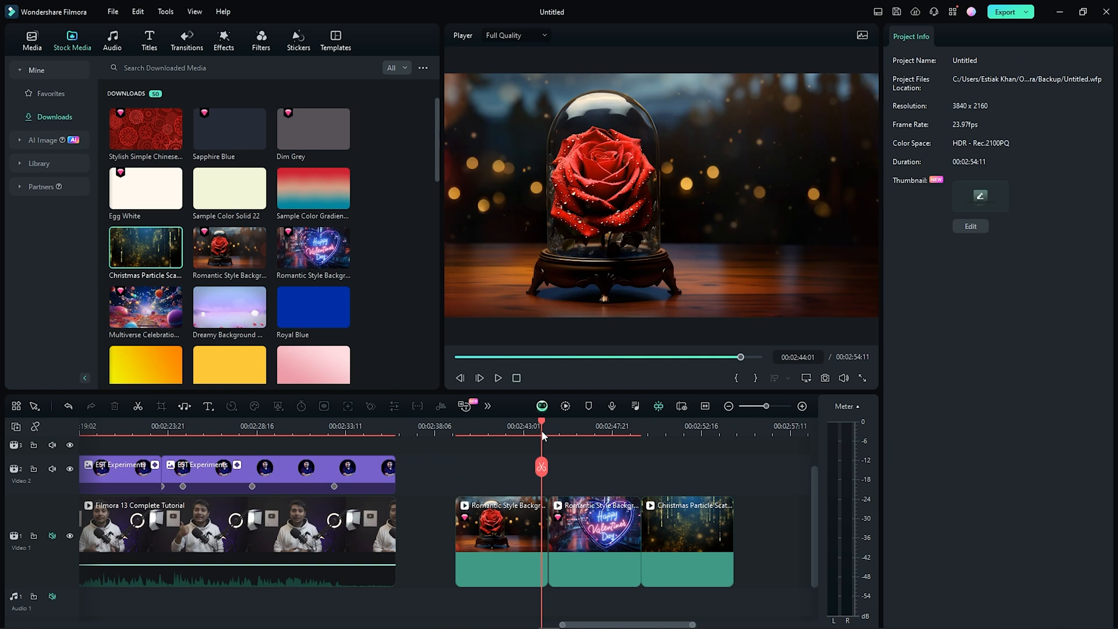
- Add a Dissolve between the rose and Valentine clips and a Fade before the Christmas clip
click(185, 41)
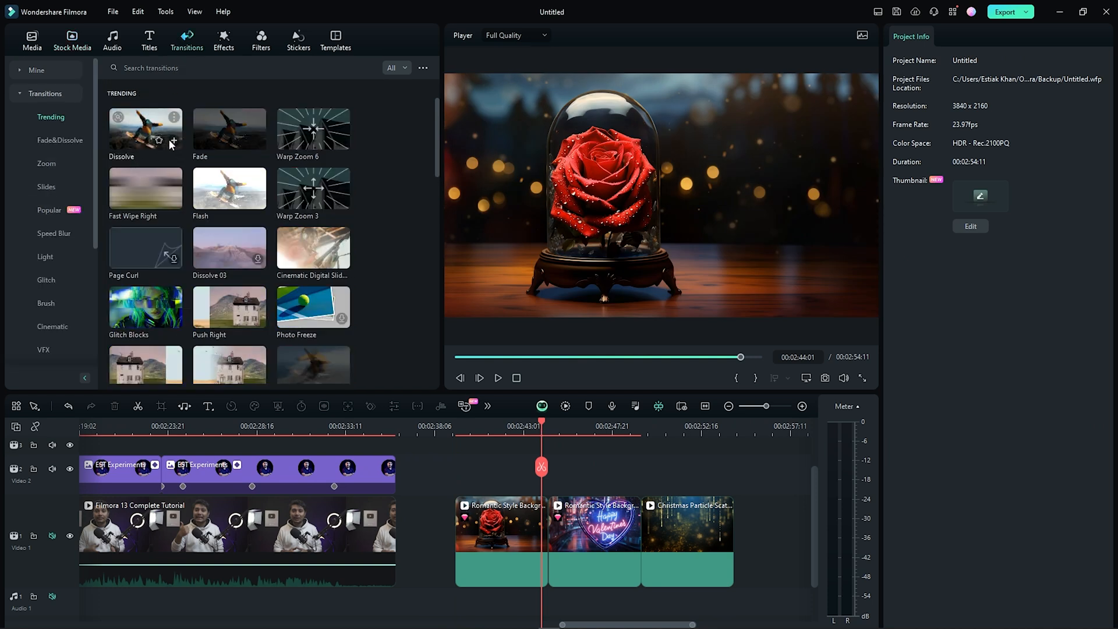
drag(171, 143, 545, 536)
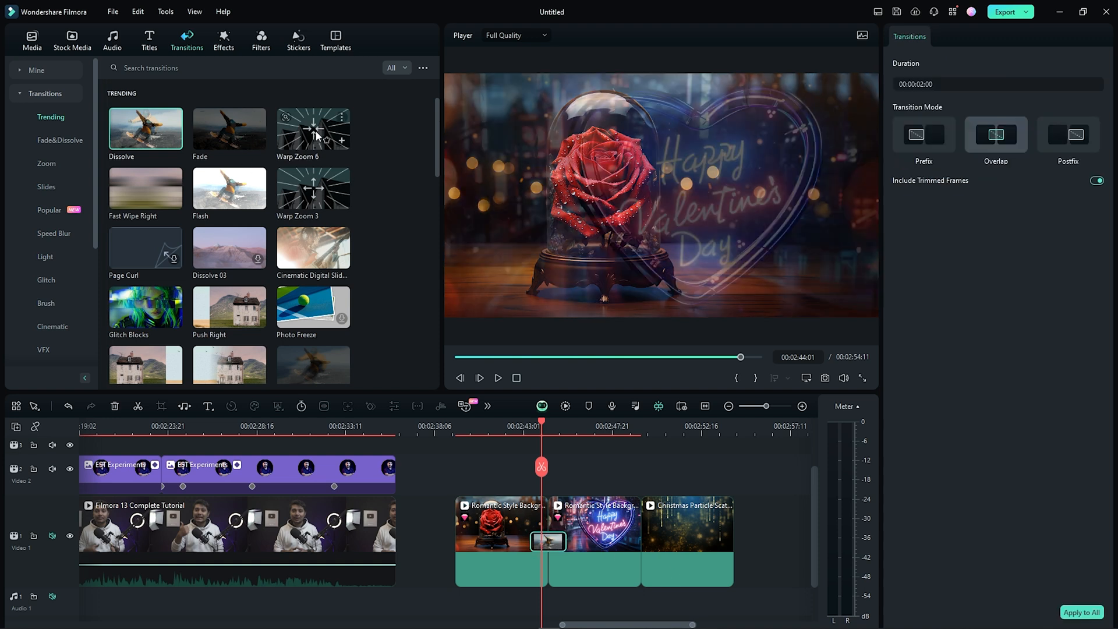
drag(229, 130, 640, 541)
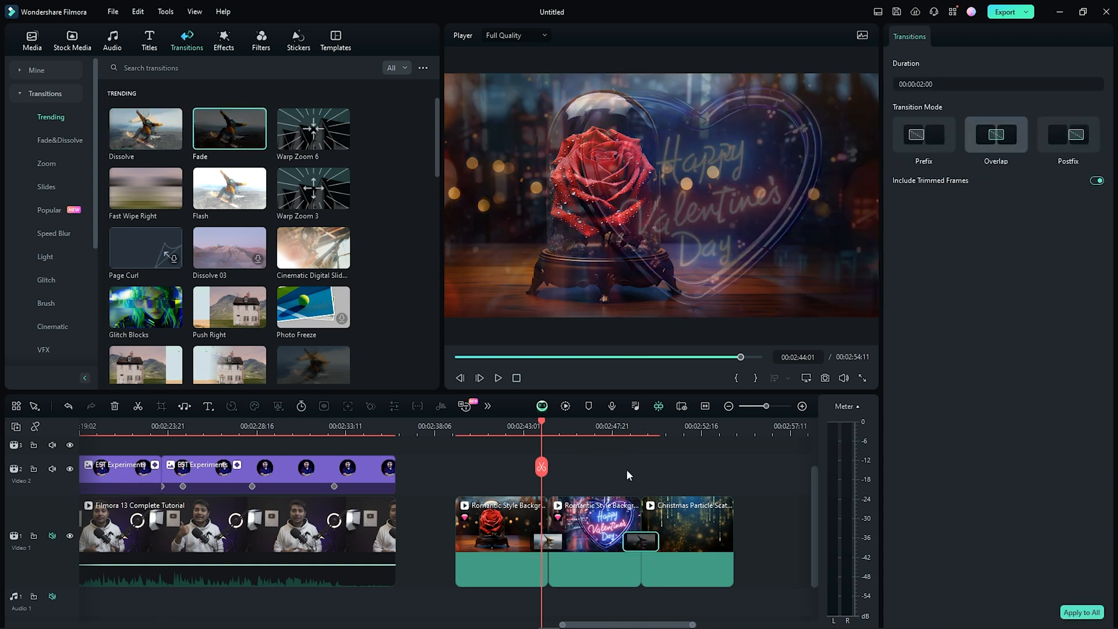
click(498, 378)
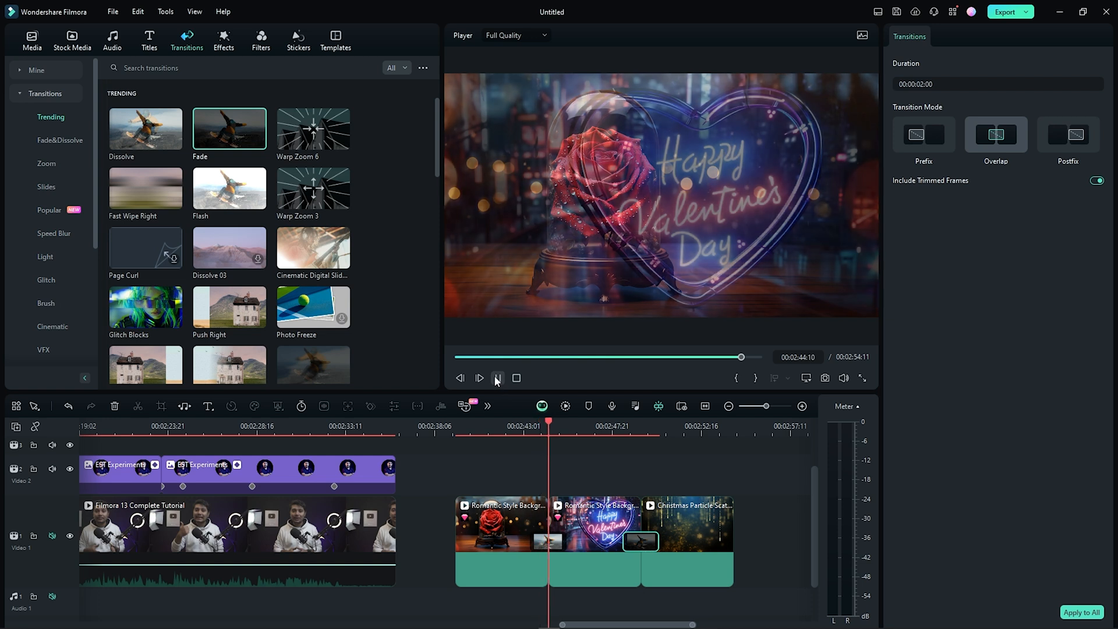
click(548, 430)
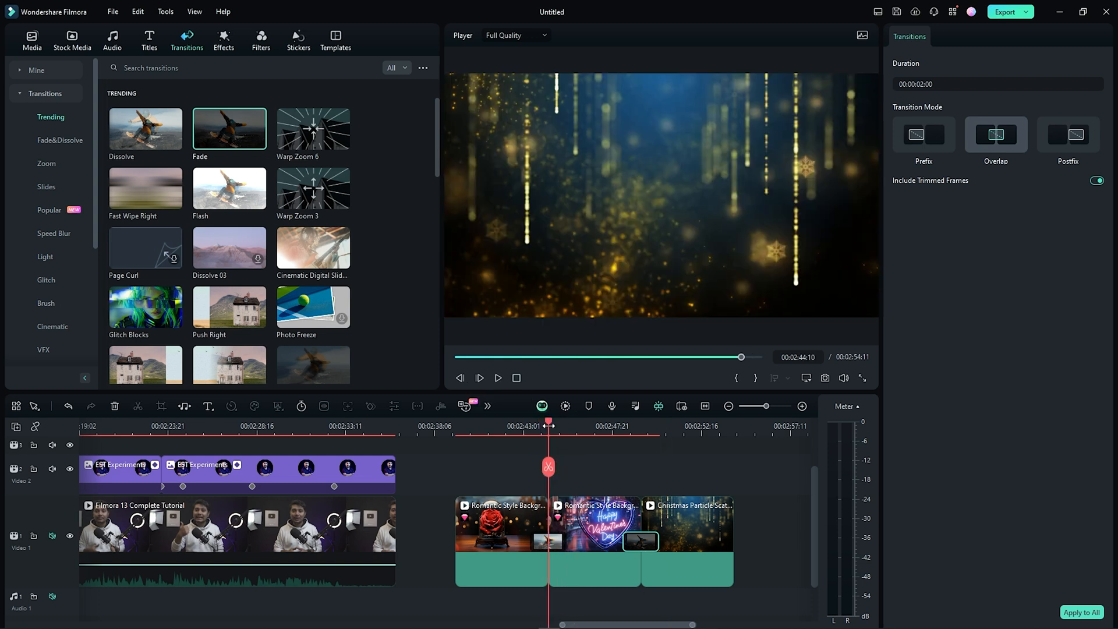
- Lengthen the Dissolve to 00:00:06:06 and preview it
drag(577, 430, 660, 429)
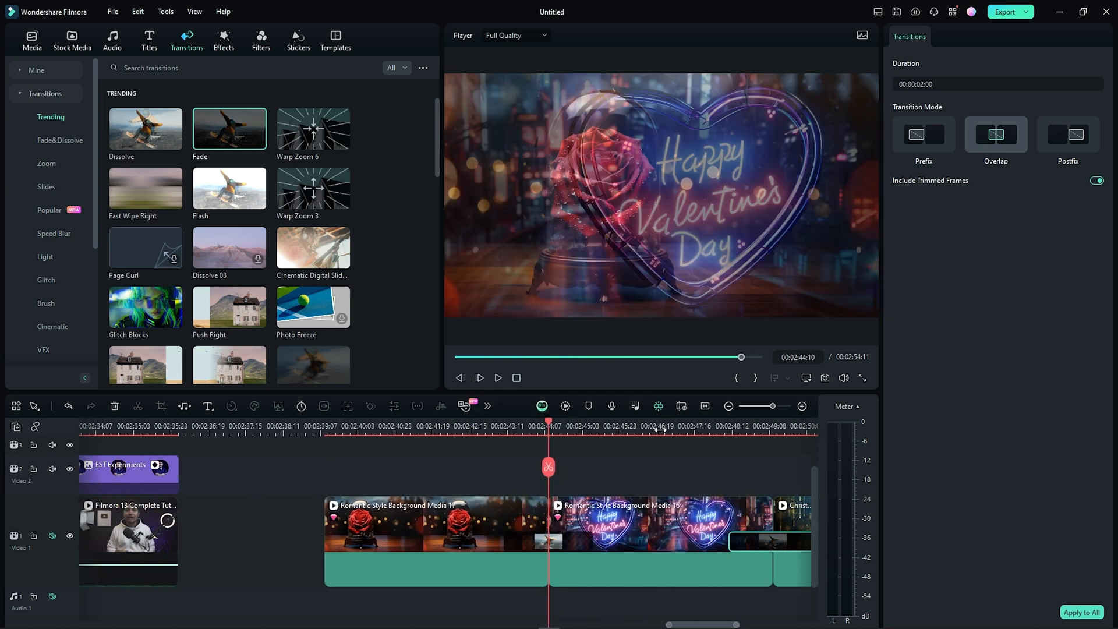
click(558, 541)
drag(590, 548, 635, 548)
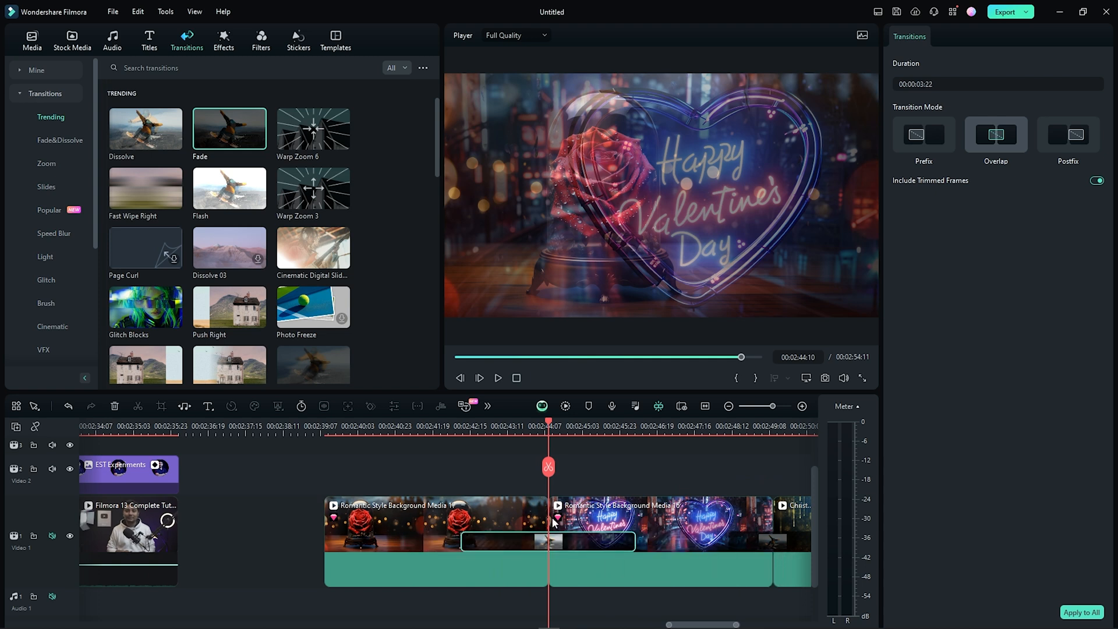
click(457, 431)
key(space)
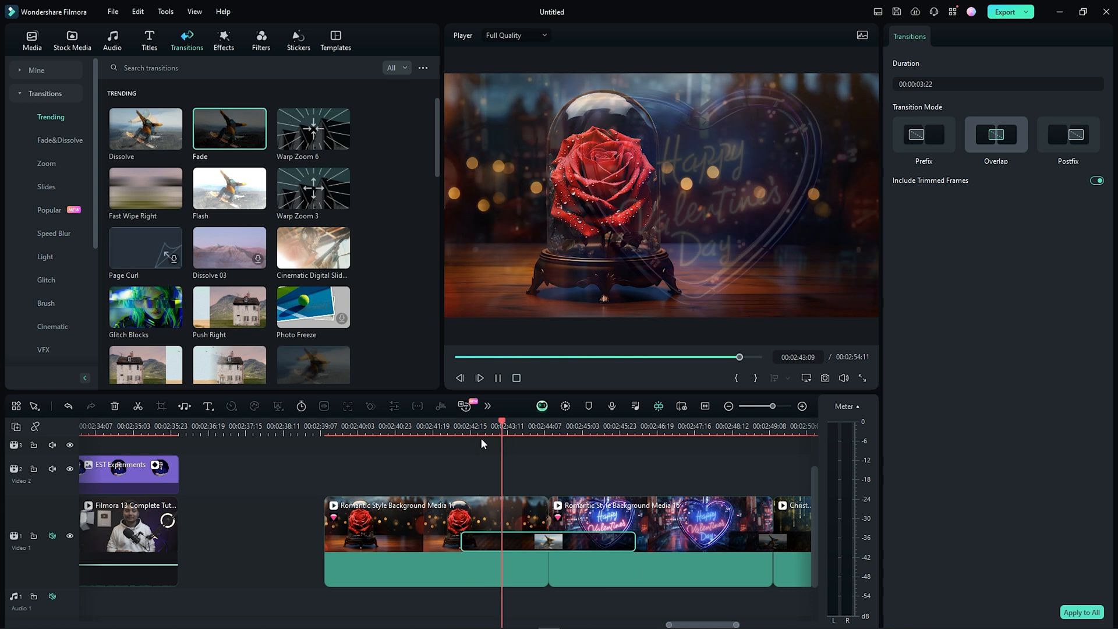
key(space)
drag(635, 541, 687, 542)
click(402, 430)
key(space)
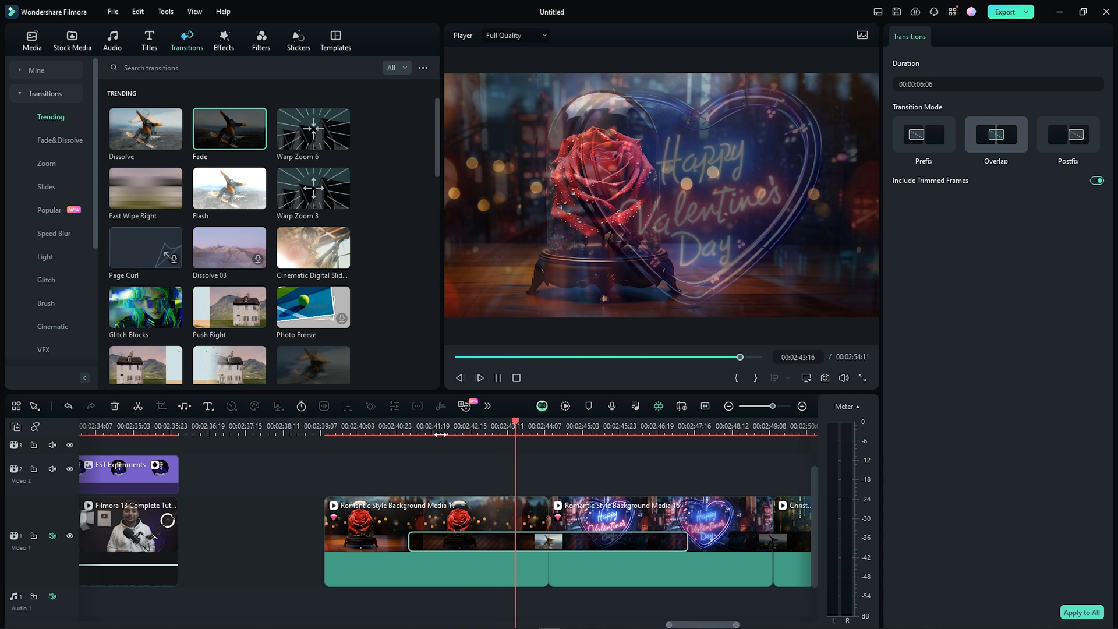
key(space)
drag(626, 428, 531, 426)
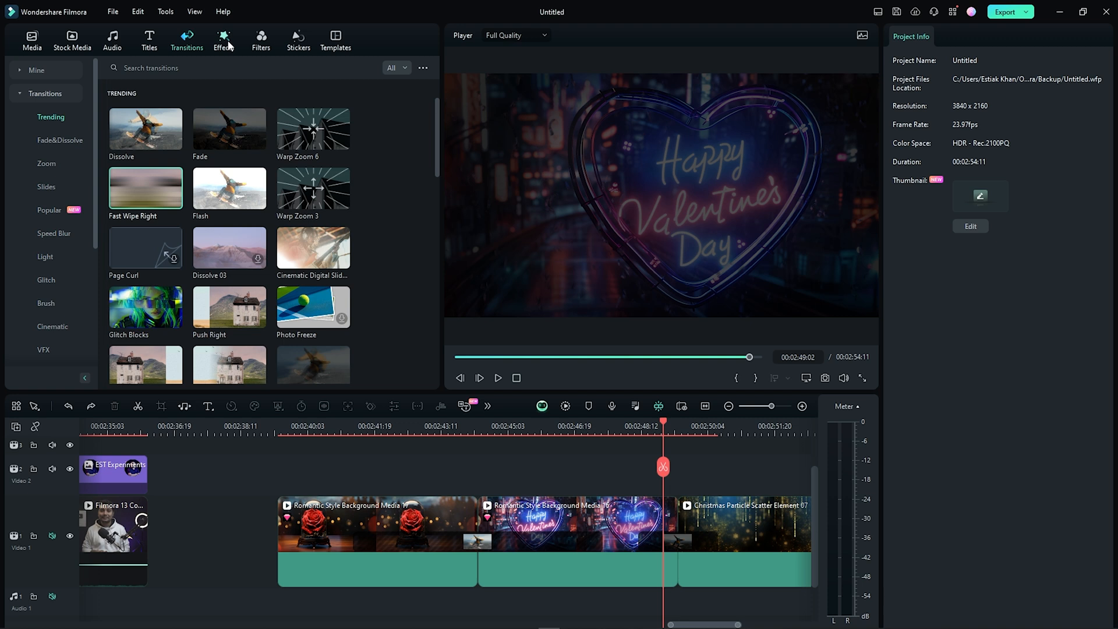
click(227, 45)
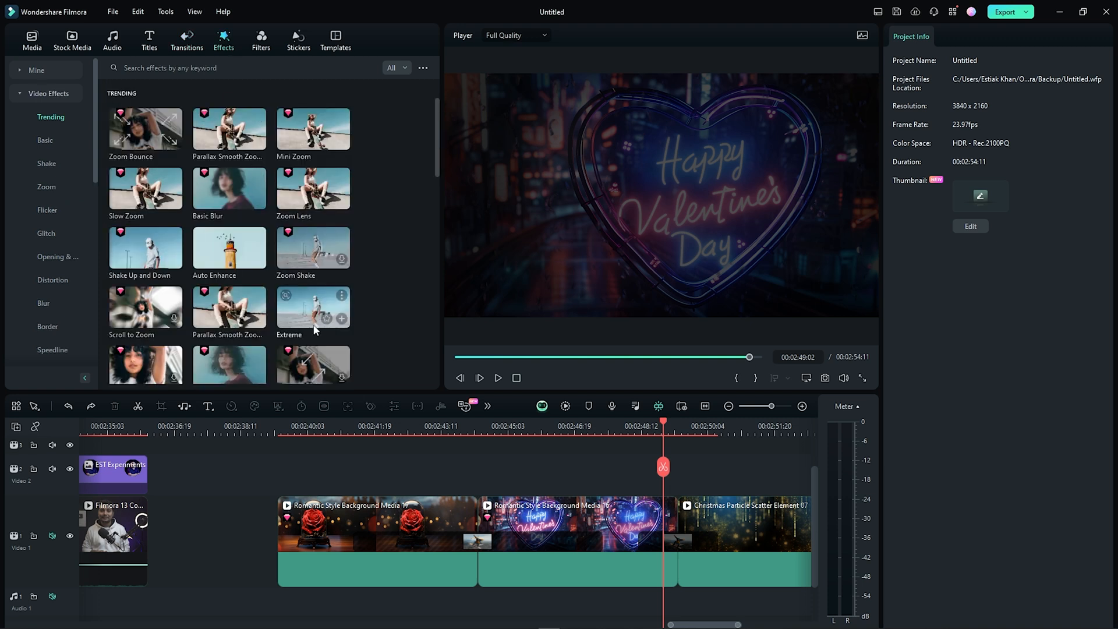
- Drop the Zoom Lens effect at the playhead in the rose clip and play a few seconds
click(335, 429)
mouse_move(223, 198)
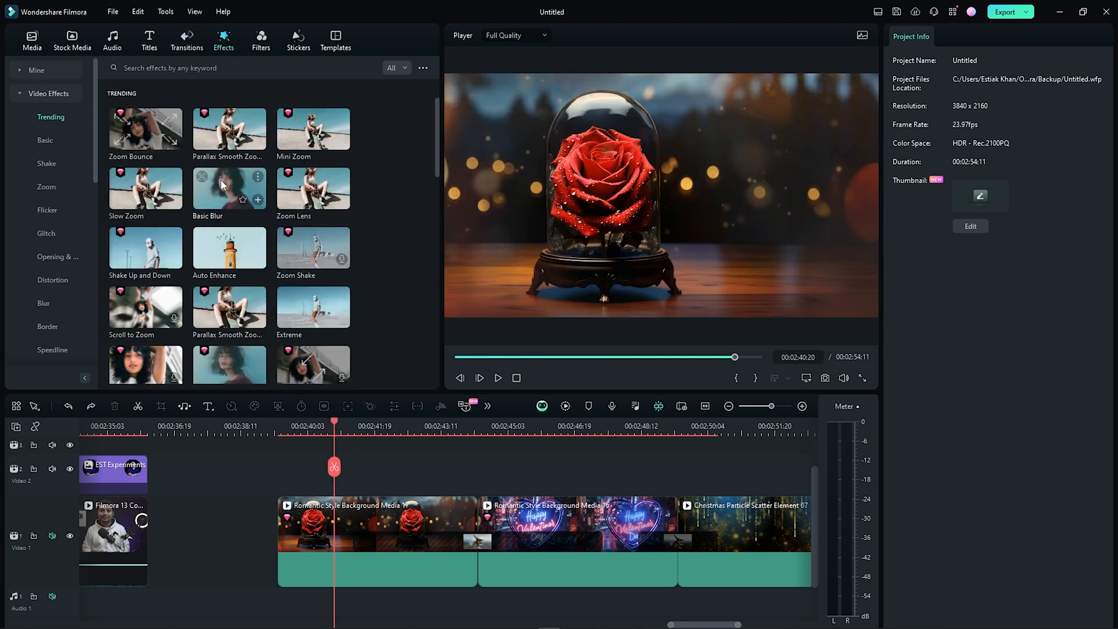
drag(314, 189, 295, 500)
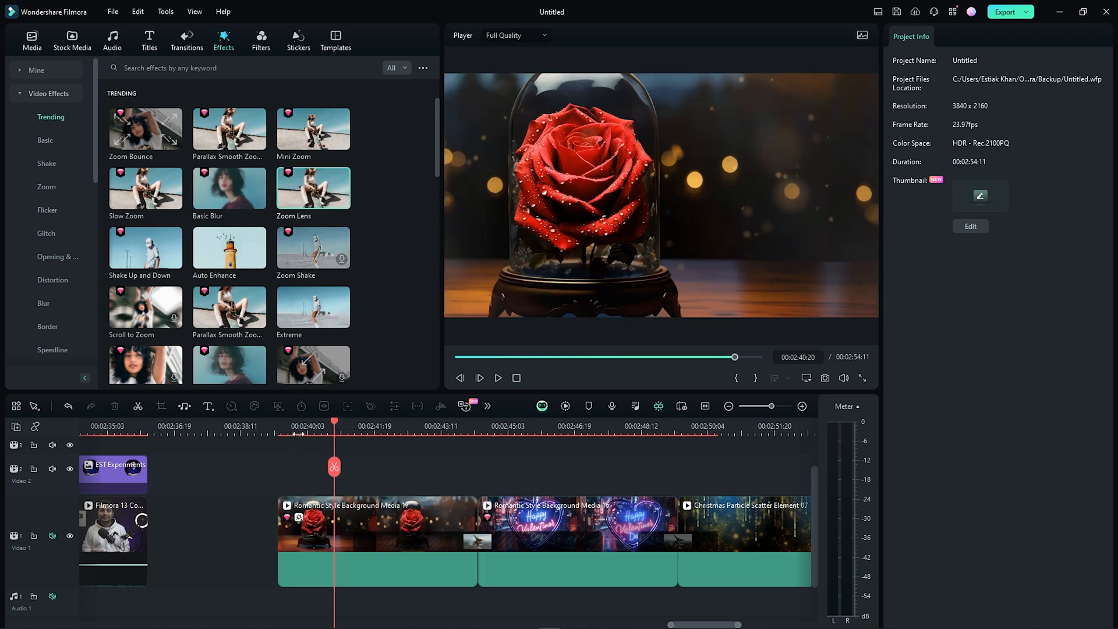
key(space)
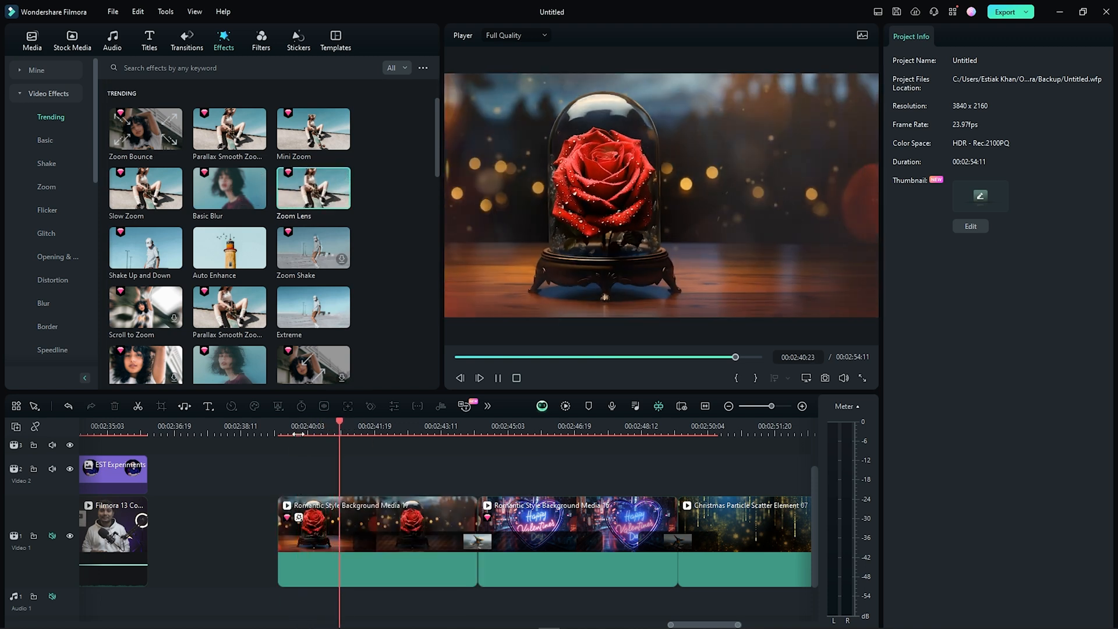
key(space)
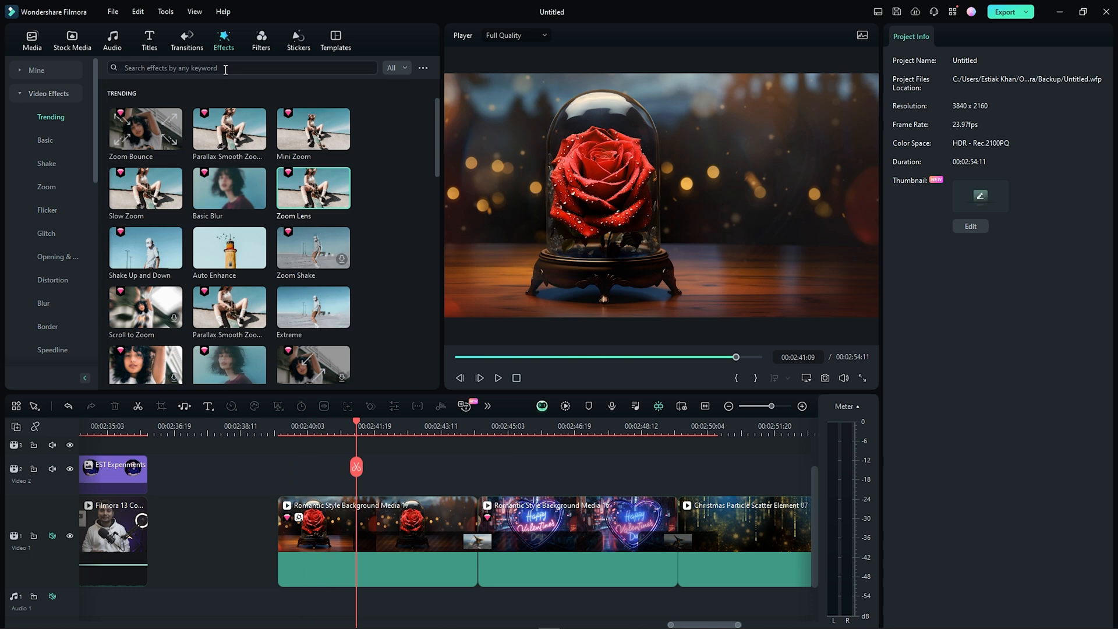
click(261, 41)
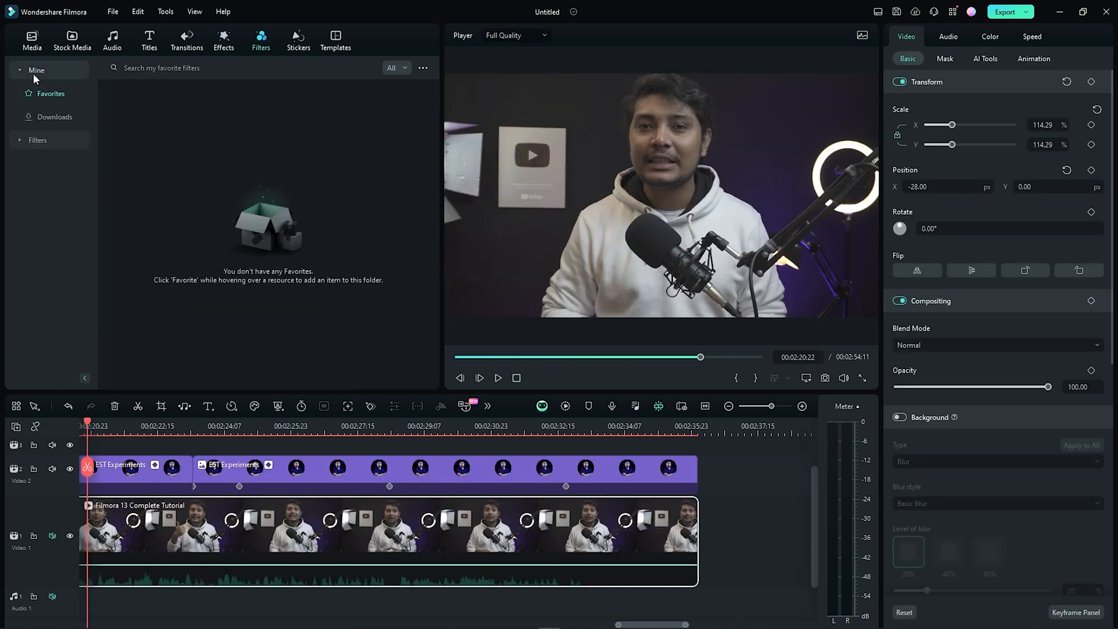
- Browse to the Portrait filters and try Neon Room on the main clip, then undo it
click(33, 72)
click(43, 98)
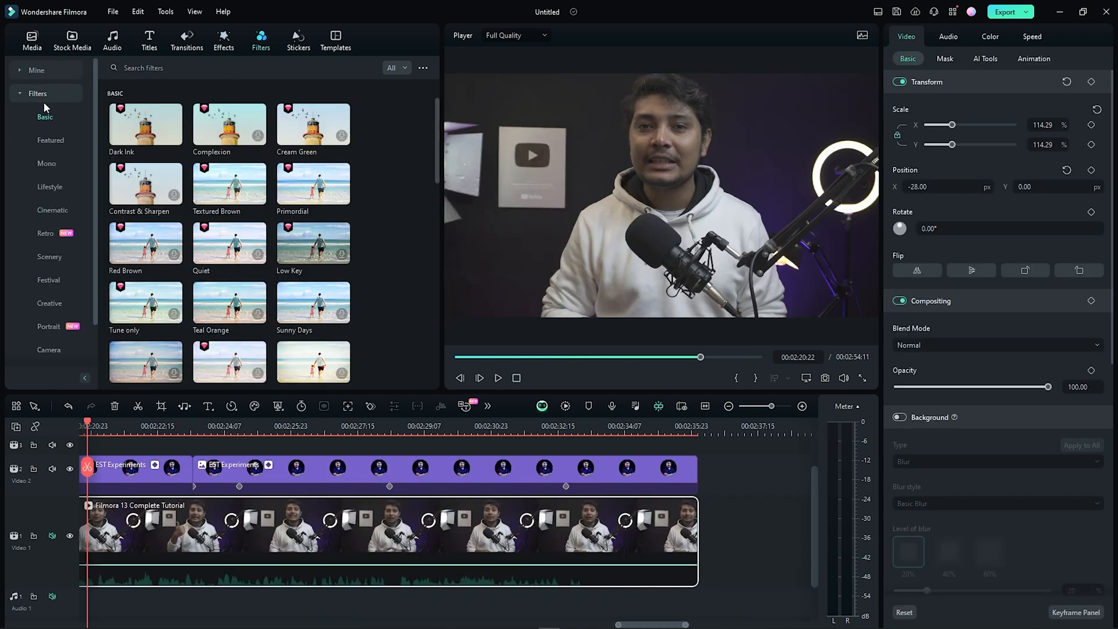
scroll(61, 247, down, 2)
scroll(226, 234, down, 6)
scroll(226, 235, down, 10)
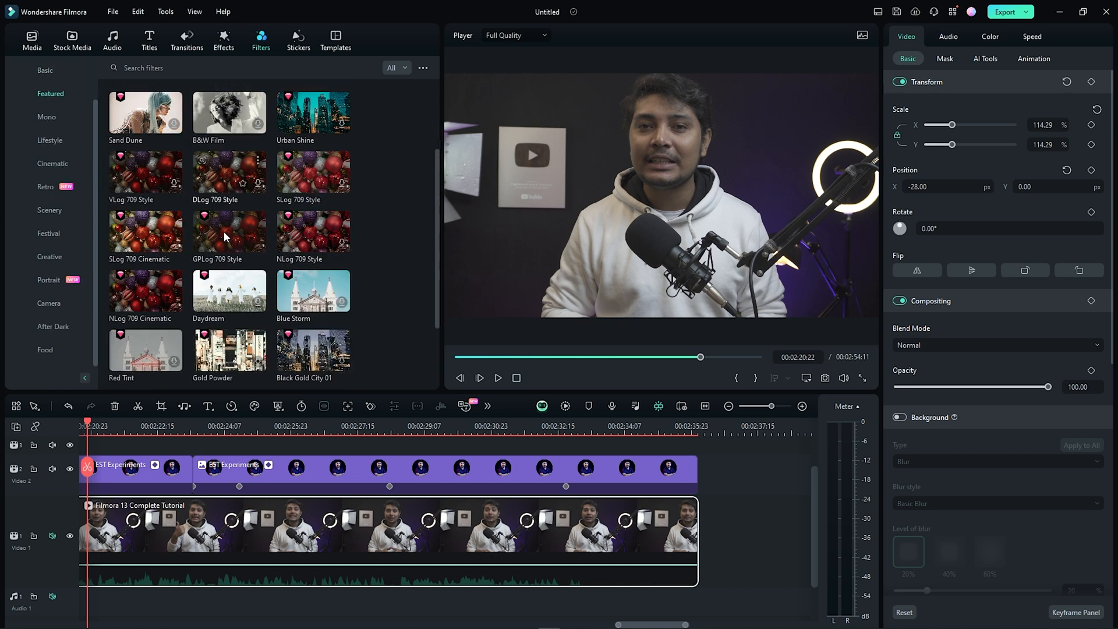
scroll(218, 232, down, 5)
scroll(145, 221, down, 3)
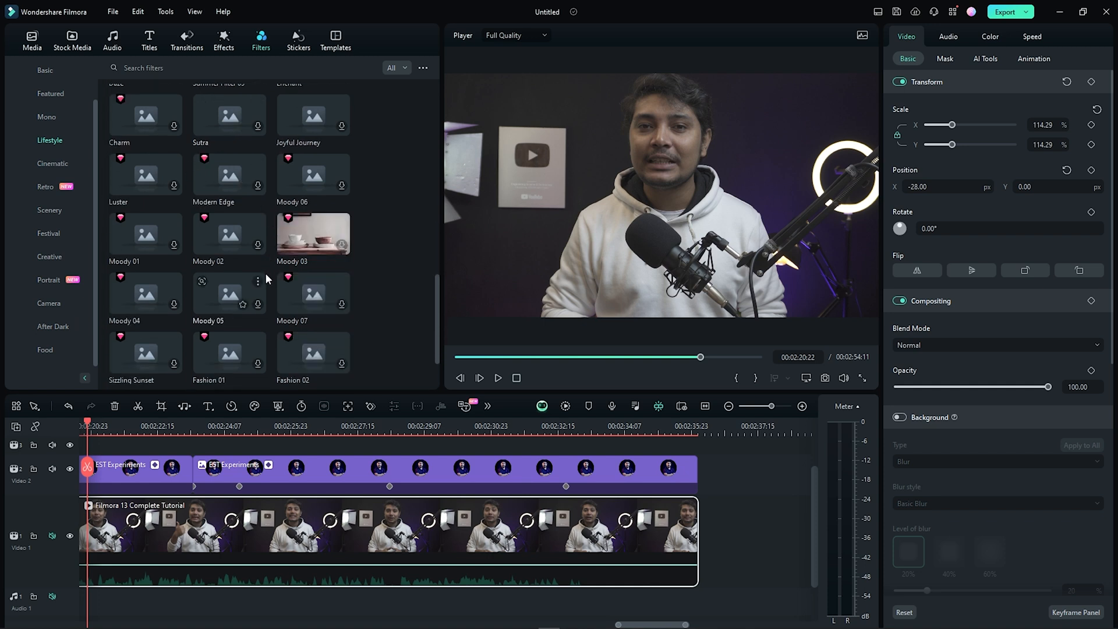
scroll(254, 258, down, 1)
click(50, 282)
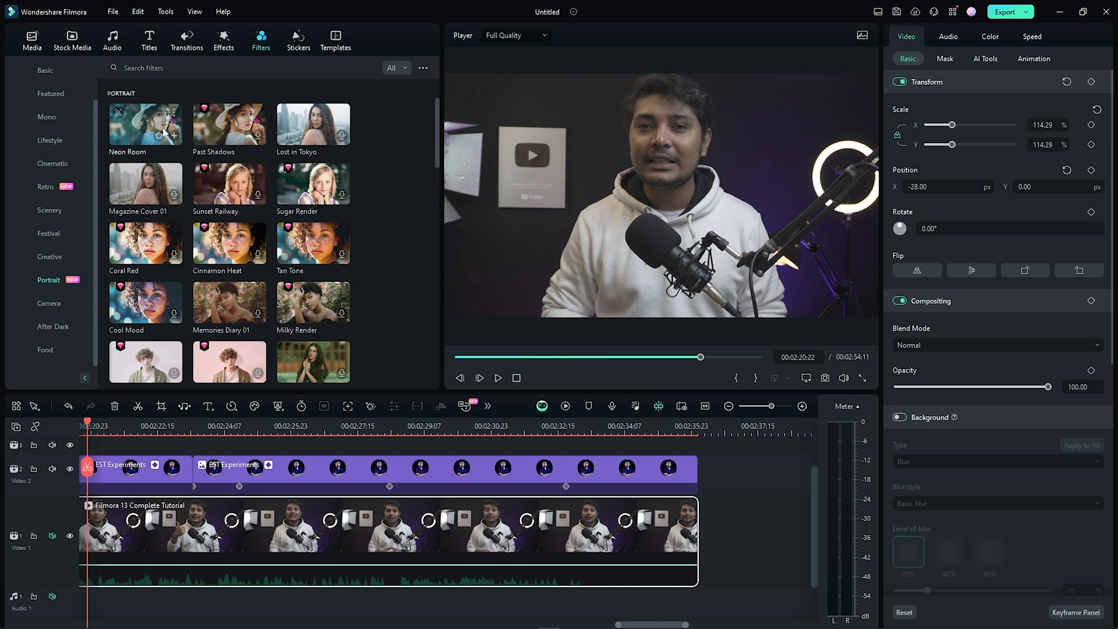
drag(135, 122, 174, 521)
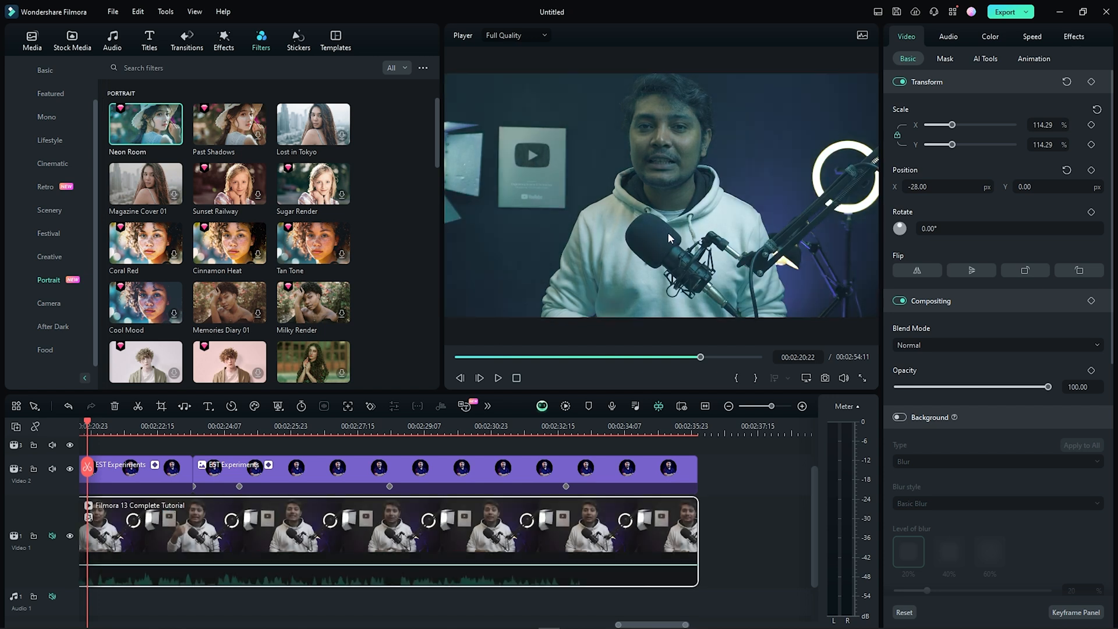
key(ctrl+z)
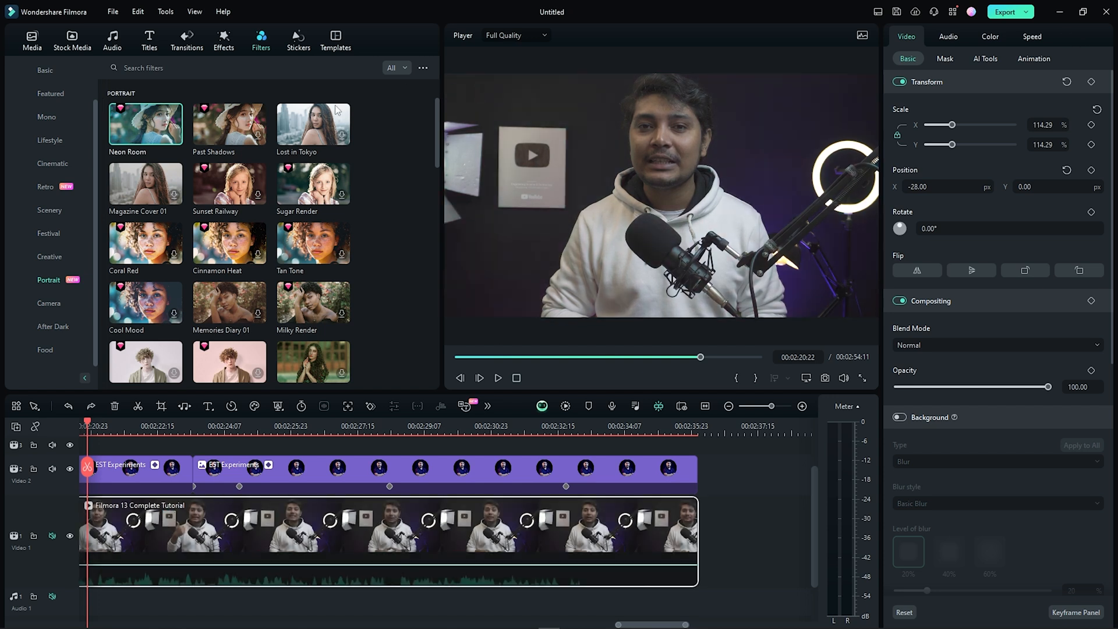
- Preview Lost in Tokyo, Sugar Render, Pearl Tone and others, then apply SLog 709 Cinematic to the talking-head clip
click(342, 140)
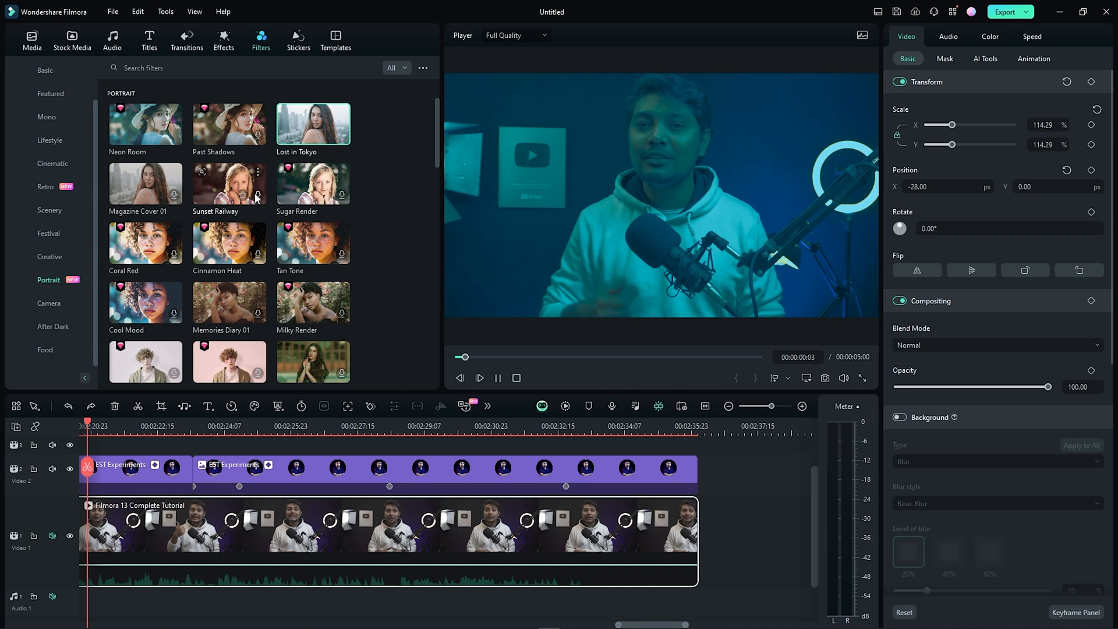
click(257, 198)
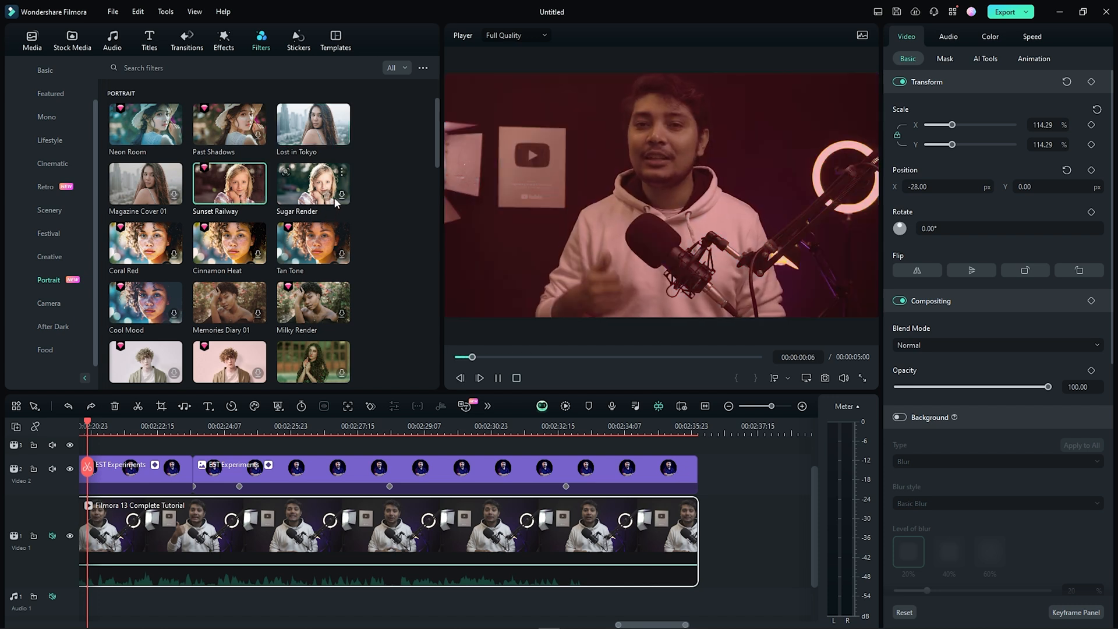
click(340, 197)
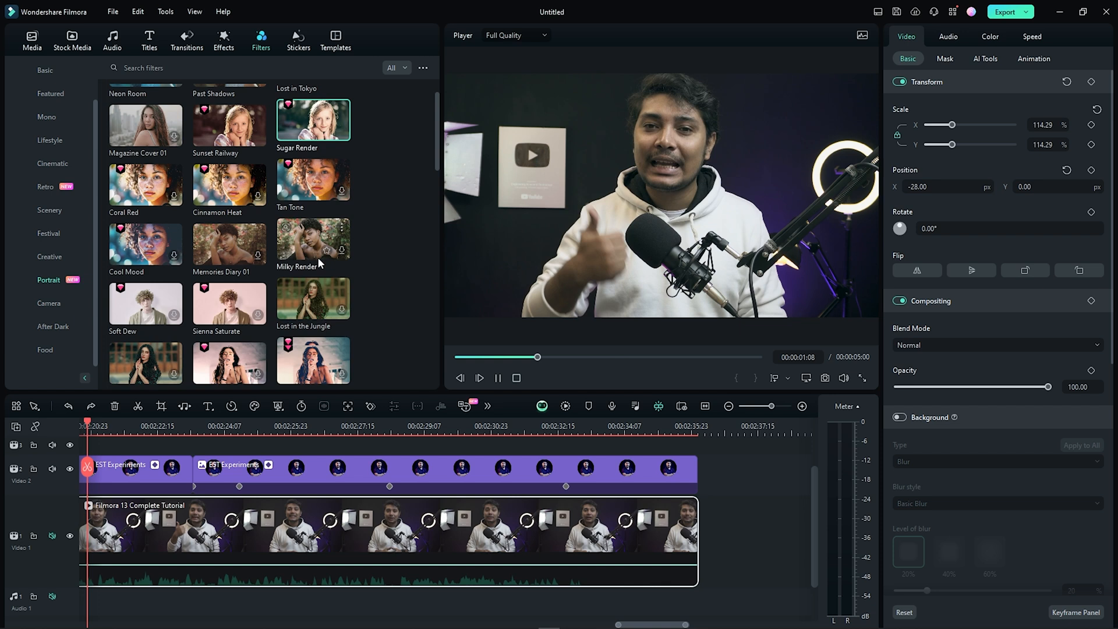
scroll(267, 186, down, 2)
click(261, 175)
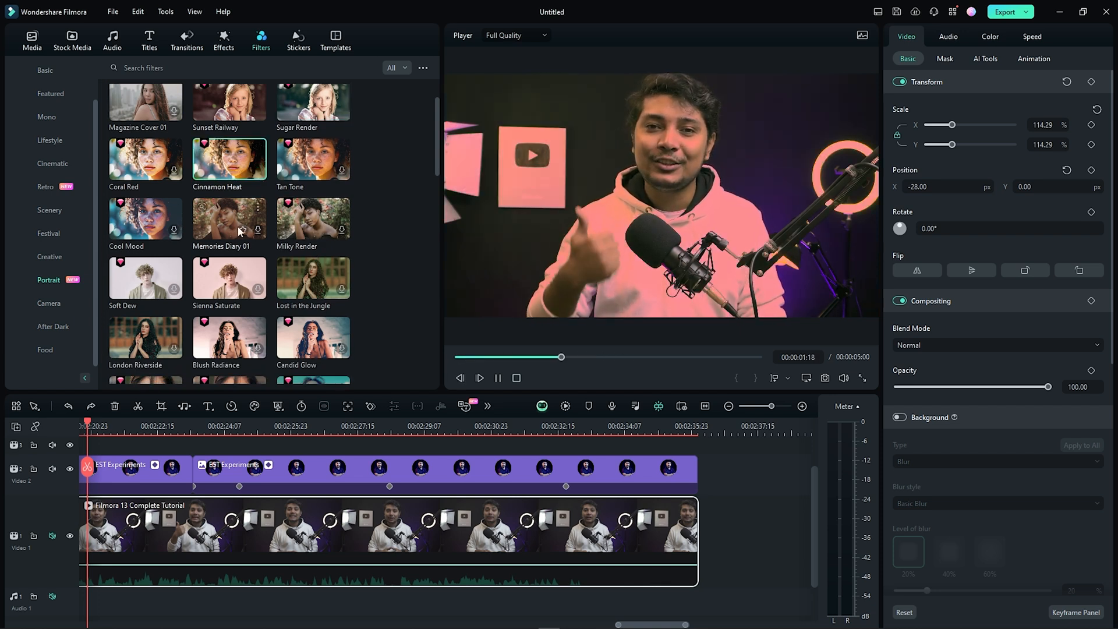
scroll(270, 256, down, 6)
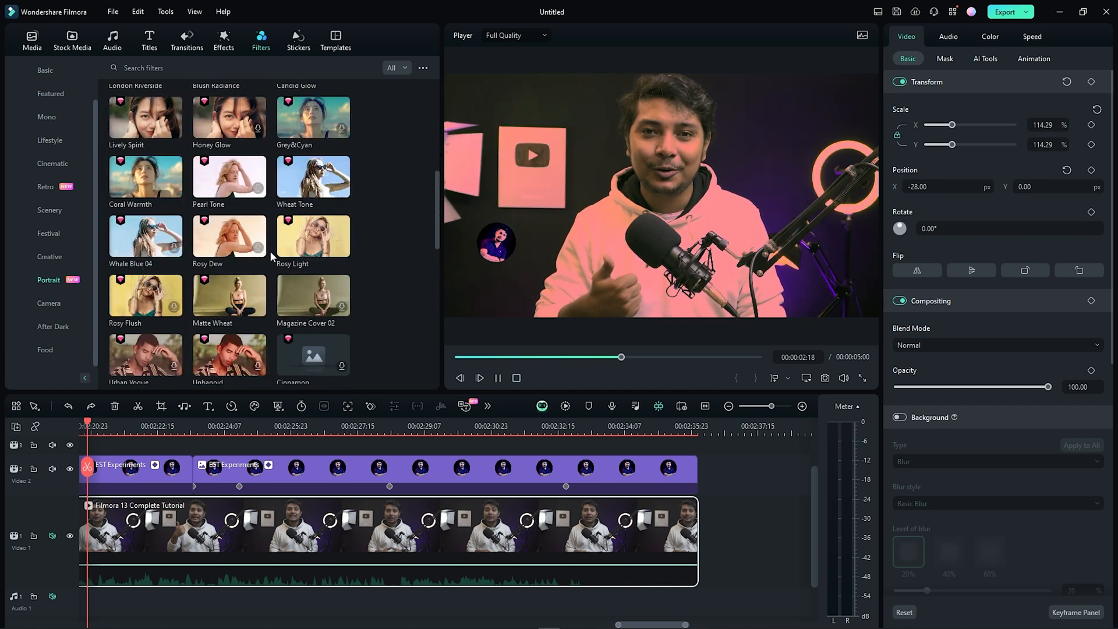
click(258, 190)
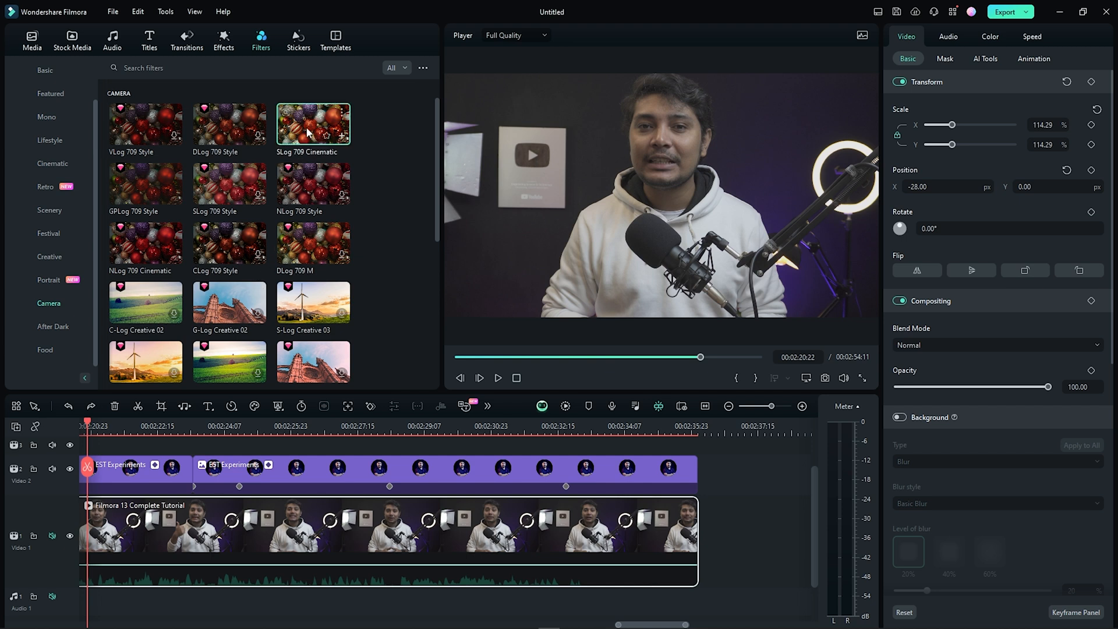
click(307, 133)
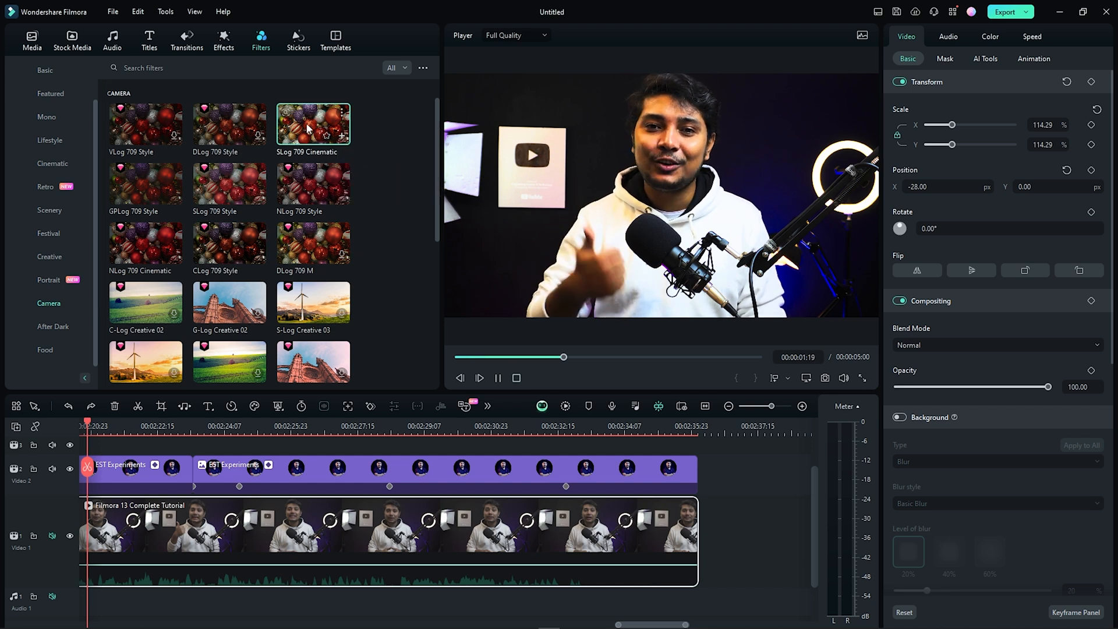
drag(307, 128, 370, 515)
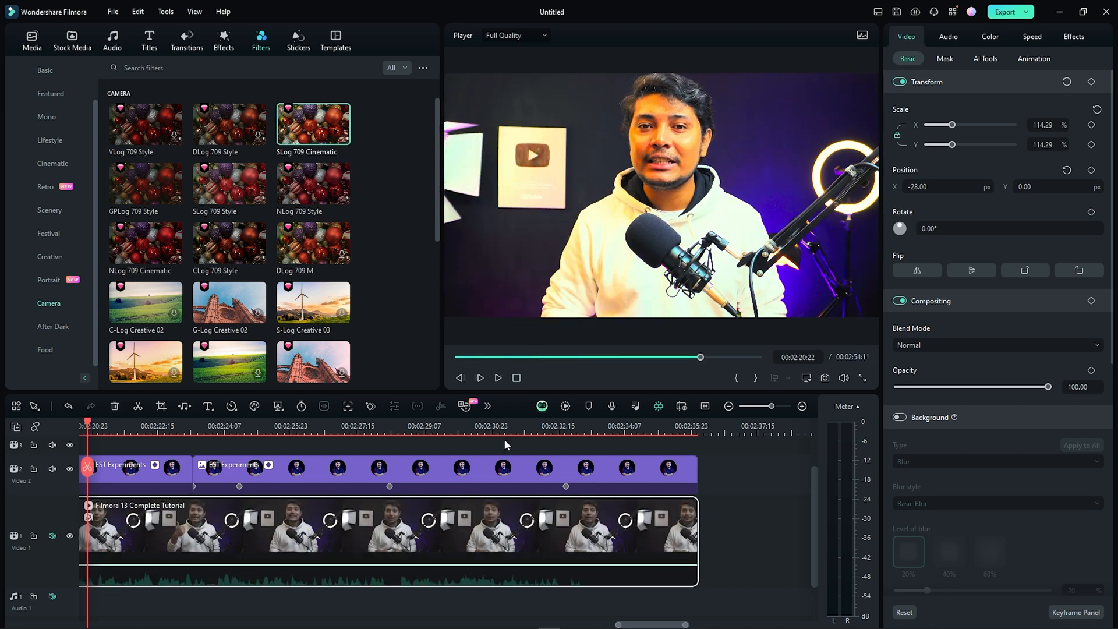
click(1083, 37)
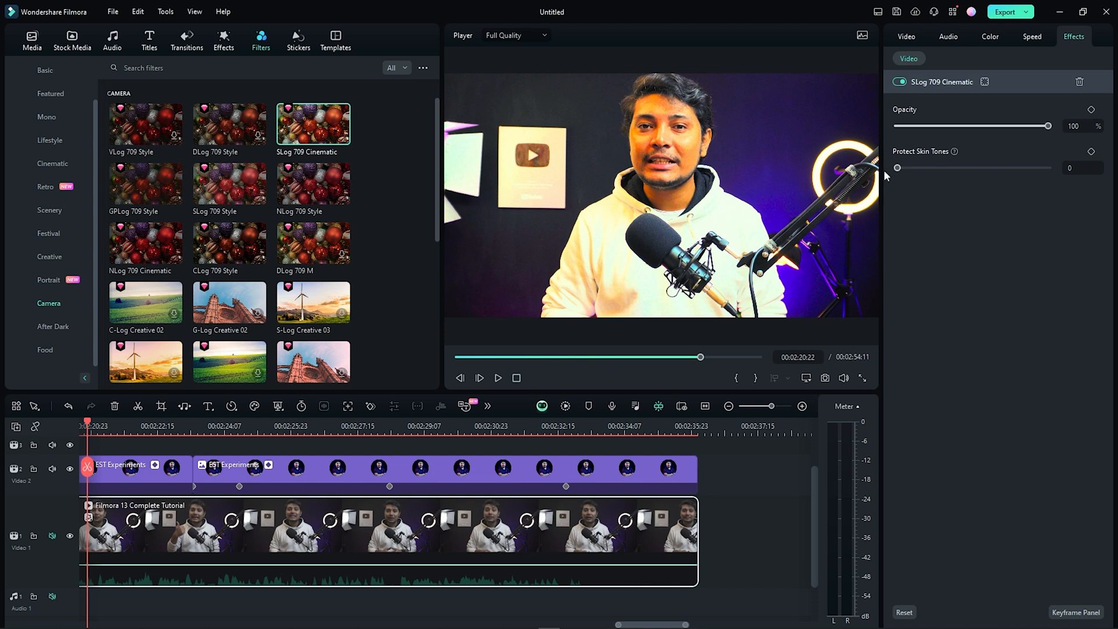
- Test the skin-tone protection and opacity sliders, then remove the SLog 709 Cinematic filter
drag(898, 169, 960, 178)
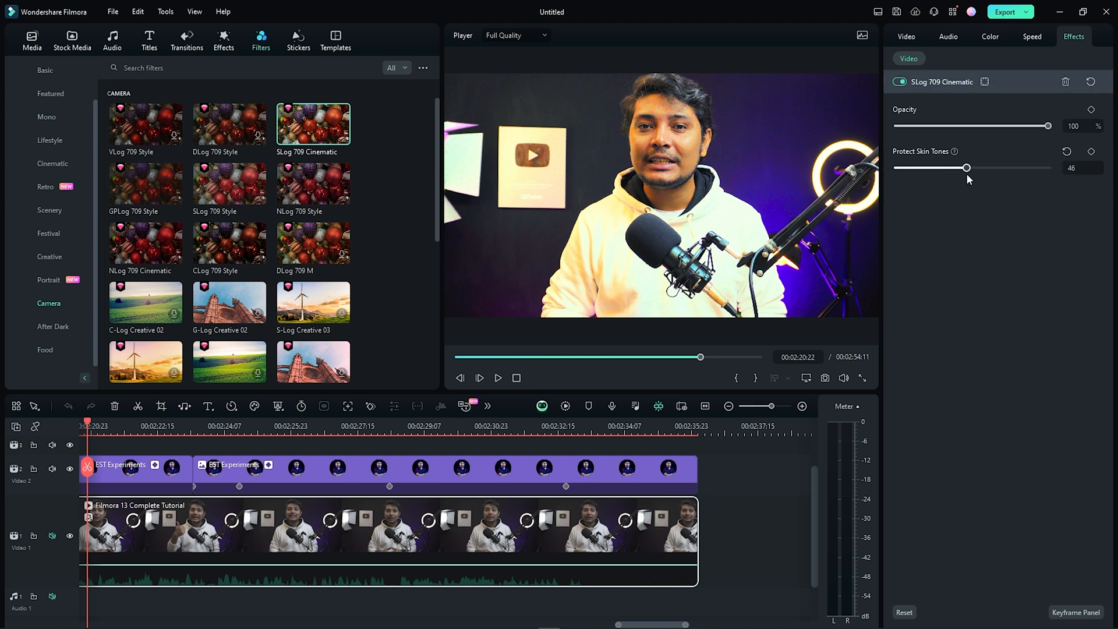
drag(1049, 127, 958, 129)
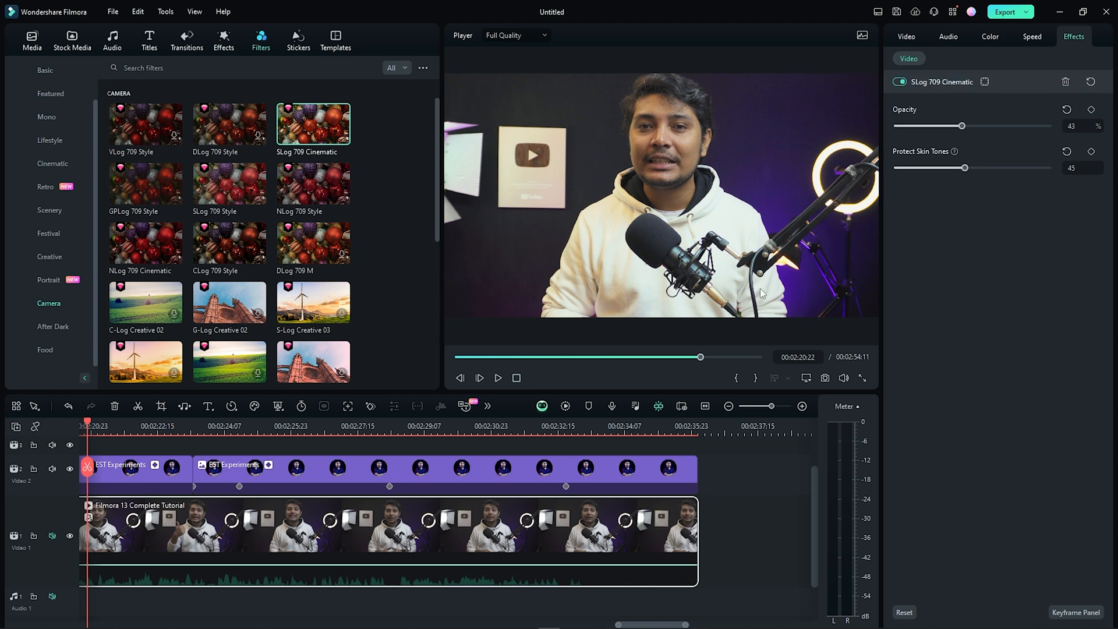
click(1067, 83)
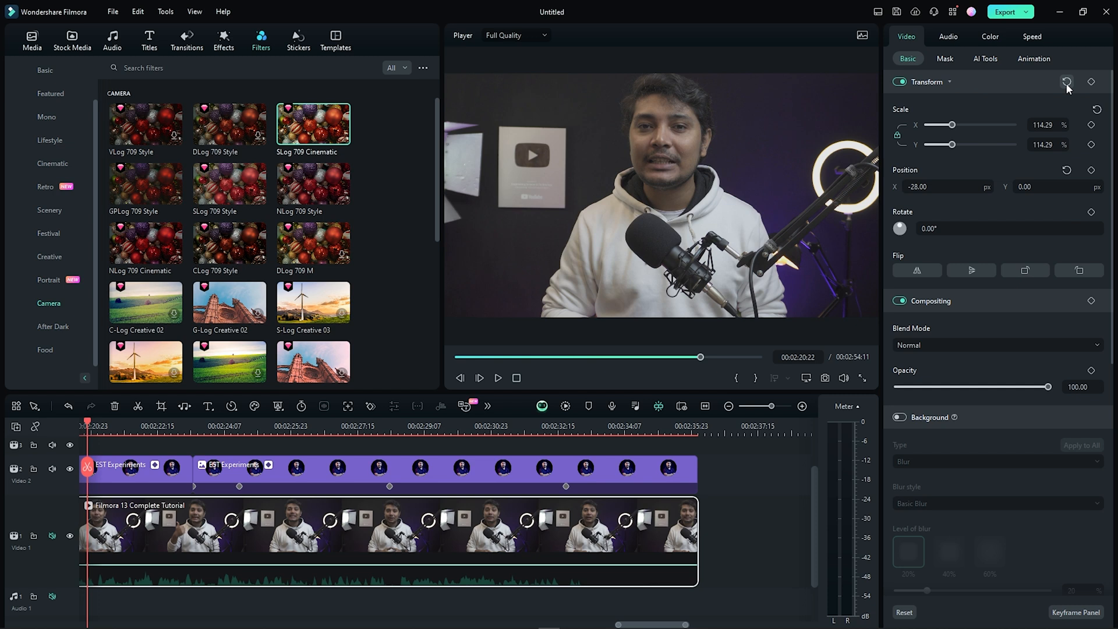
- Reapply SLog 709 Cinematic to the clip with Opacity 36 and Protect Skin Tones 46
drag(297, 129, 262, 513)
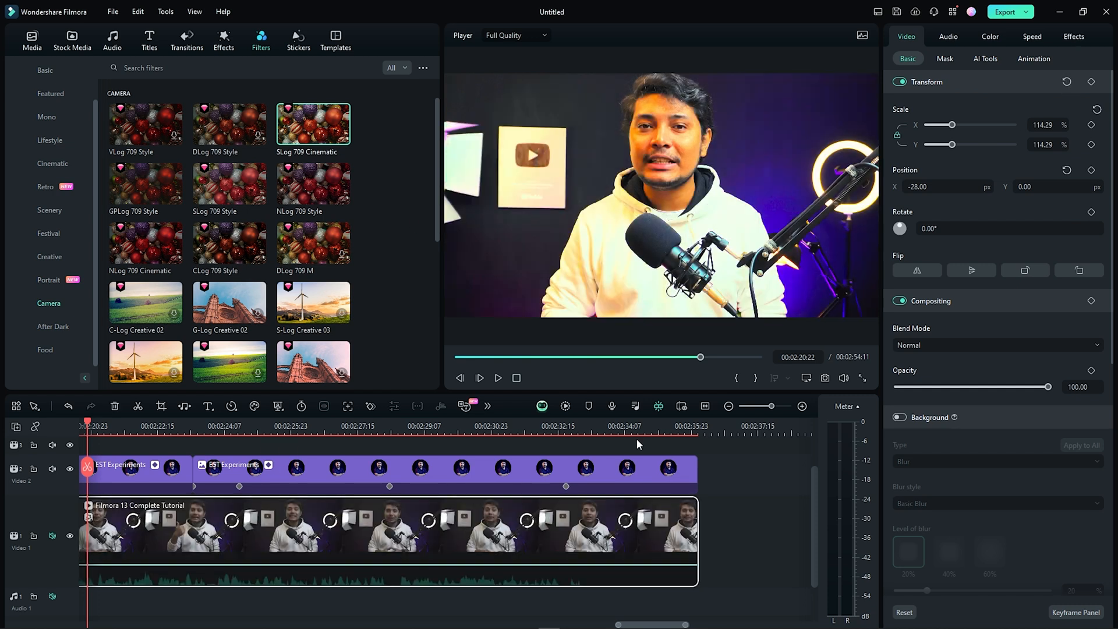
click(1075, 37)
drag(1048, 126, 953, 129)
drag(909, 169, 965, 176)
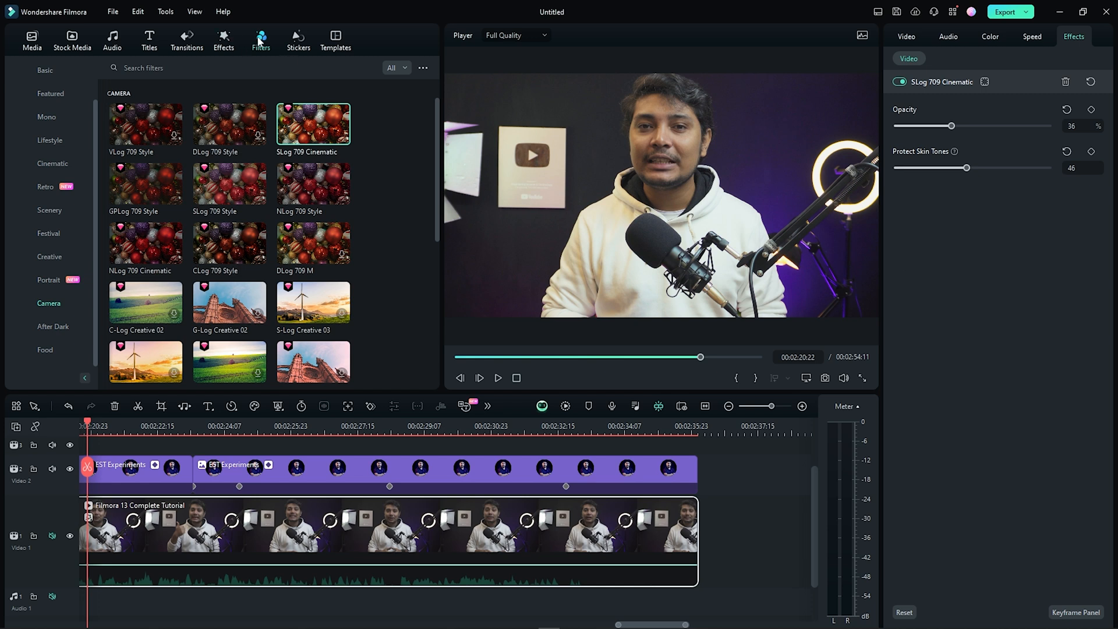
- Switch the library from camera filters to the Trending stickers
click(299, 41)
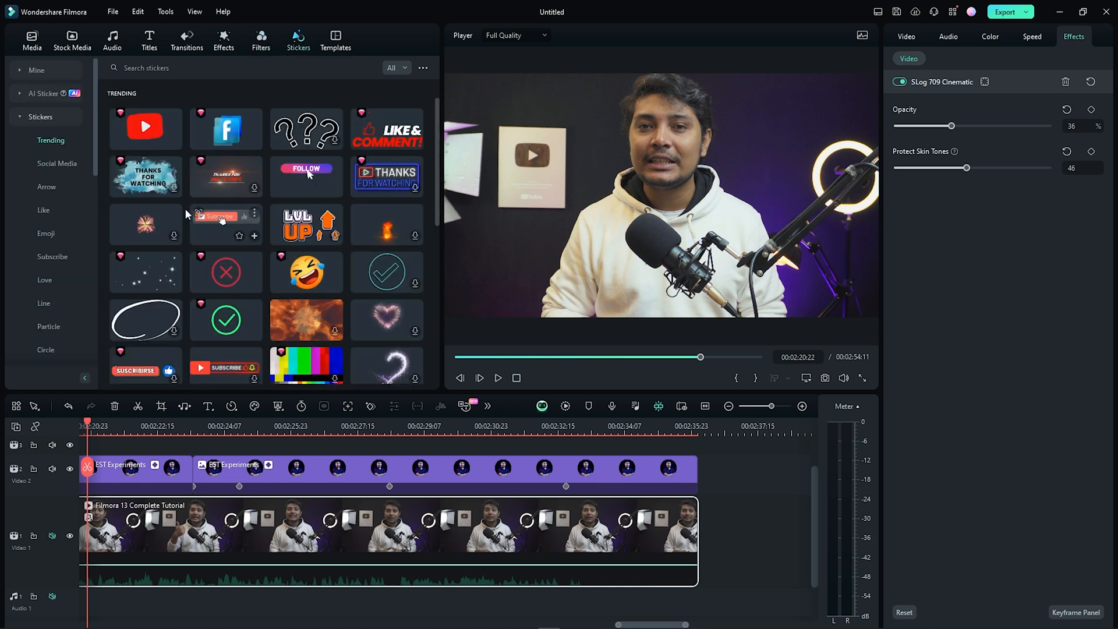
- Add the YouTube sticker on a track above the video and move it to the frame's lower left
drag(145, 126, 108, 463)
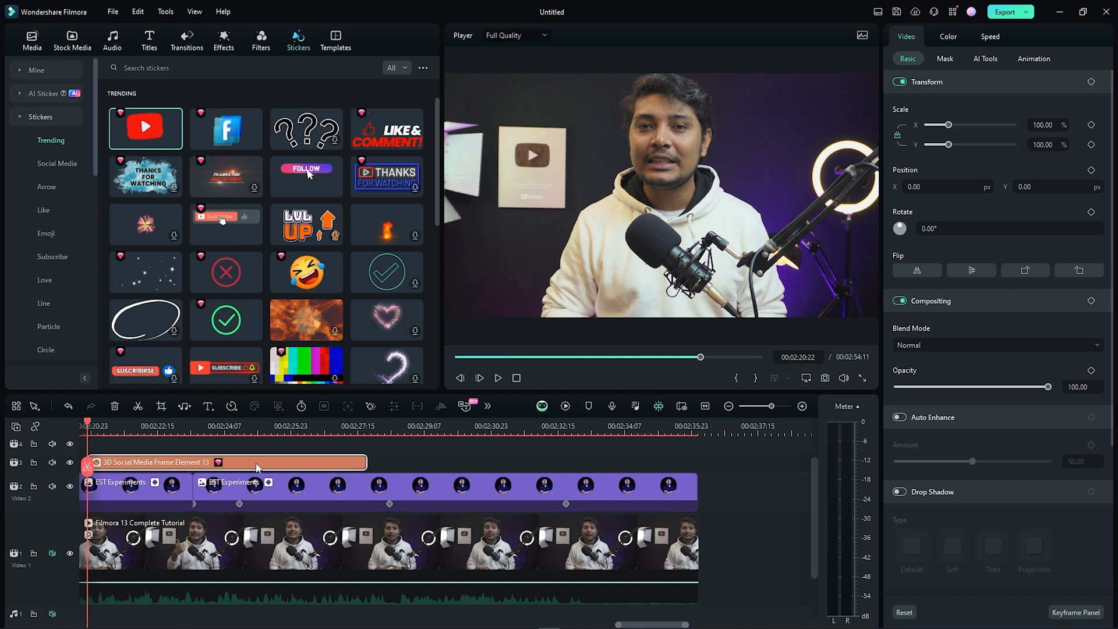
click(169, 427)
click(701, 135)
drag(787, 75, 497, 282)
click(579, 238)
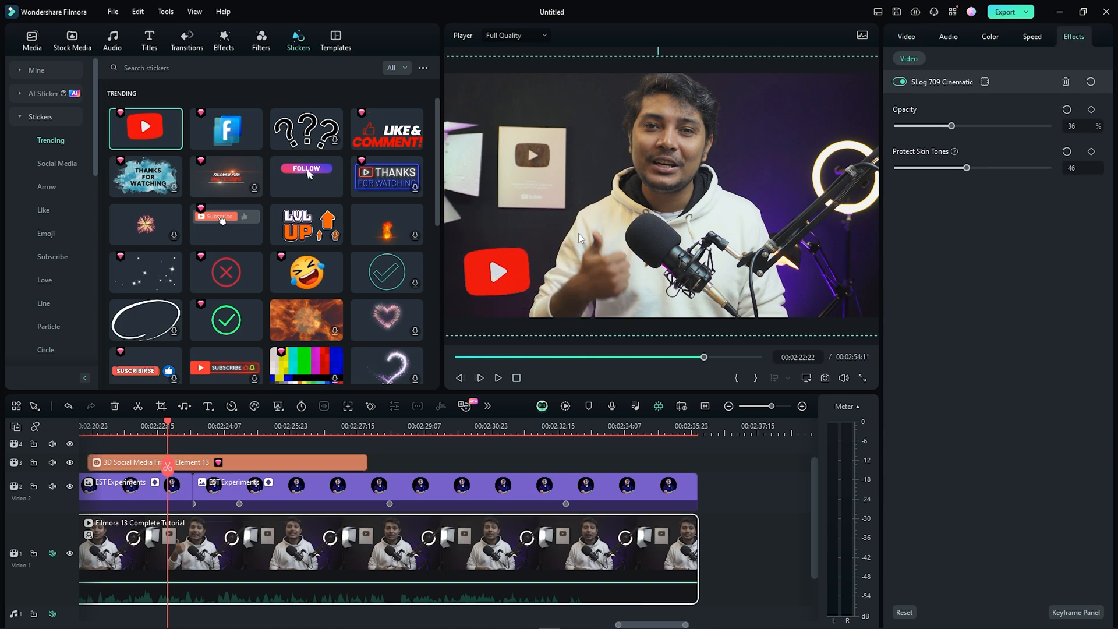
- Add the 3D Facebook icon sticker on a new track, then show the YouTube Intro templates
mouse_move(220, 129)
drag(220, 129, 187, 527)
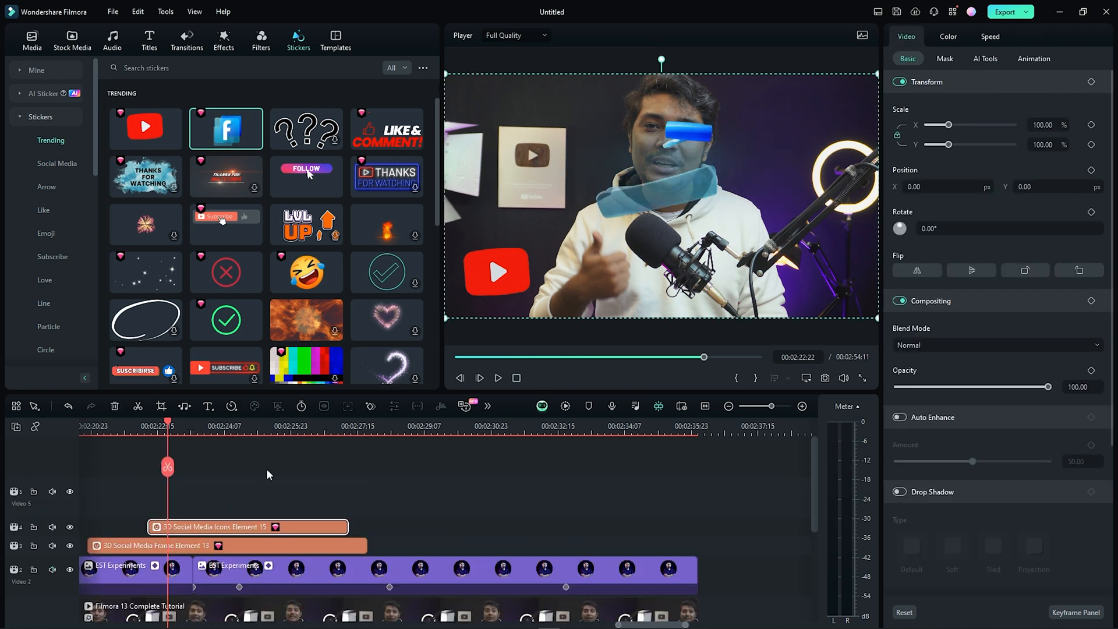
click(274, 427)
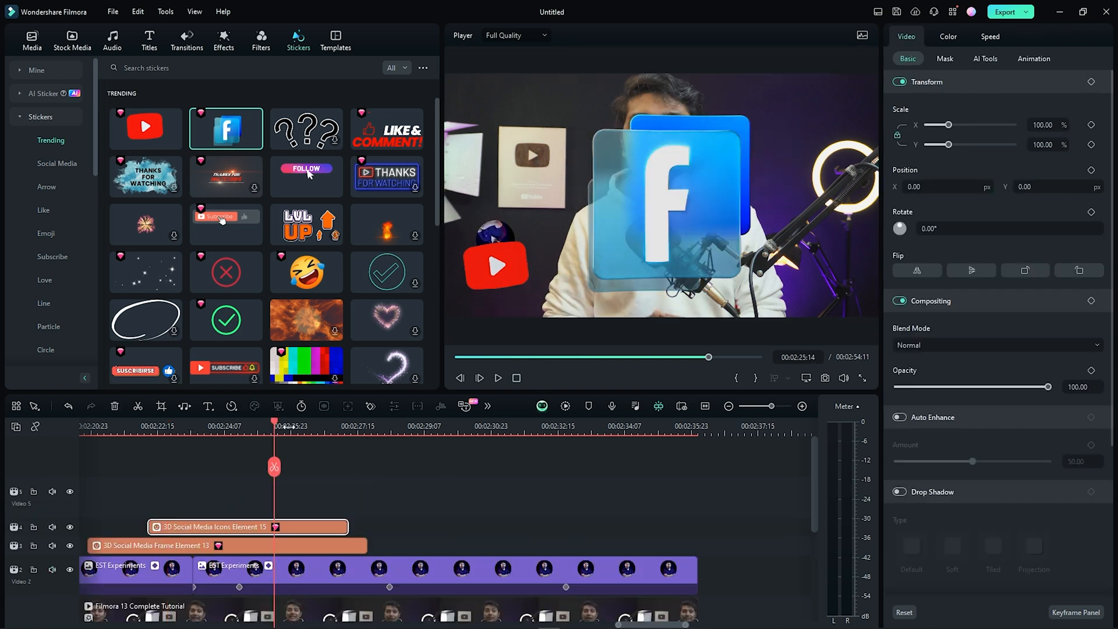
scroll(297, 428, up, 1)
mouse_move(290, 427)
mouse_down()
mouse_move(314, 427)
mouse_move(231, 427)
mouse_move(301, 426)
mouse_up()
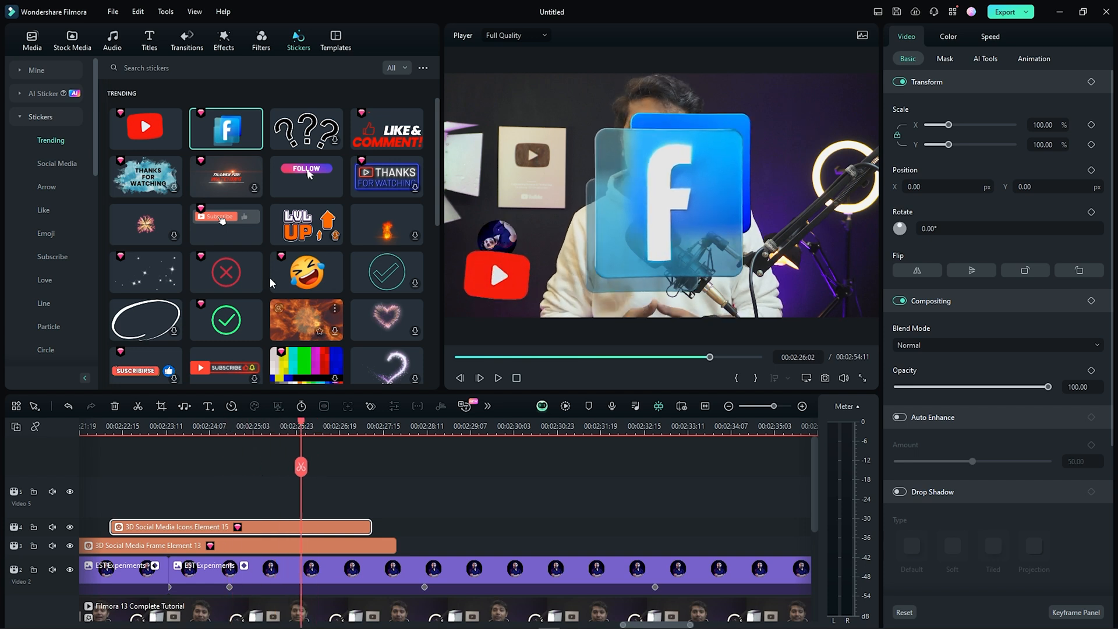
scroll(344, 279, down, 10)
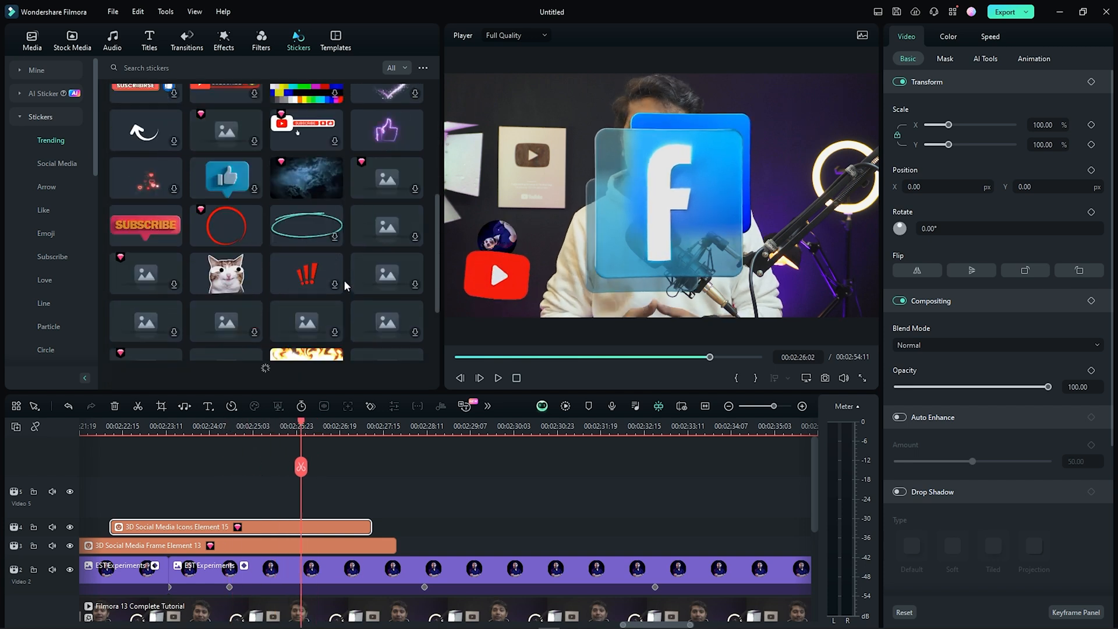
scroll(344, 280, down, 10)
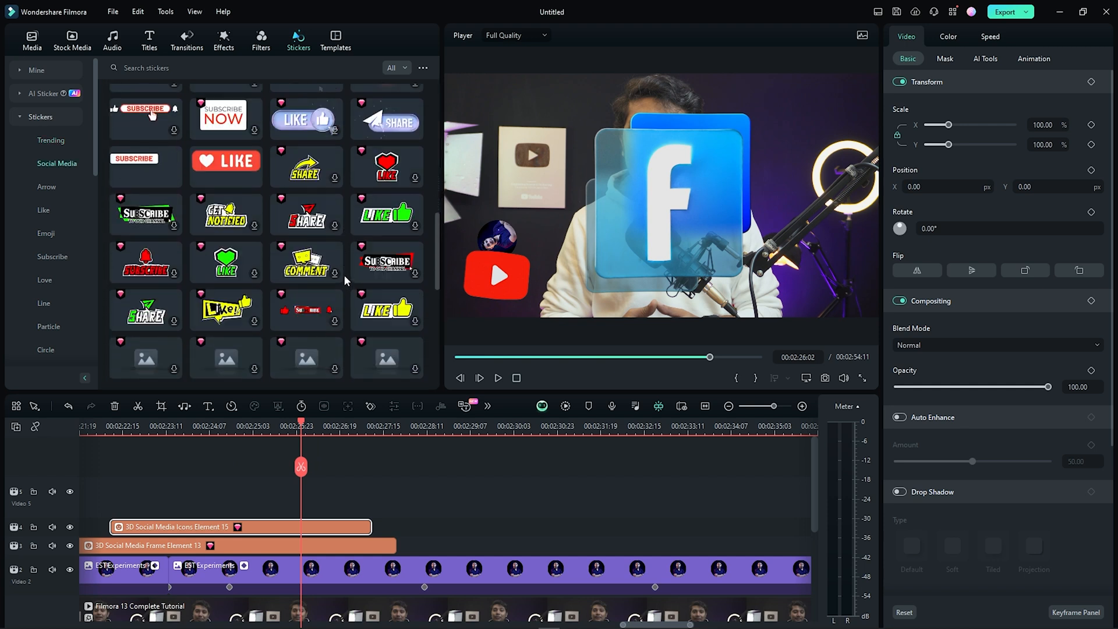
click(335, 43)
click(59, 164)
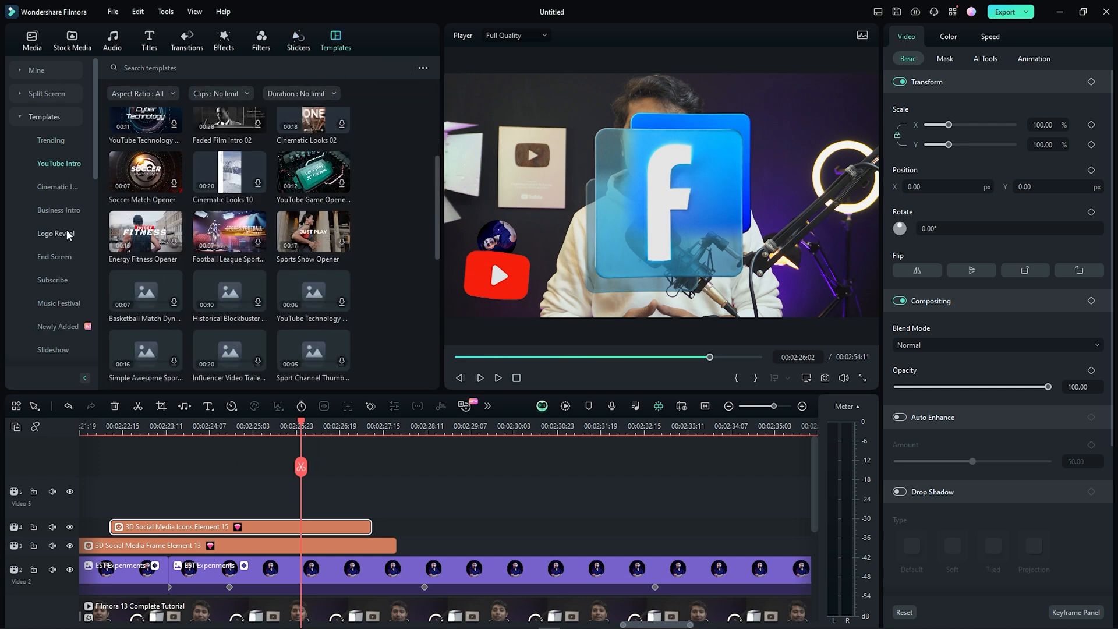
- Download the Game Intro 01 template from the YouTube Intro category
click(54, 187)
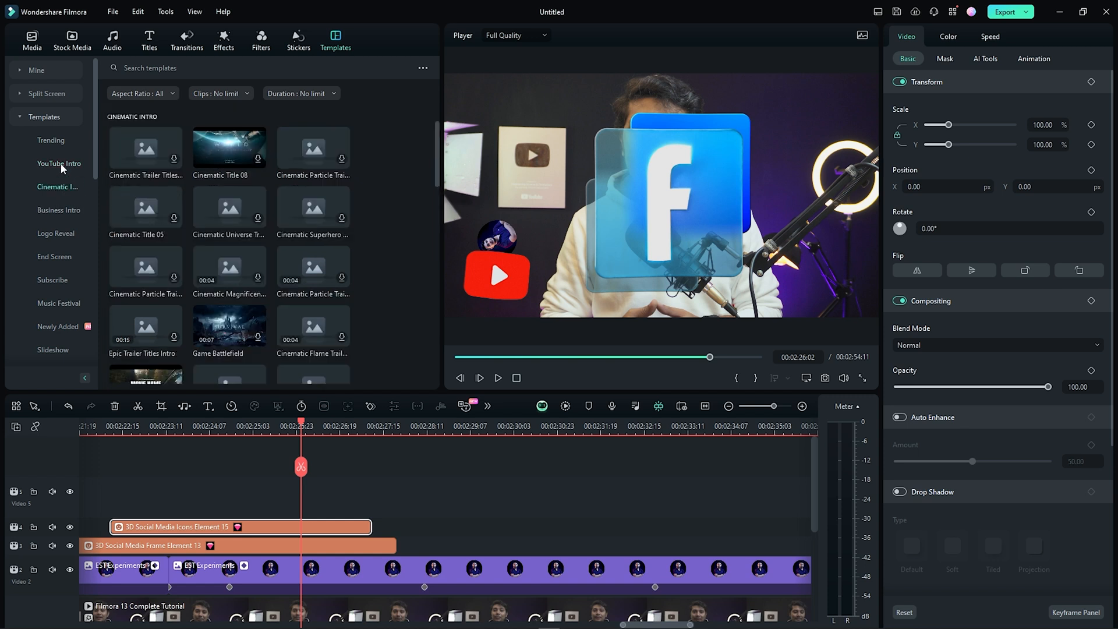
click(61, 163)
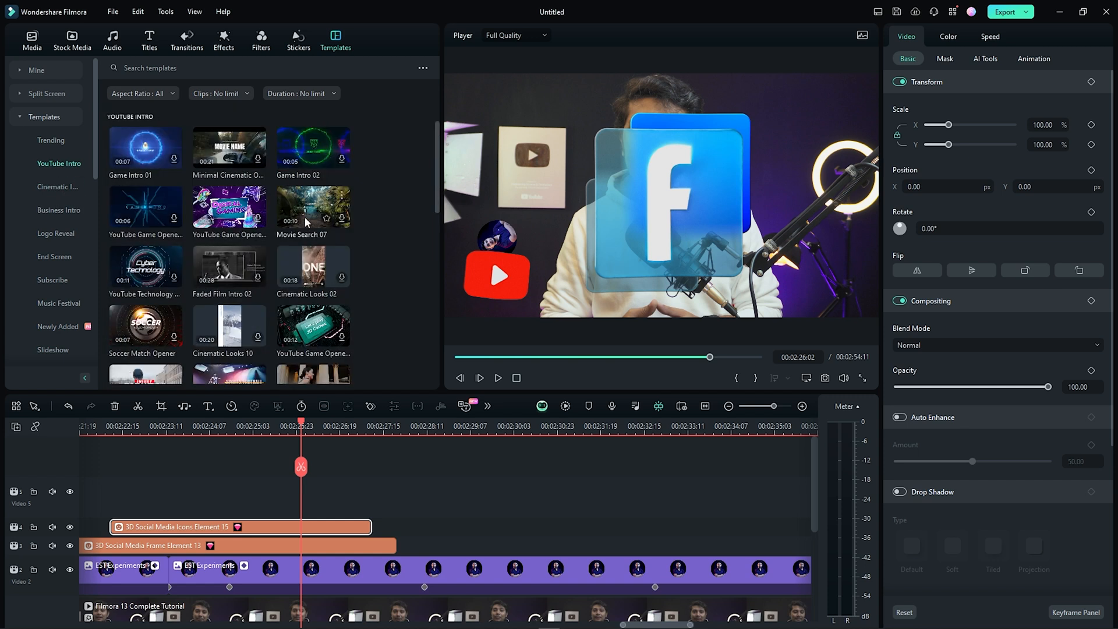
click(172, 159)
- Place Game Intro 01 at the project end, keeping the 3840x2160 project settings
drag(300, 466, 556, 487)
drag(494, 433, 123, 399)
drag(300, 423, 374, 424)
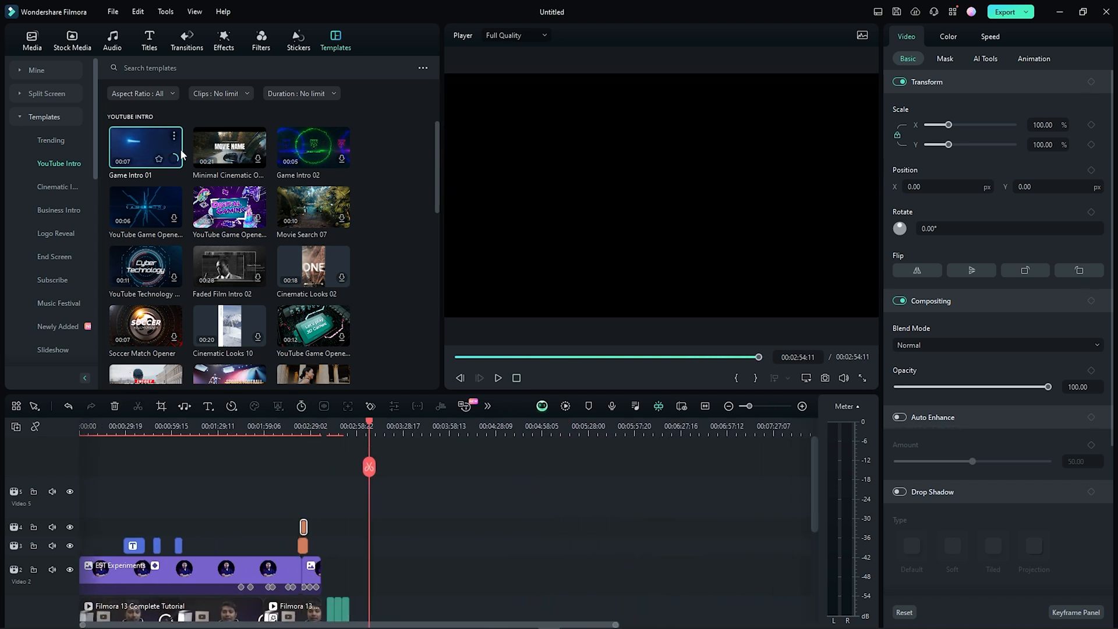
drag(142, 153, 378, 575)
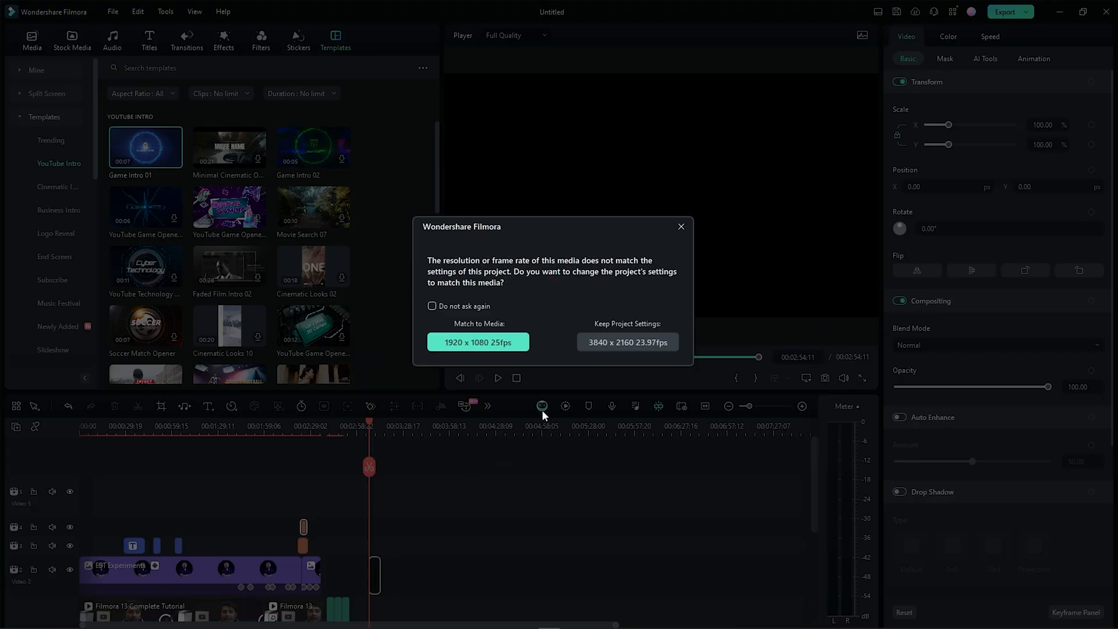
click(680, 226)
- Play the intro to preview its animated eagle title, then open its material replacement window
drag(499, 425, 766, 432)
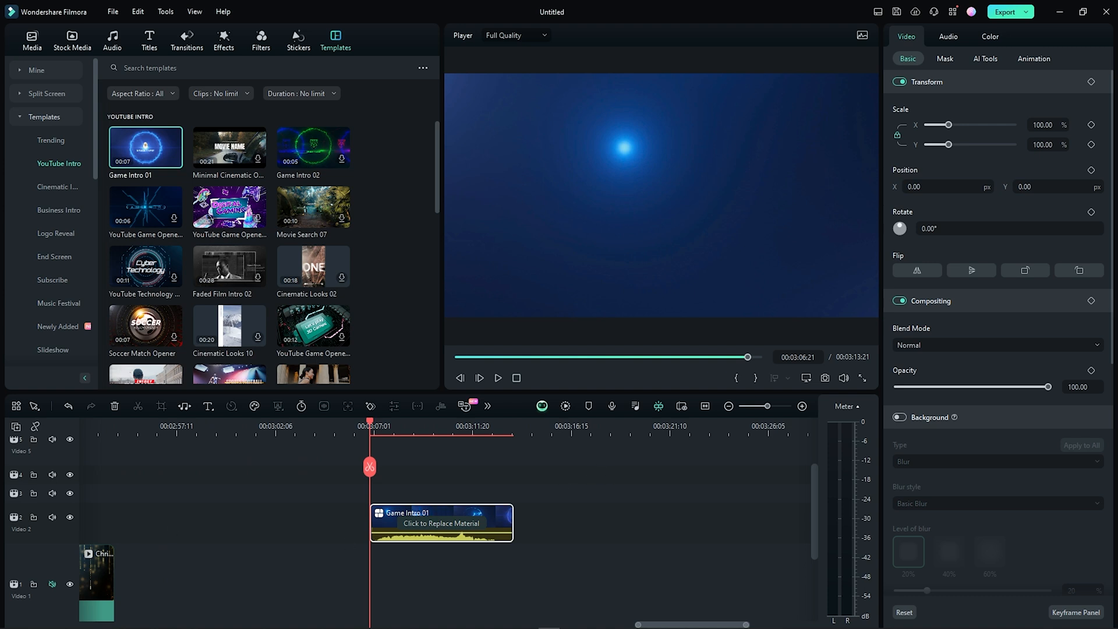
click(496, 379)
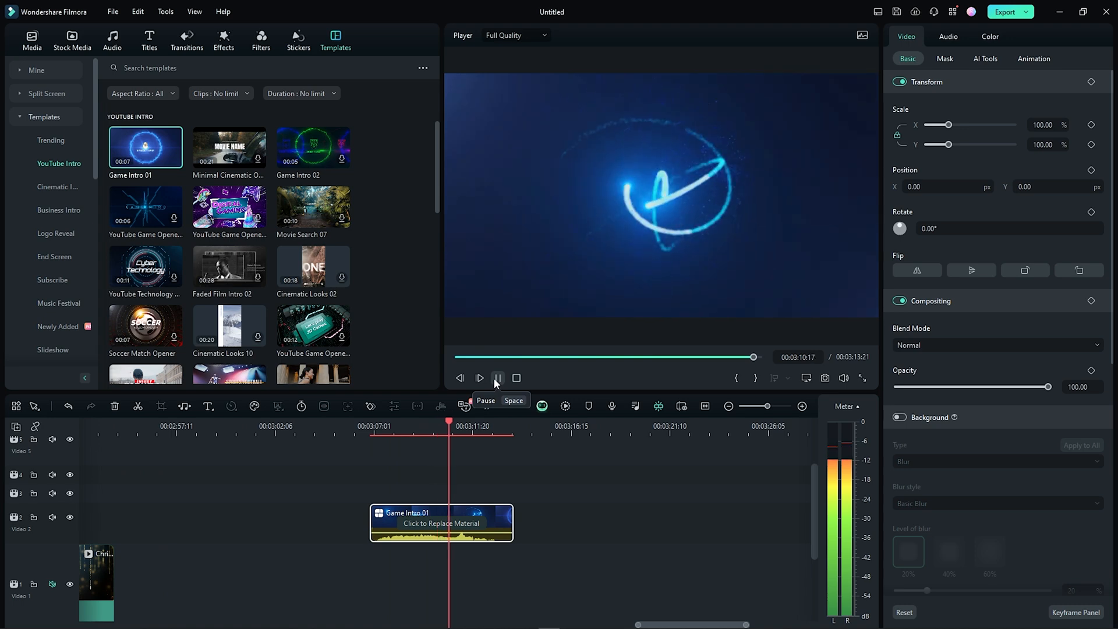
click(495, 378)
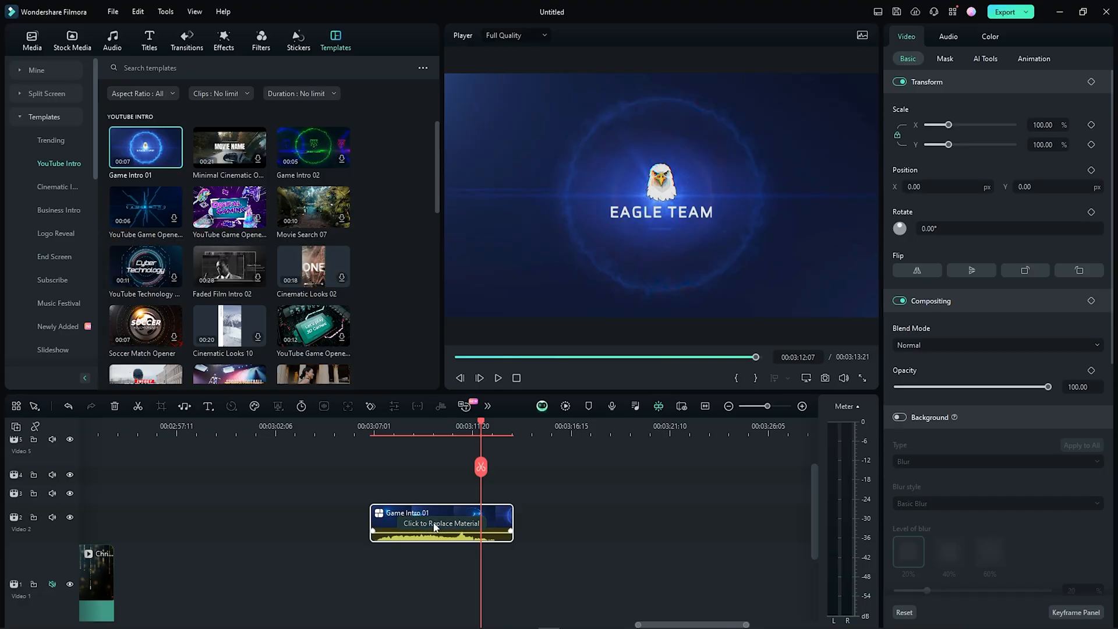
click(434, 526)
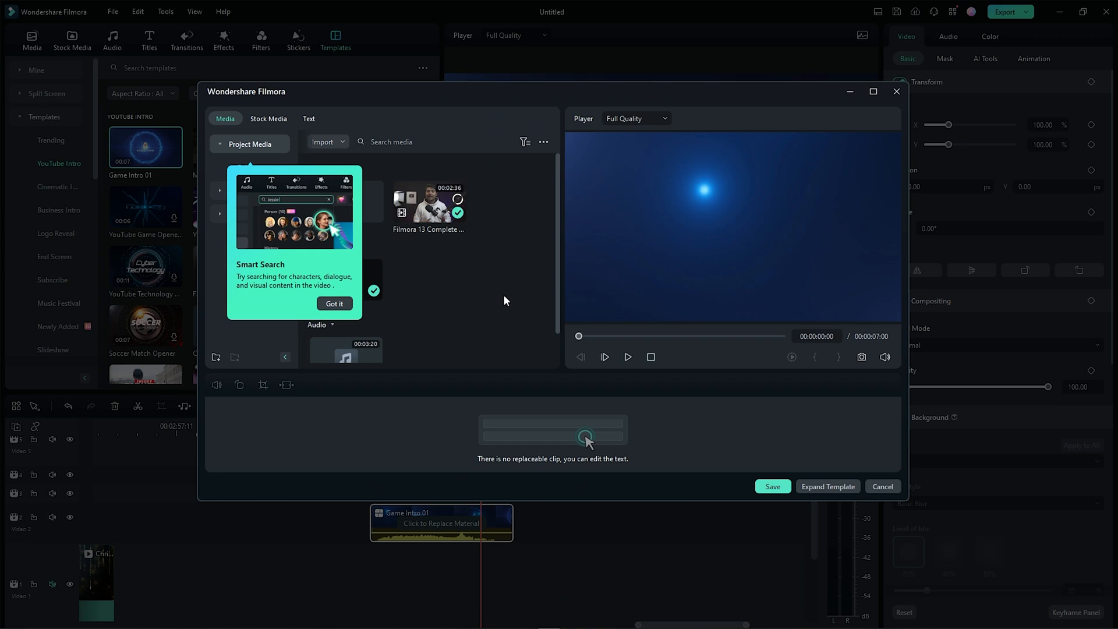
- Replace the template's EAGLE TEAM title text with the creator's name
click(341, 304)
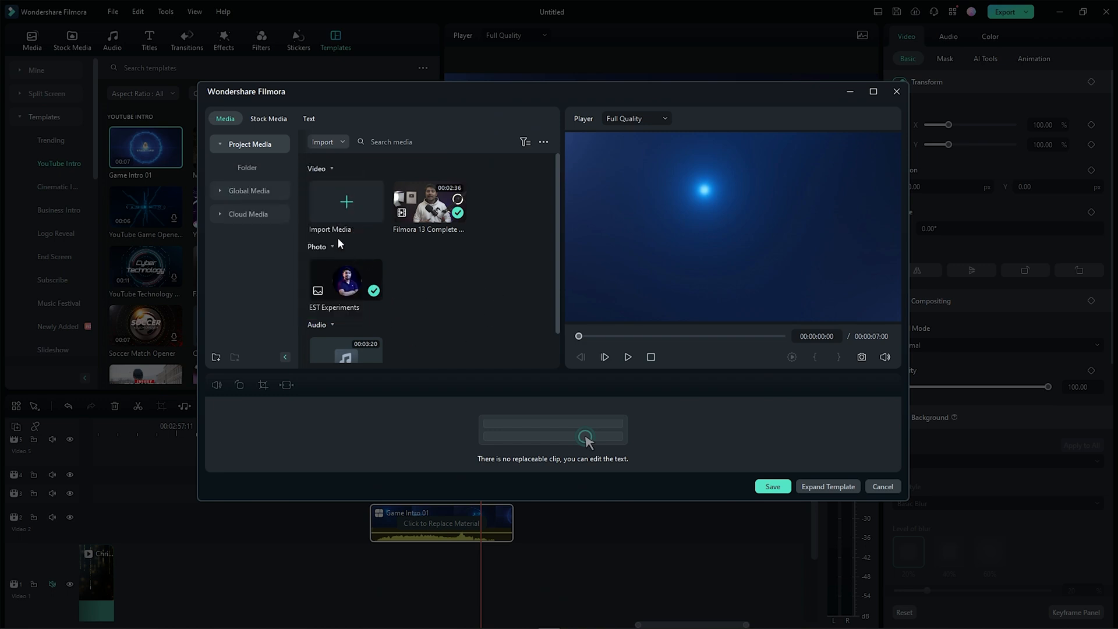
click(270, 119)
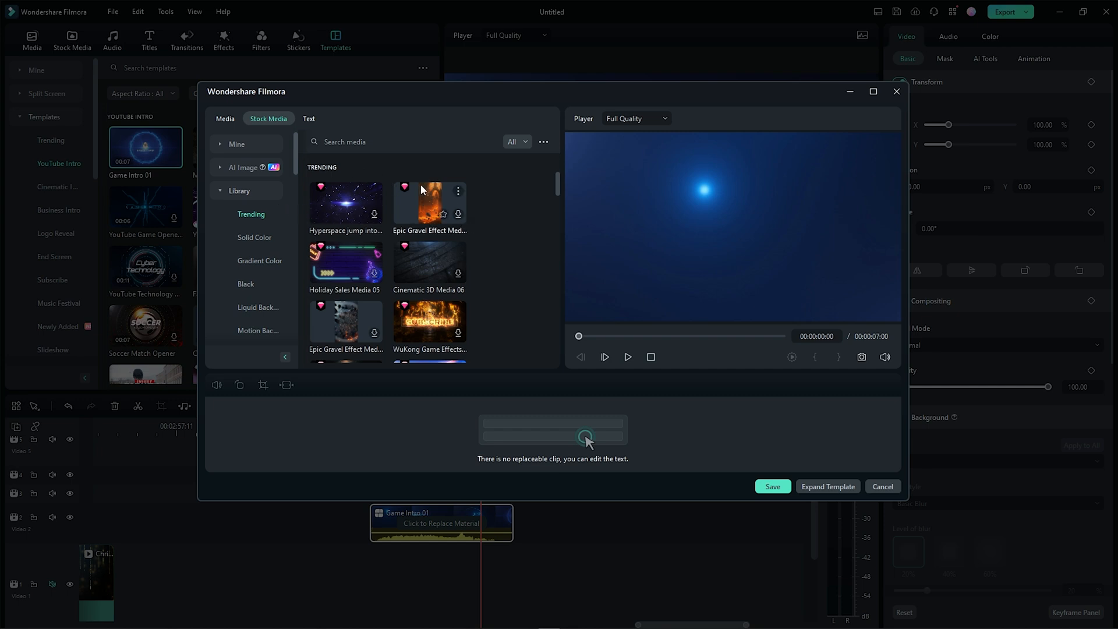
click(306, 120)
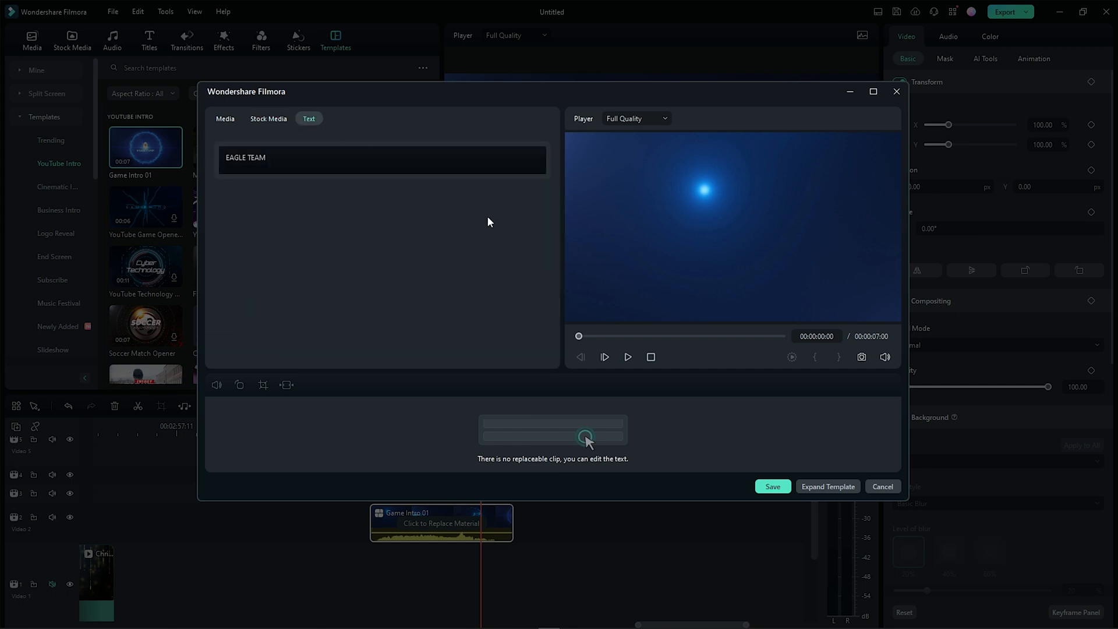
click(309, 158)
click(236, 168)
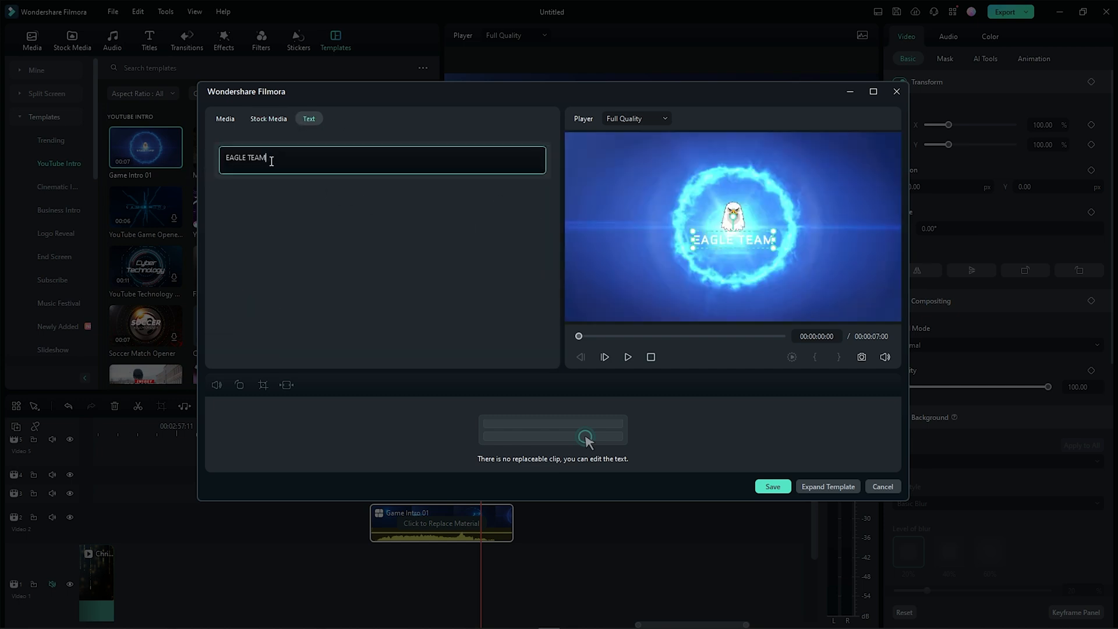
key(ctrl+a)
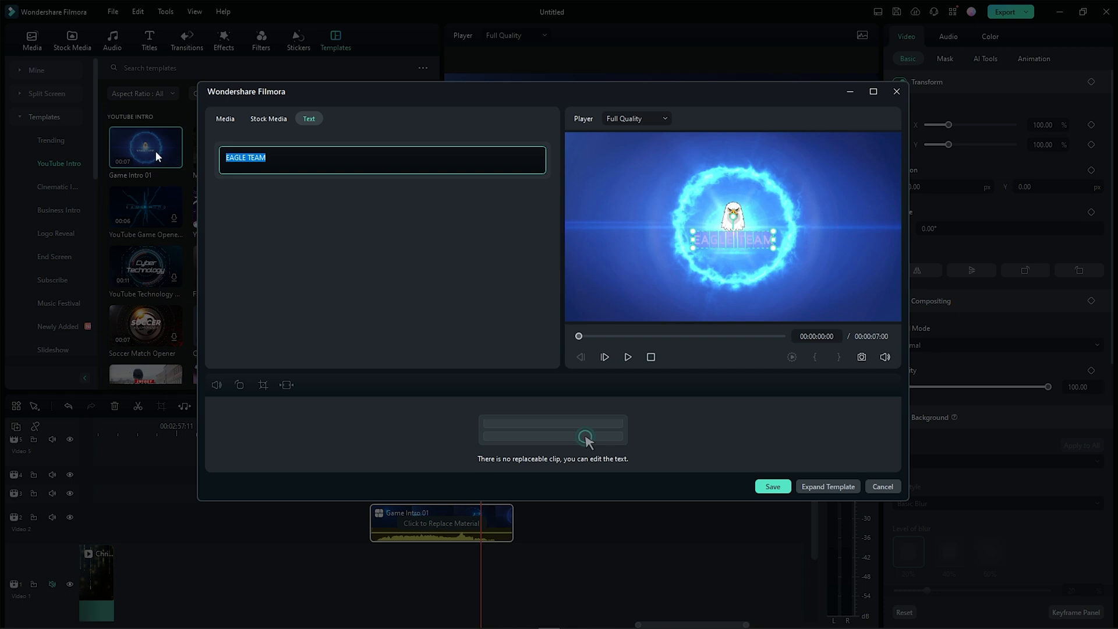
text(JHUMAN KHAN)
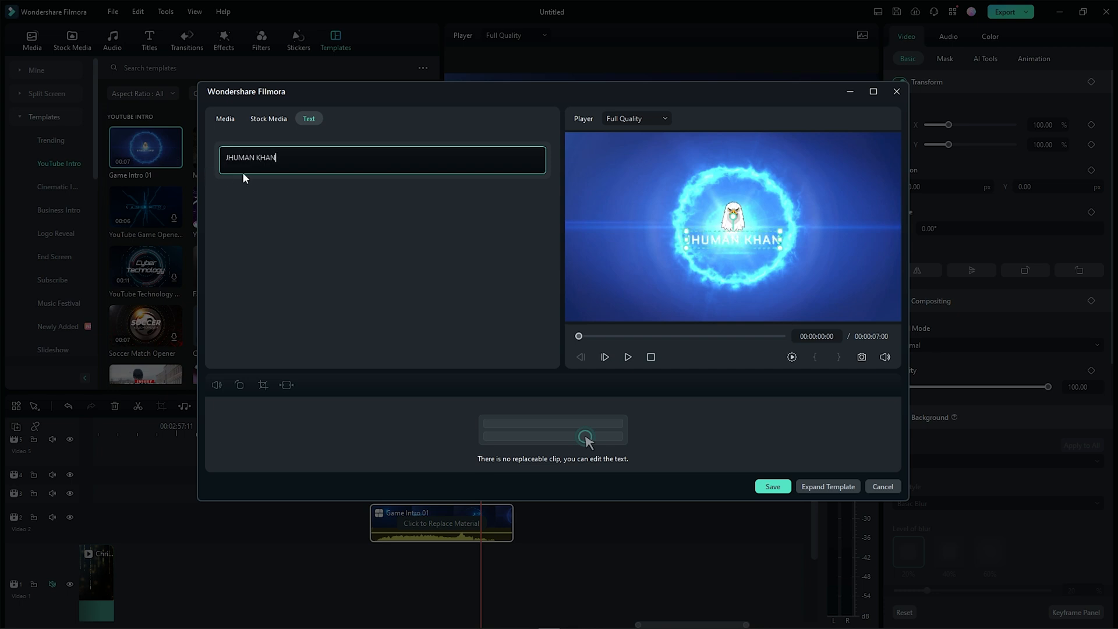
- Save the new title, scrub the intro to check it, and reopen the editing window
click(268, 118)
click(767, 486)
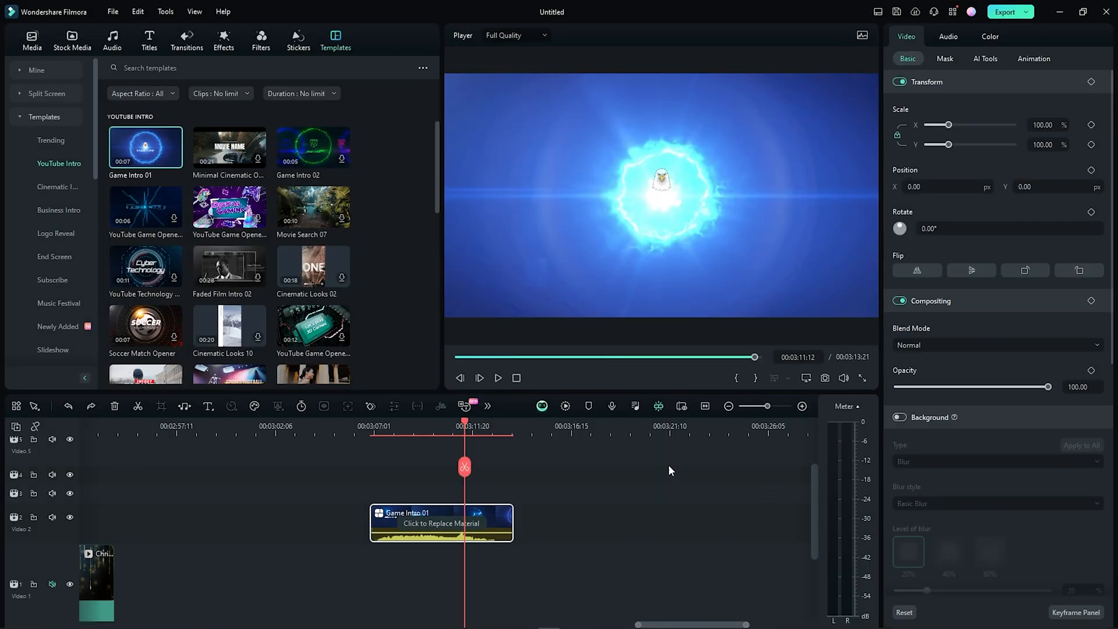
drag(464, 424, 485, 441)
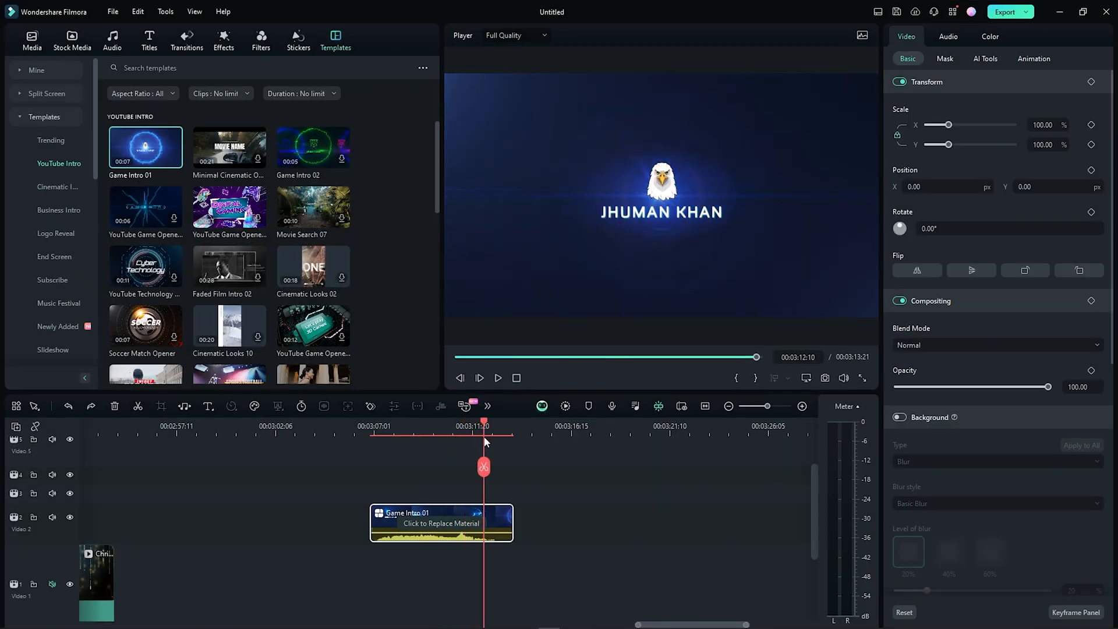
click(457, 524)
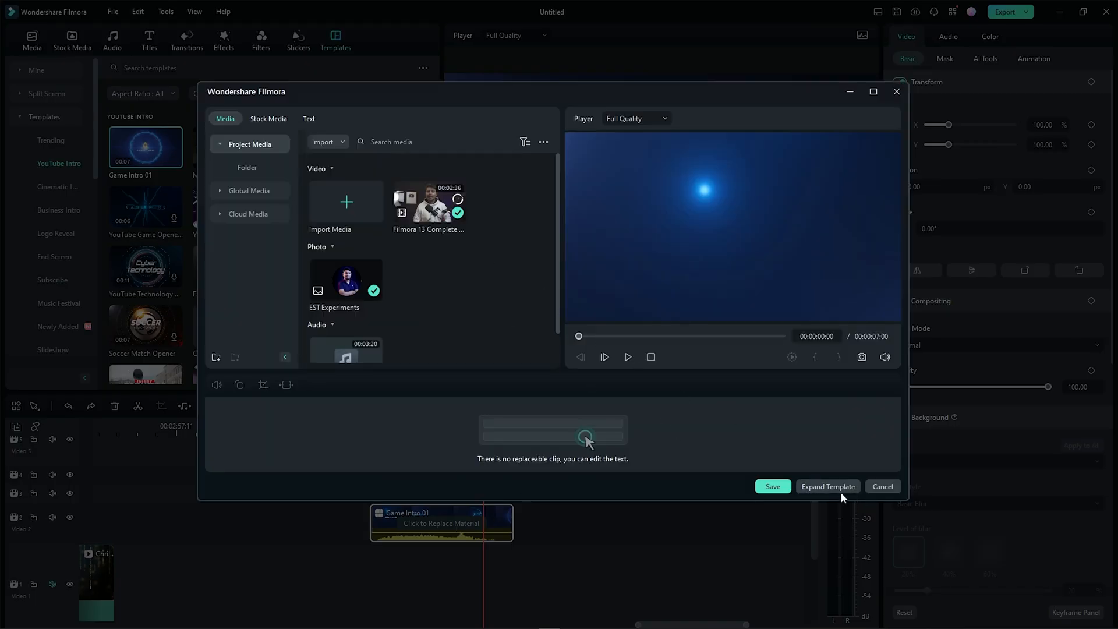
- Break the template into separate clips and delete the Eagle Head clip
click(825, 485)
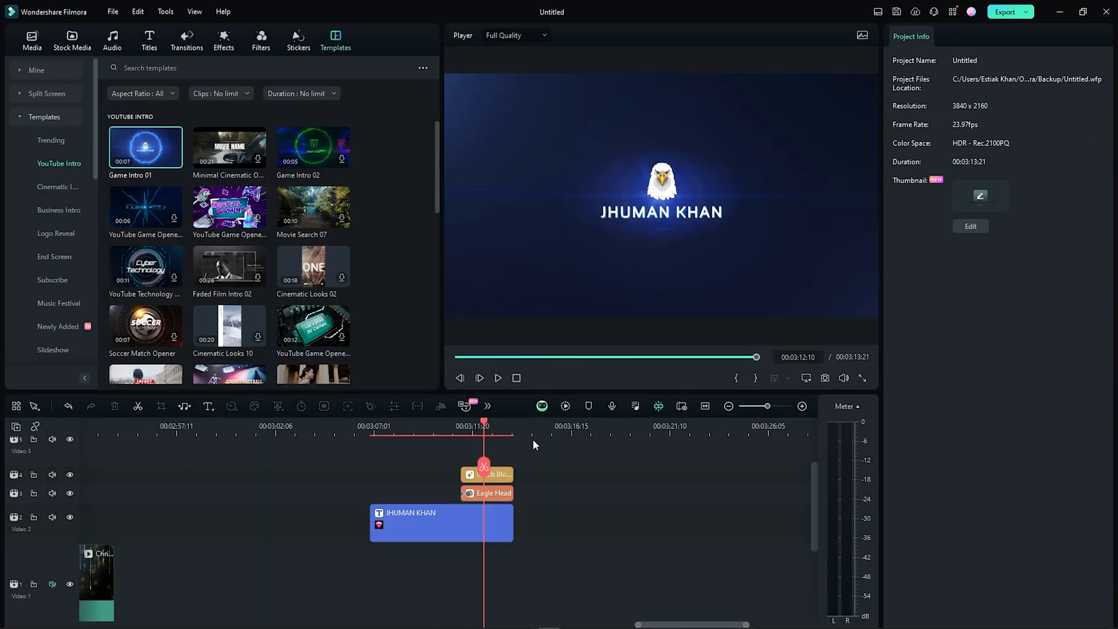
mouse_move(486, 425)
mouse_down()
mouse_move(463, 426)
mouse_move(473, 429)
mouse_up()
click(506, 496)
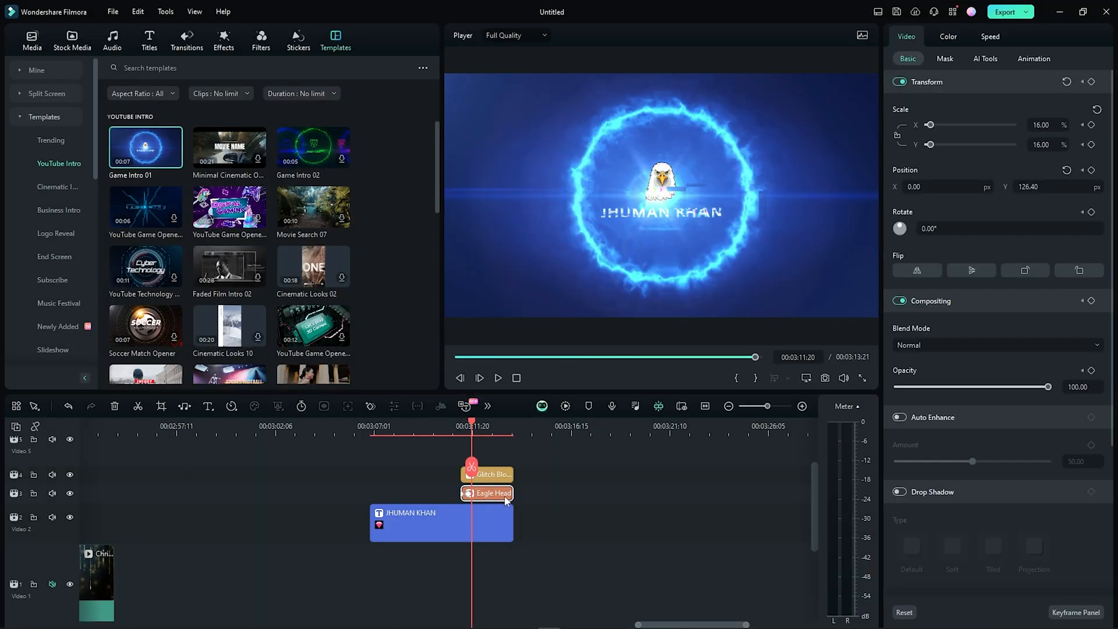
key(Delete)
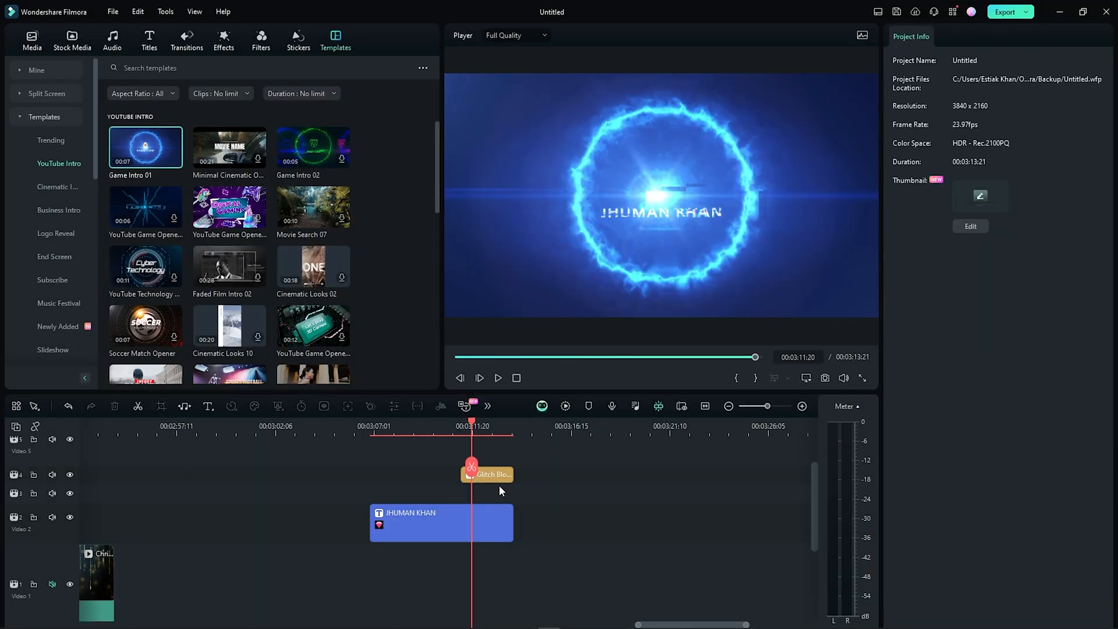
- Add the EST Experiments photo, trim it, shrink it to about 24% and place it above the name
click(48, 65)
click(33, 46)
drag(169, 230, 466, 493)
drag(557, 492, 513, 493)
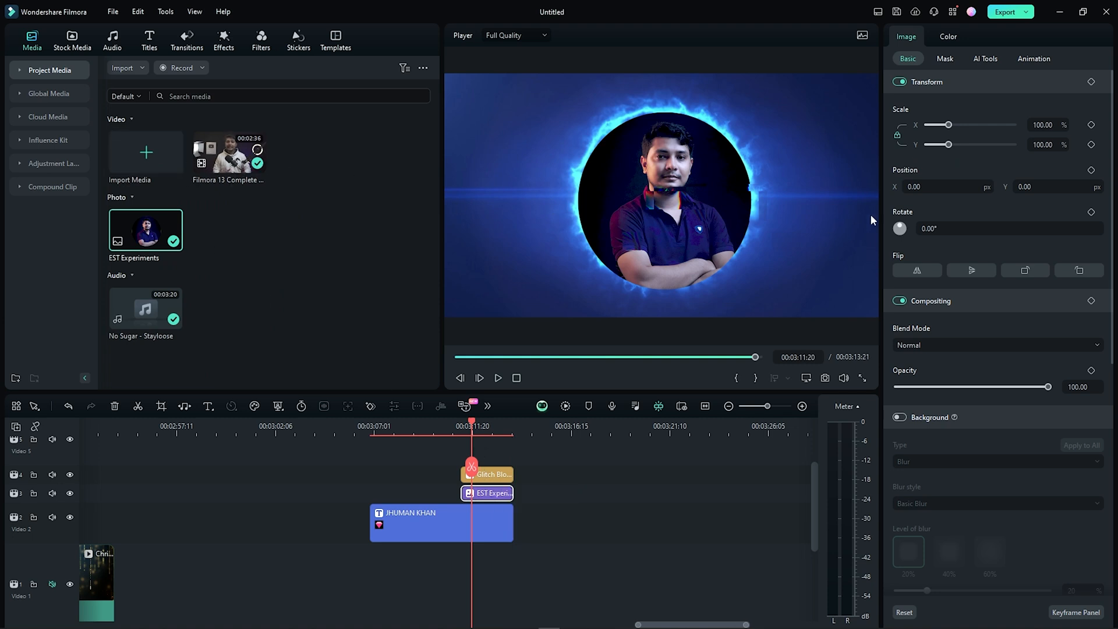
click(708, 172)
drag(877, 318, 506, 132)
drag(500, 108, 656, 183)
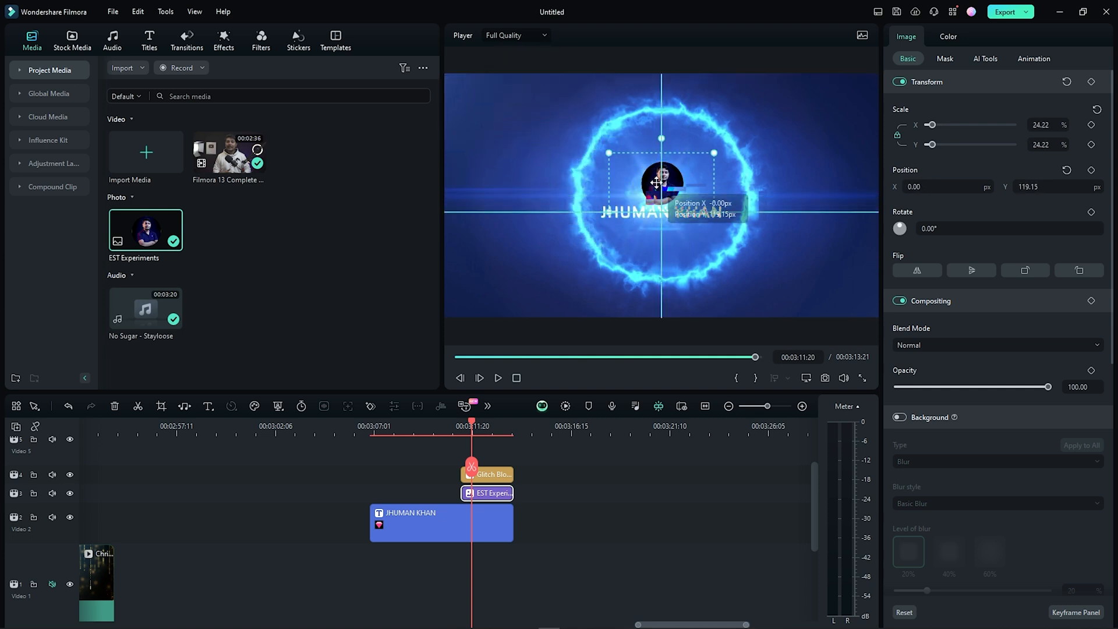
- Replay the intro to check the photo above the name in the glowing ring
click(606, 464)
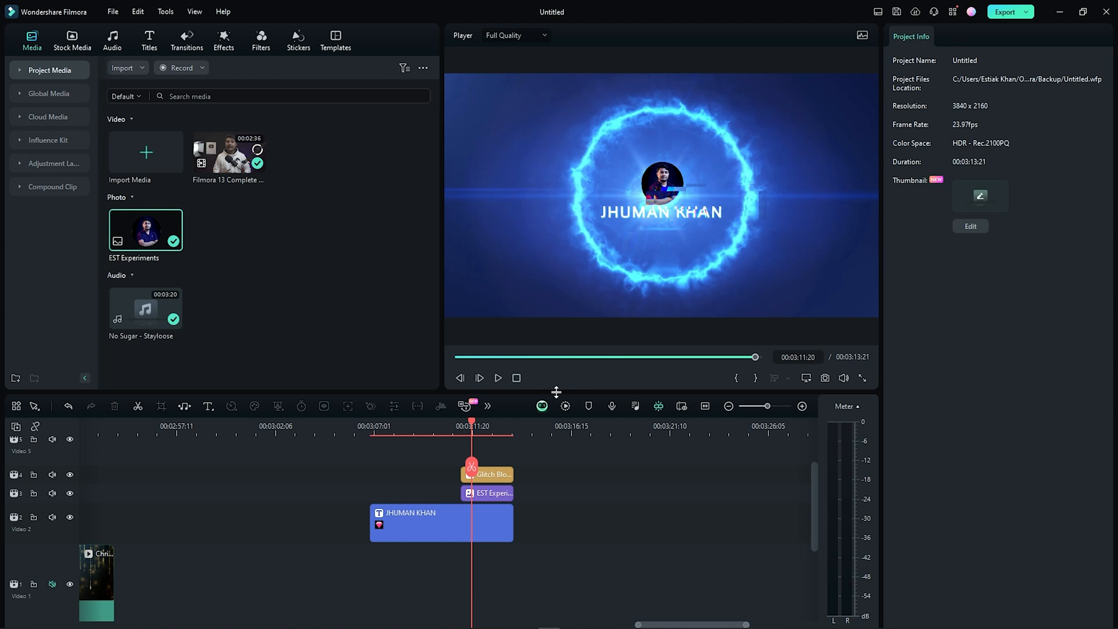
click(482, 489)
click(474, 430)
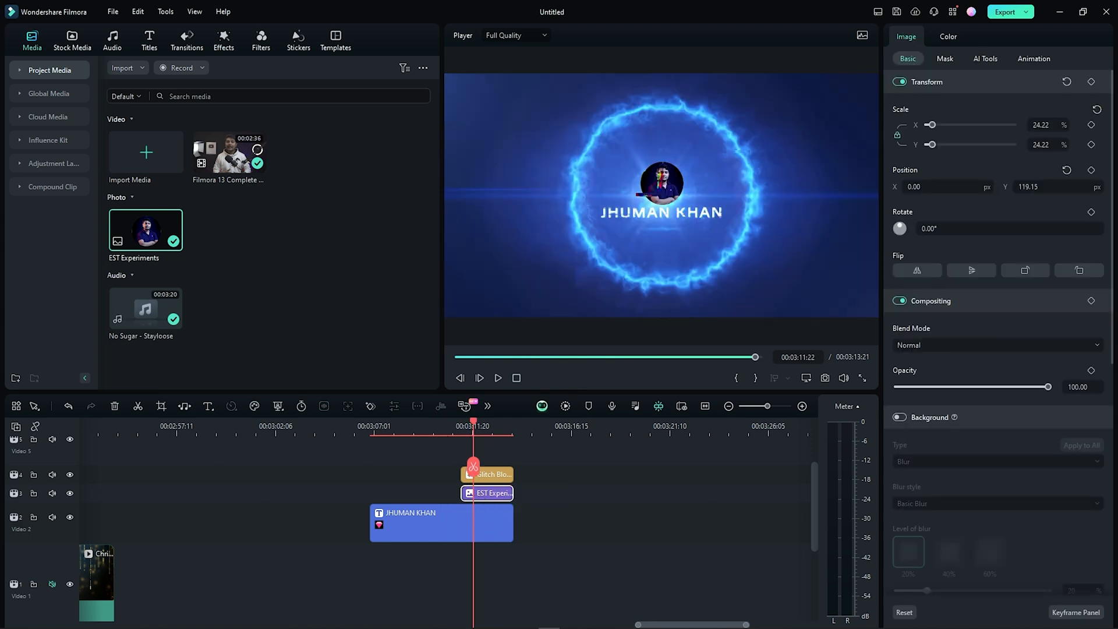
click(436, 423)
key(space)
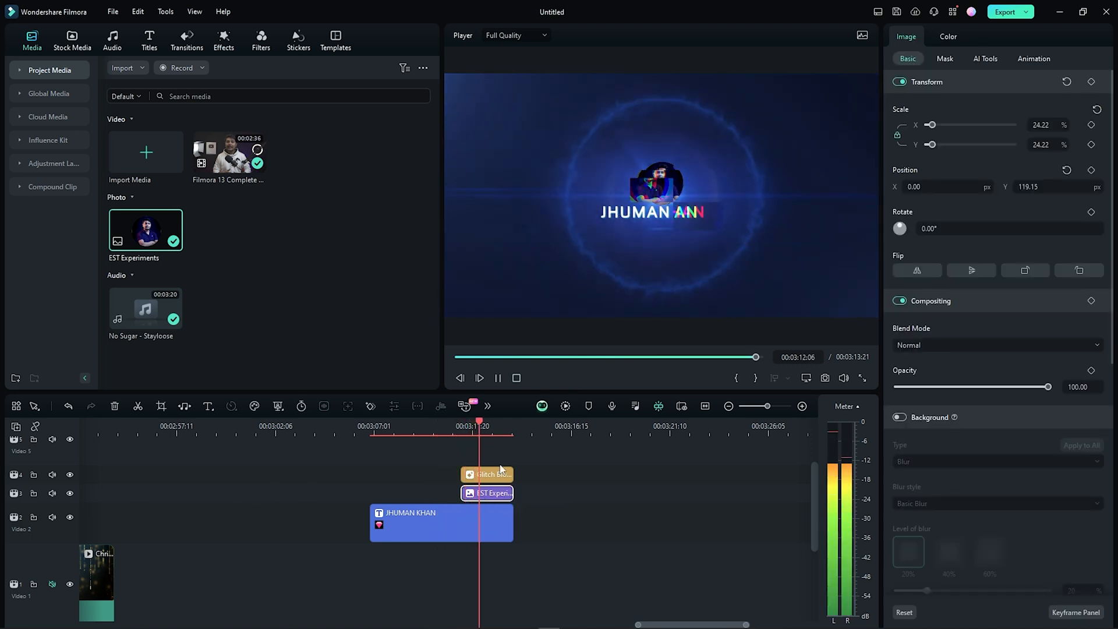
key(space)
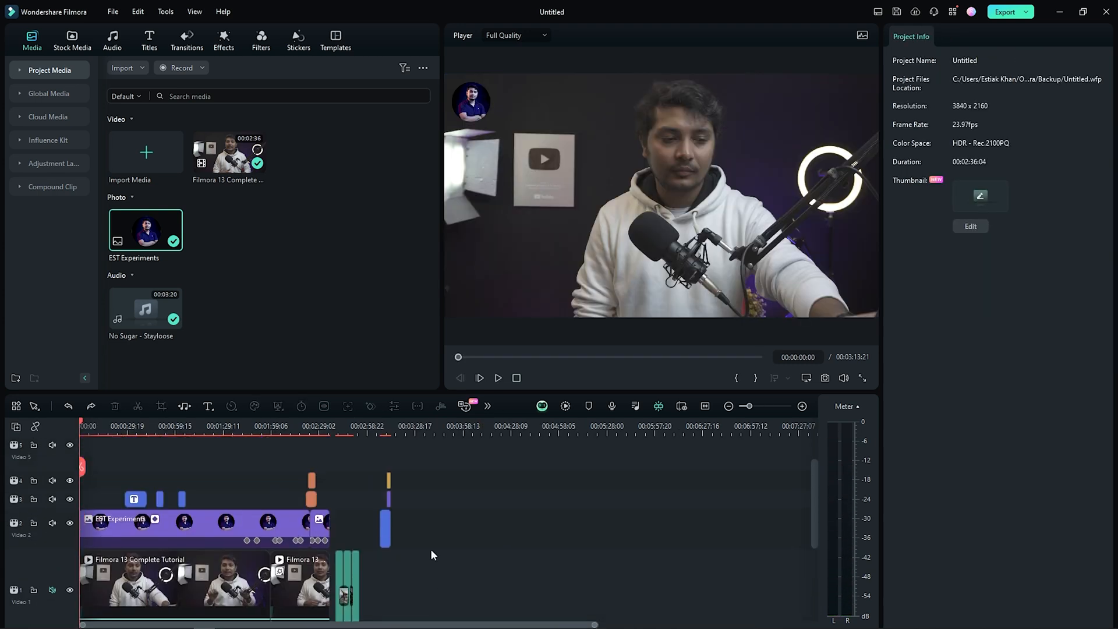
- Delete the stray and leftover teal clips at the end, leaving the project at 00:02:36:04
scroll(431, 549, down, 4)
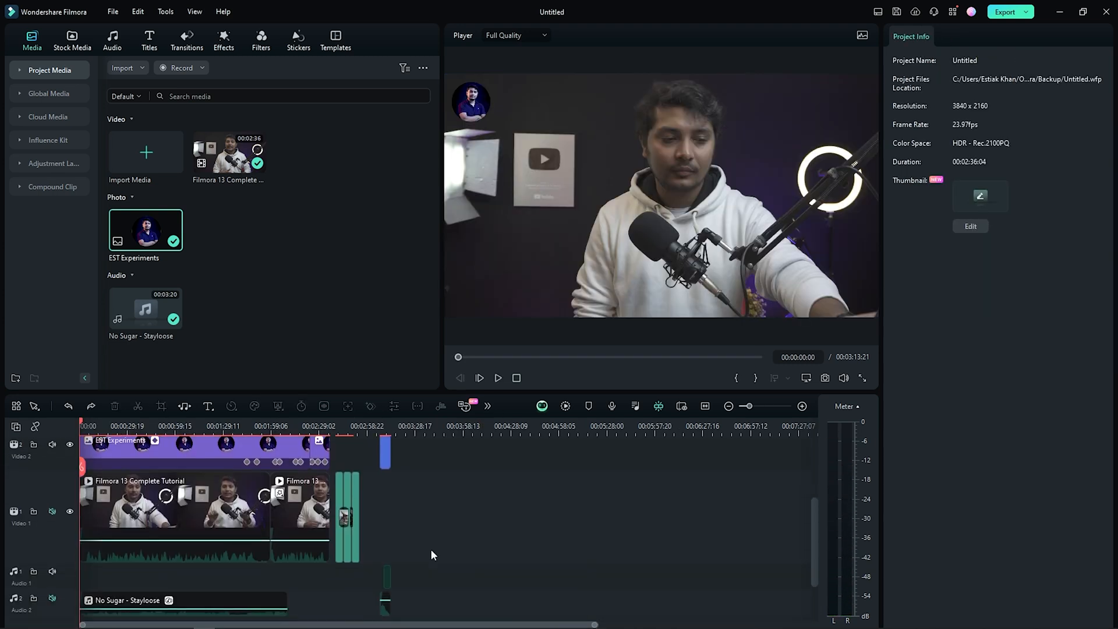
scroll(428, 456, up, 2)
drag(425, 458, 378, 574)
key(Delete)
scroll(412, 491, up, 2)
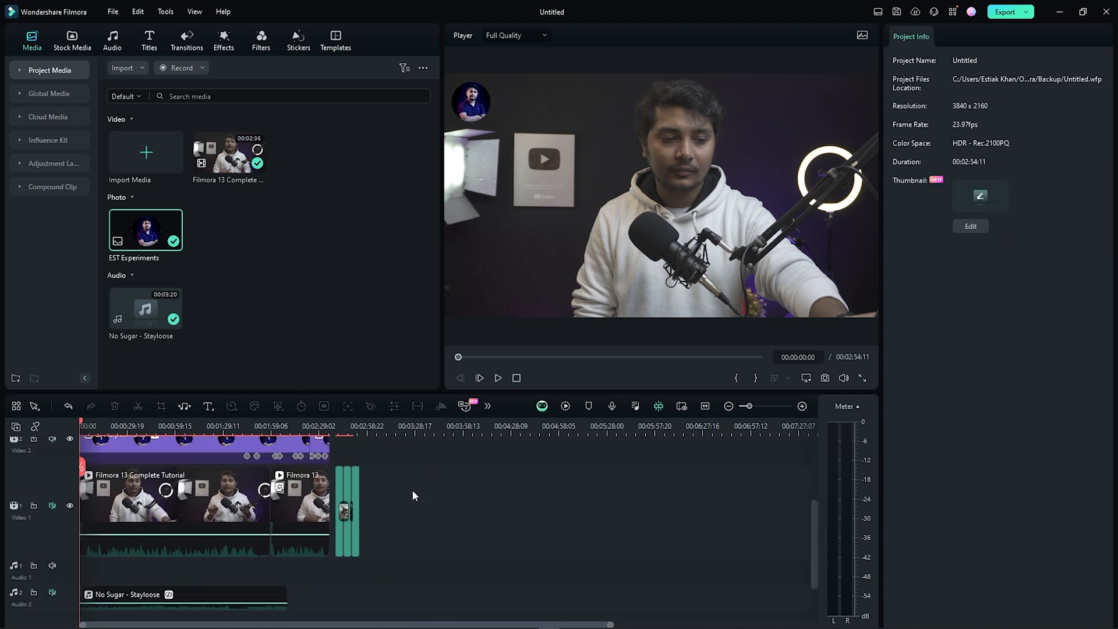
click(353, 512)
key(Delete)
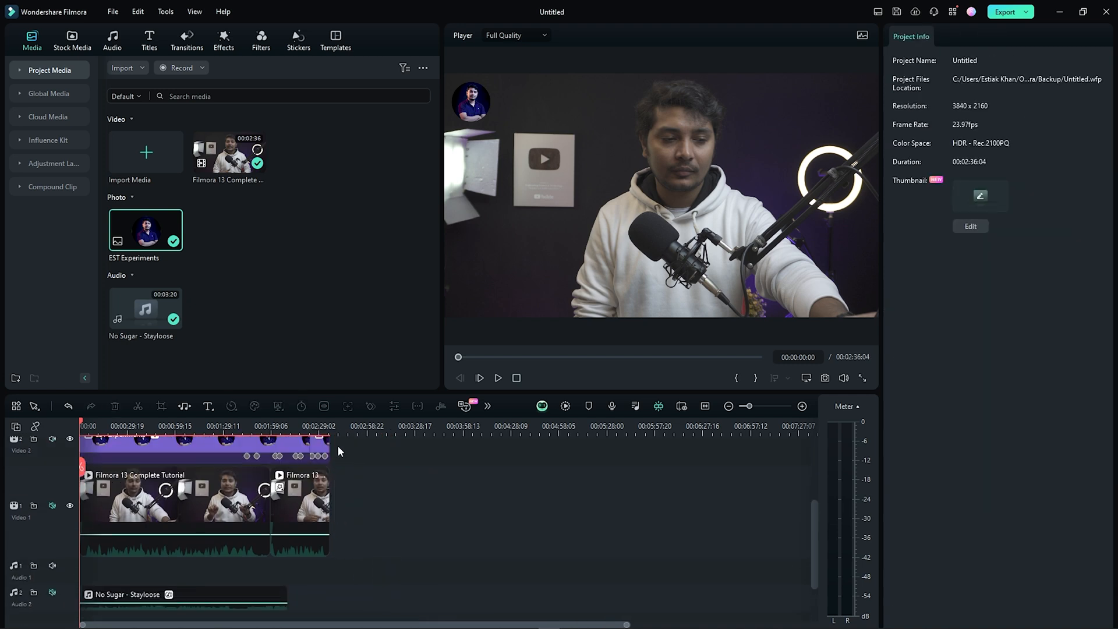
scroll(339, 460, up, 4)
- Group the main video and music clips and shift them later on the timeline
scroll(178, 501, down, 2)
scroll(213, 489, up, 2)
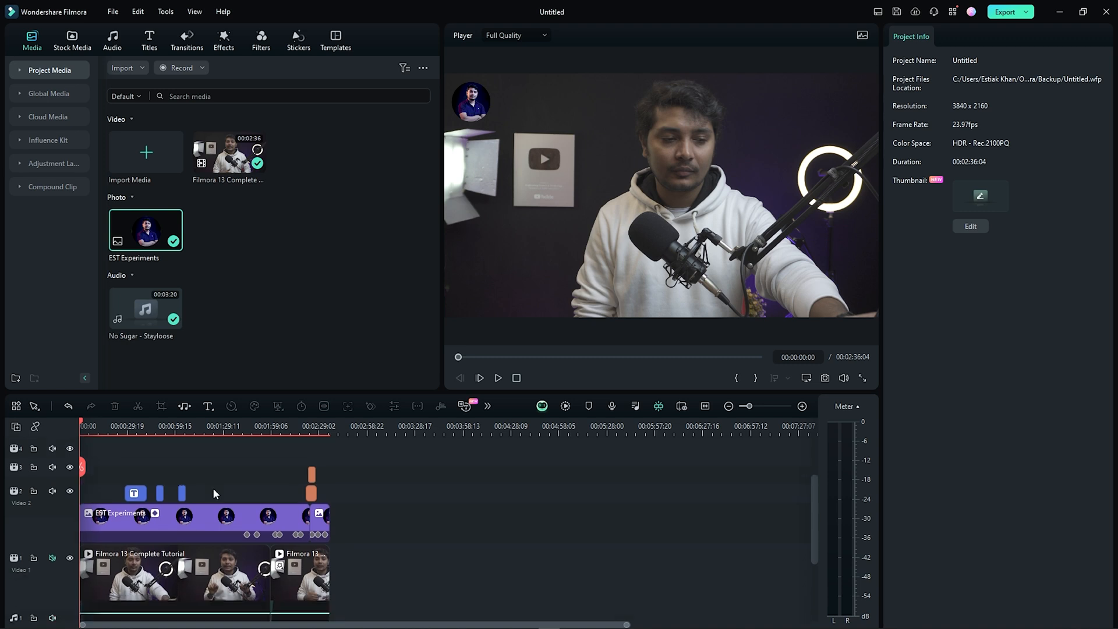
scroll(227, 492, down, 1)
drag(373, 460, 72, 572)
right_click(256, 500)
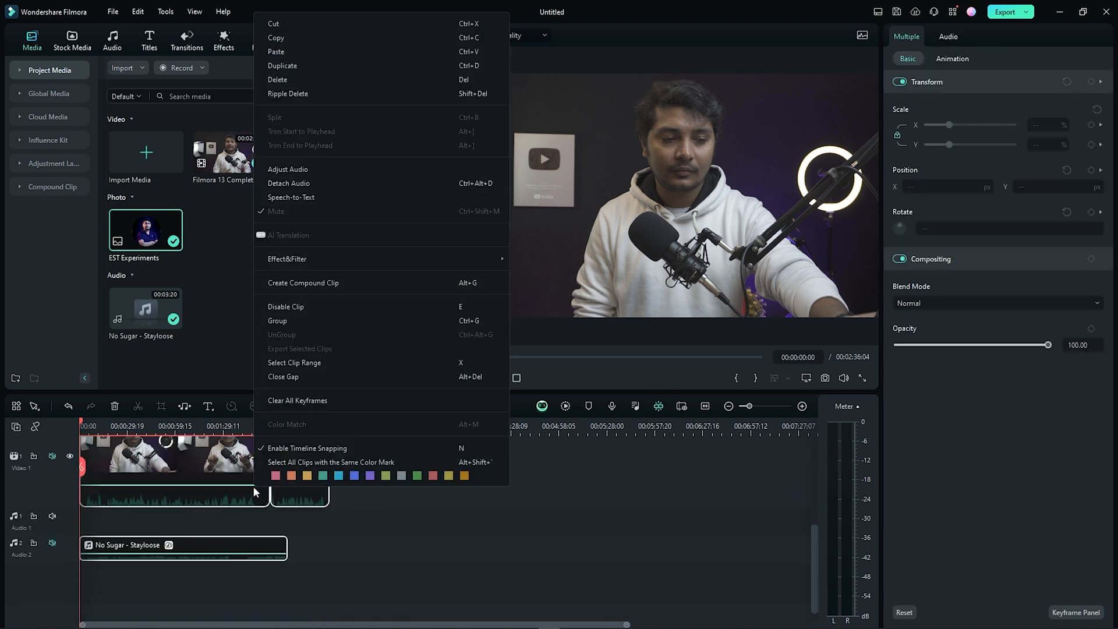
click(310, 323)
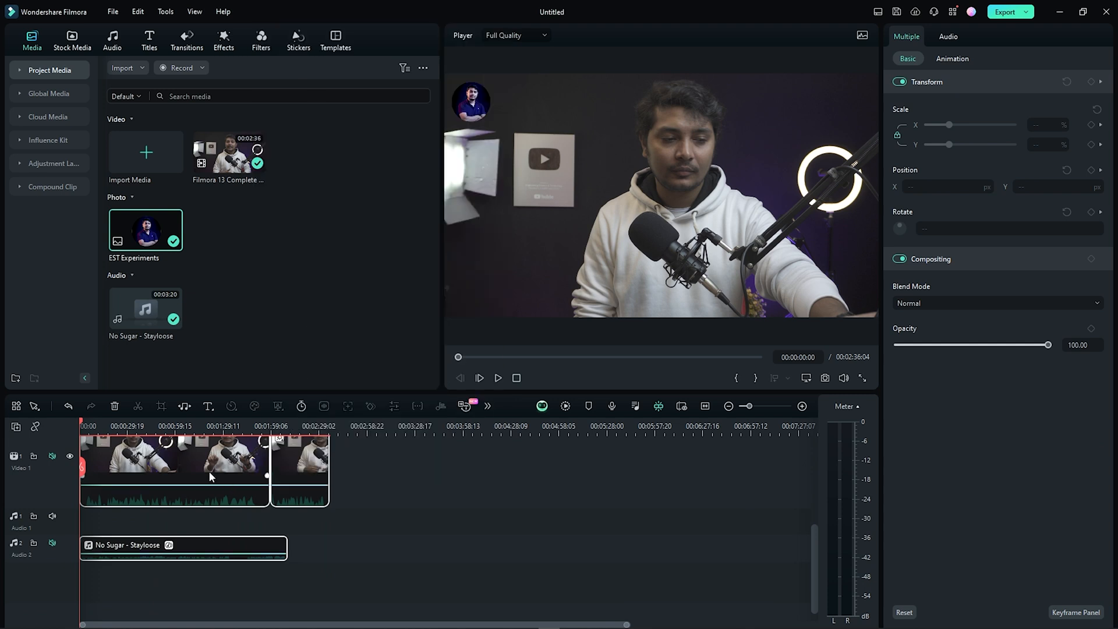
drag(194, 491, 459, 491)
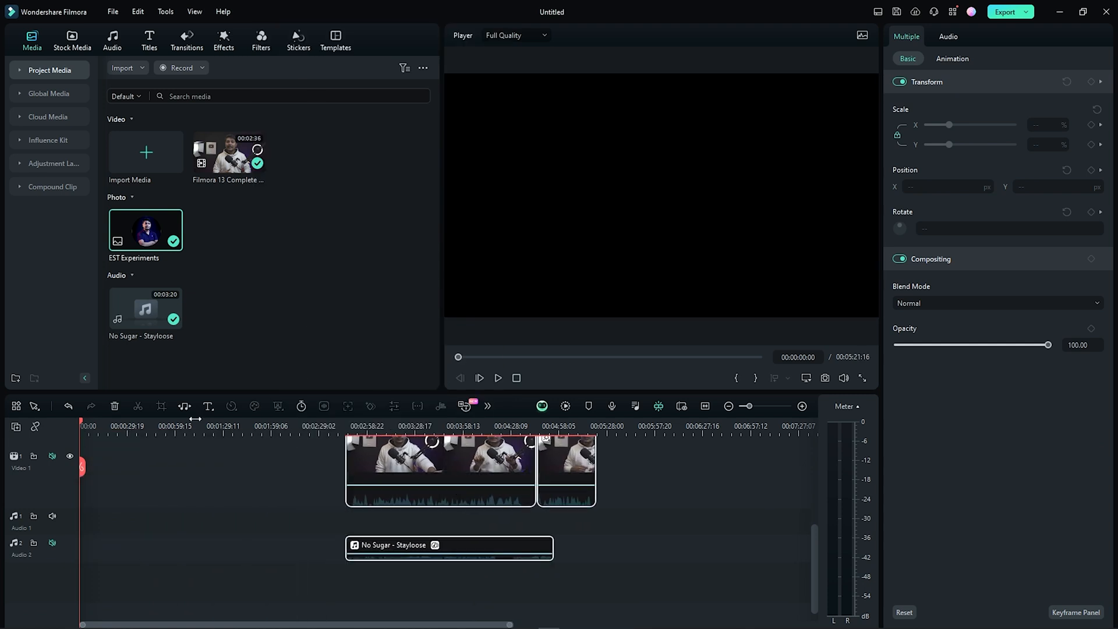
- Ripple delete the empty Audio 2 gap so the clips start near the beginning
click(61, 430)
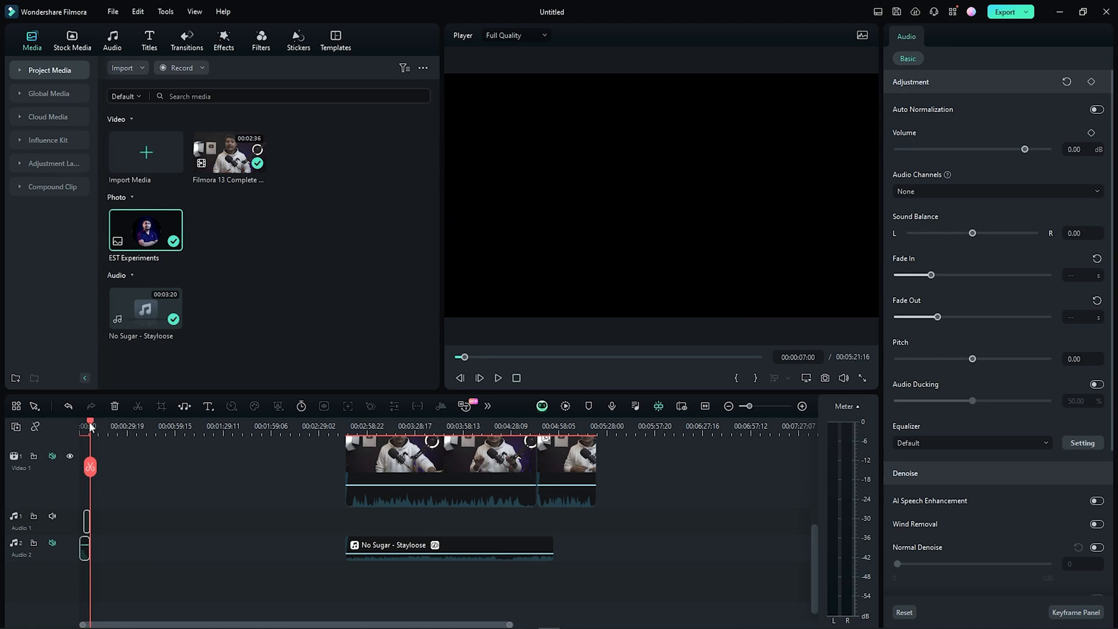
click(139, 540)
right_click(139, 541)
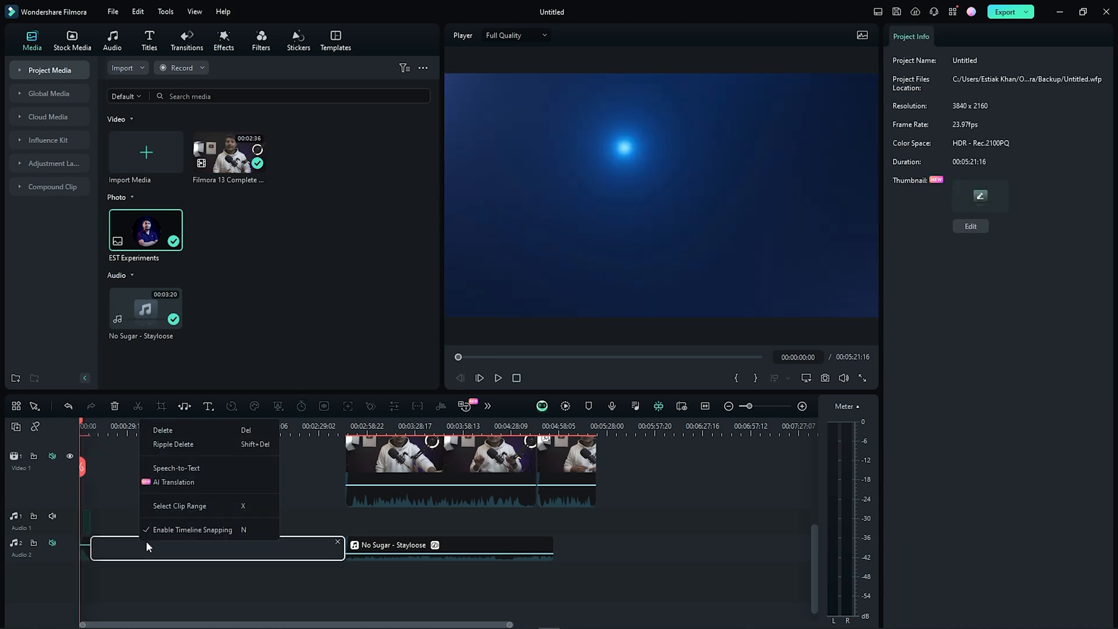
click(191, 445)
click(92, 427)
drag(90, 421, 79, 421)
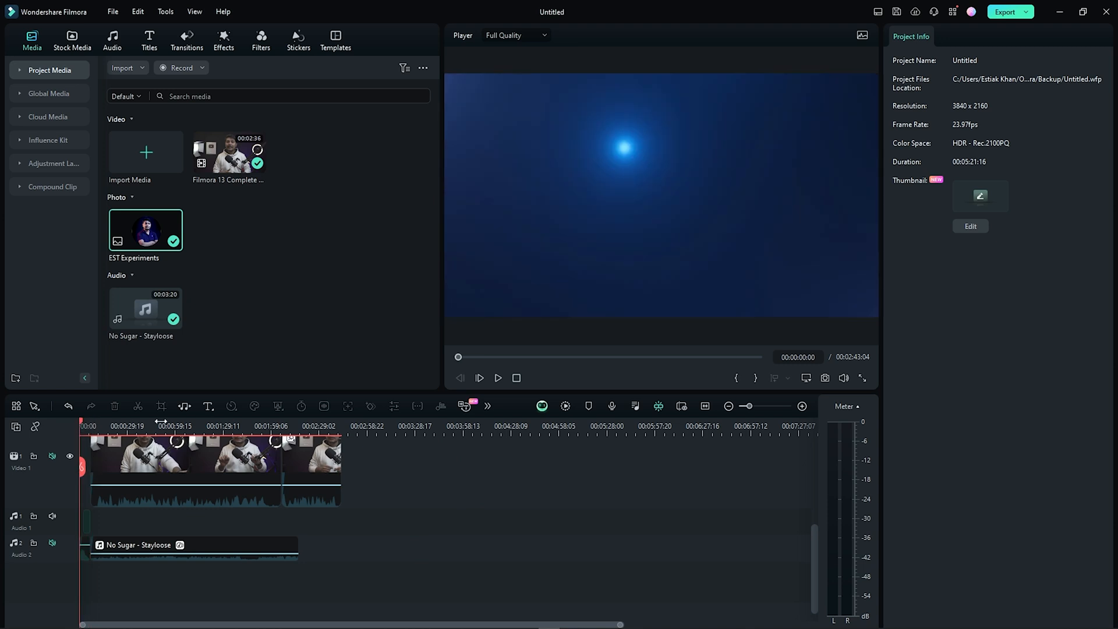
scroll(310, 490, up, 1)
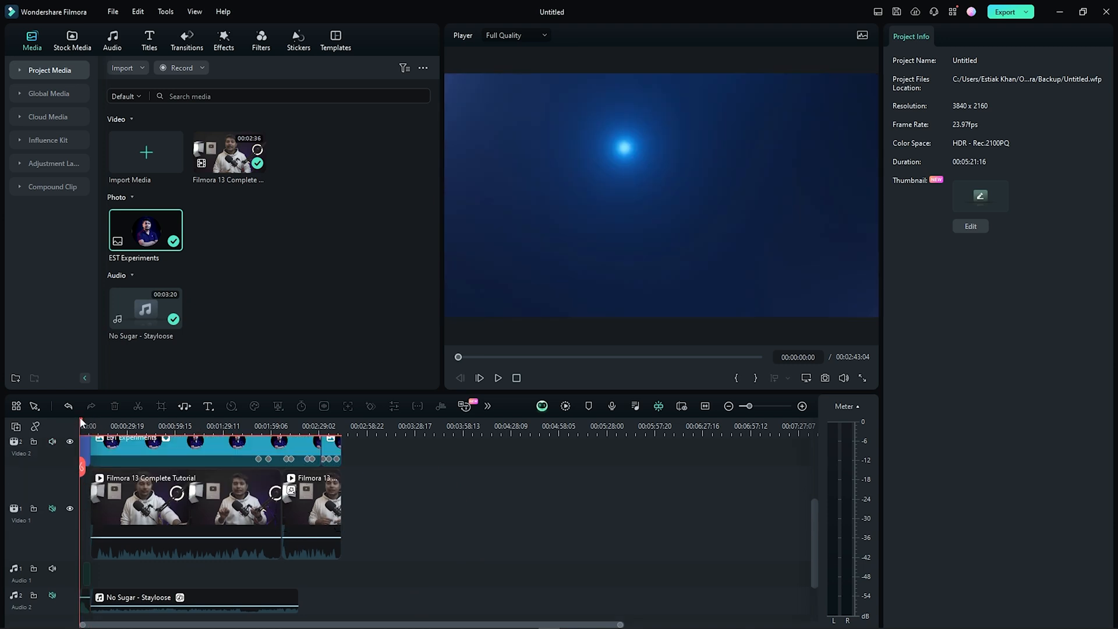
drag(81, 421, 107, 427)
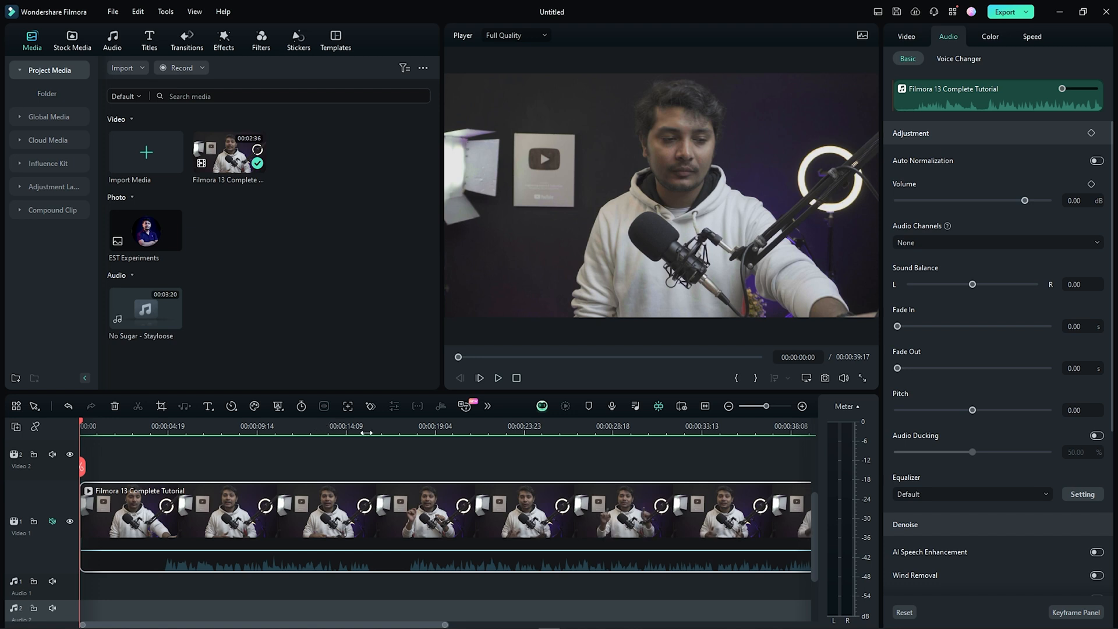
- Slow the tutorial clip to 0.5x, stretching the project to 00:01:19:10
click(365, 475)
click(358, 520)
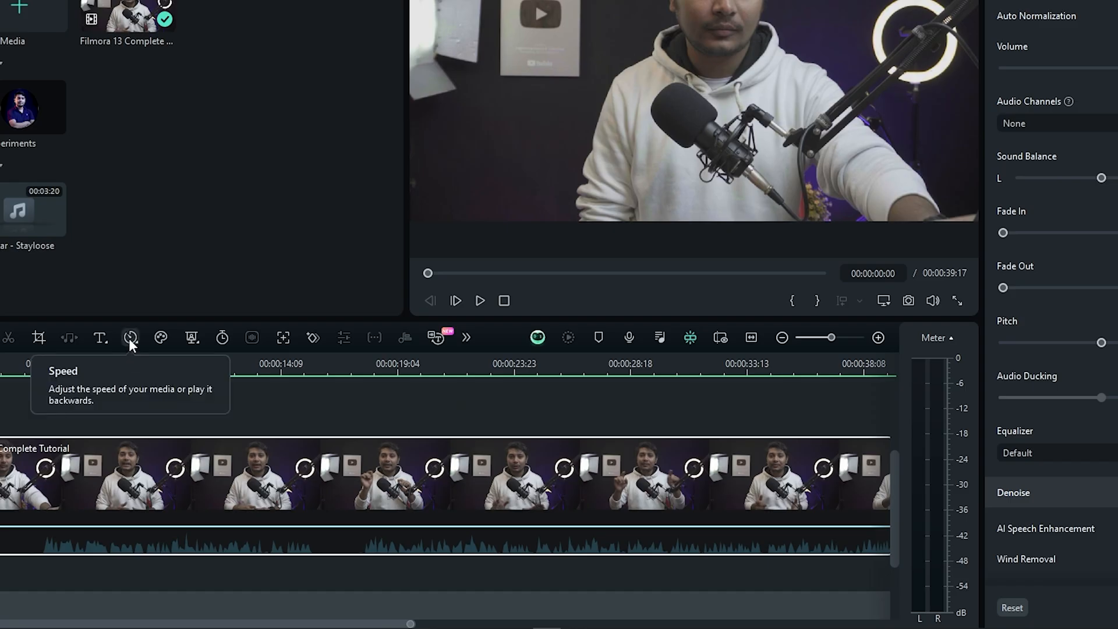
click(131, 339)
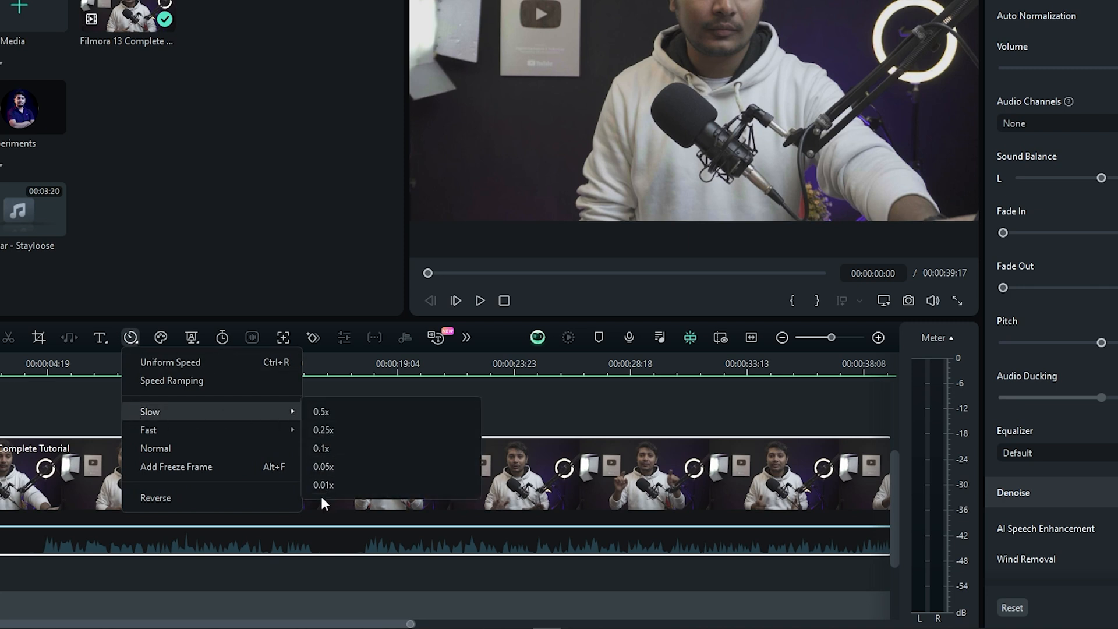
mouse_move(244, 434)
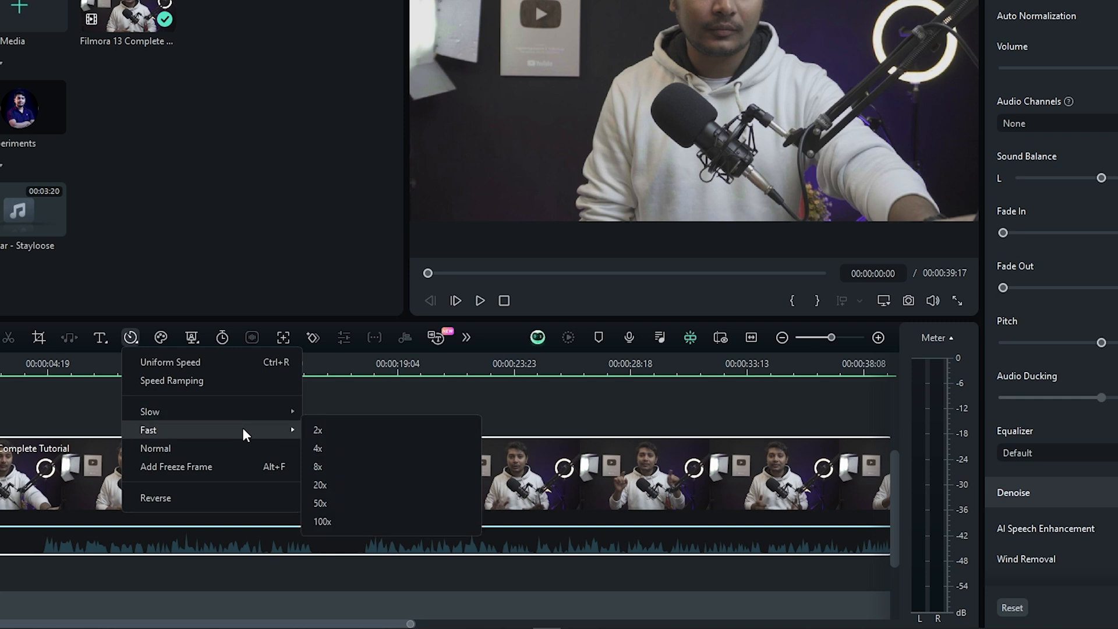
mouse_move(250, 412)
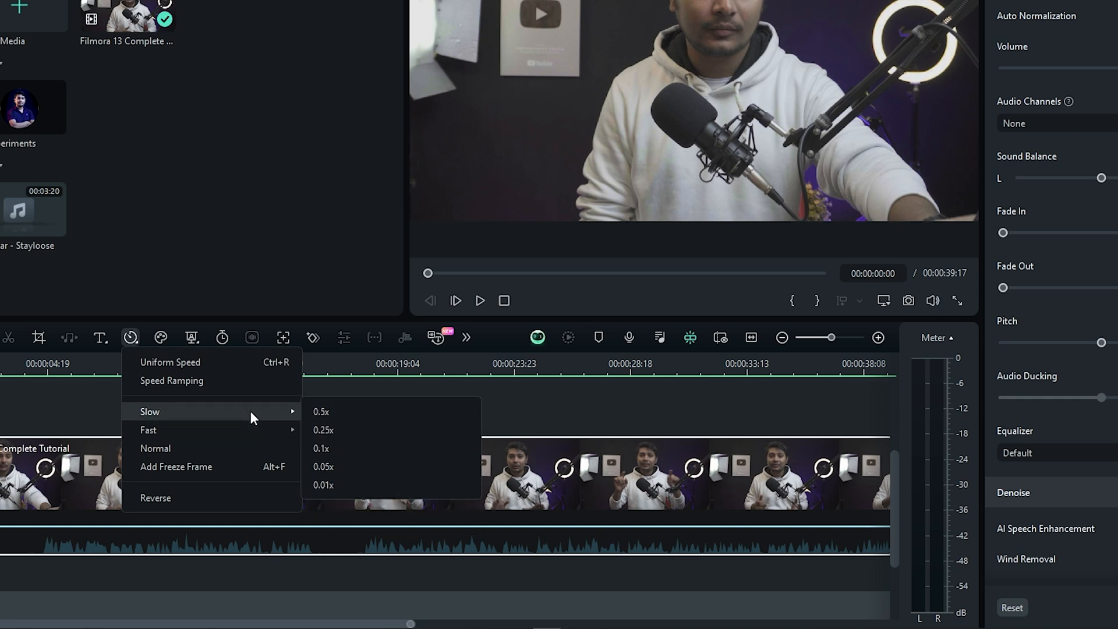
click(330, 411)
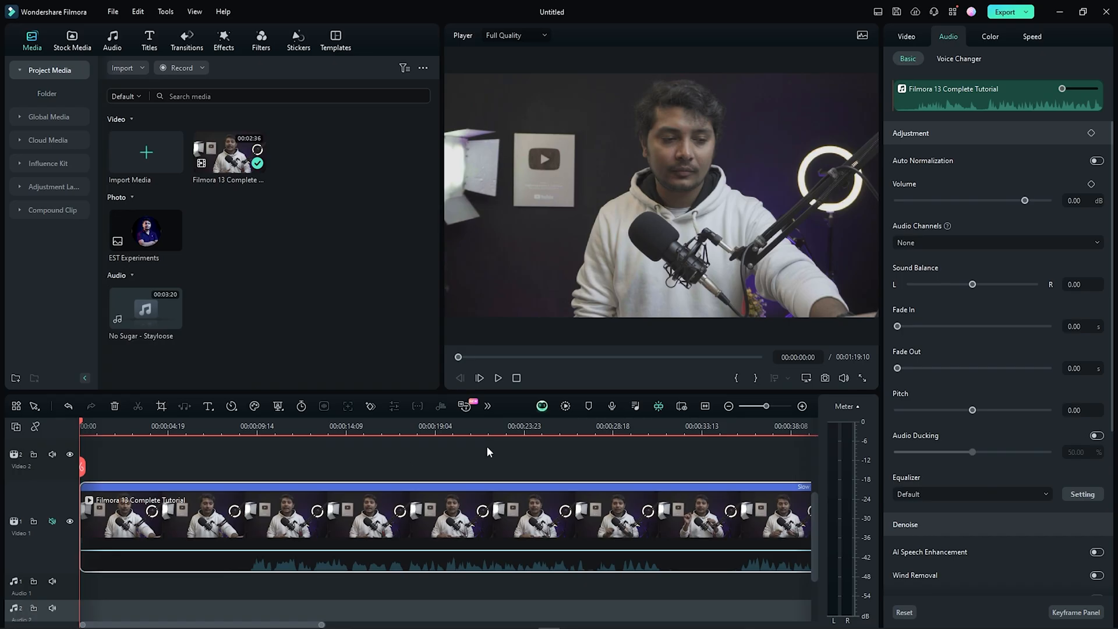
- Play the half-speed clip back to check it
click(498, 378)
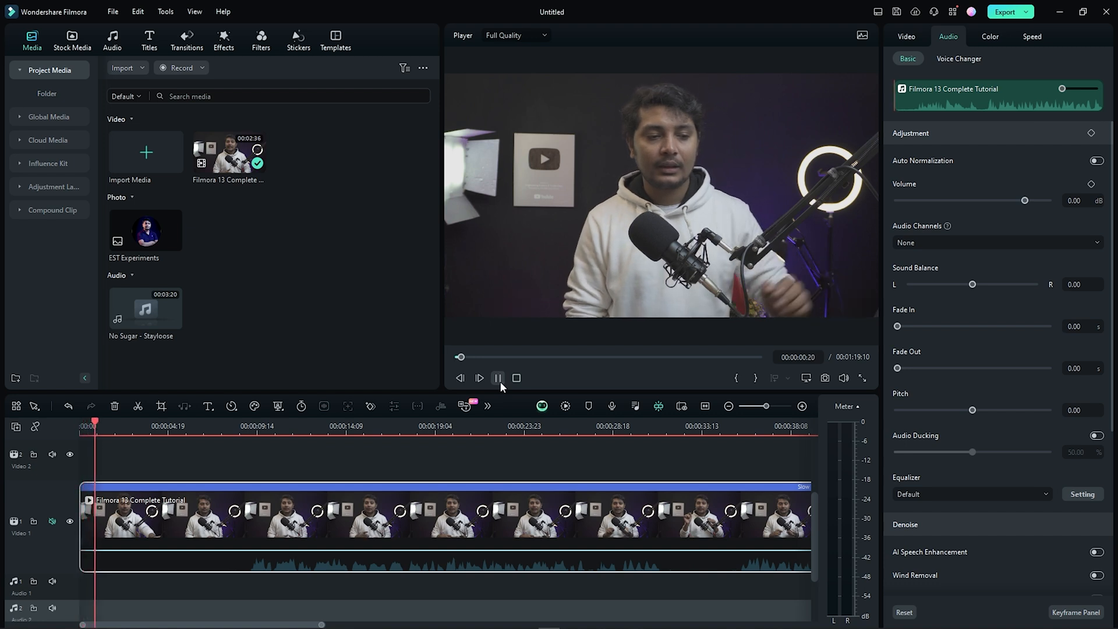
click(497, 382)
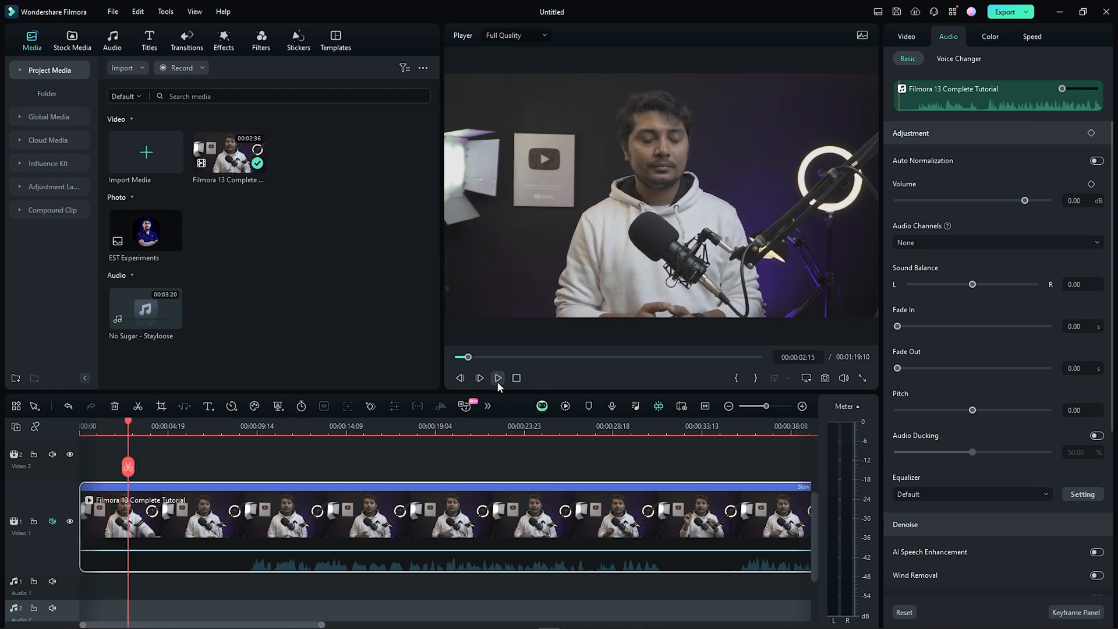
click(232, 406)
mouse_move(238, 477)
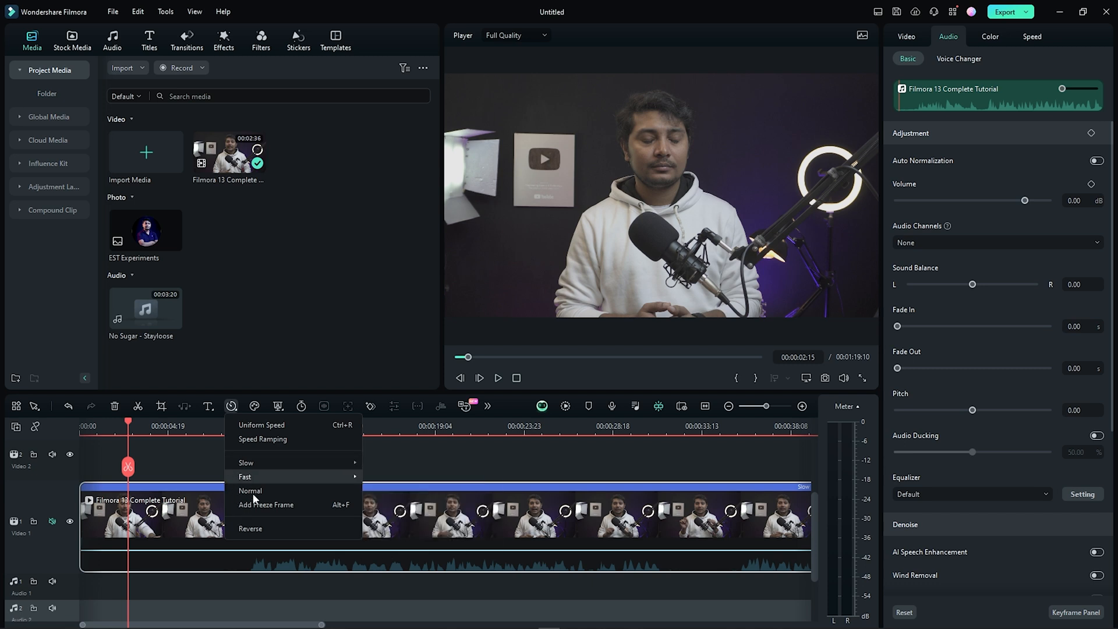
- Speed the tutorial clip up to 4x and play it from the start
click(318, 490)
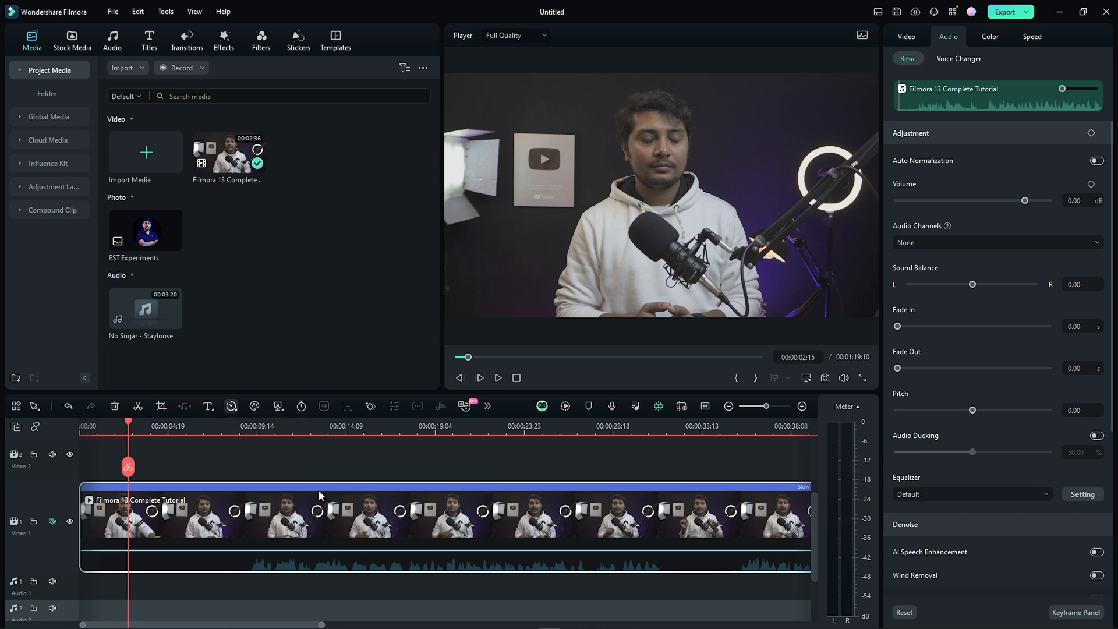
click(232, 406)
mouse_move(267, 478)
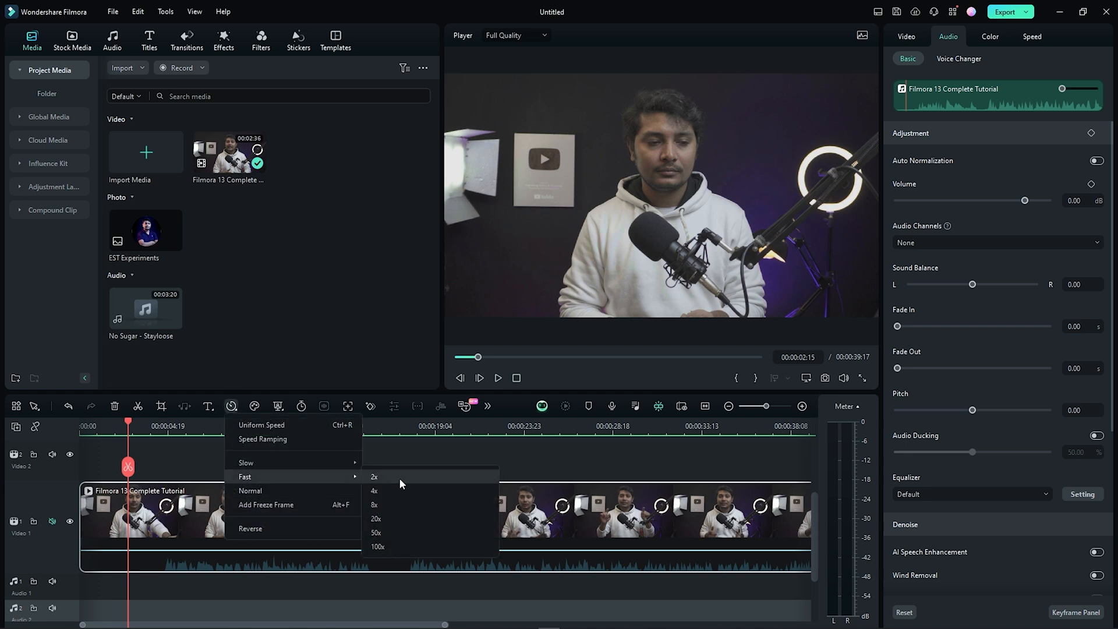
click(389, 486)
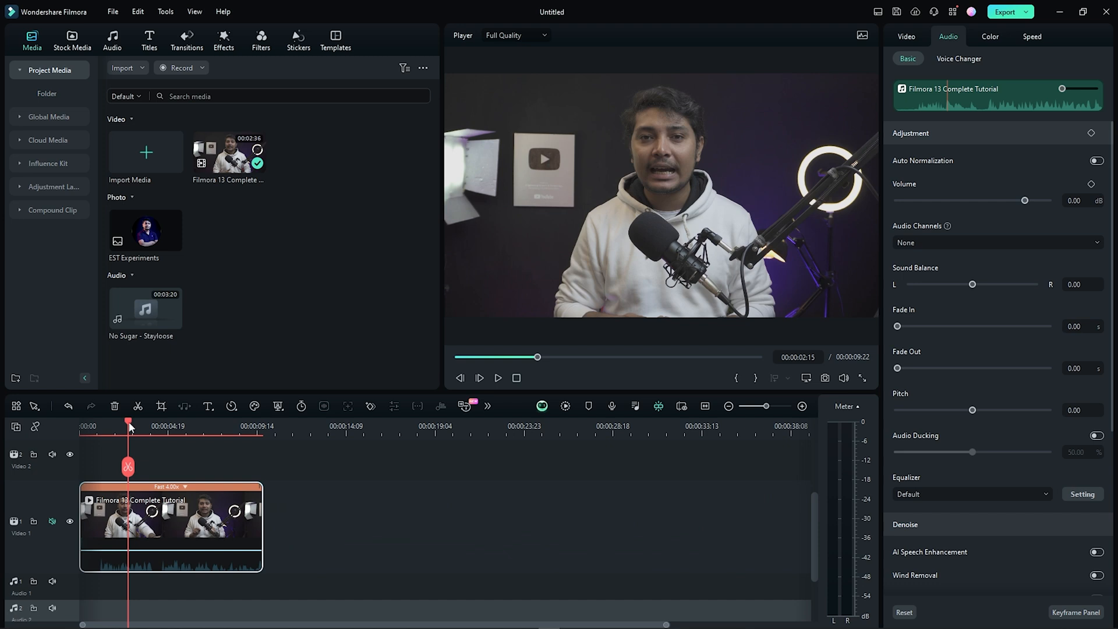
drag(128, 425, 80, 426)
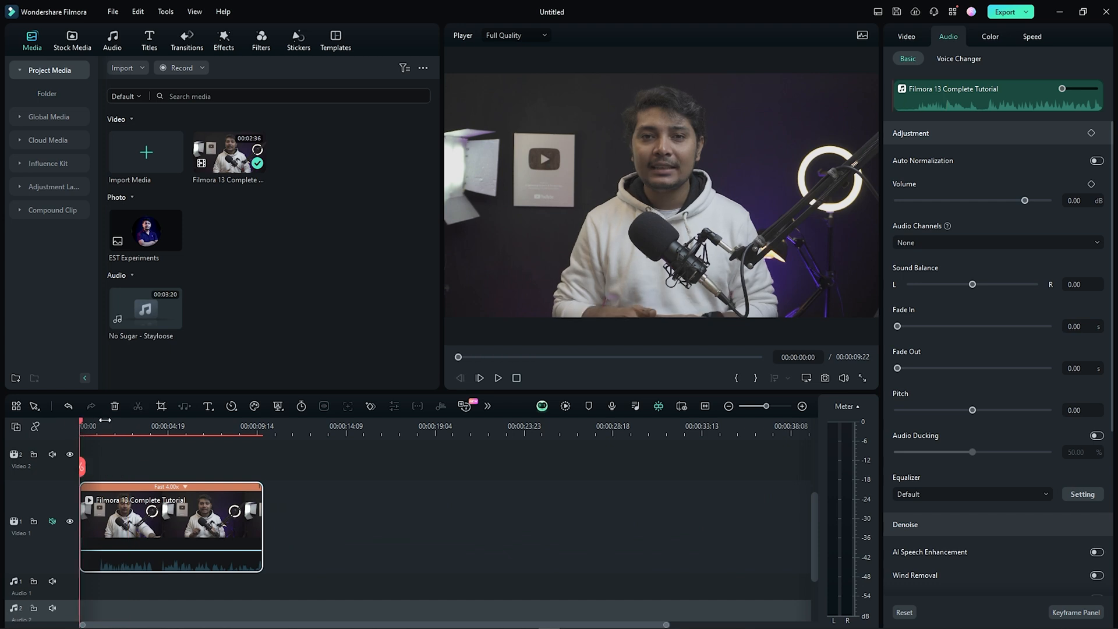
click(498, 378)
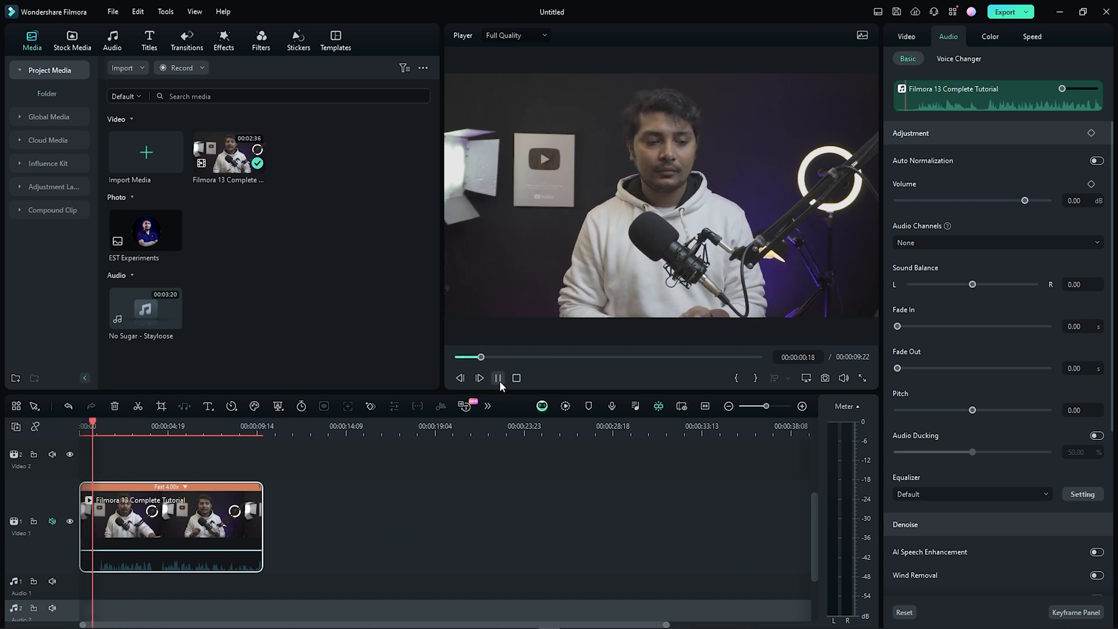
click(498, 378)
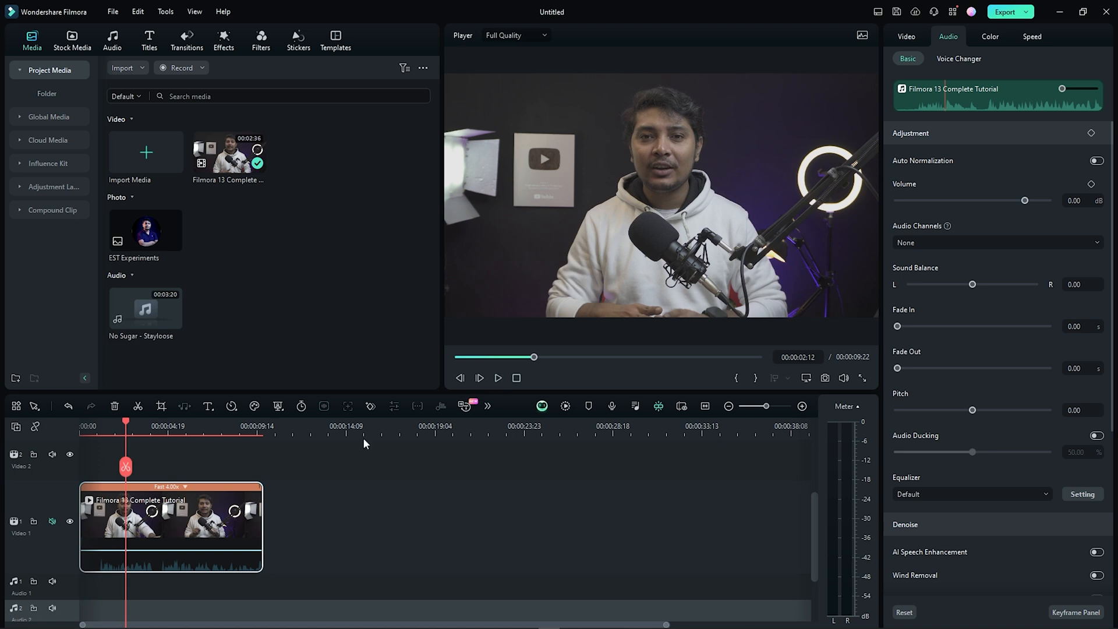
- Return the clip to normal speed at its full 00:00:39:17 length
click(229, 406)
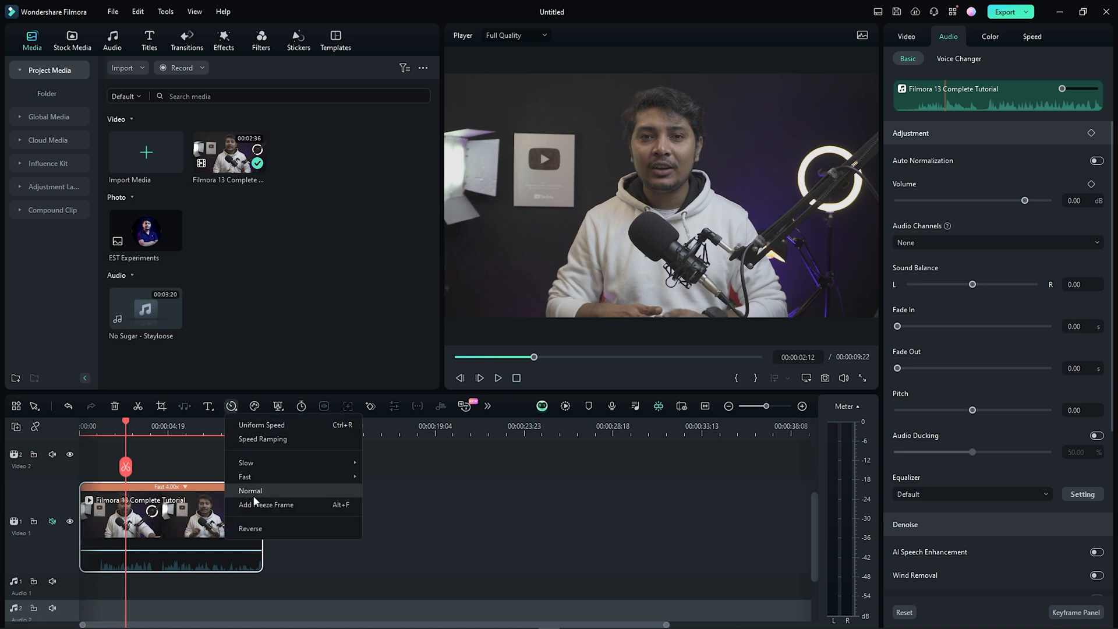
click(256, 499)
click(231, 407)
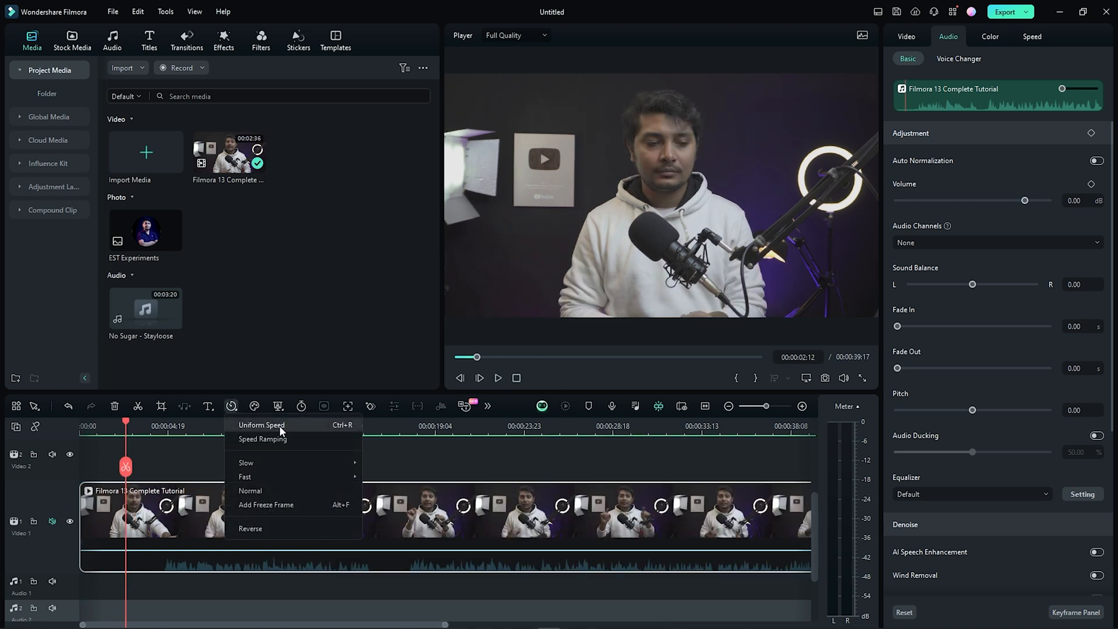
- Apply the Montage speed ramp preset, play it back, then reset the clip to normal speed
click(293, 439)
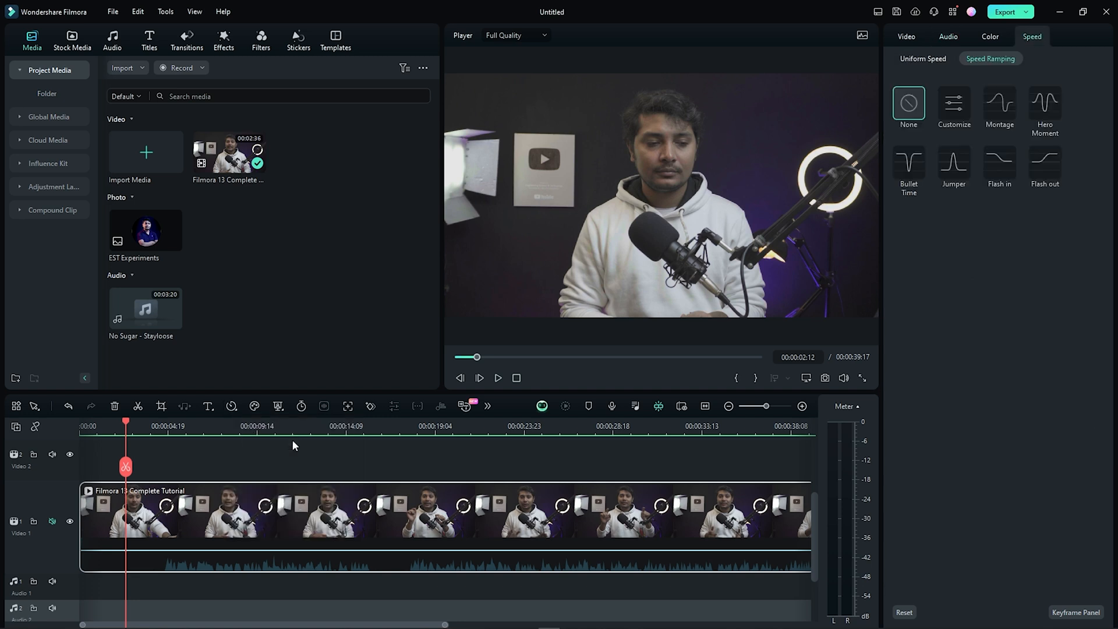
click(1009, 113)
click(498, 378)
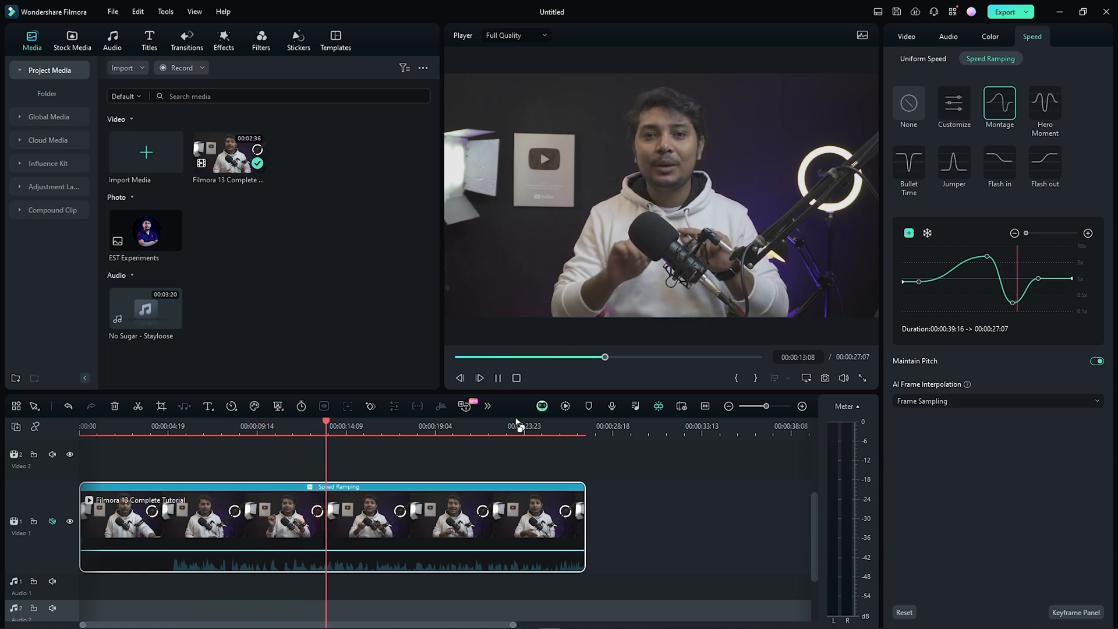
click(498, 378)
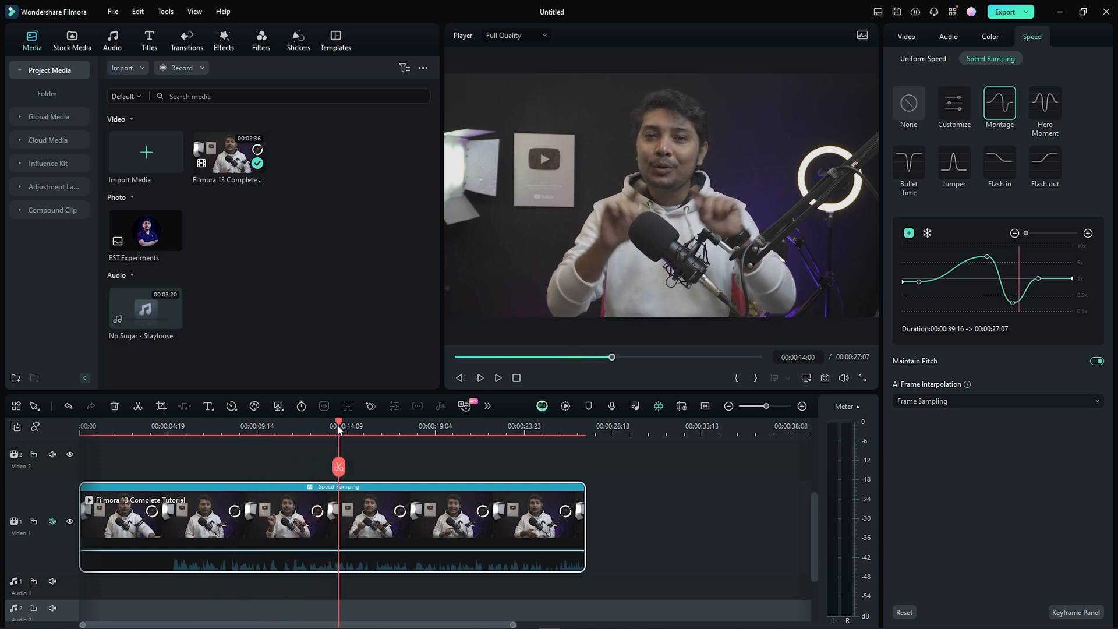
drag(339, 428, 289, 429)
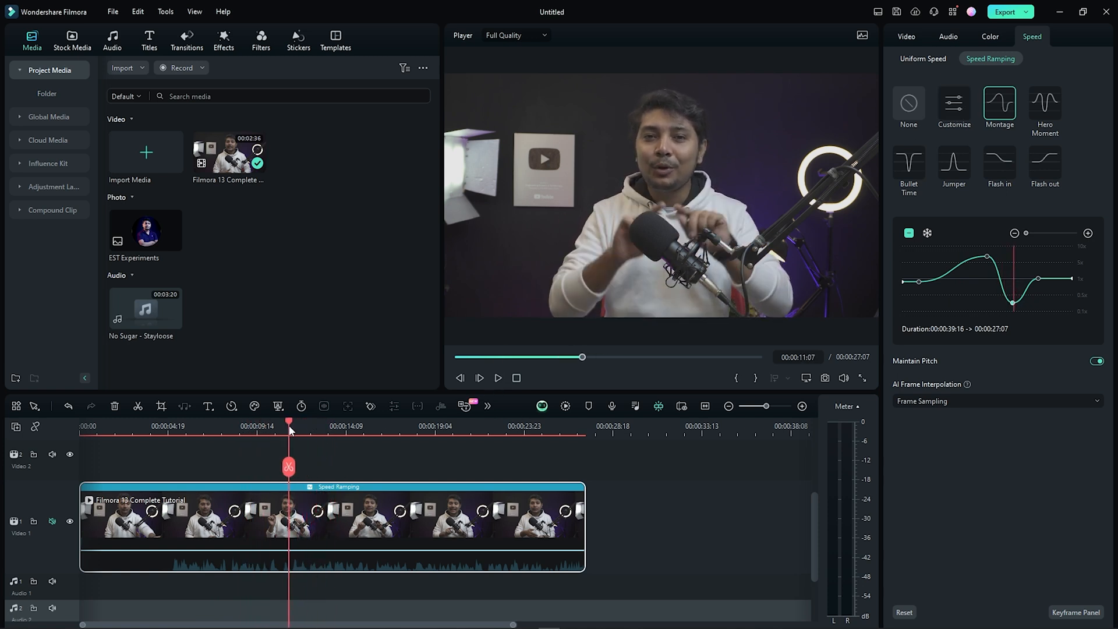
click(232, 406)
click(250, 490)
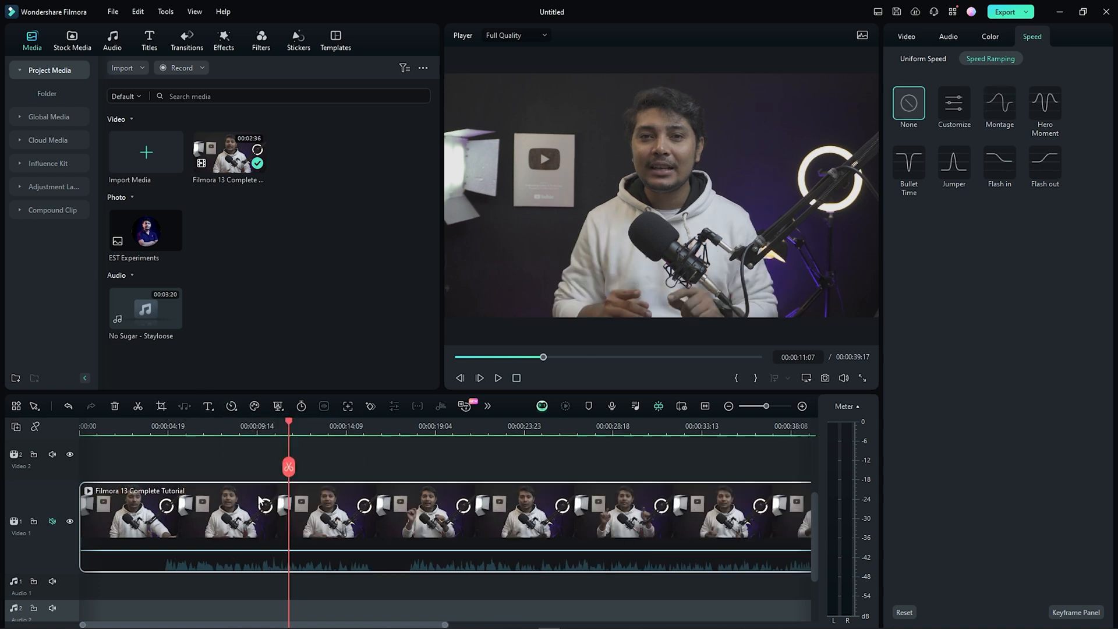
- Set the clip to uniform 2.00x speed in reverse, shortening it to 00:00:19:21, and preview it
click(230, 407)
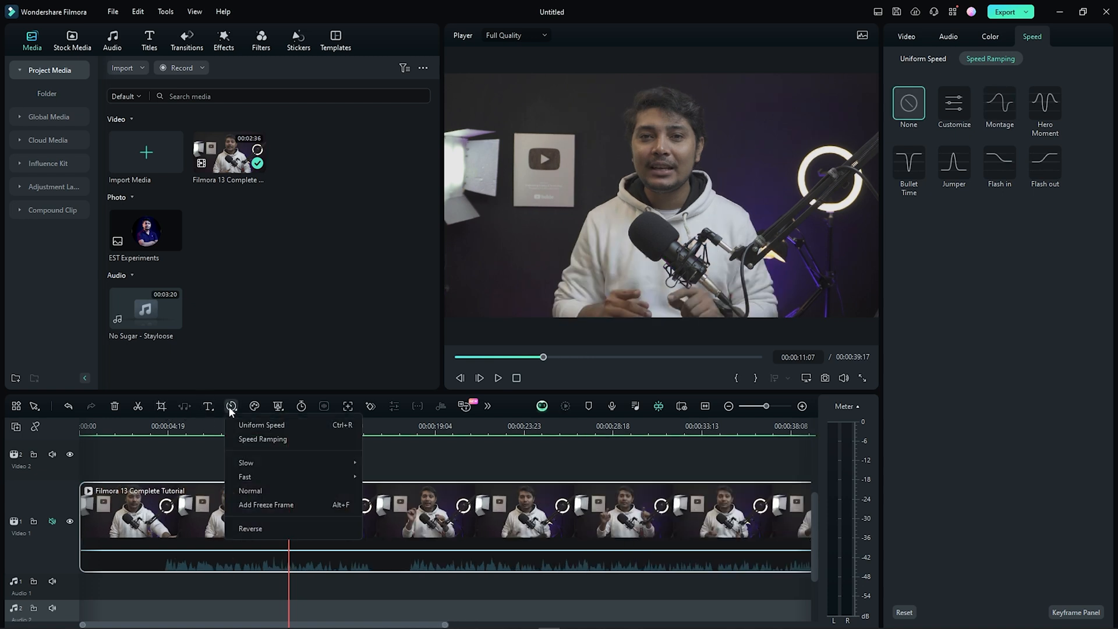
click(291, 425)
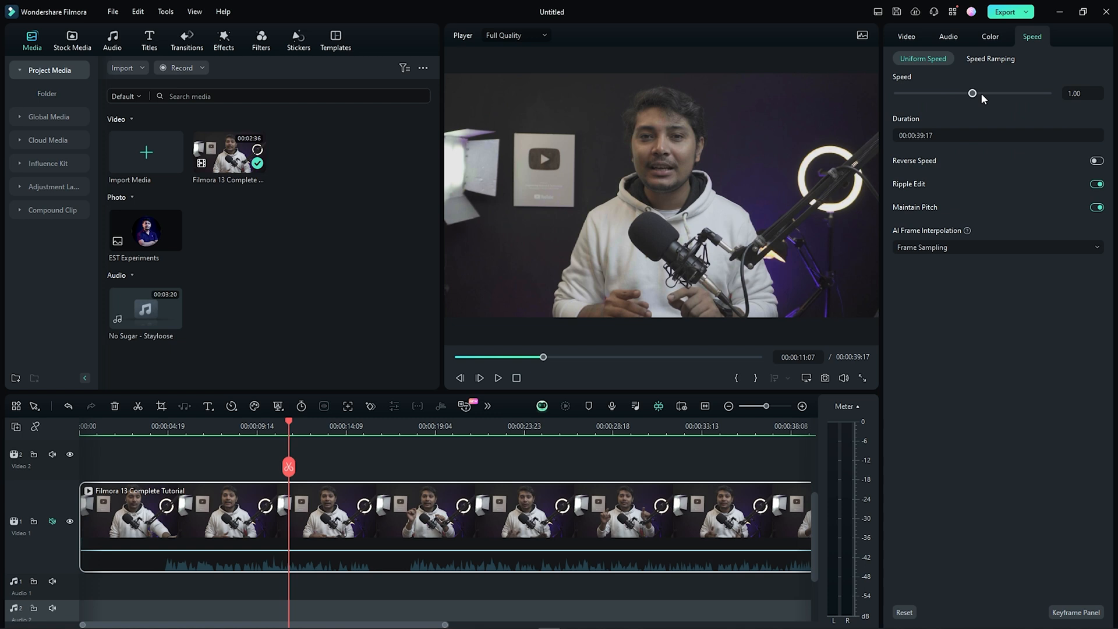
mouse_move(972, 93)
mouse_down()
mouse_move(962, 93)
mouse_move(986, 97)
mouse_move(959, 97)
mouse_move(1021, 98)
mouse_move(985, 100)
mouse_up()
click(1092, 161)
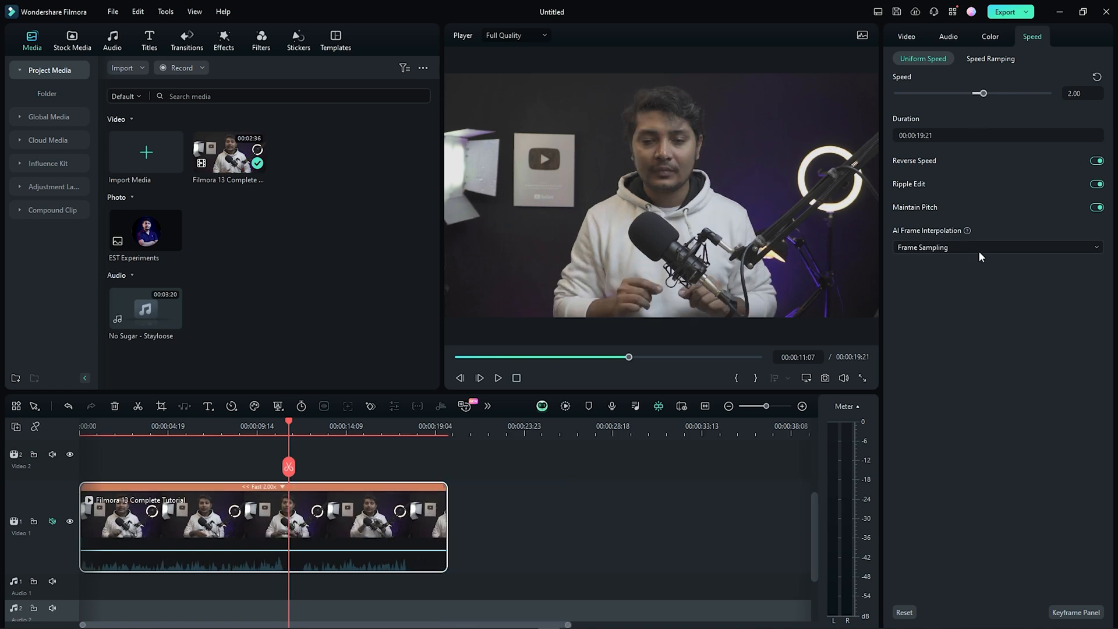
click(498, 378)
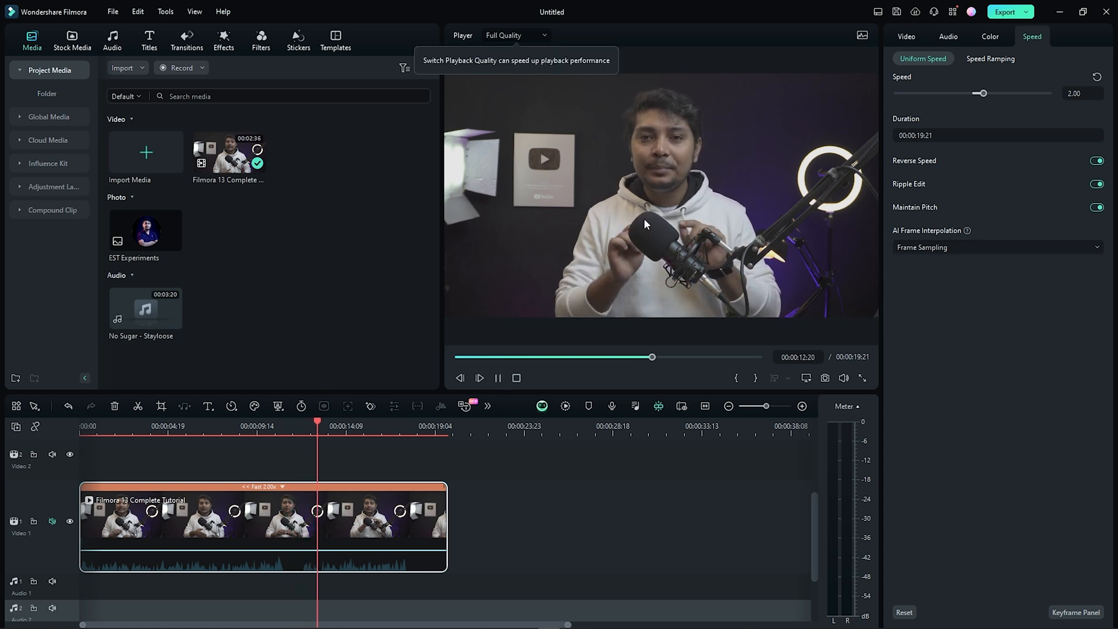
click(498, 378)
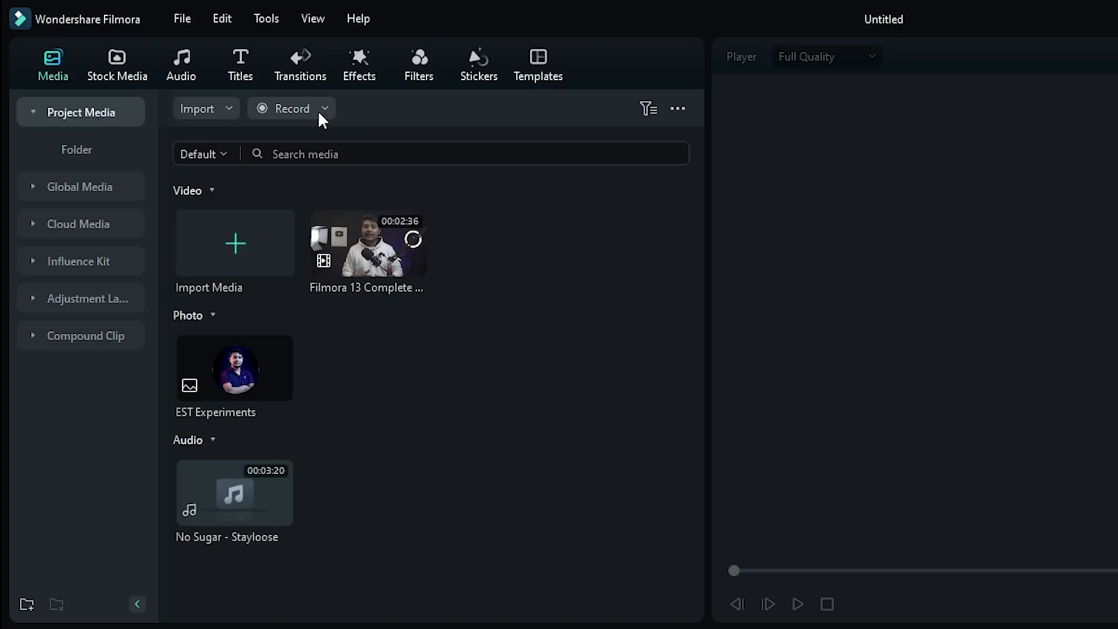
- Open the Media panel's Record menu to list the webcam, PC screen and voiceover options
click(307, 108)
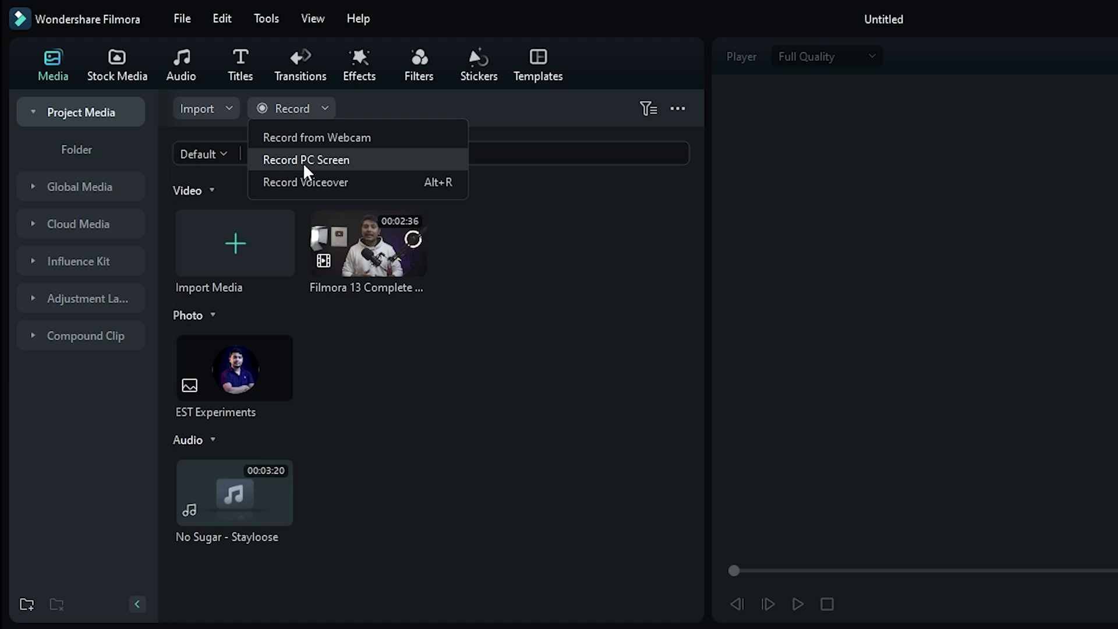
- Record a five-second microphone voiceover, REC_20240906_172935, onto Audio 1 and into the library
click(375, 185)
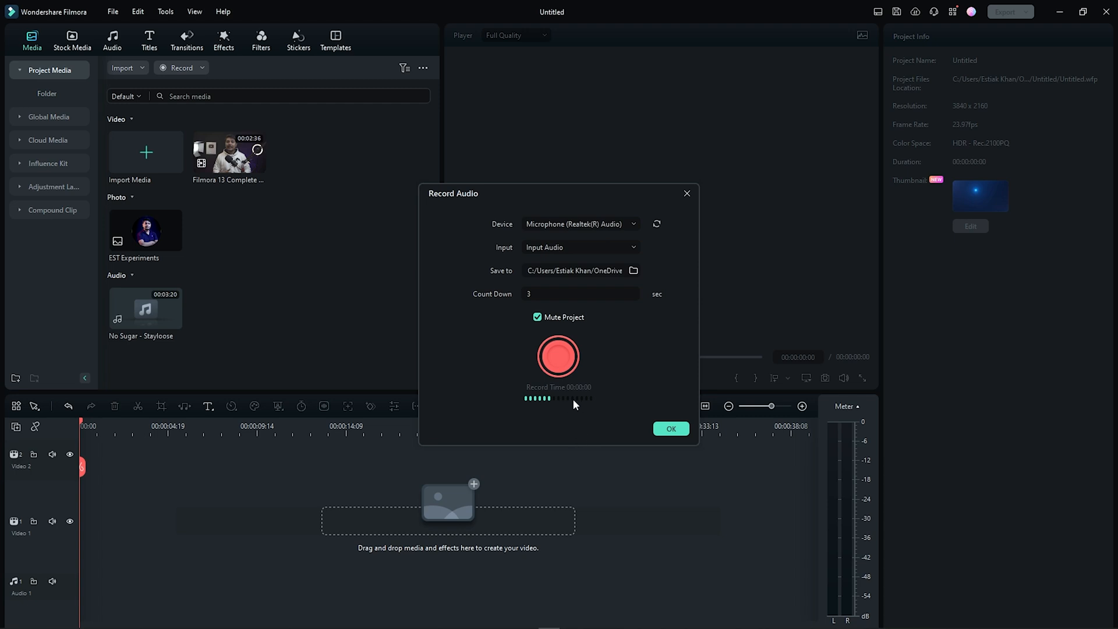
click(551, 355)
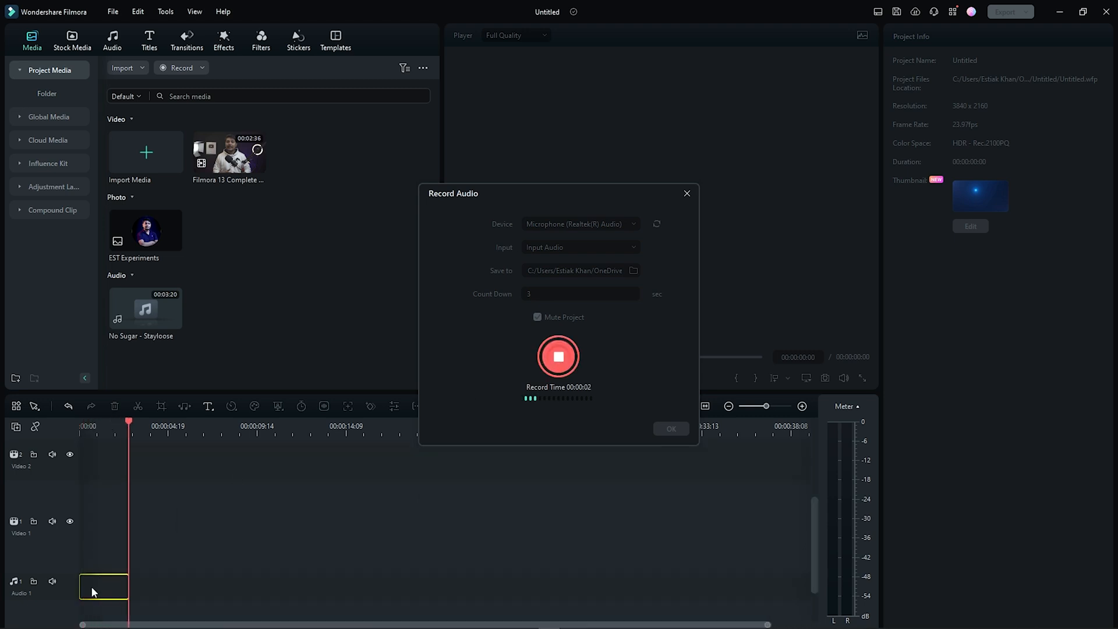
click(551, 358)
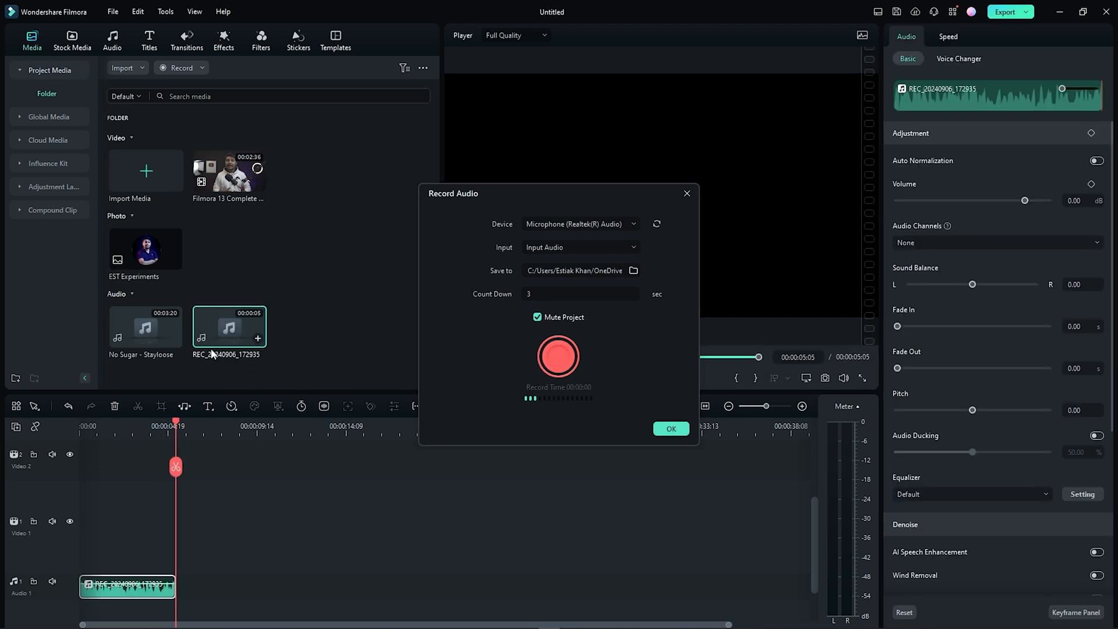
- Preview the REC_20240906_172935 voiceover, then delete it from the timeline, keeping it in the library
click(671, 429)
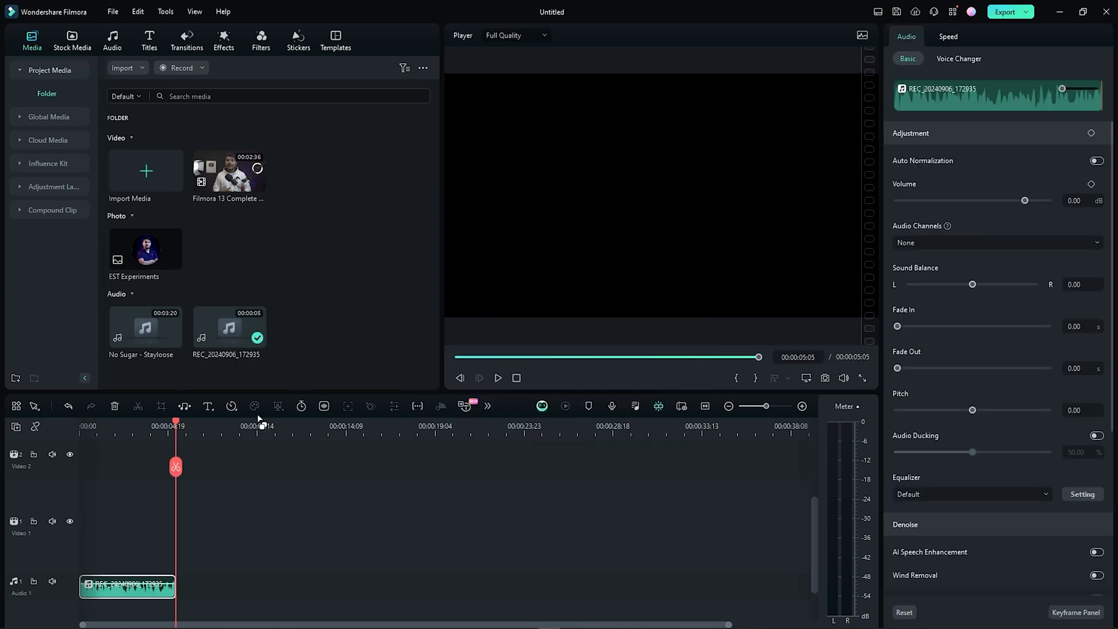
double_click(233, 330)
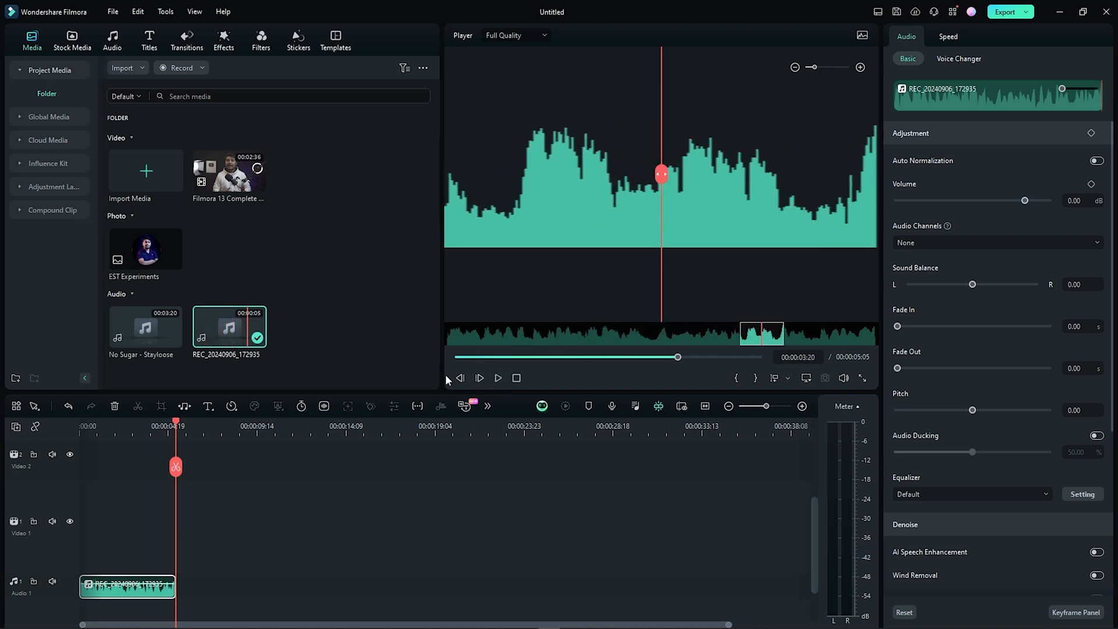
click(134, 594)
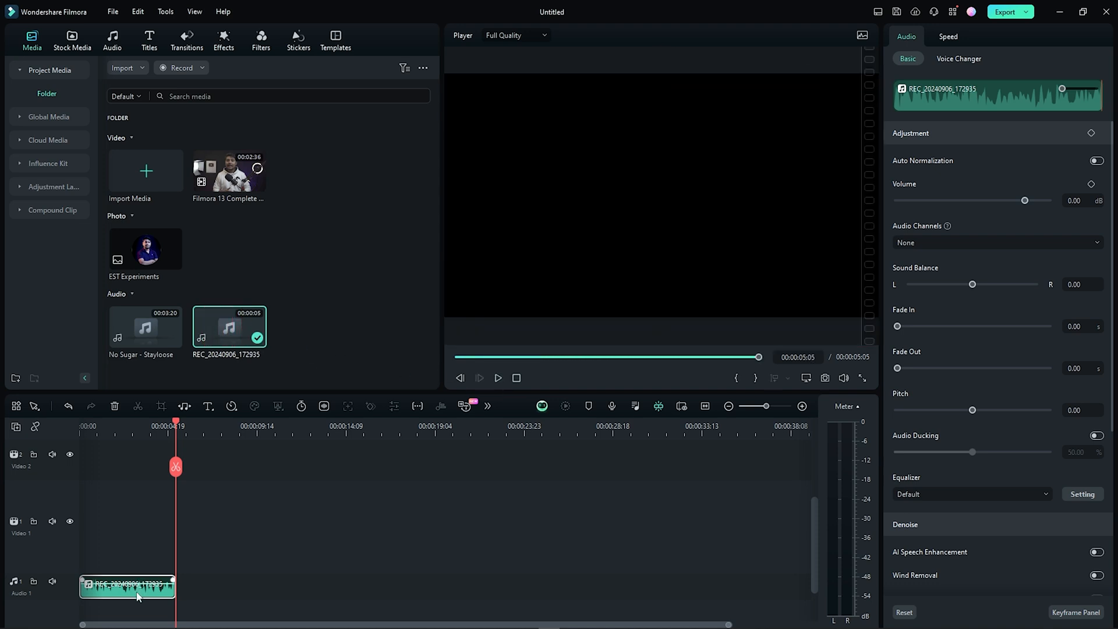
key(Delete)
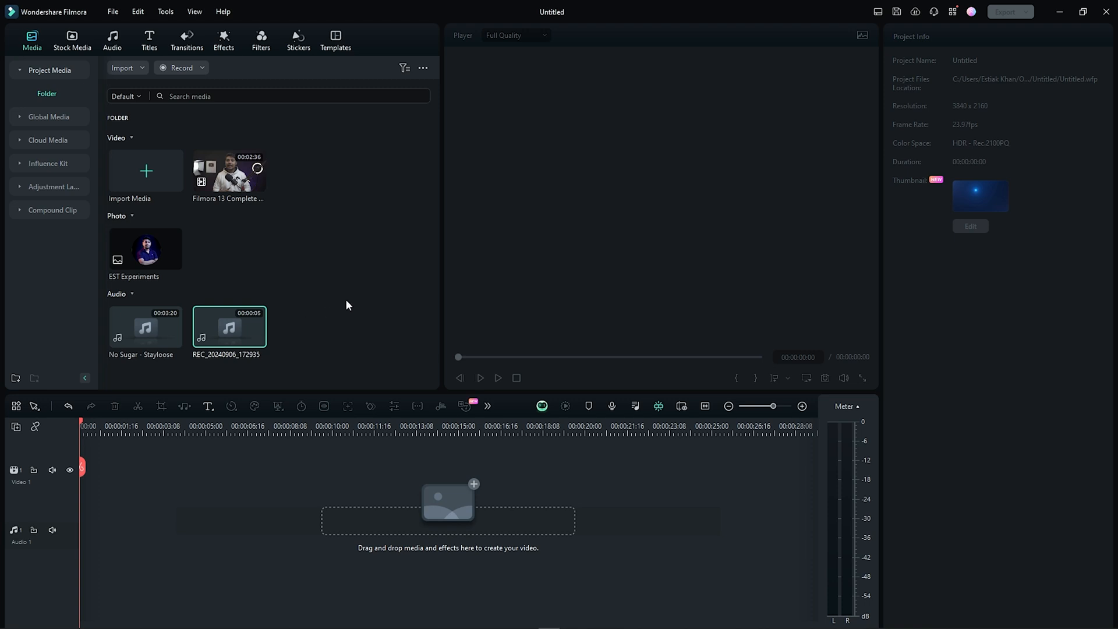
click(179, 68)
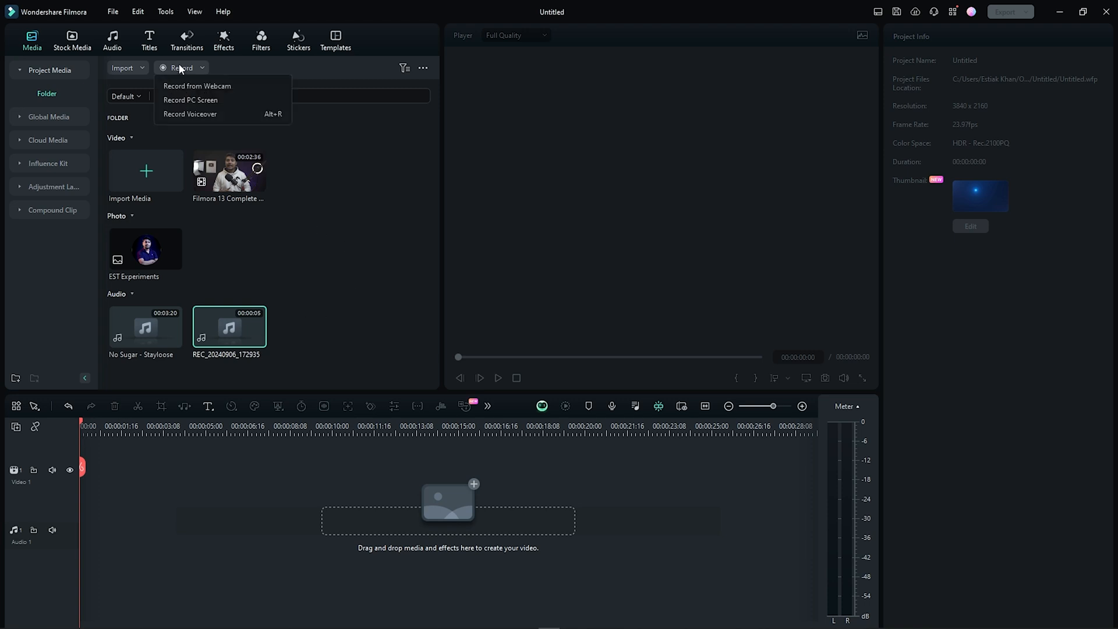
- Start a full-screen PC recording after checking the capture area, microphone and extra options
click(200, 100)
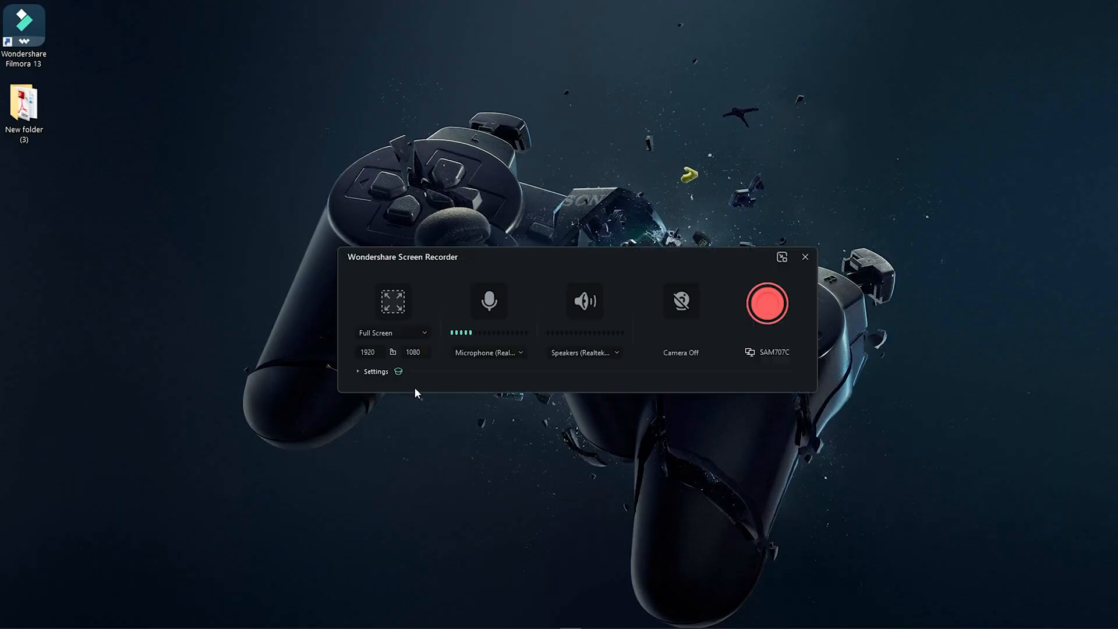
click(397, 330)
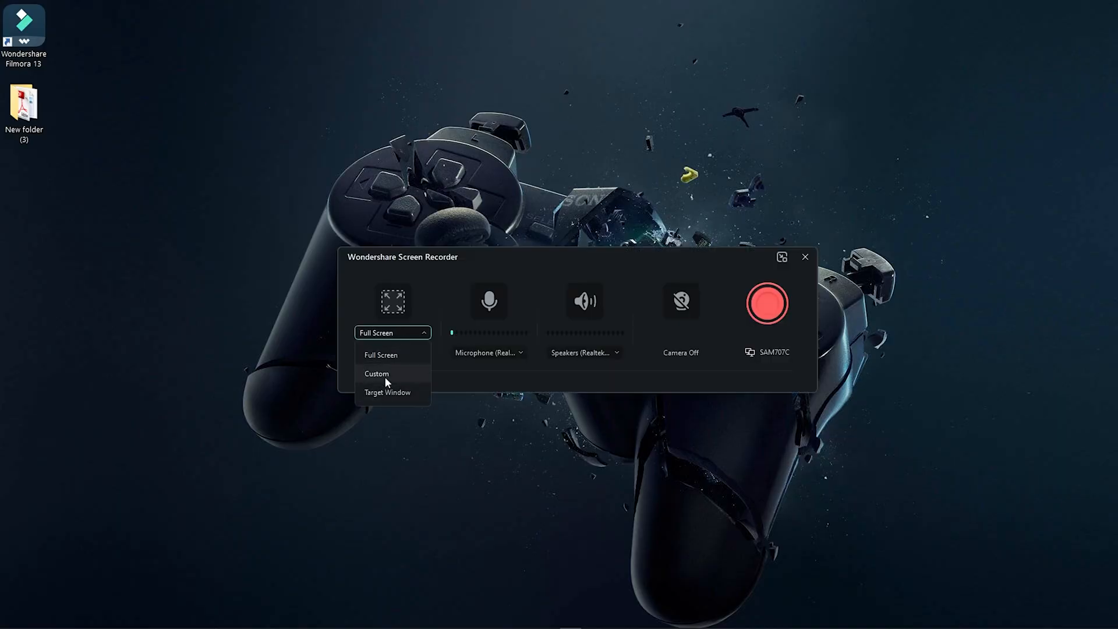
click(272, 416)
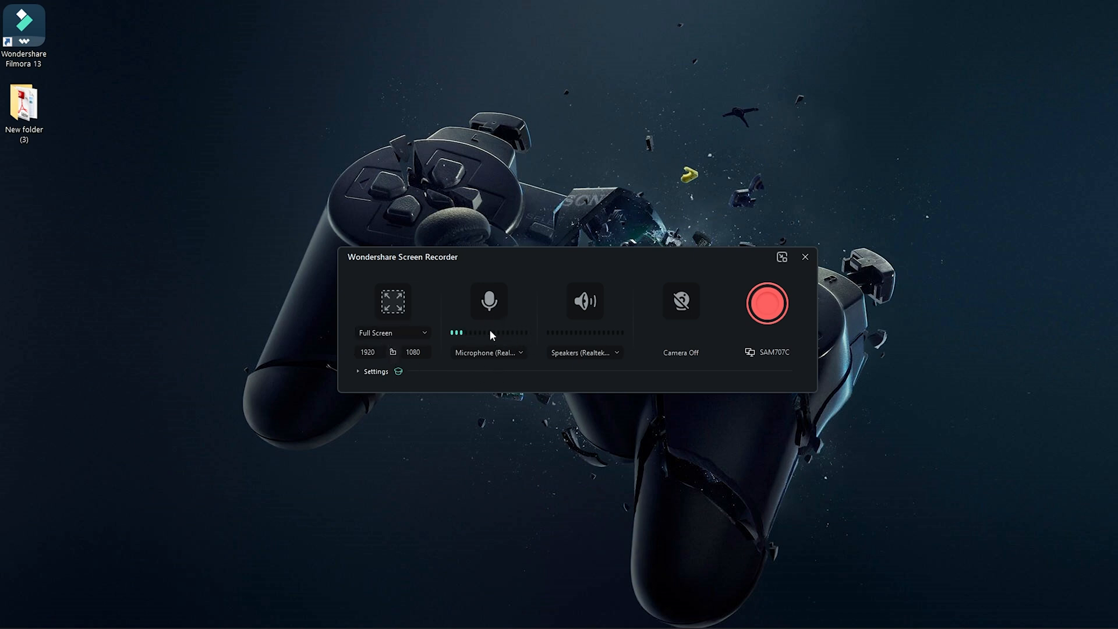
click(508, 352)
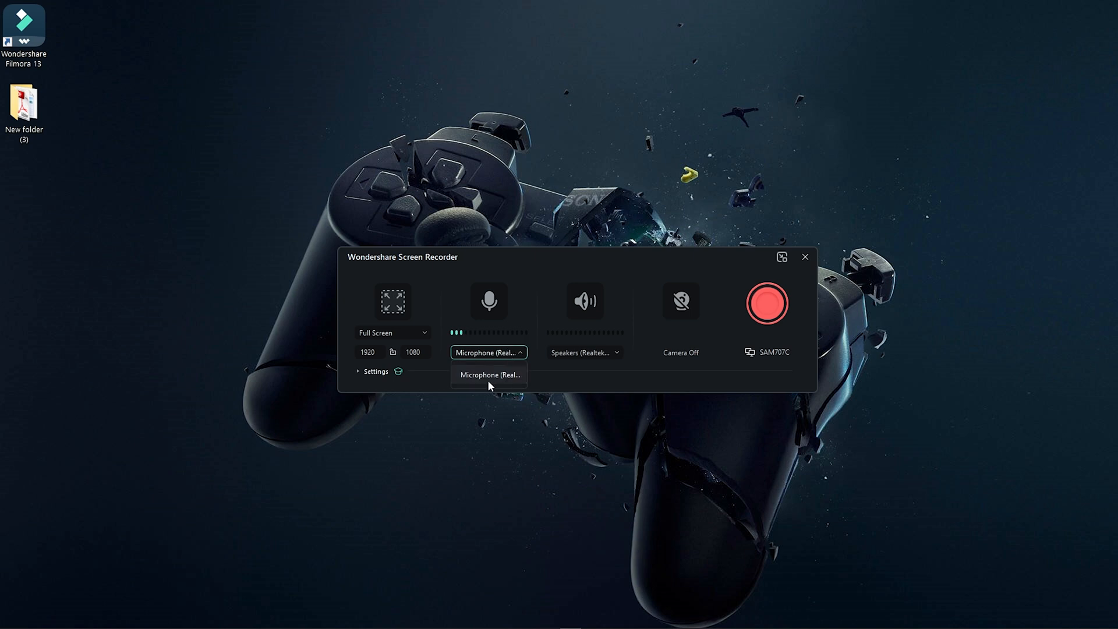
click(550, 362)
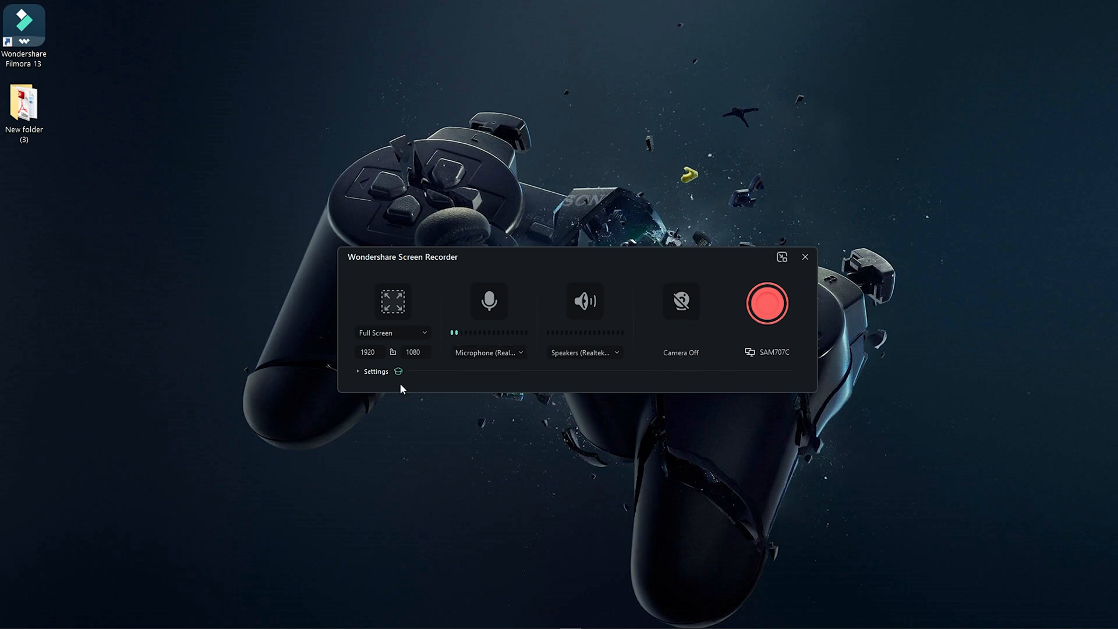
click(359, 370)
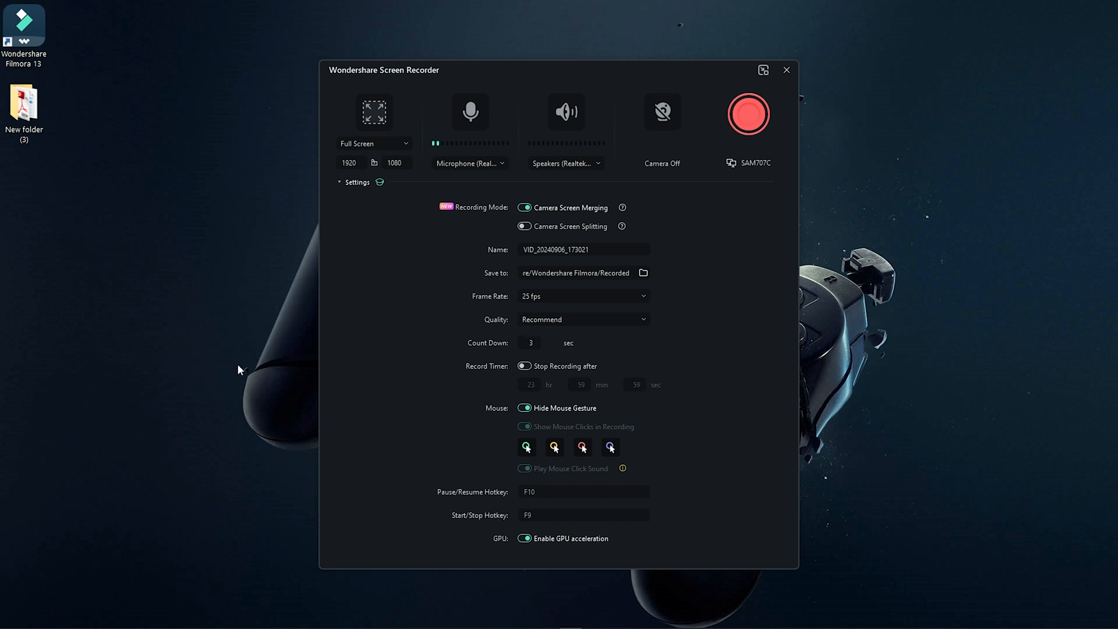
click(745, 120)
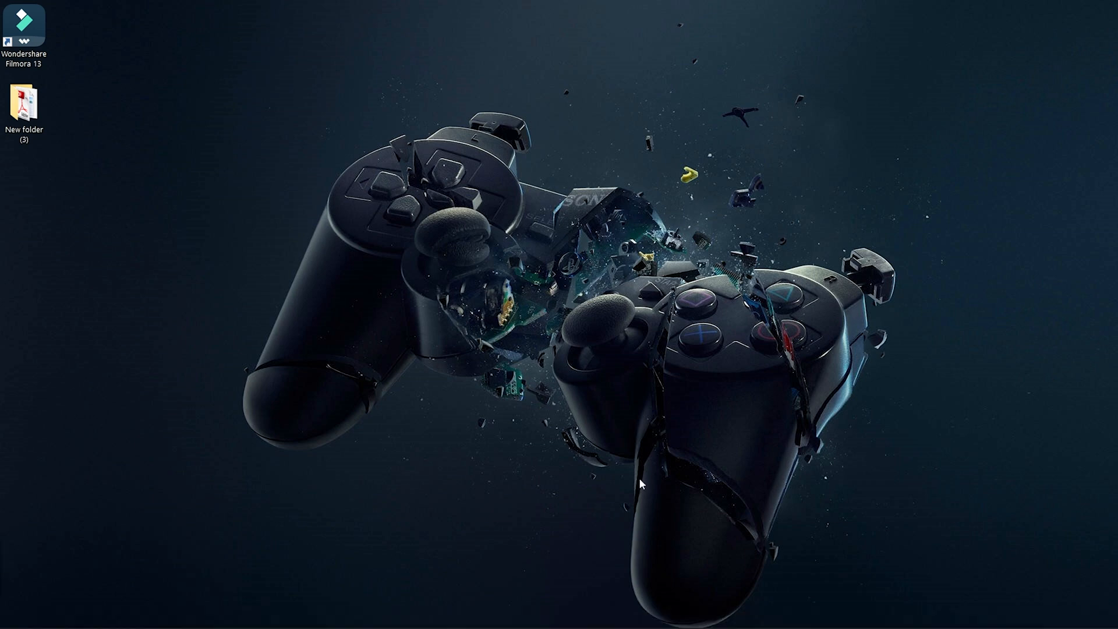
- Relaunch Filmora 13 from the desktop shortcut and accept creating proxy files
key(Tab)
key(Return)
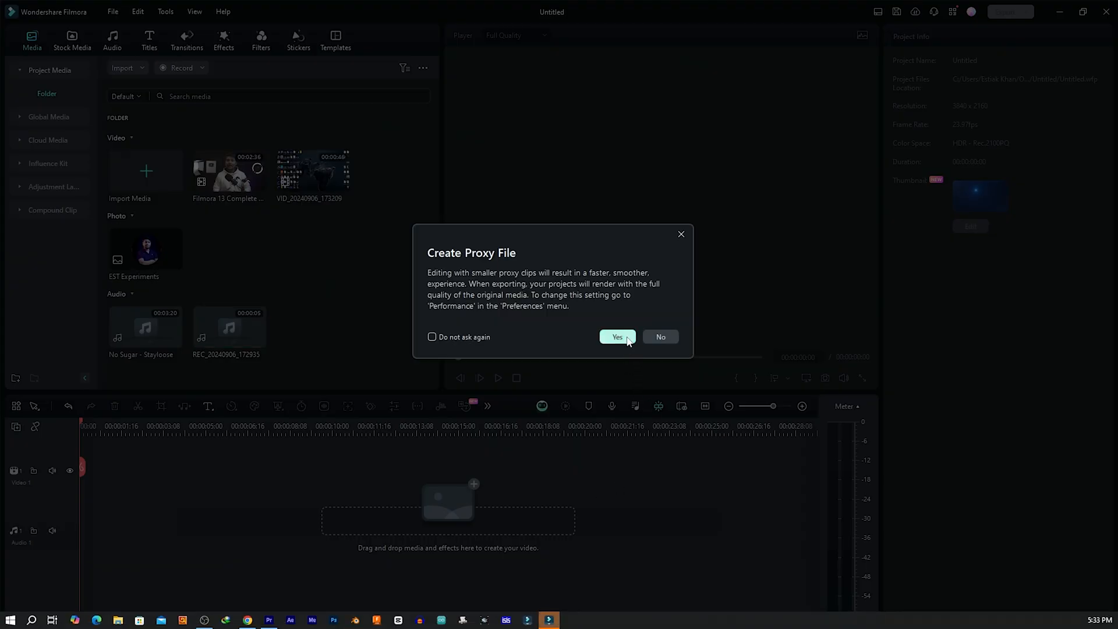
click(617, 337)
- Place VID_20240906_173209 on Video 1 at 3840x2160, mute the track, and play it
drag(314, 172, 112, 497)
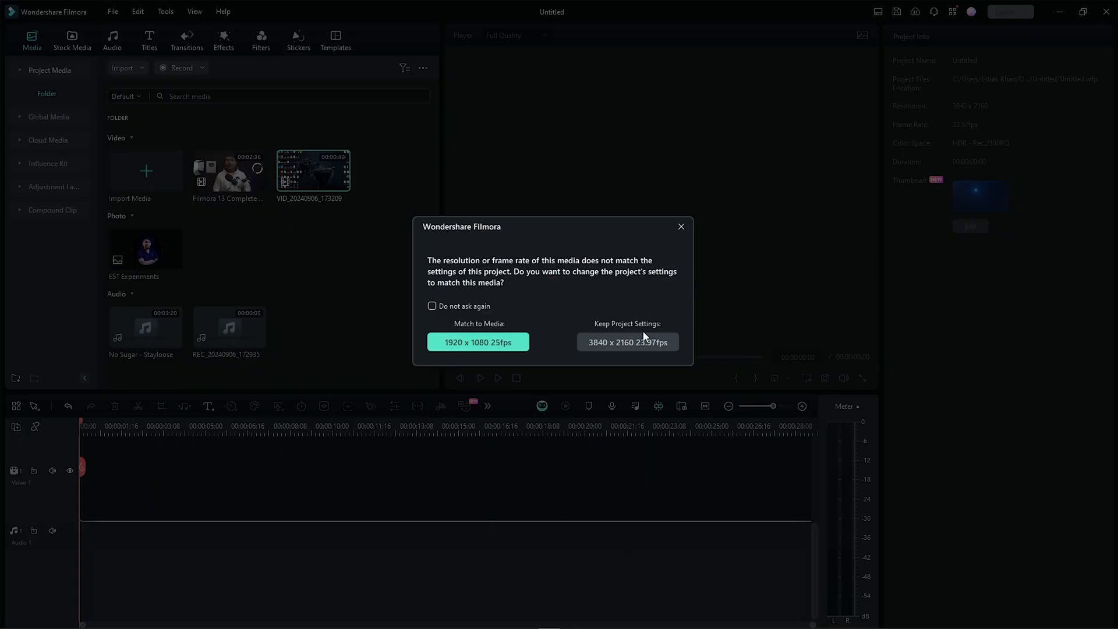
click(681, 226)
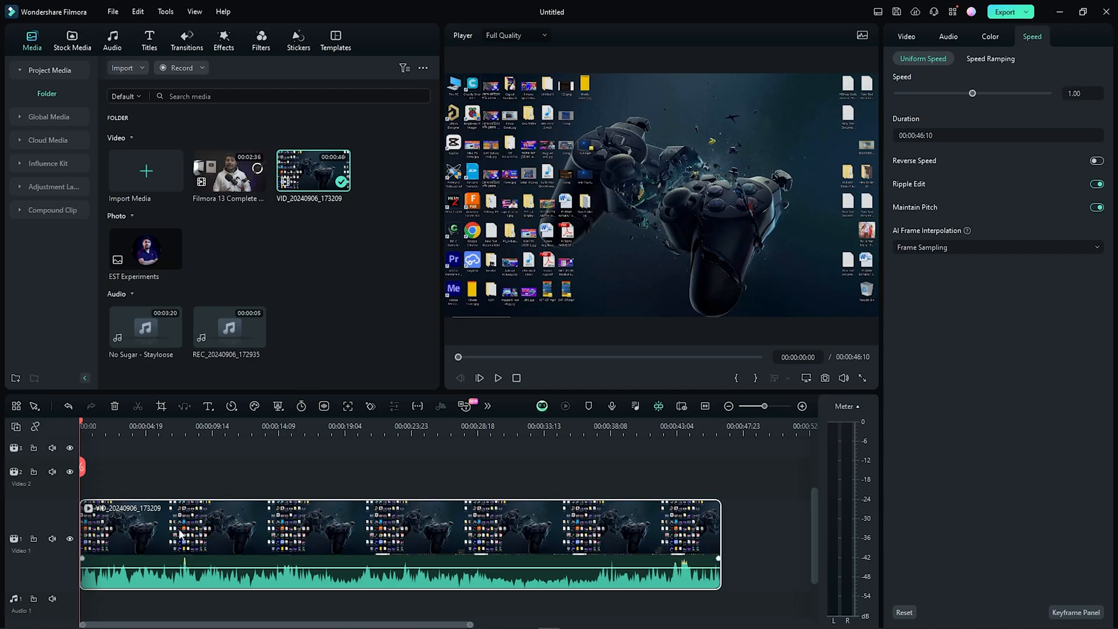
click(52, 538)
click(486, 379)
key(space)
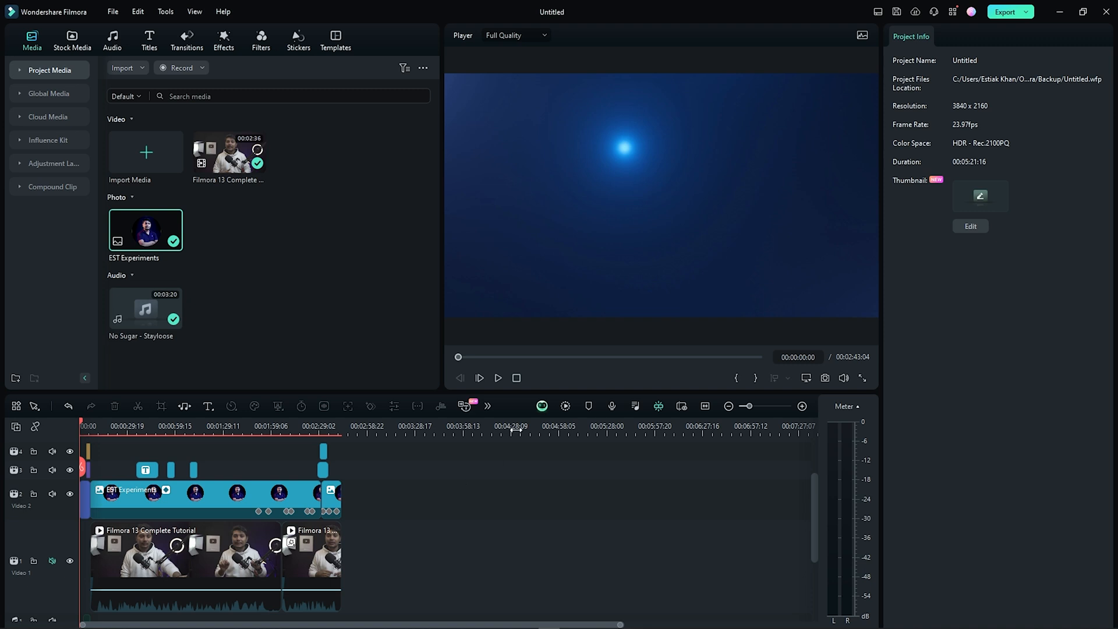
- Name the local export 'Test' and set its save folder to the Desktop
click(1003, 13)
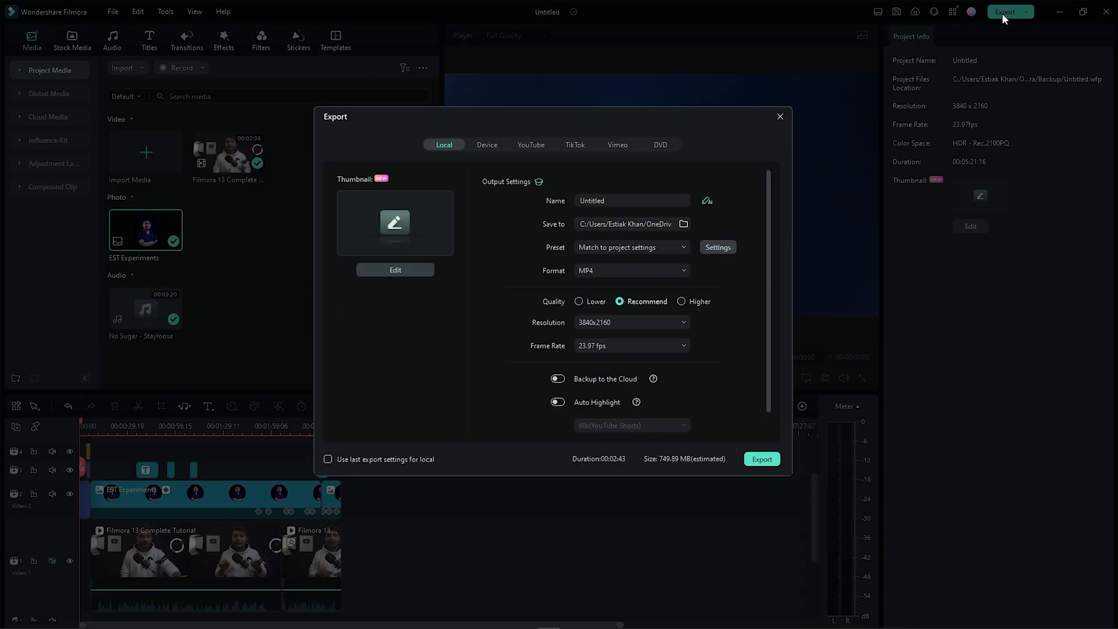
drag(629, 204, 560, 202)
text(Test)
click(683, 223)
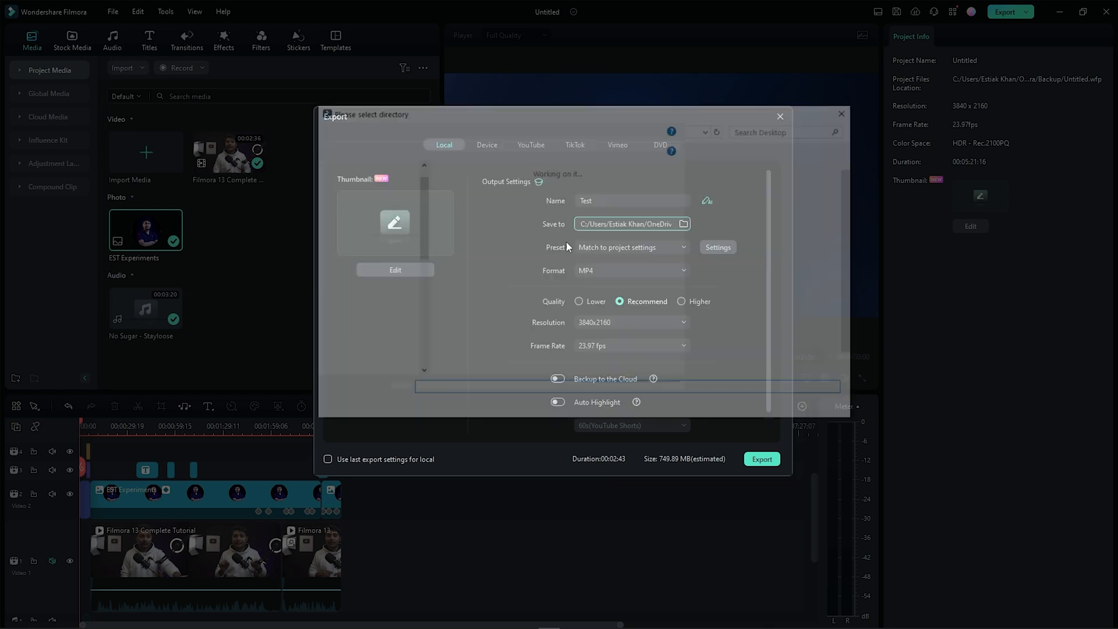
click(352, 179)
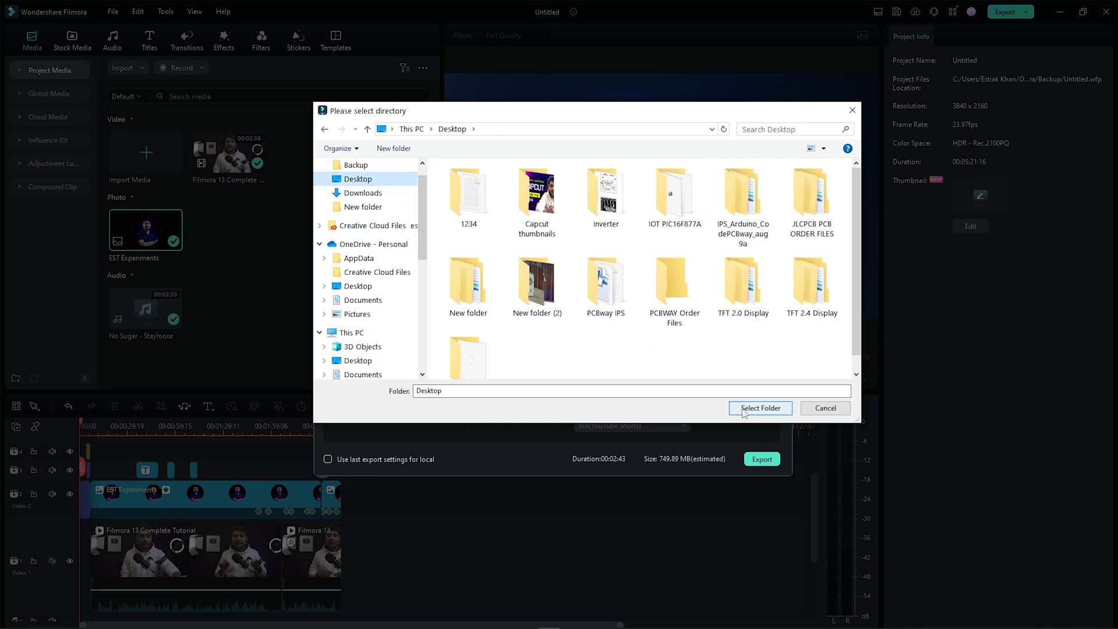
click(761, 408)
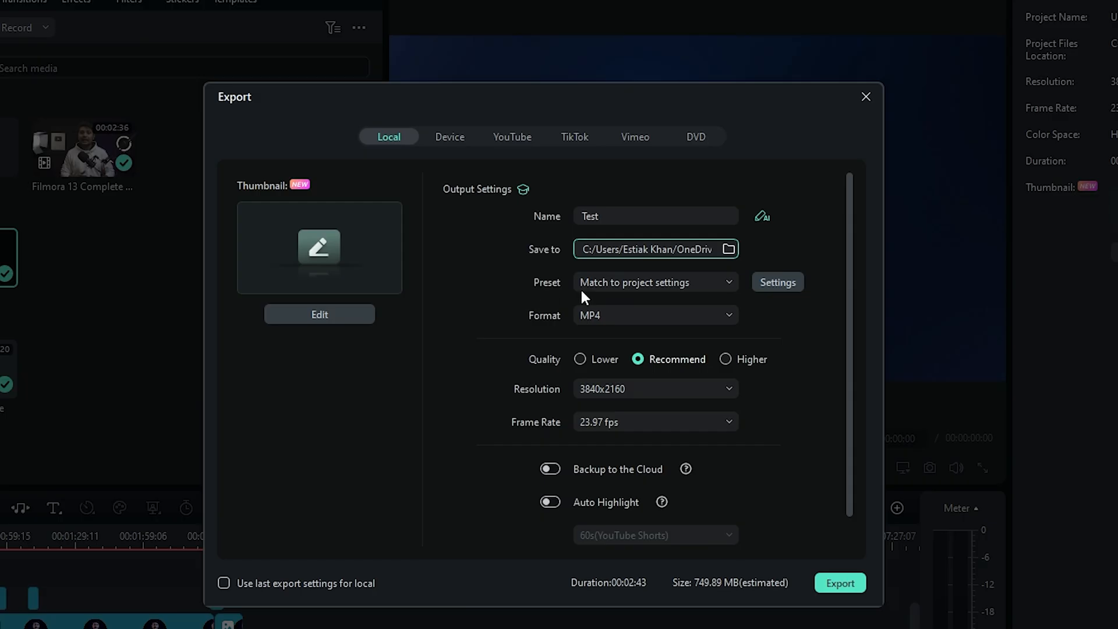
- Keep 3840x2160, switch Bitrate Mode to CBR at 100000 kbps, and apply the export settings
click(784, 284)
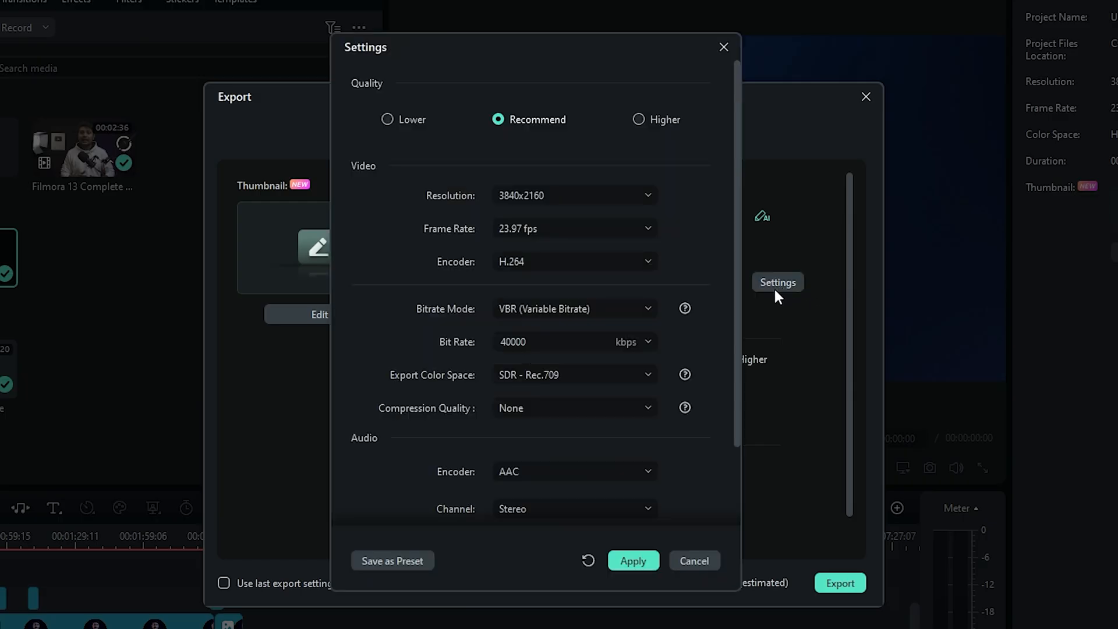
click(568, 200)
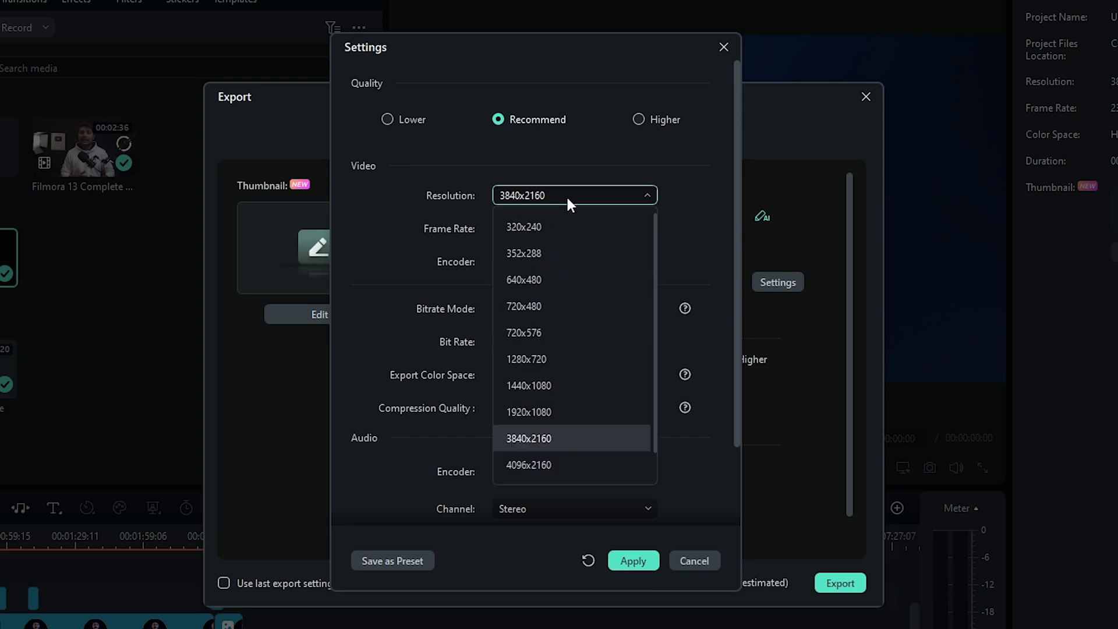
click(575, 438)
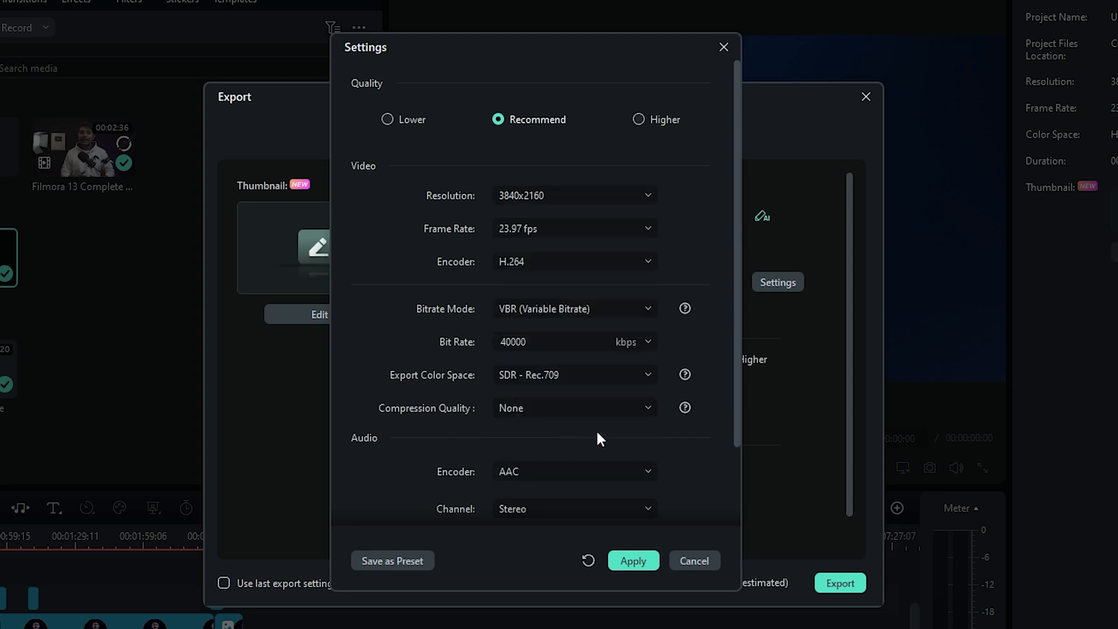
click(564, 310)
click(535, 365)
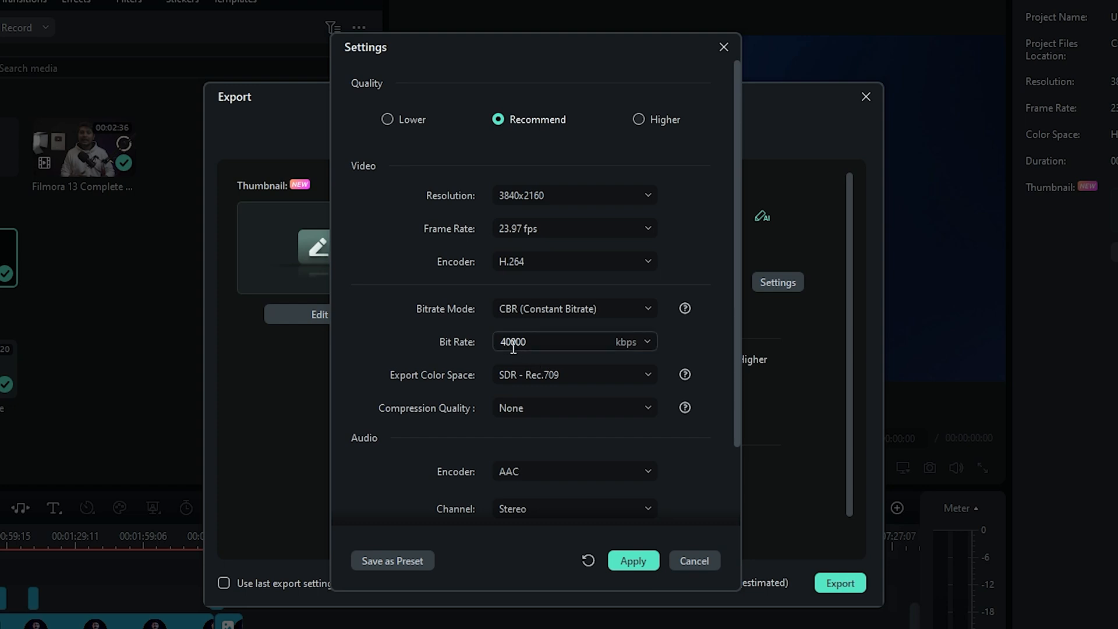
double_click(644, 342)
click(648, 341)
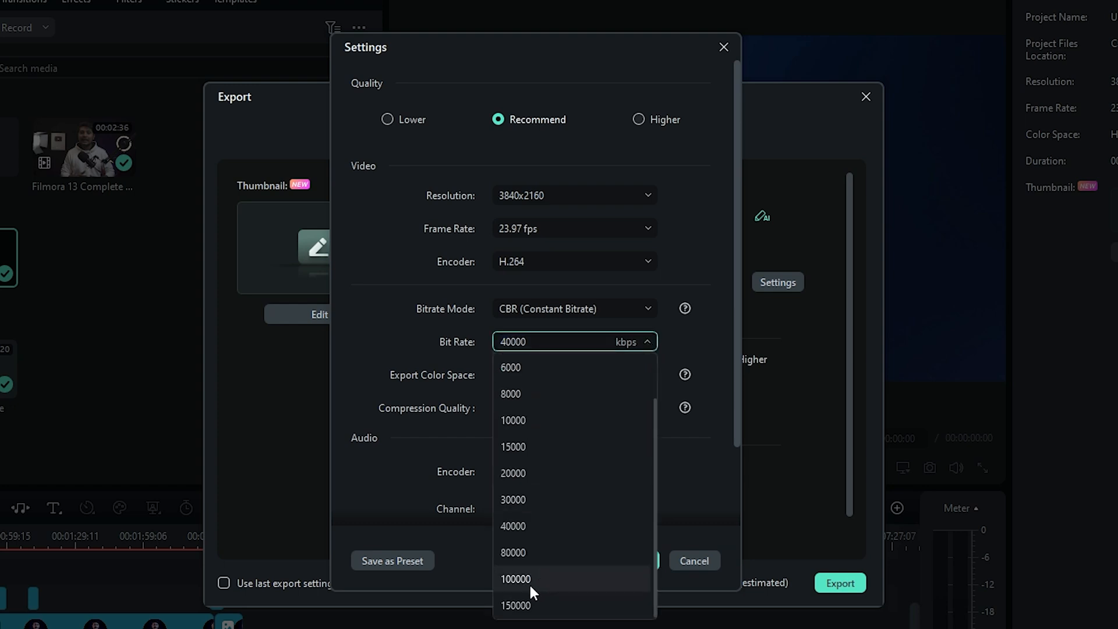
click(527, 582)
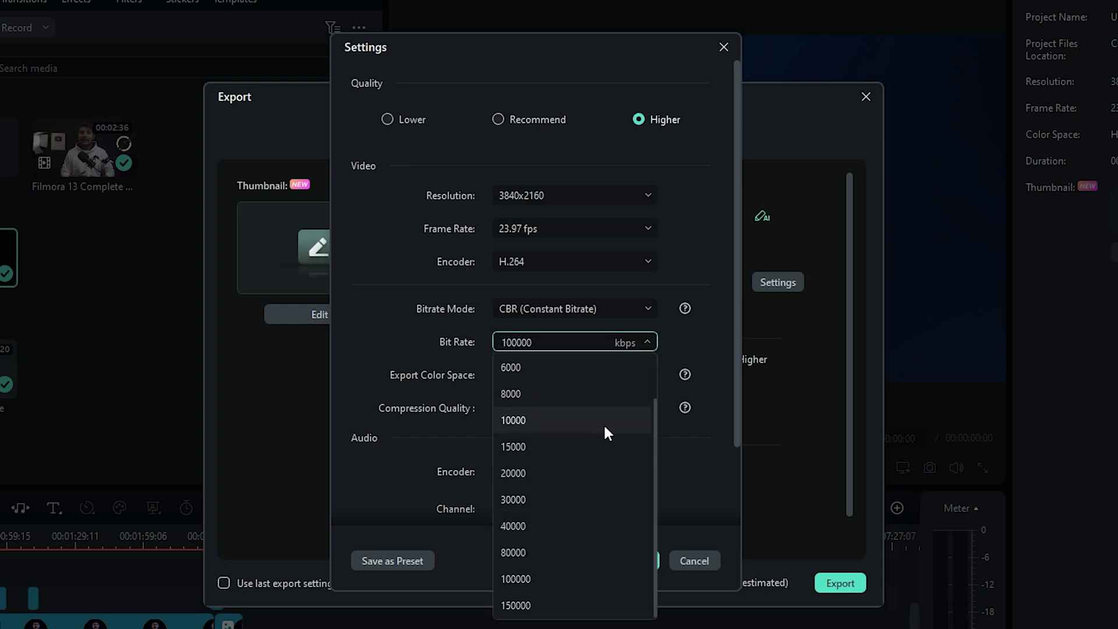
click(536, 579)
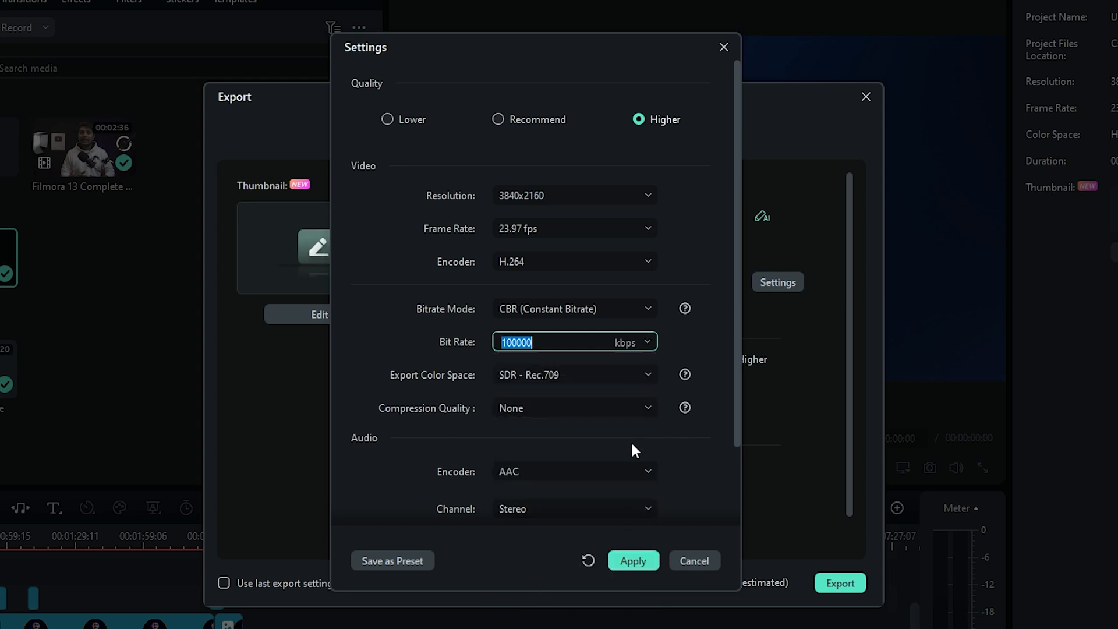
scroll(698, 460, down, 3)
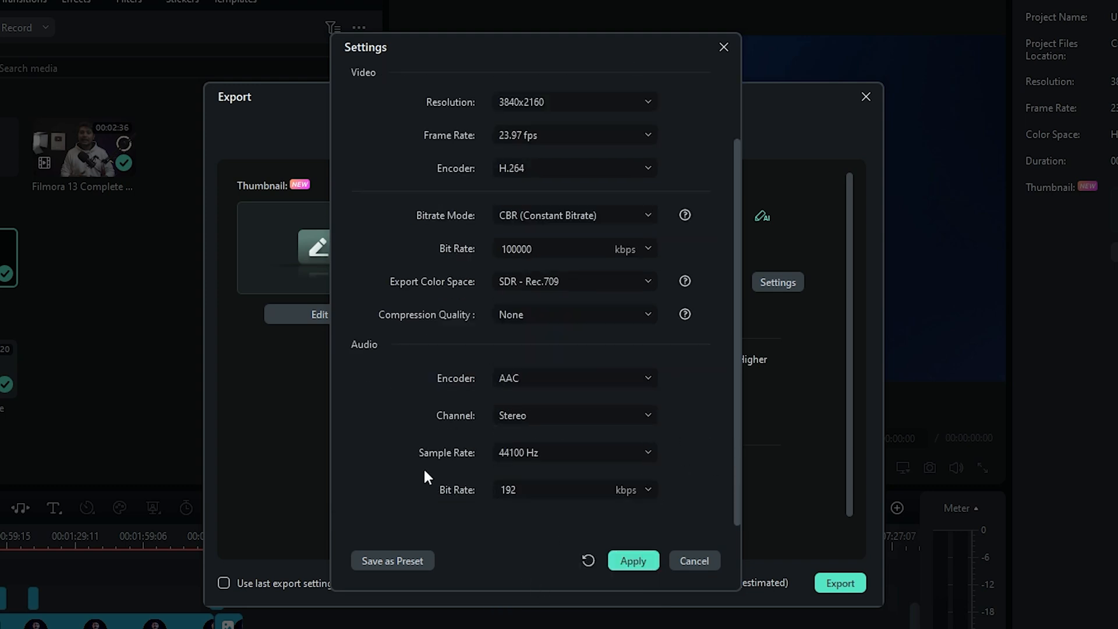
scroll(665, 507, up, 2)
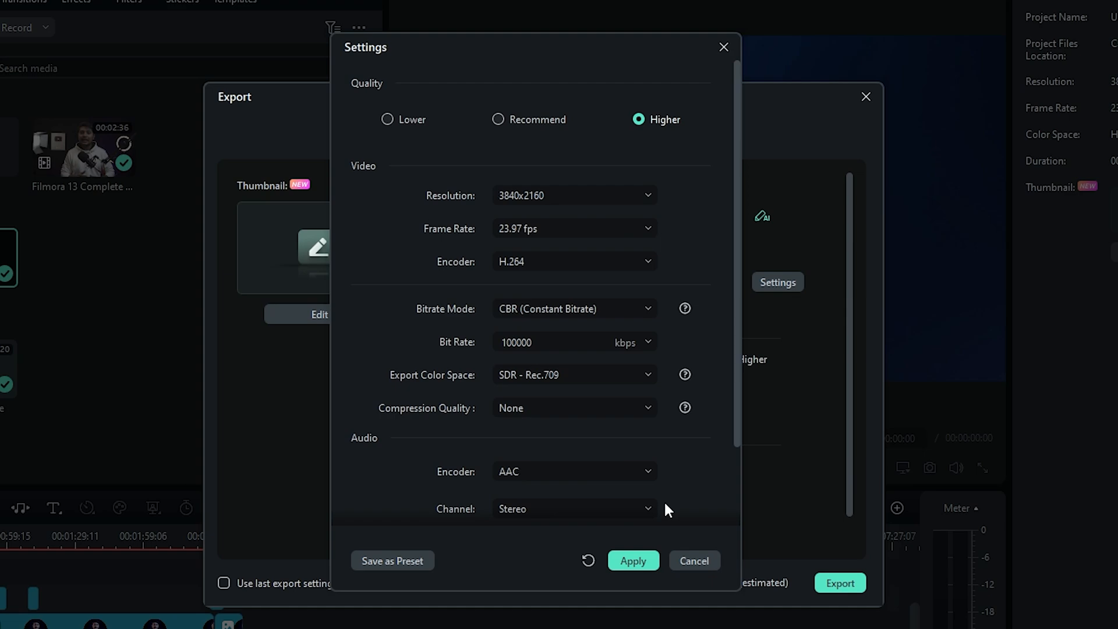
click(633, 560)
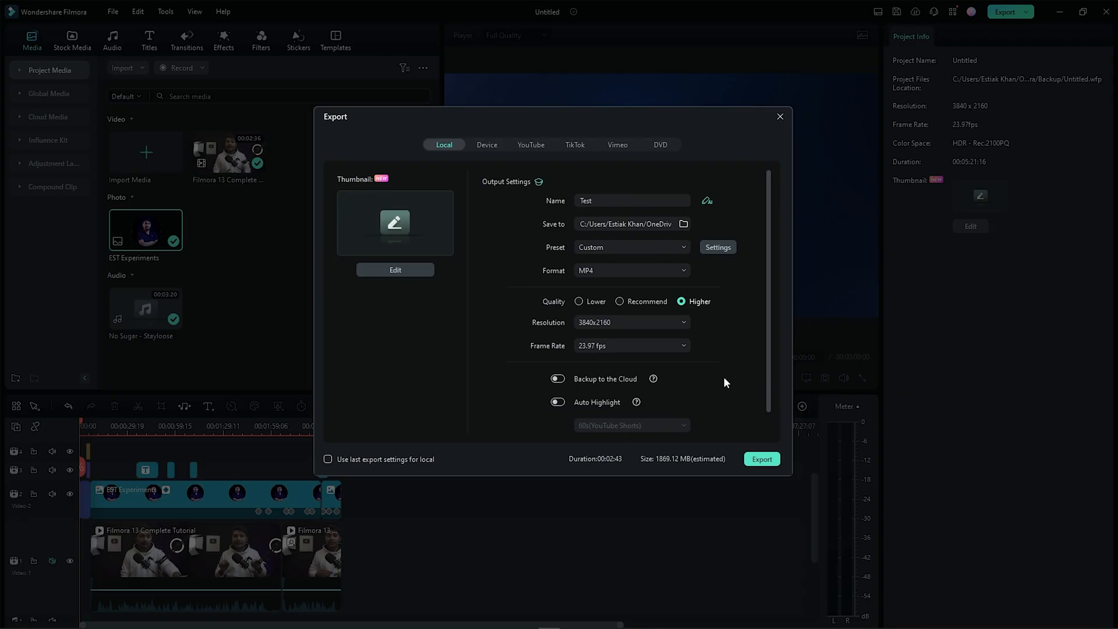
- Toggle the Enable GPU accelerated video encoding option in the export settings
scroll(732, 338, down, 1)
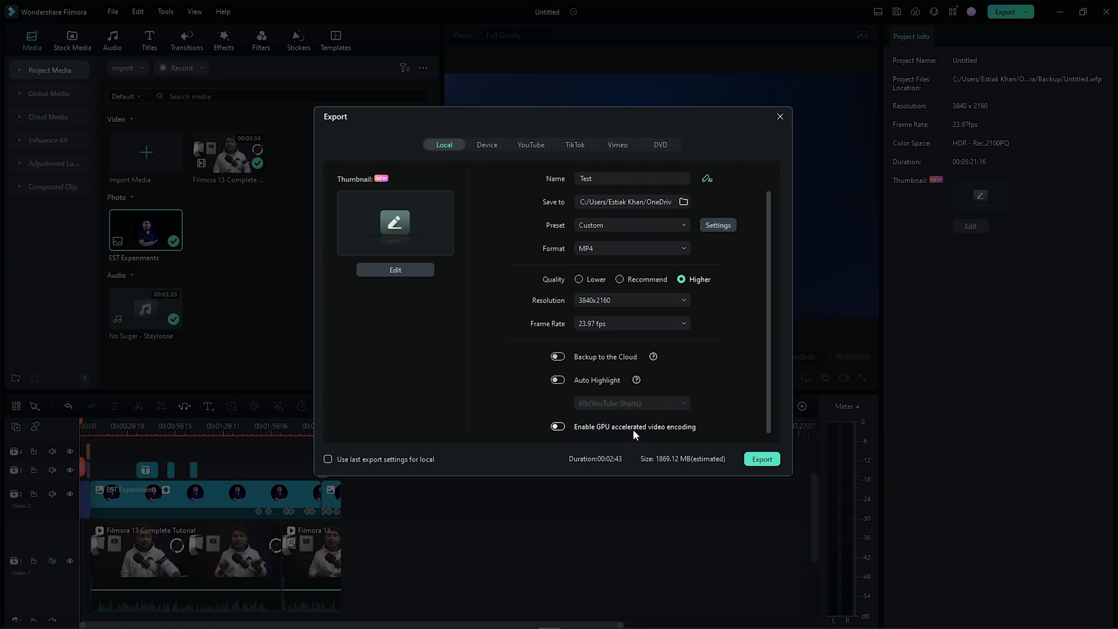
click(559, 429)
click(564, 425)
- Save the opening blue glowing frame as the export thumbnail
click(412, 274)
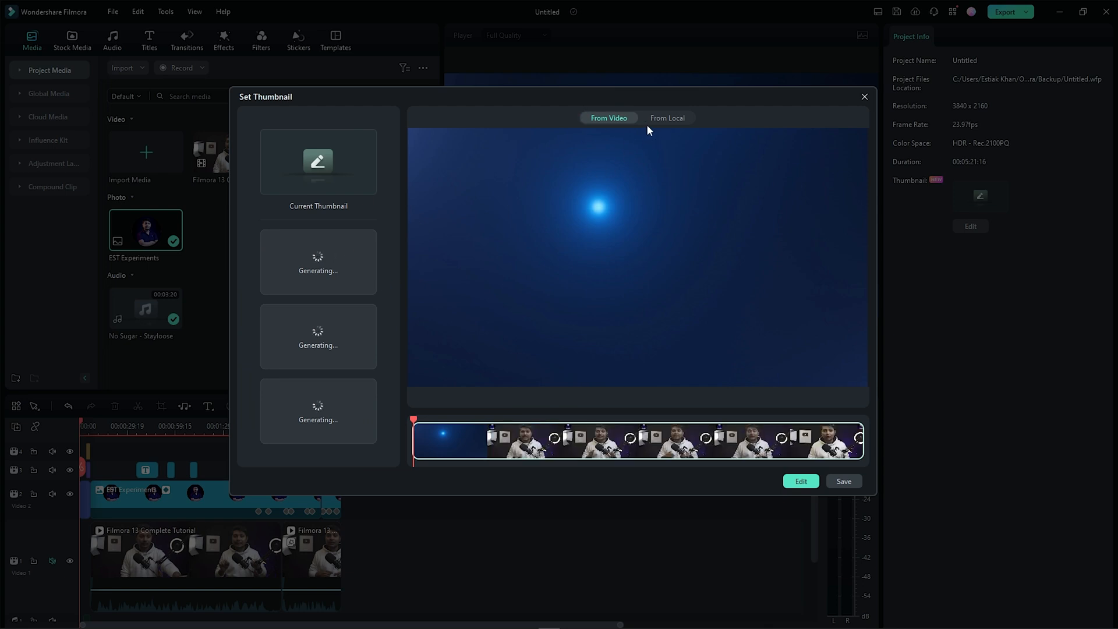
click(665, 119)
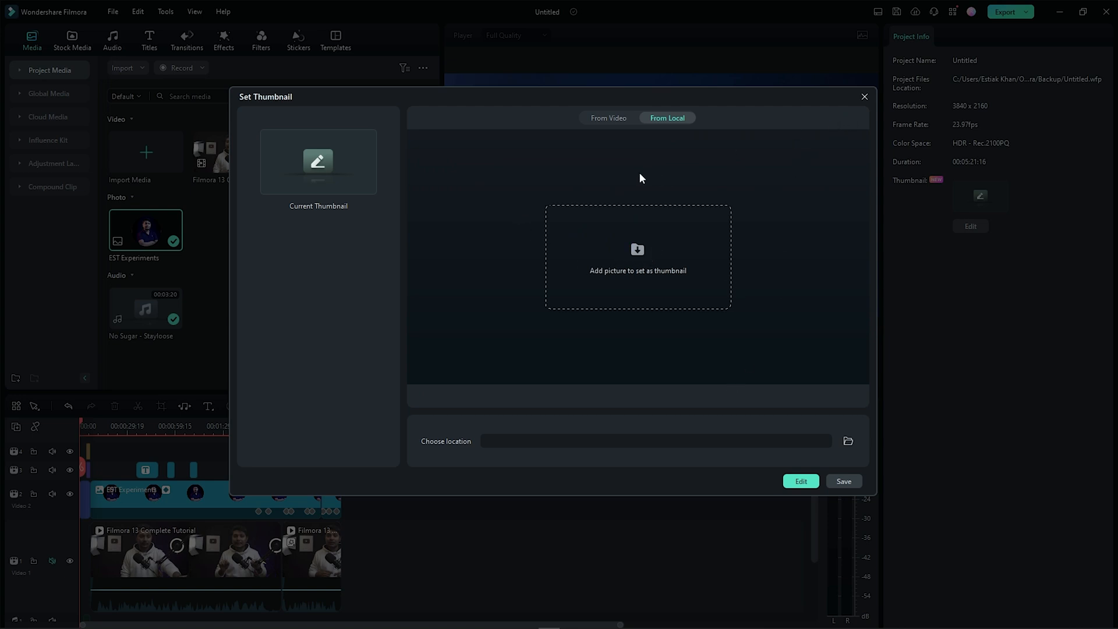
click(830, 482)
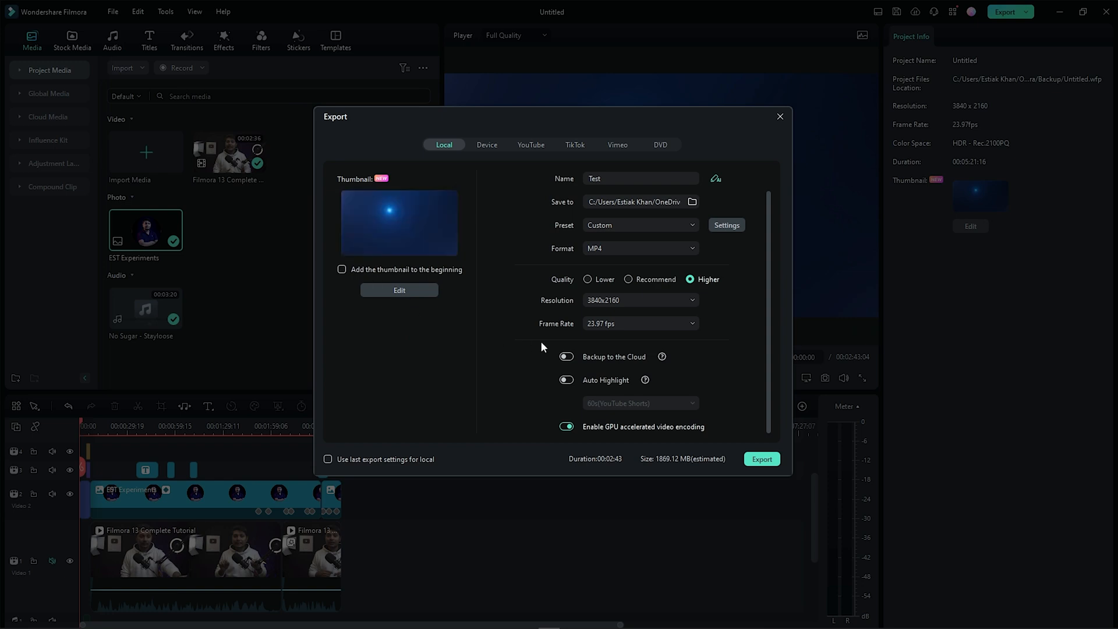
- Export Test.mp4 and view it with Test-Thumbnail.jpg in the Desktop folder
click(761, 460)
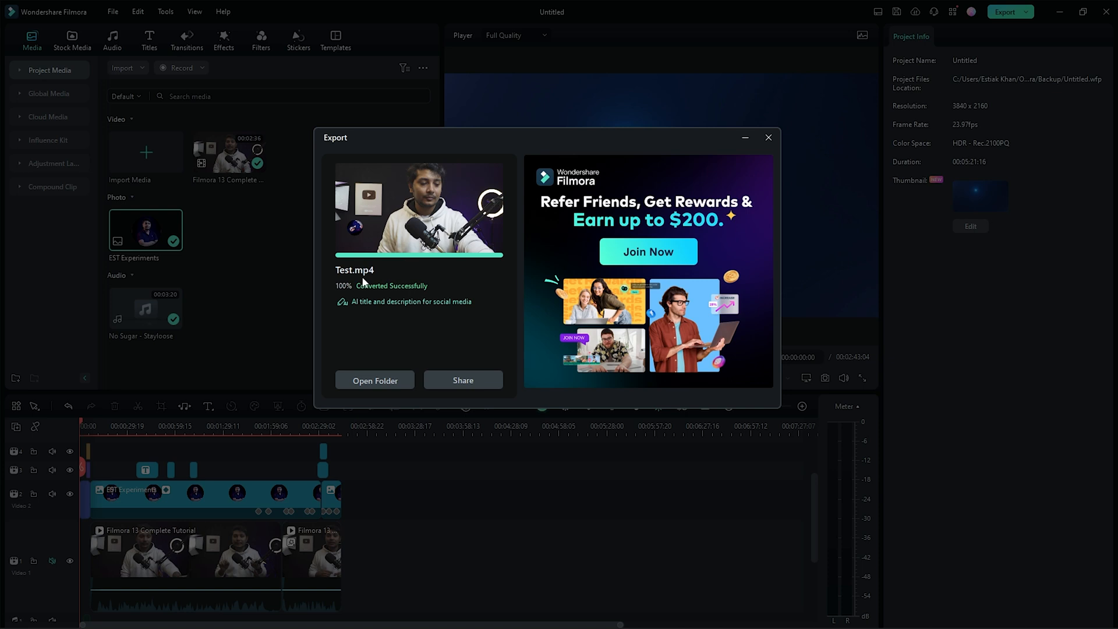
click(373, 381)
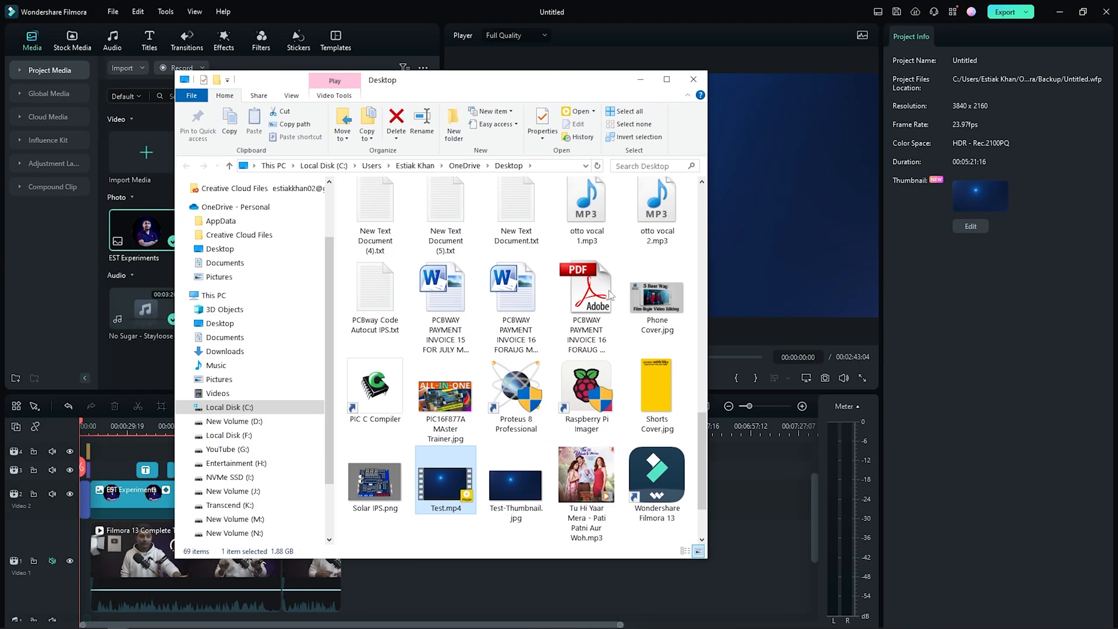
scroll(543, 428, down, 2)
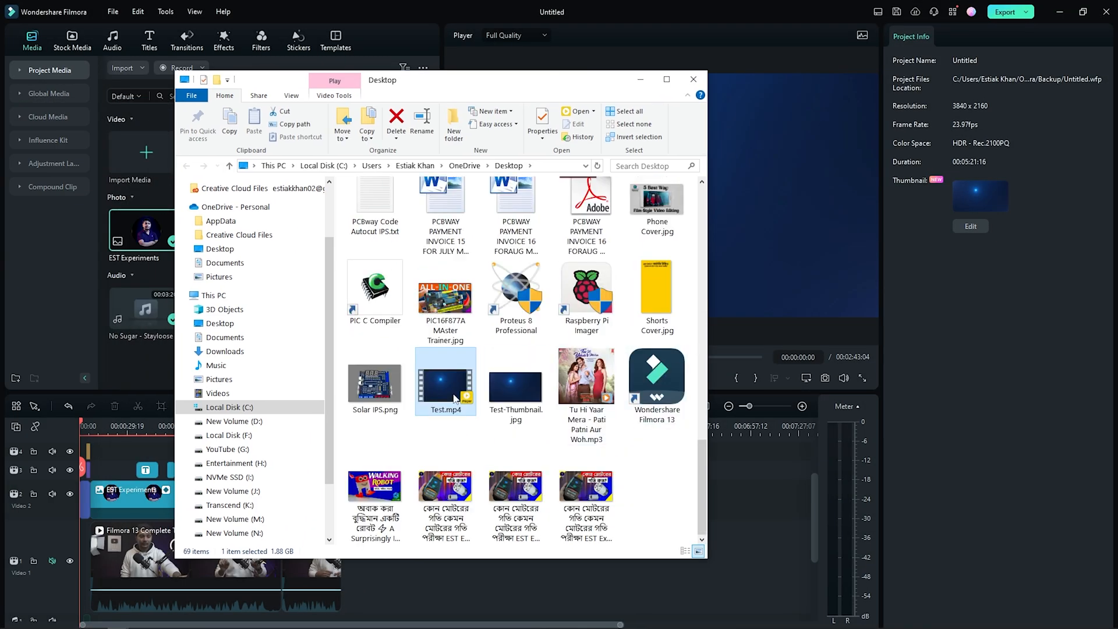